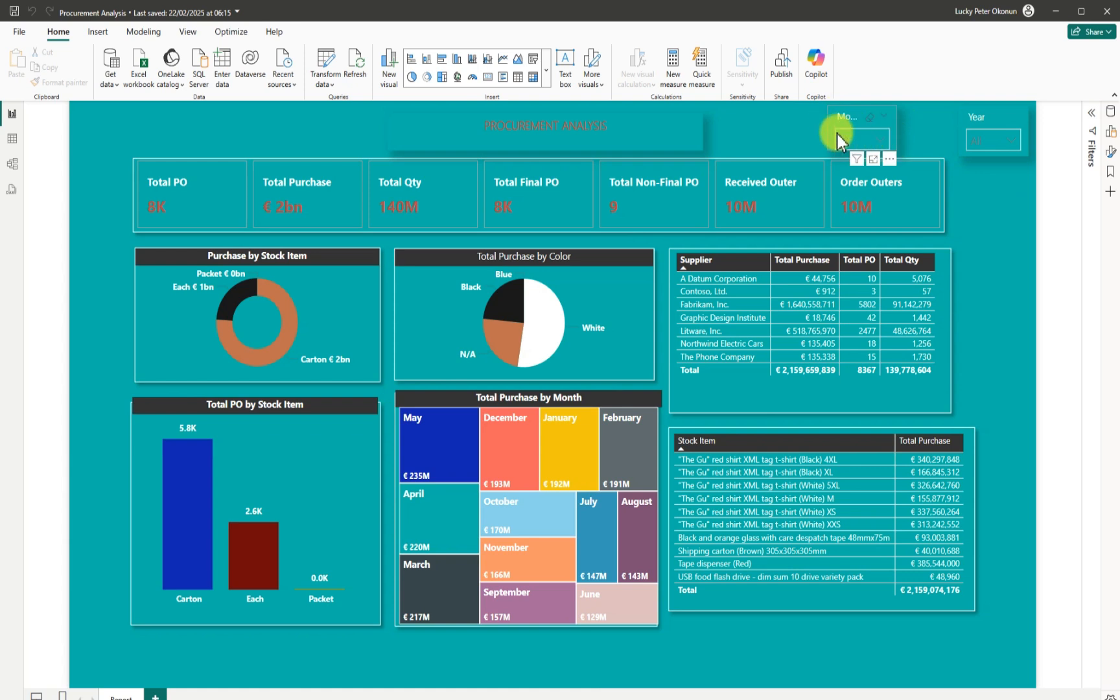
Filter the dashboard to 2013 and February, showing 145 POs and €2M total purchase.
click(1014, 145)
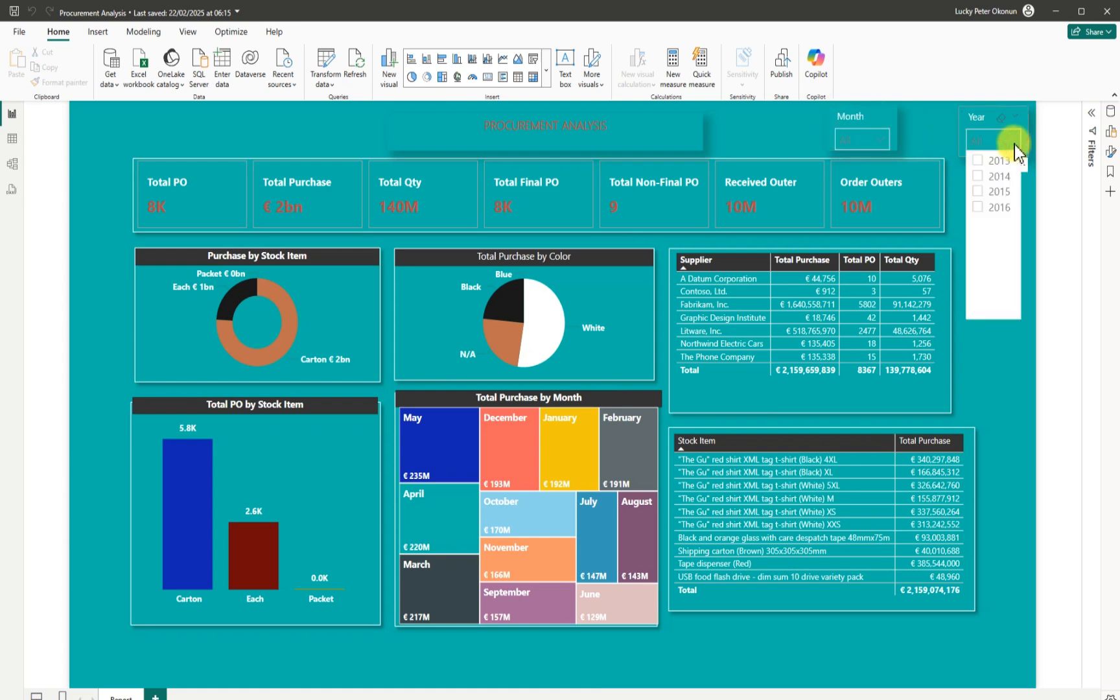
click(979, 162)
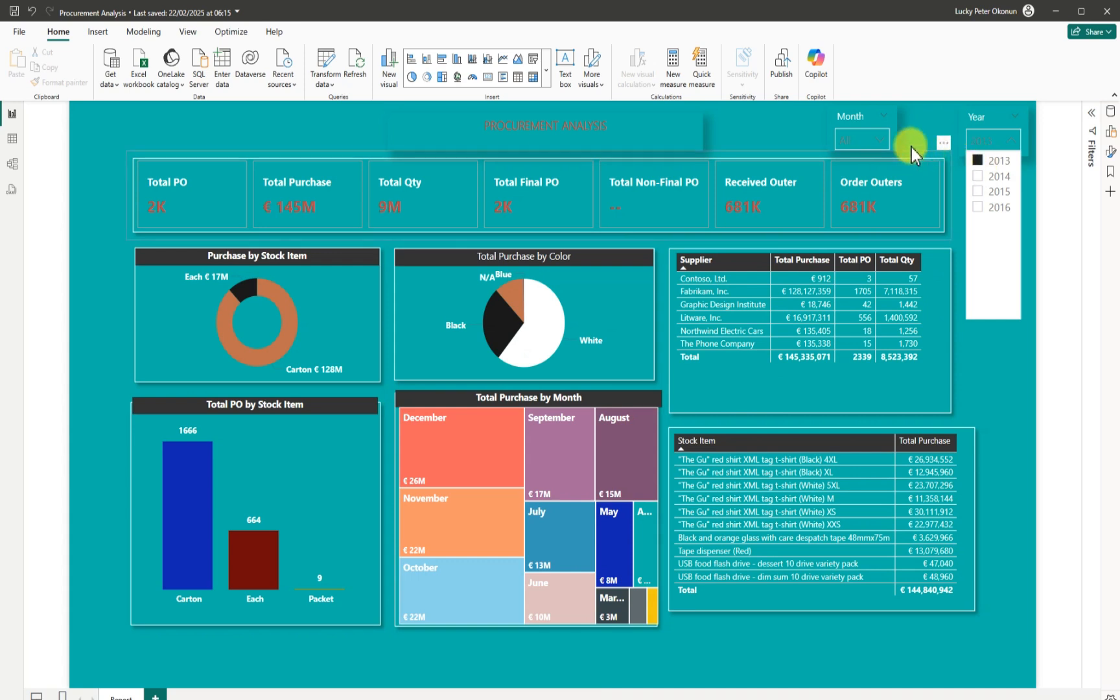
click(880, 141)
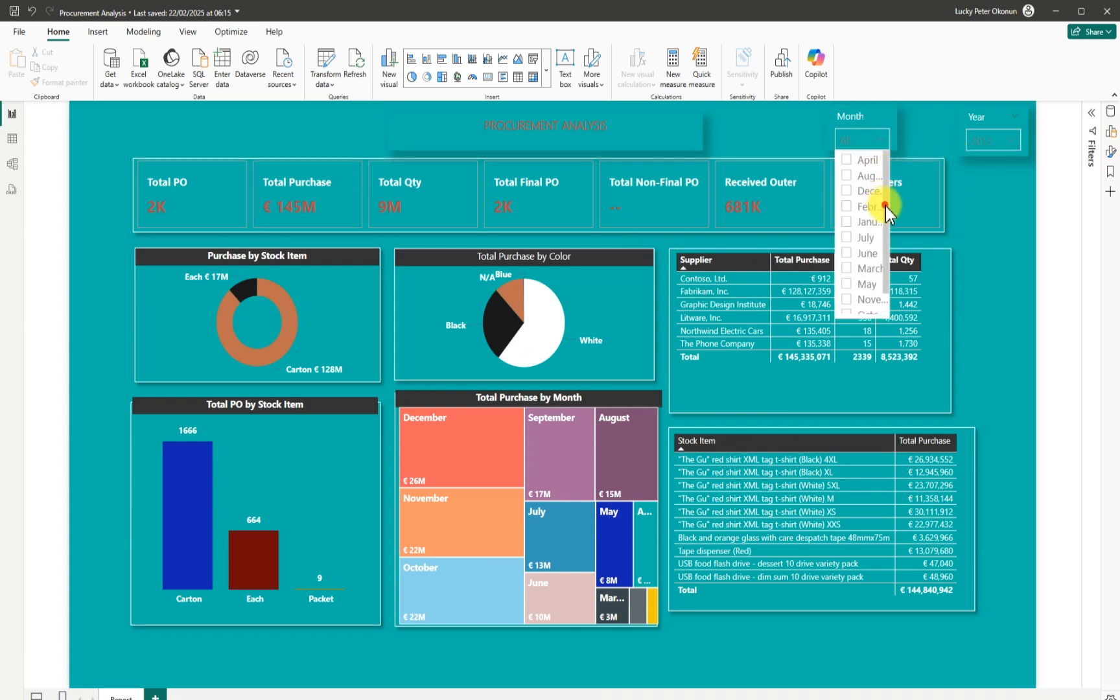
scroll(884, 204, down, 2)
scroll(896, 234, up, 2)
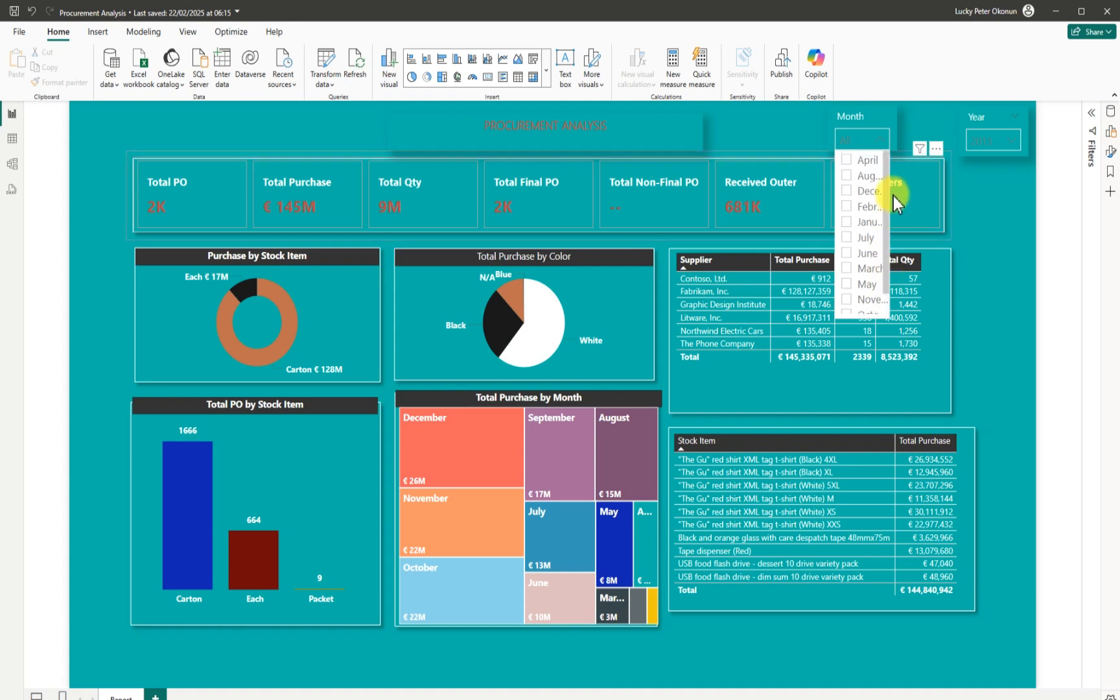
click(847, 222)
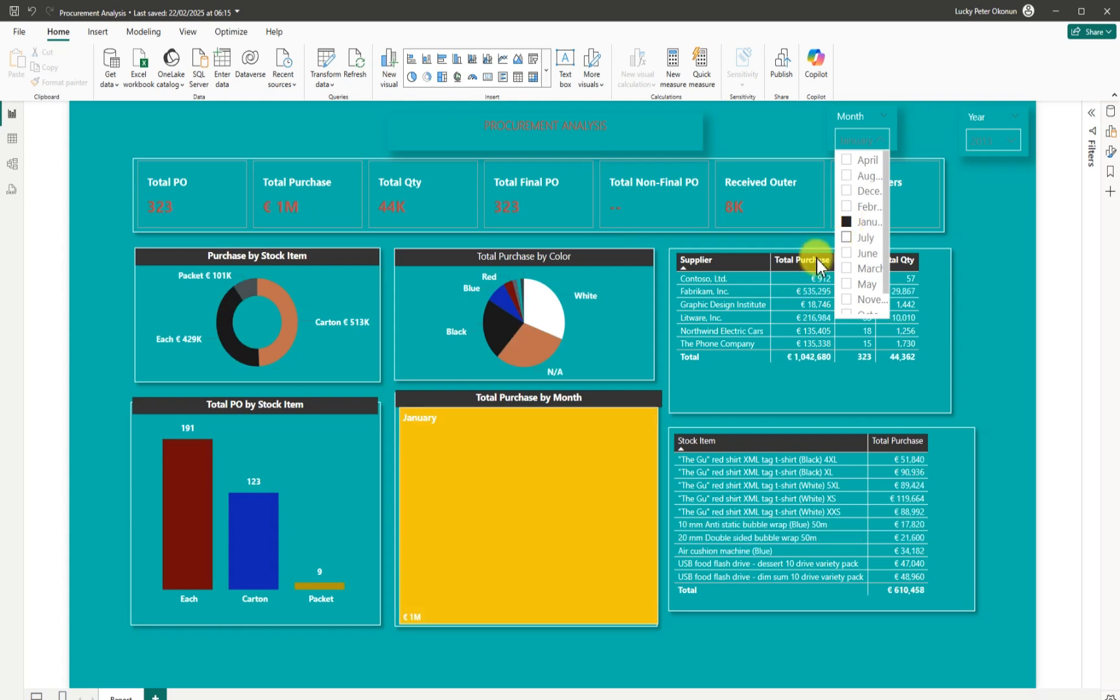
mouse_move(429, 608)
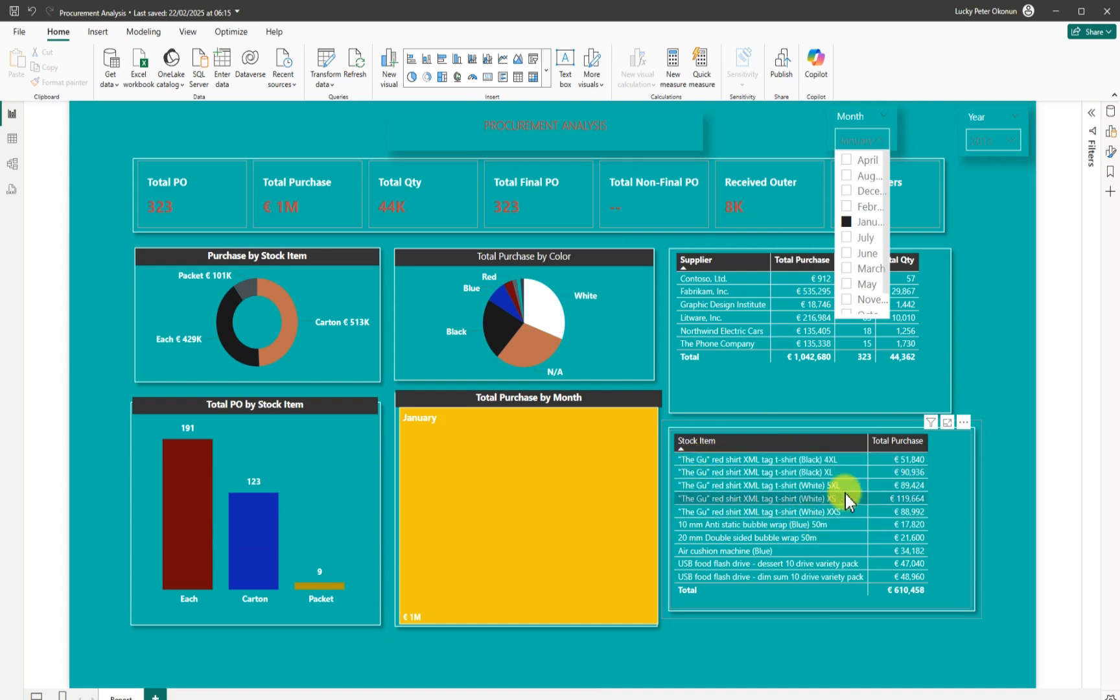
click(848, 207)
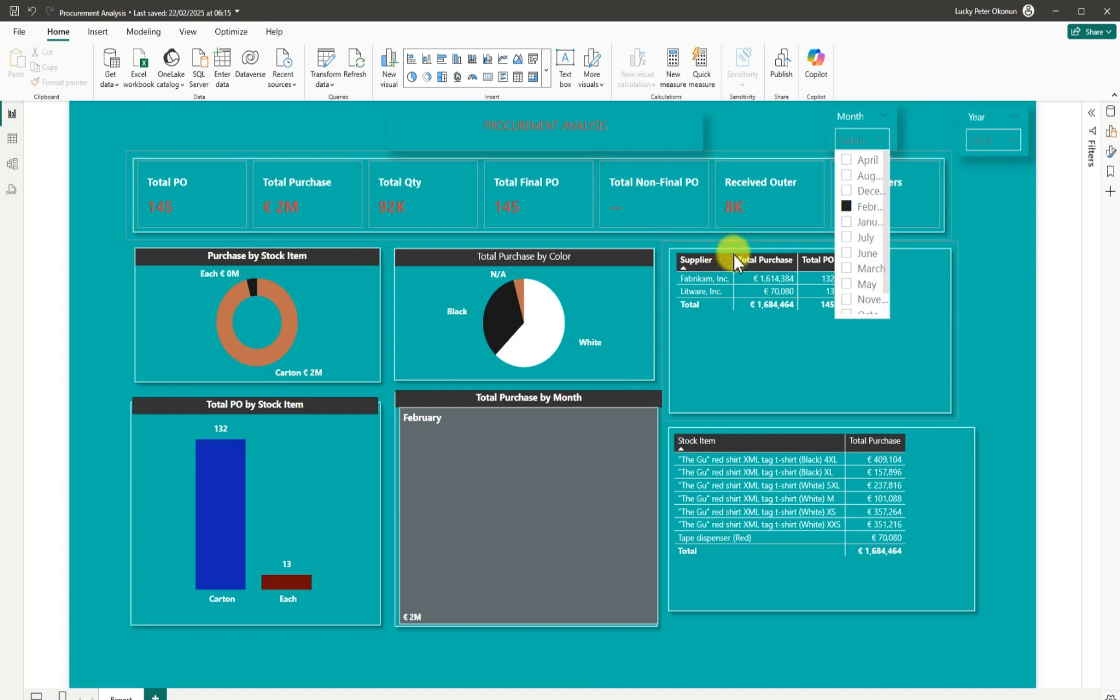
Untick February and 2013 in the slicers, restoring totals of 8K POs and €2bn purchase.
click(983, 307)
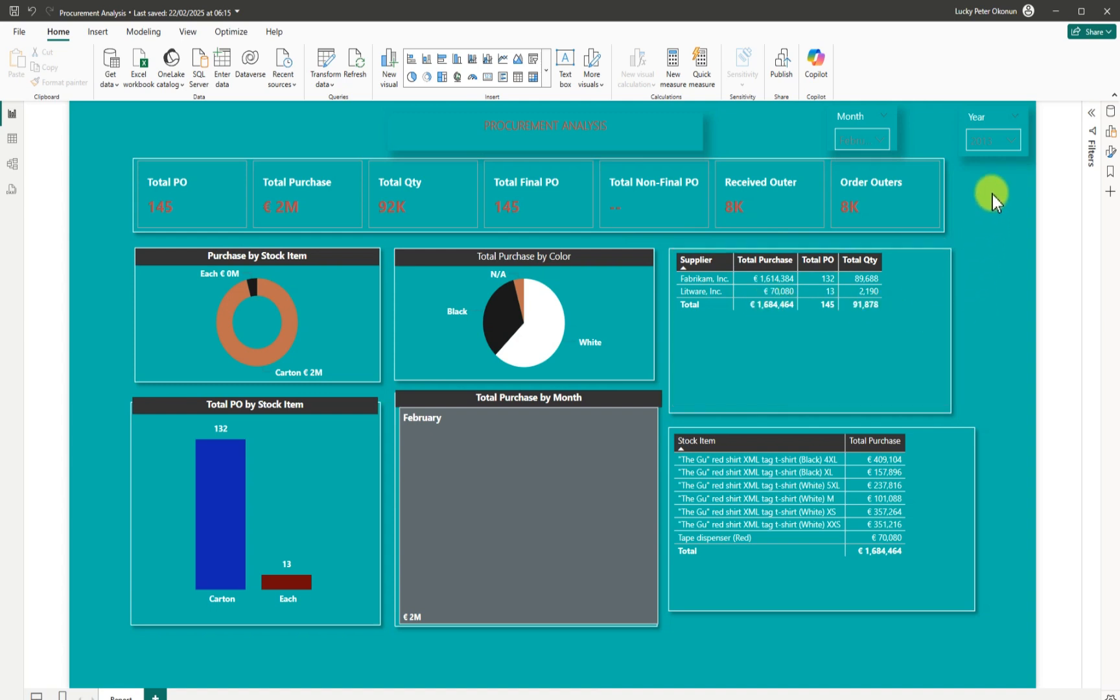
click(880, 139)
click(856, 206)
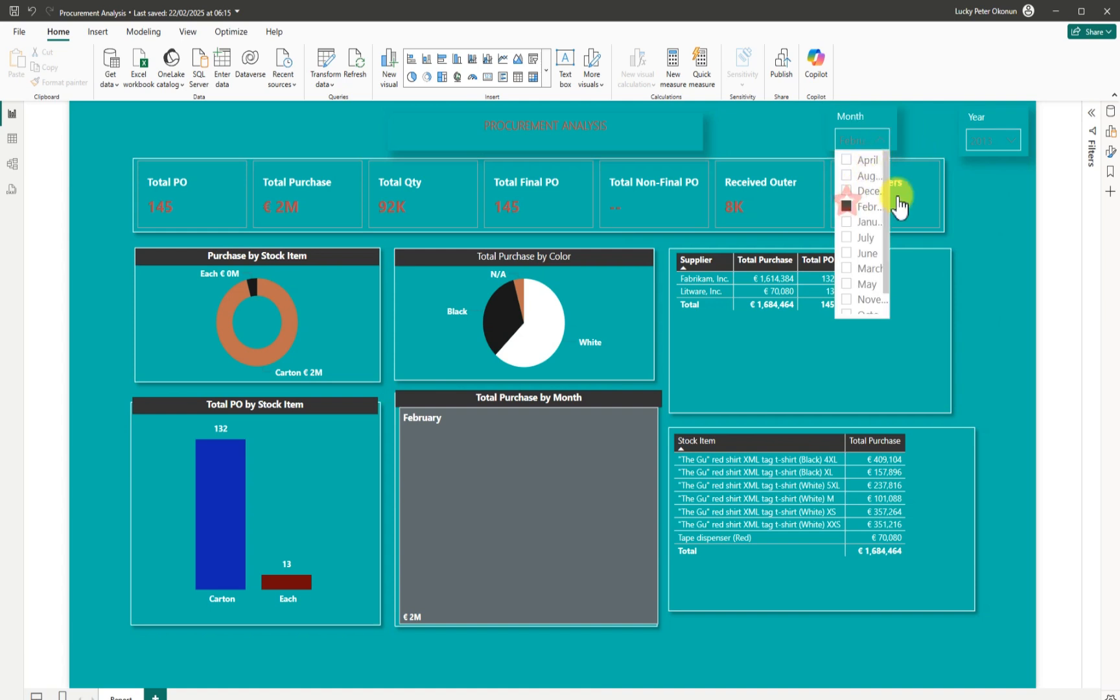
click(1012, 139)
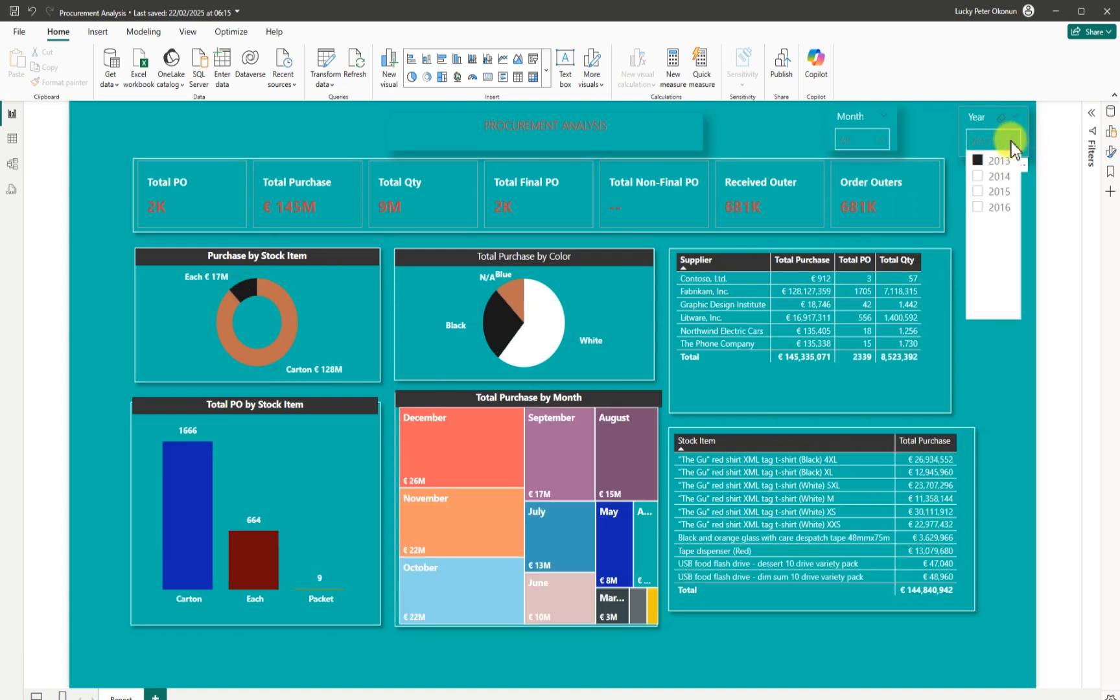
click(979, 161)
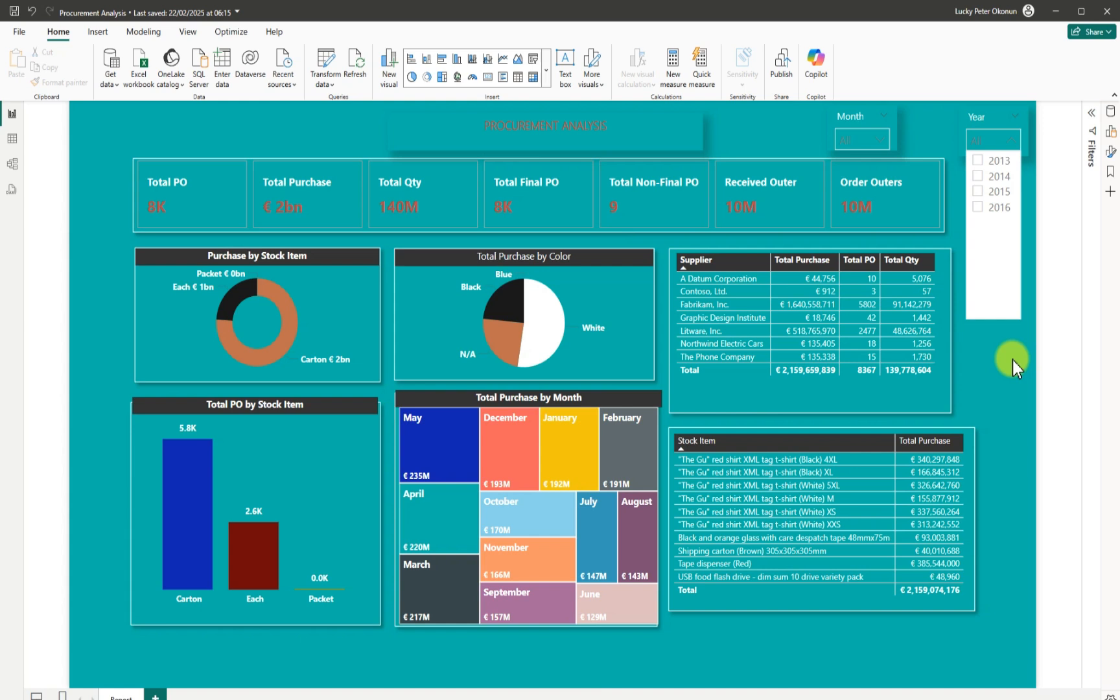
click(1017, 332)
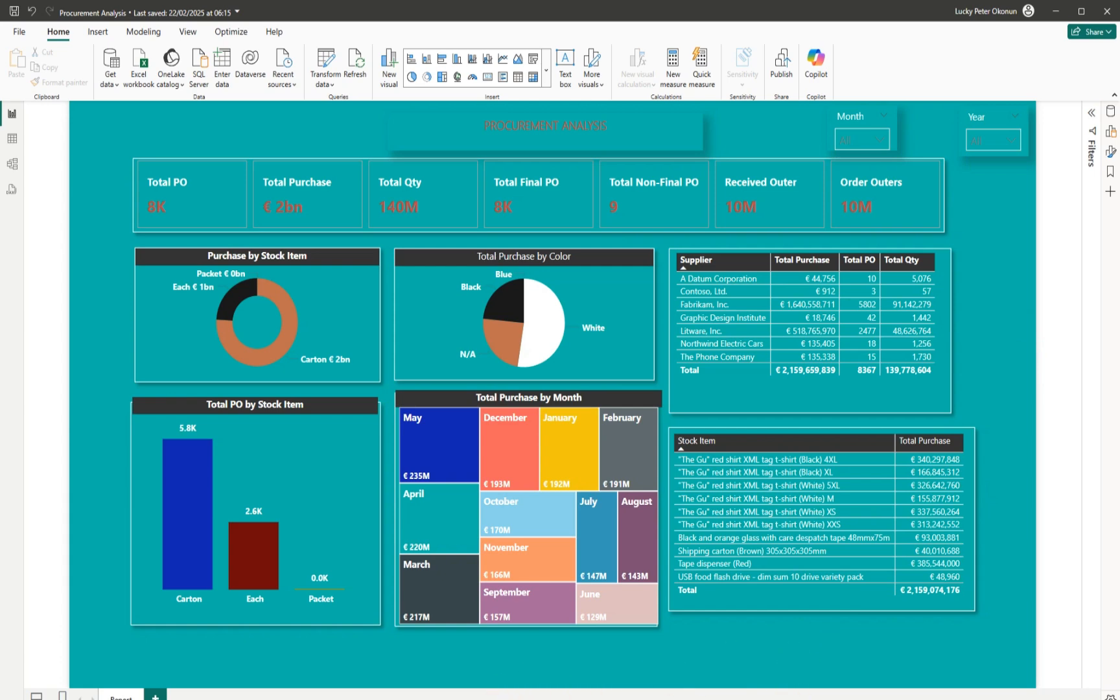
mouse_move(804, 699)
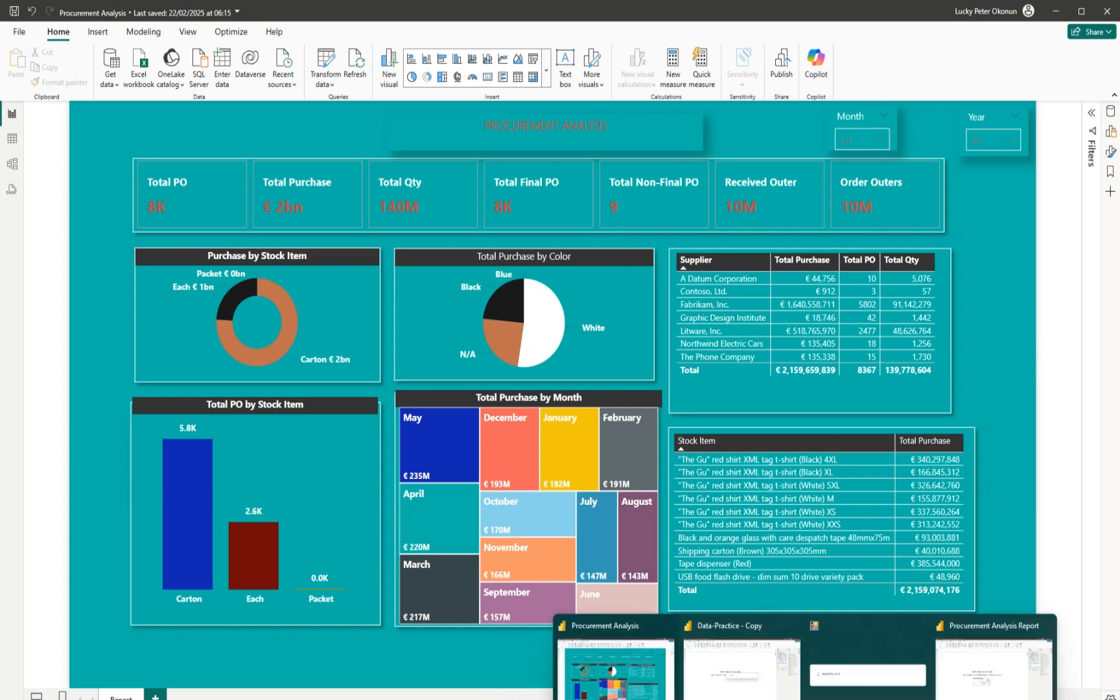
Switch to the Procurement Analysis Report window with its blank canvas.
click(946, 682)
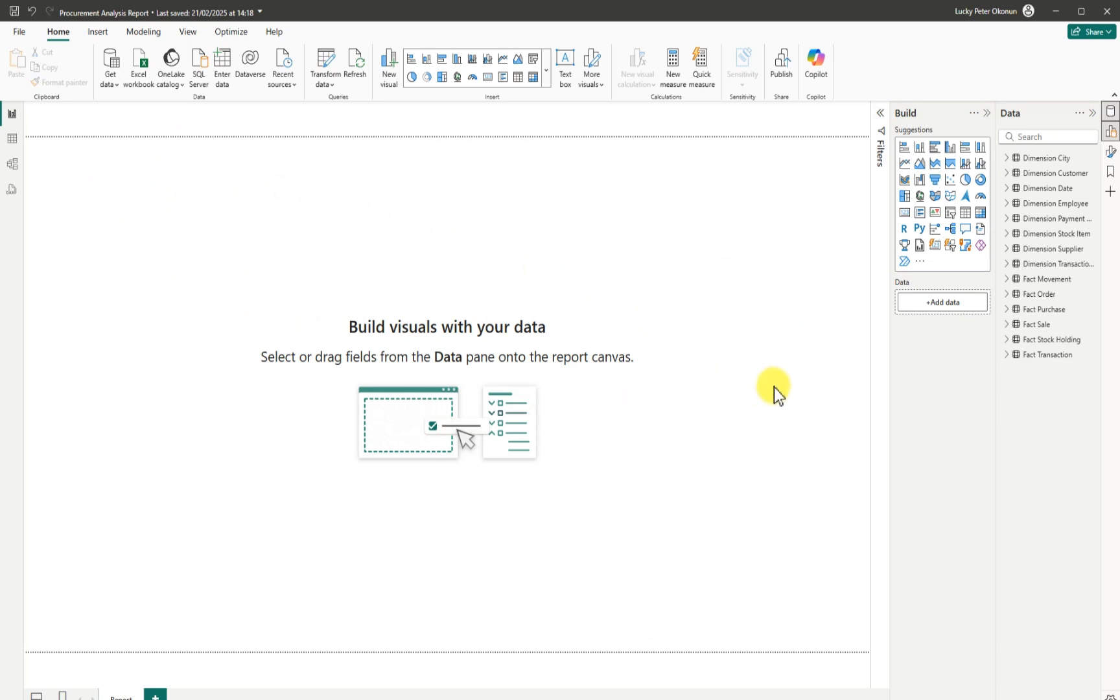
Create and load an empty table named Measure using Enter data.
click(224, 68)
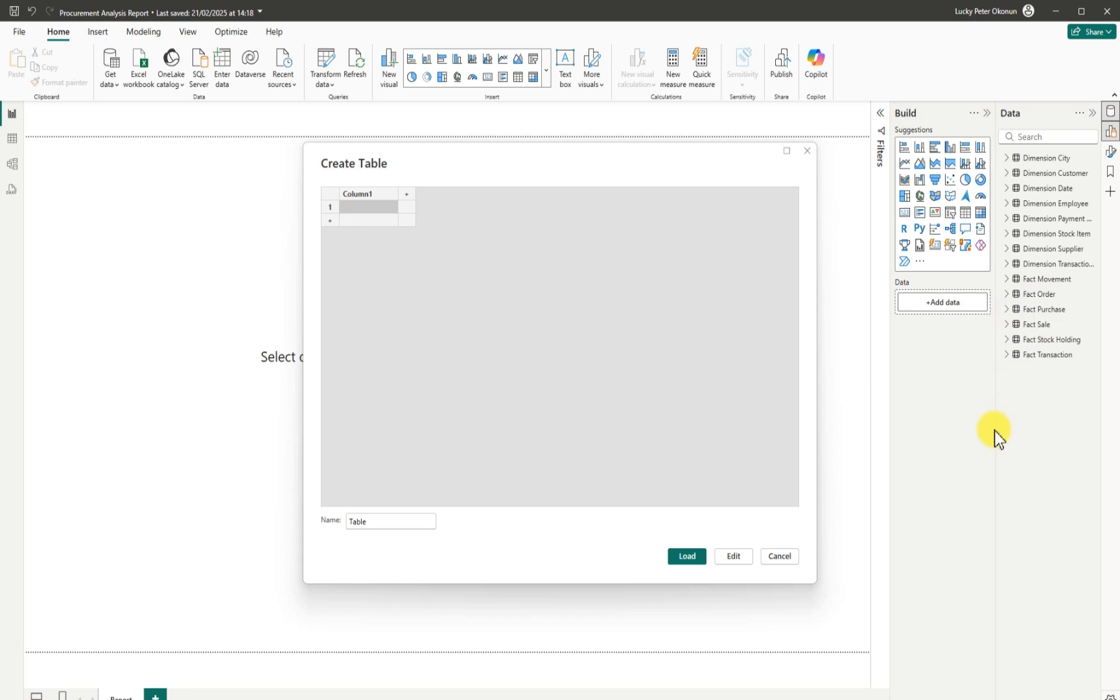
drag(393, 520, 341, 520)
key(BackSpace)
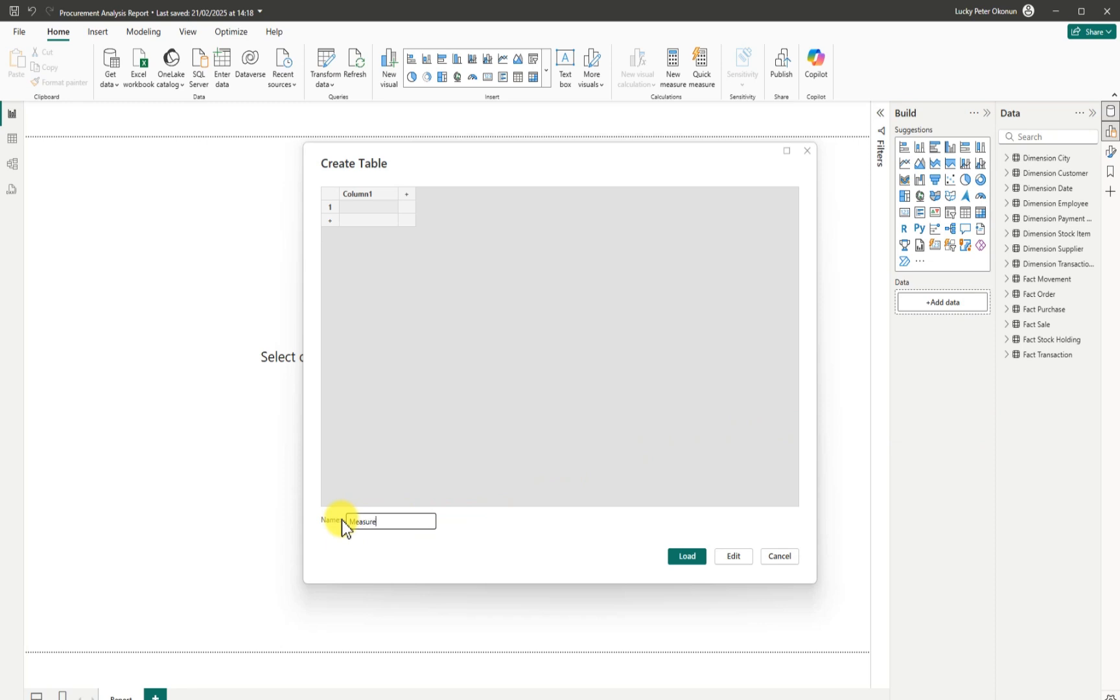
click(685, 556)
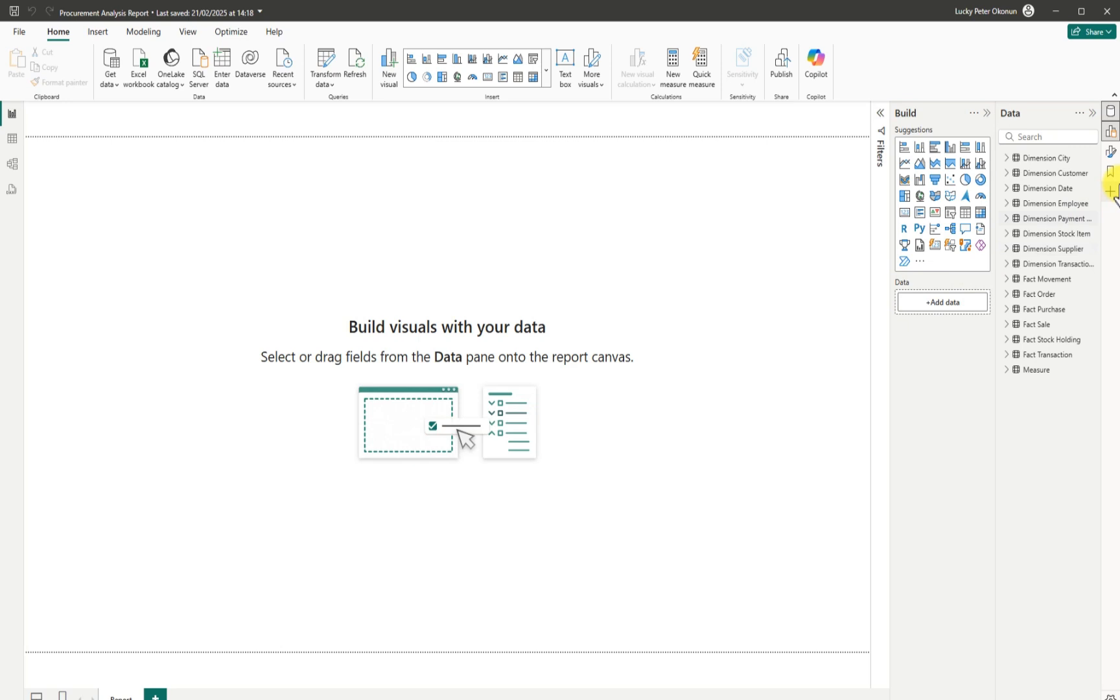
Set the canvas background to Background1.jpg from the 01 Delicious Pizza folder at near-zero transparency.
click(1110, 151)
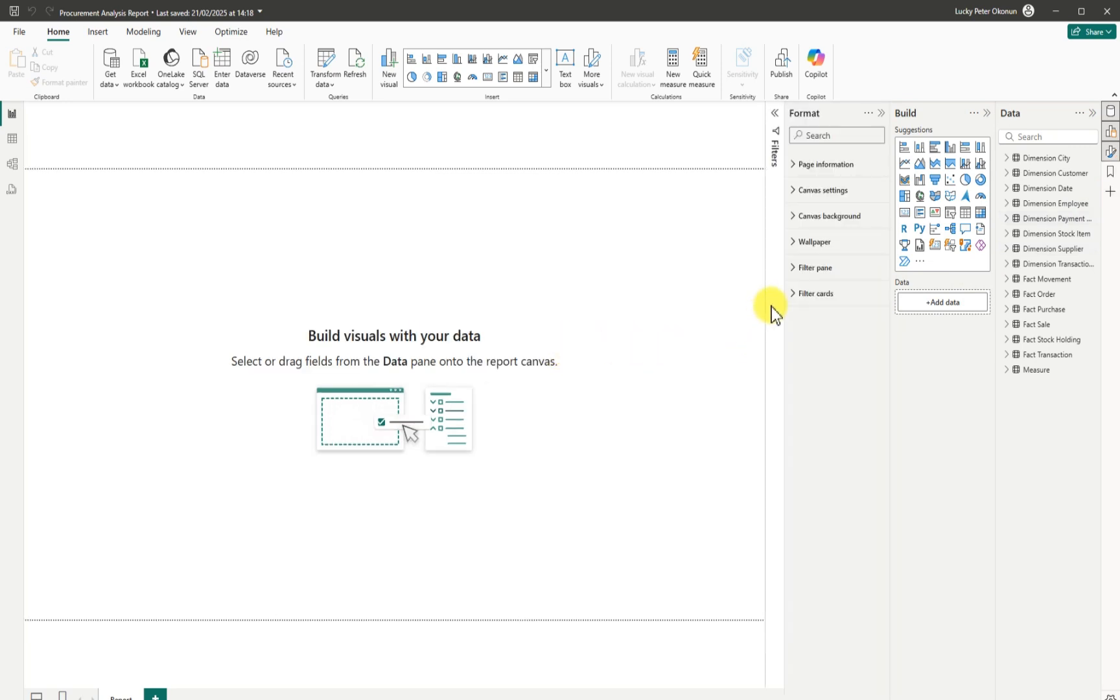
click(796, 221)
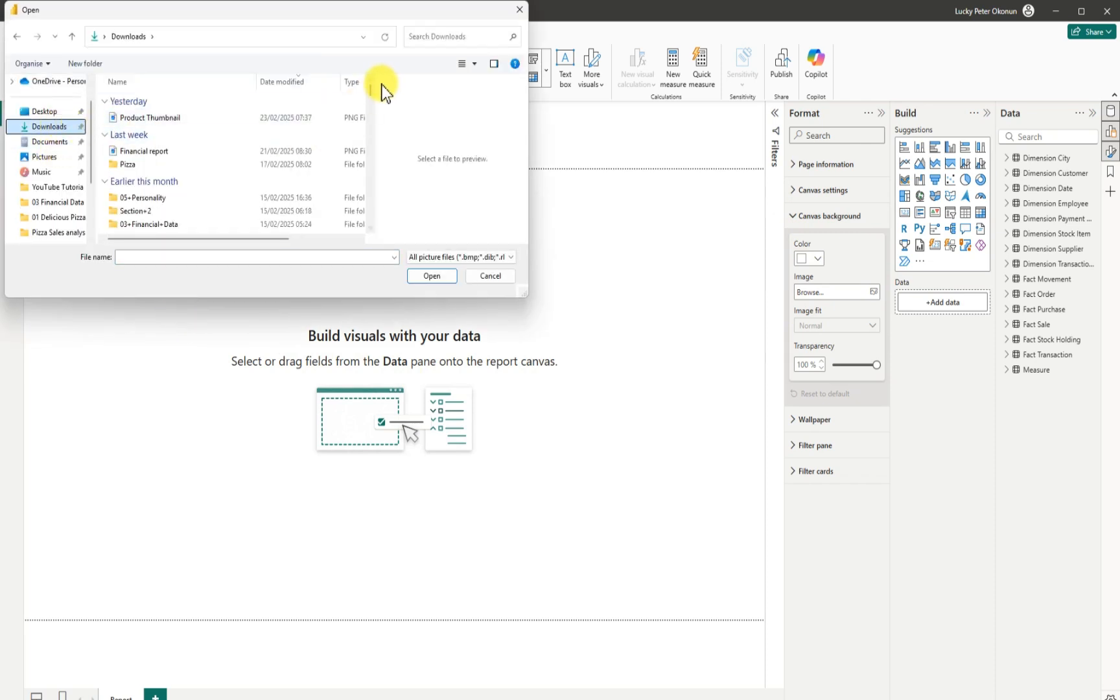
scroll(370, 91, down, 1)
drag(370, 90, 367, 99)
double_click(176, 166)
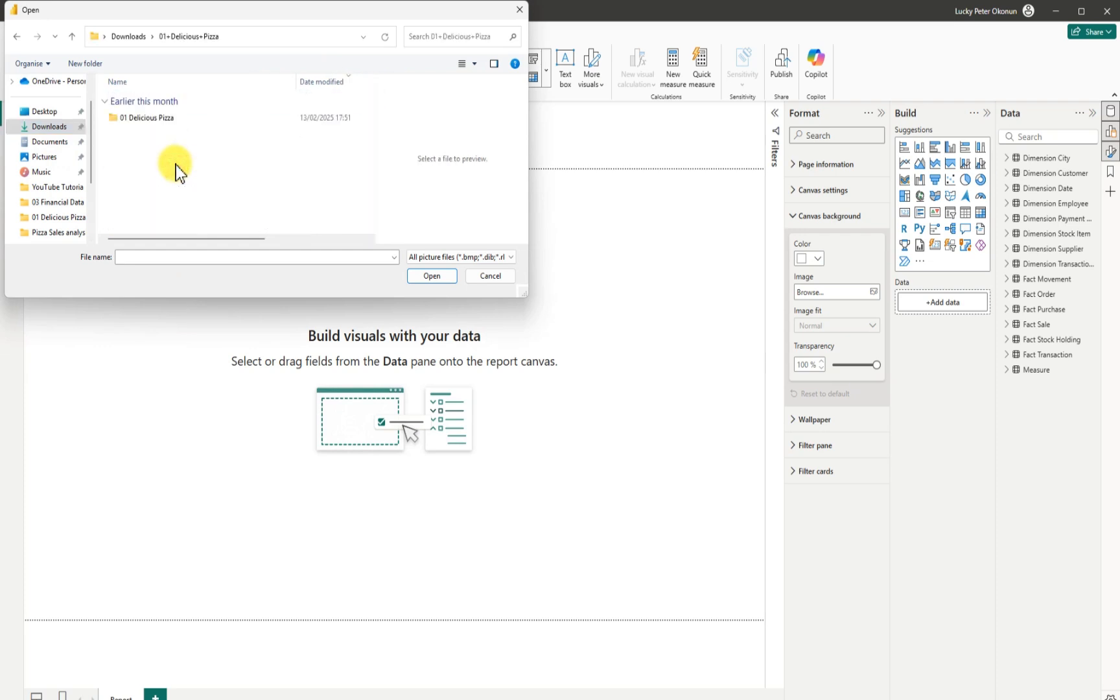
double_click(159, 121)
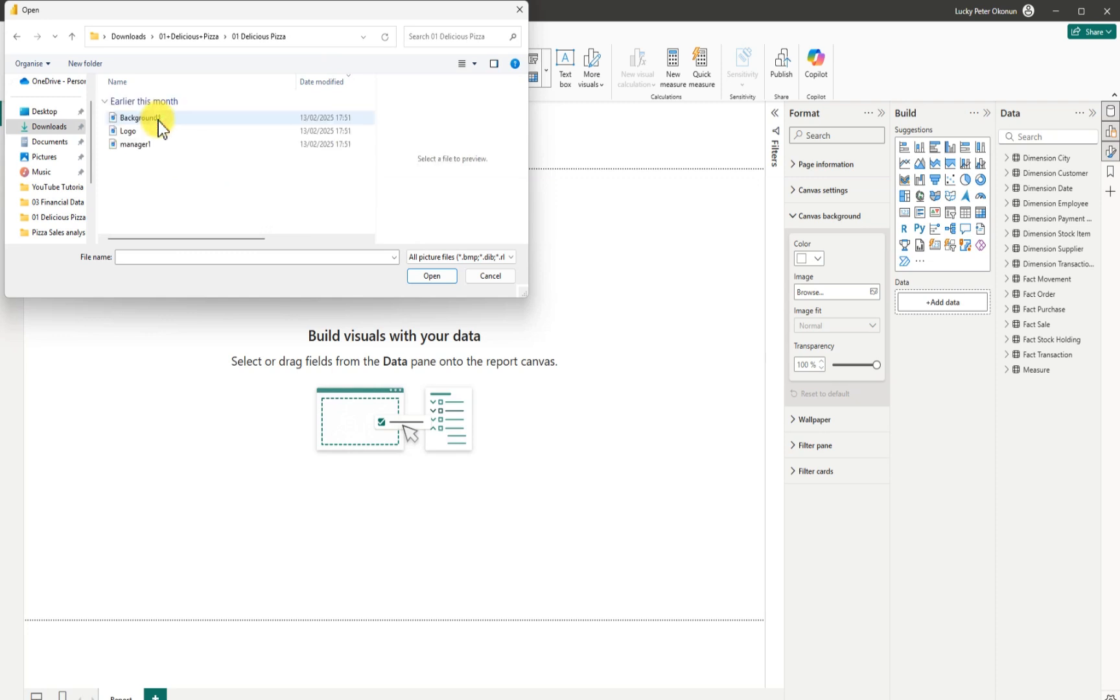
click(155, 121)
click(434, 276)
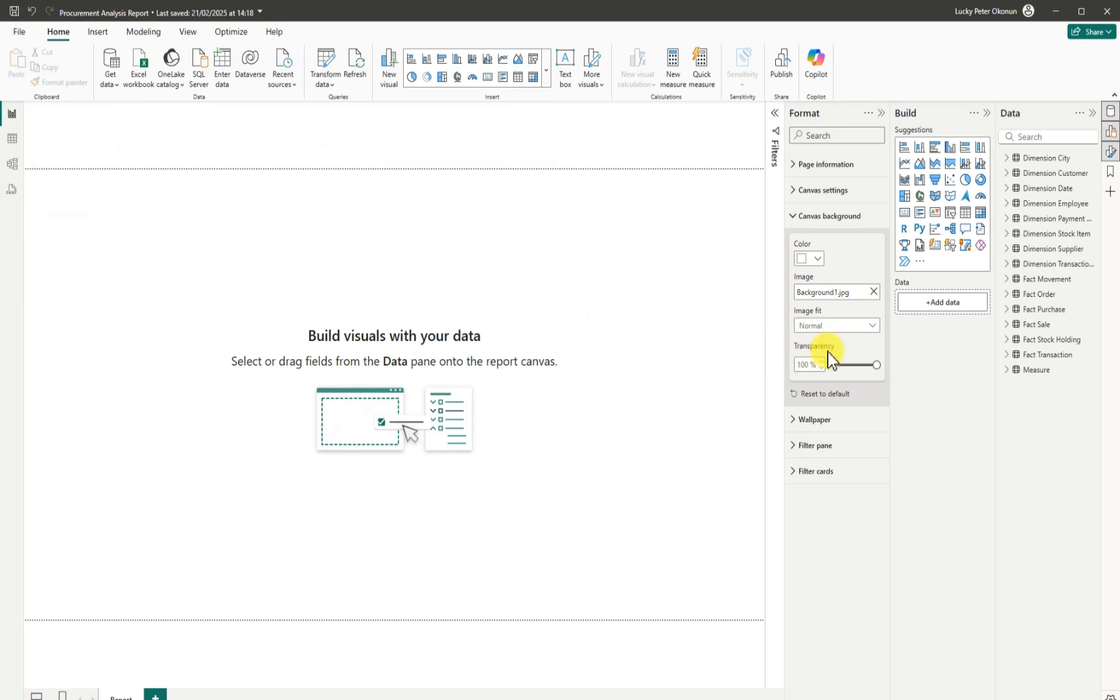
drag(875, 366, 832, 367)
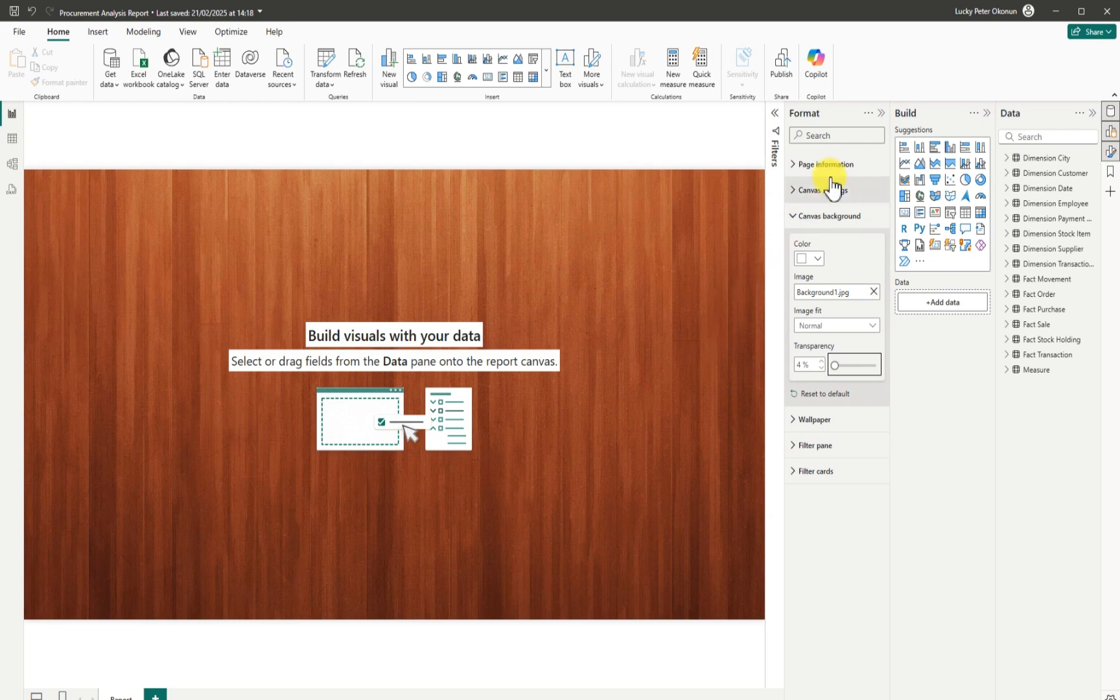
click(881, 114)
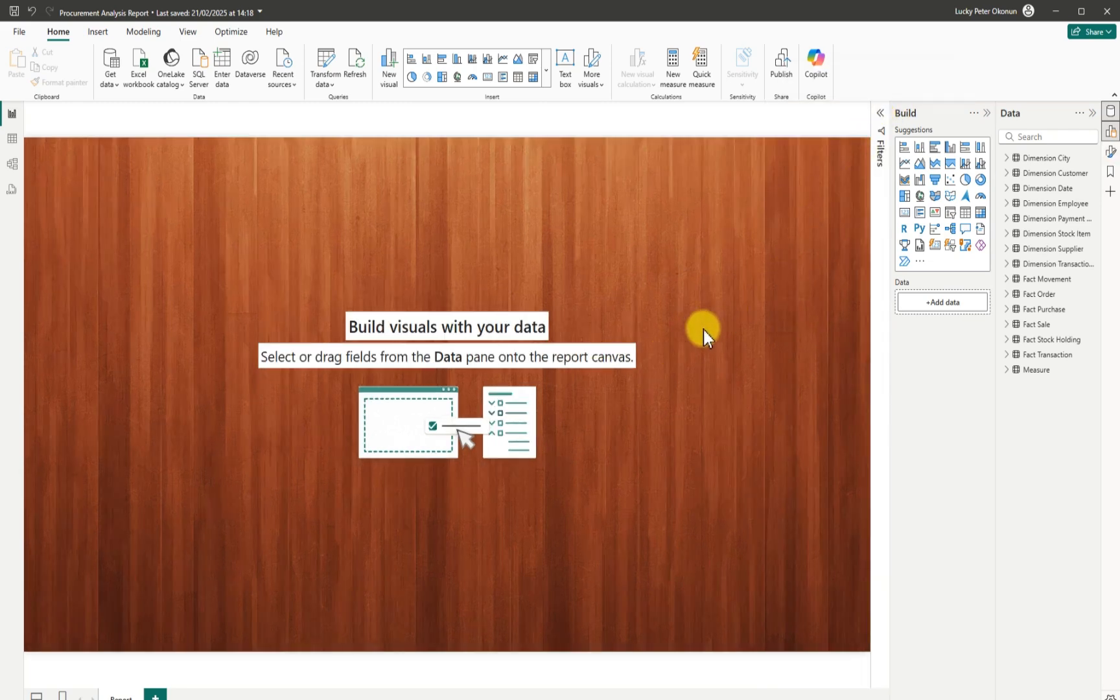
Expand the Measure table to show Column1 and open its options menu.
click(1004, 370)
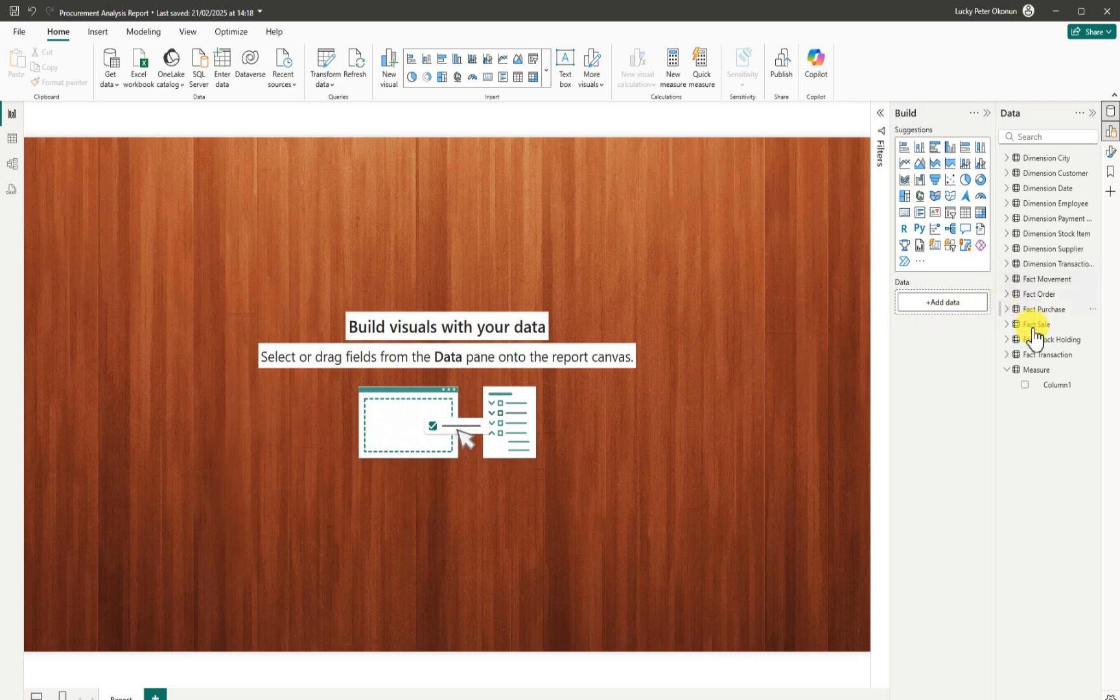
click(1094, 375)
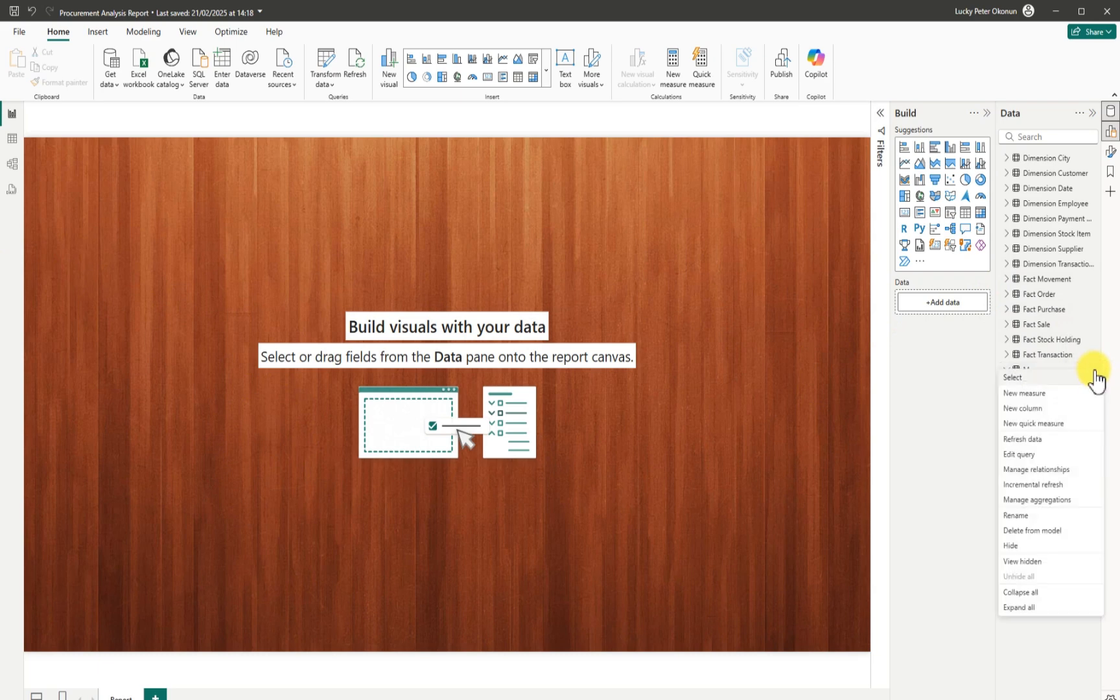
Add a new measure to the Measure table and name it Total PO.
click(1035, 394)
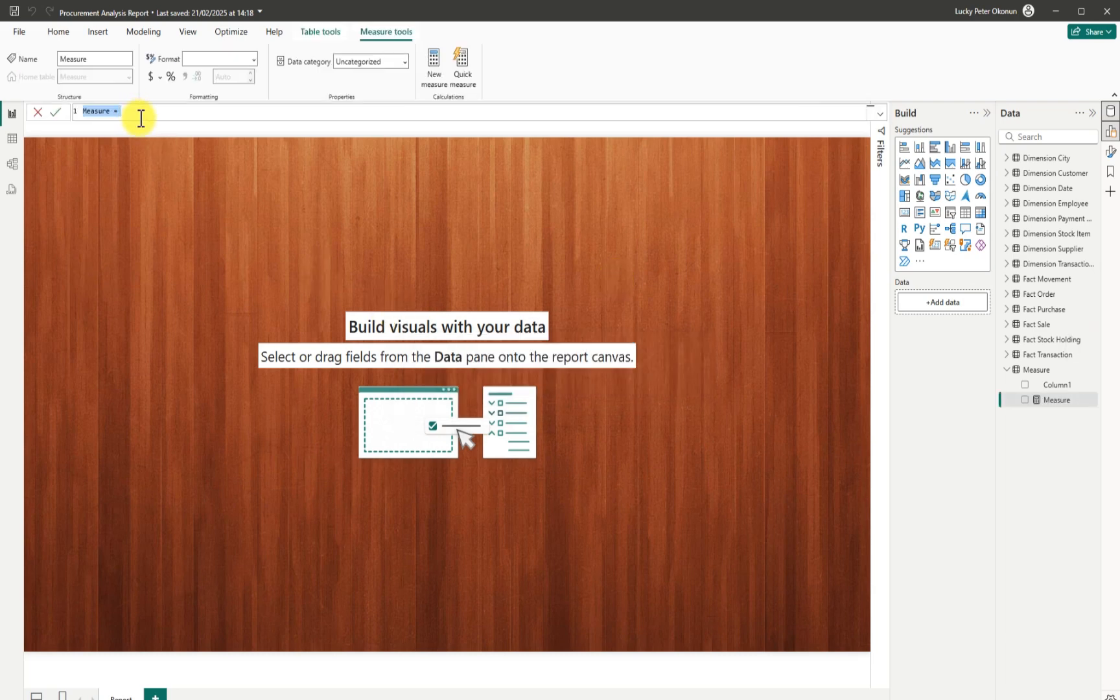
ctrl+scroll(146, 112, up, 5)
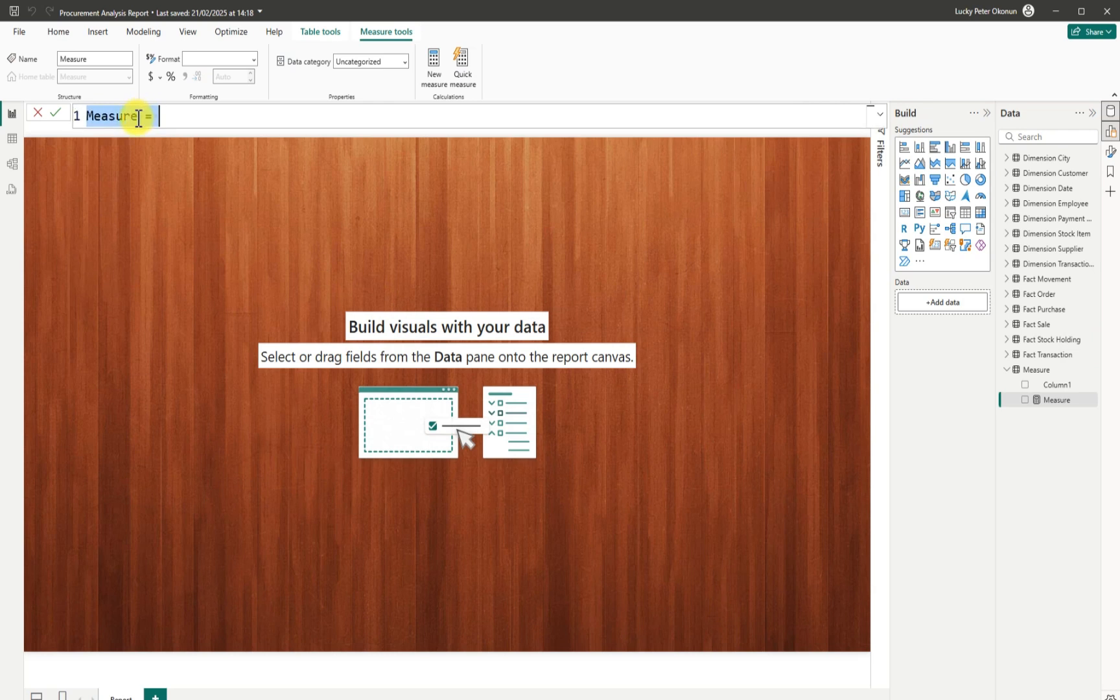
click(138, 118)
double_click(138, 117)
key(BackSpace)
key(BackSpace)
key(BackSpace)
key(BackSpace)
key(BackSpace)
key(BackSpace)
key(BackSpace)
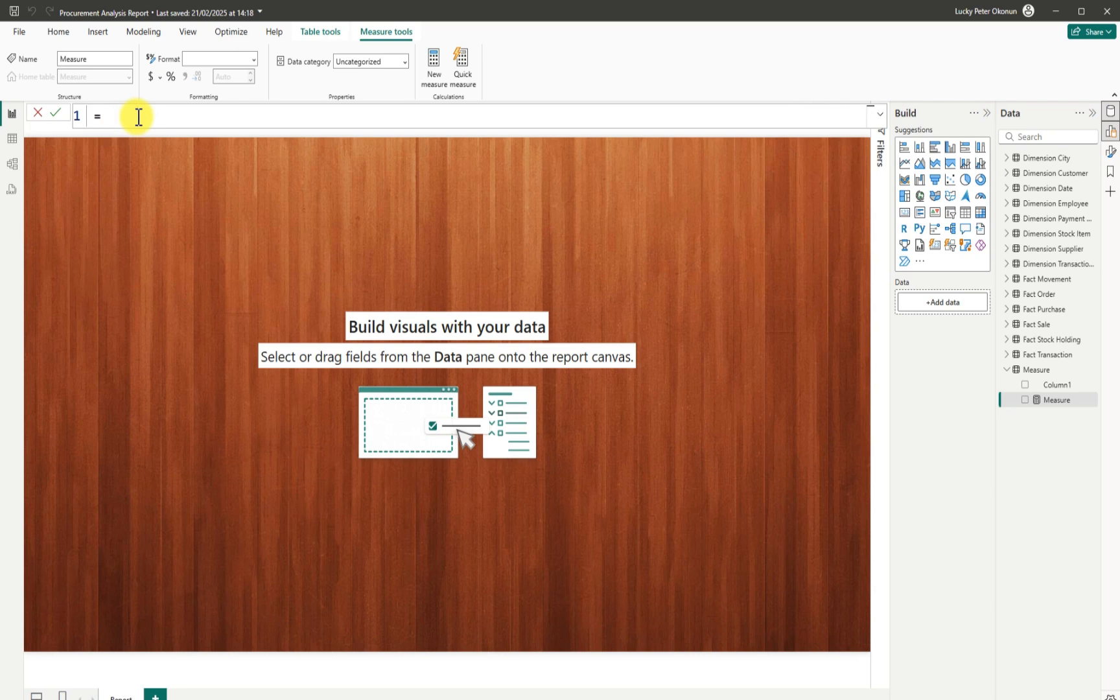
text(Total PO)
Define Total PO as DISTINCTCOUNT('Fact Purchase'[Purchase Key]) and commit it.
click(185, 119)
text(DIS)
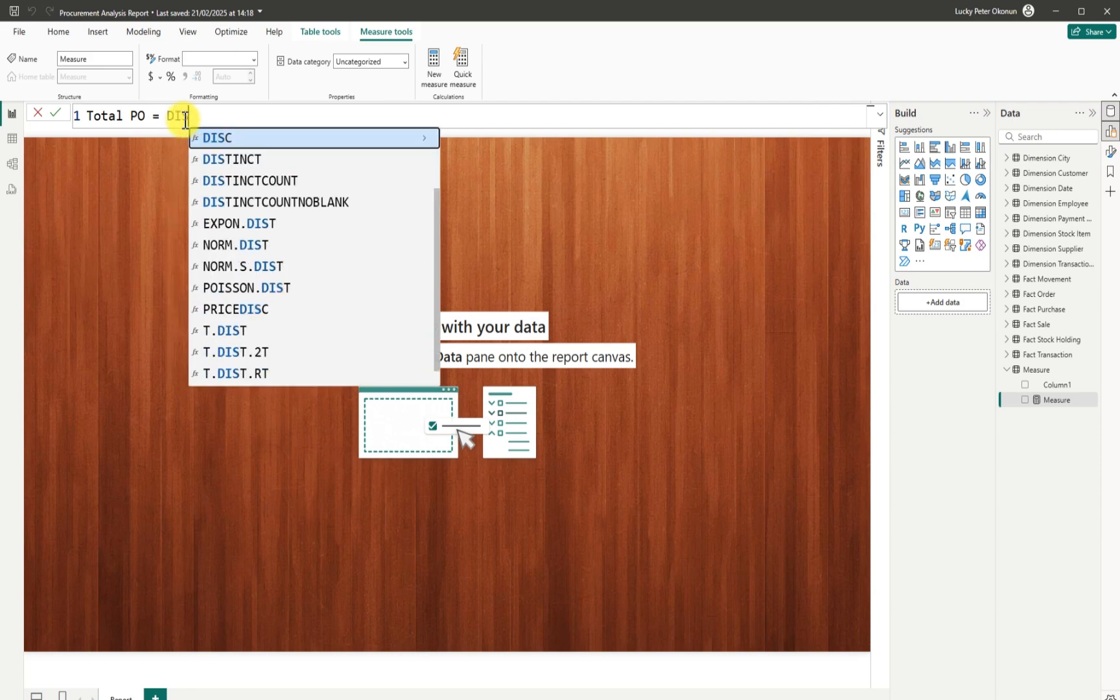
click(254, 176)
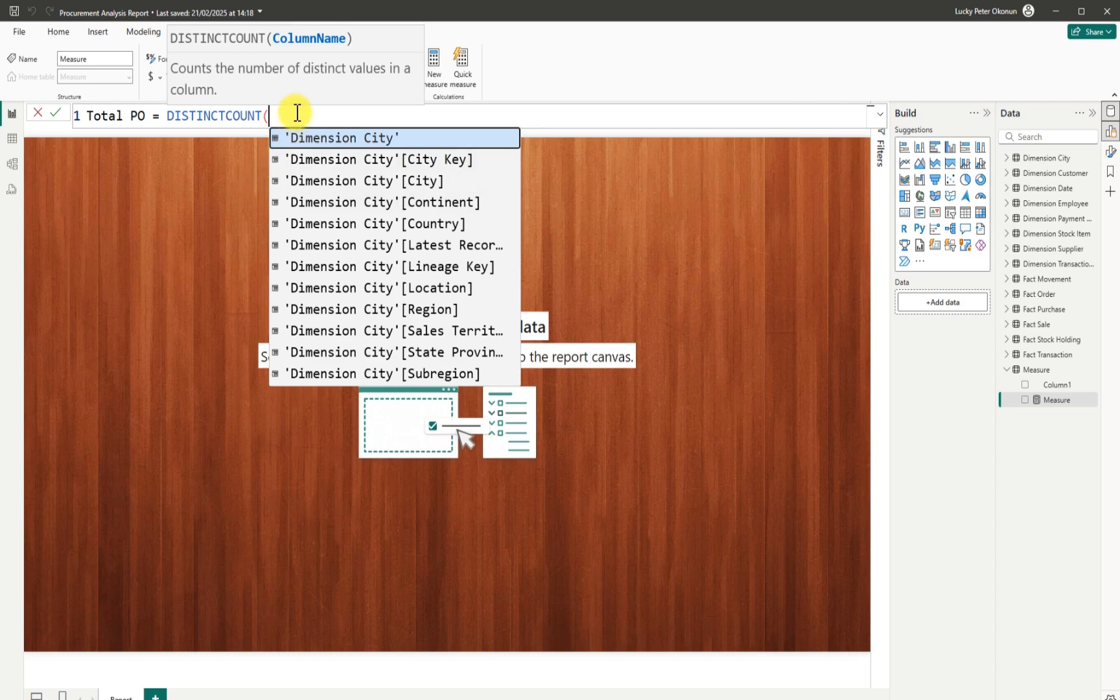
text(FACT)
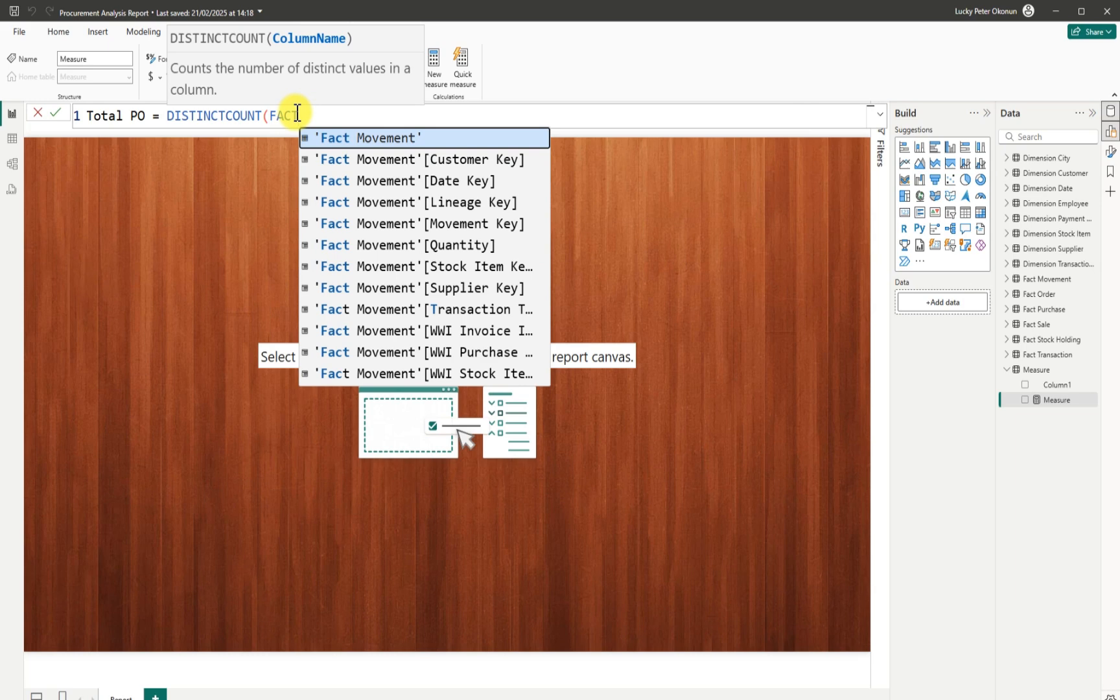
text( PURC)
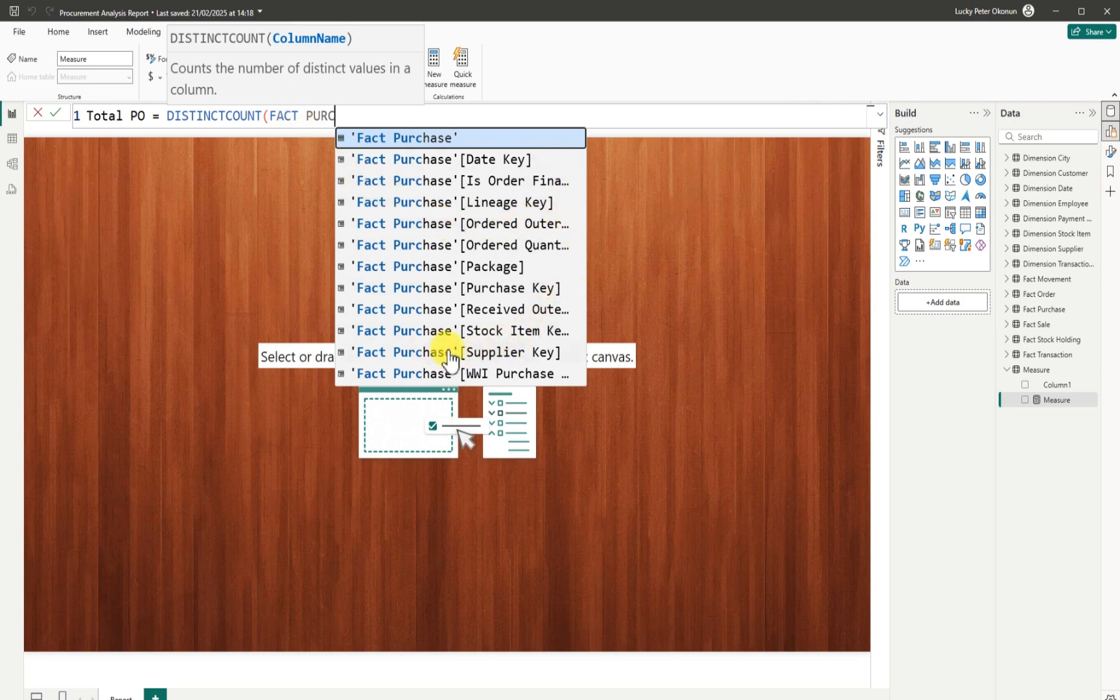
click(437, 285)
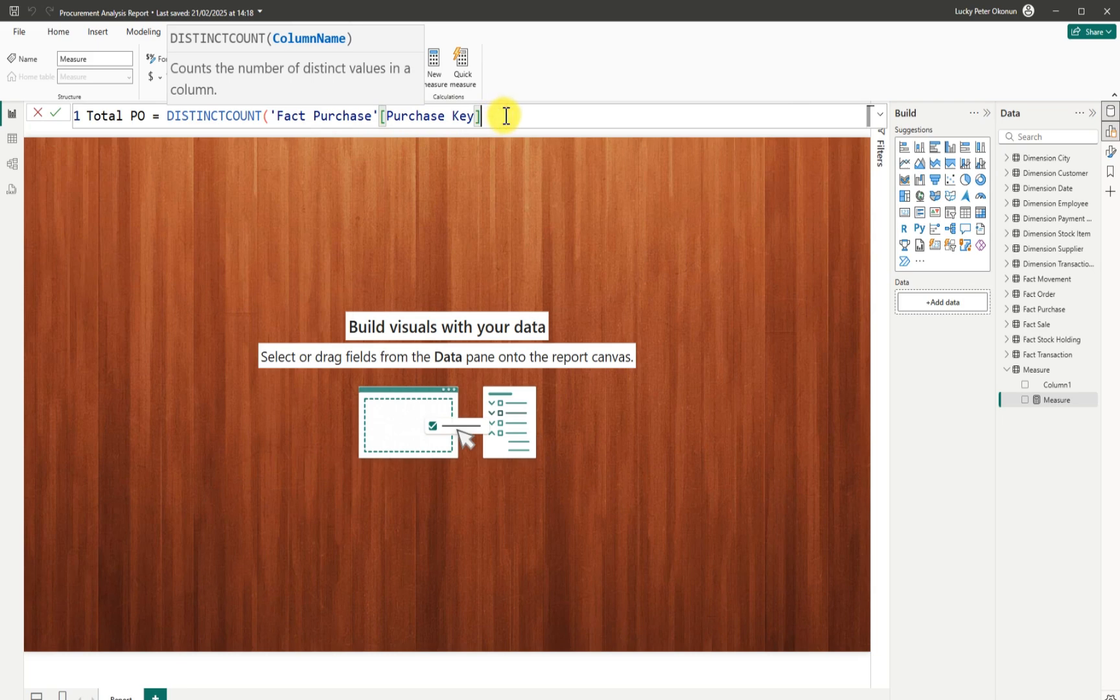
text())
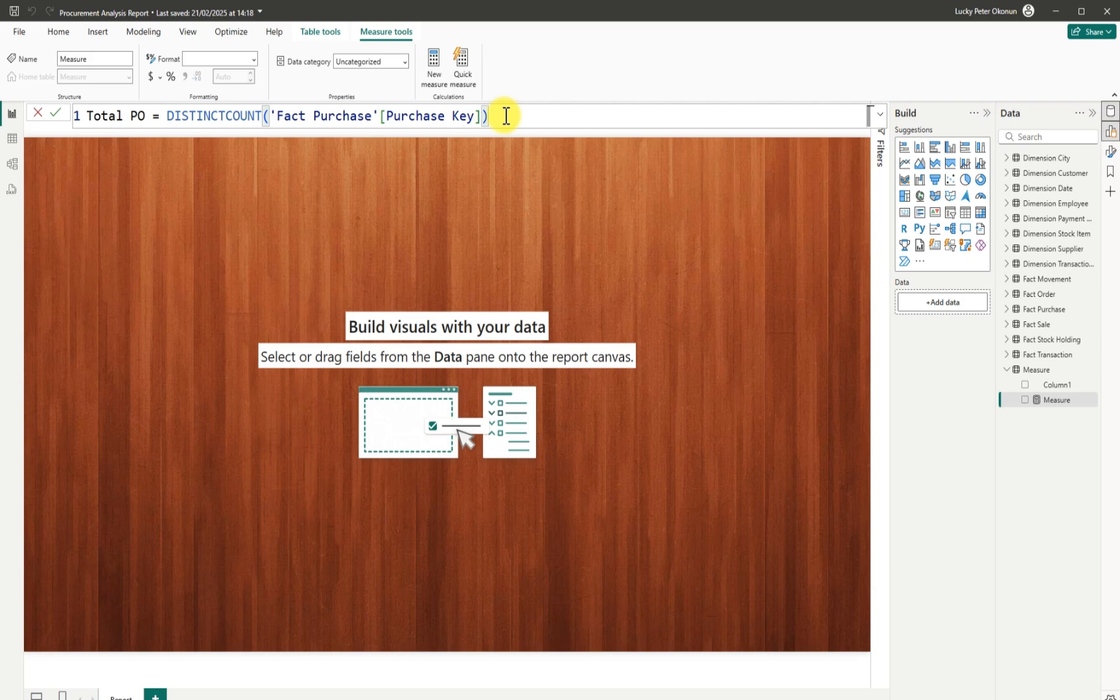
key(Return)
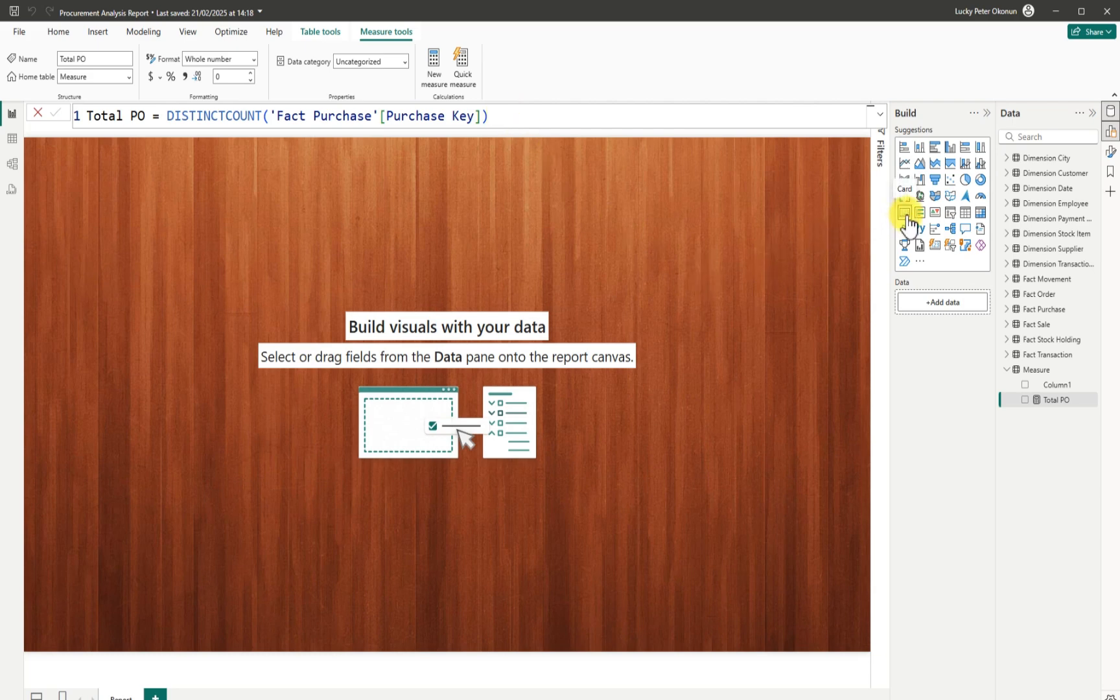
Add a Total PO visual and turn it into a small card showing 8367 near the top-left.
click(965, 214)
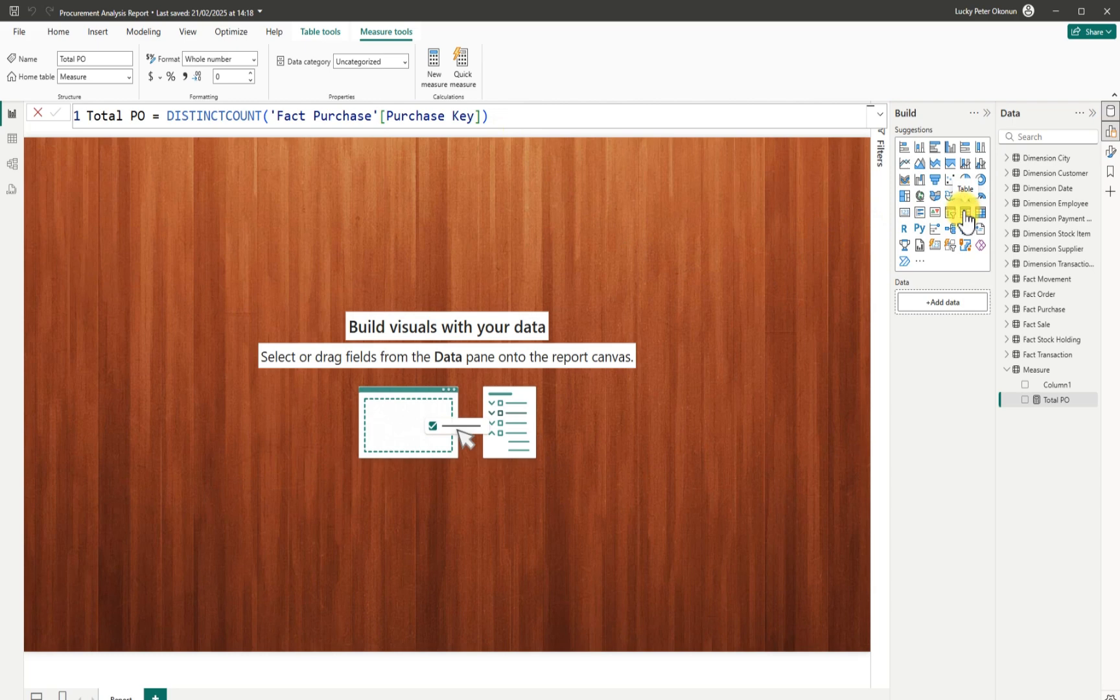
drag(182, 250, 239, 304)
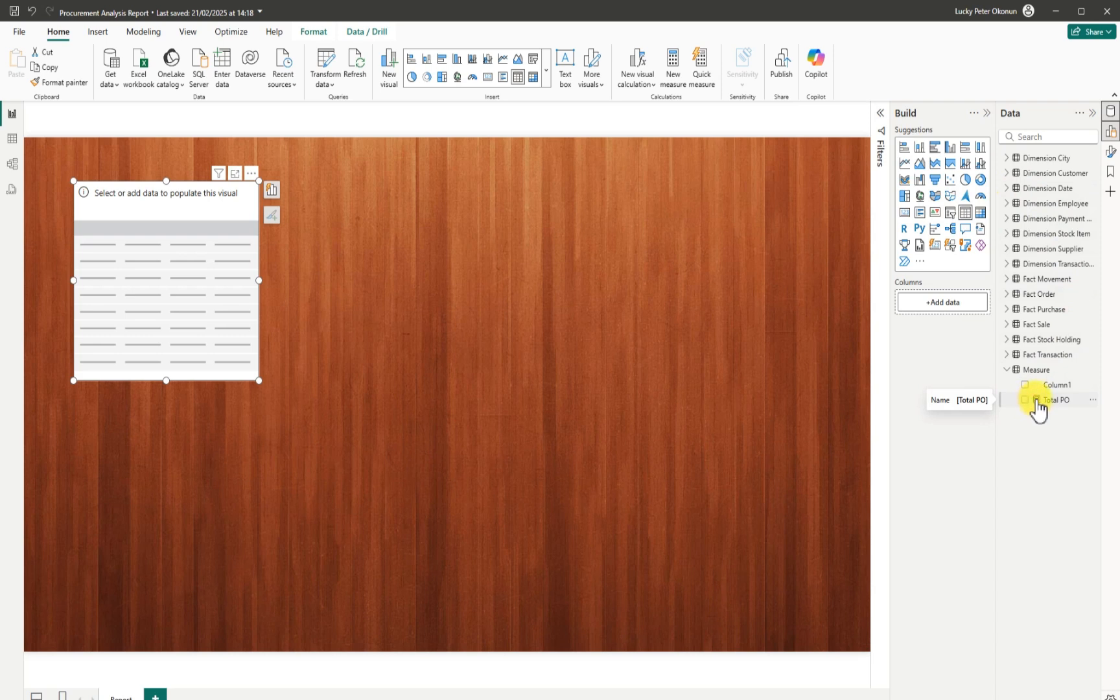
drag(1055, 400, 938, 303)
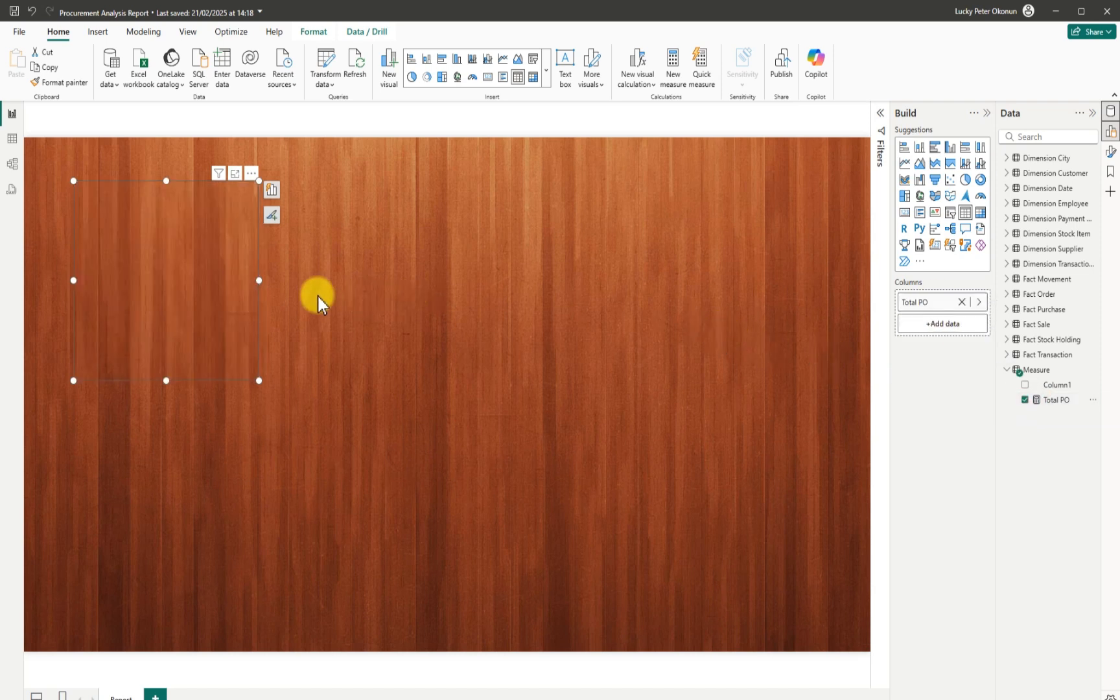
drag(228, 280, 264, 294)
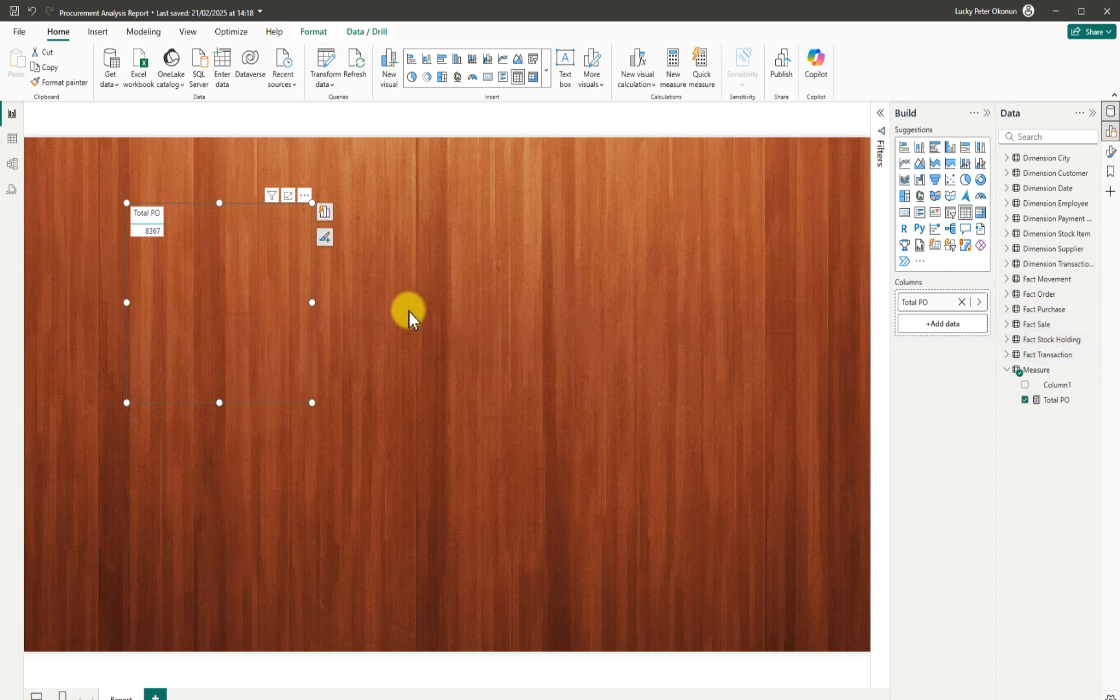
click(905, 214)
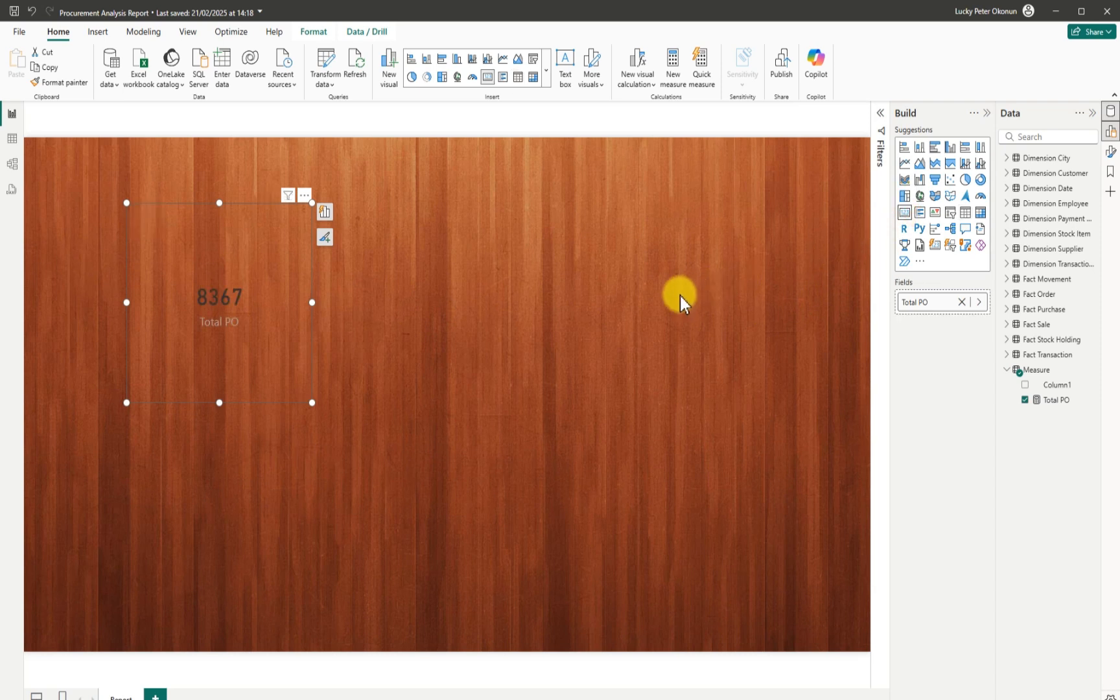
drag(311, 402, 192, 298)
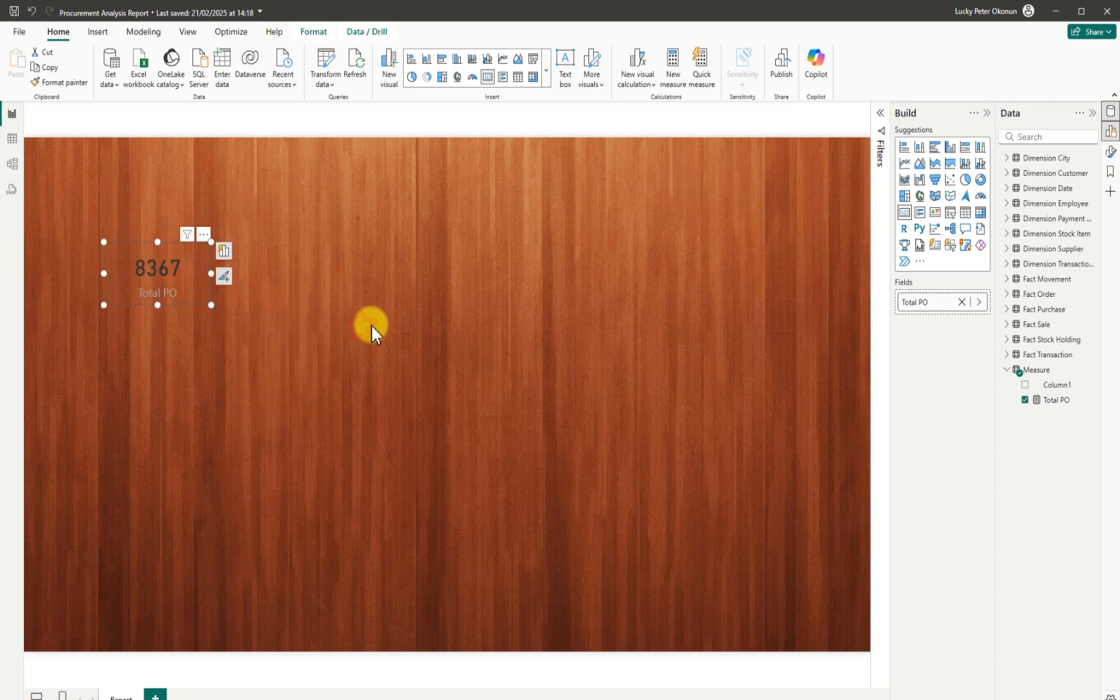
click(440, 342)
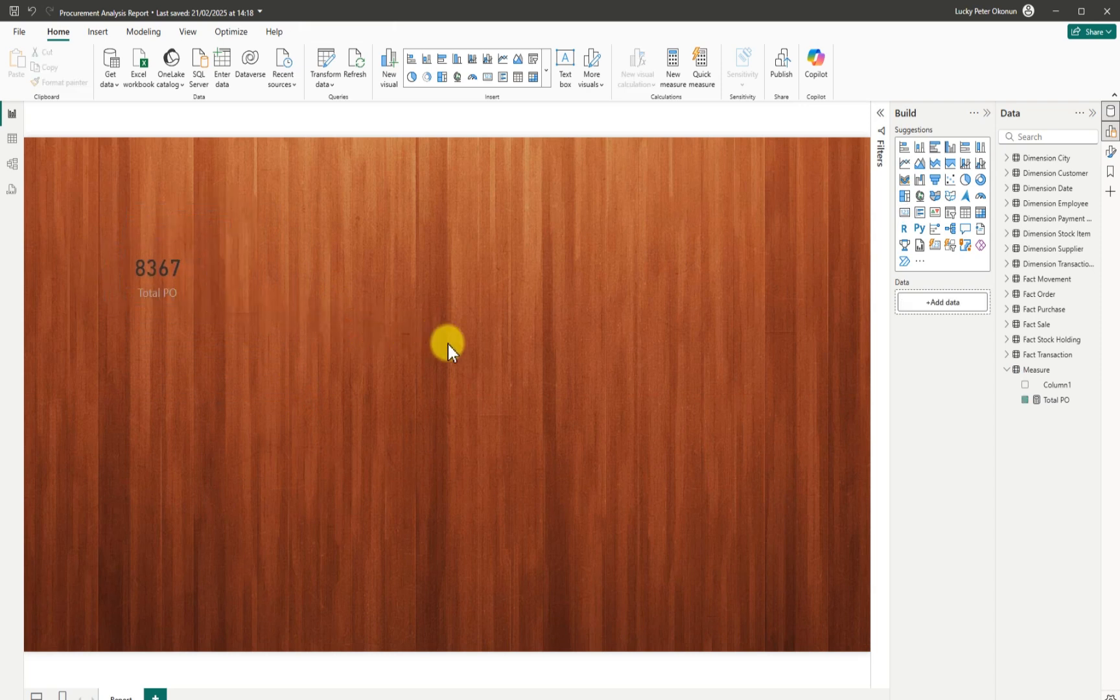
Add another blank measure named Measure to the Measure table.
click(1093, 381)
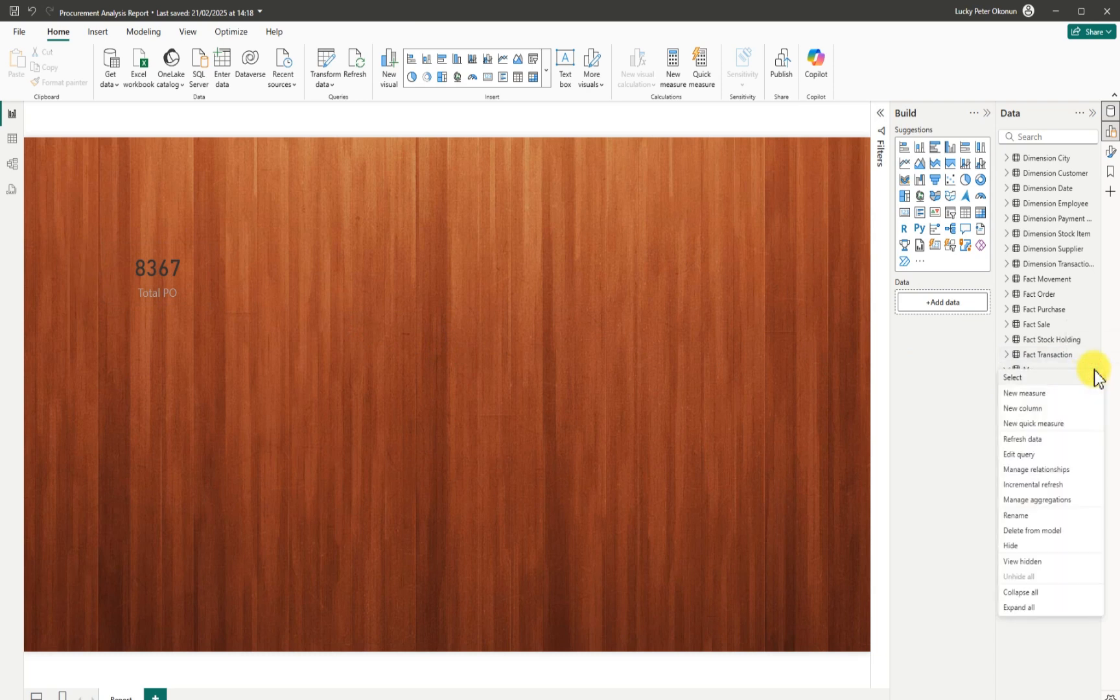
click(1040, 394)
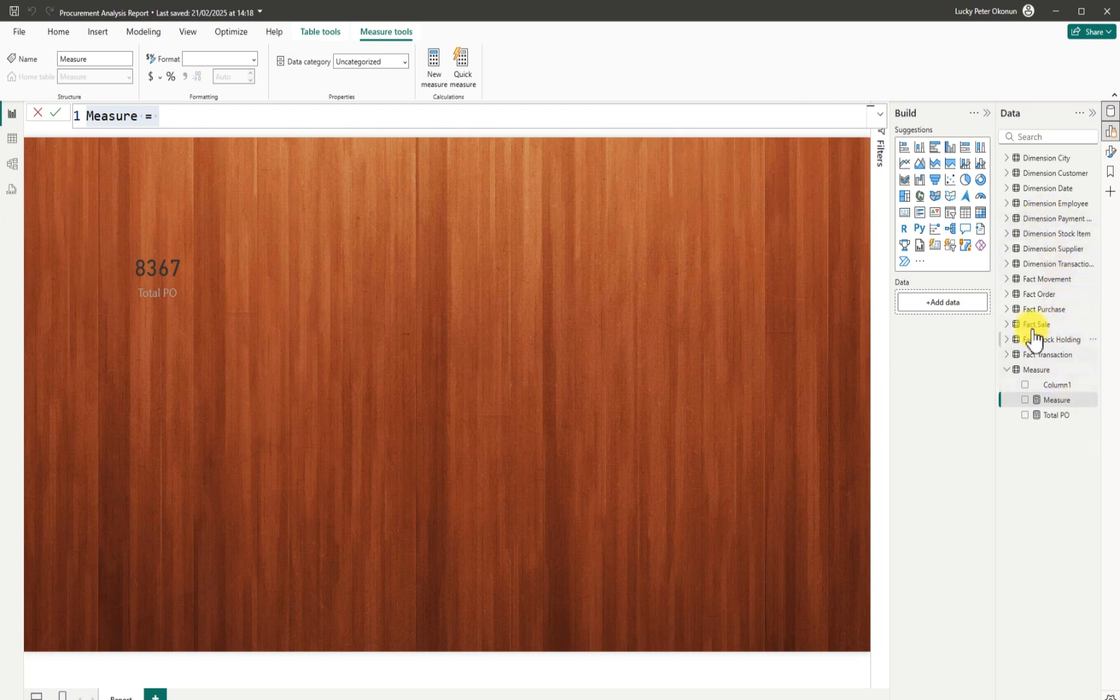
click(1009, 310)
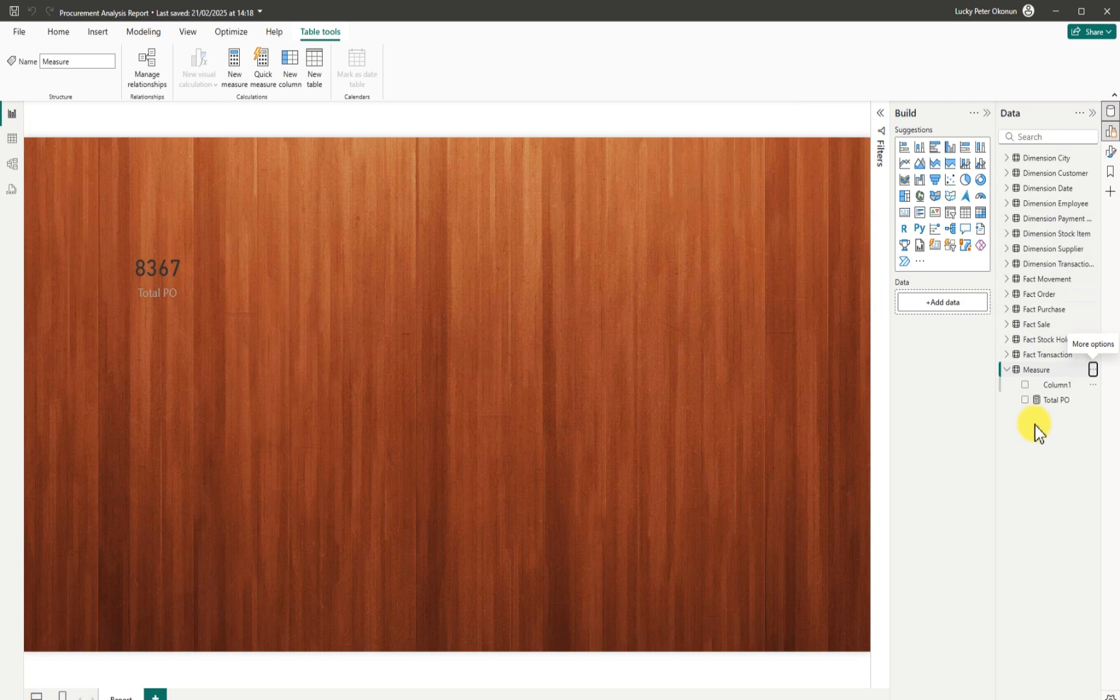
click(1093, 369)
click(1038, 391)
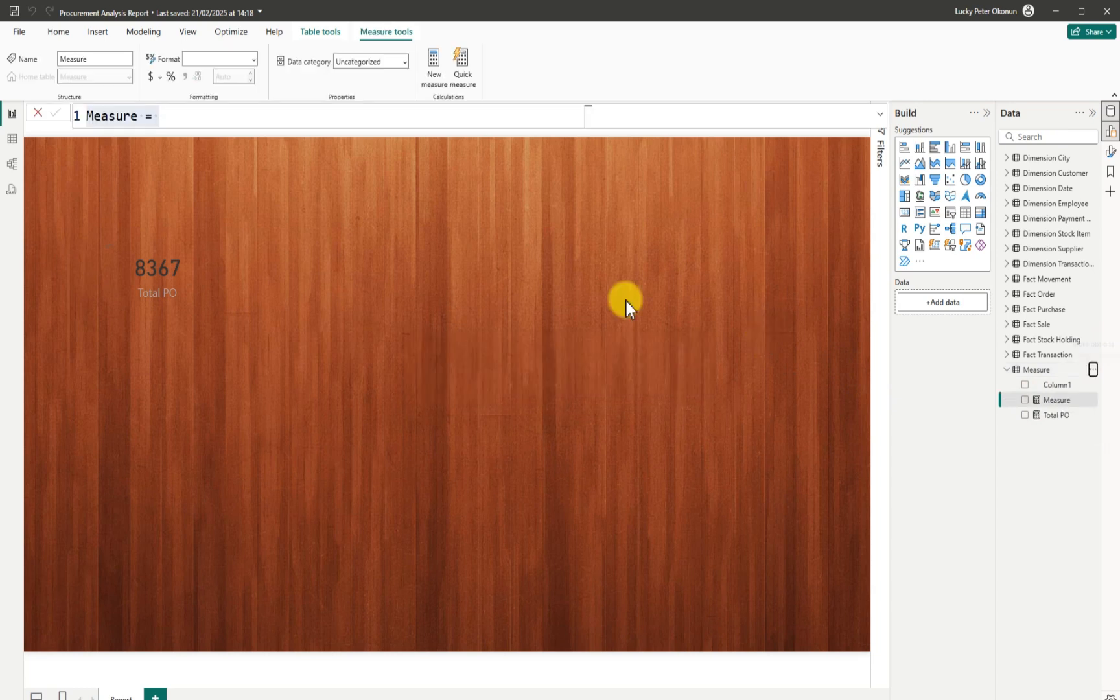
Write the formula as Total Purchase = SUM( with its column not yet filled in.
key(BackSpace)
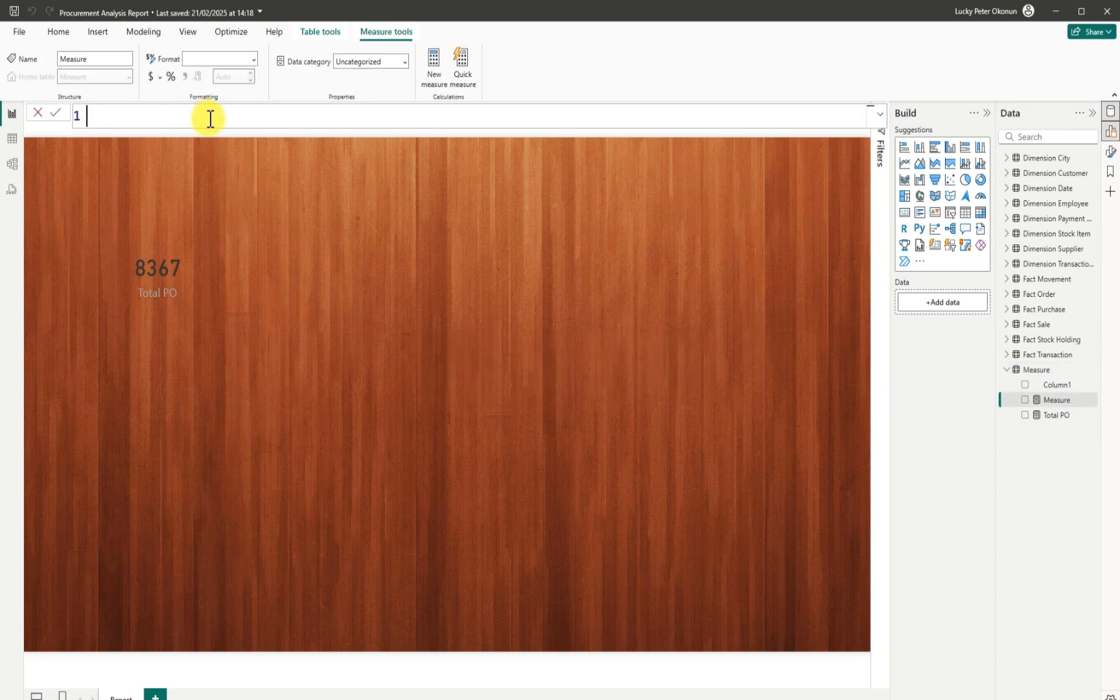
text(tOTAL)
key(BackSpace)
key(BackSpace)
key(BackSpace)
key(BackSpace)
key(BackSpace)
key(BackSpace)
text(Total Purchae)
key(BackSpace)
text(se =)
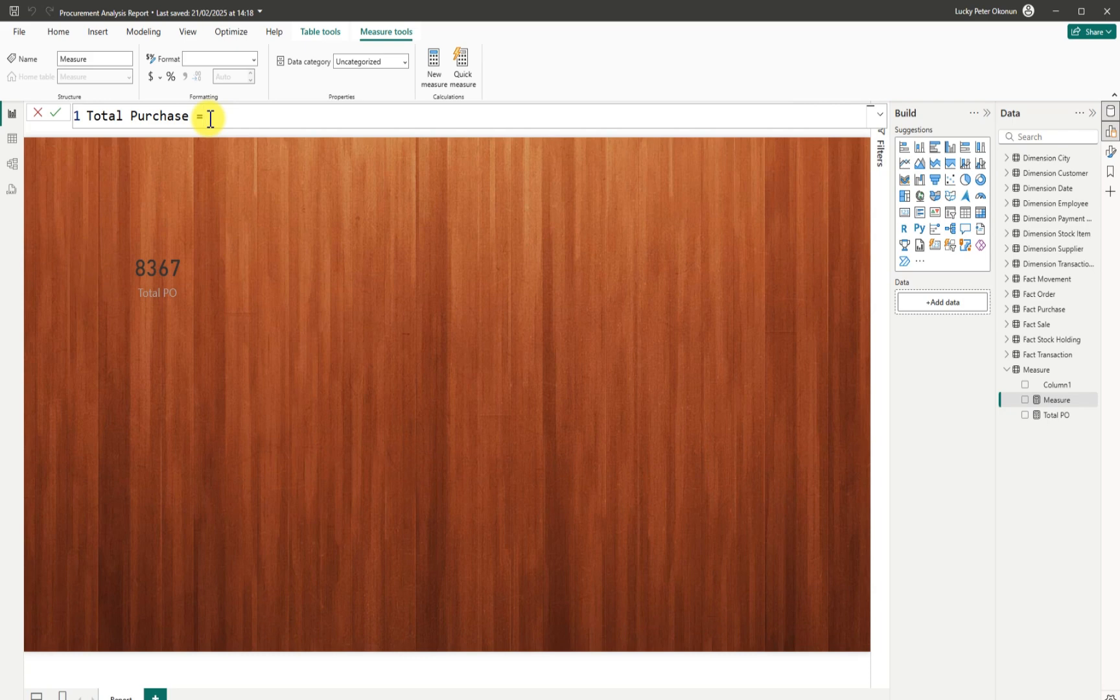
text(sum)
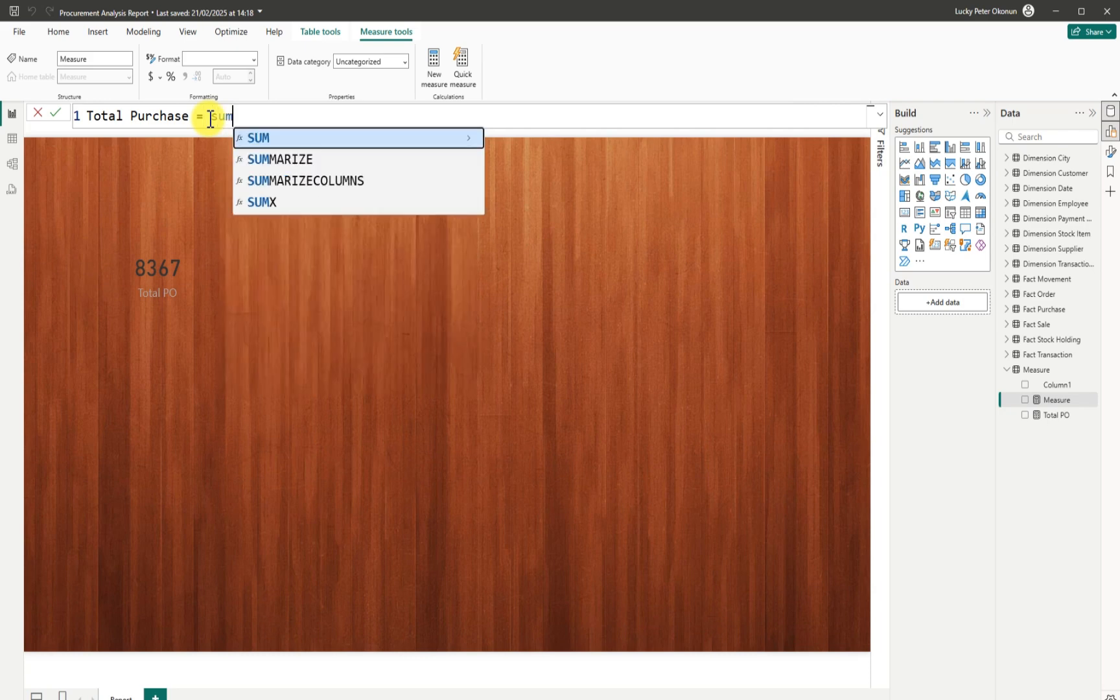
key(Tab)
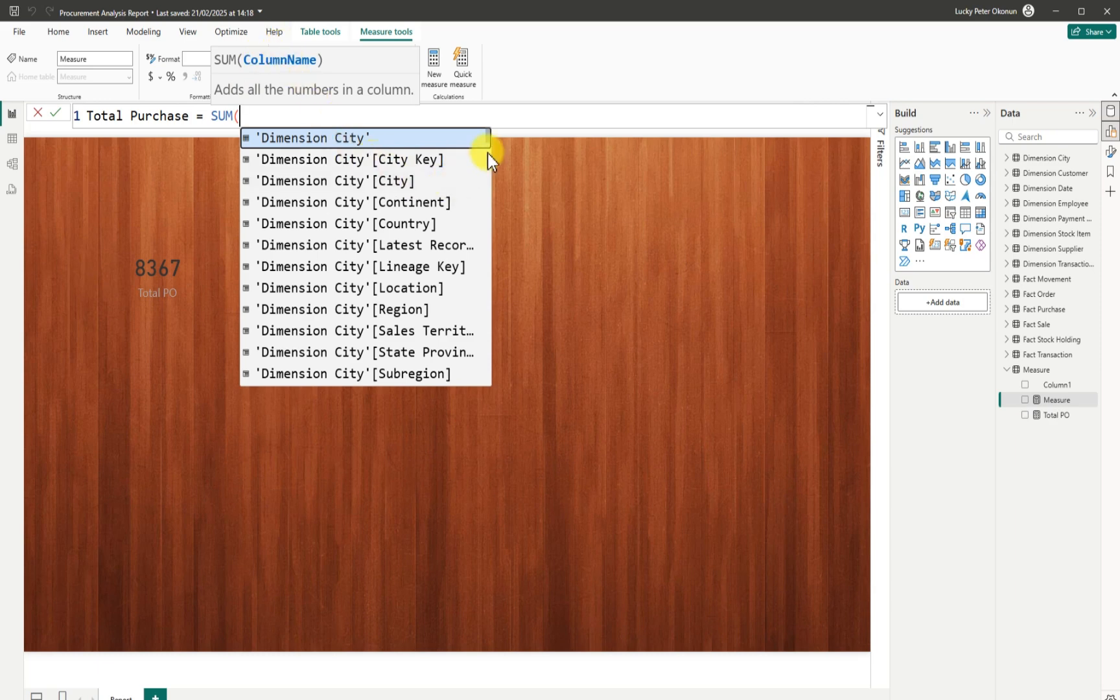
text(fa)
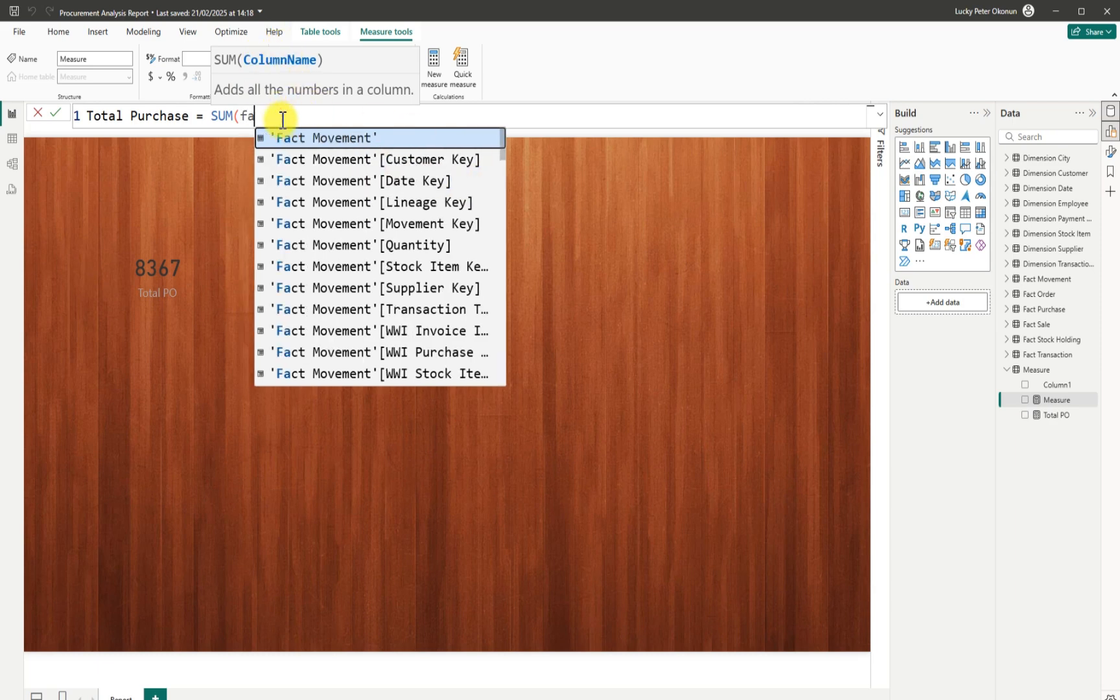
text(c)
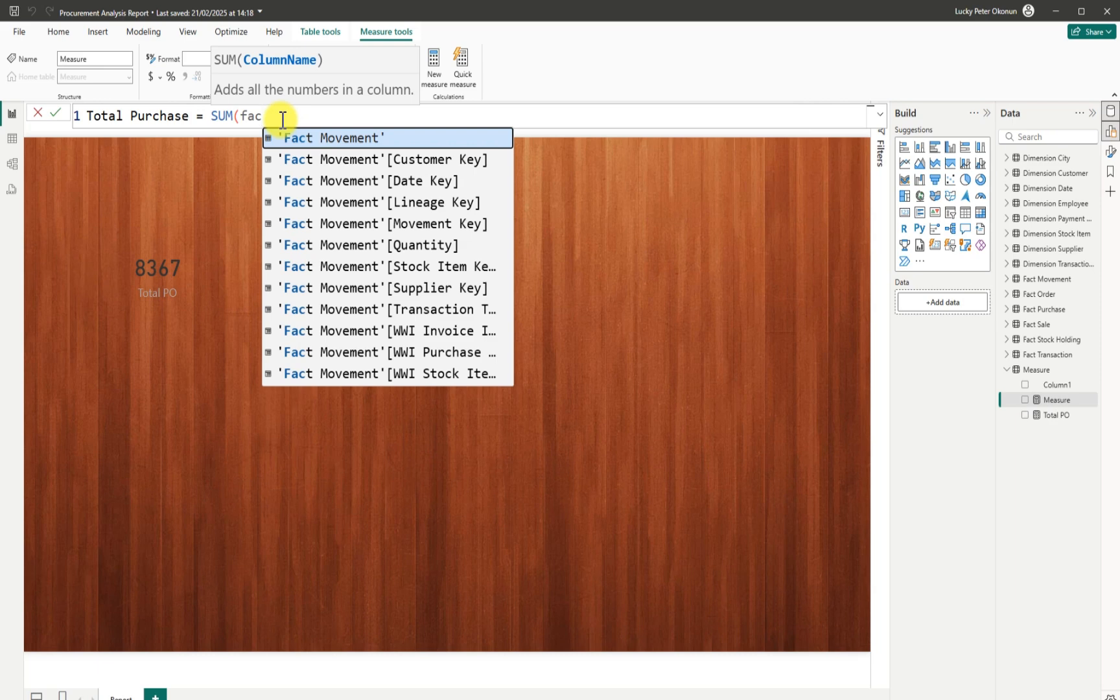
text(t )
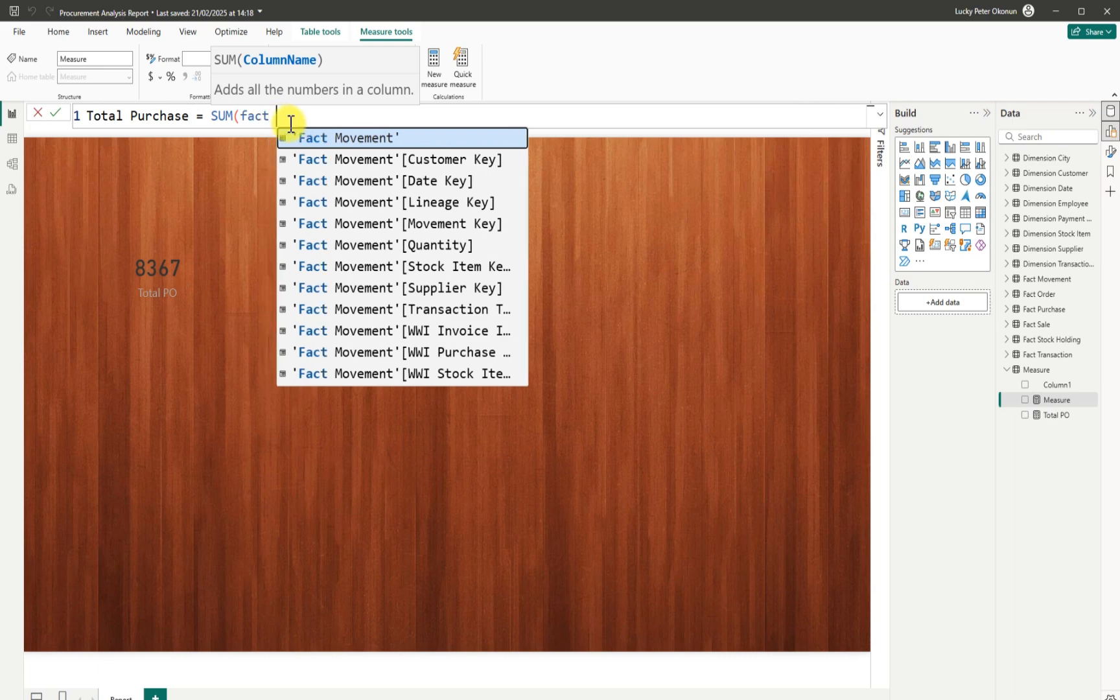
text(purchase)
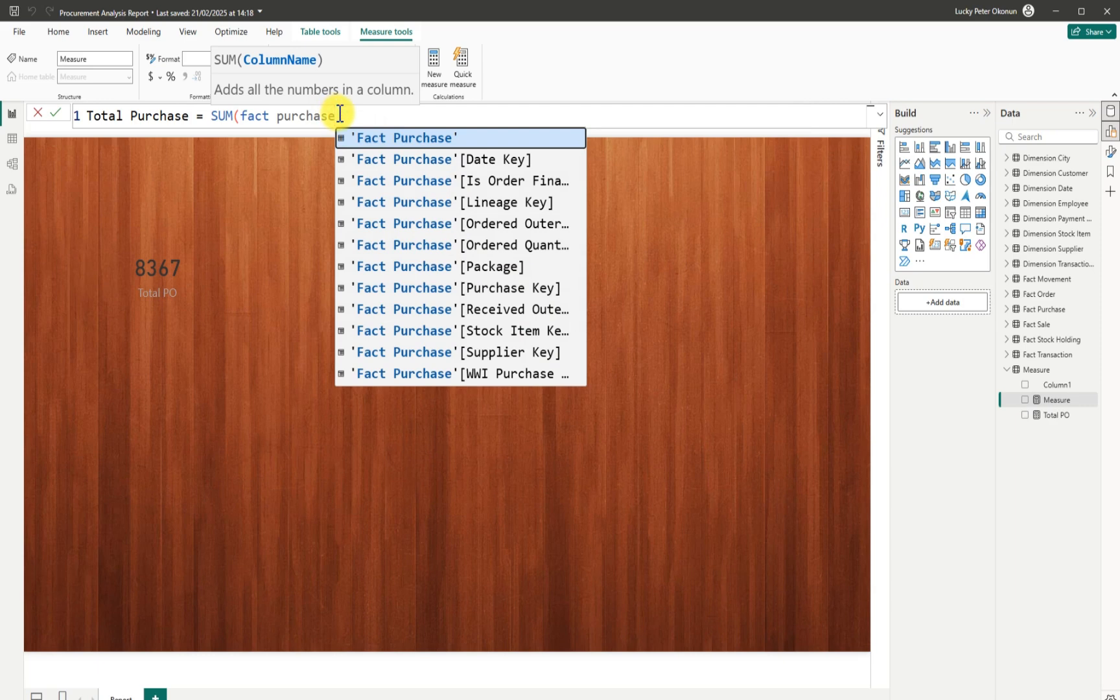
key(BackSpace)
key(BackSpace)
key(BackSpace)
key(BackSpace)
key(BackSpace)
key(BackSpace)
key(BackSpace)
key(BackSpace)
key(BackSpace)
key(BackSpace)
key(BackSpace)
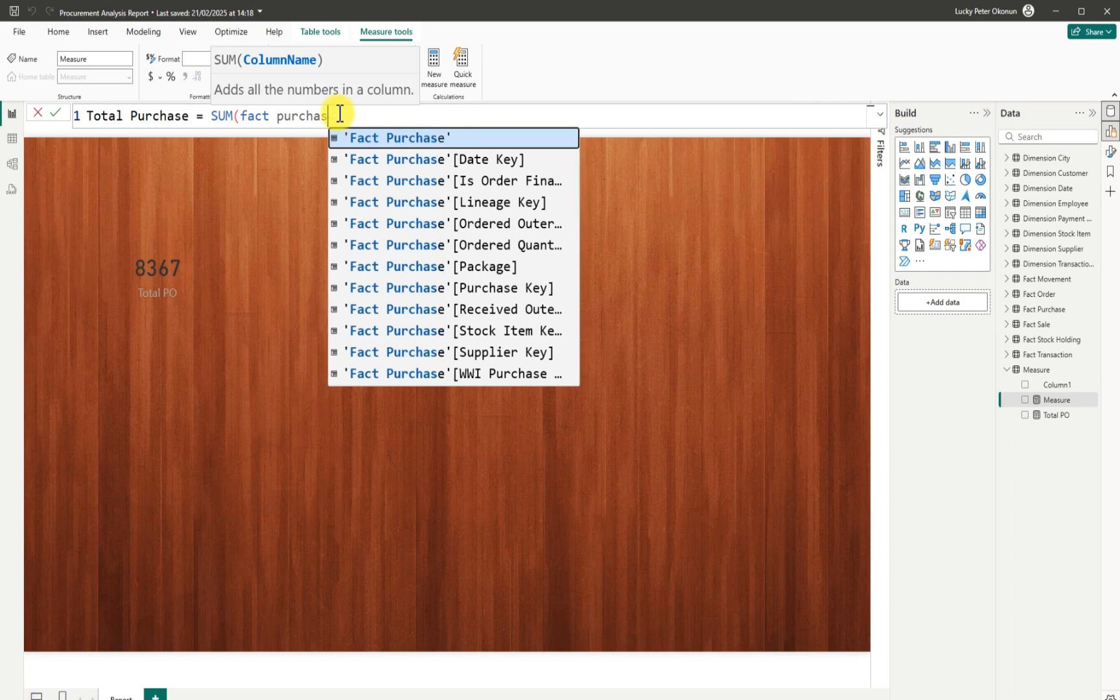
Switch the function to SUMX and fill in the Fact Purchase table and its Ordered Quantity column.
key(BackSpace)
key(BackSpace)
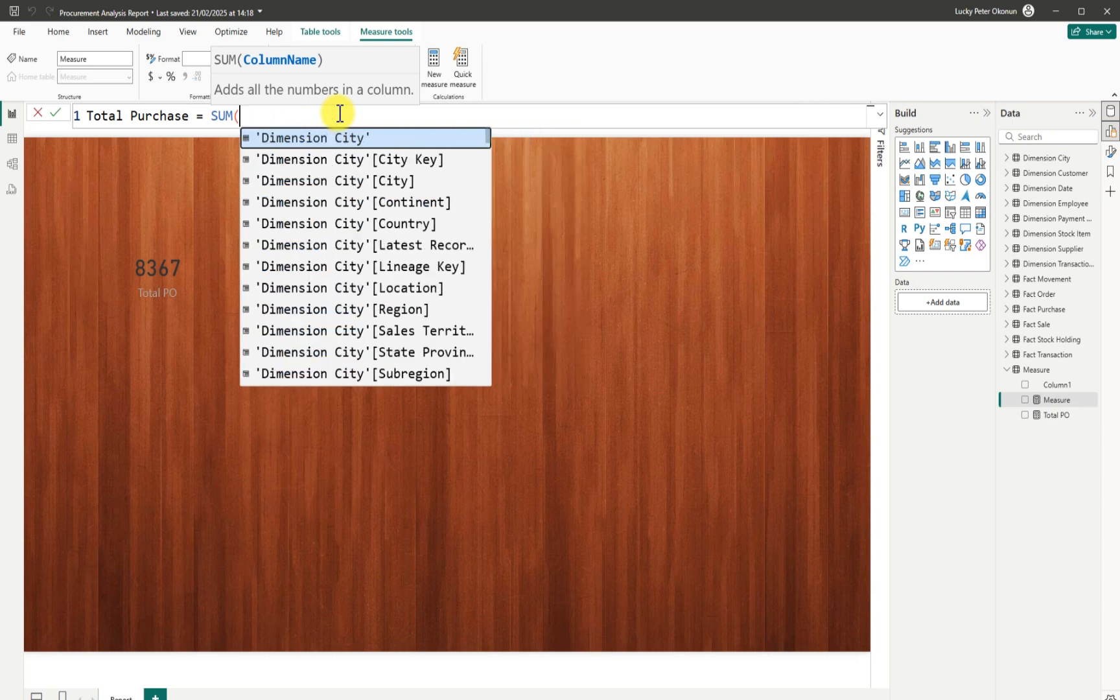
key(BackSpace)
key(BackSpace)
key(BackSpace)
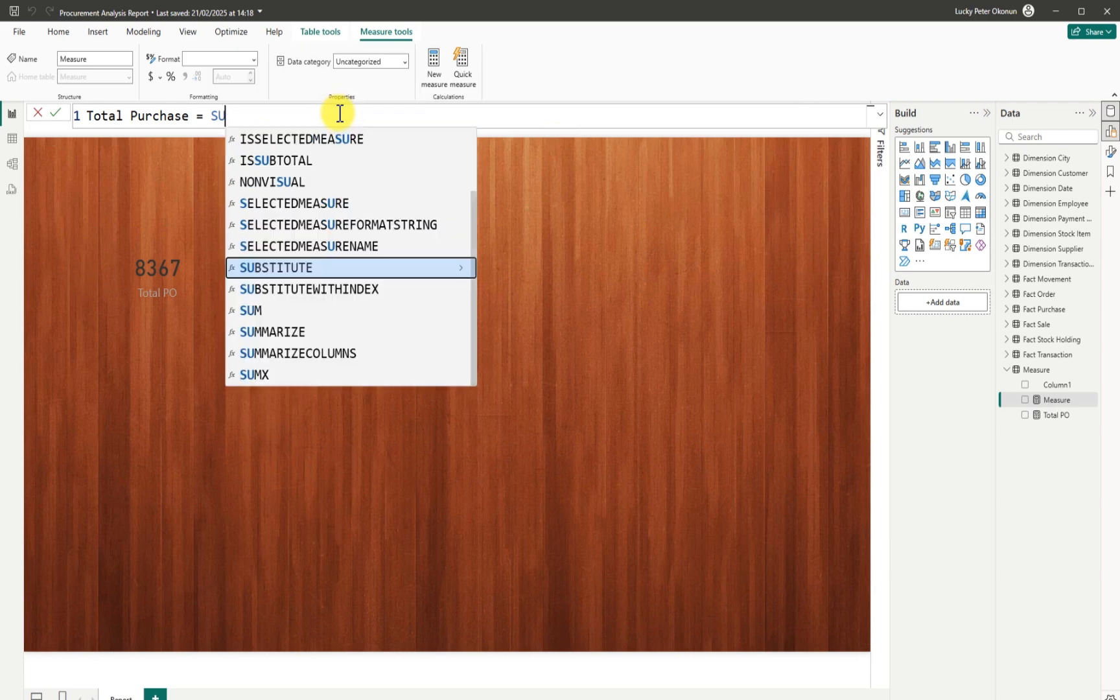
text(um)
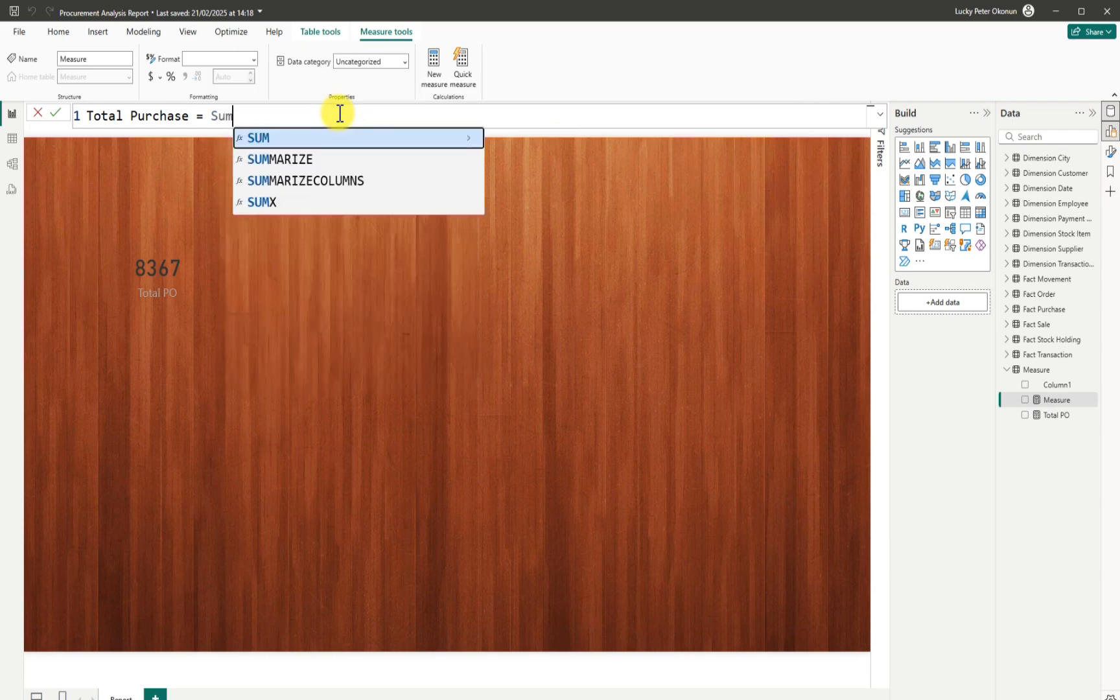
click(267, 203)
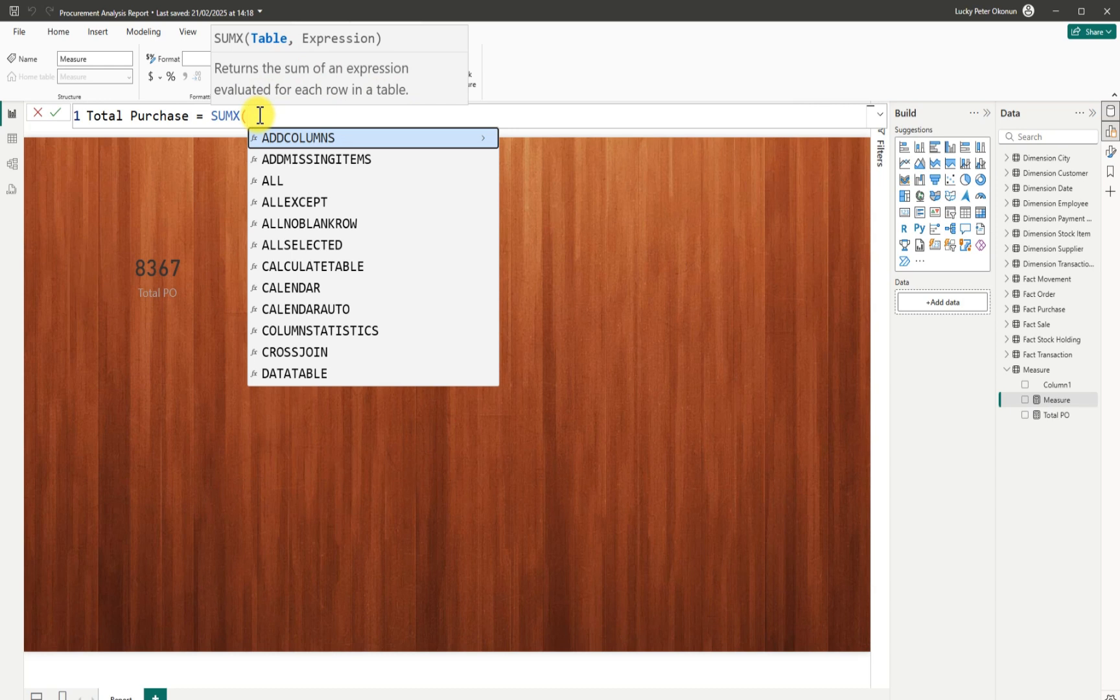
text(fact)
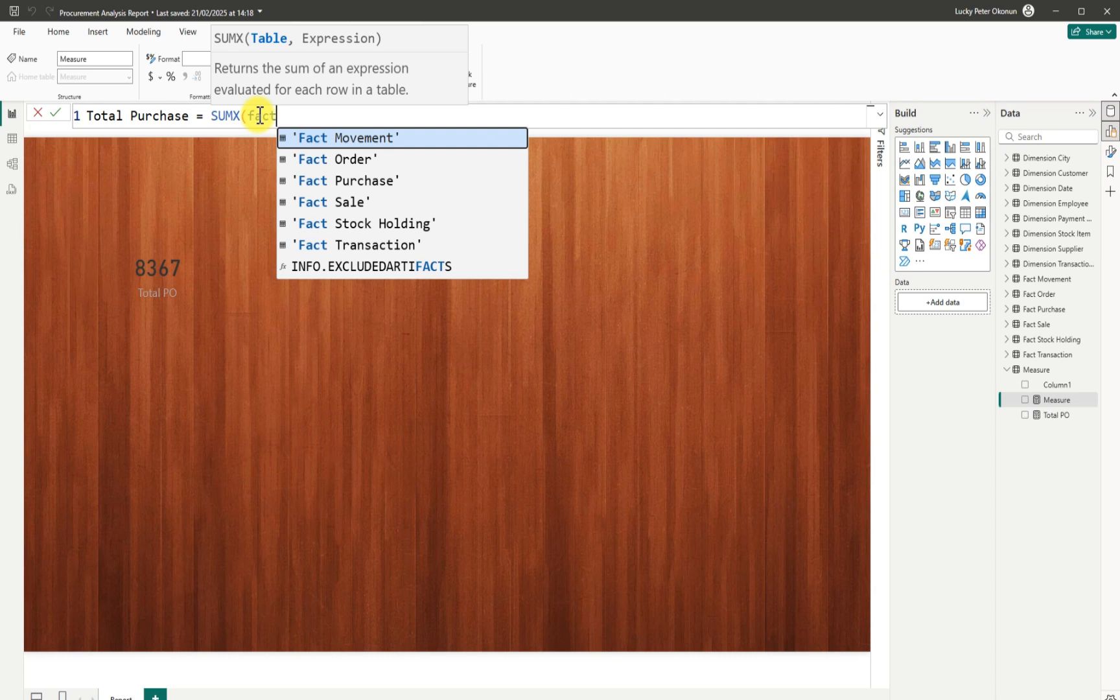
click(342, 179)
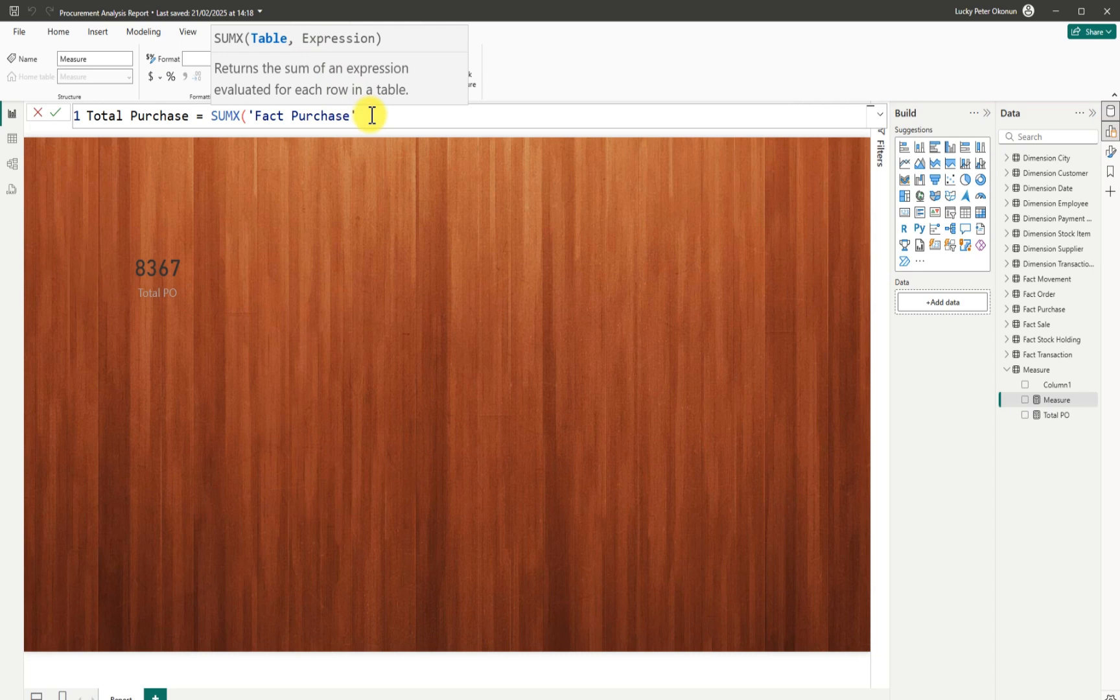
text(,)
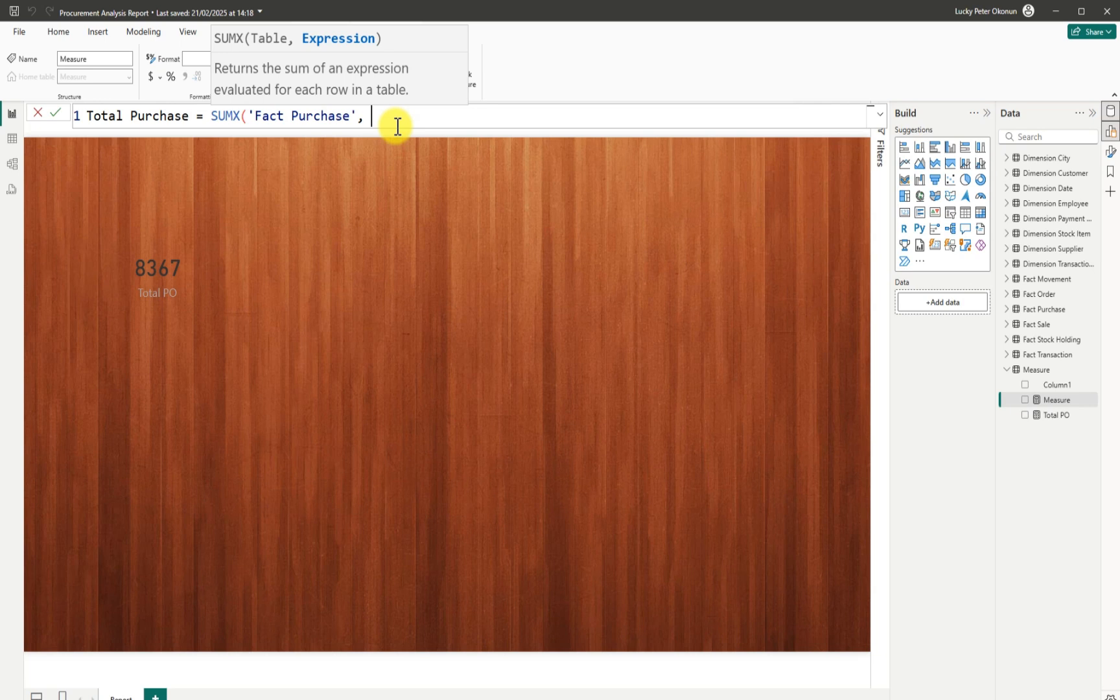
text(fac)
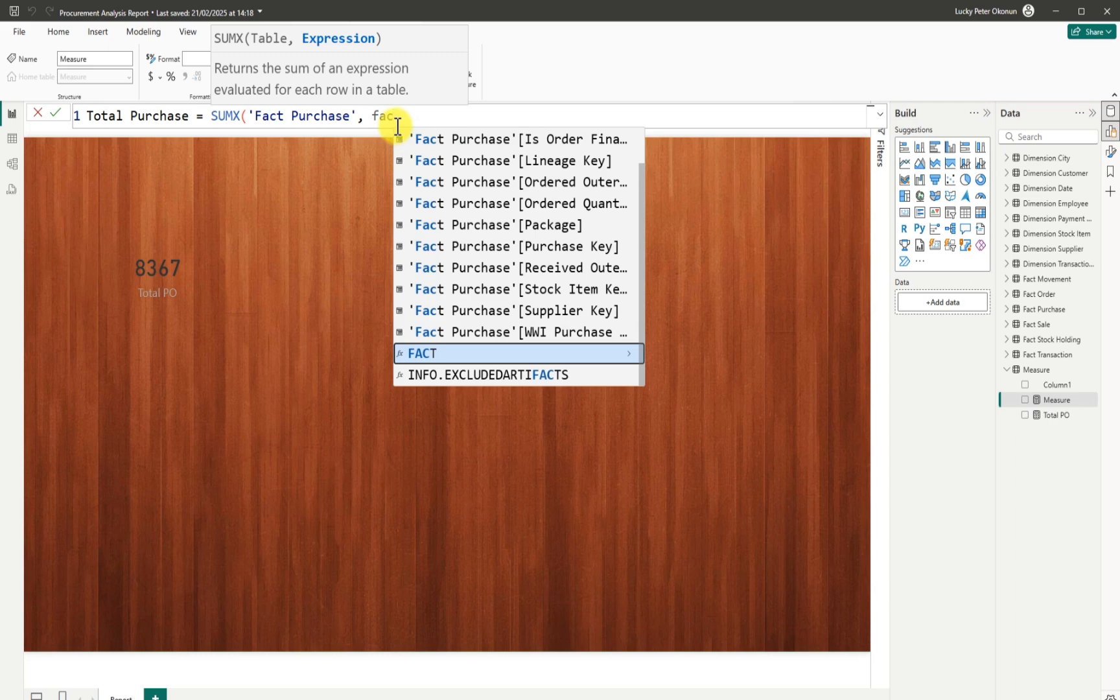
text(t purc)
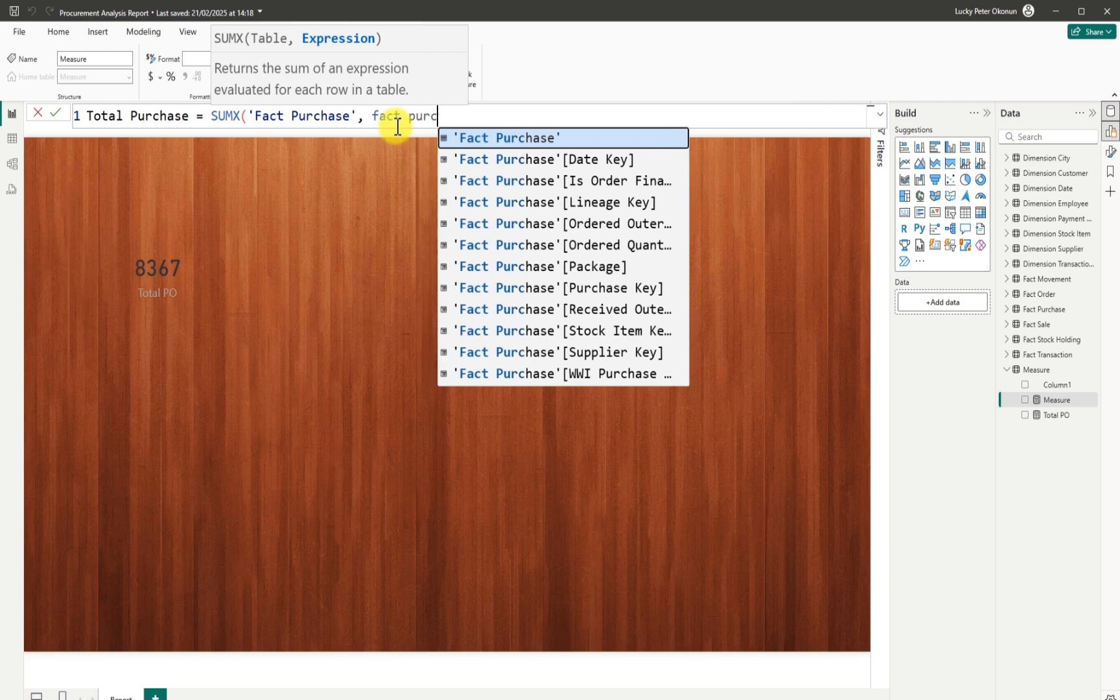
text(hase)
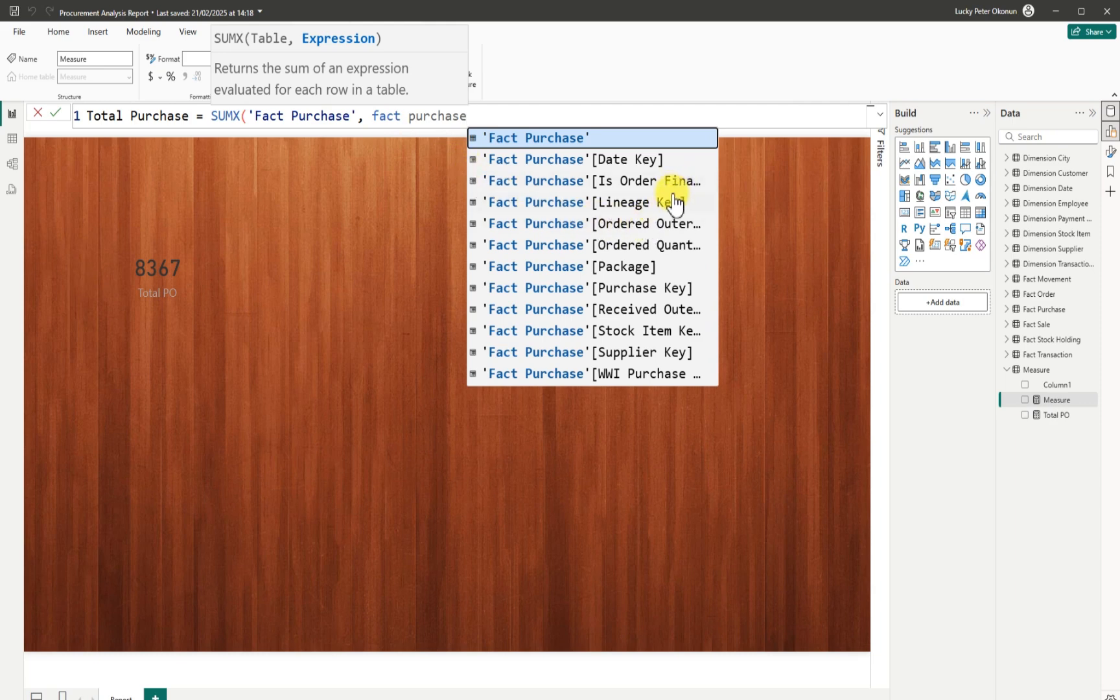
click(645, 244)
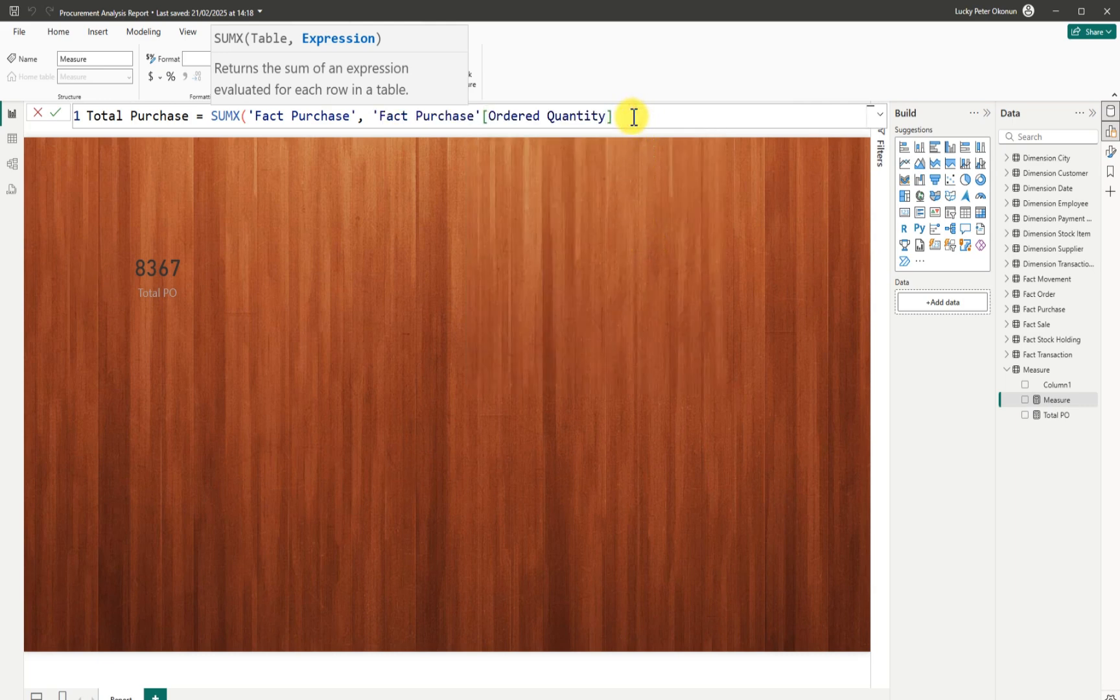
Multiply Ordered Quantity by a RELATED( lookup, discarding the stray unit price and table-name text.
text(*)
text(unit)
text(price)
key(BackSpace)
key(BackSpace)
key(BackSpace)
key(BackSpace)
key(BackSpace)
key(BackSpace)
key(BackSpace)
key(BackSpace)
key(BackSpace)
key(BackSpace)
text(dimes)
key(BackSpace)
key(BackSpace)
text(en)
key(BackSpace)
key(BackSpace)
key(BackSpace)
key(BackSpace)
key(BackSpace)
text(rela)
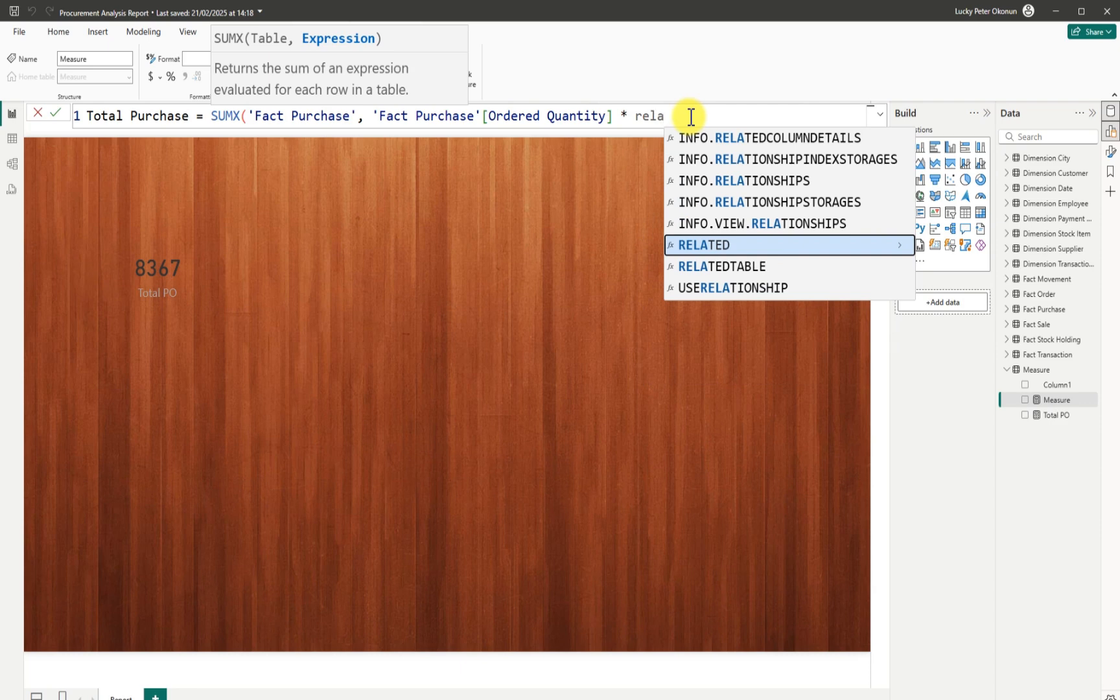
click(711, 245)
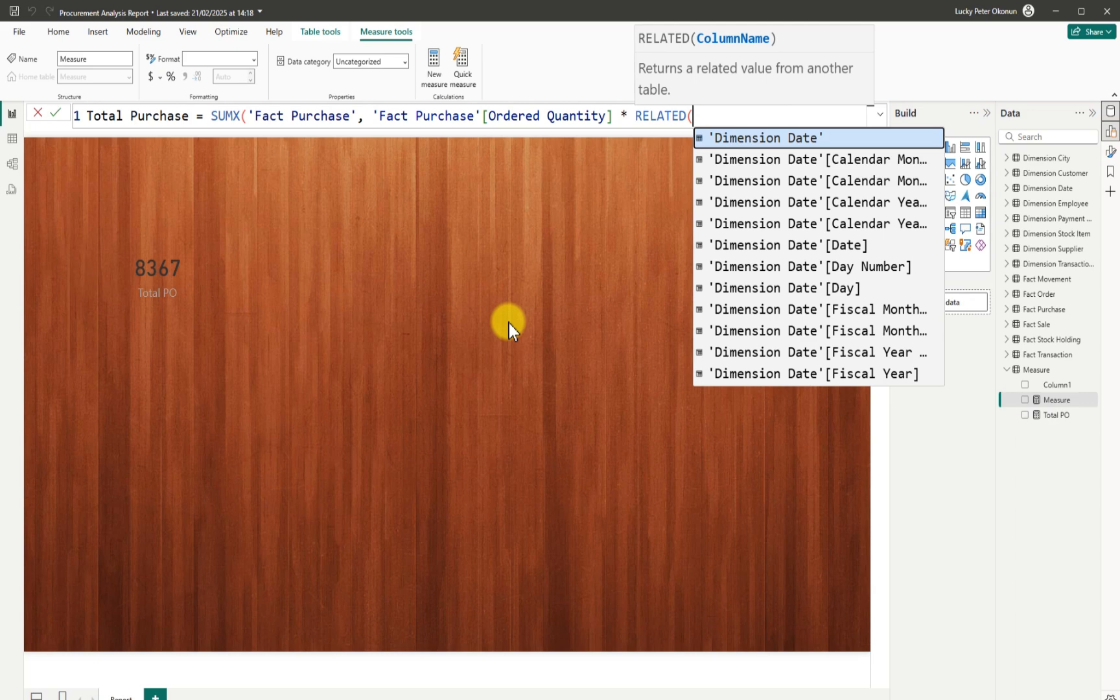
Type 'dimension stock item' inside RELATED while browsing its suggested columns, removing the stray 'unit'.
text(dime)
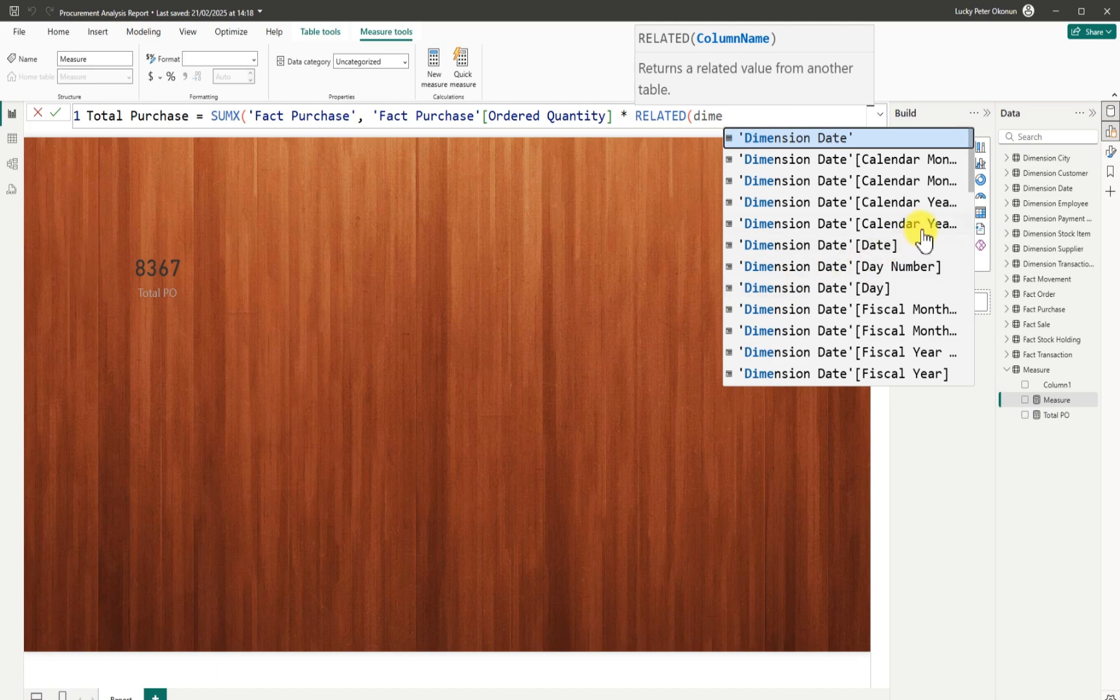
scroll(970, 208, down, 2)
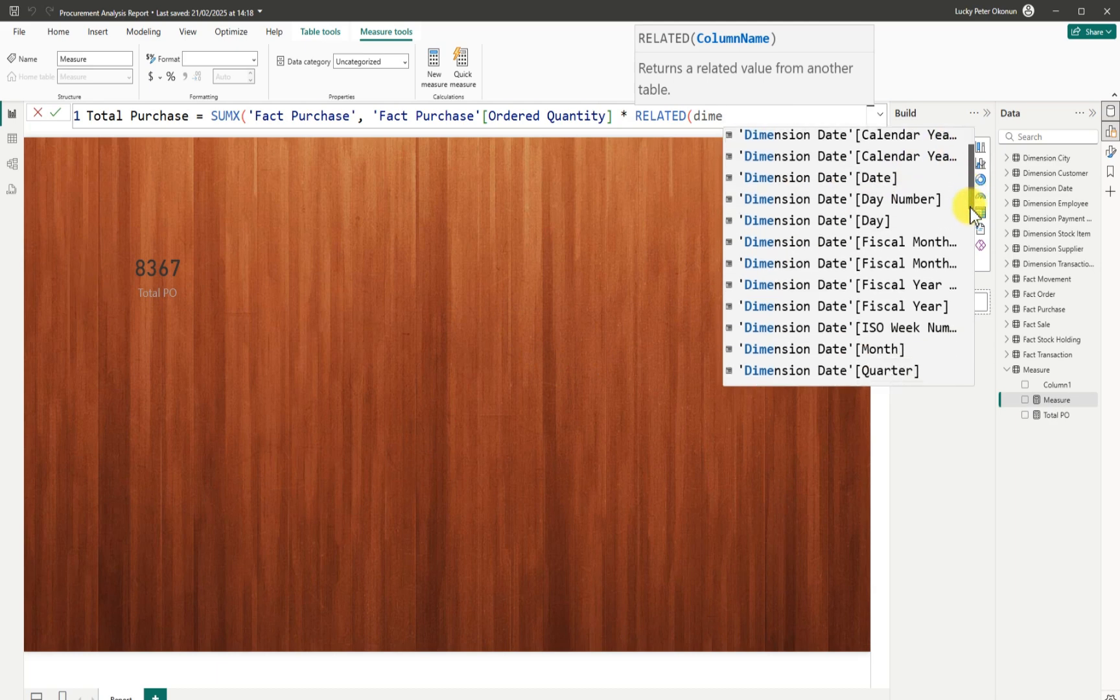
scroll(968, 230, down, 2)
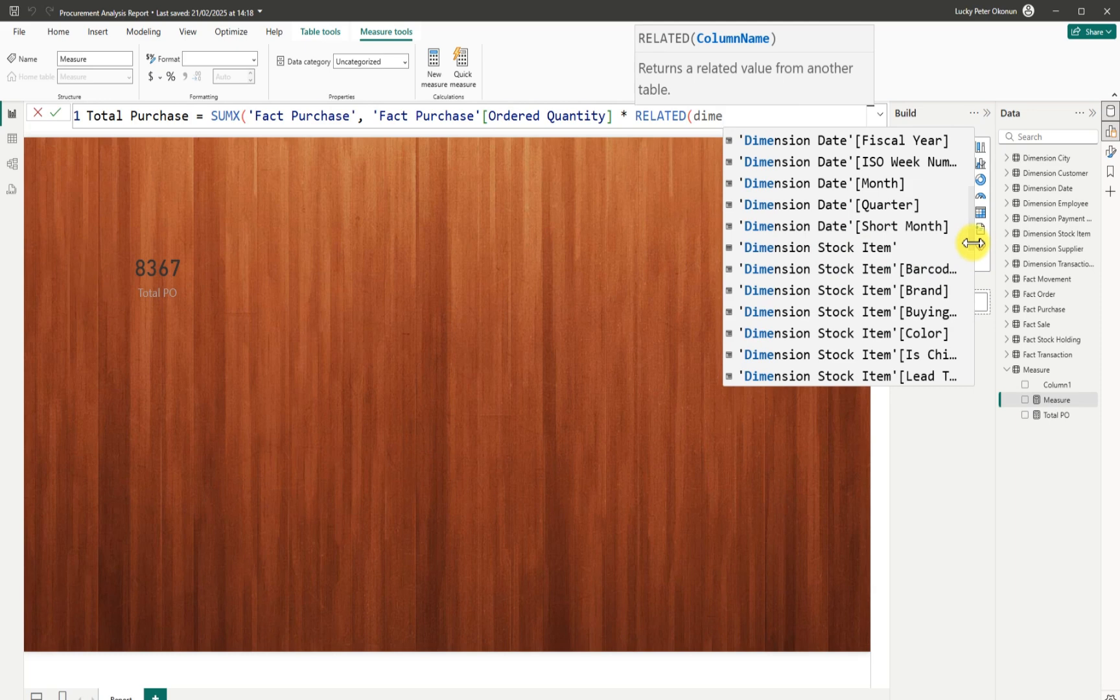
scroll(970, 245, down, 2)
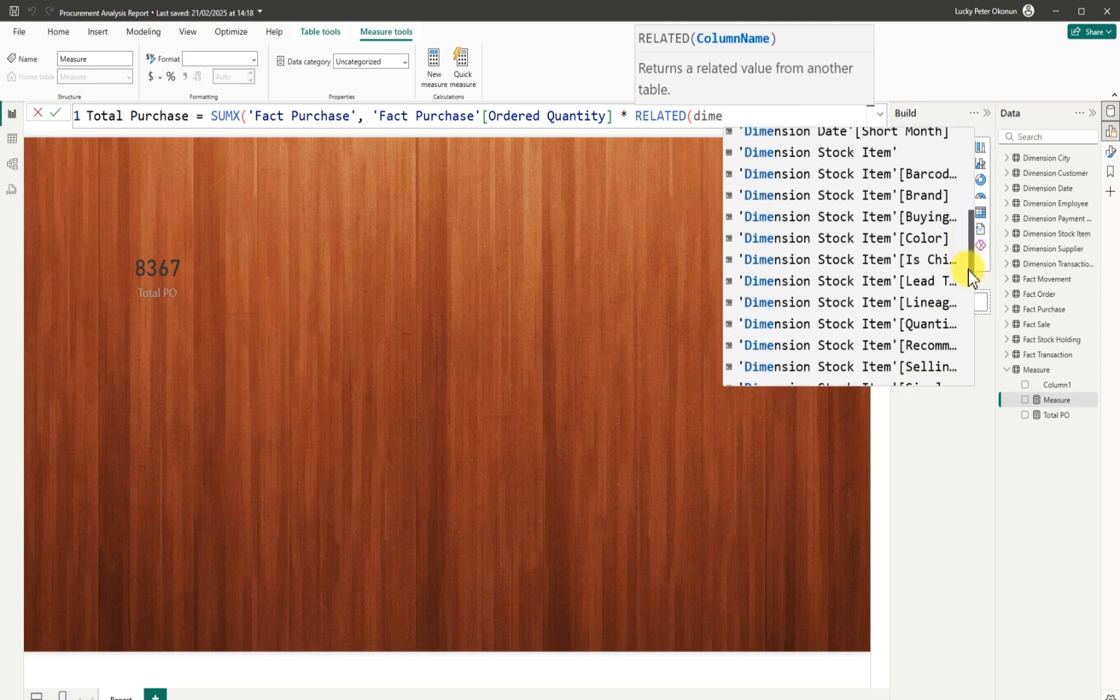
drag(968, 270, 966, 299)
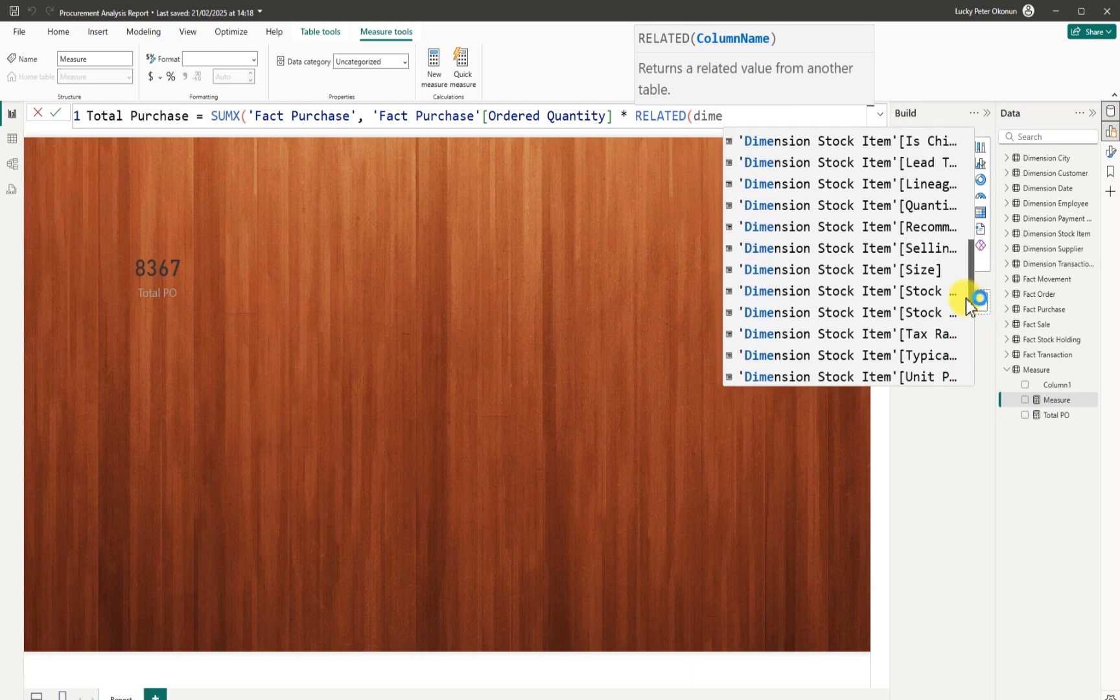
drag(965, 298, 965, 220)
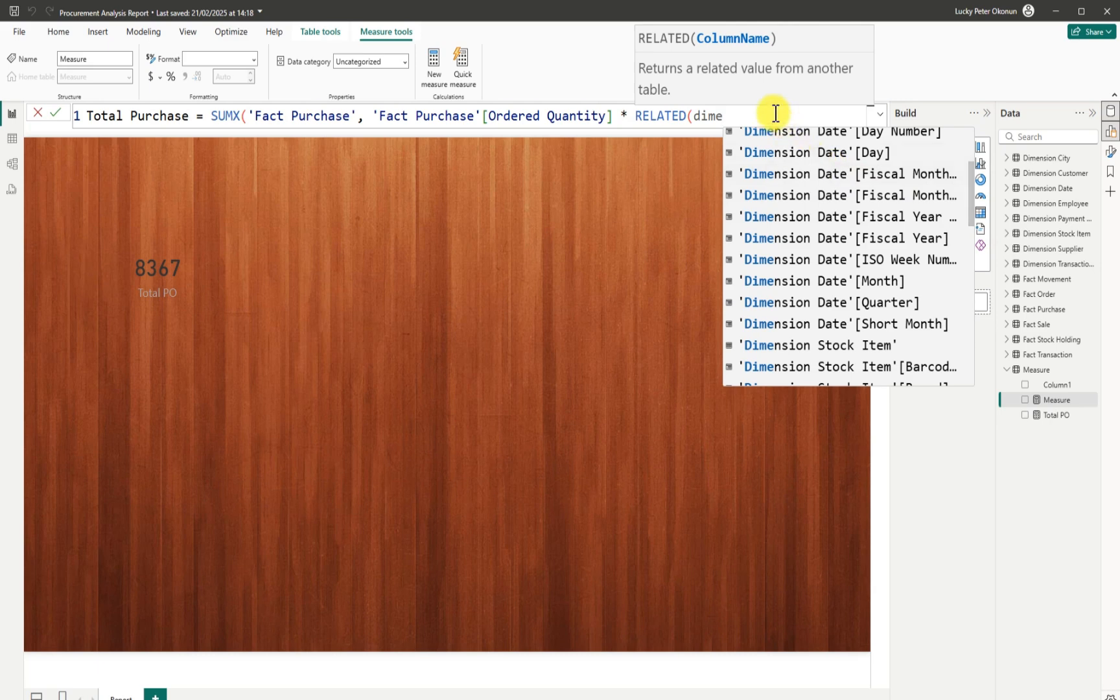
text(nsion)
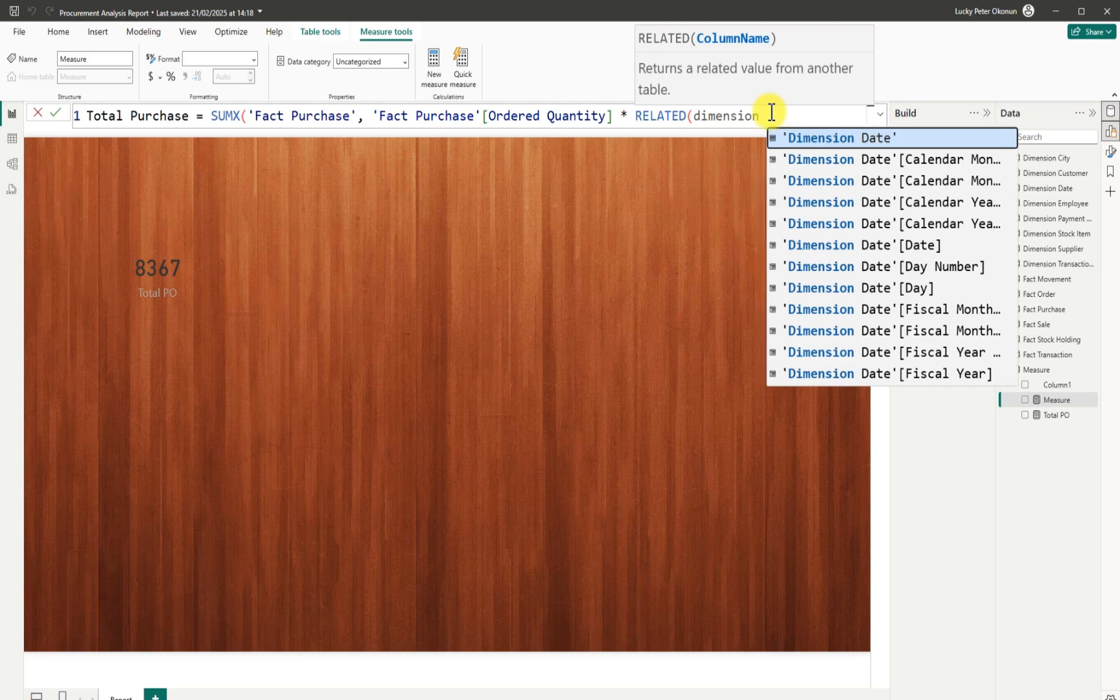
text( st)
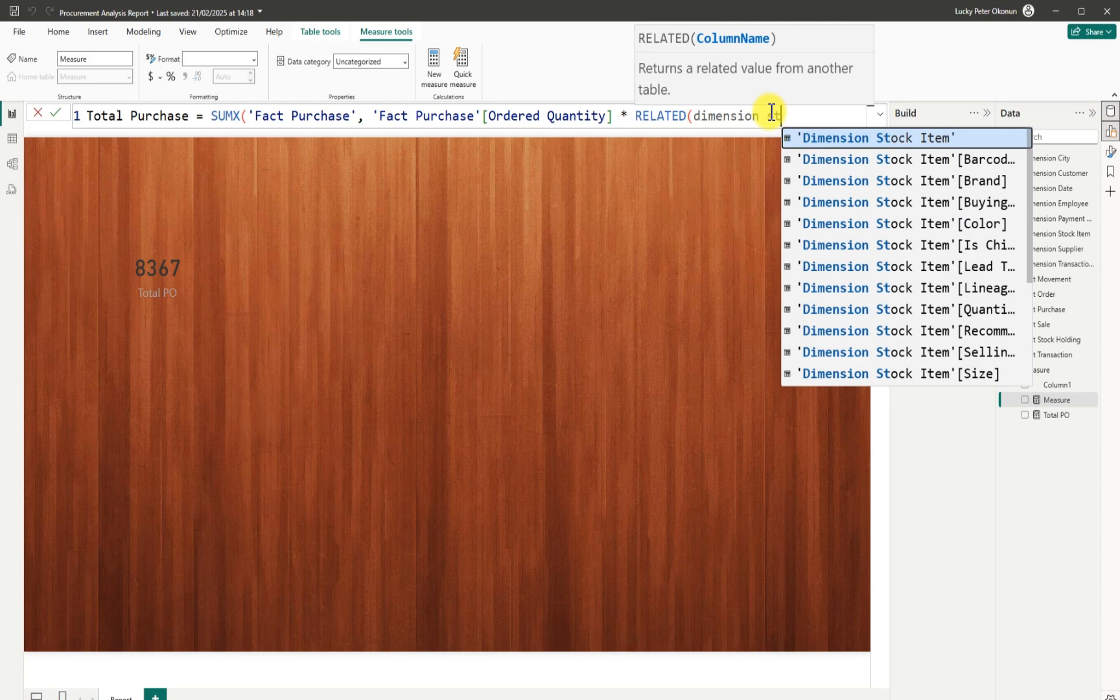
text(ock)
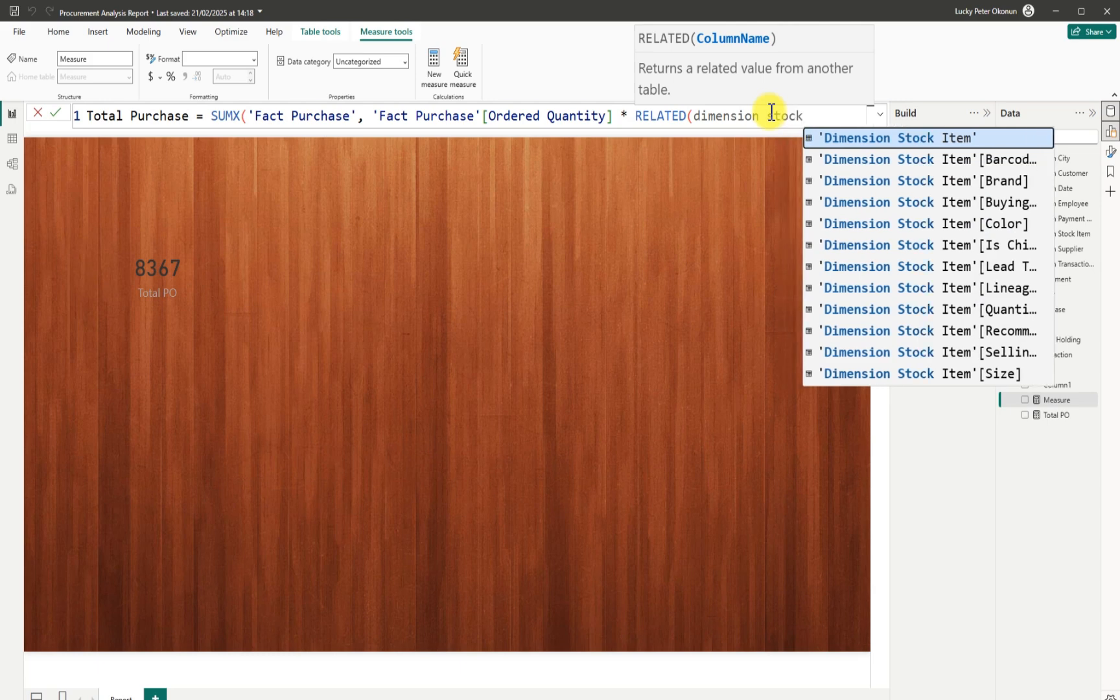
text( item )
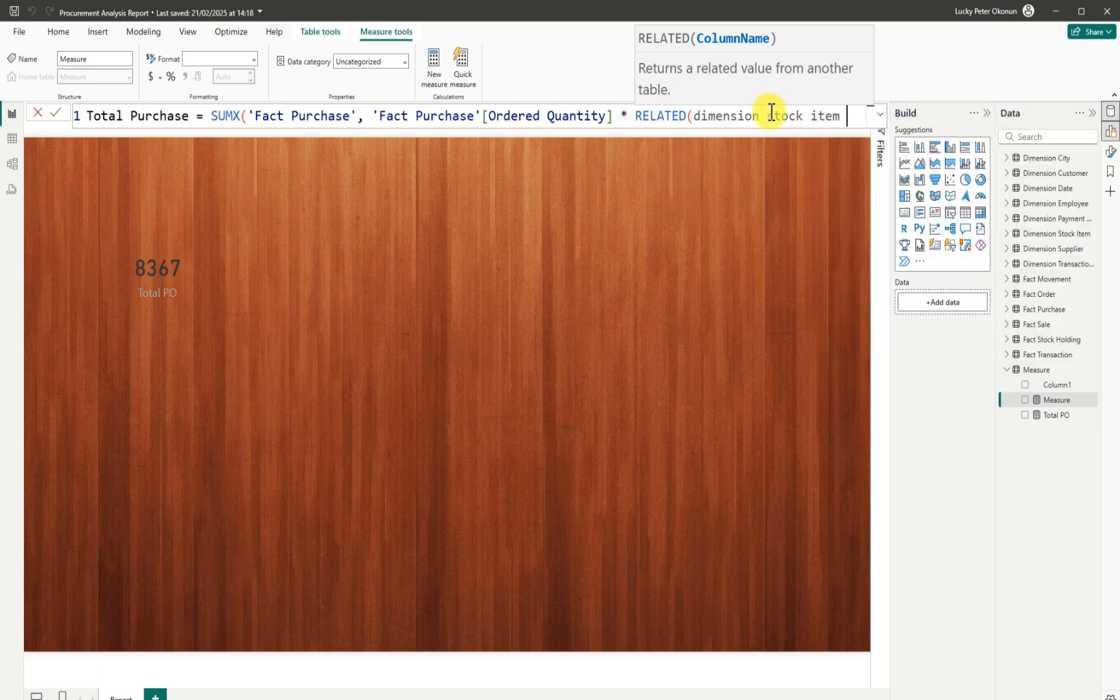
text(unit)
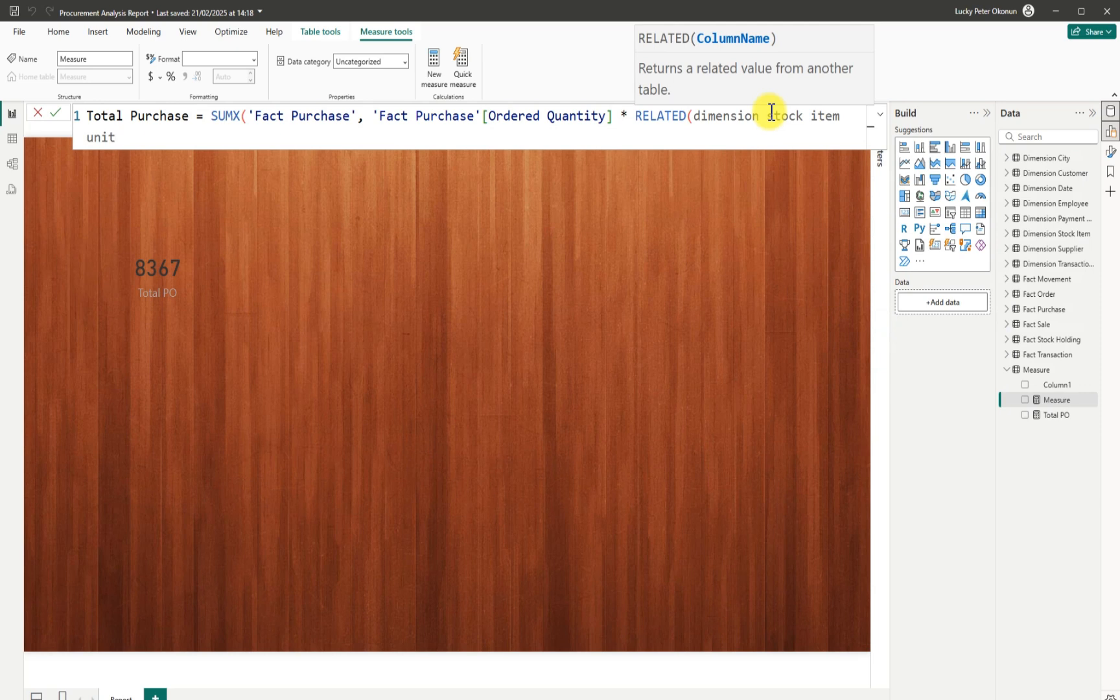
key(BackSpace)
key(BackSpace)
key(BackSpace)
key(BackSpace)
key(BackSpace)
key(BackSpace)
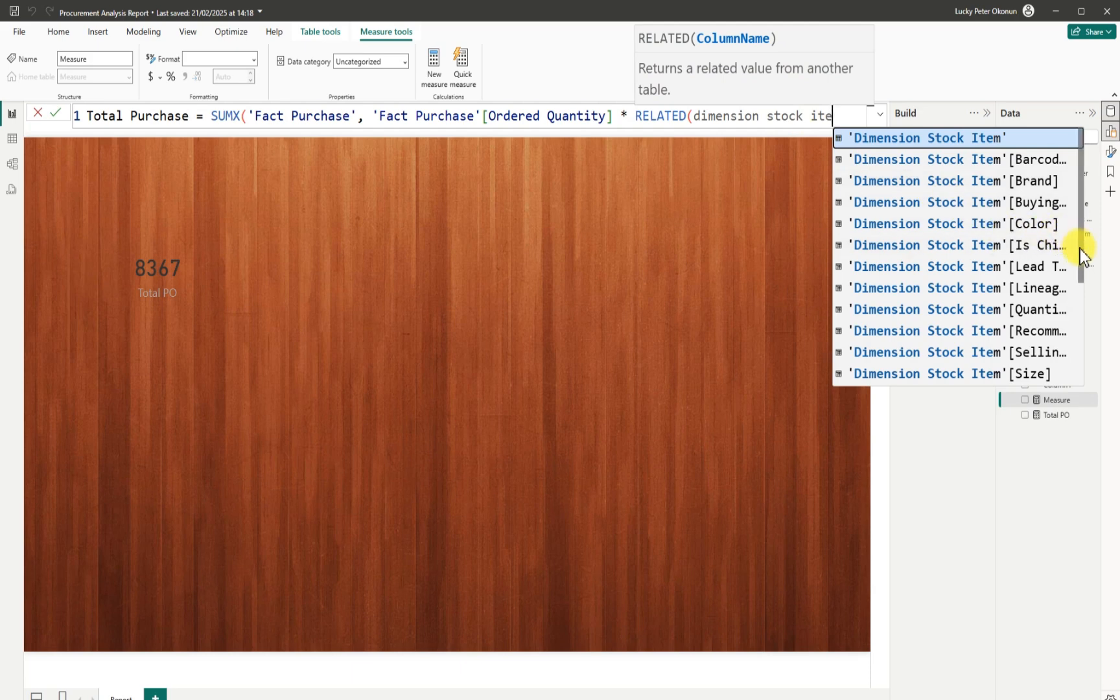
Insert 'Dimension Stock Item'[Unit Price], close the parenthesis, and commit Total Purchase.
drag(1080, 248, 1079, 352)
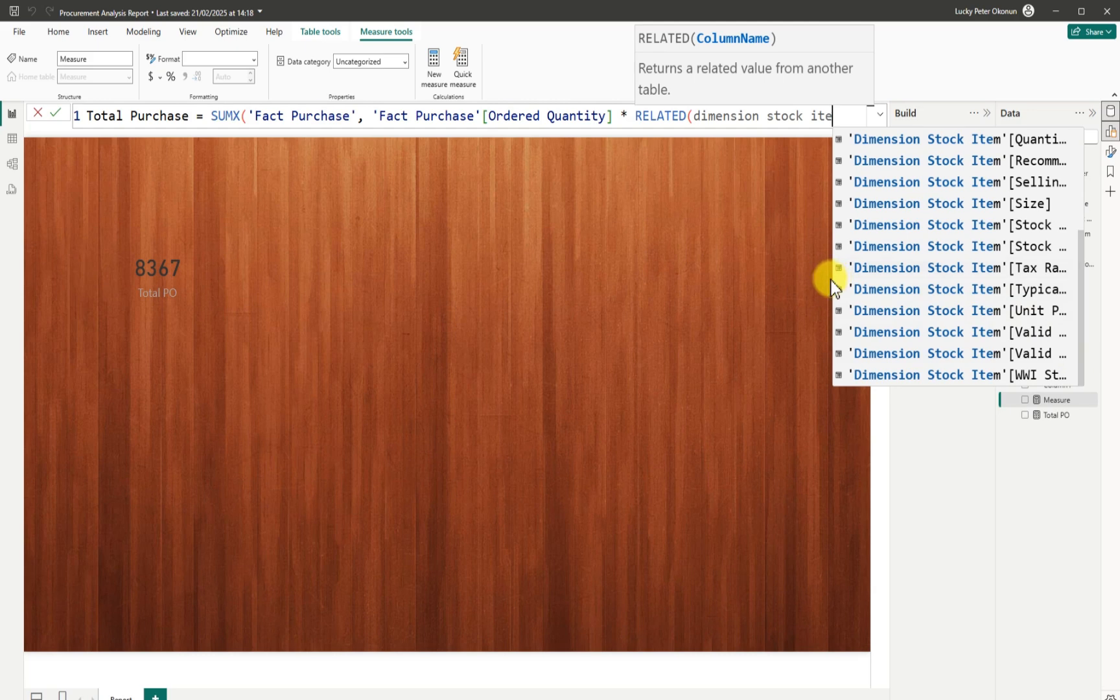
click(1030, 320)
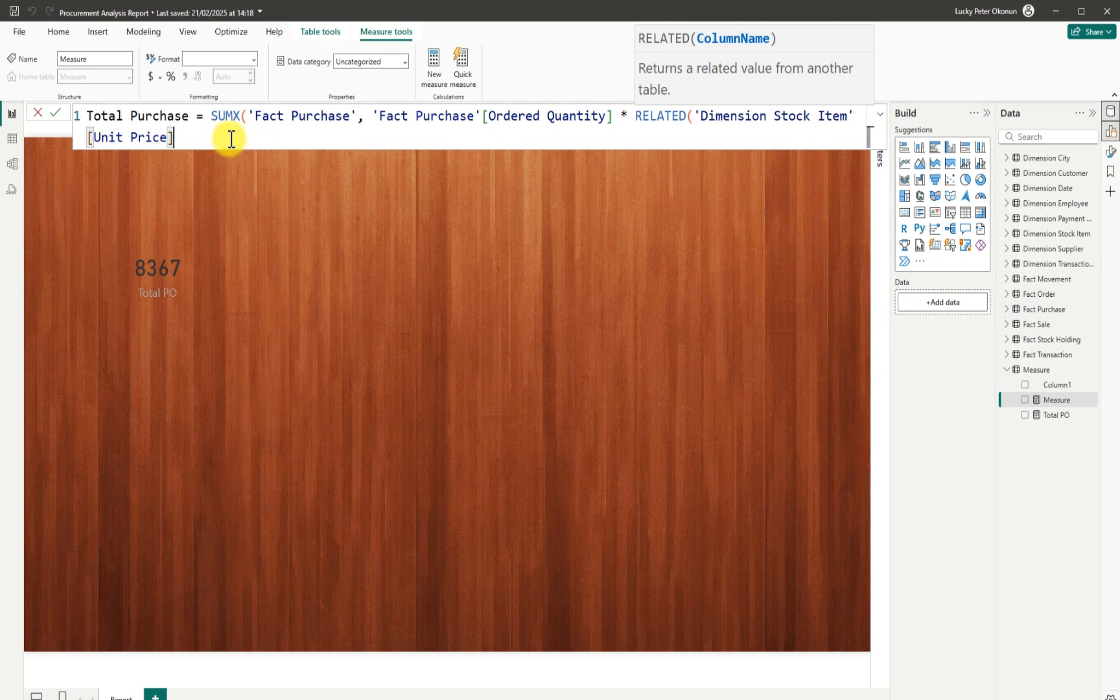
text())
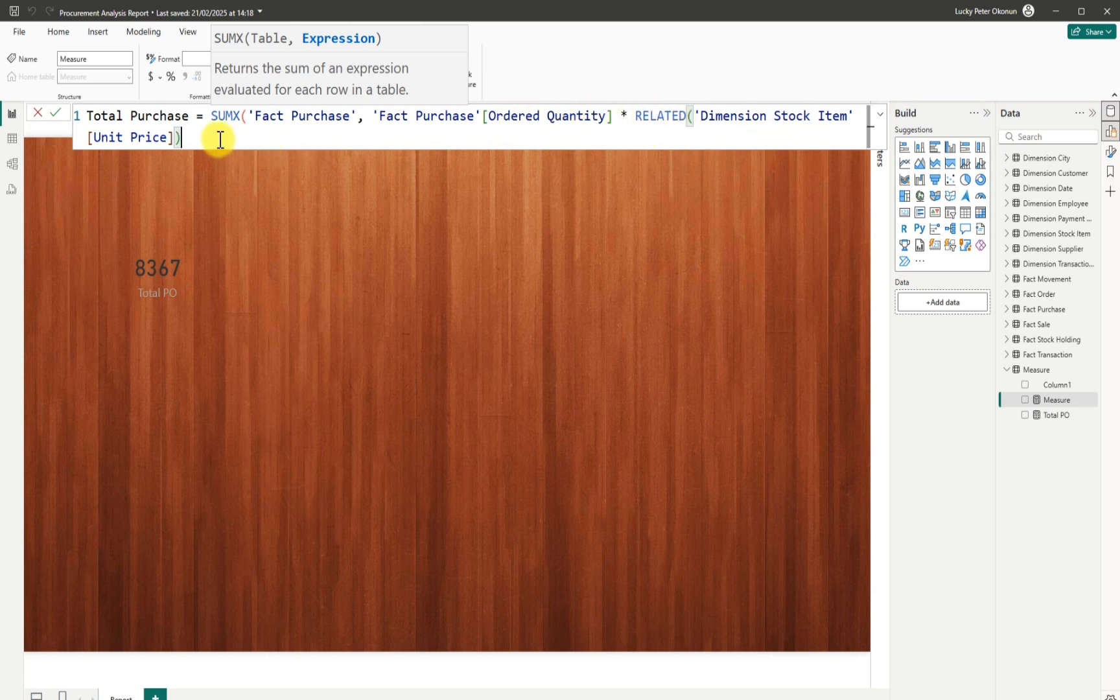
click(57, 114)
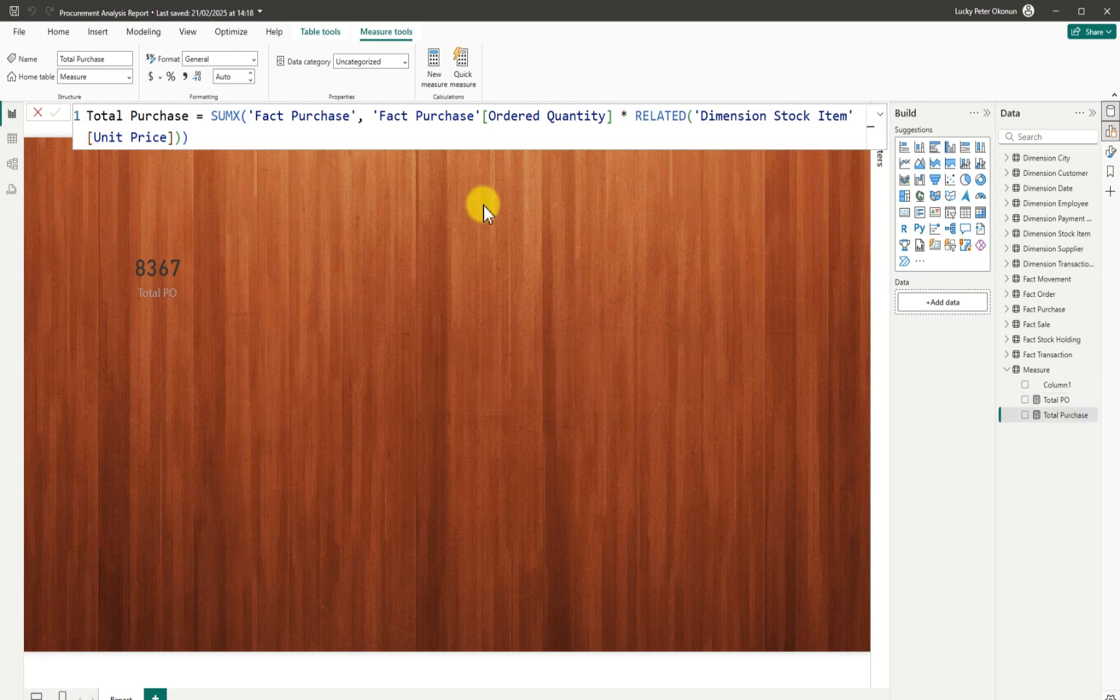
Give Total Purchase a currency format and start a new blank measure.
click(161, 77)
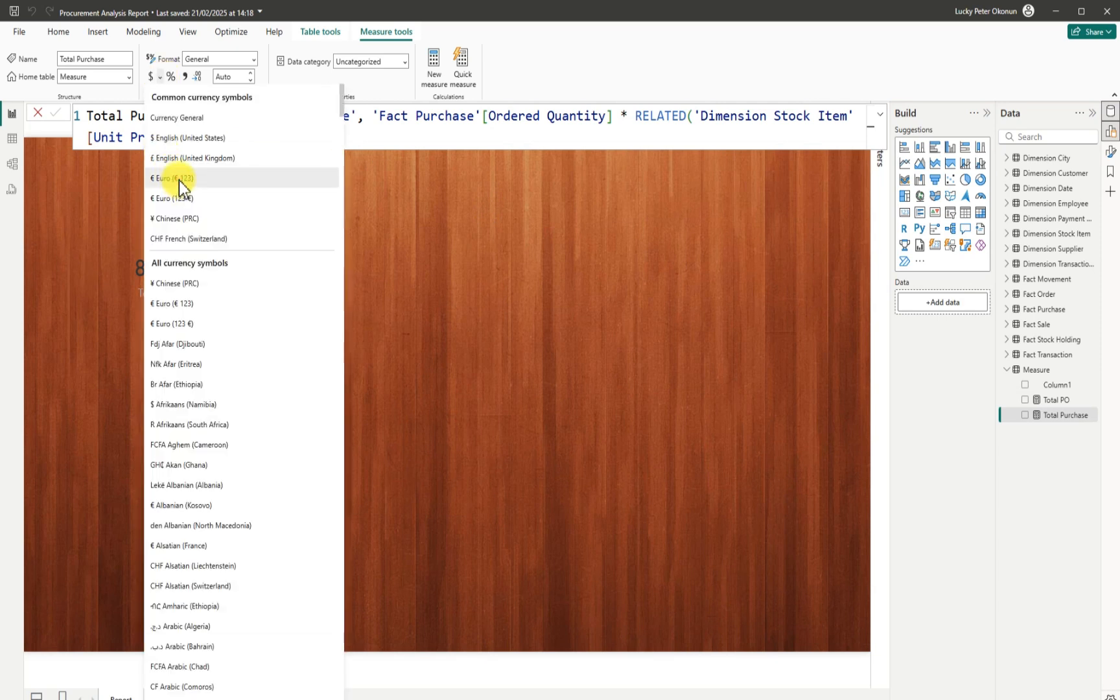
click(179, 180)
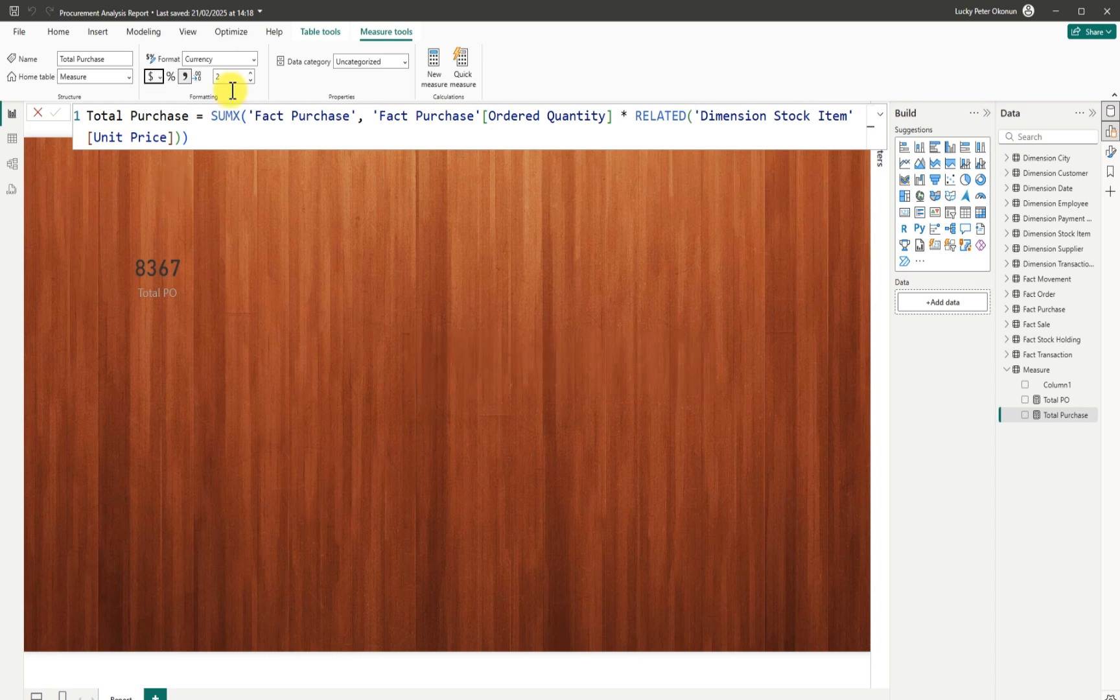
click(434, 65)
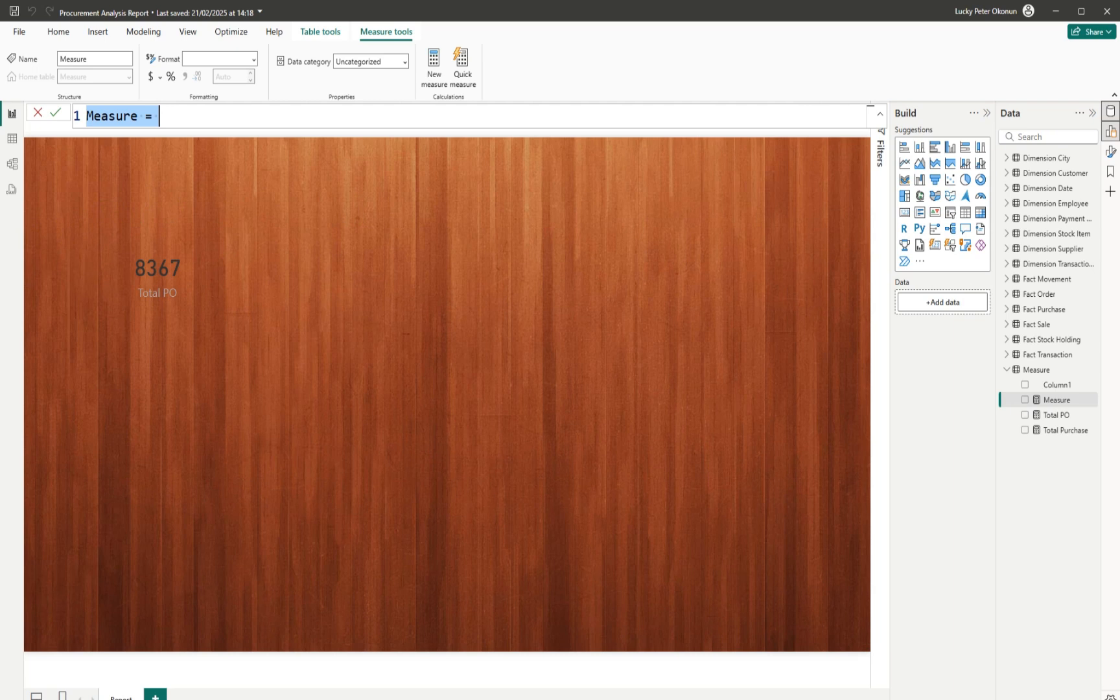
Write and commit Total Qty = SUM('Fact Purchase'[Ordered Quantity]).
key(alt+Tab)
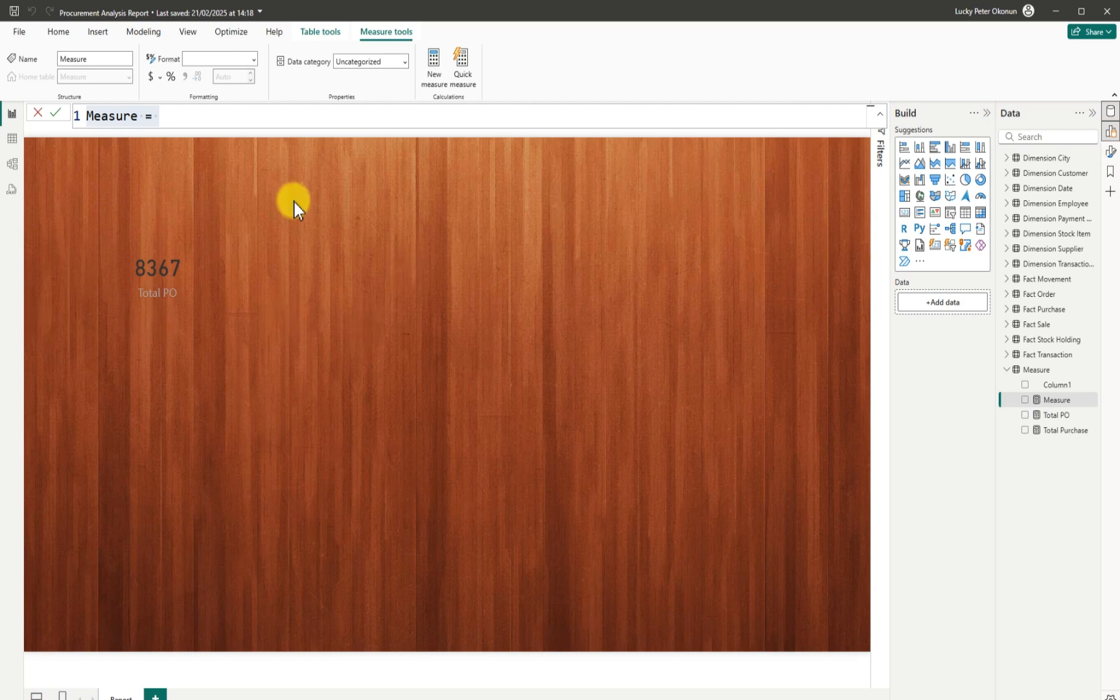
click(182, 120)
key(BackSpace)
key(BackSpace)
key(BackSpace)
key(BackSpace)
key(BackSpace)
key(BackSpace)
key(BackSpace)
key(BackSpace)
key(BackSpace)
key(BackSpace)
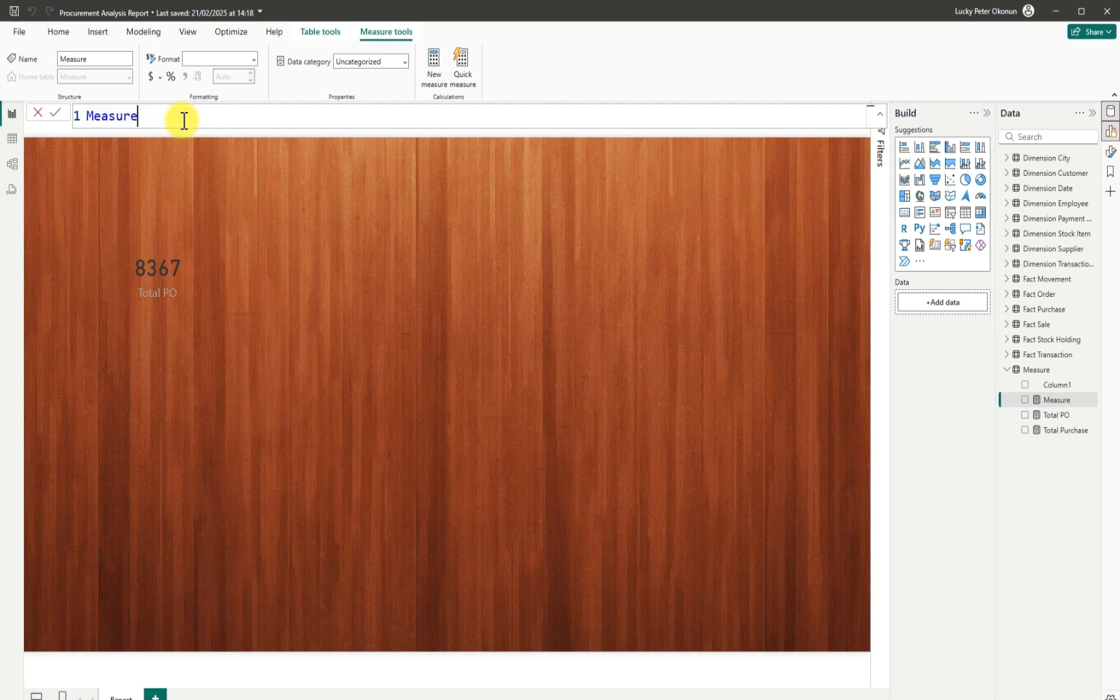
text(Total Qty =)
text(sum)
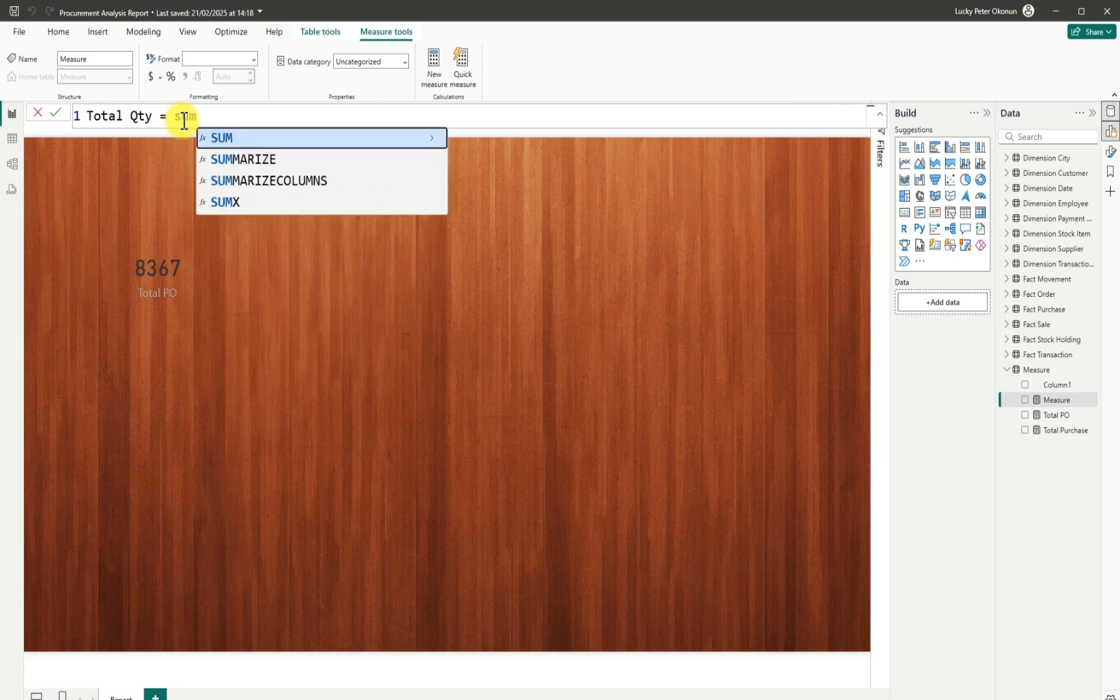
key(Tab)
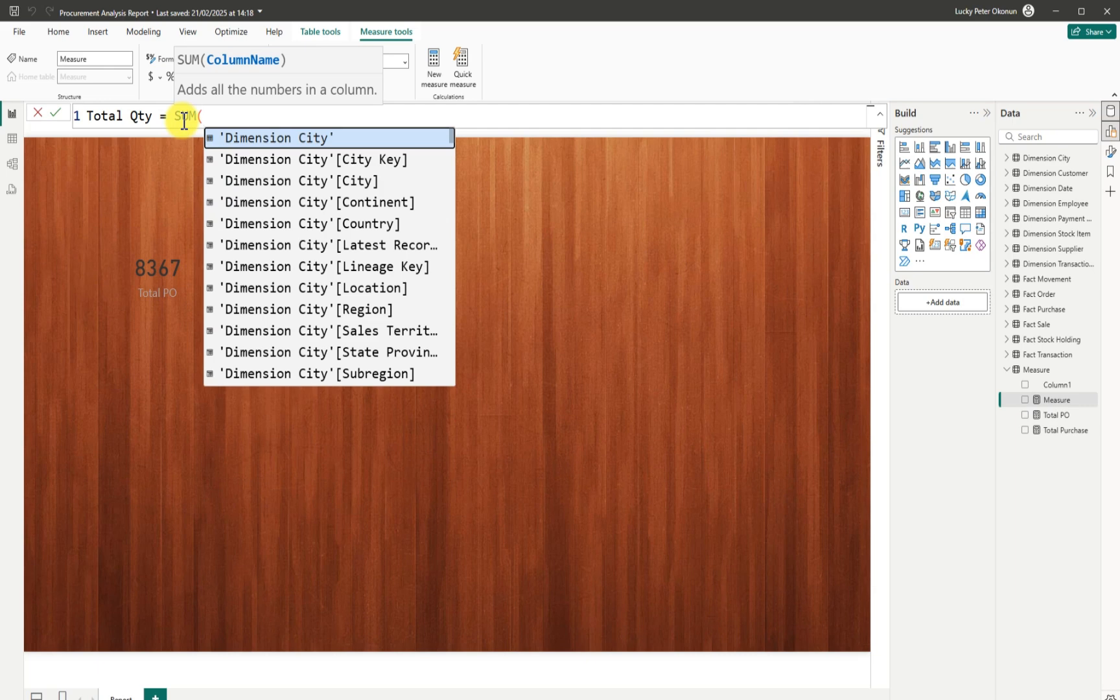
text(fact )
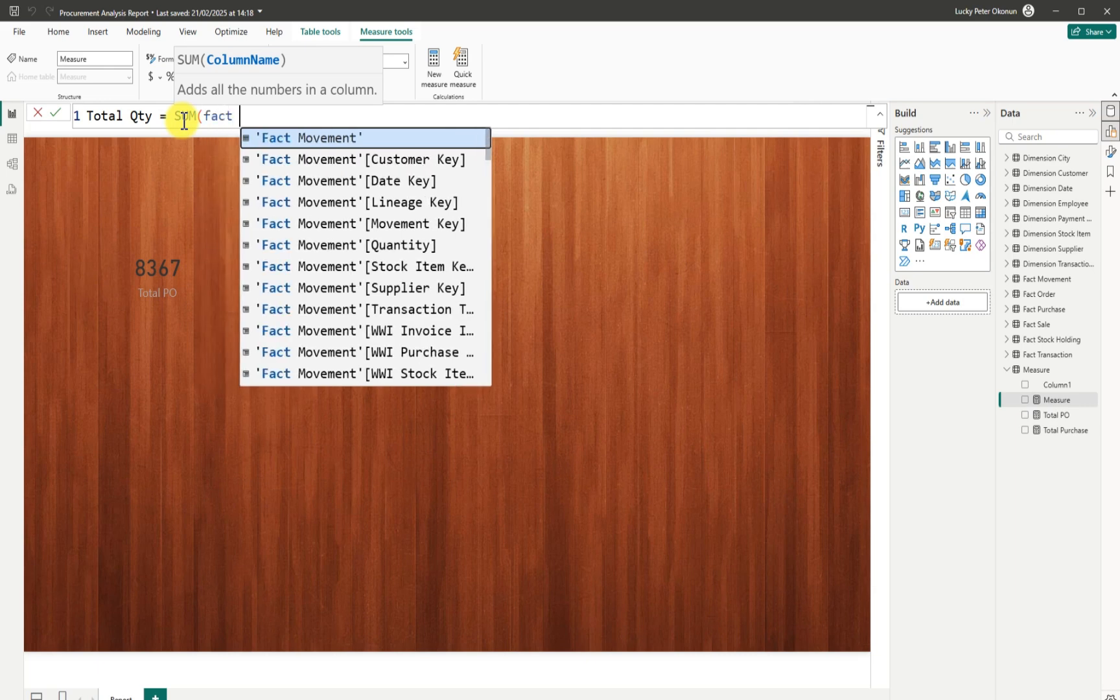
text(purchase)
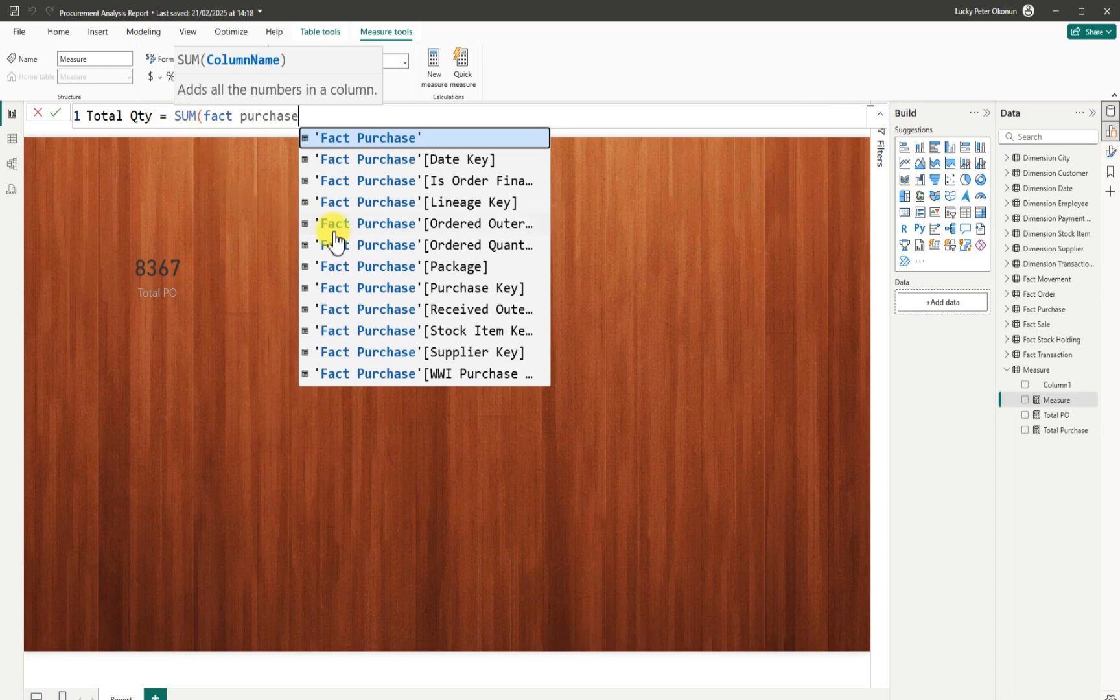
click(467, 246)
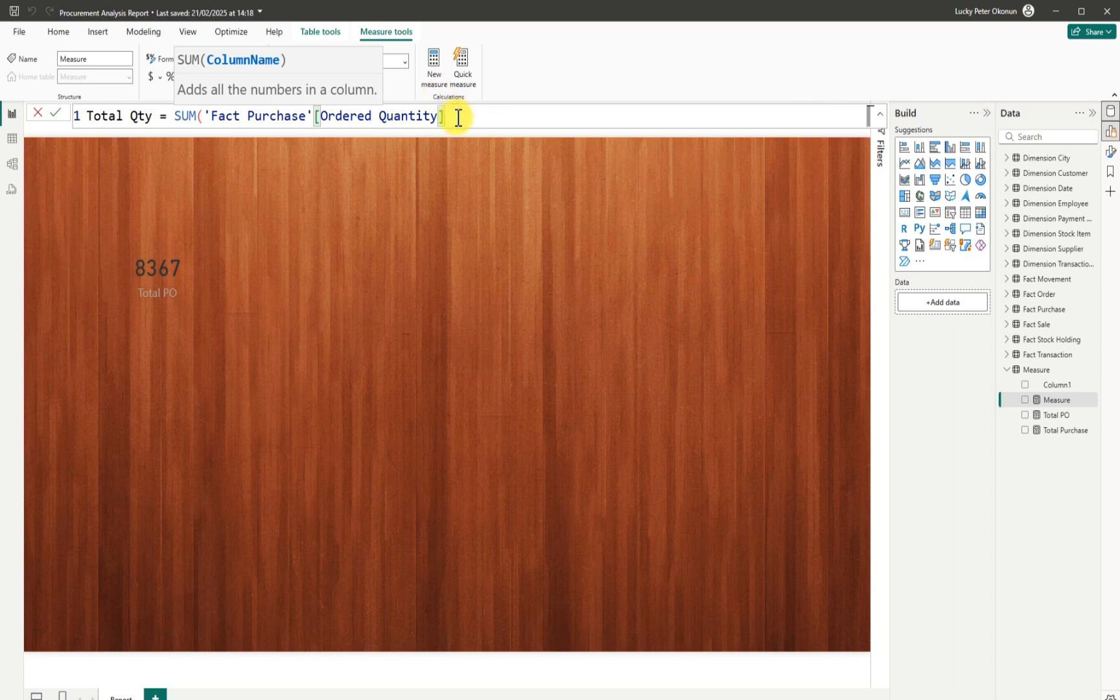
text())
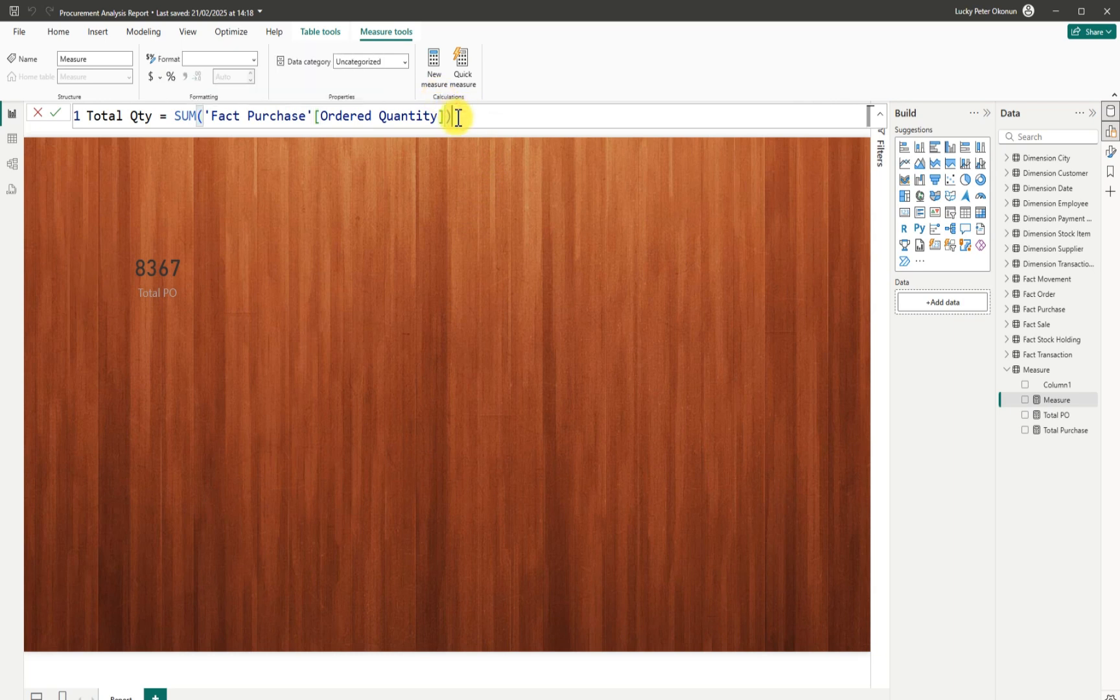
key(Return)
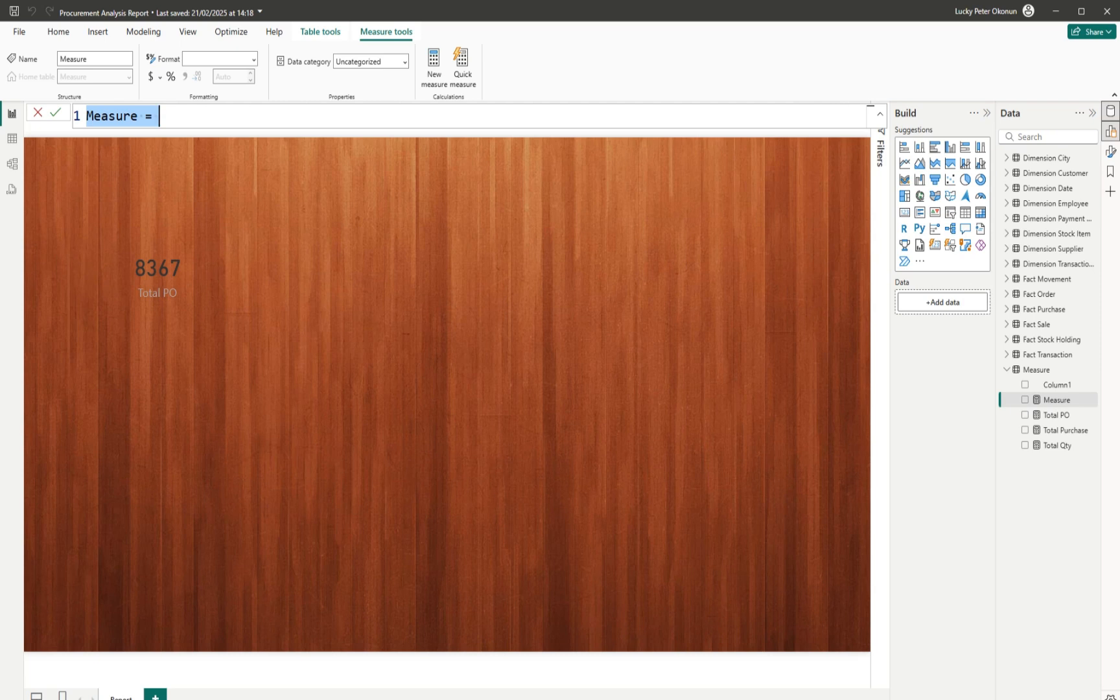
Write and commit Order Outers = SUM('Fact Purchase'[Ordered Outers]).
click(178, 118)
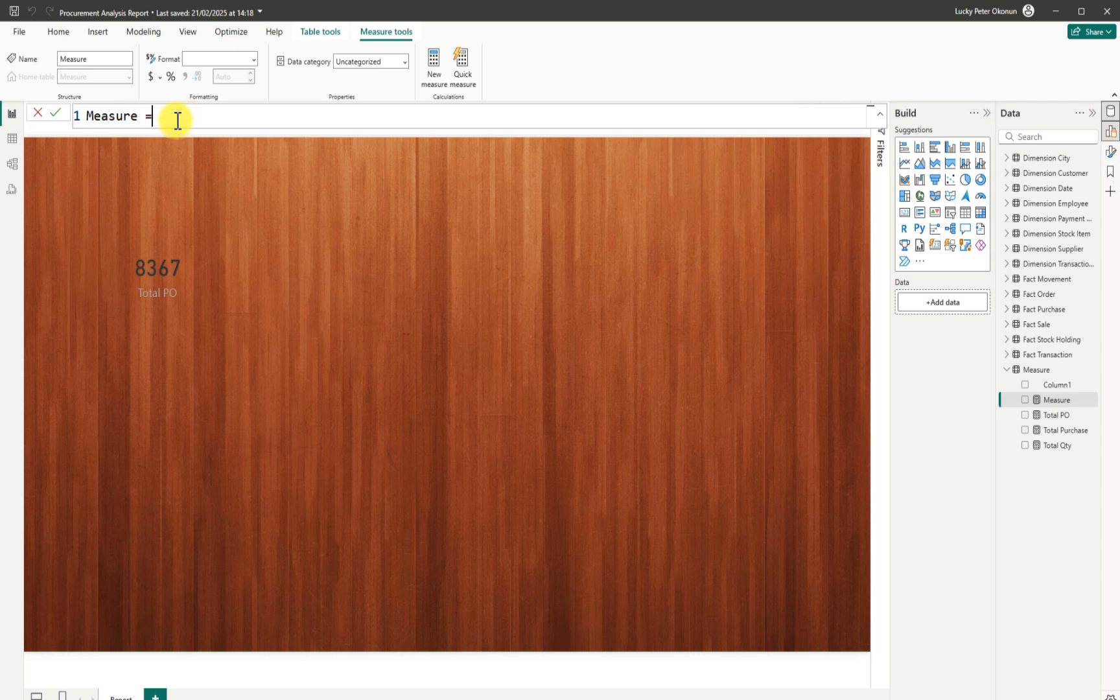
key(BackSpace)
key(BackSpace)
key(BackSpace)
key(BackSpace)
key(BackSpace)
key(BackSpace)
key(BackSpace)
key(BackSpace)
key(BackSpace)
key(BackSpace)
text(Order Outers = sum)
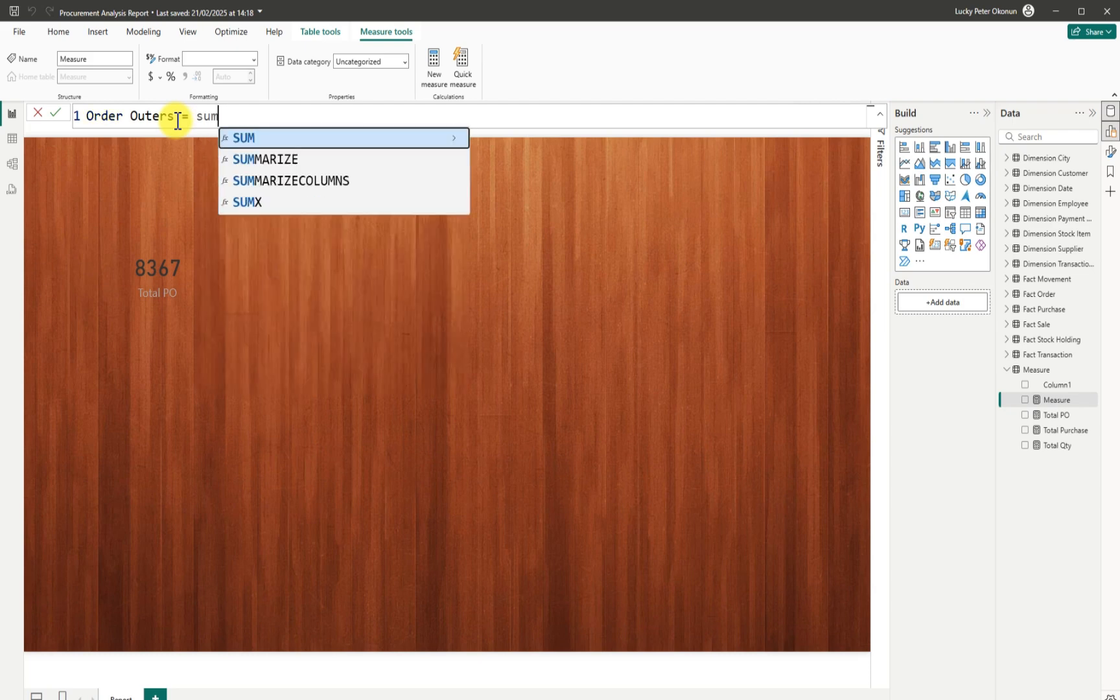
key(Tab)
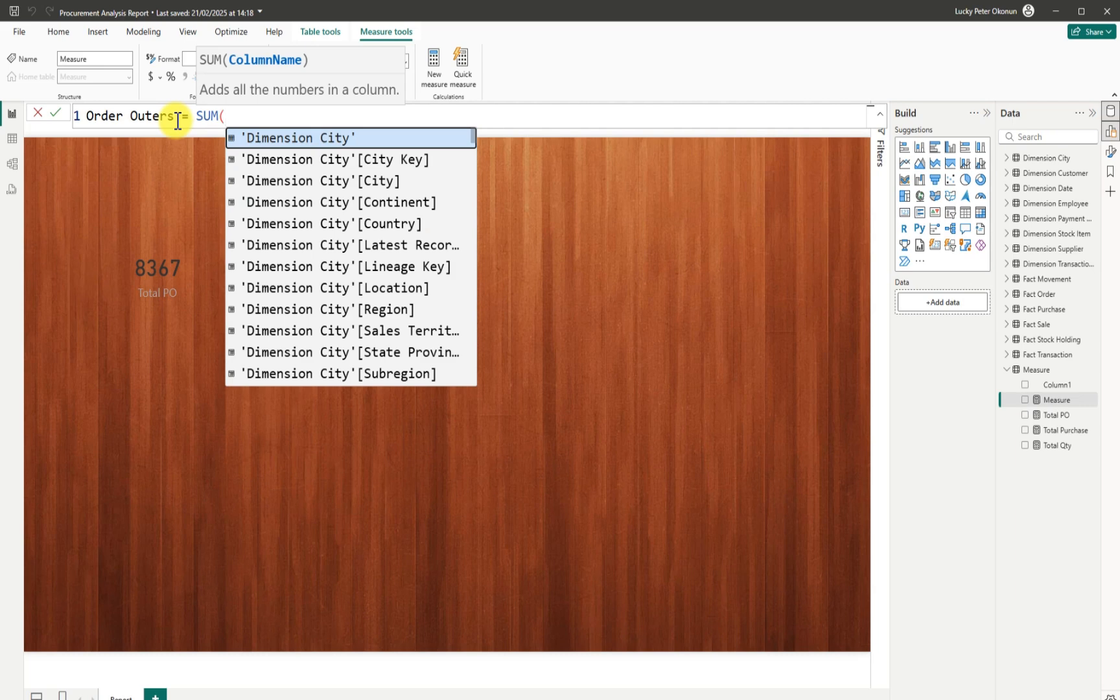
text(order)
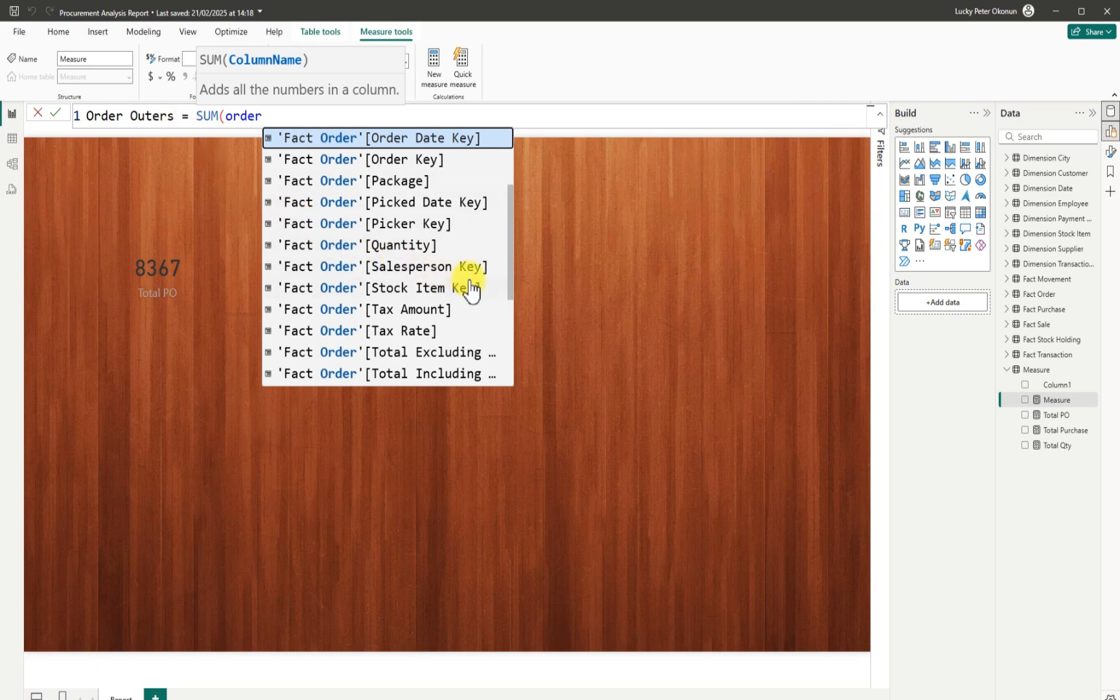
drag(510, 277, 499, 359)
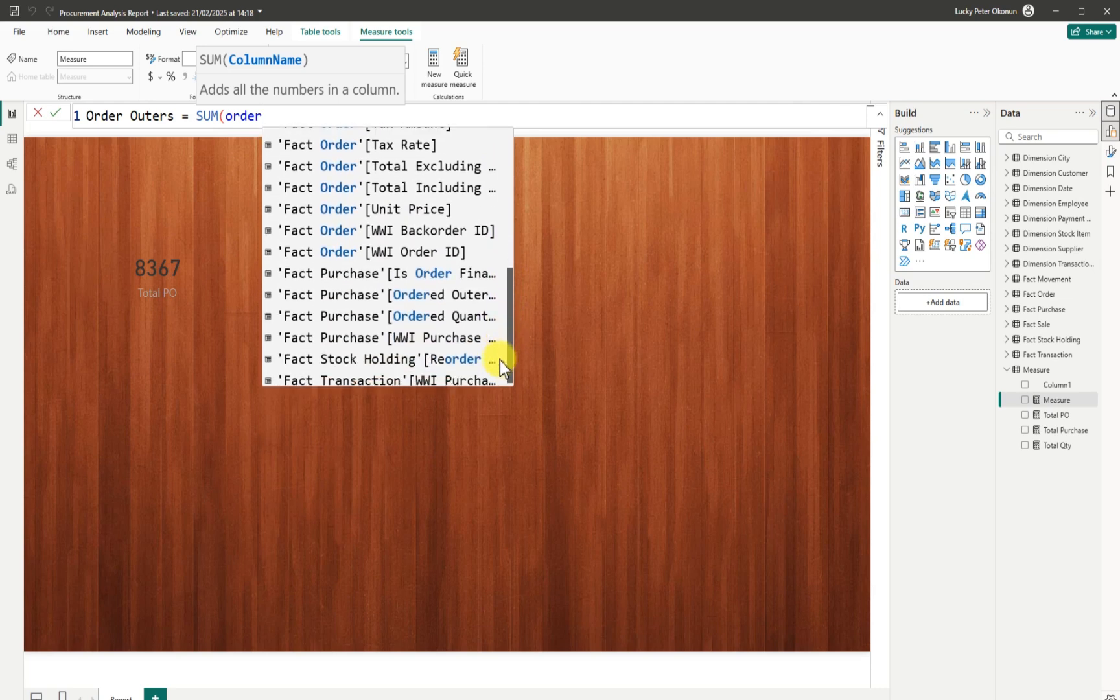
click(447, 295)
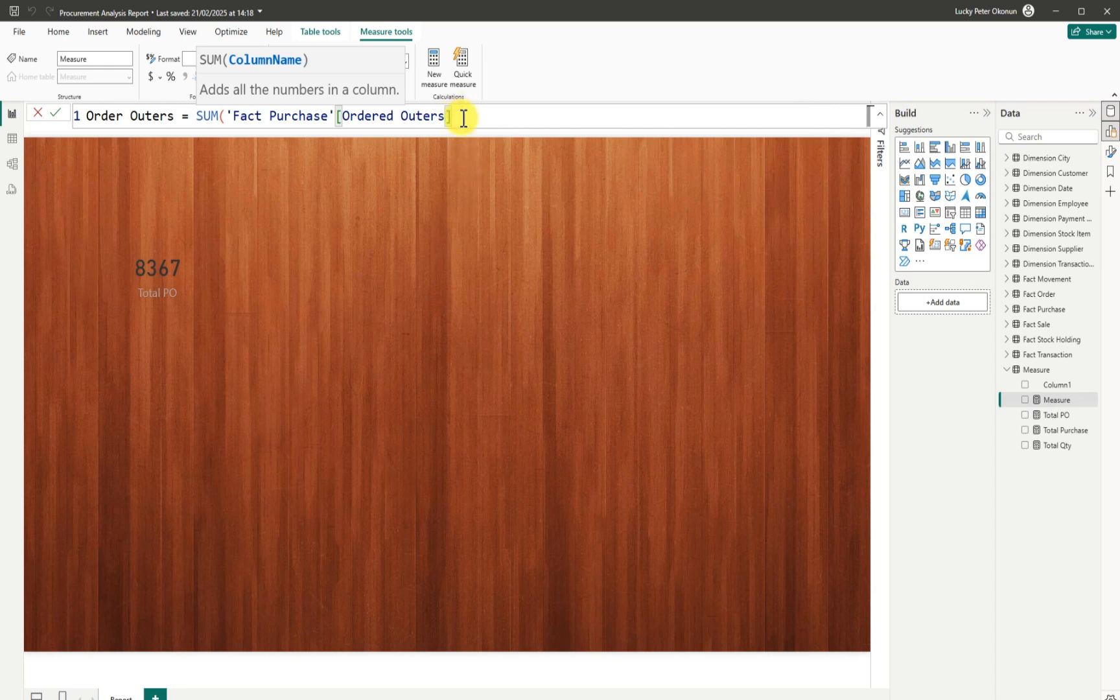
text())
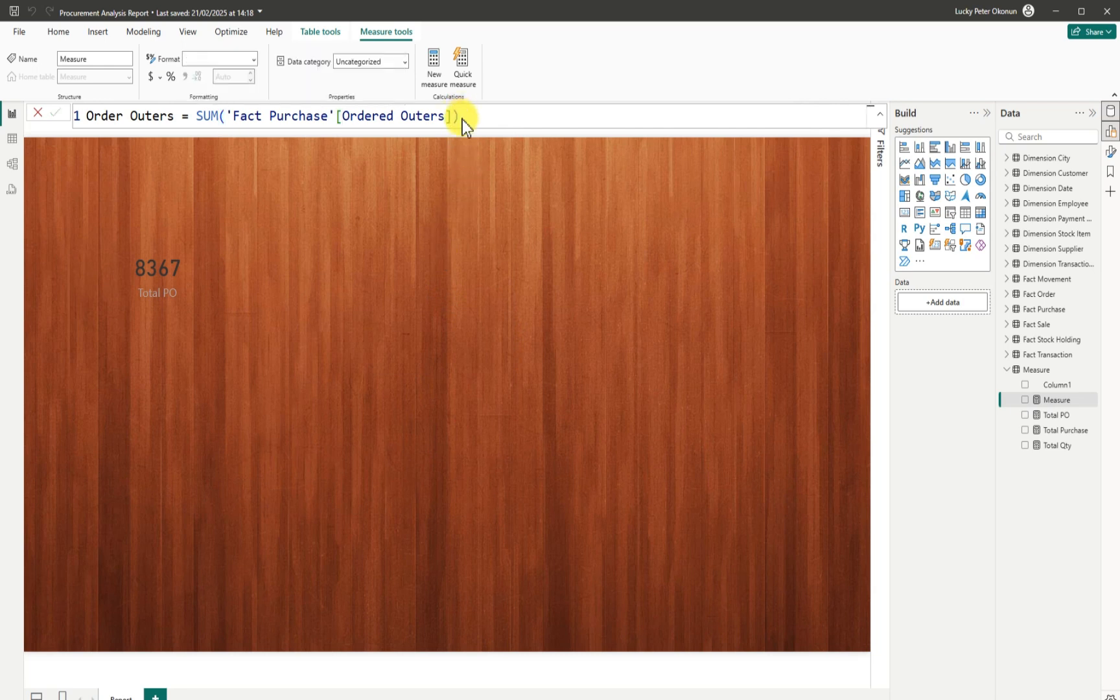
key(Return)
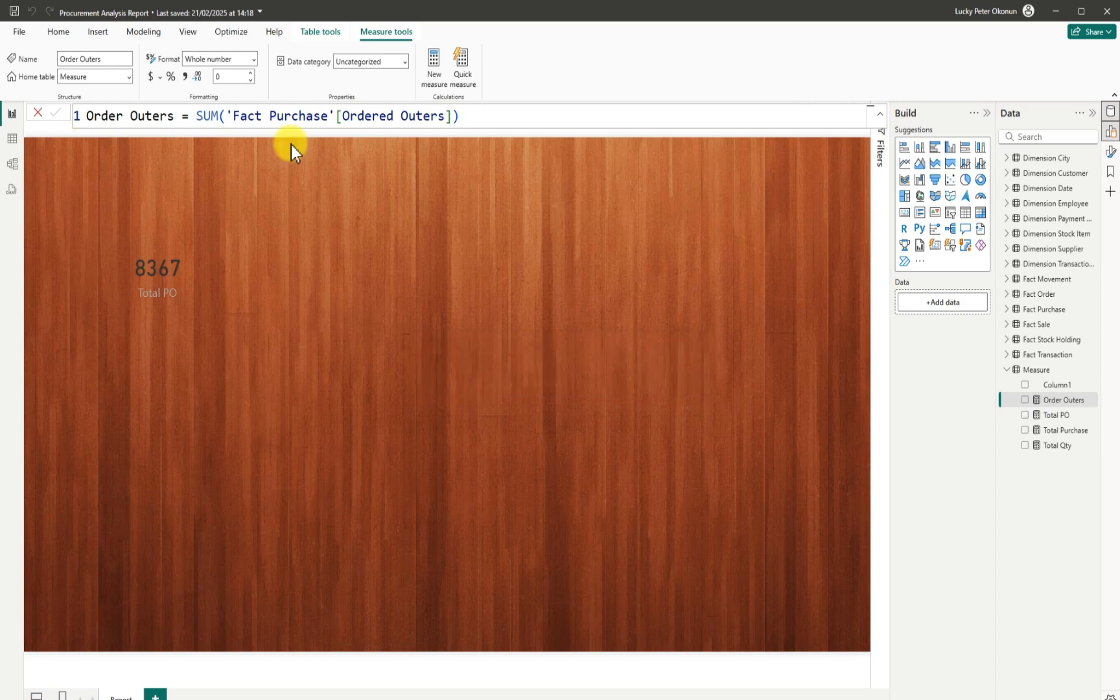
Select the whole Order Outers formula for copying and start a new blank measure.
click(462, 116)
click(468, 116)
triple_click(471, 116)
click(471, 117)
click(471, 117)
drag(471, 116, 92, 117)
key(ctrl+c)
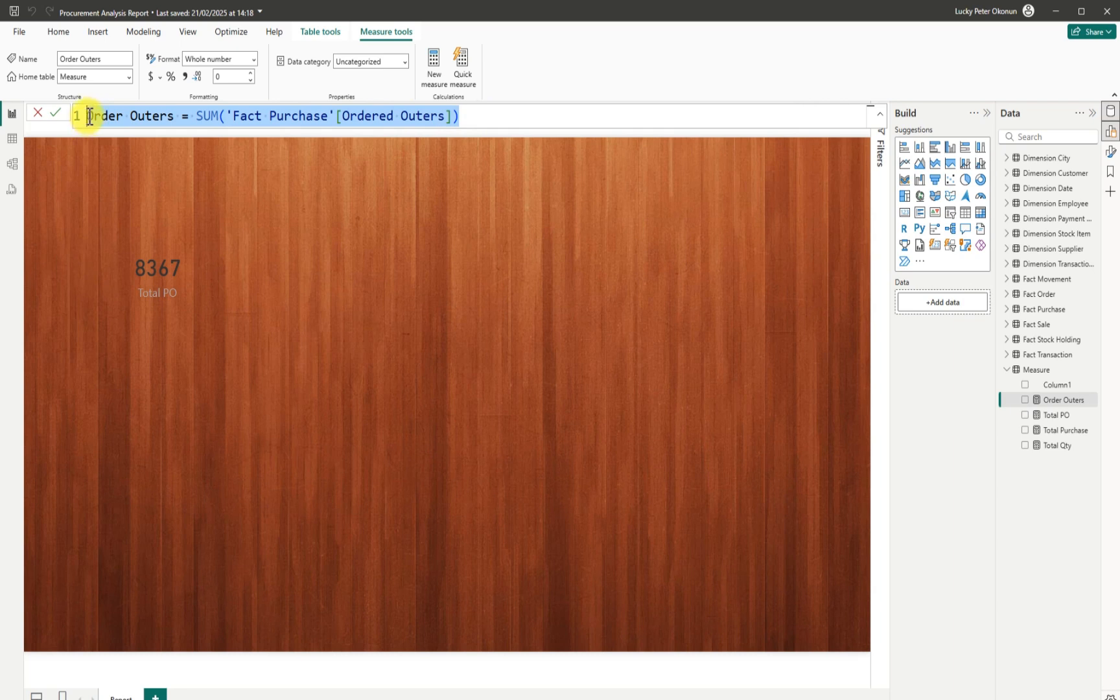
click(431, 60)
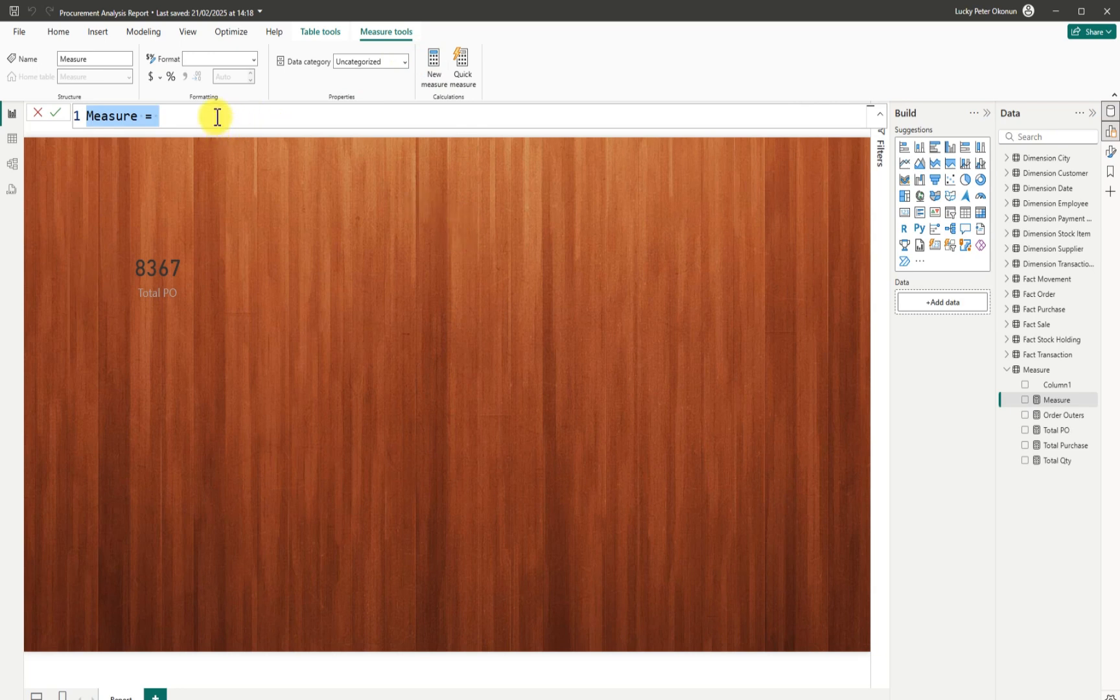
Paste the Order Outers formula into the new measure and rename it Received Outers.
key(BackSpace)
key(ctrl+v)
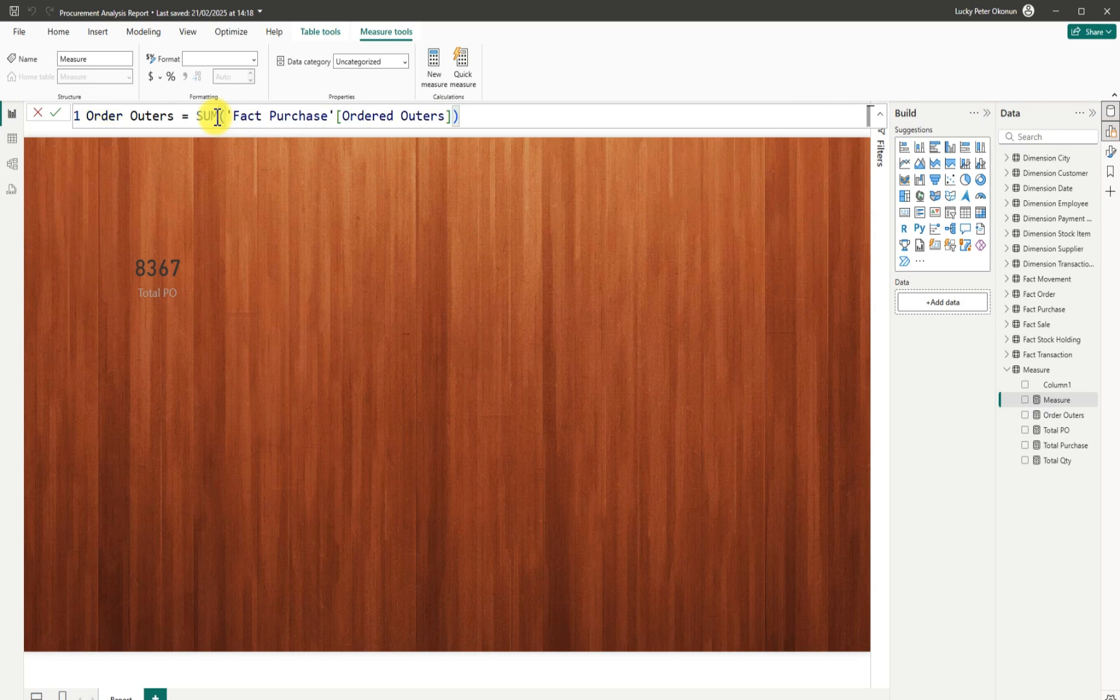
double_click(124, 117)
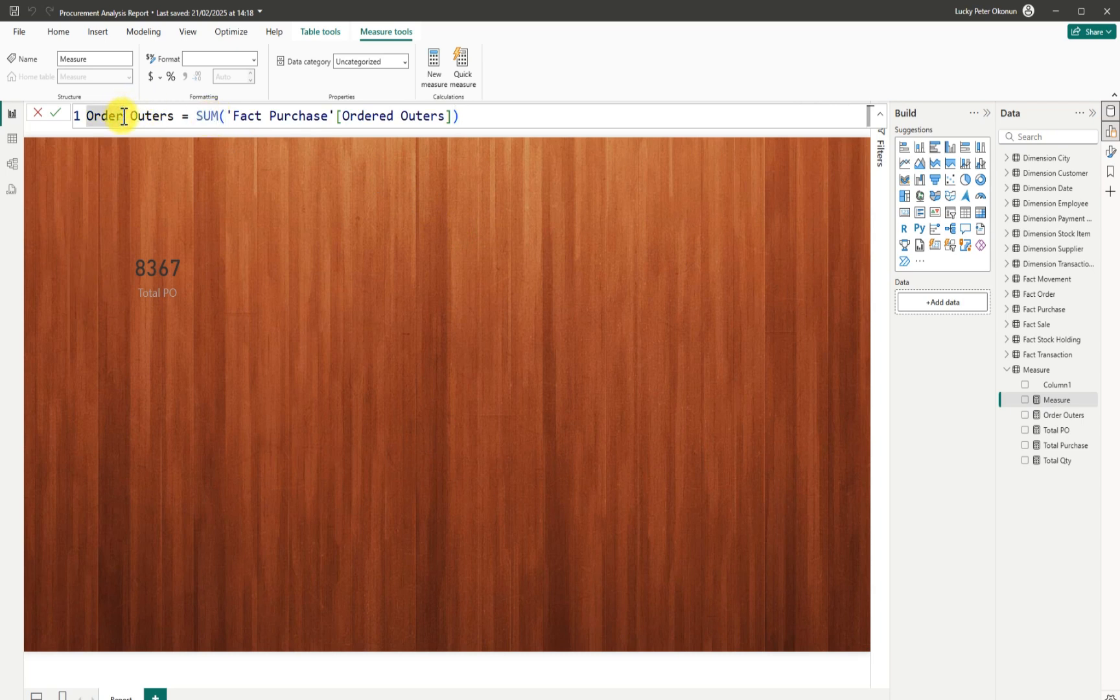
text(O)
key(BackSpace)
text(R)
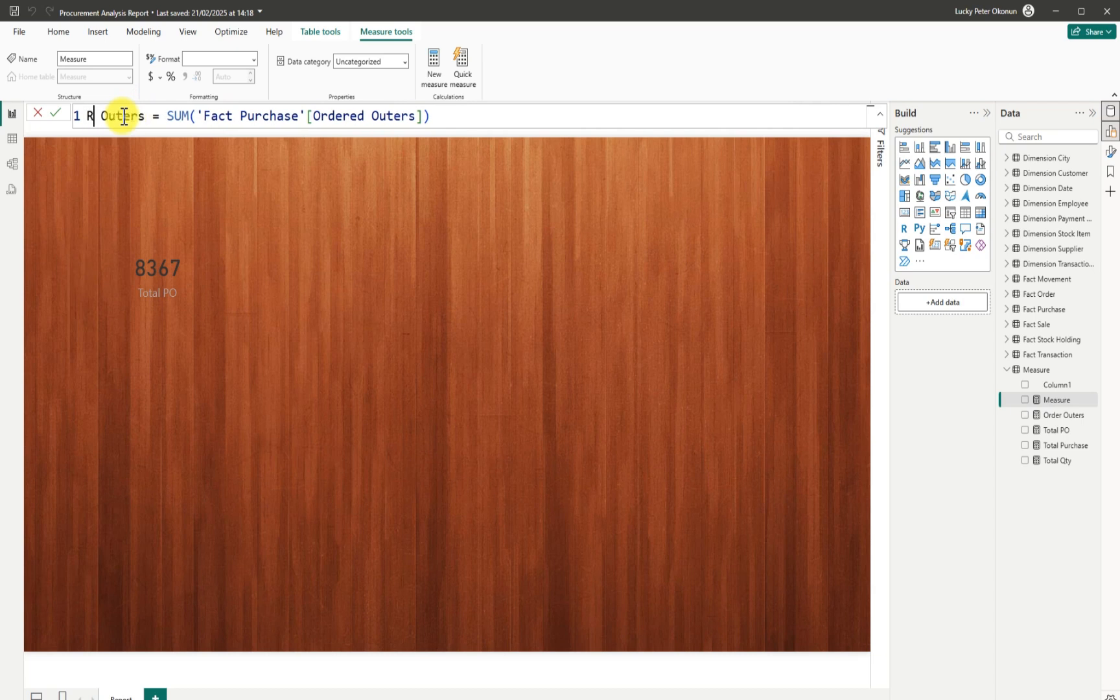
text(ece)
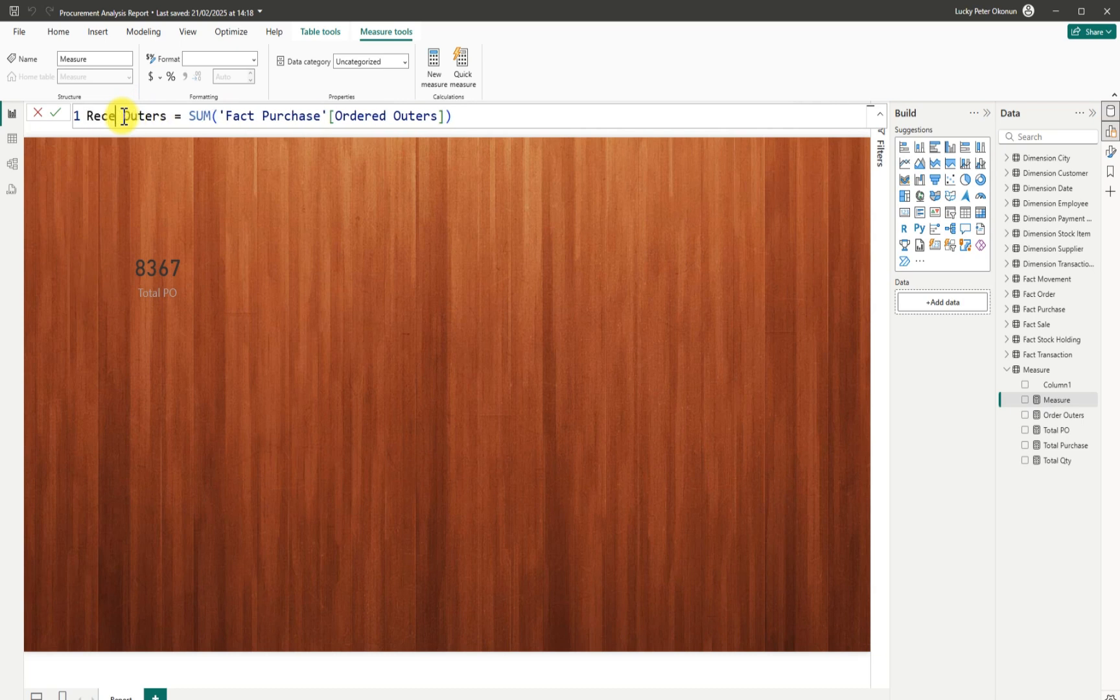
text(ived)
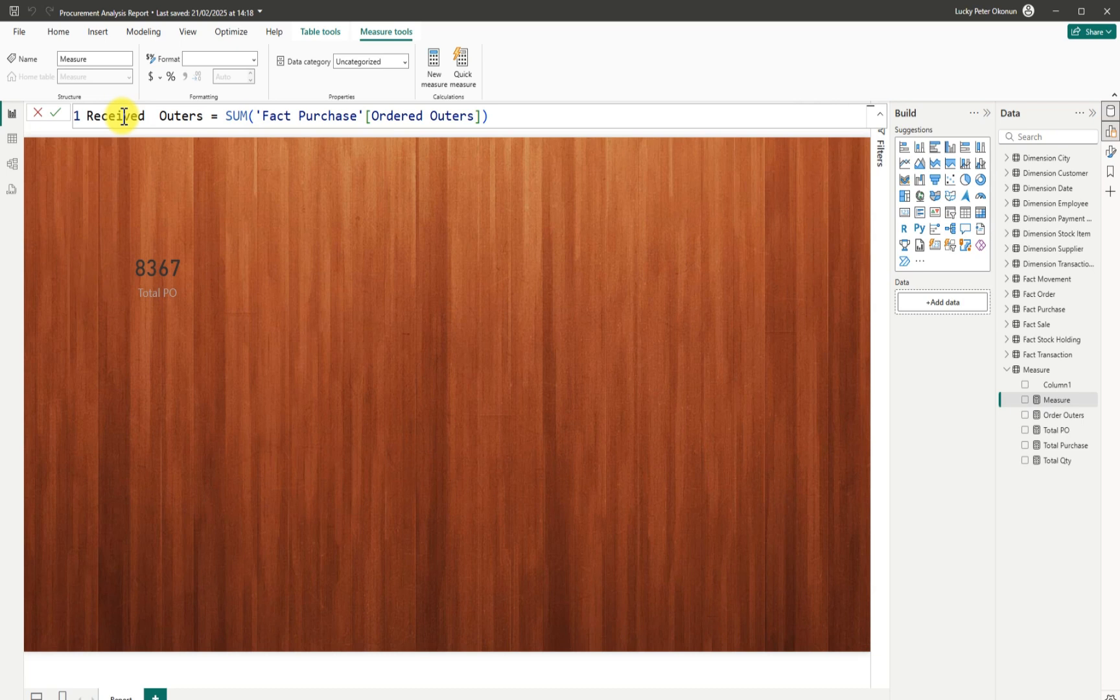
key(BackSpace)
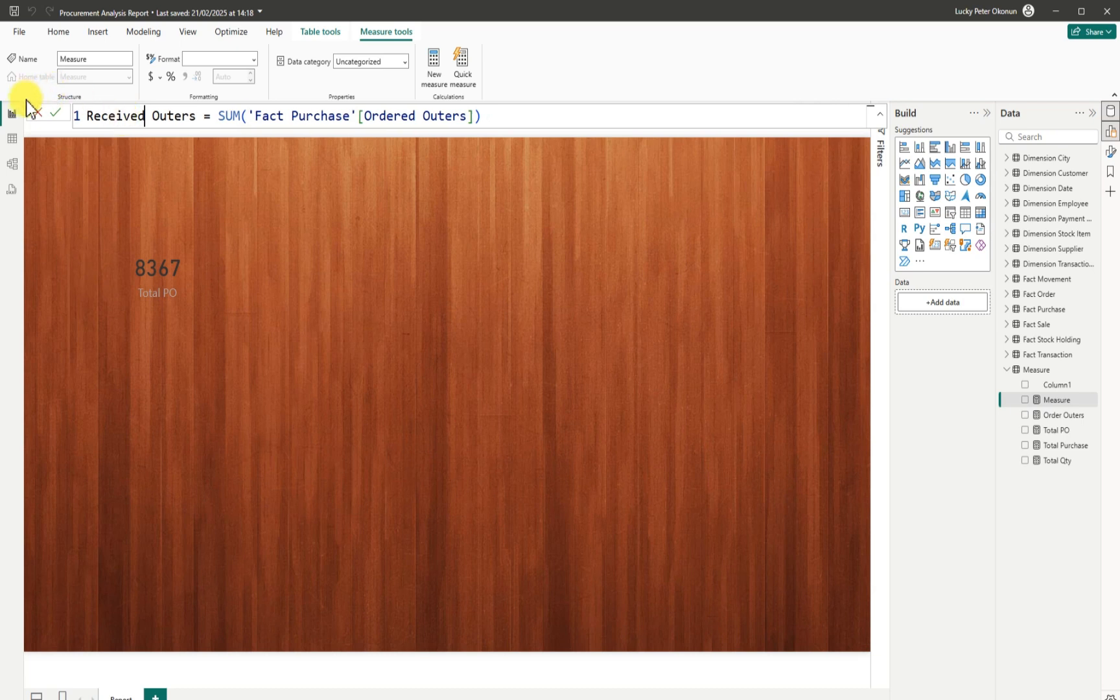
click(152, 115)
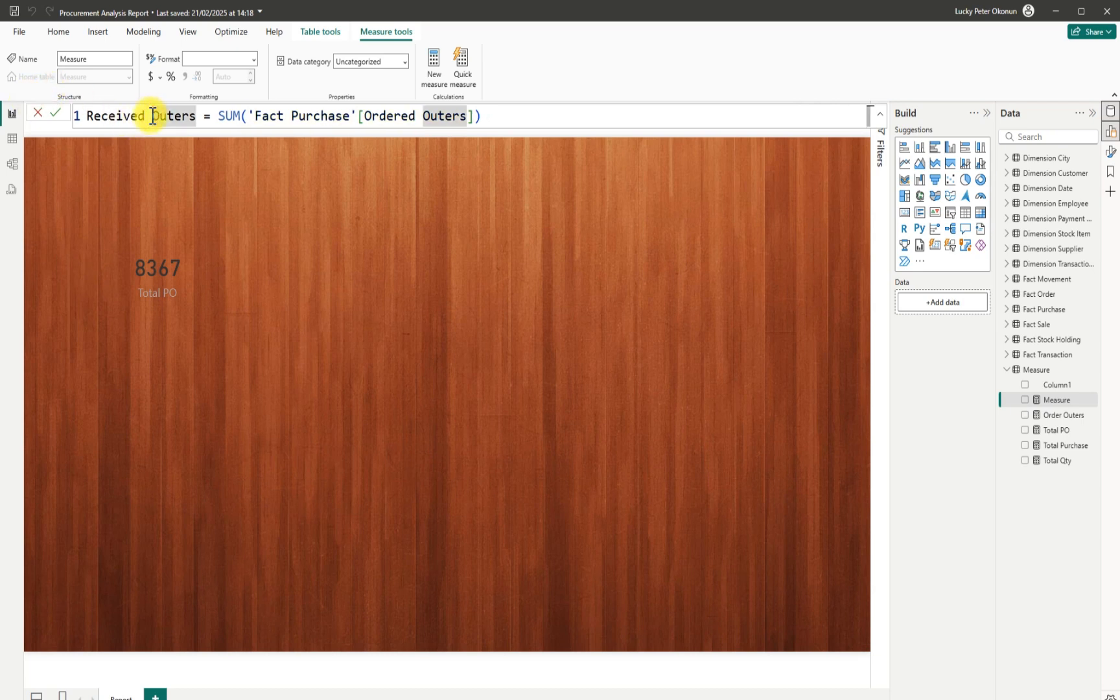
key(BackSpace)
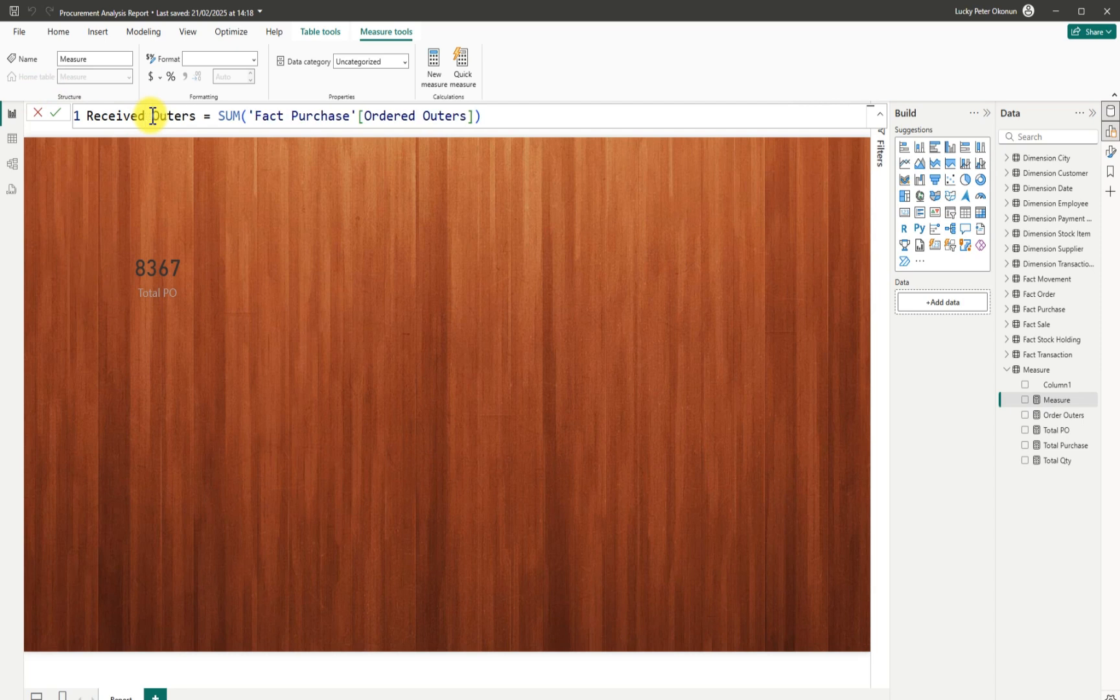
Swap the column to 'Fact Purchase'[Received Outers], commit, and start another measure.
click(416, 115)
key(BackSpace)
key(BackSpace)
key(BackSpace)
key(BackSpace)
key(BackSpace)
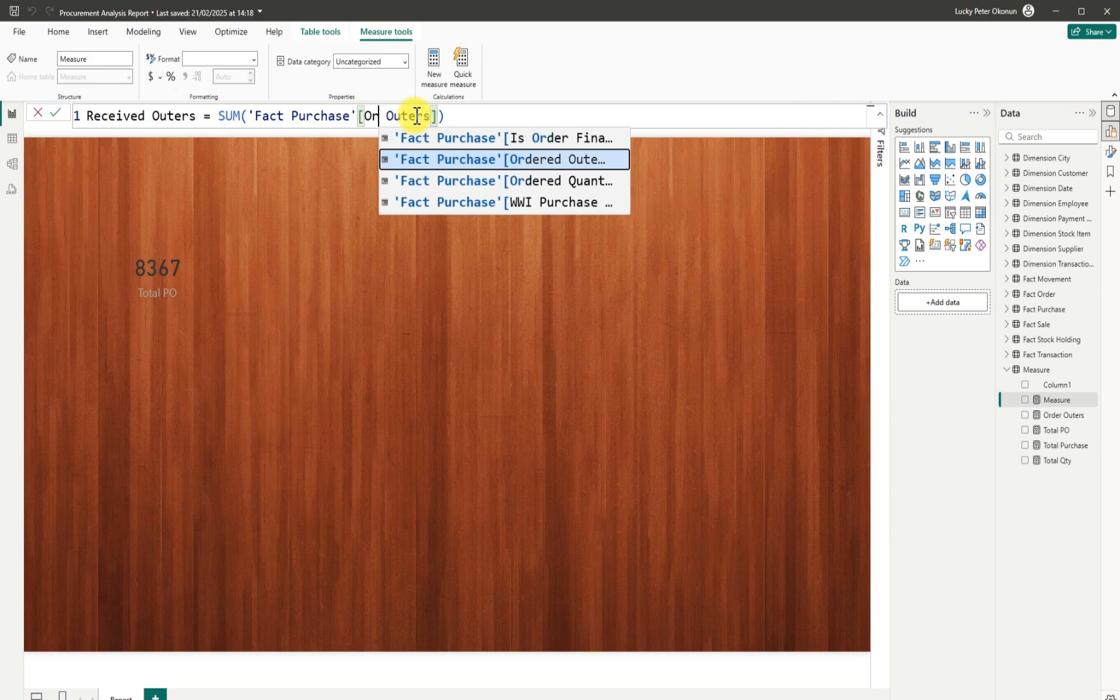
key(BackSpace)
key(BackSpace)
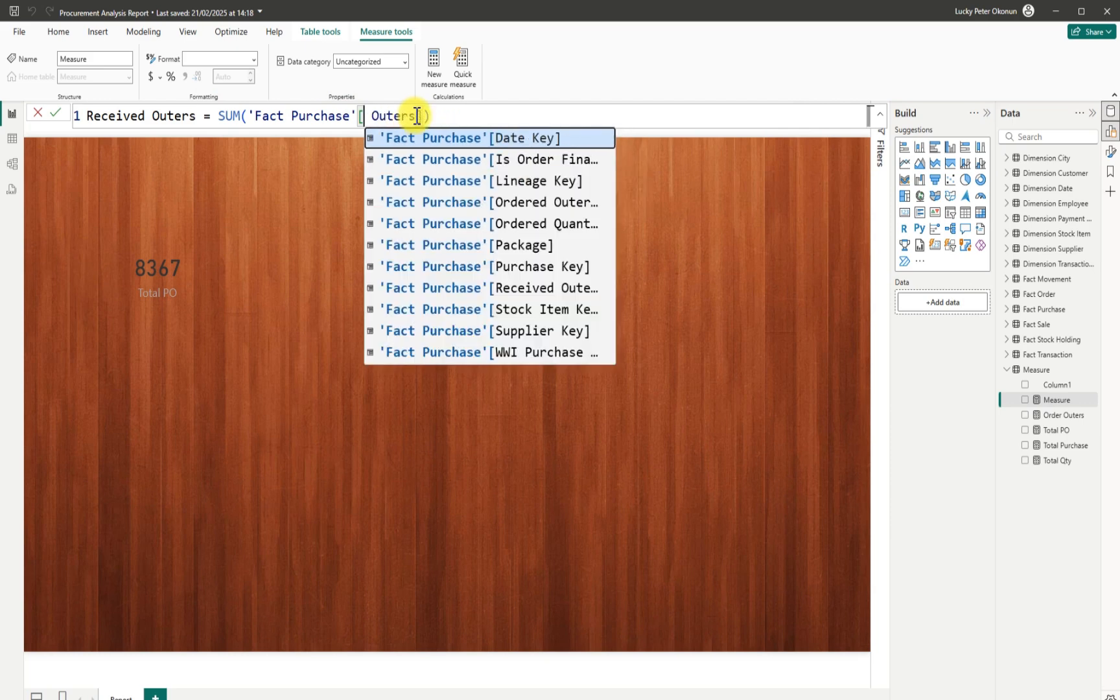
text(re)
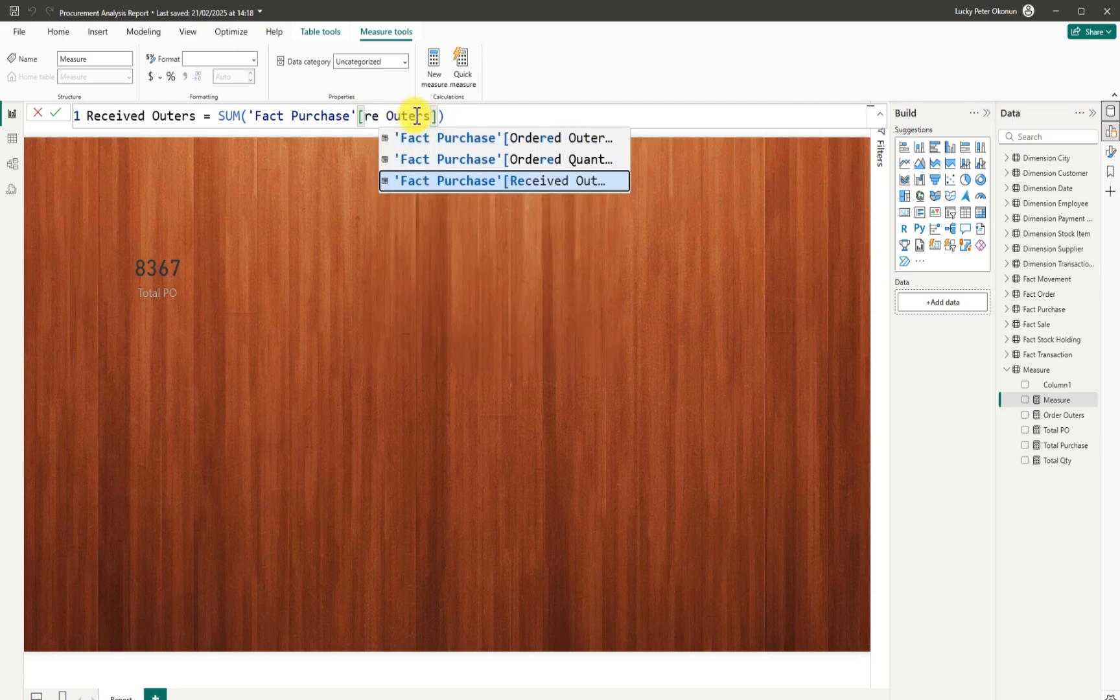
click(510, 183)
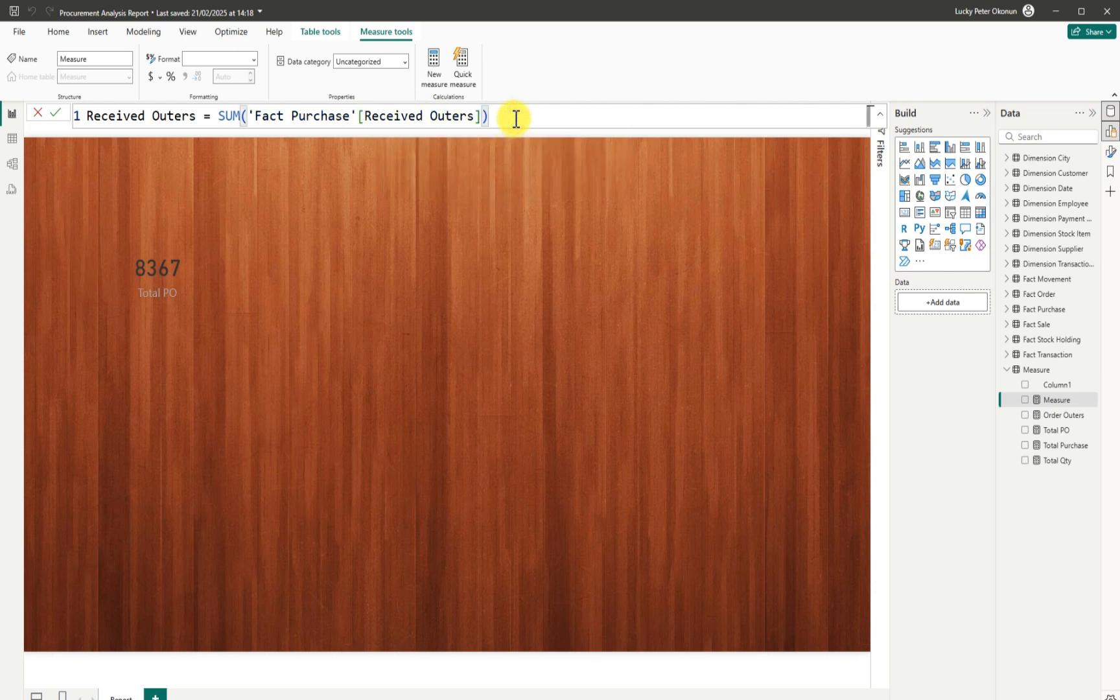
key(Return)
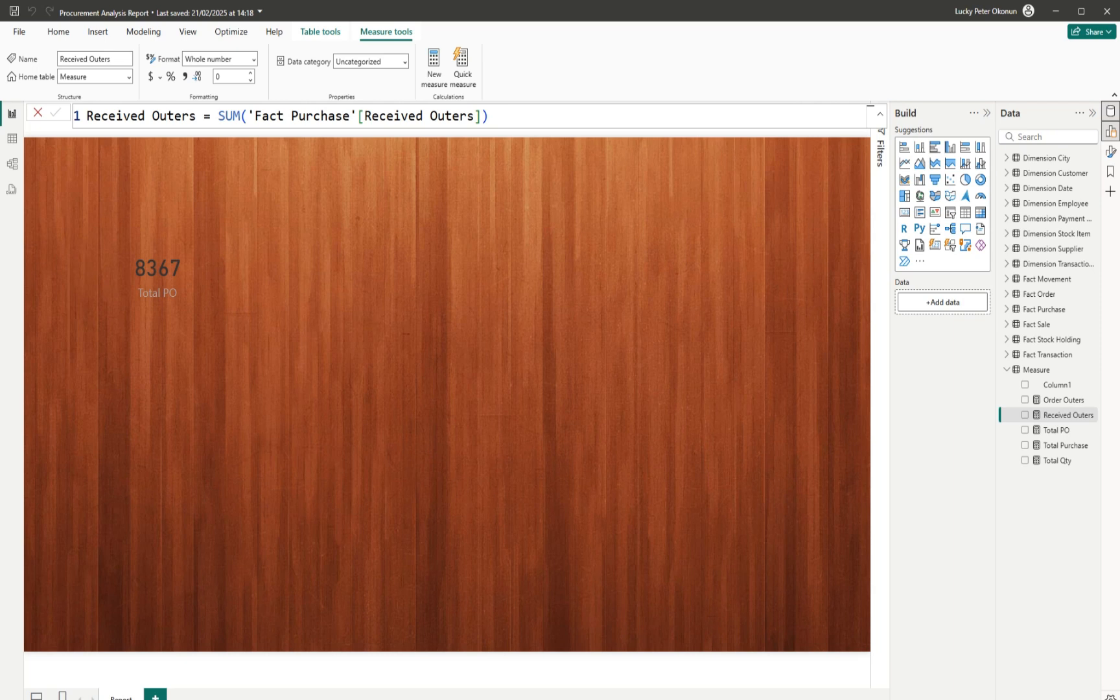
click(434, 68)
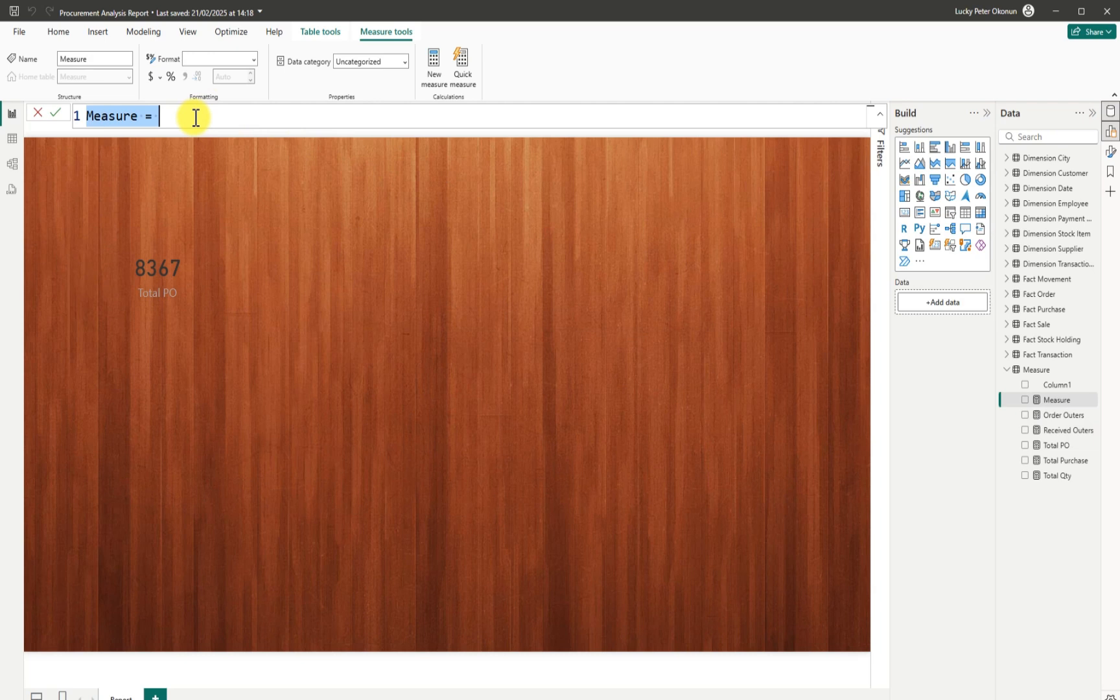
Name the measure Total Final PO and begin CALCULATE with the Total PO measure.
key(BackSpace)
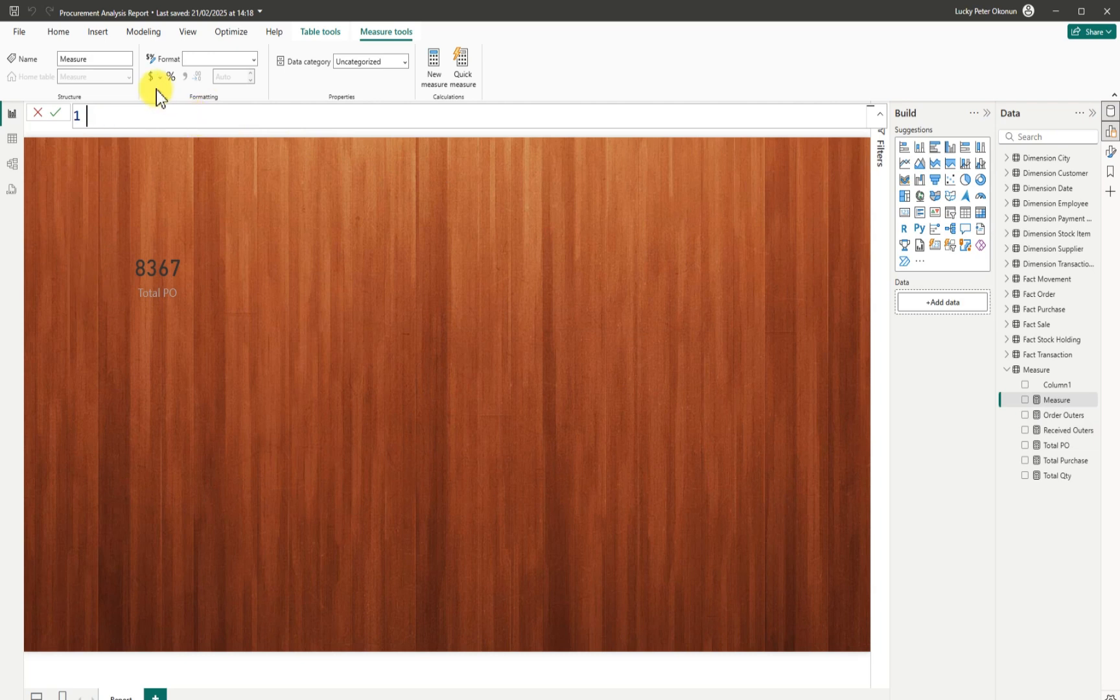
text(Total)
text(Final PO = cal)
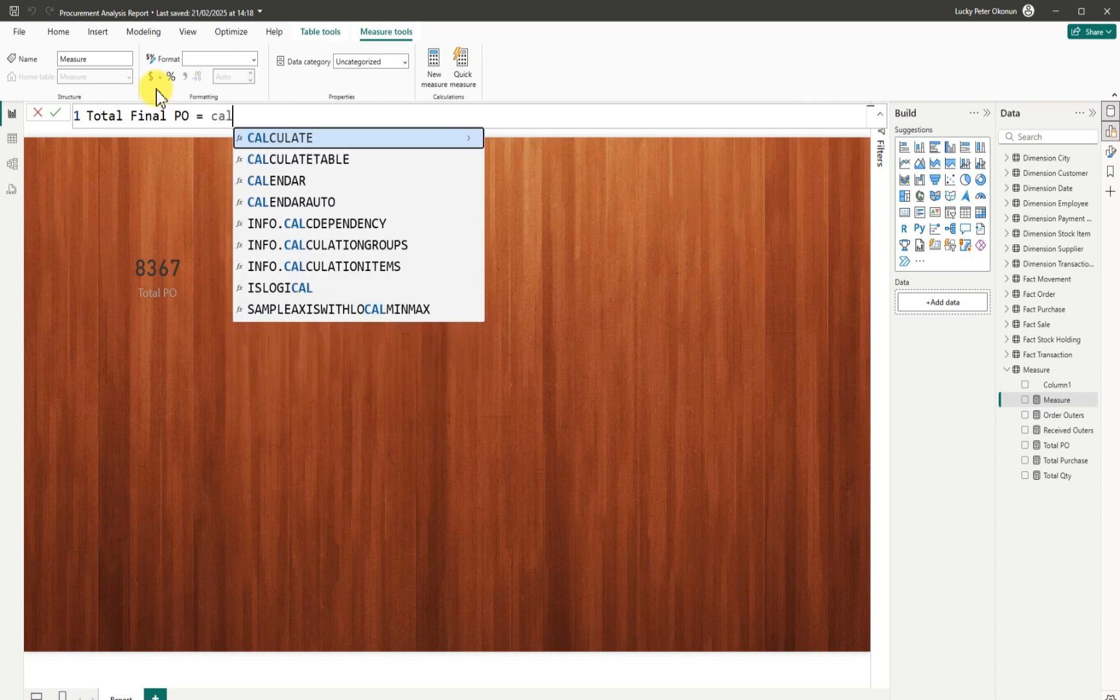
key(Tab)
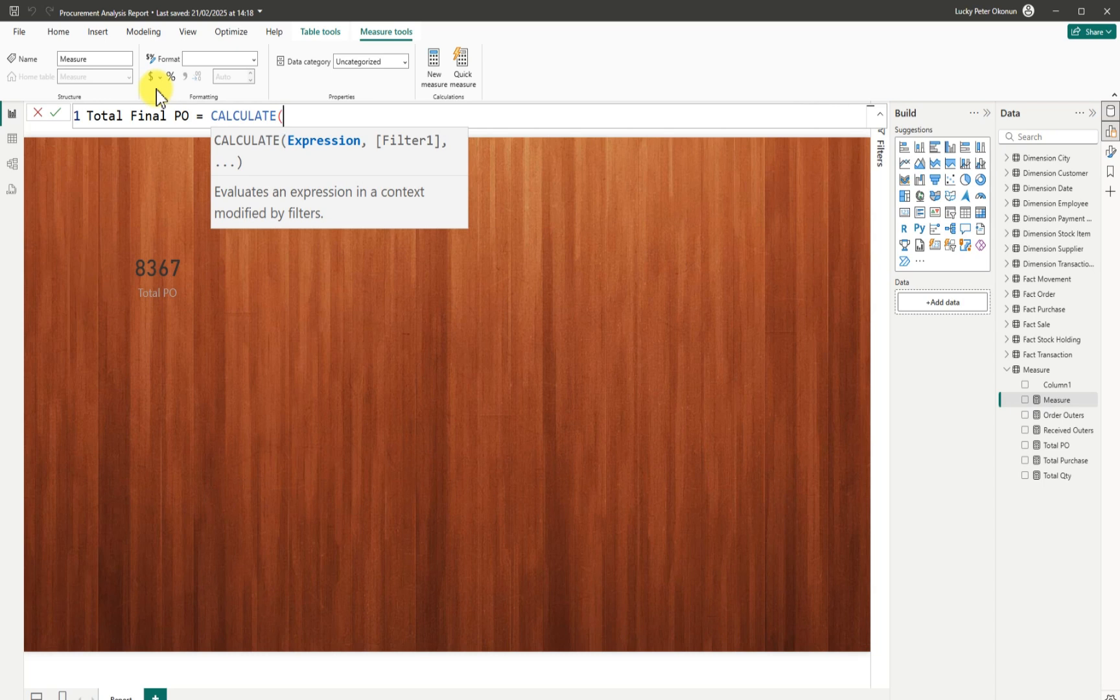
text(total)
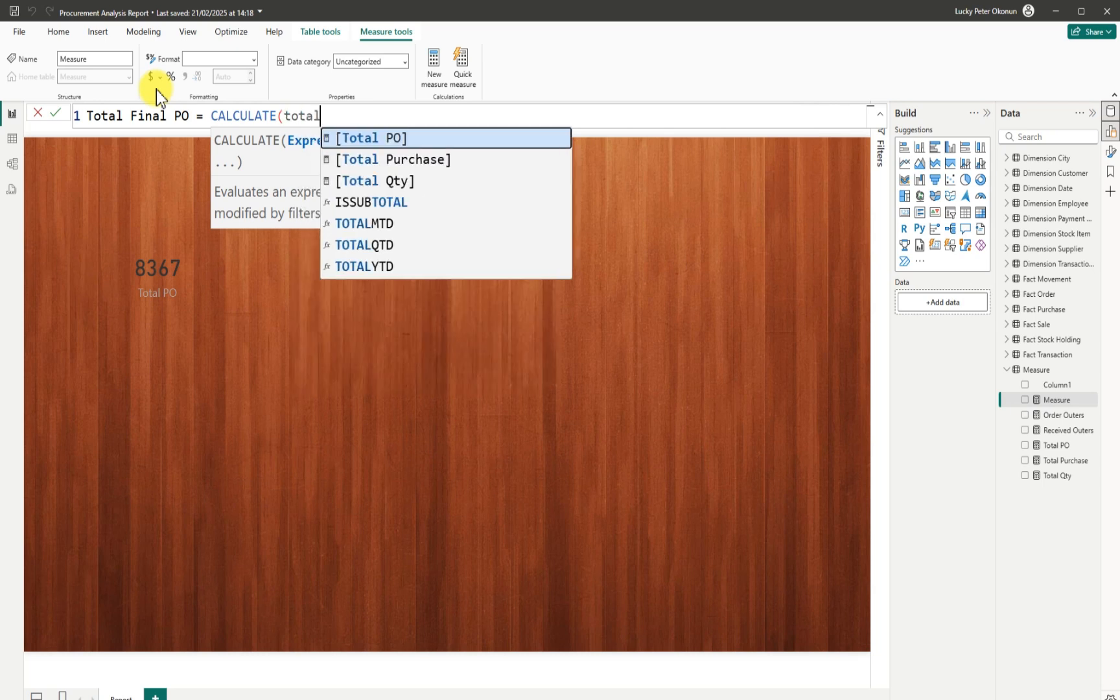
click(362, 136)
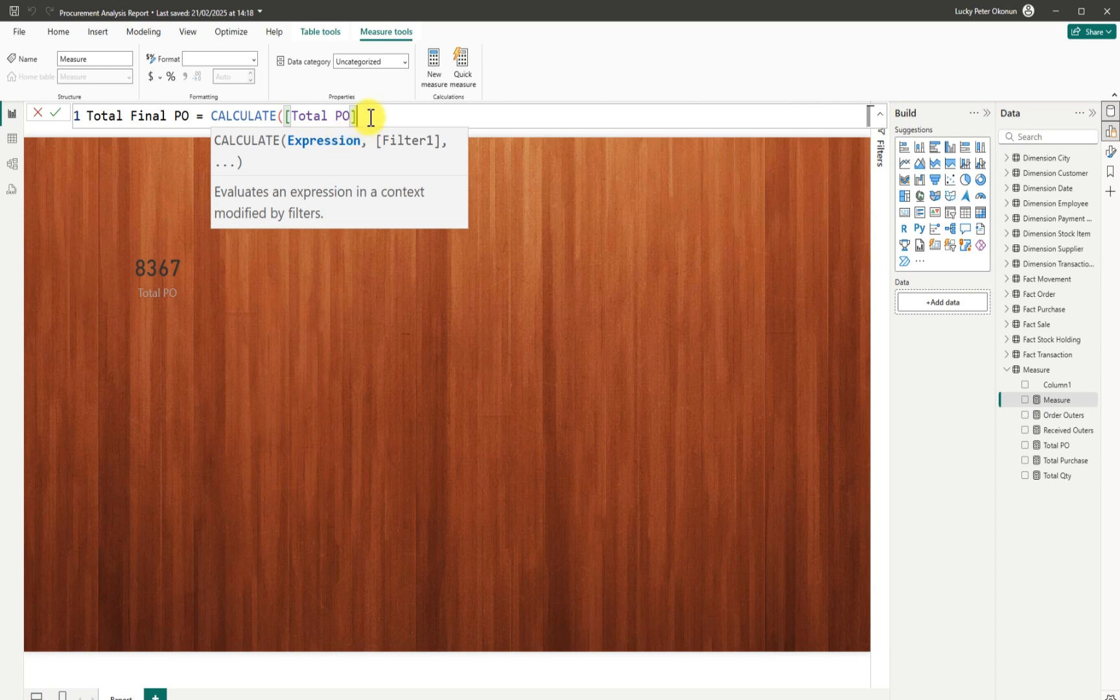
text(,)
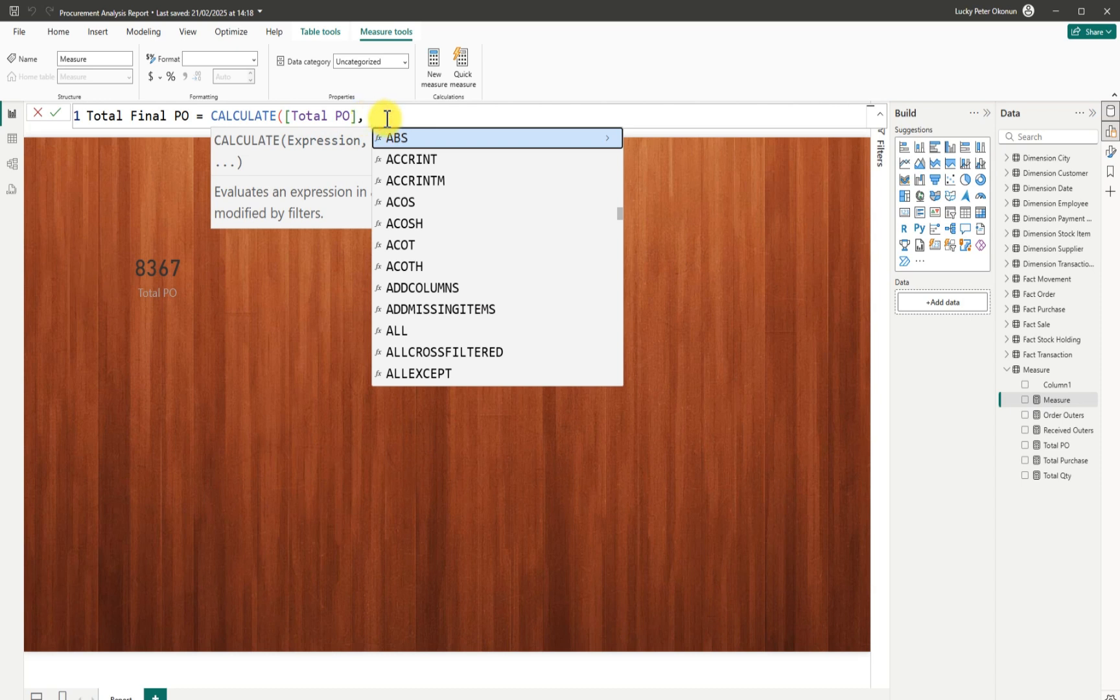
click(329, 280)
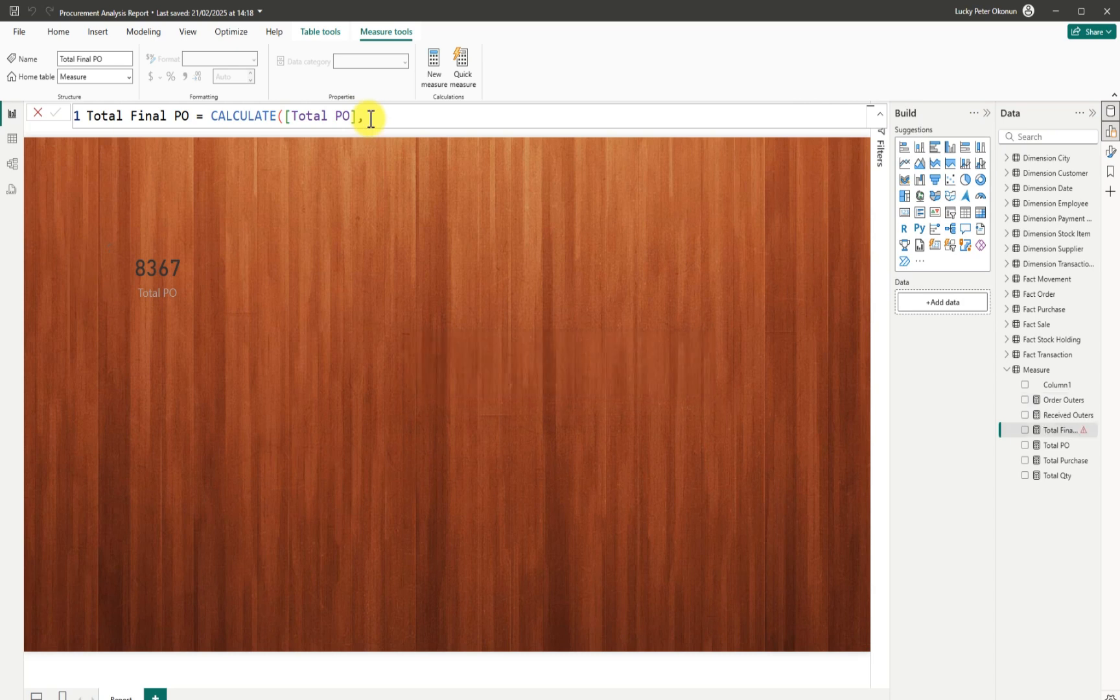
Redo the CALCULATE opening, re-entering [Total PO] as its first argument.
click(370, 119)
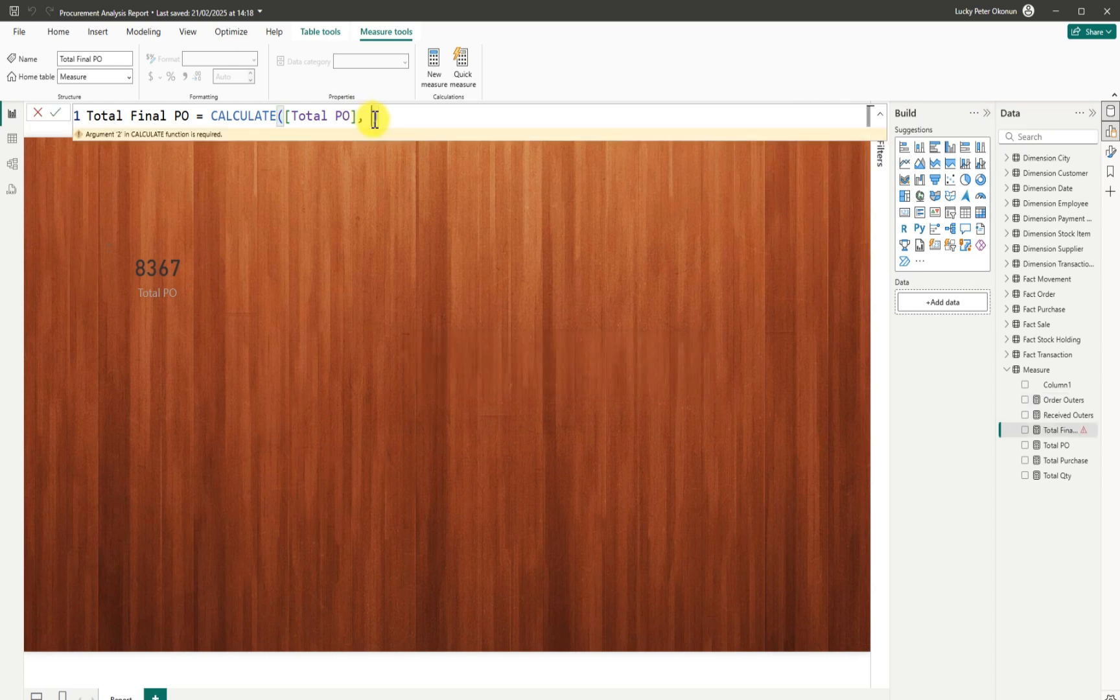
key(BackSpace)
key(BackSpace)
key(BackSpace)
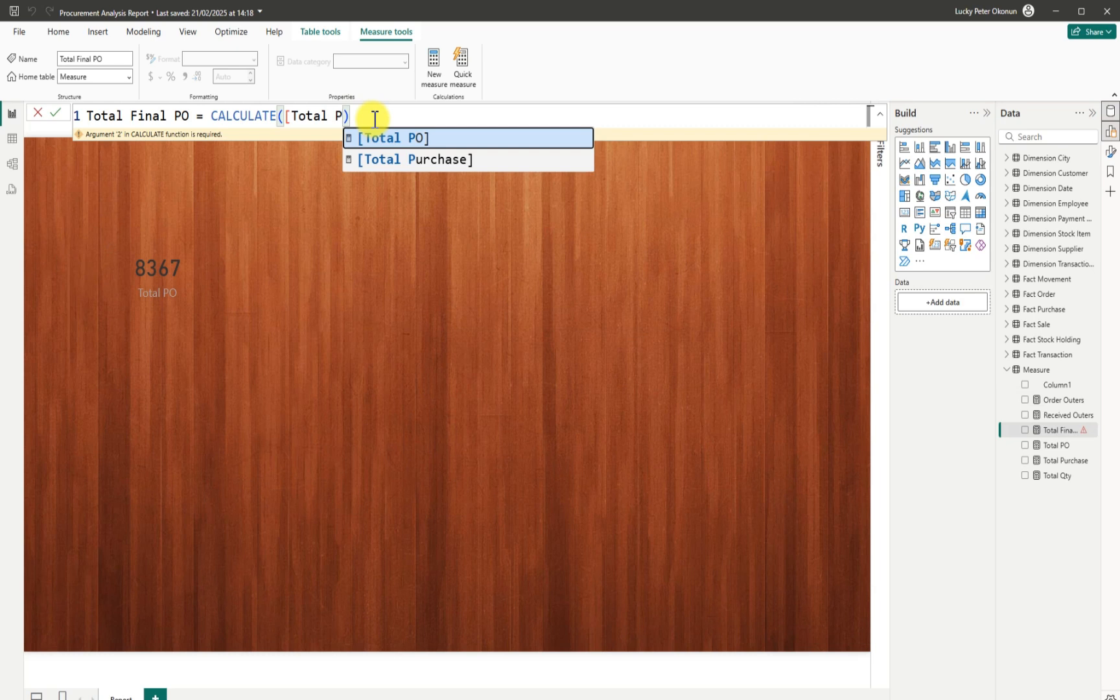
key(BackSpace)
key(BackSpace)
key(BackSpace)
key(BackSpace)
key(BackSpace)
key(BackSpace)
key(BackSpace)
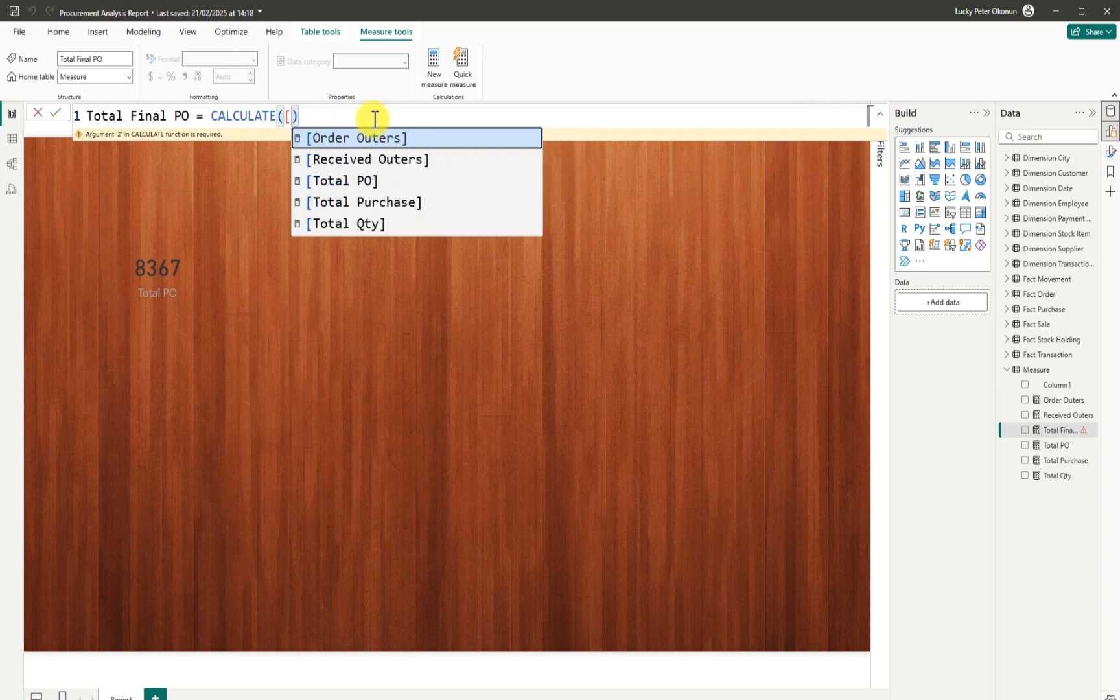
key(BackSpace)
key(BackSpace)
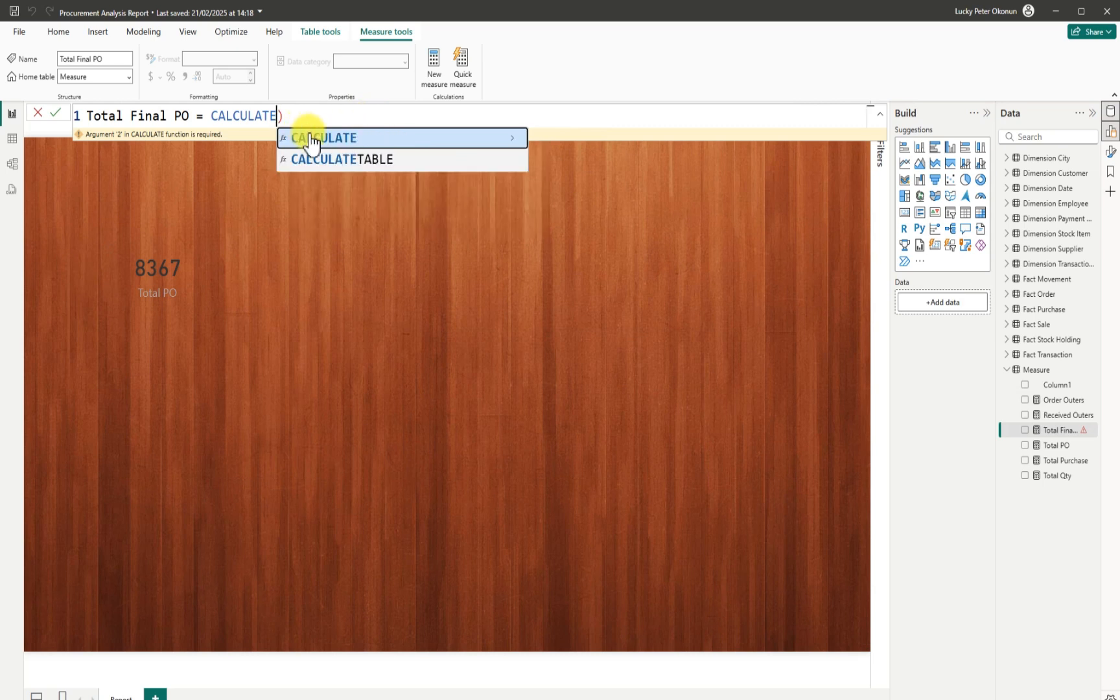
click(320, 138)
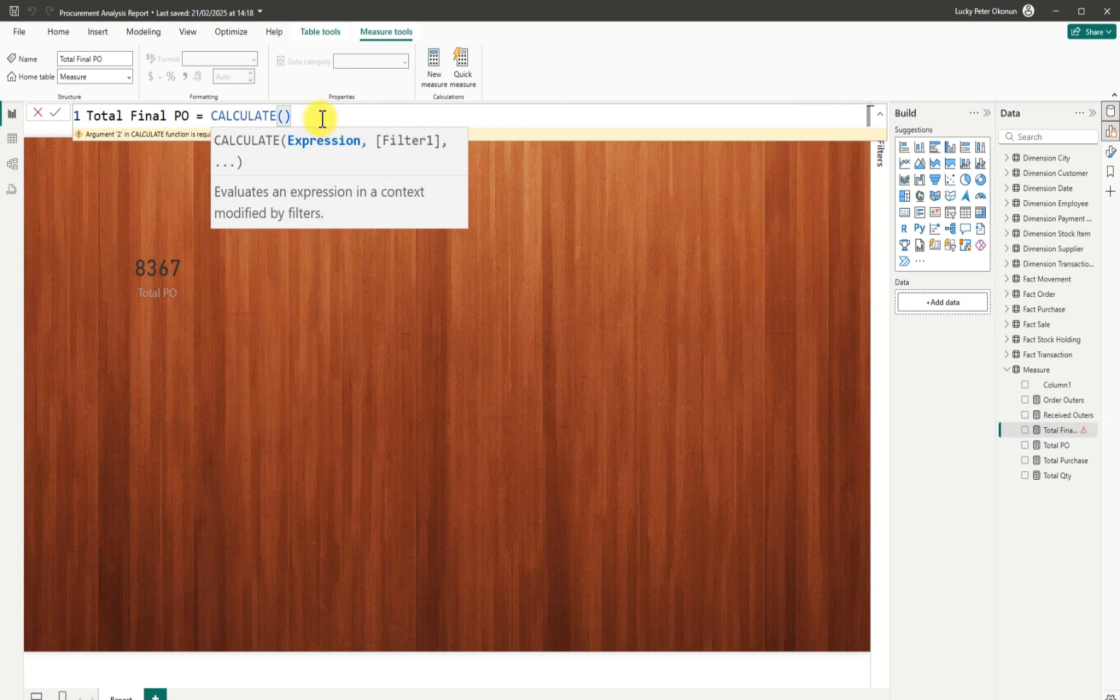
text(total)
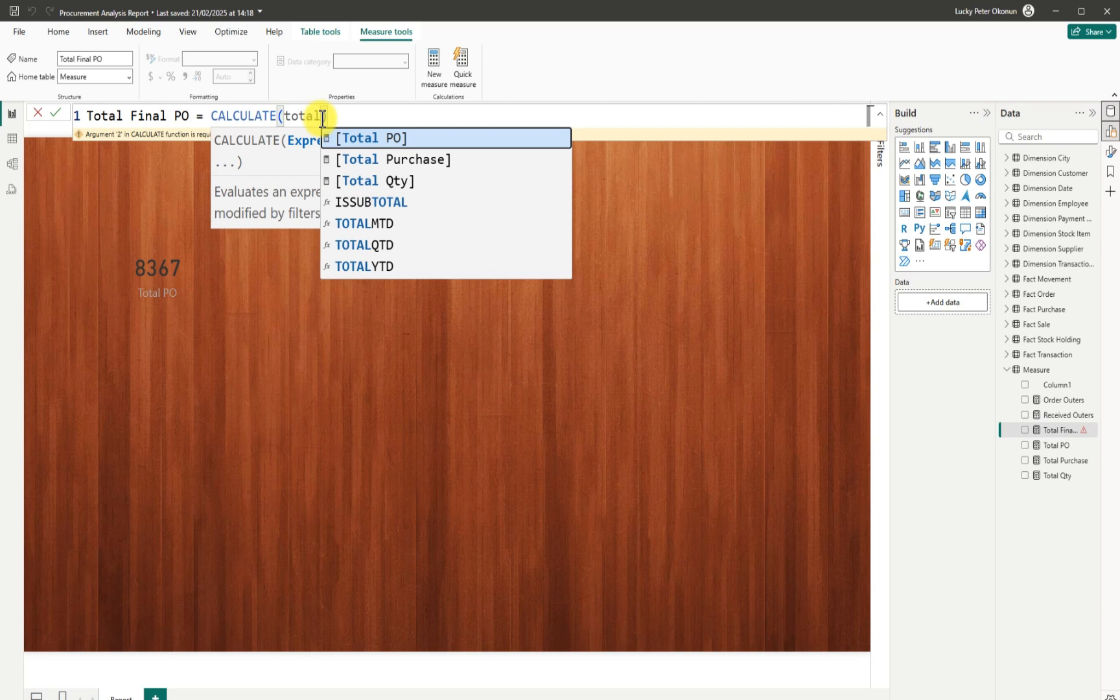
key(Tab)
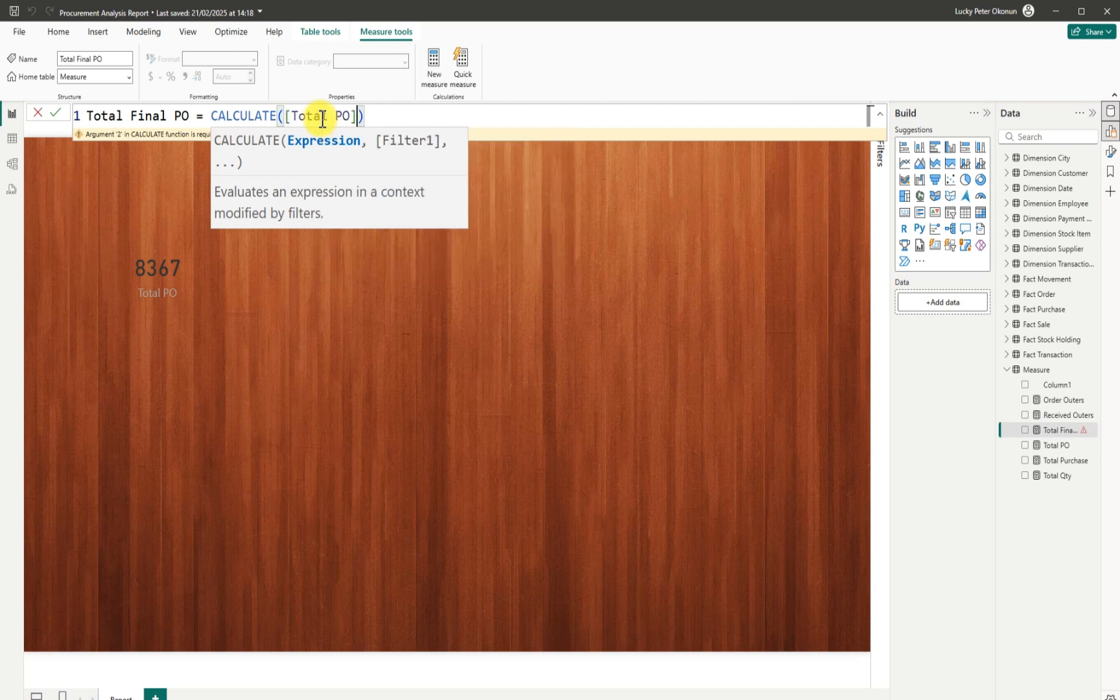
text(,)
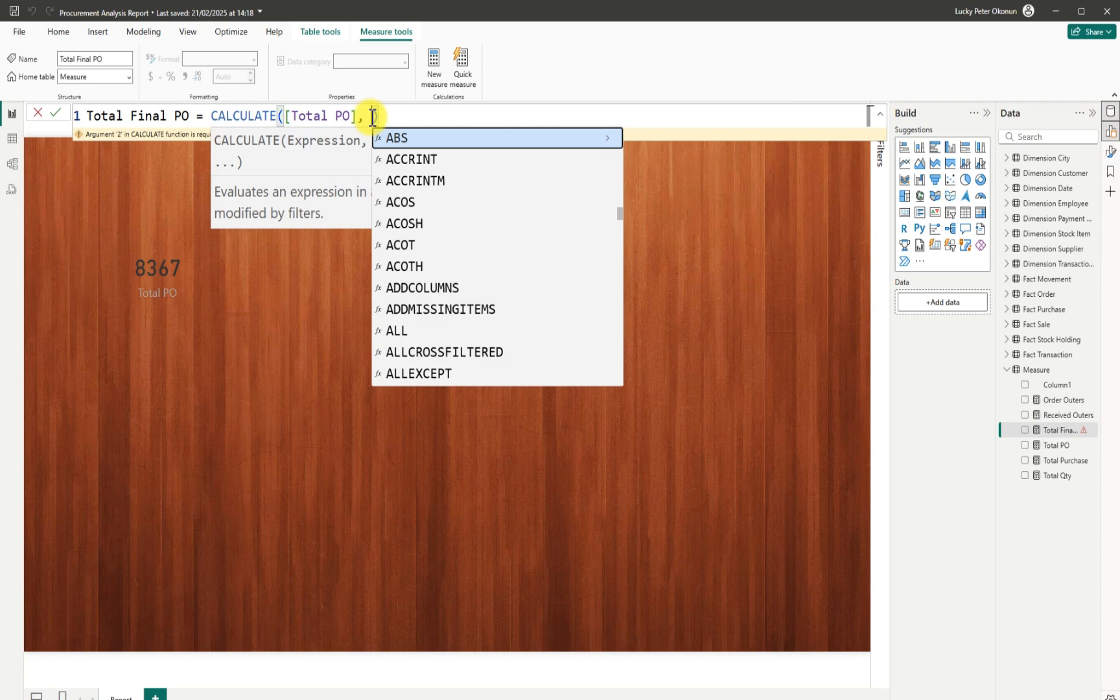
Add the filter 'Fact Purchase'[Is Order Finalized] = TRUE(), commit, and select the formula text.
text(Fact)
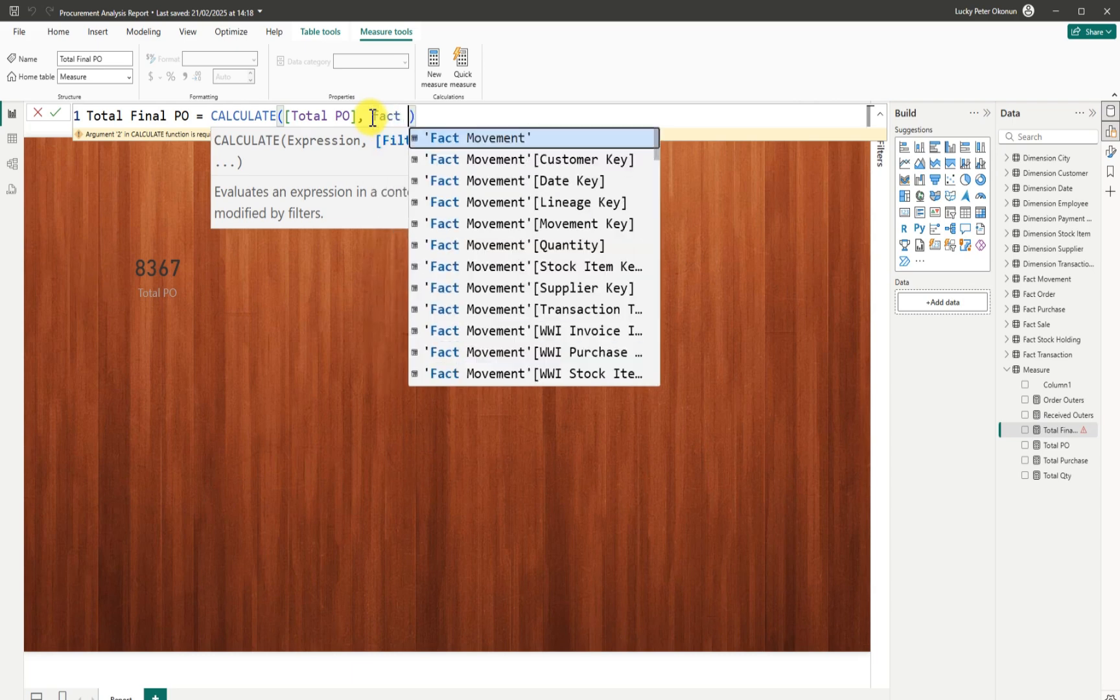
key(BackSpace)
key(BackSpace)
key(BackSpace)
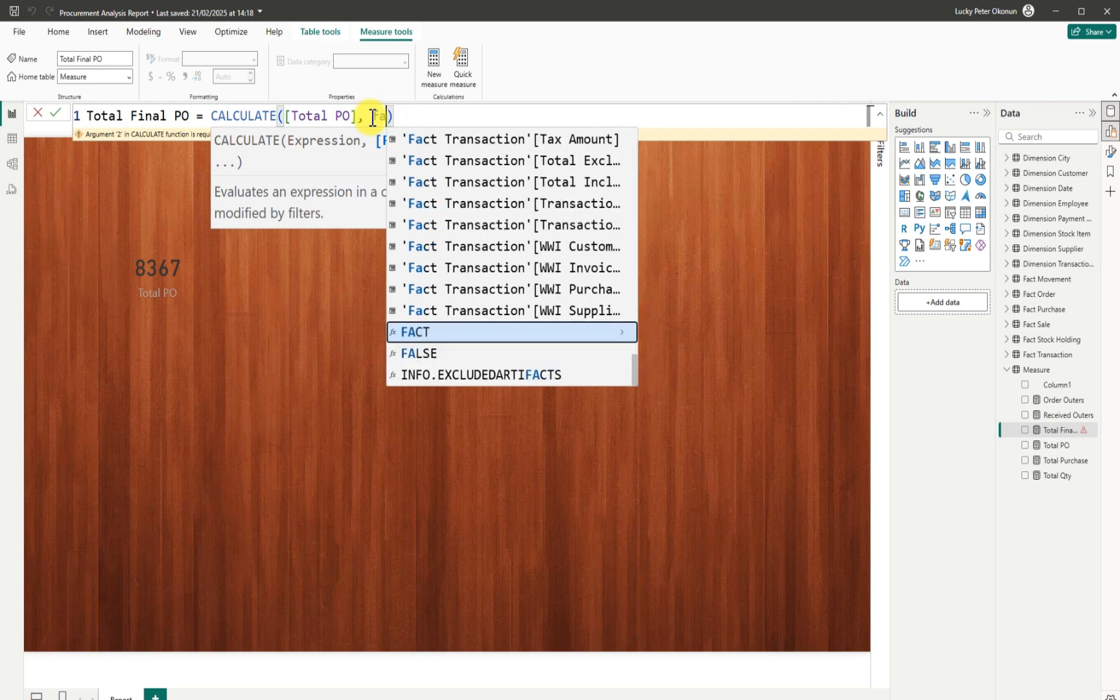
key(BackSpace)
key(BackSpace)
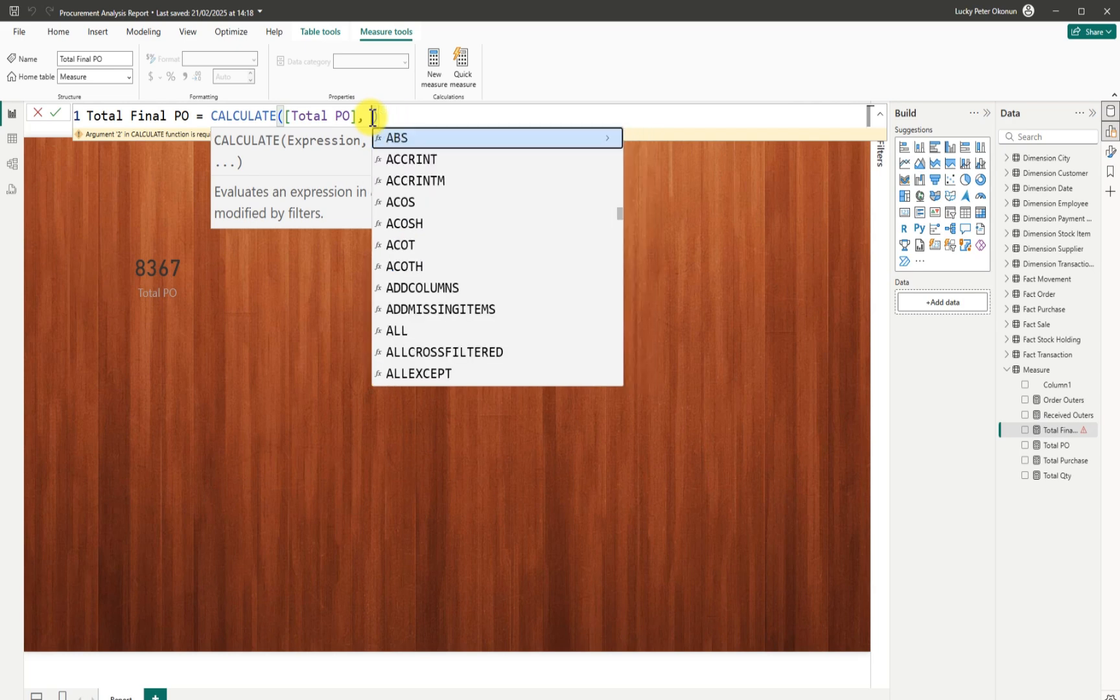
text(order)
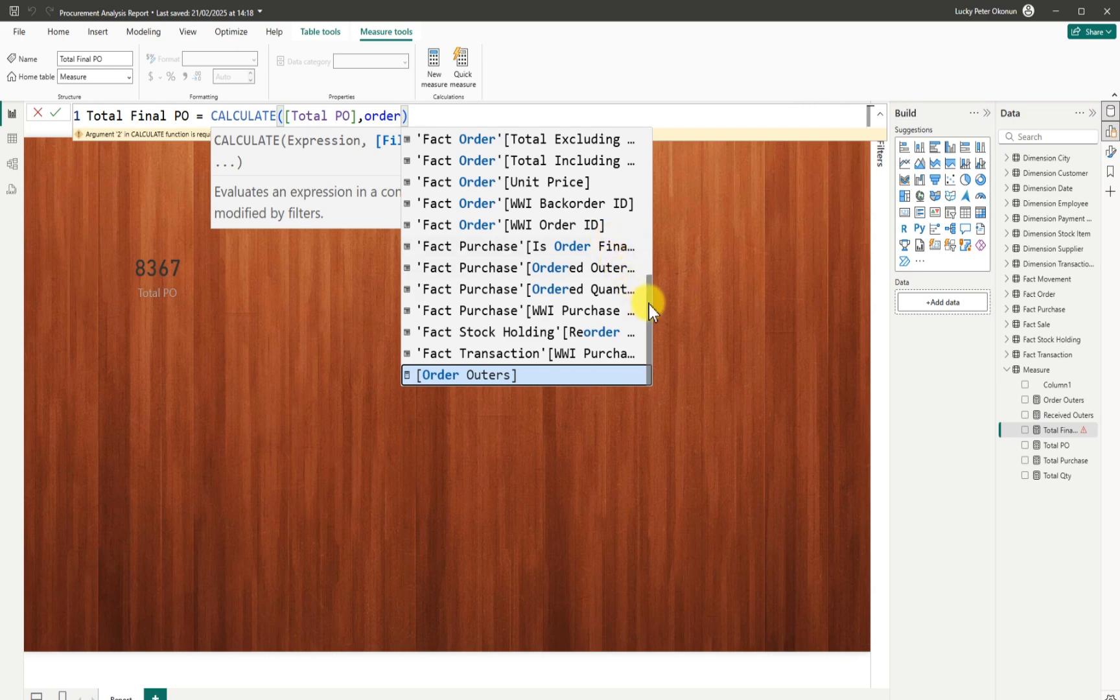
drag(648, 305, 649, 318)
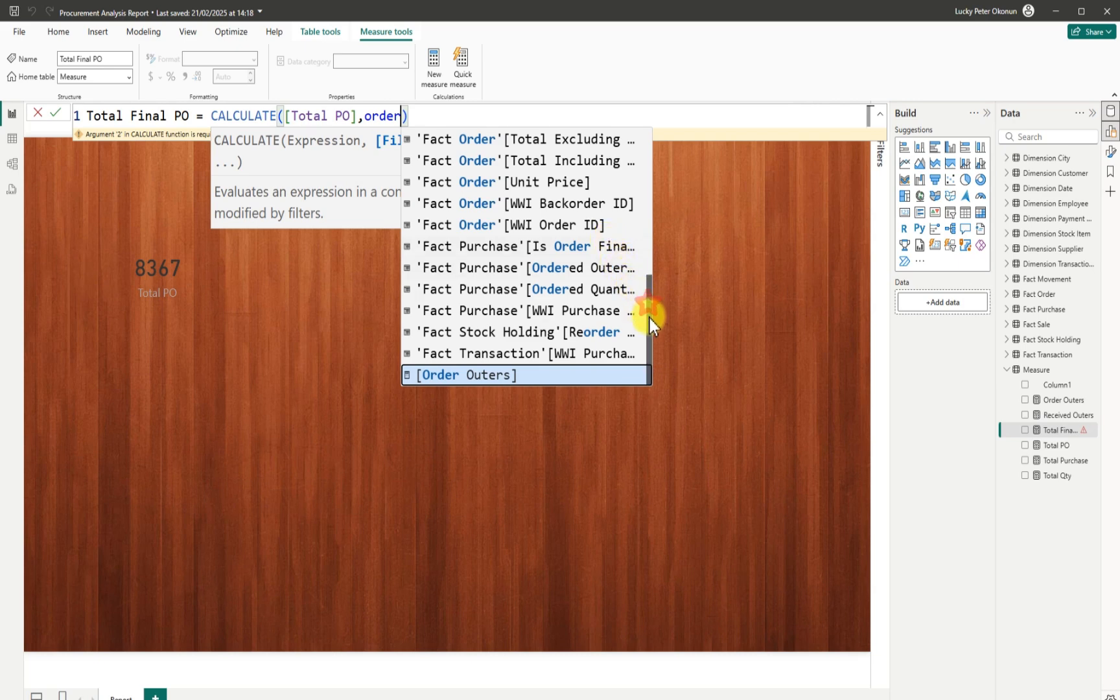
click(570, 246)
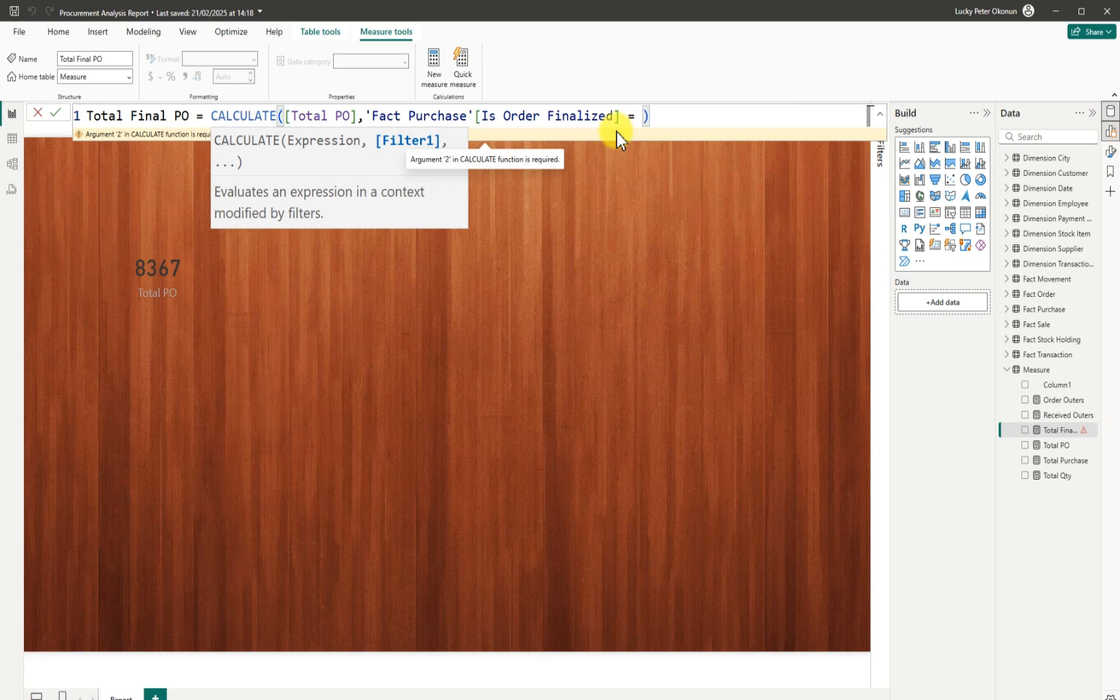
text(= TR)
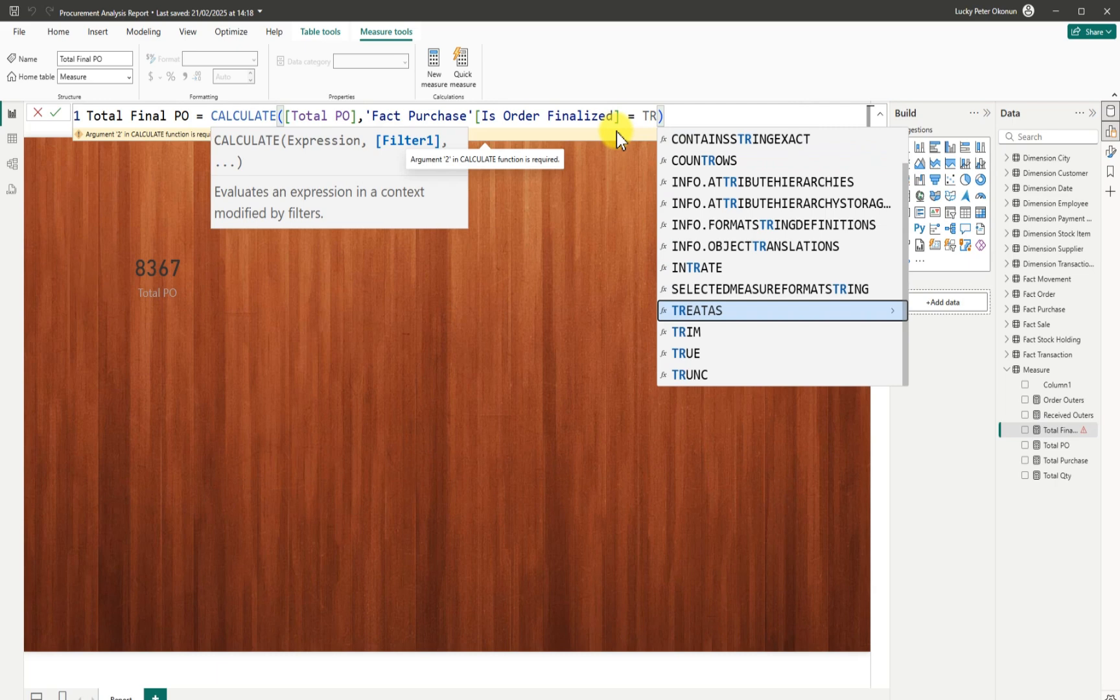
text(U)
key(Tab)
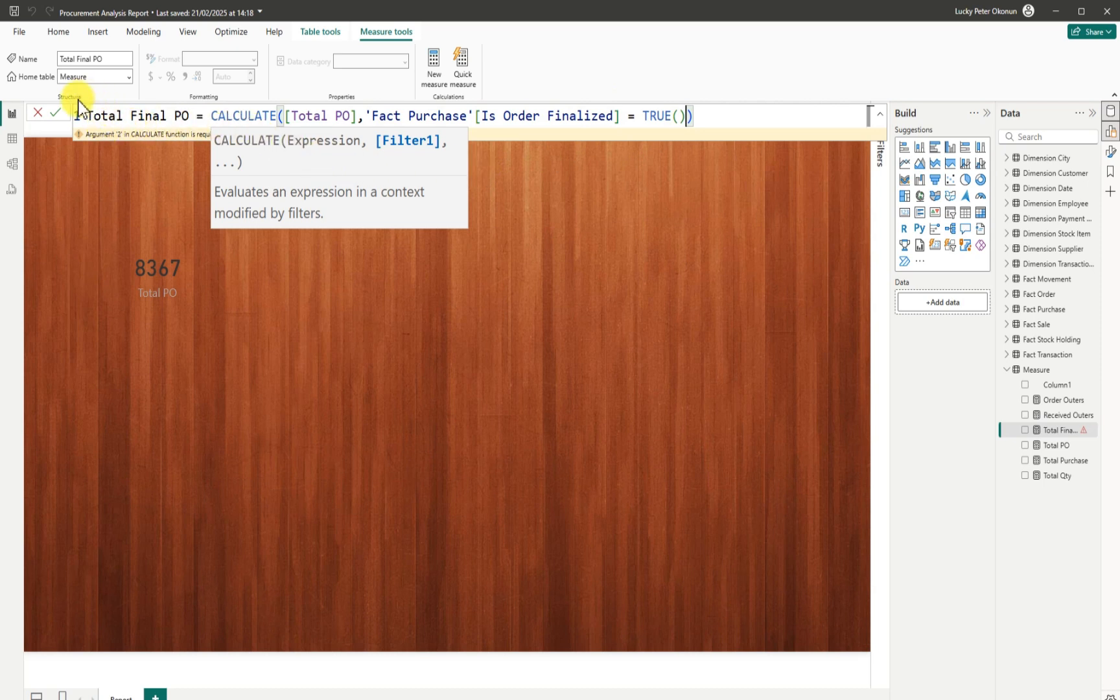
click(57, 114)
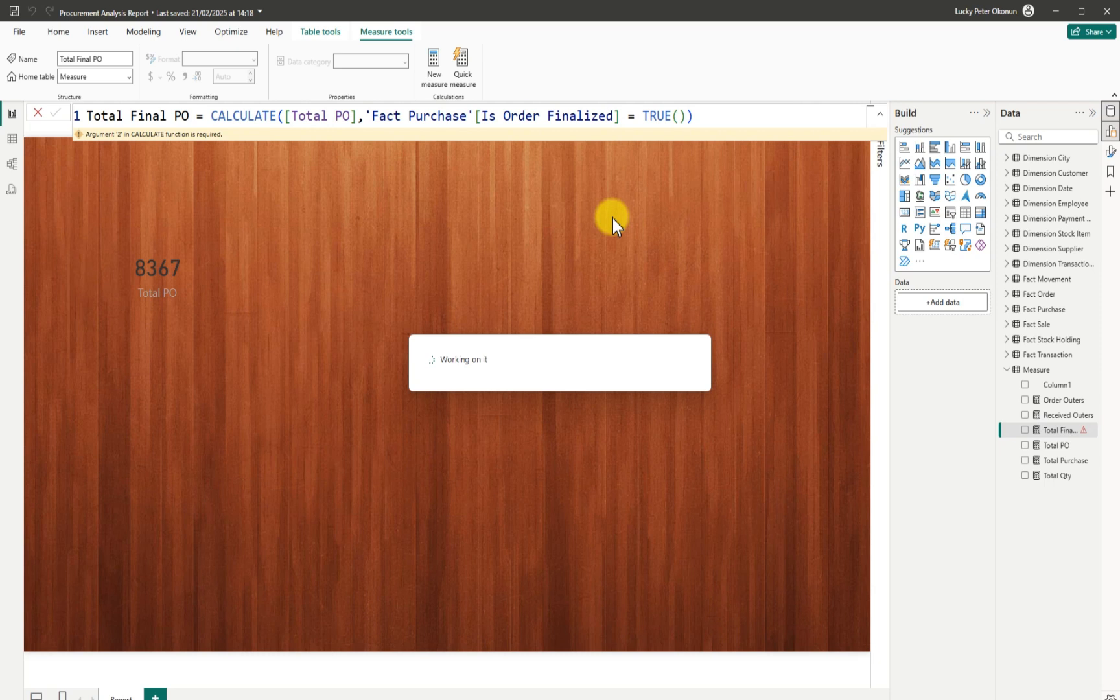
drag(692, 115, 89, 120)
key(ctrl+c)
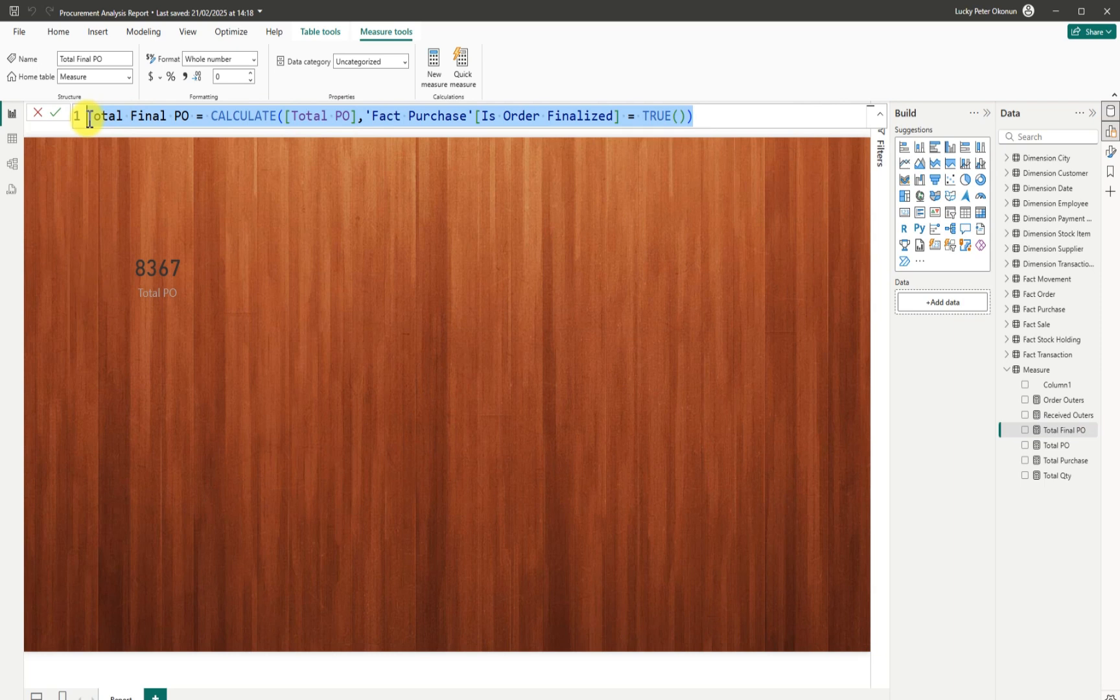
Create a new measure and paste in the copied Total Final PO formula.
click(432, 59)
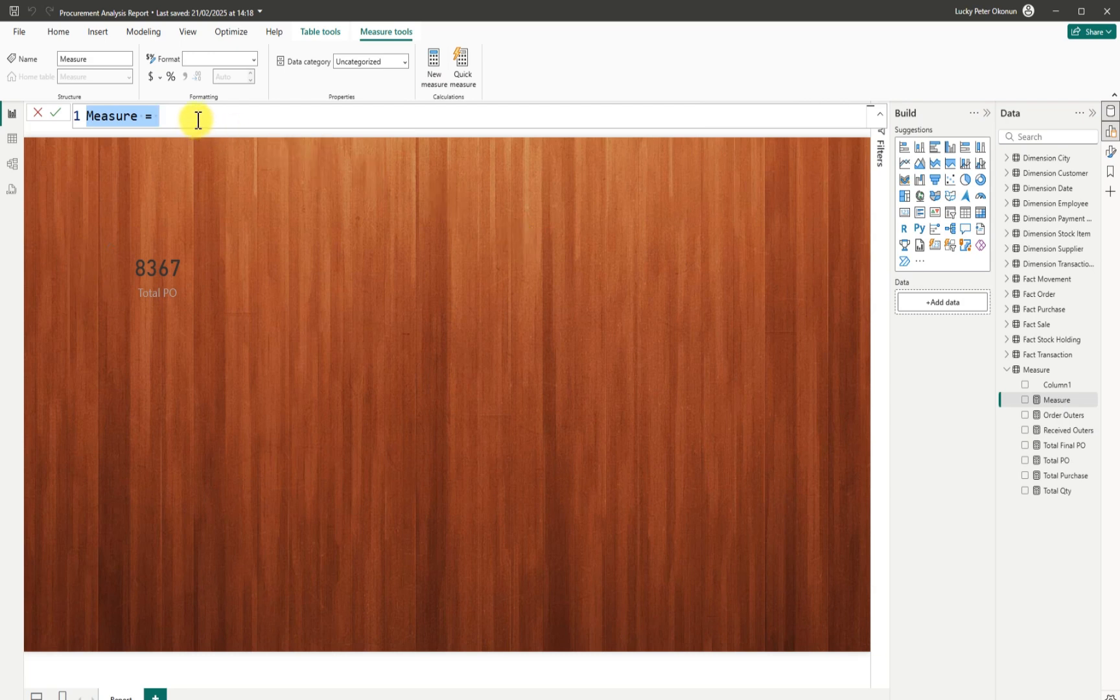
key(BackSpace)
key(ctrl+v)
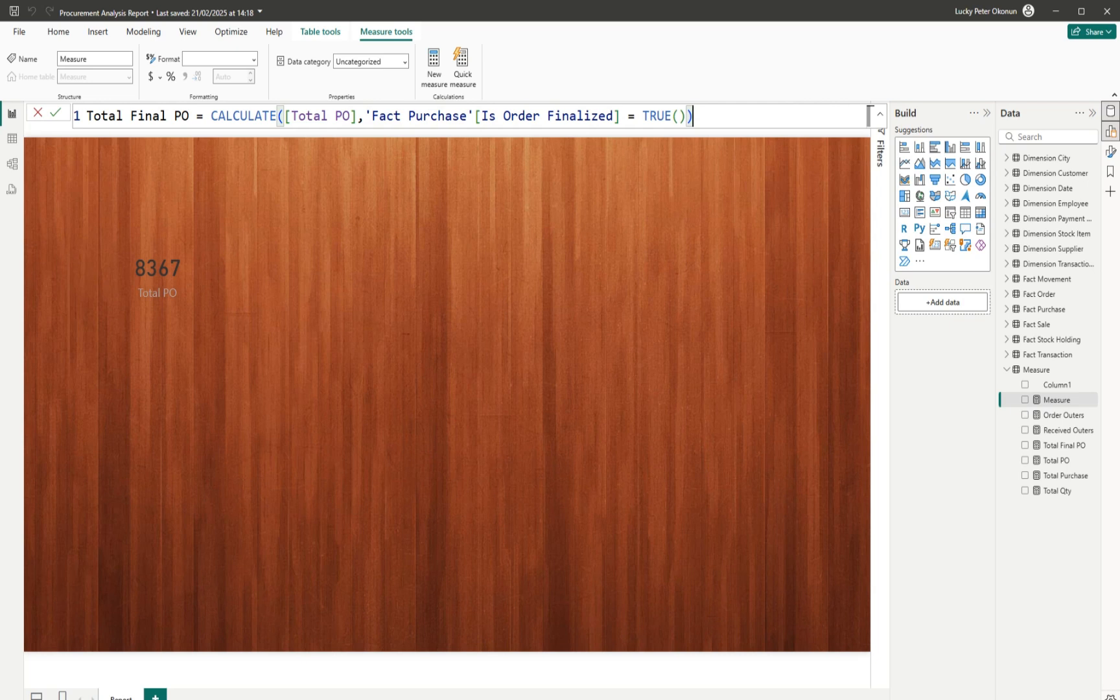
key(Return)
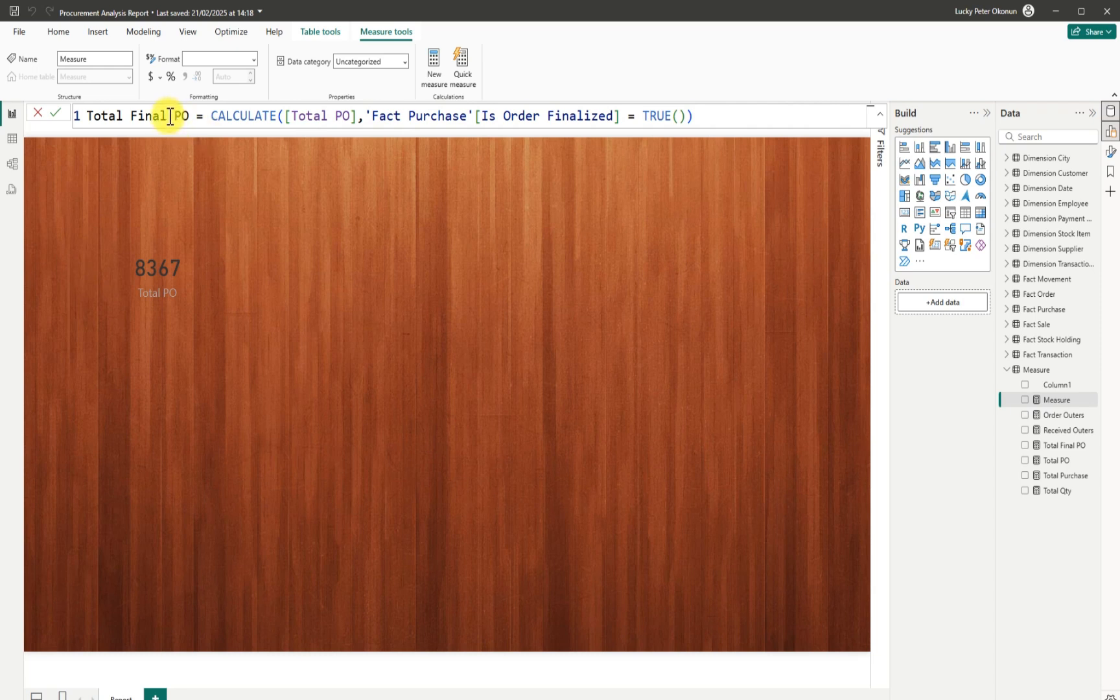
Rename it Total Non Final PO, change TRUE() to FALSE(), and commit.
drag(168, 116, 133, 116)
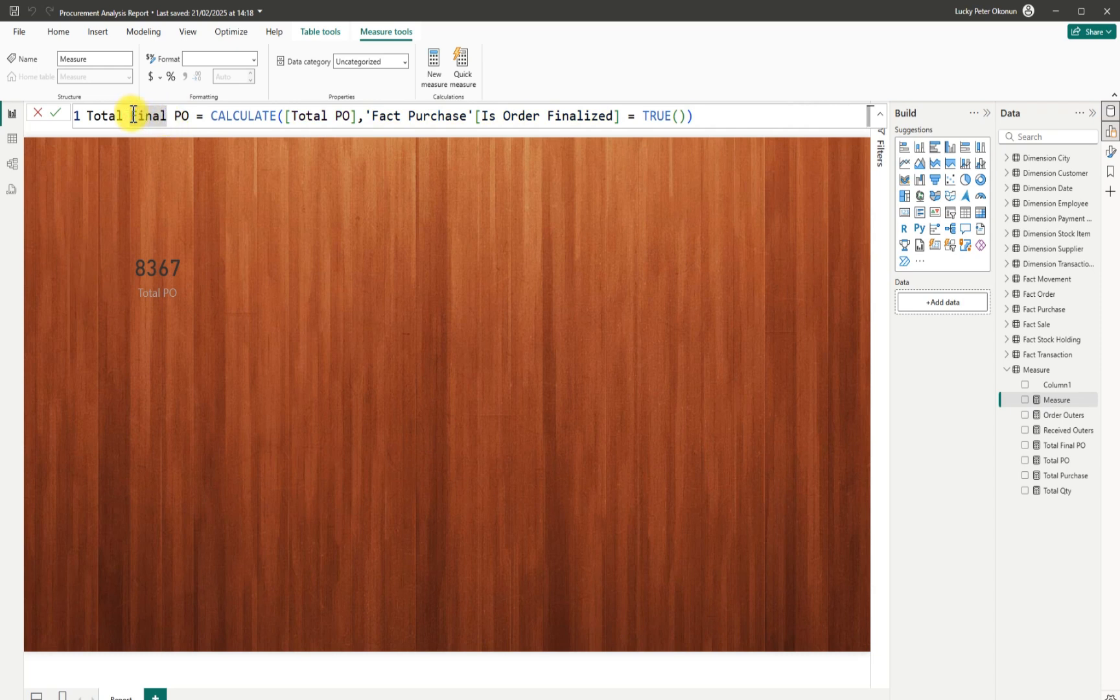
text(NO)
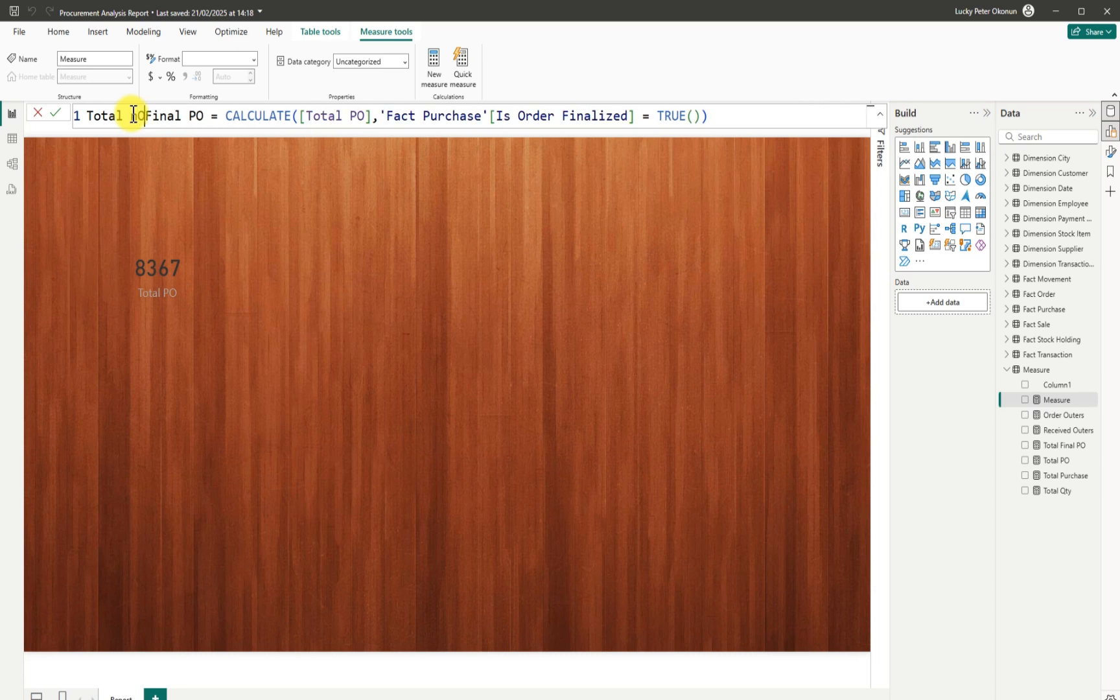
key(BackSpace)
key(BackSpace)
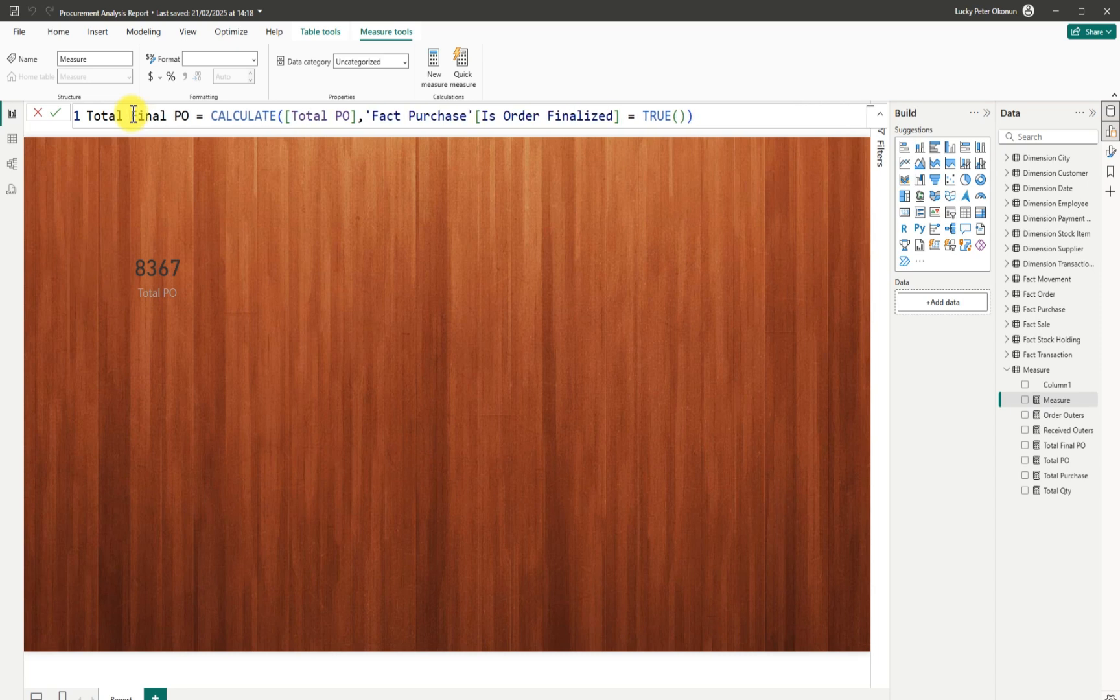
text(No)
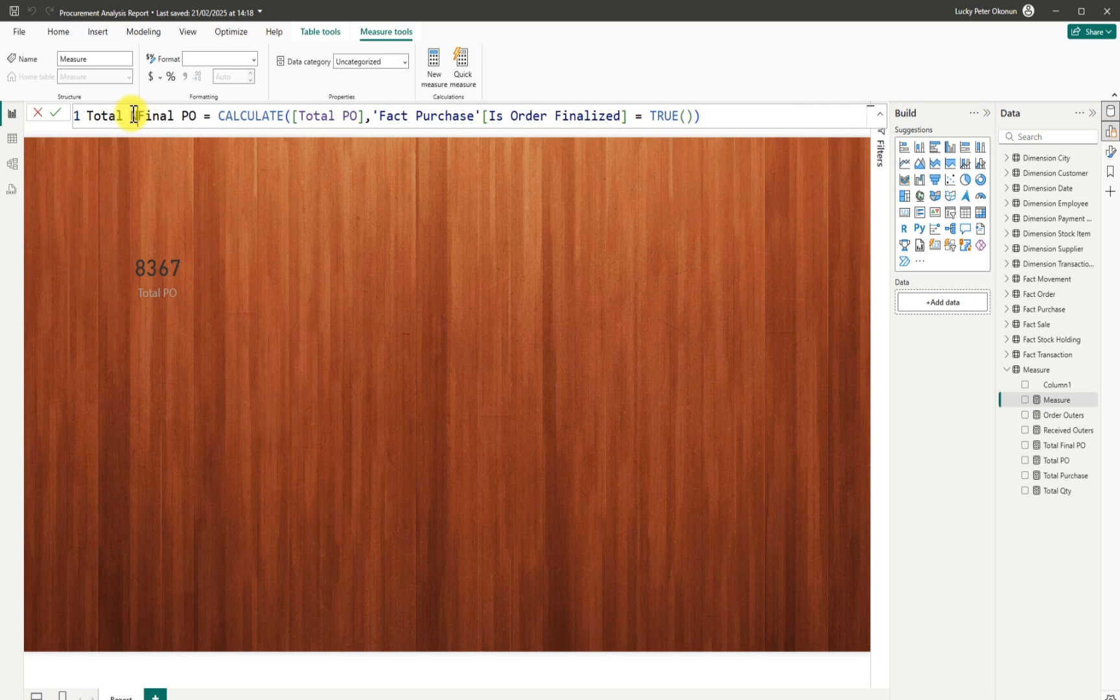
text(n)
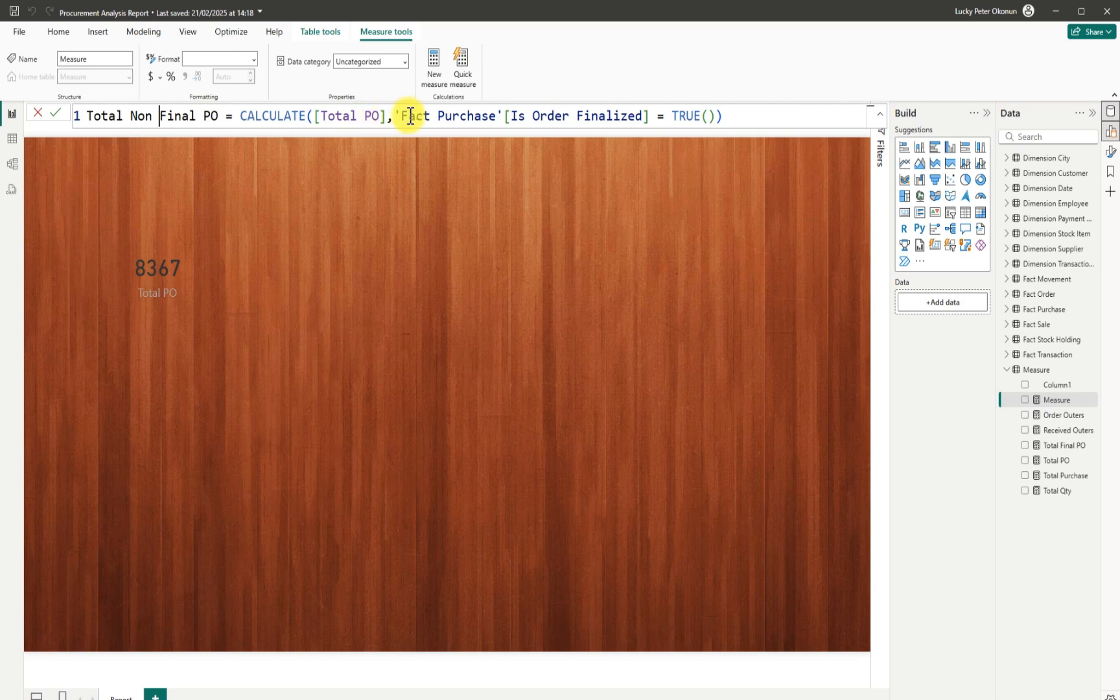
click(701, 116)
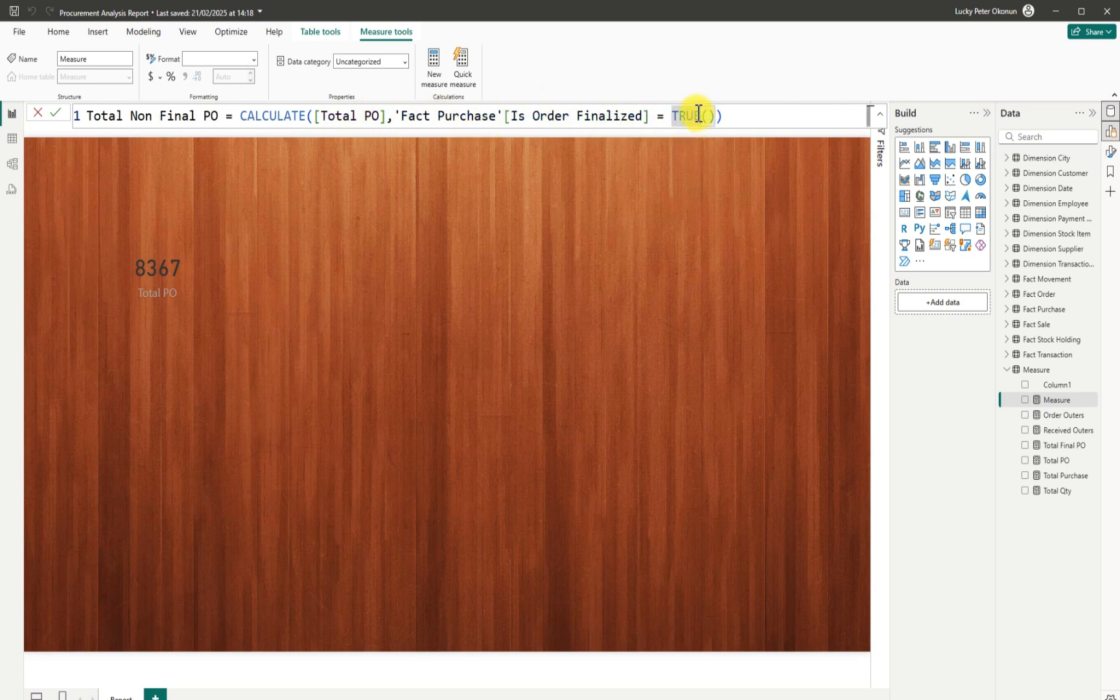
key(BackSpace)
key(BackSpace)
key(BackSpace)
key(BackSpace)
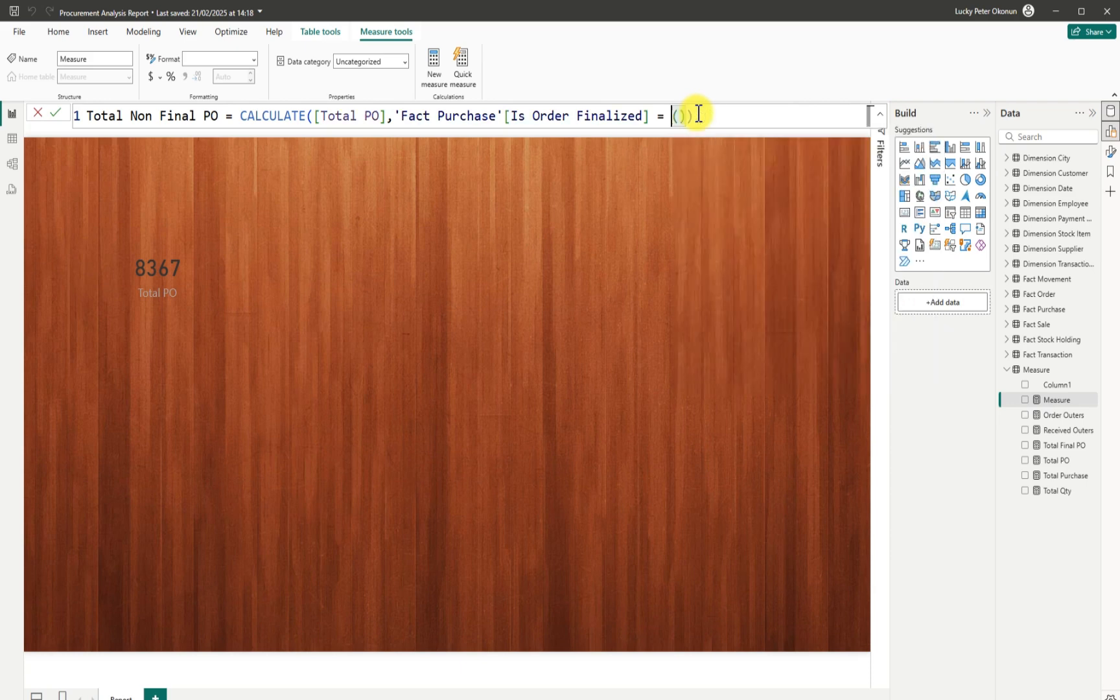
text(FAL)
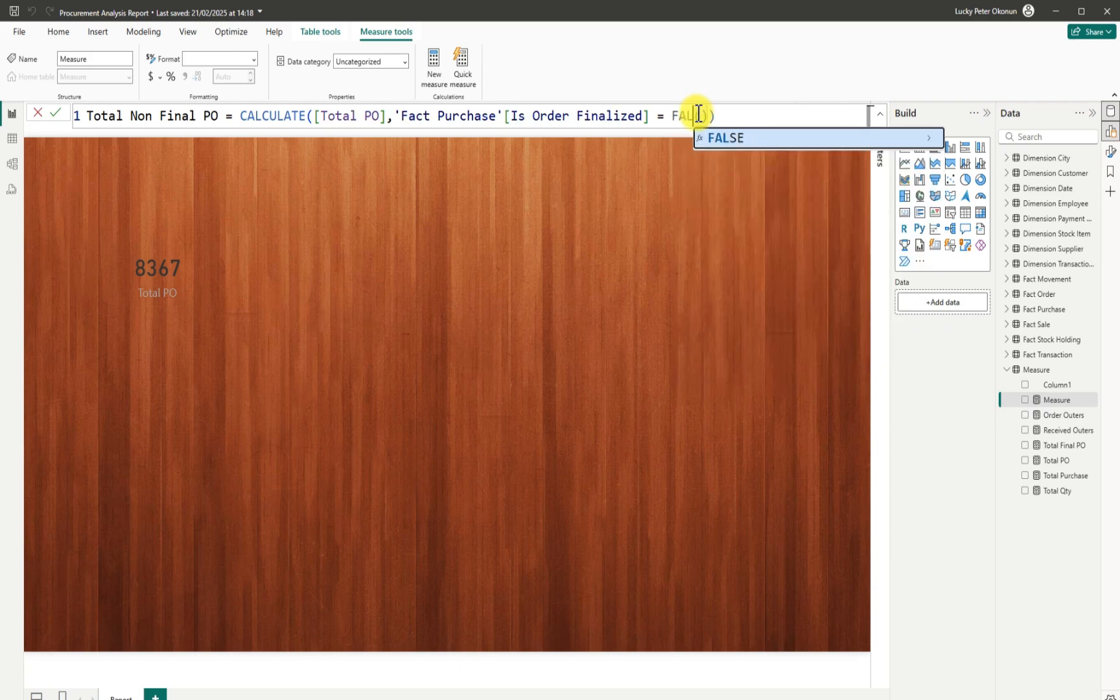
key(Tab)
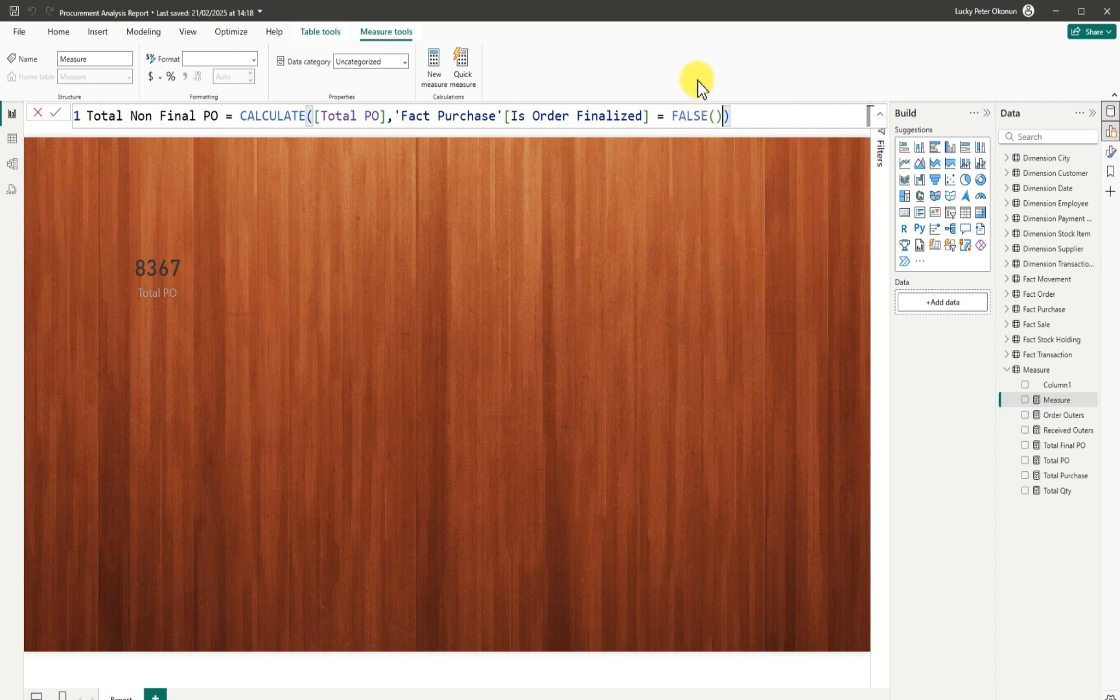
click(56, 112)
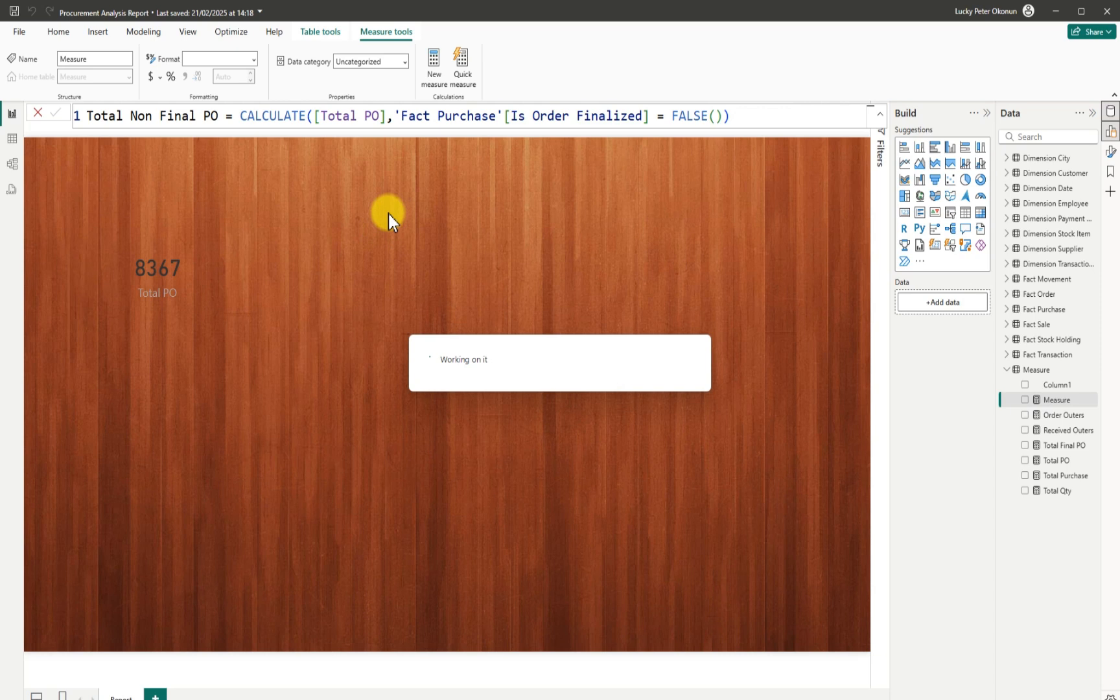
Delete the placeholder Column1 field from the Measure table and confirm the deletion.
click(1095, 387)
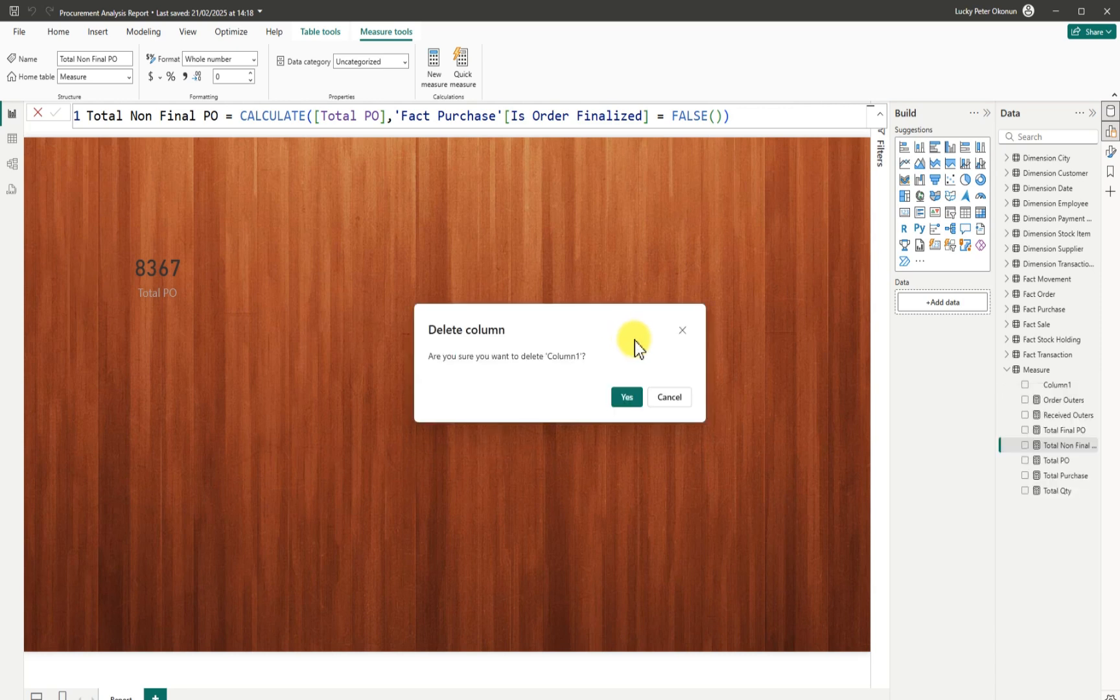
click(625, 397)
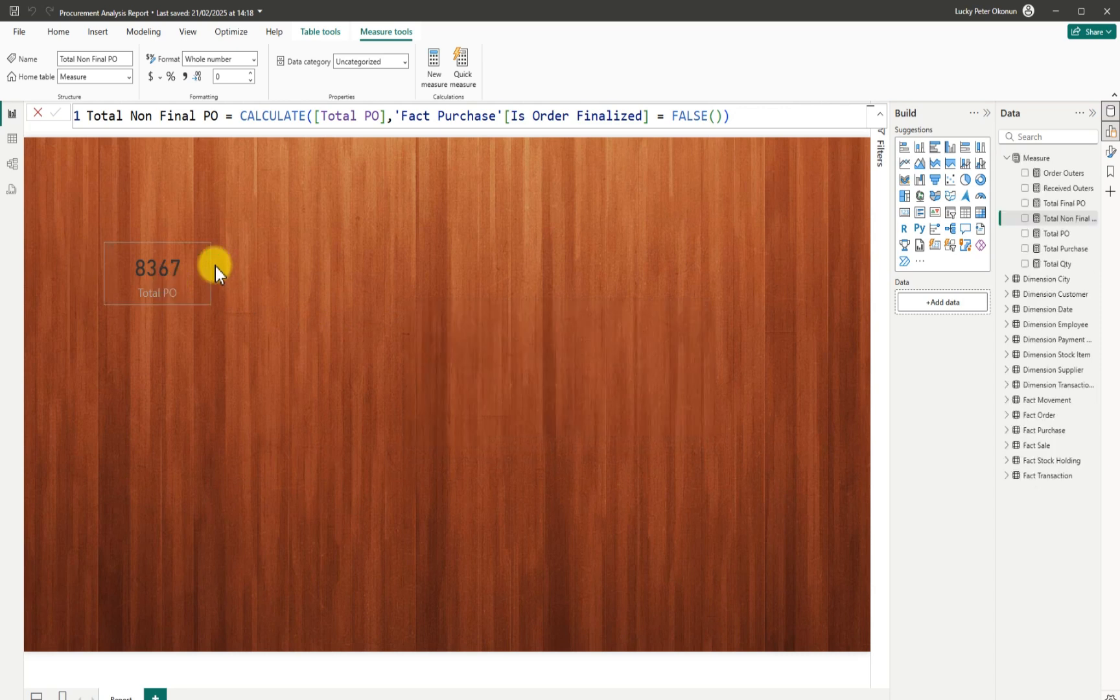
In the Total PO card's format settings, switch the category label off and the visual title on.
click(164, 271)
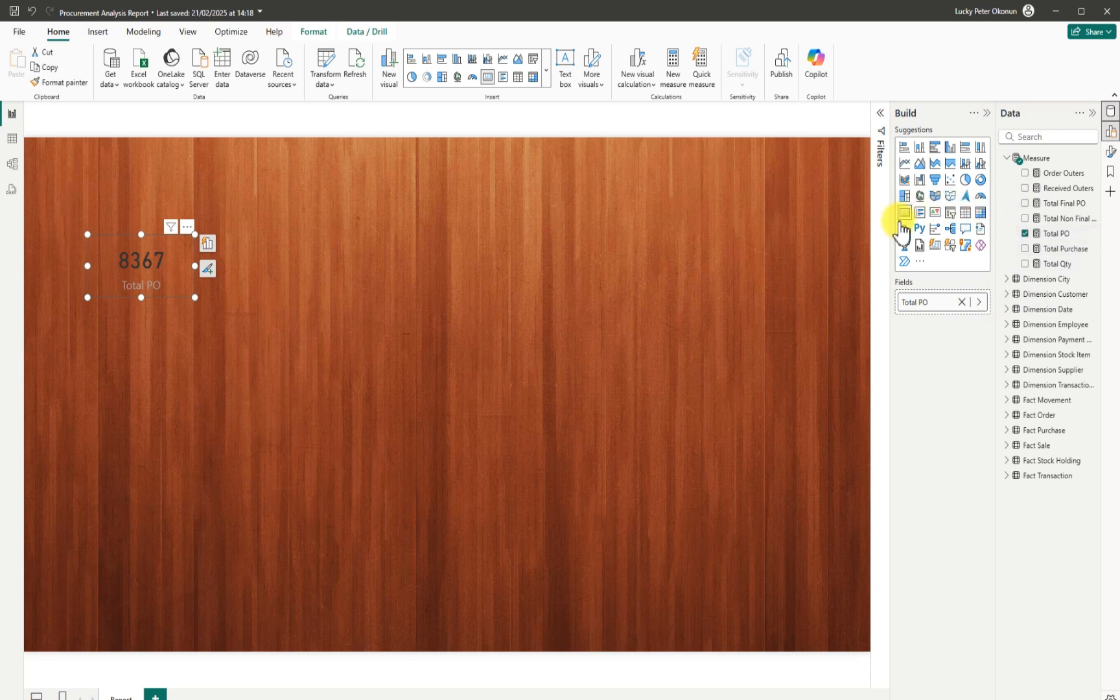
click(188, 228)
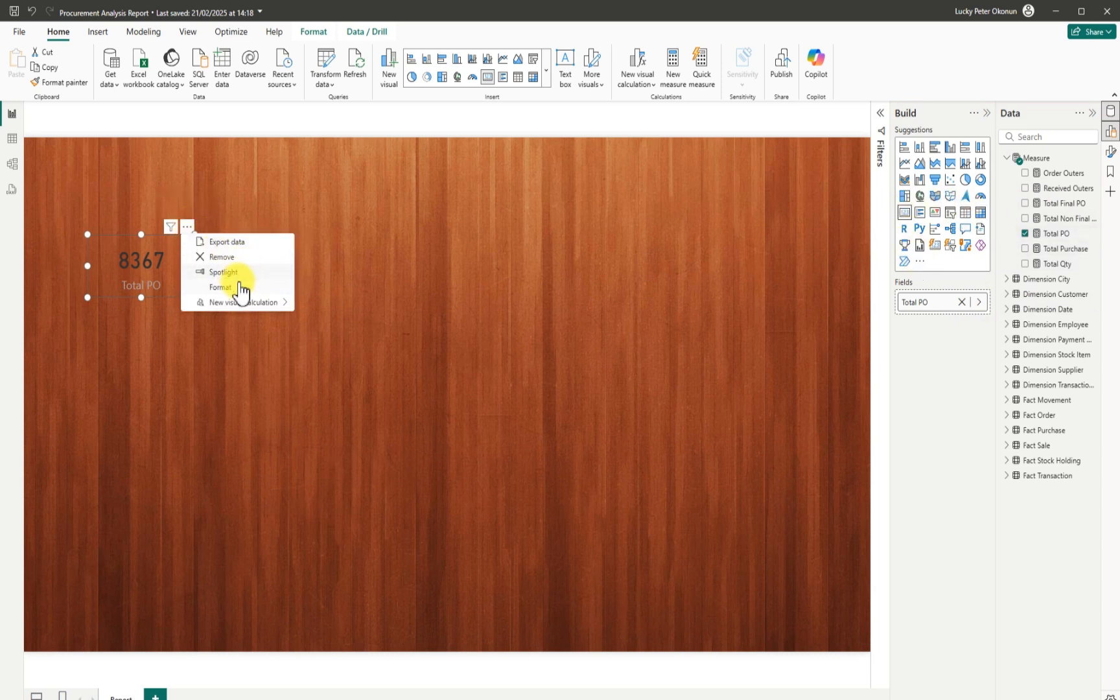
click(228, 287)
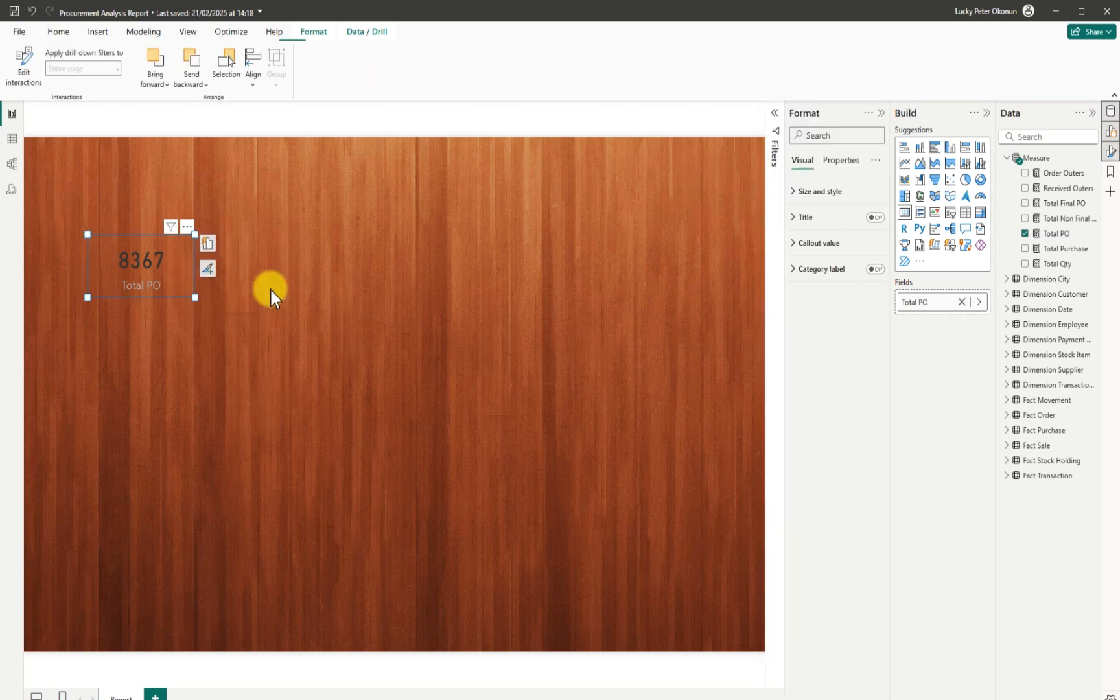
click(795, 192)
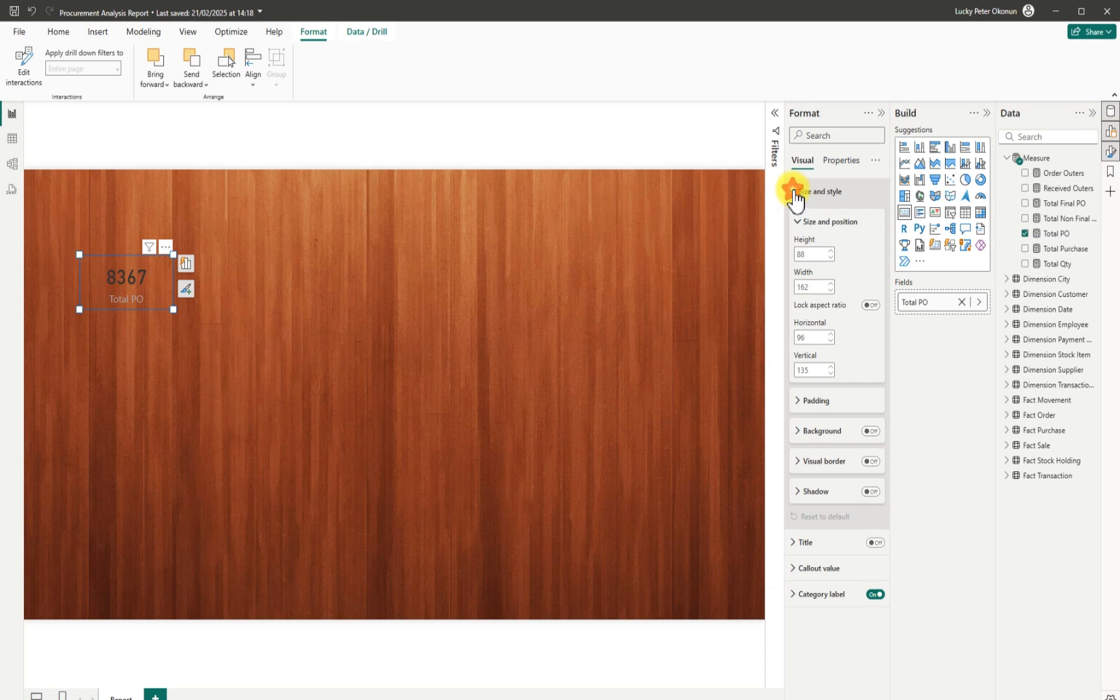
click(793, 192)
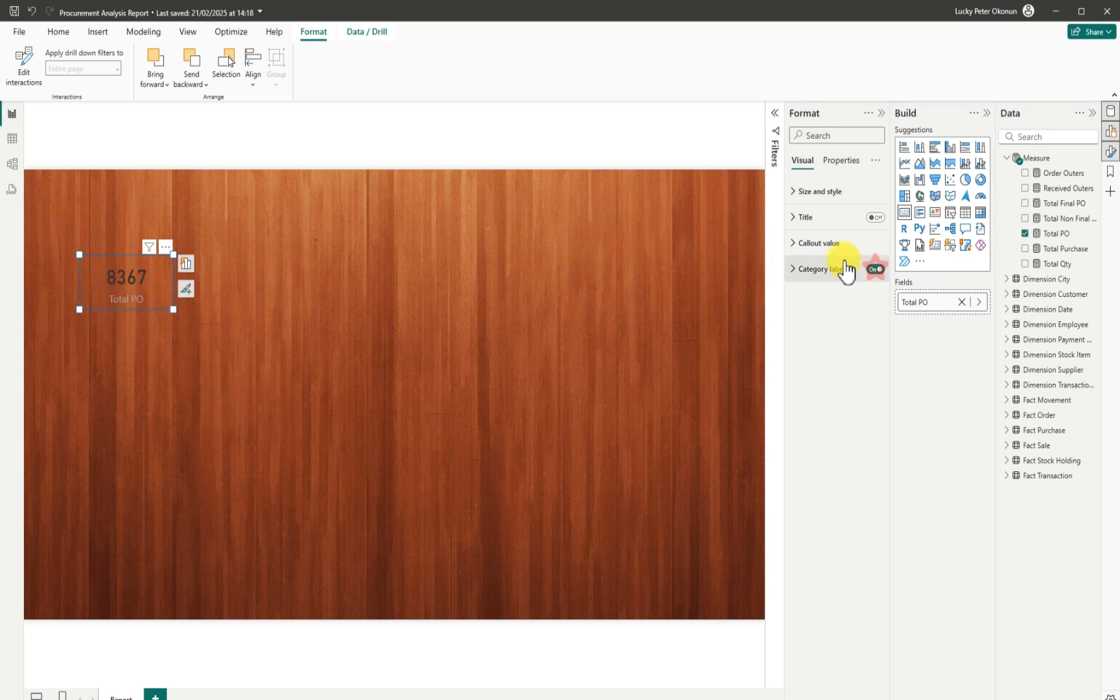
click(874, 269)
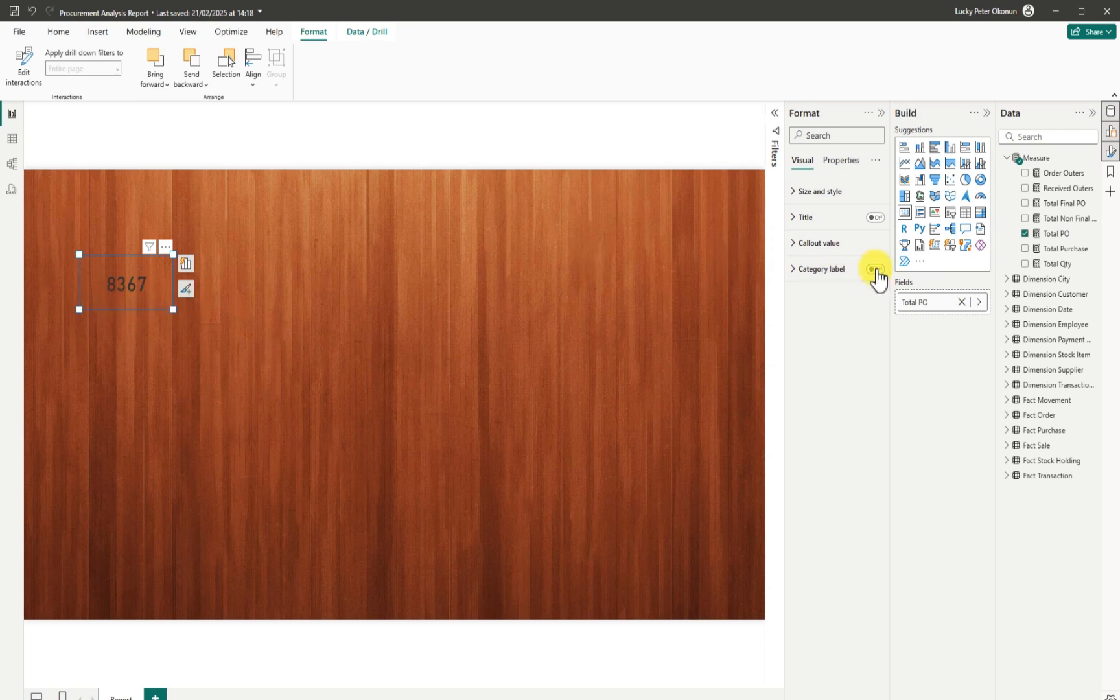
click(874, 217)
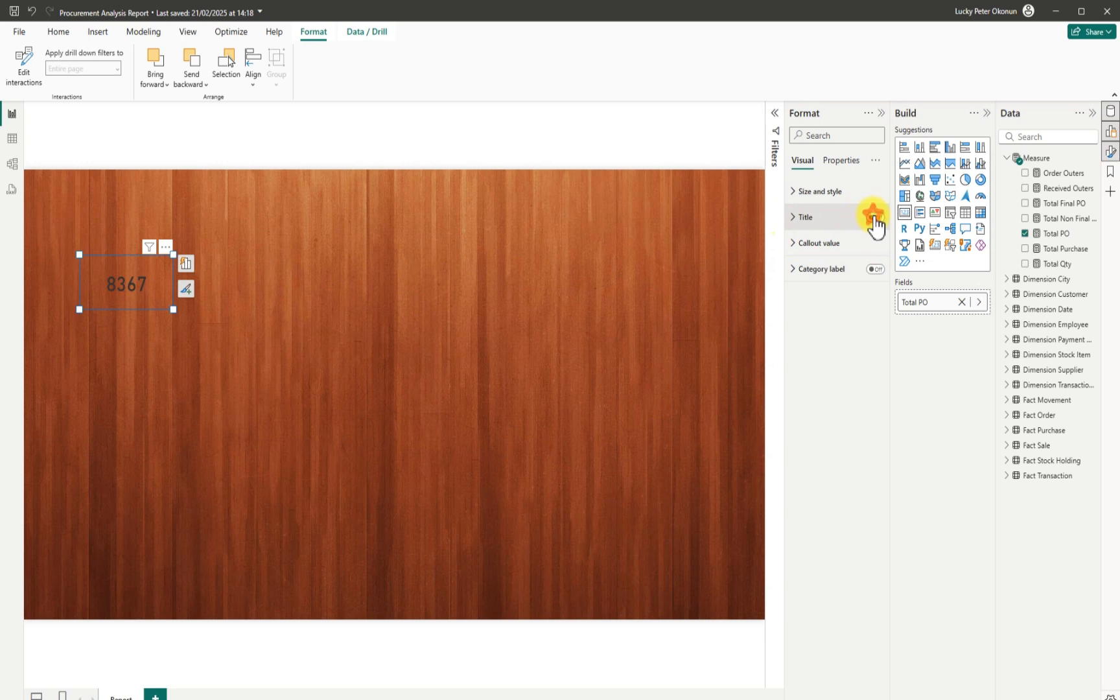
Enter 'Total PO' as the card's title text.
click(795, 226)
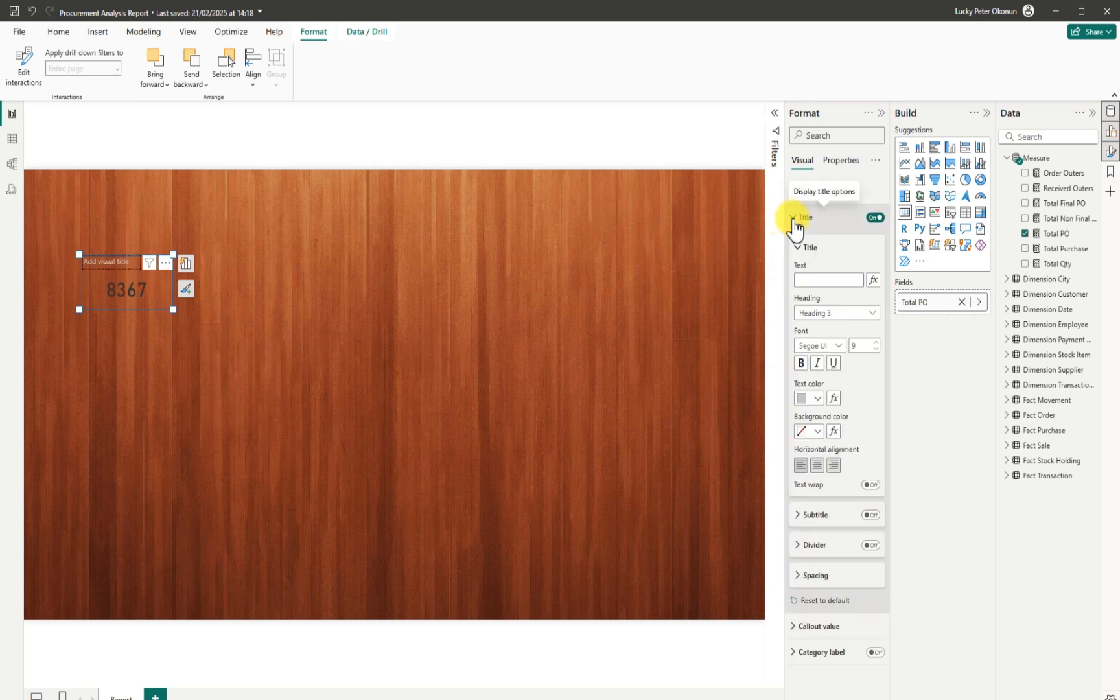
click(816, 278)
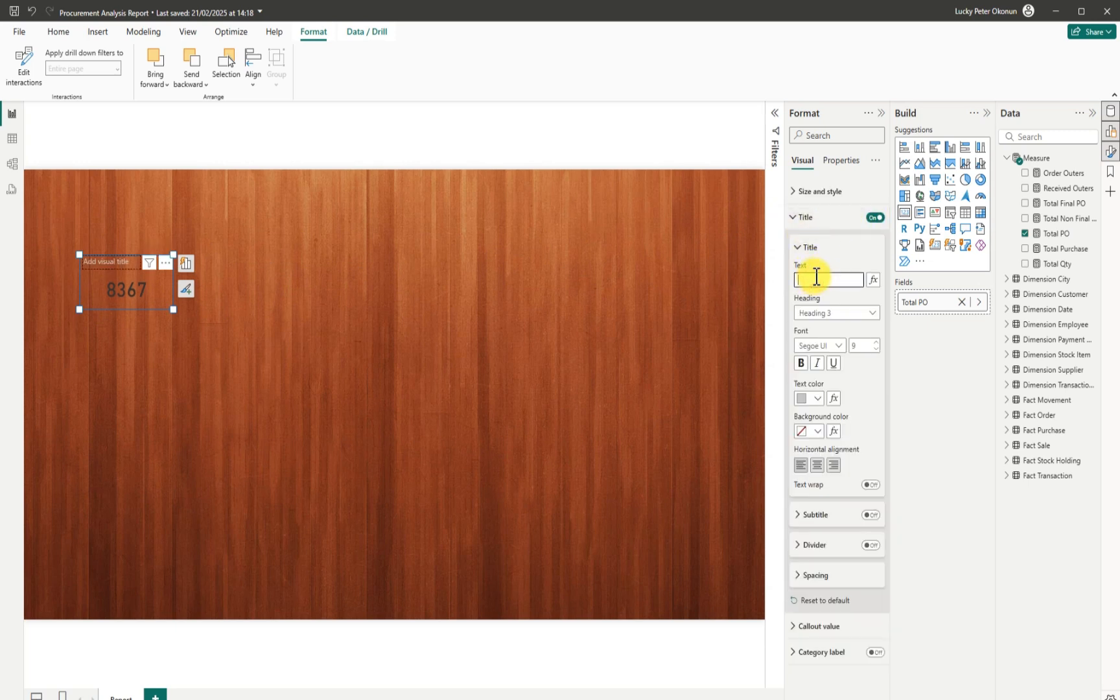
text(tOTA)
key(BackSpace)
text(Total PO)
Centre the title and make it white Segoe UI Bold at size 10.
click(816, 465)
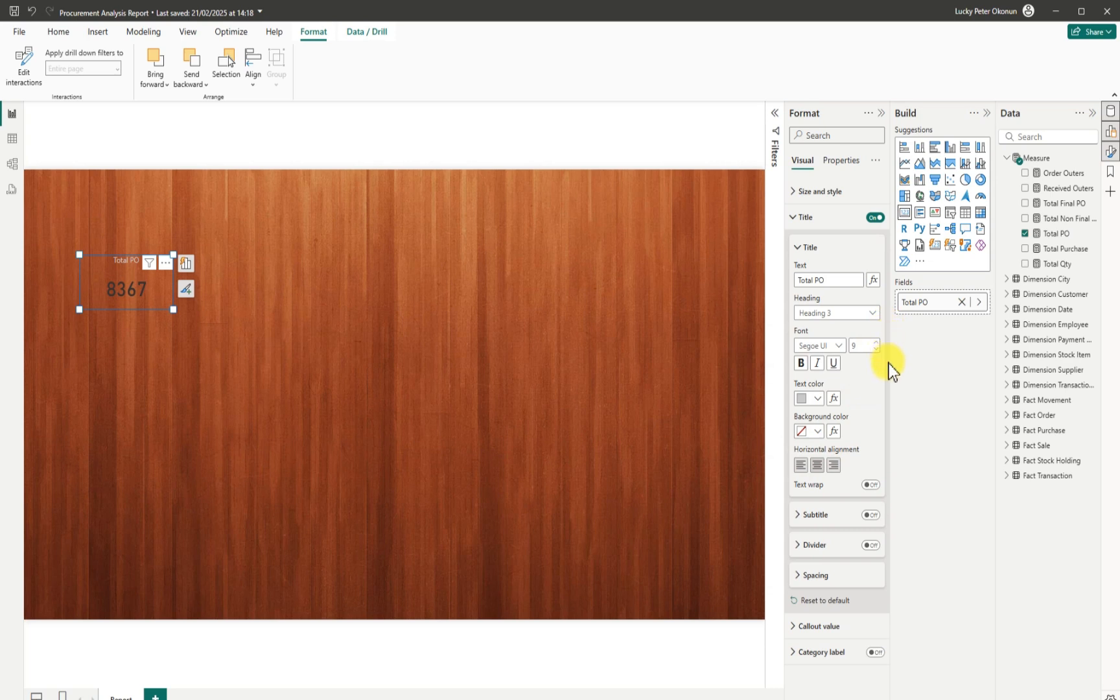
click(818, 401)
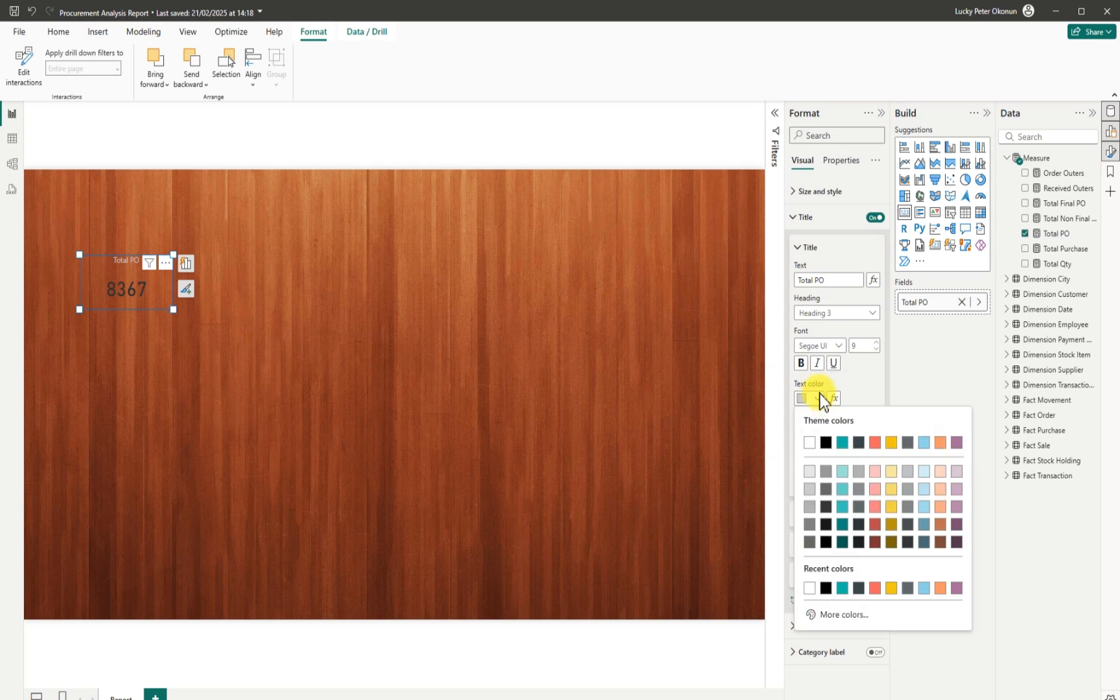
click(809, 440)
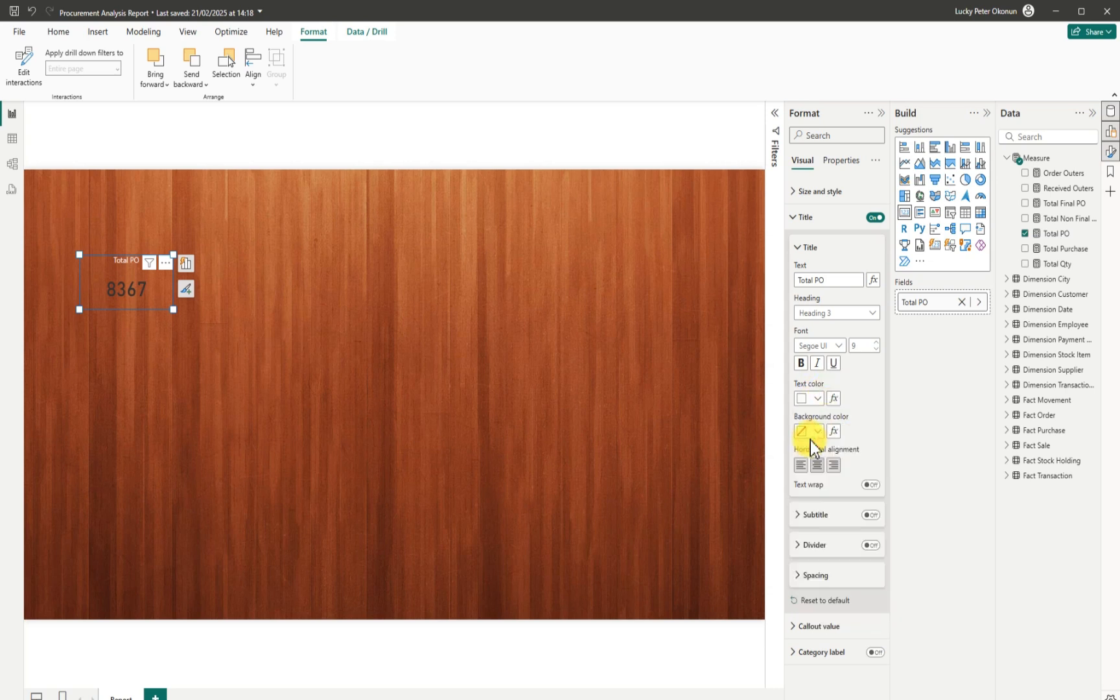
click(839, 346)
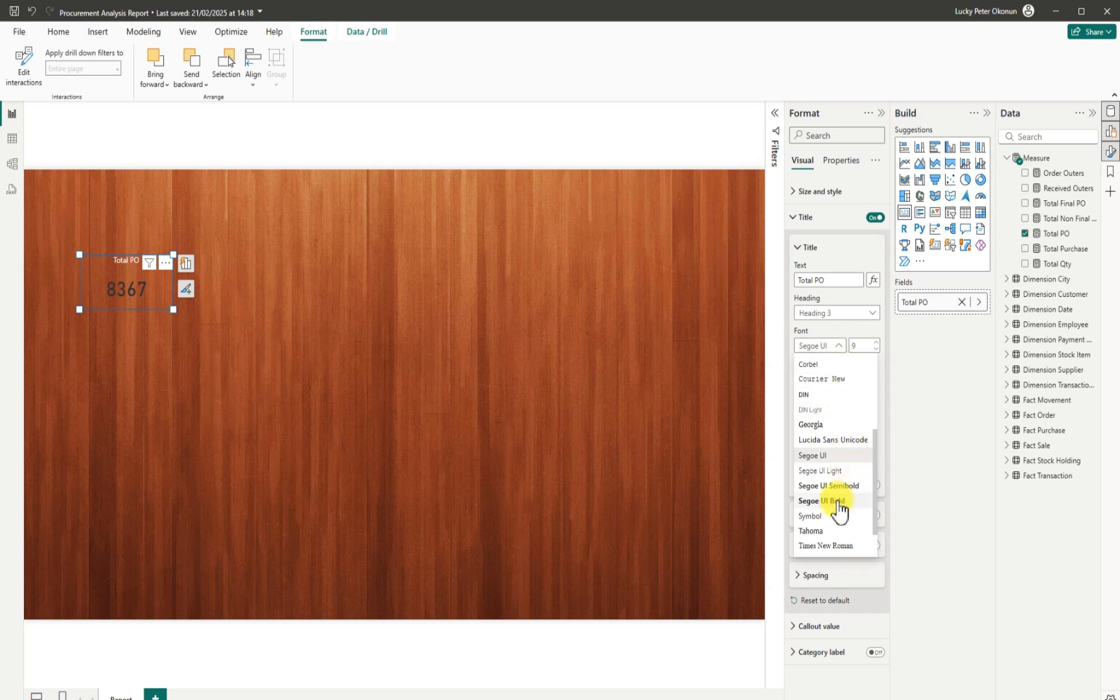
click(832, 503)
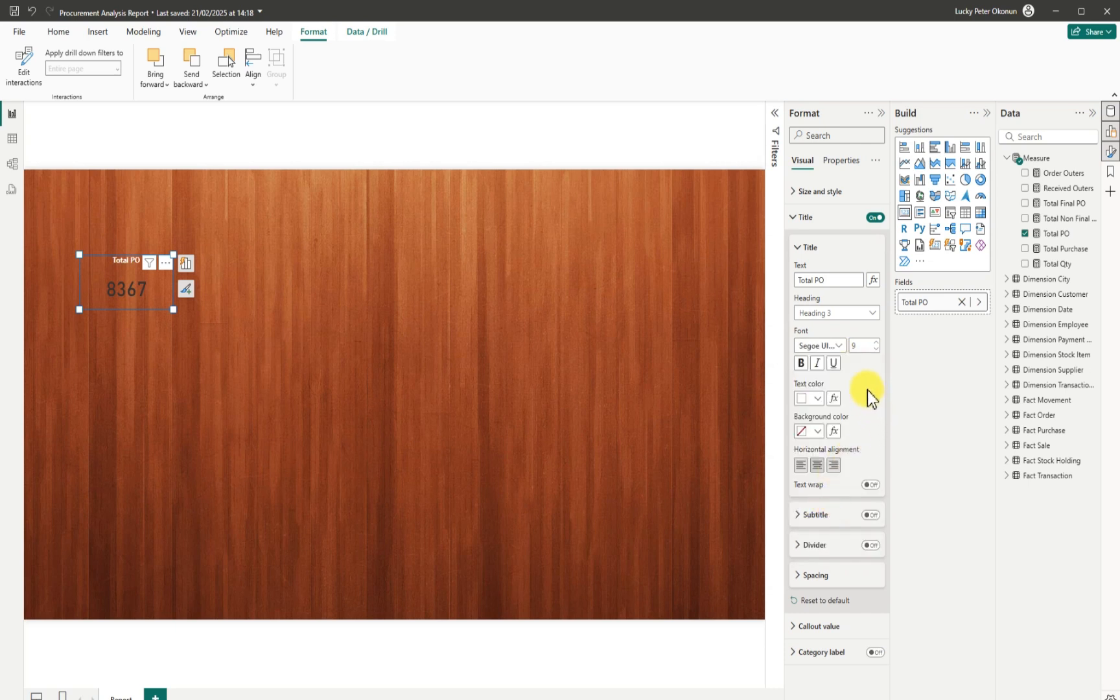
click(875, 341)
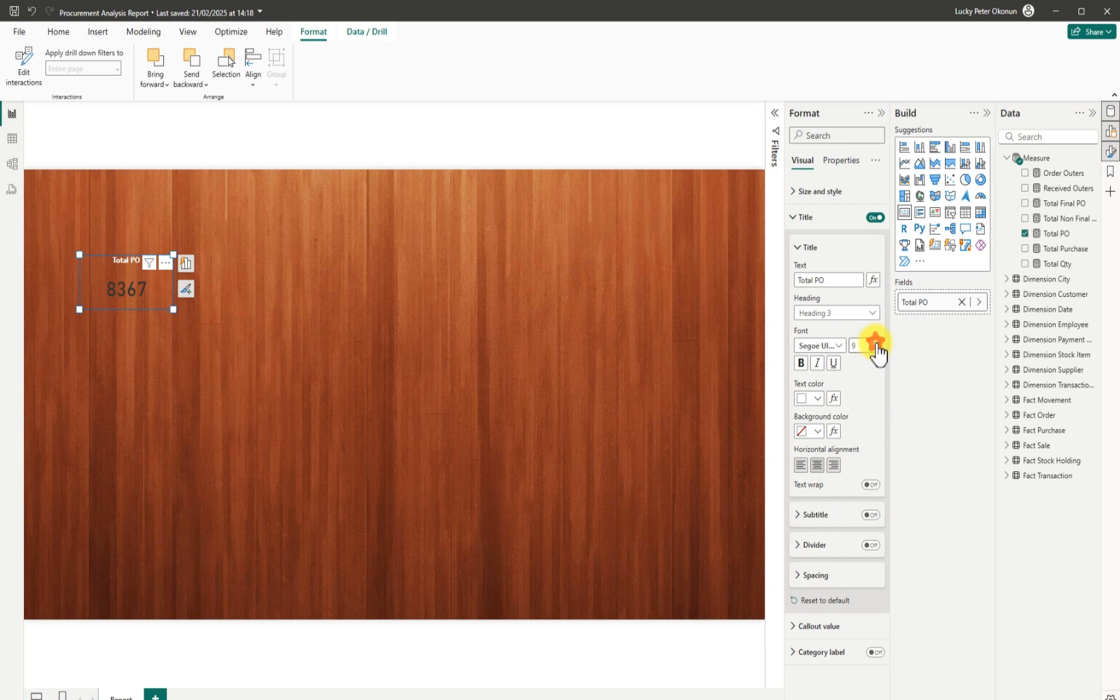
click(889, 383)
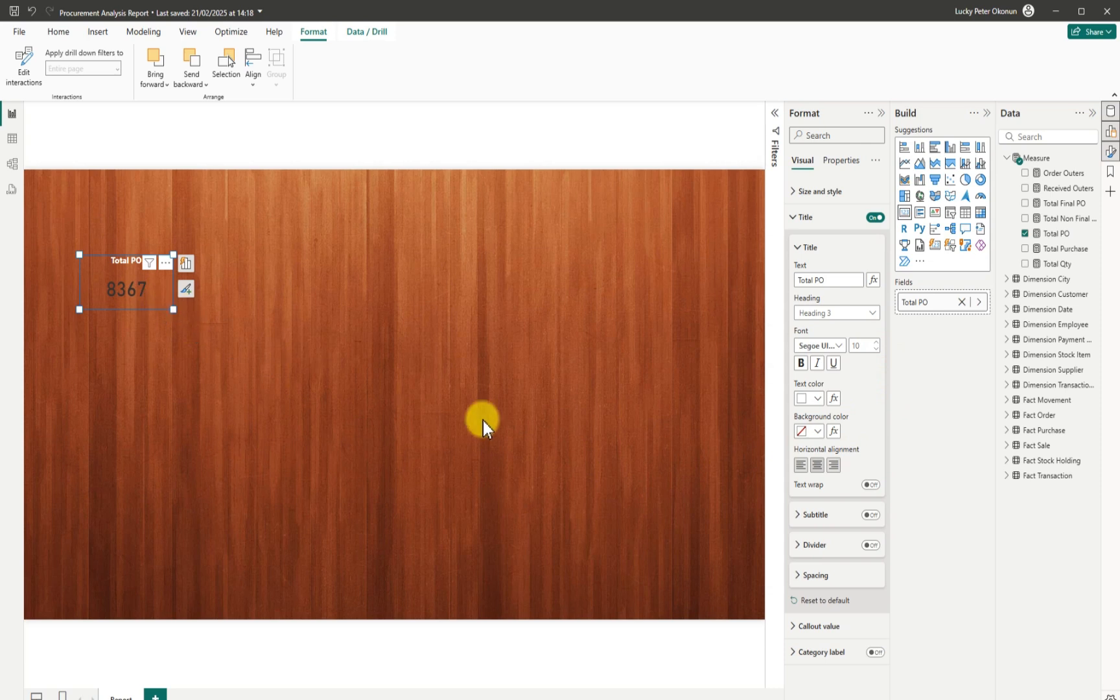
In the callout value settings, try a custom reddish-pink colour for the 8367 value.
click(796, 625)
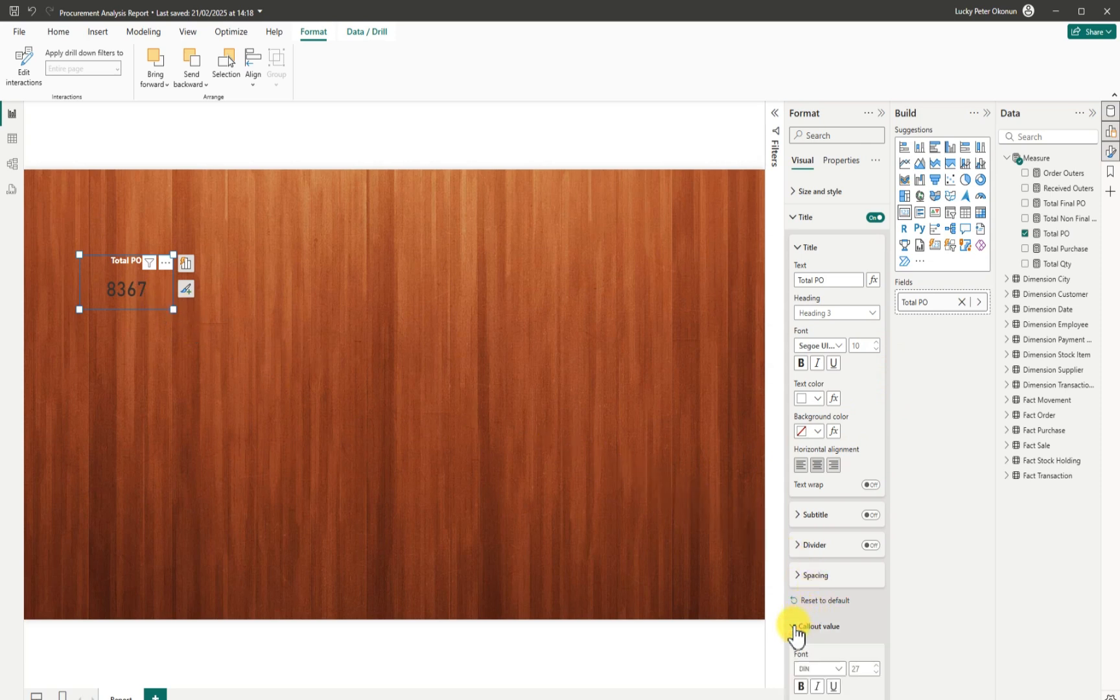
drag(889, 564, 892, 697)
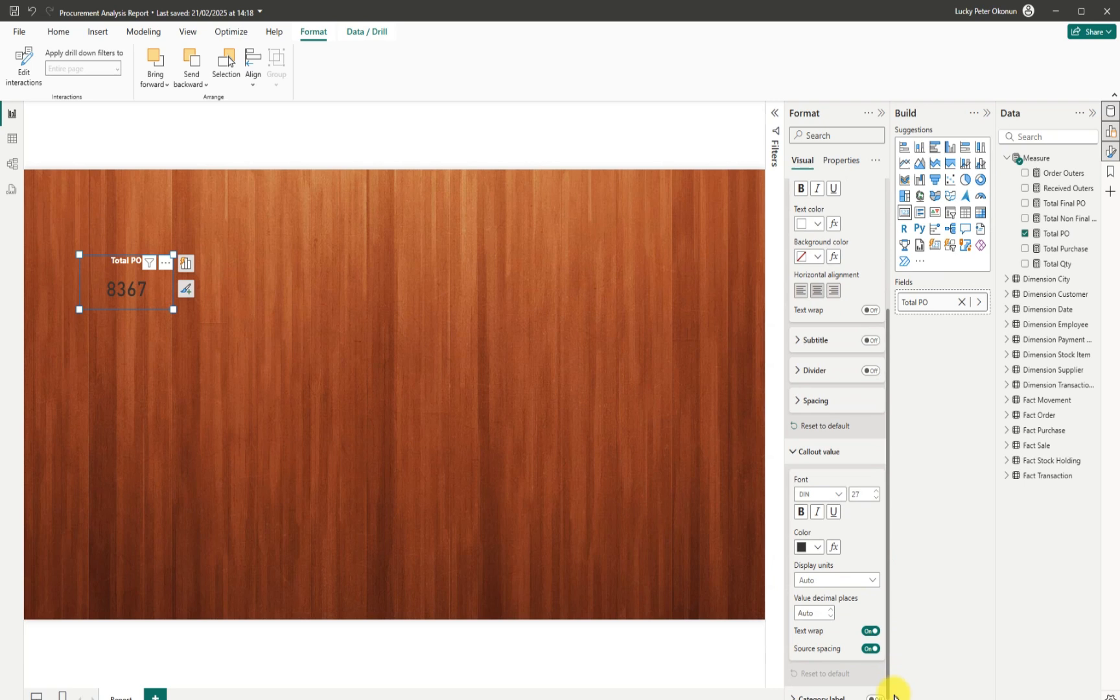
click(818, 546)
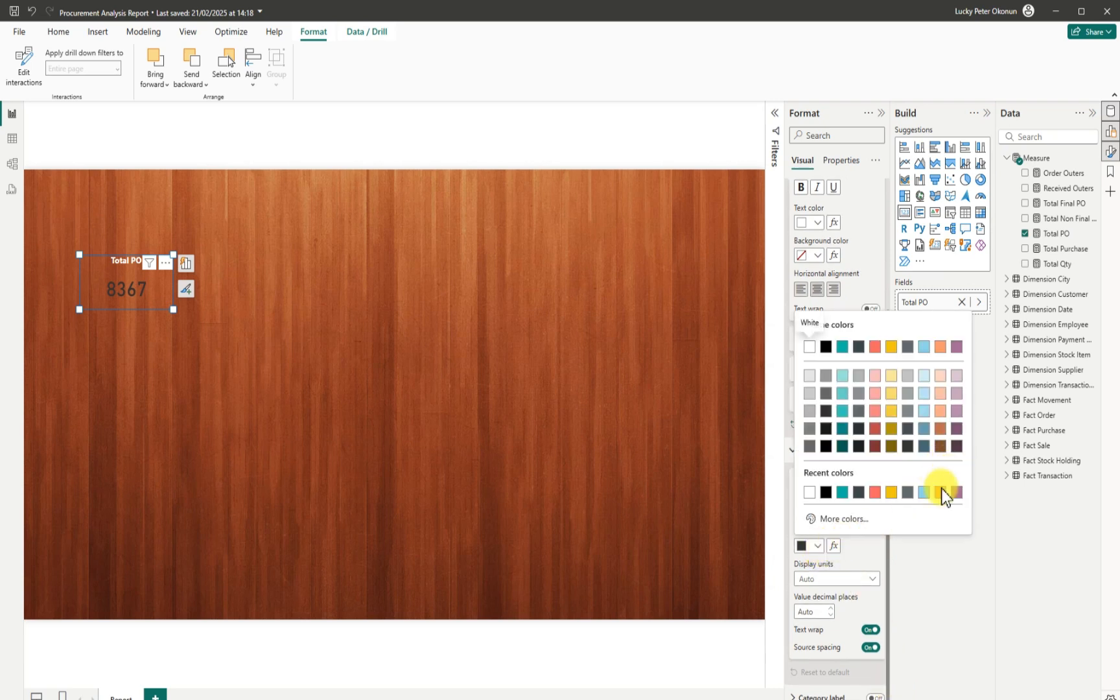
click(844, 519)
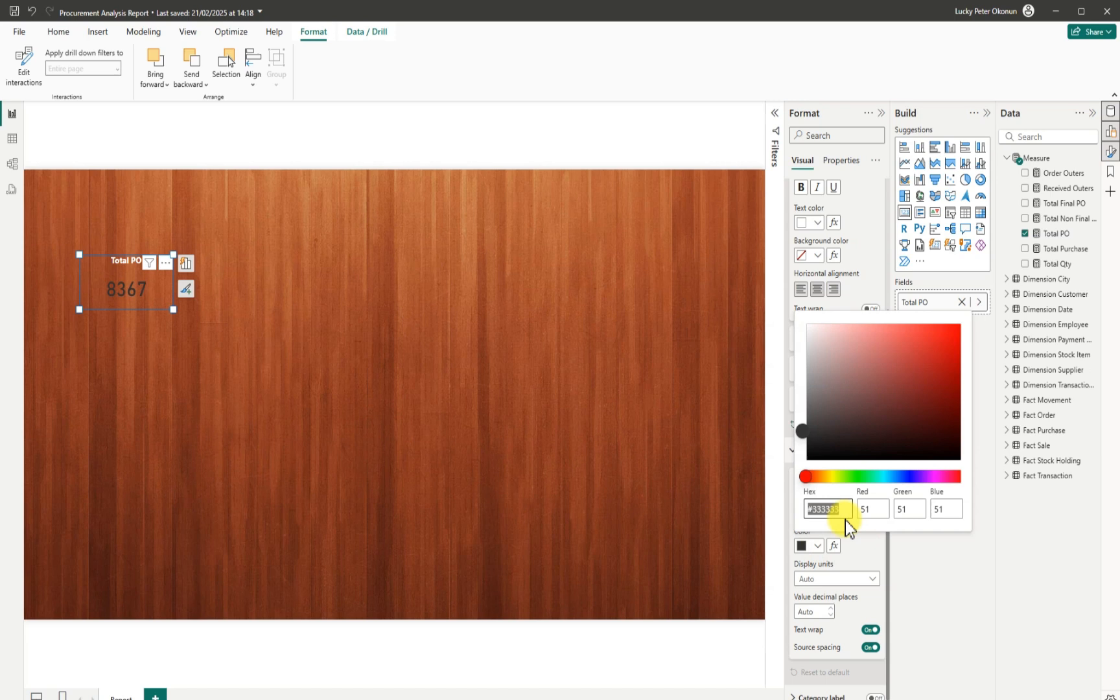
mouse_move(805, 477)
mouse_down()
mouse_move(930, 482)
mouse_move(807, 475)
mouse_up()
click(803, 430)
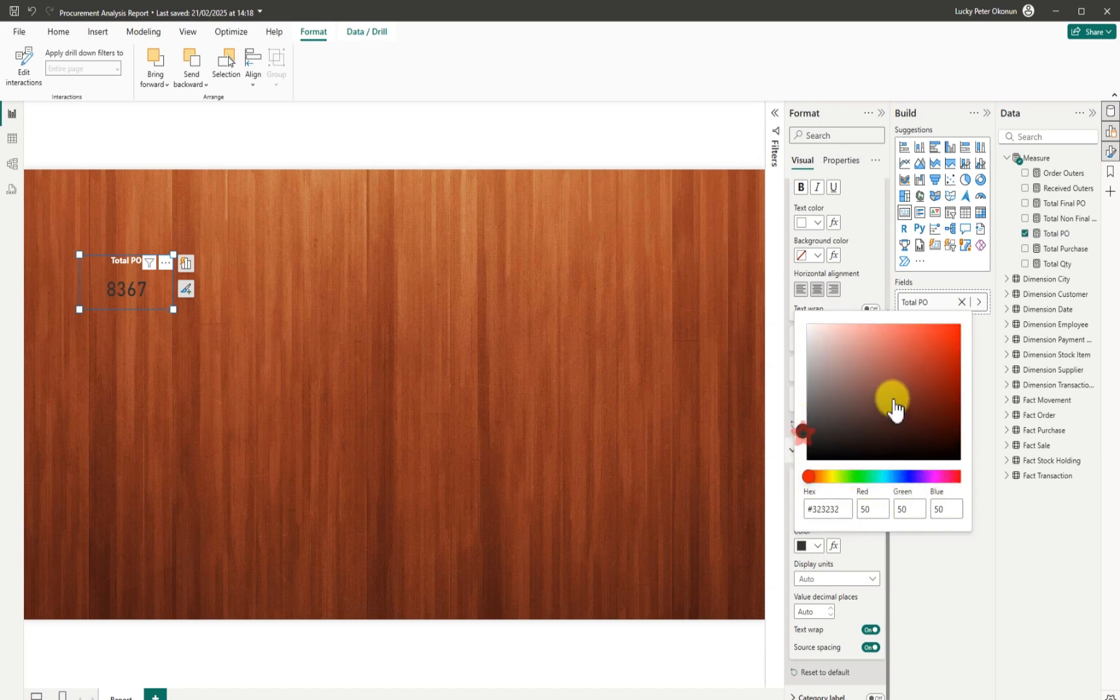
drag(799, 432, 946, 368)
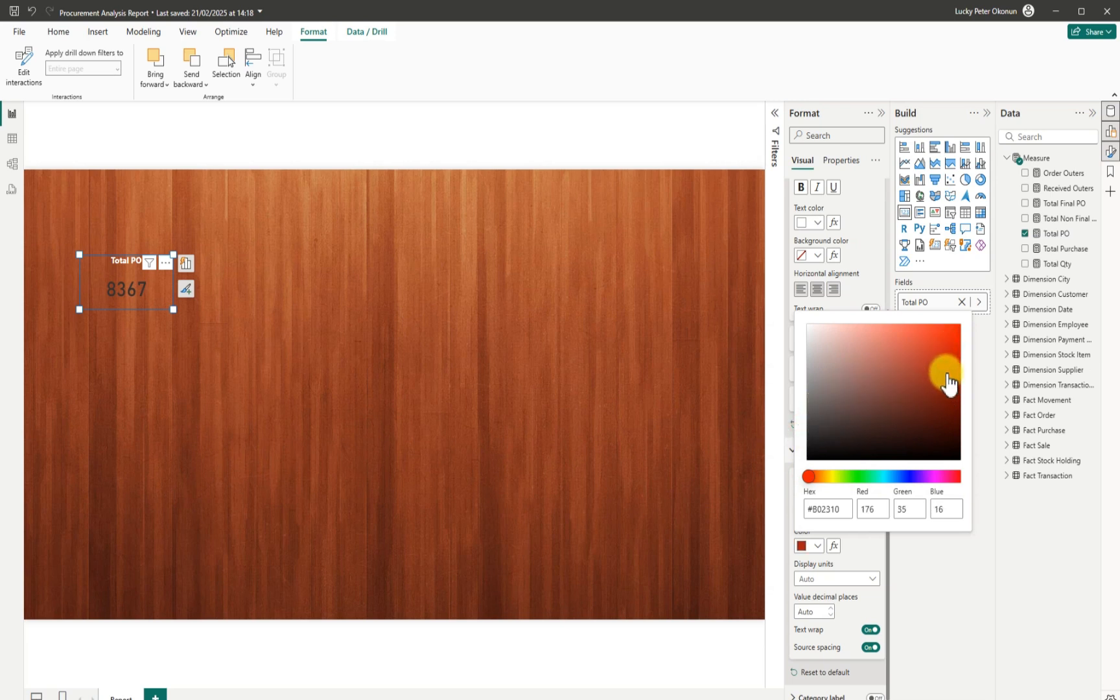
drag(947, 412, 955, 356)
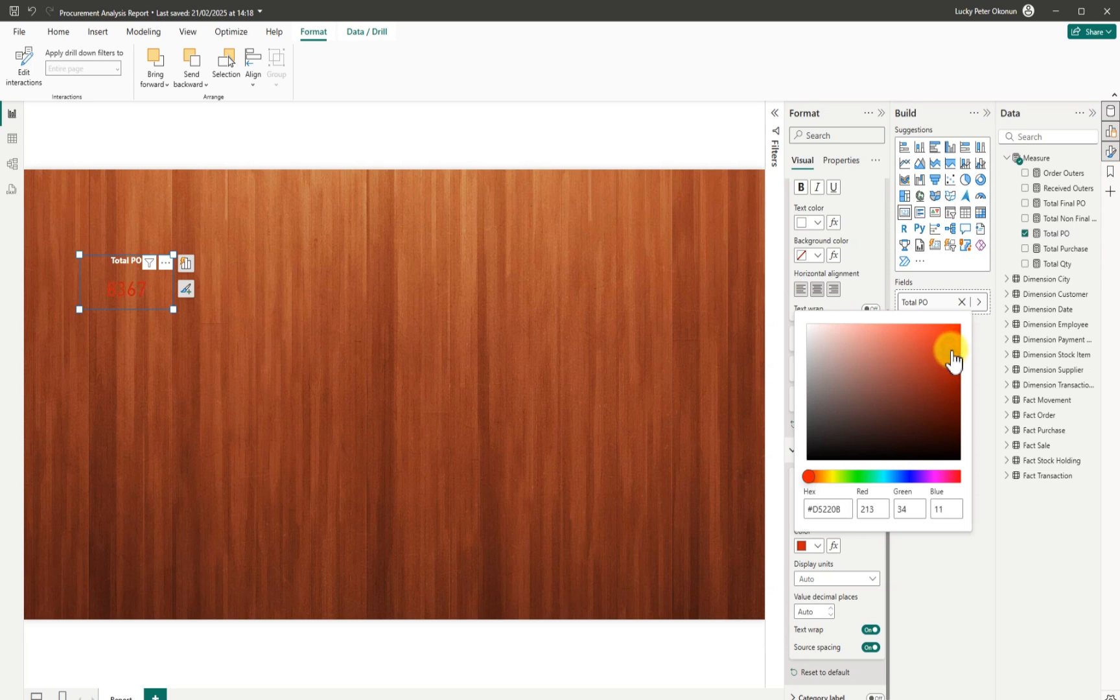
drag(836, 475, 957, 479)
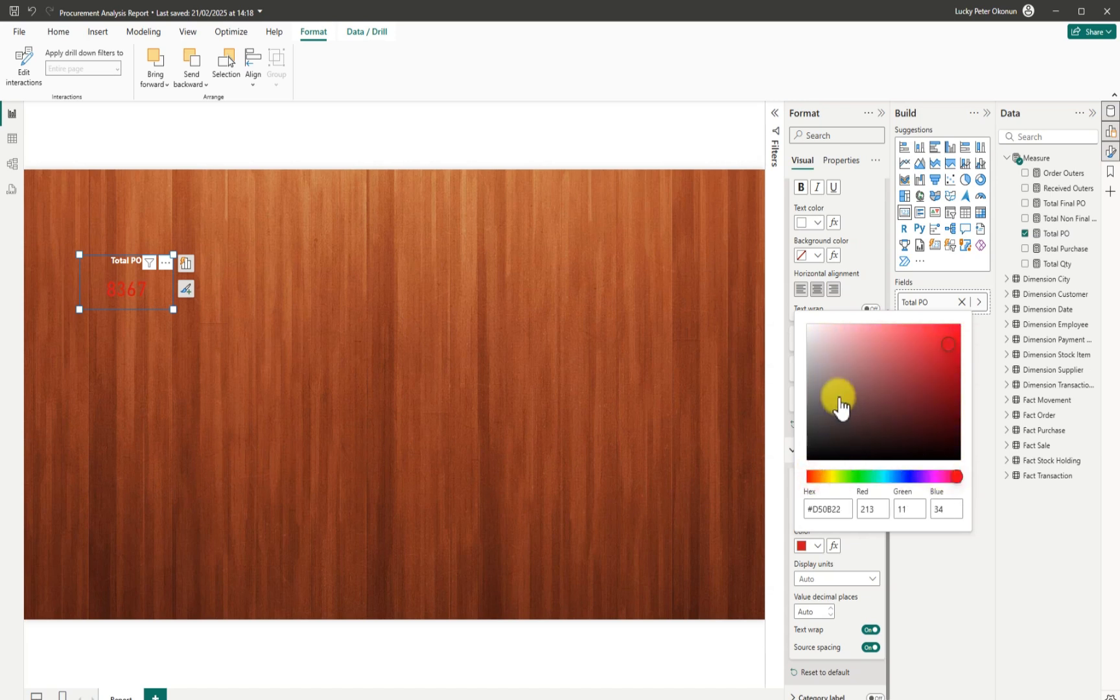
click(775, 357)
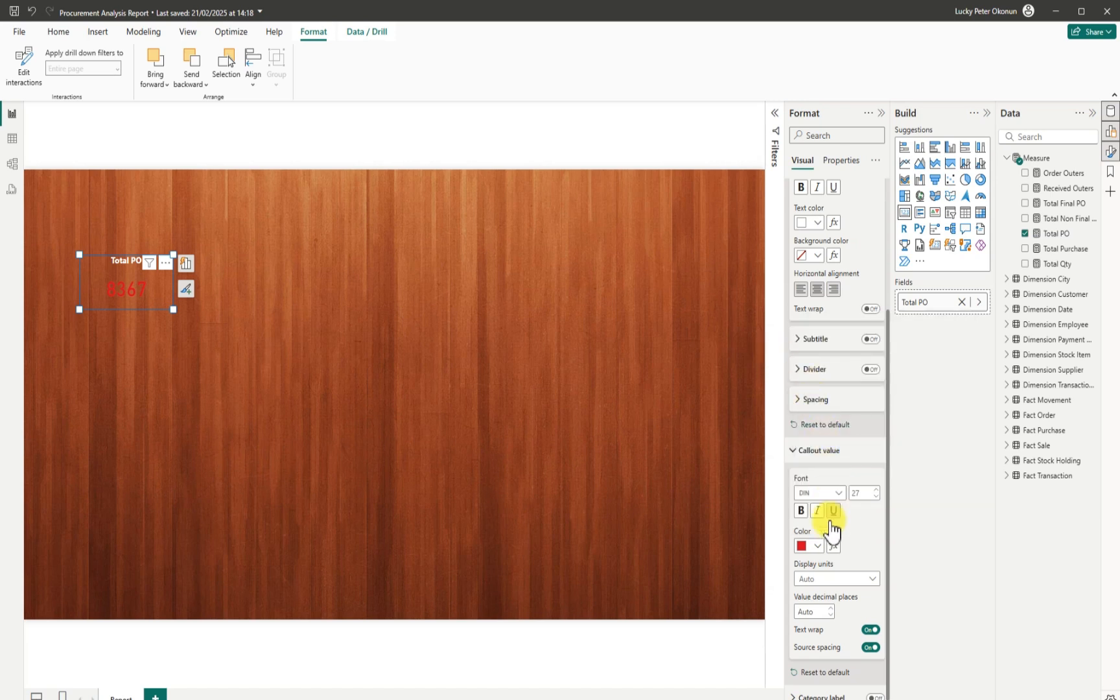
Make the 8367 value white and make the card slightly shorter.
click(818, 545)
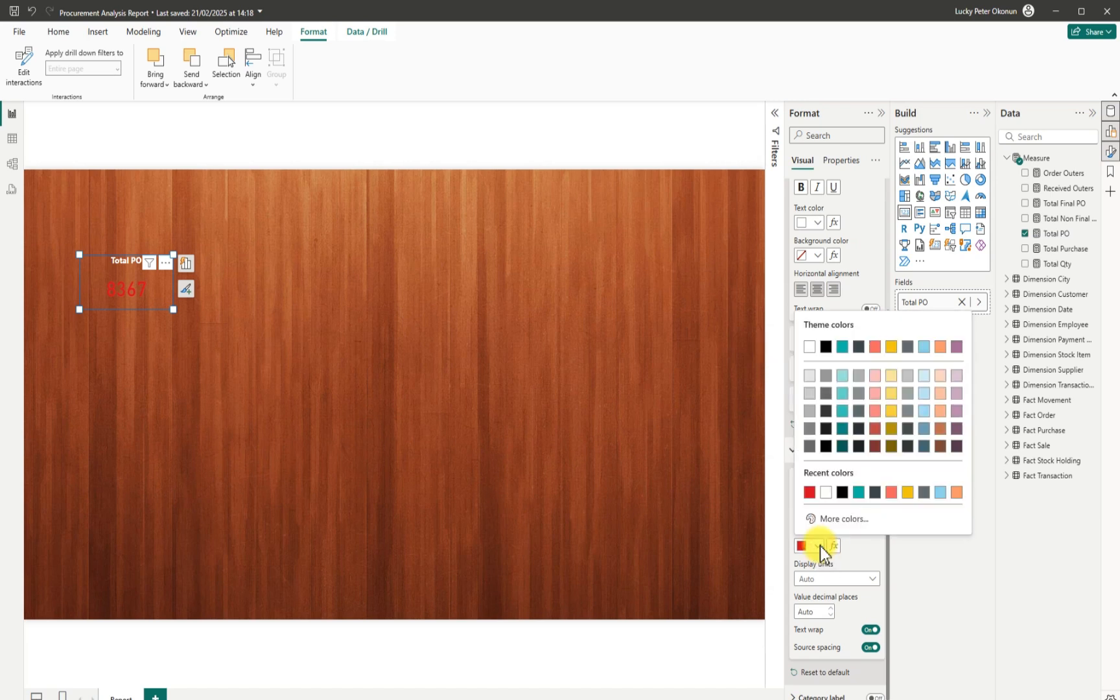
click(809, 346)
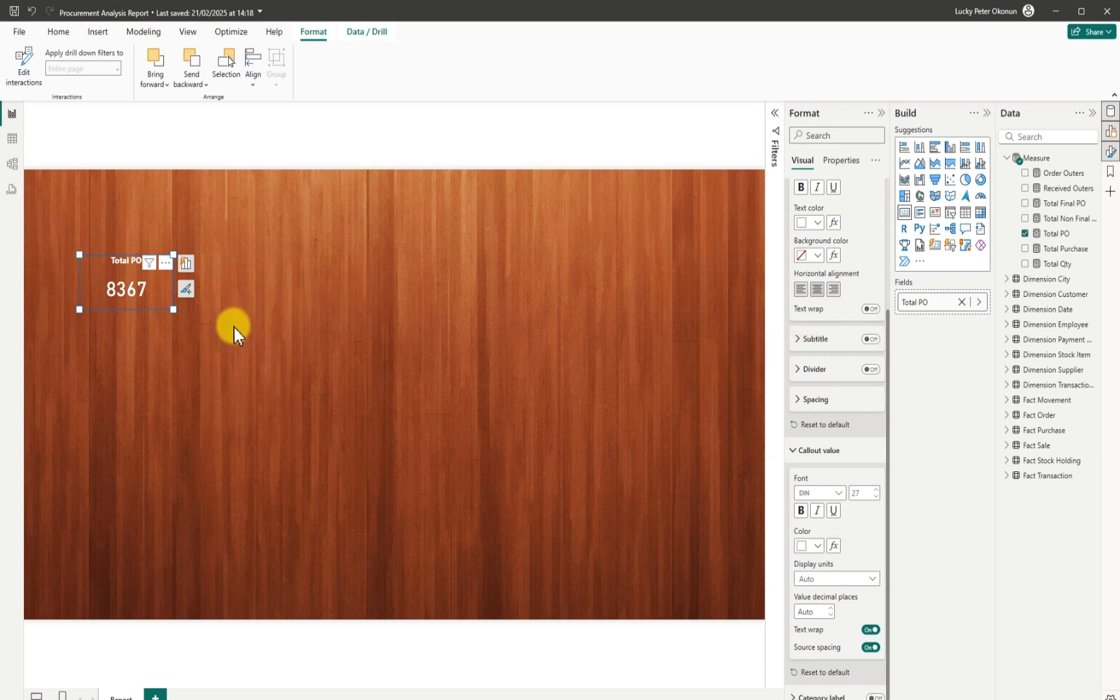
mouse_move(170, 307)
mouse_down()
mouse_move(158, 294)
mouse_move(181, 299)
mouse_up()
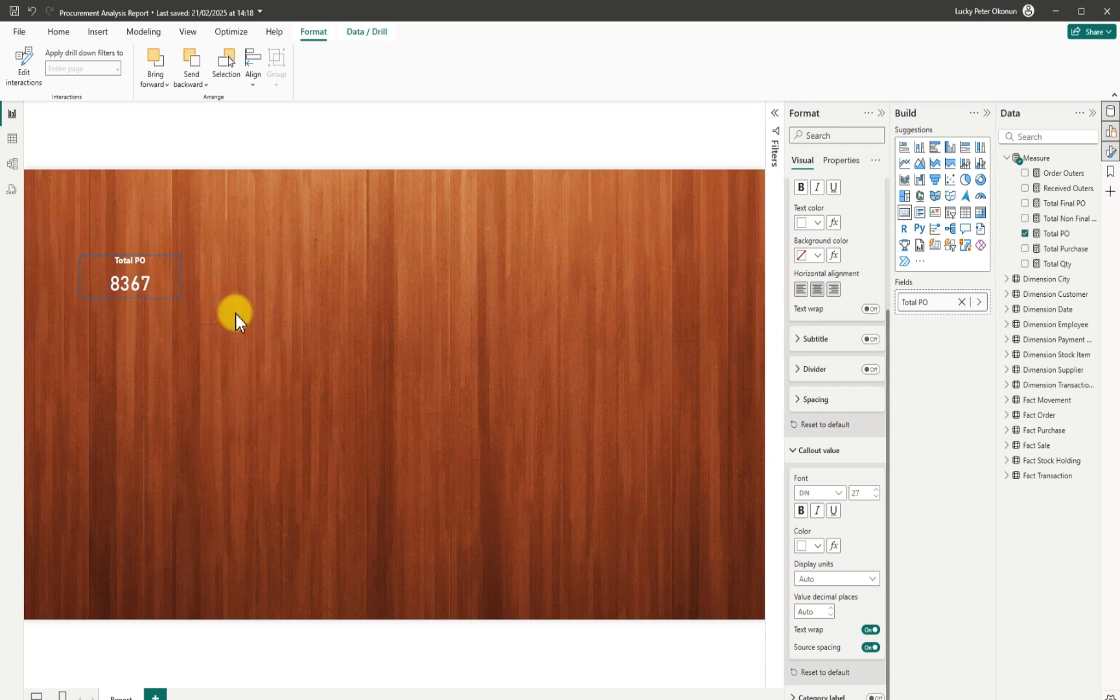
drag(81, 298, 91, 300)
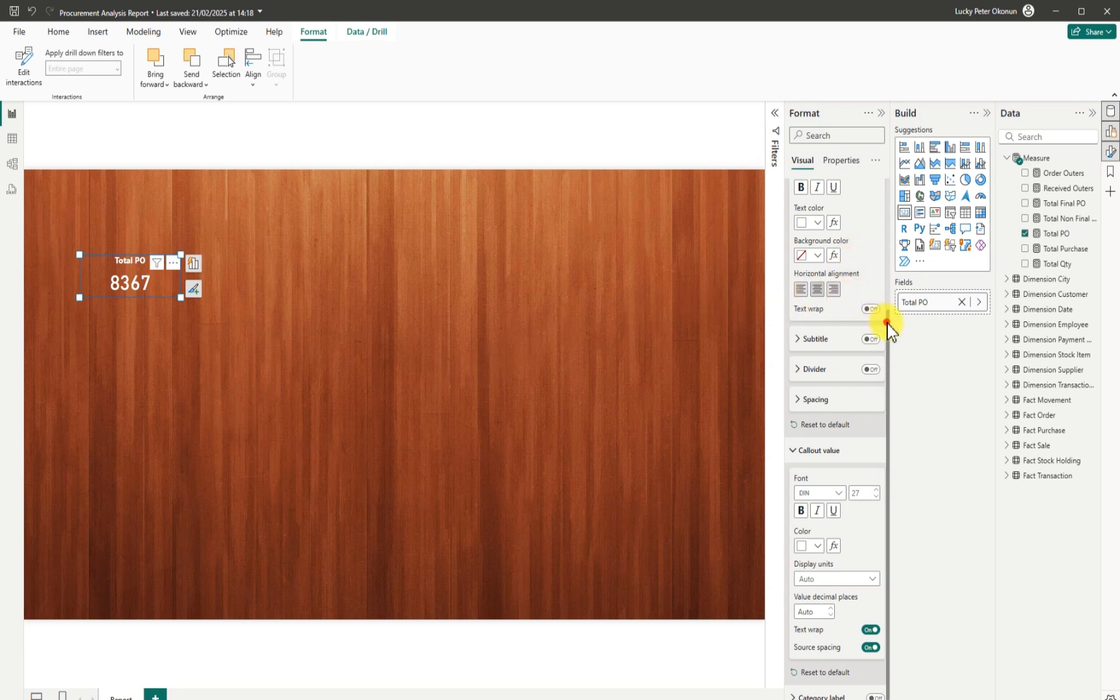
Remove the drop shadow from the Total PO card.
drag(887, 324, 862, 155)
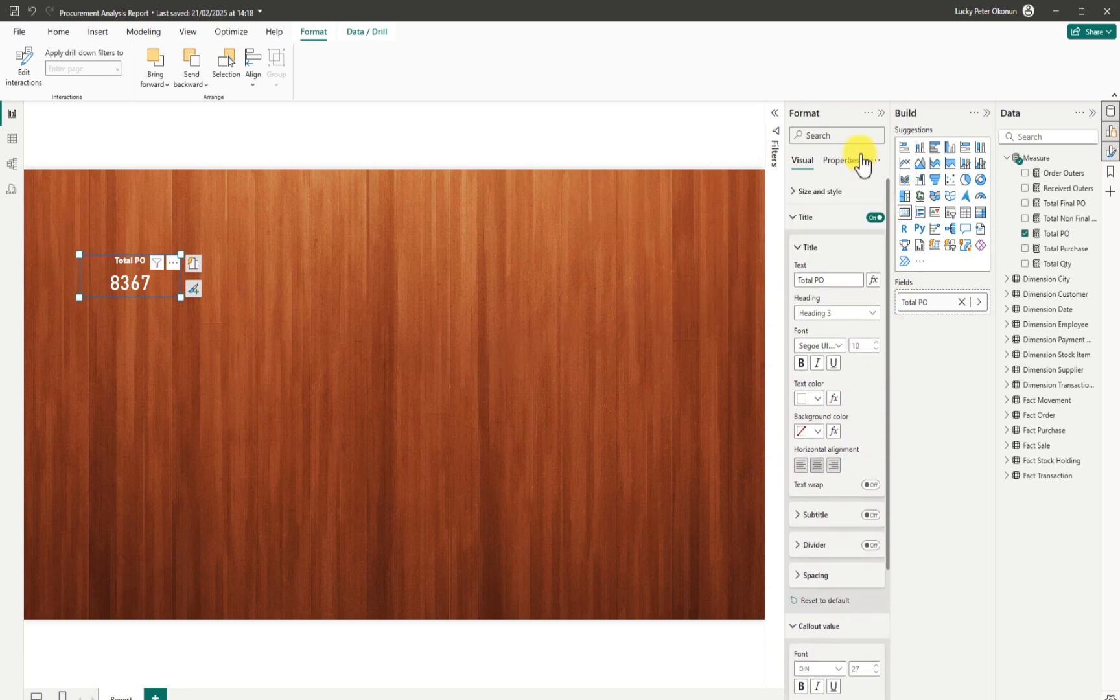
click(792, 189)
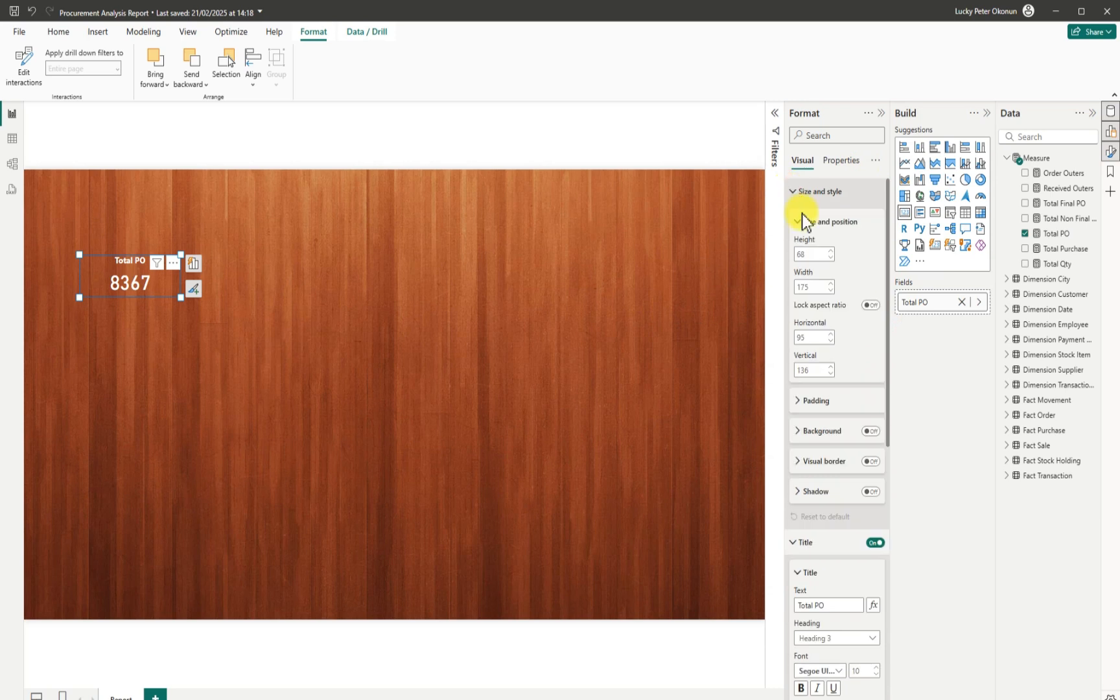
click(867, 491)
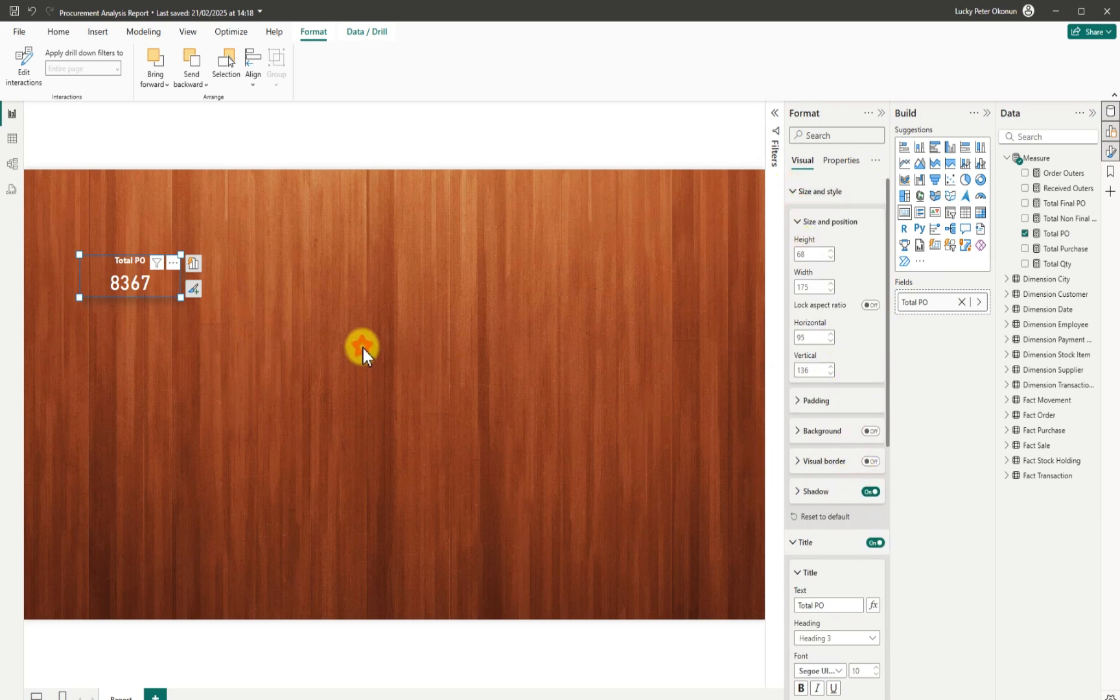
click(363, 350)
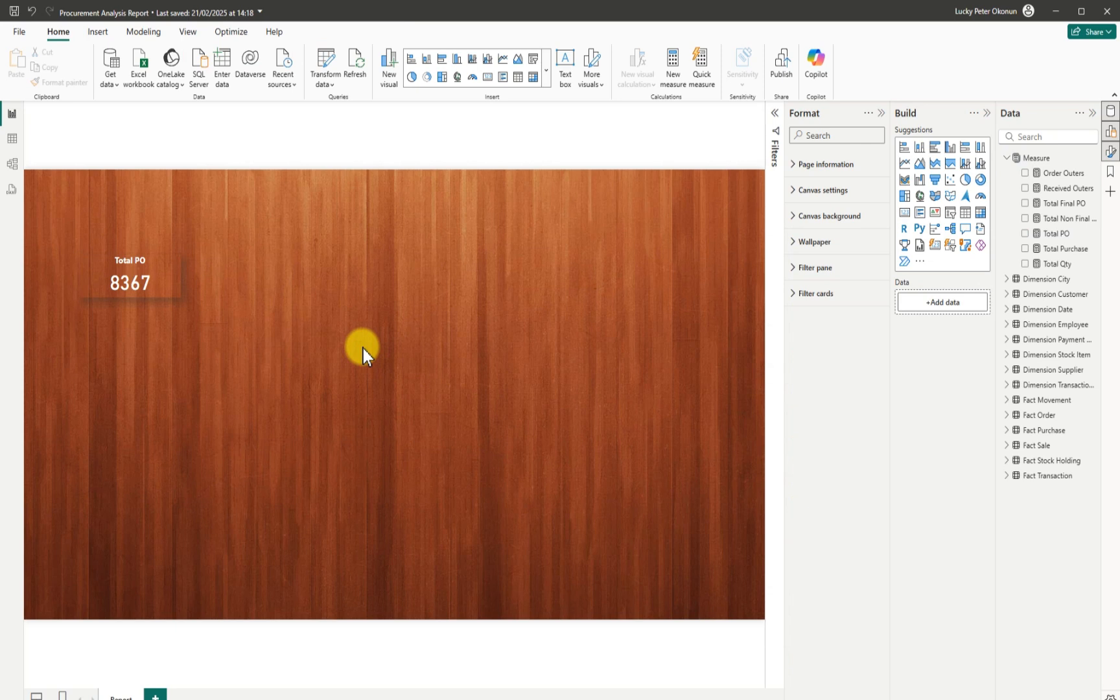
click(158, 289)
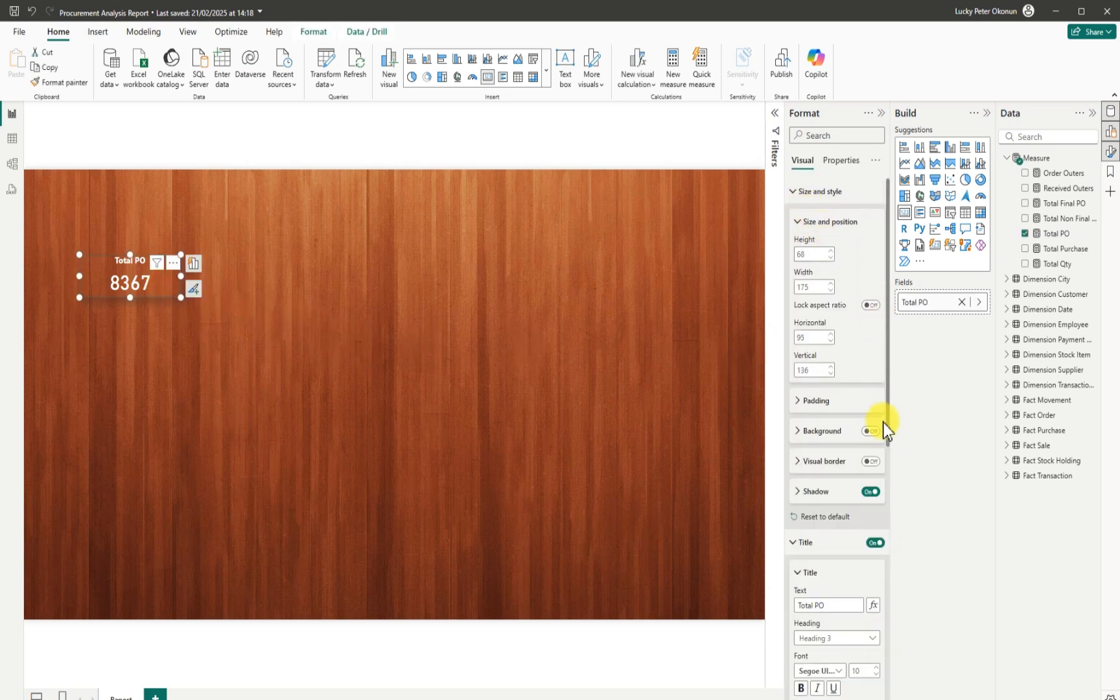
click(870, 492)
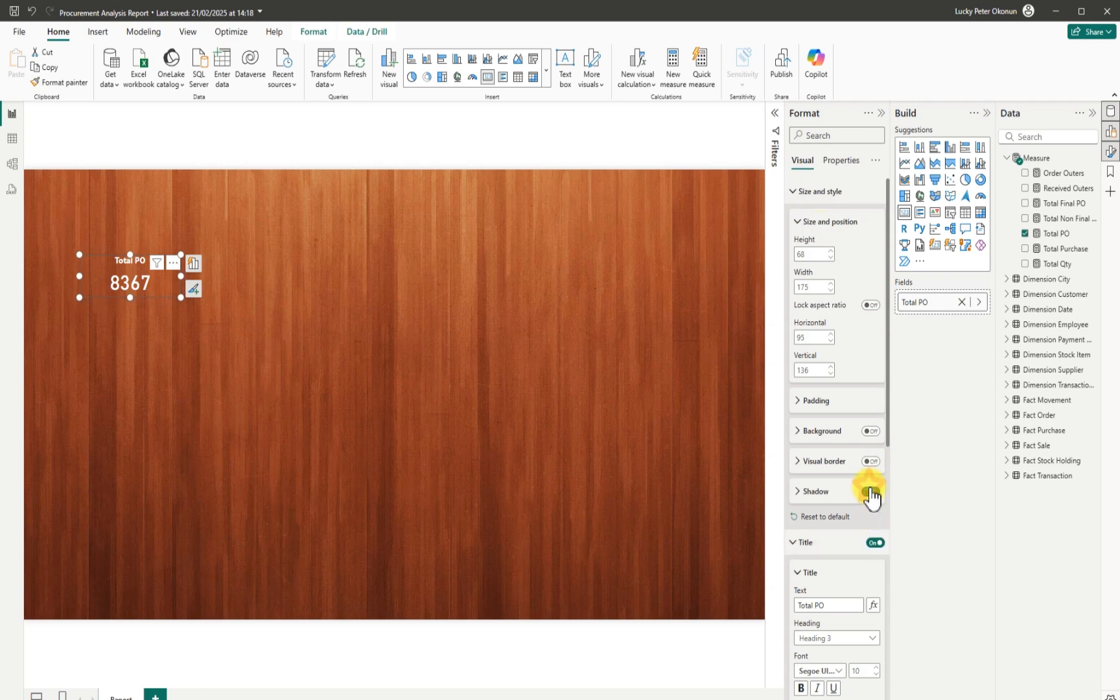
Give the card a white visual border and move it slightly right.
click(869, 461)
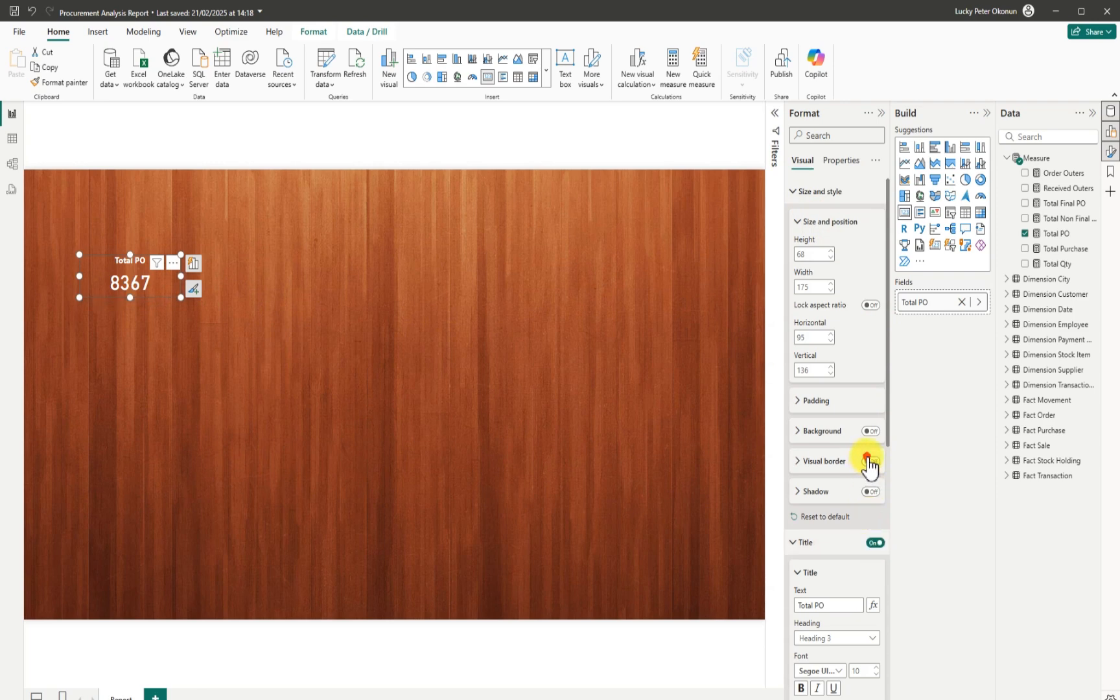
click(798, 461)
click(806, 493)
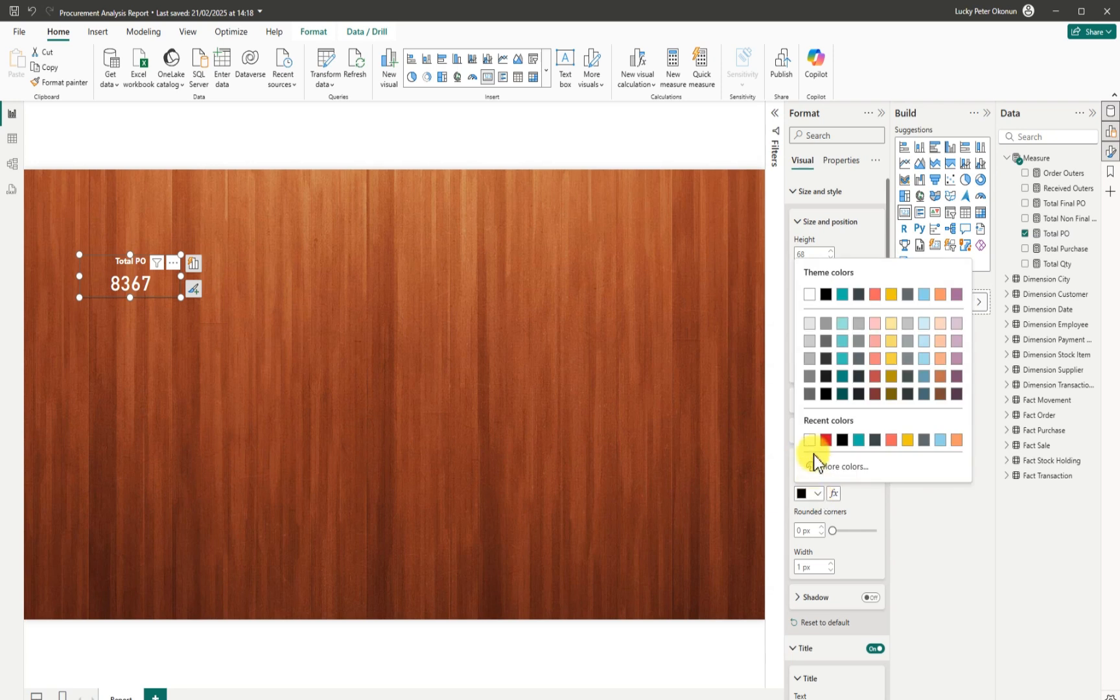
click(809, 295)
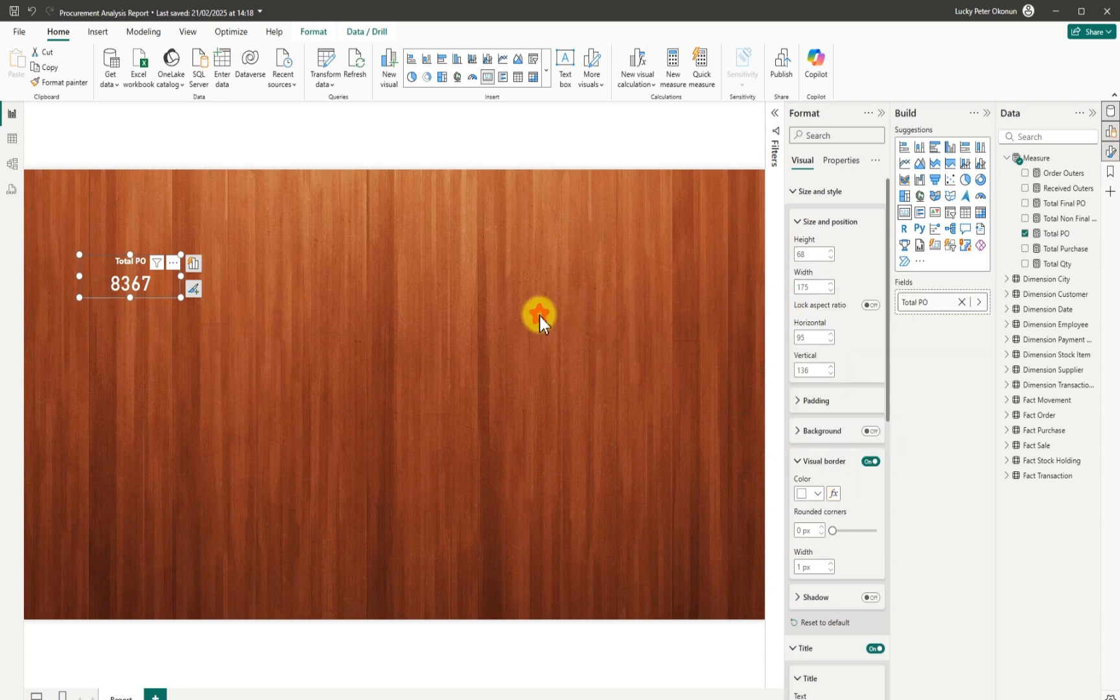
click(539, 316)
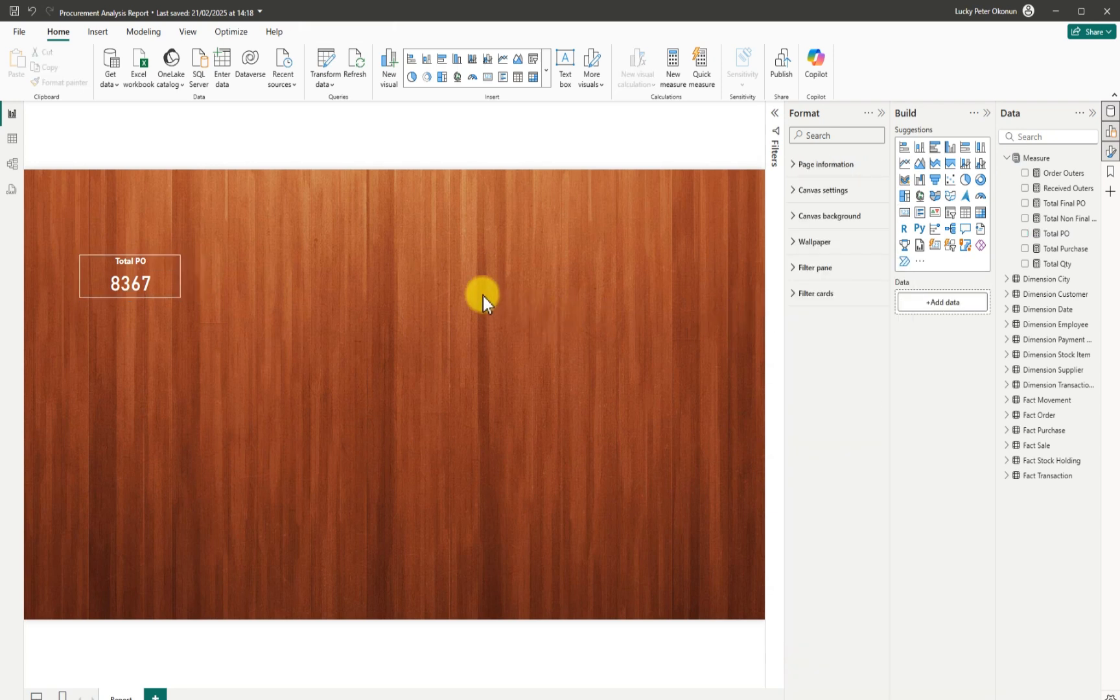
click(168, 298)
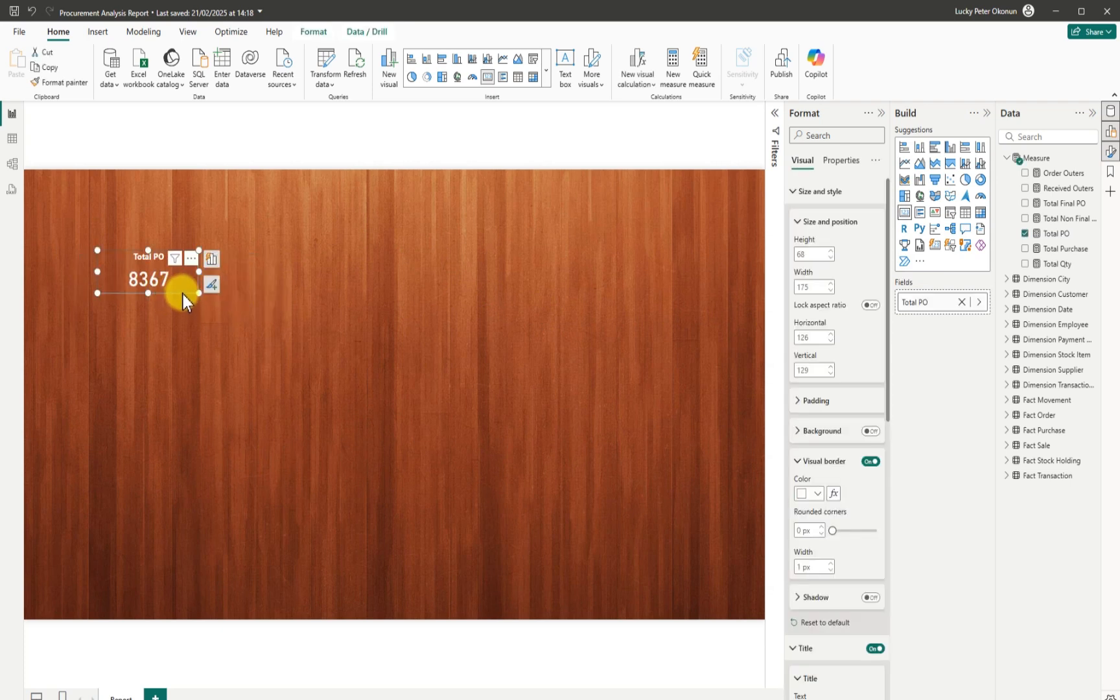
drag(183, 294, 244, 300)
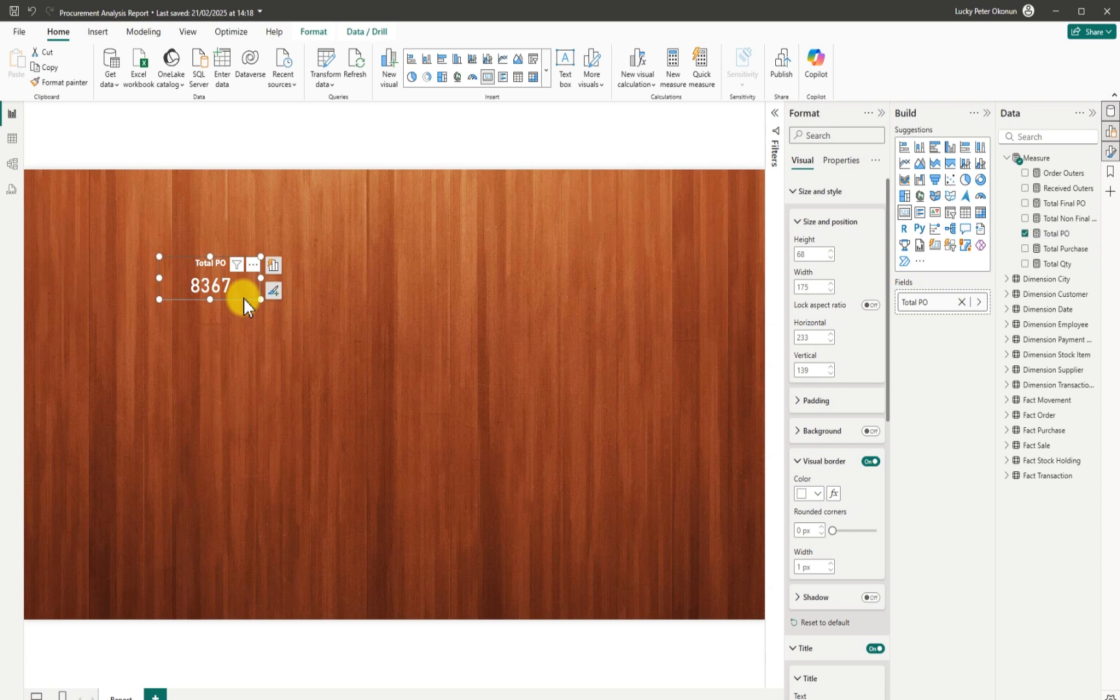
Copy and paste the card several times, lining three copies up side by side.
key(ctrl+c)
key(ctrl+v)
key(ctrl+v)
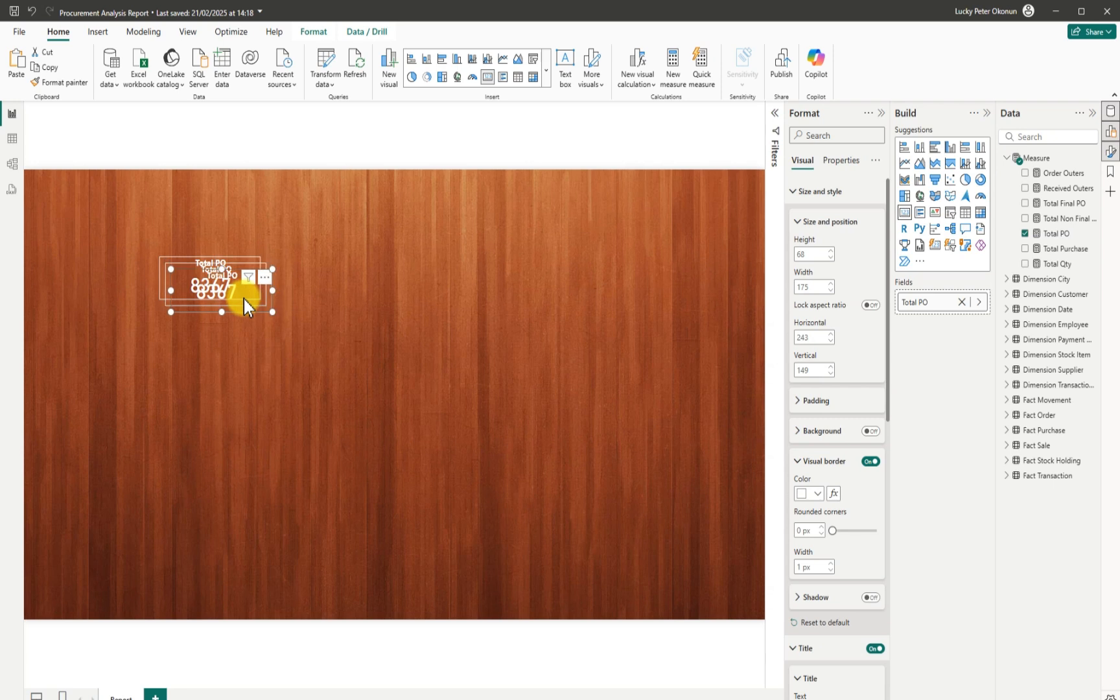
key(ctrl+v)
key(ctrl+v)
key(ctrl+v)
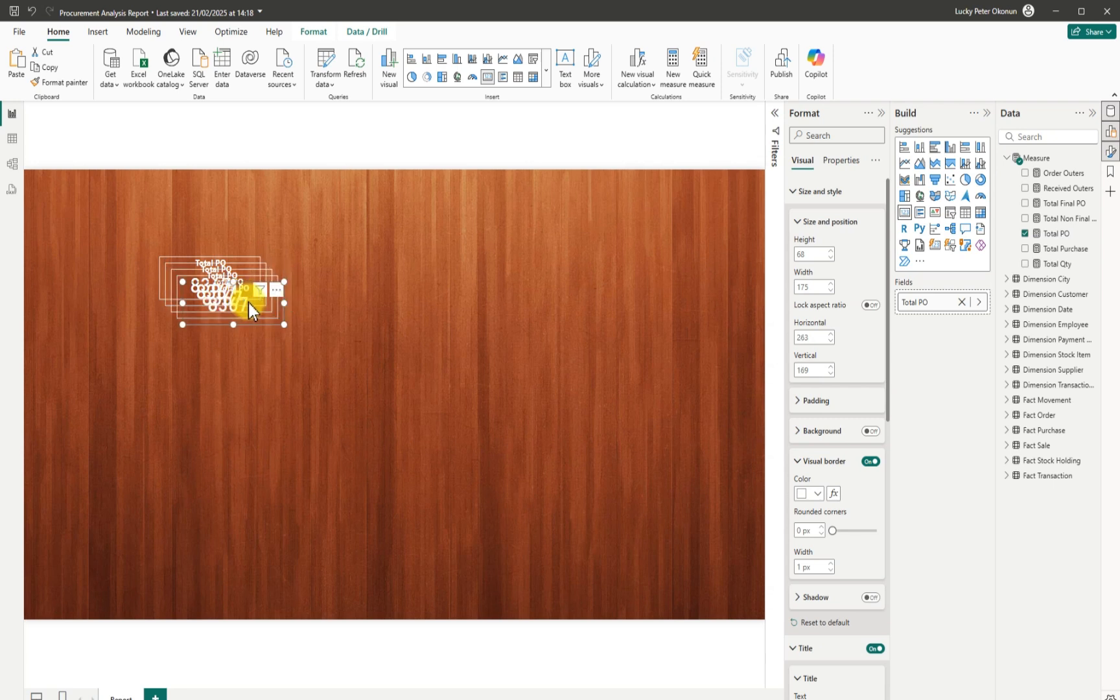
drag(248, 302, 492, 293)
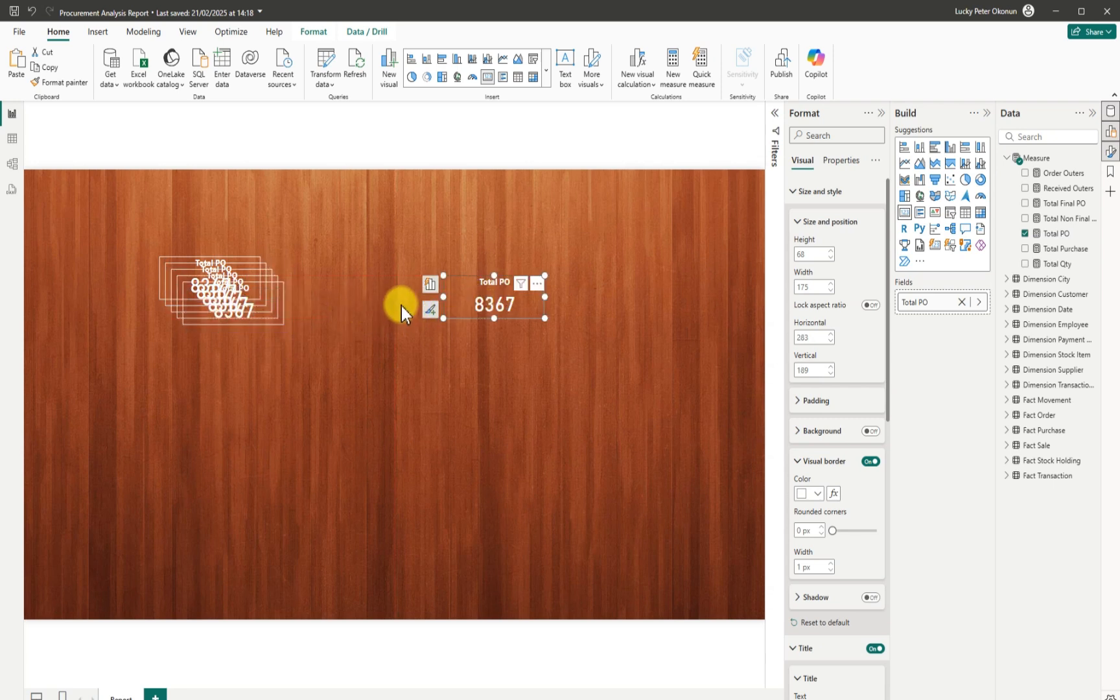
key(ctrl+v)
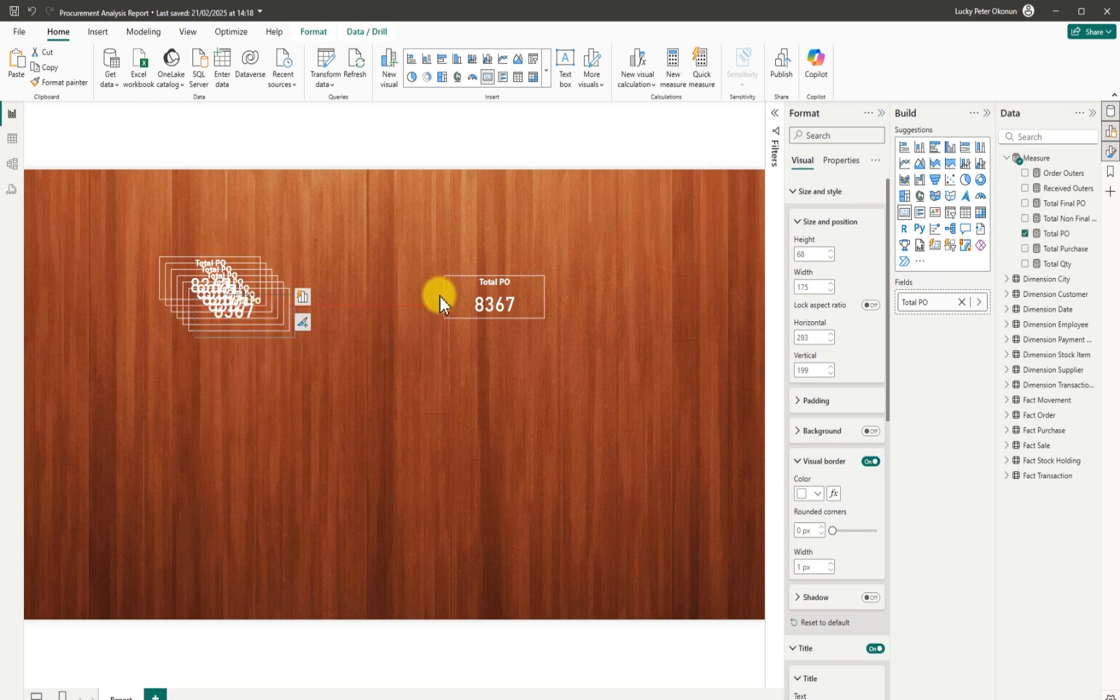
key(ctrl+v)
drag(397, 307, 397, 305)
drag(298, 333, 351, 300)
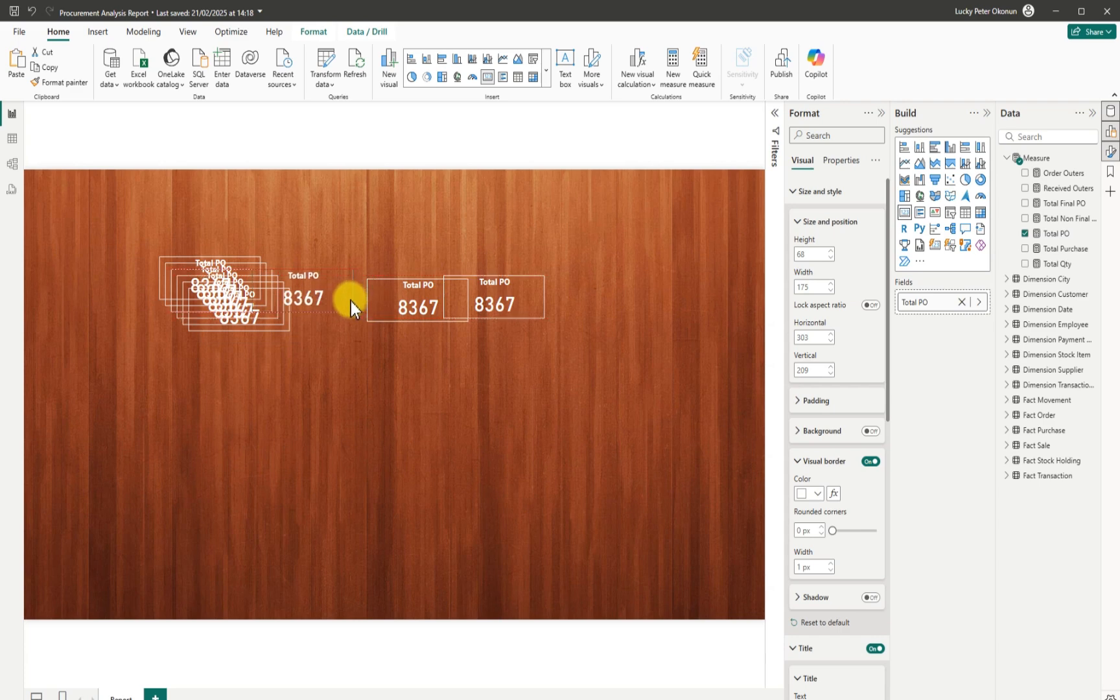
drag(512, 313, 574, 312)
drag(467, 310, 482, 308)
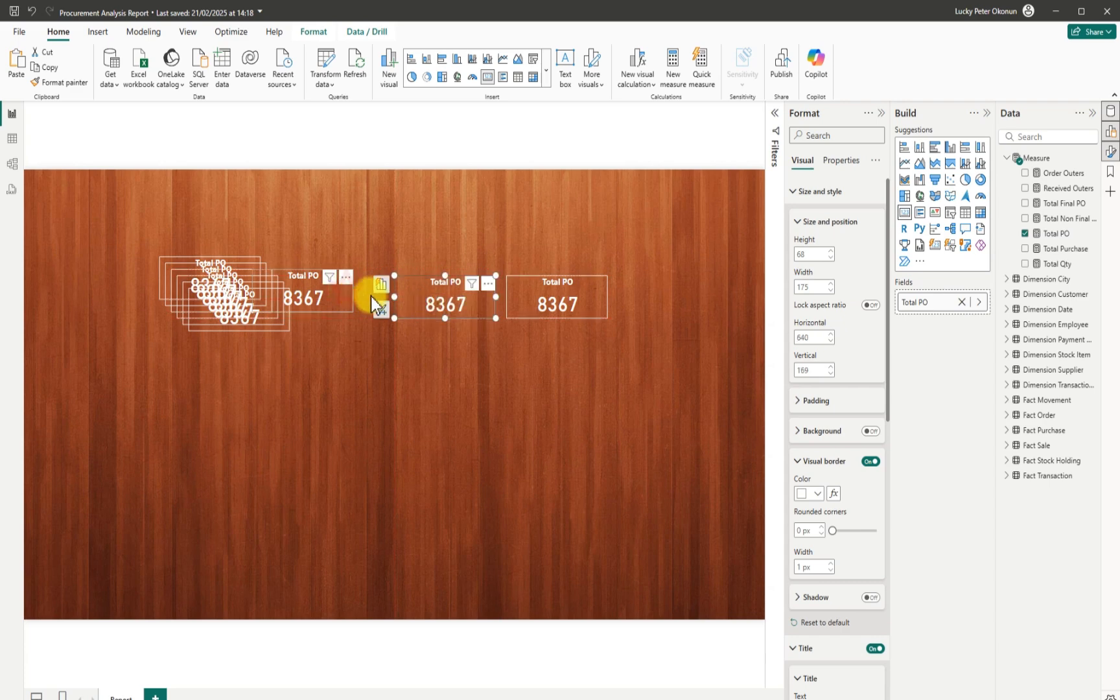
drag(371, 297, 382, 297)
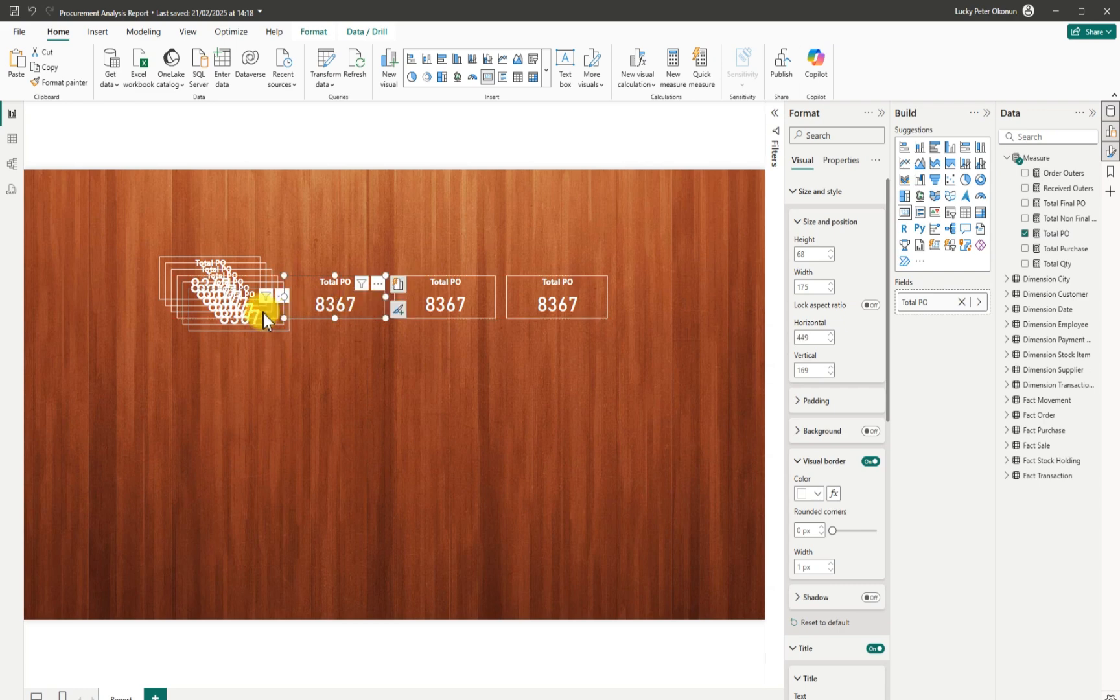
Spread the remaining stacked copies out across the lower canvas.
drag(266, 318, 277, 443)
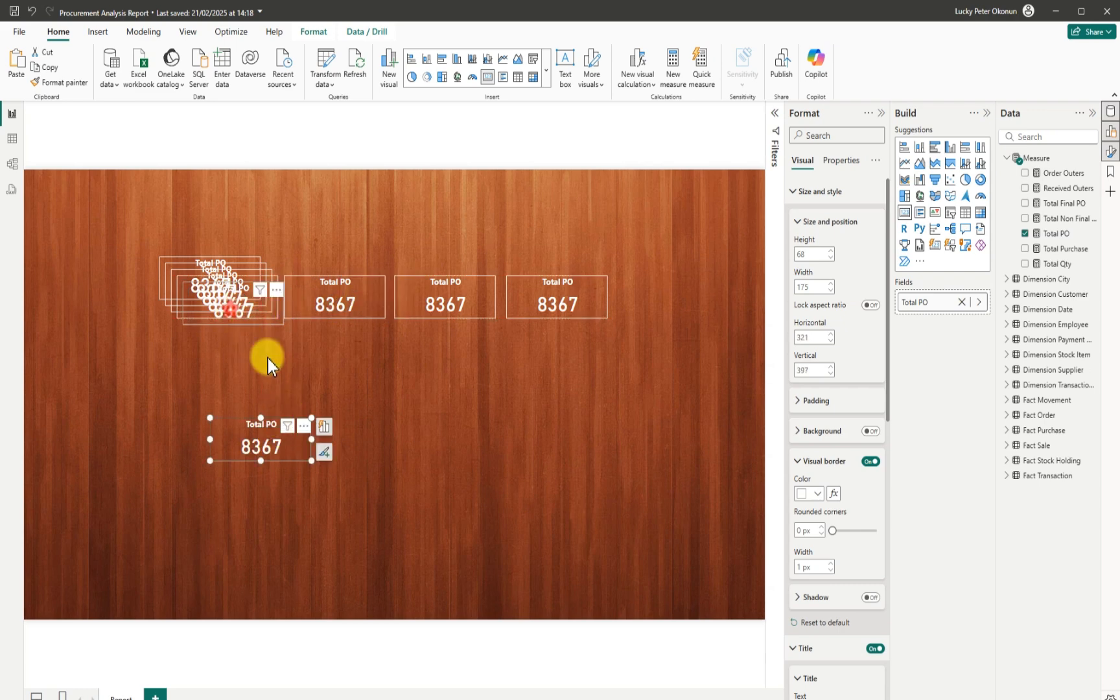
drag(230, 310, 487, 484)
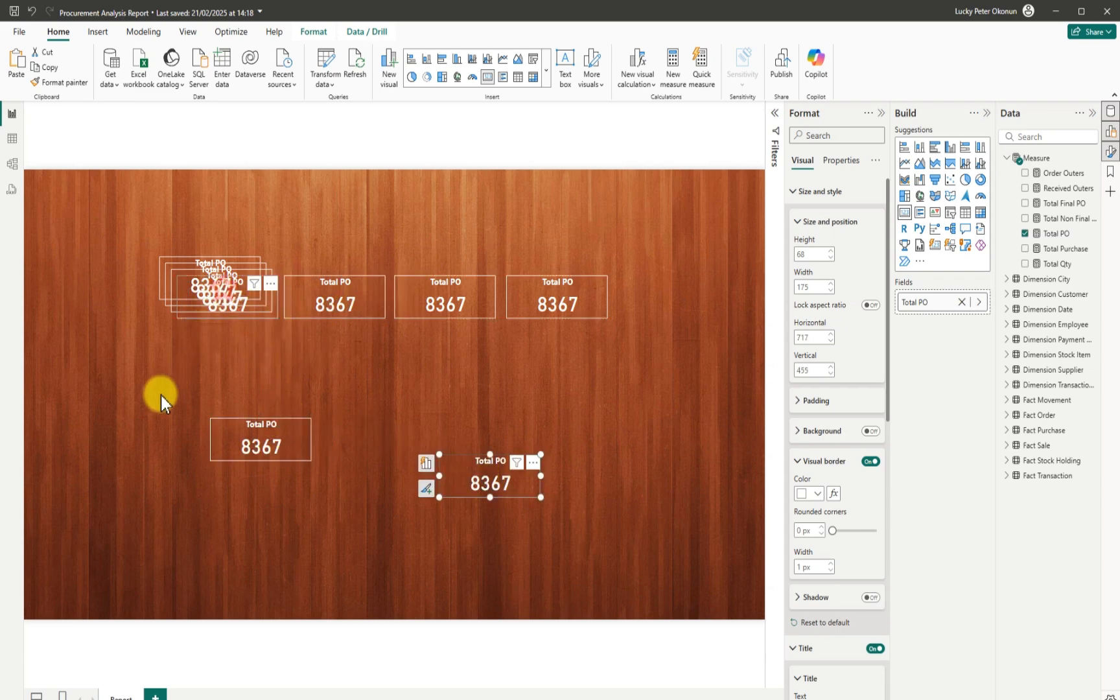
drag(220, 282, 147, 430)
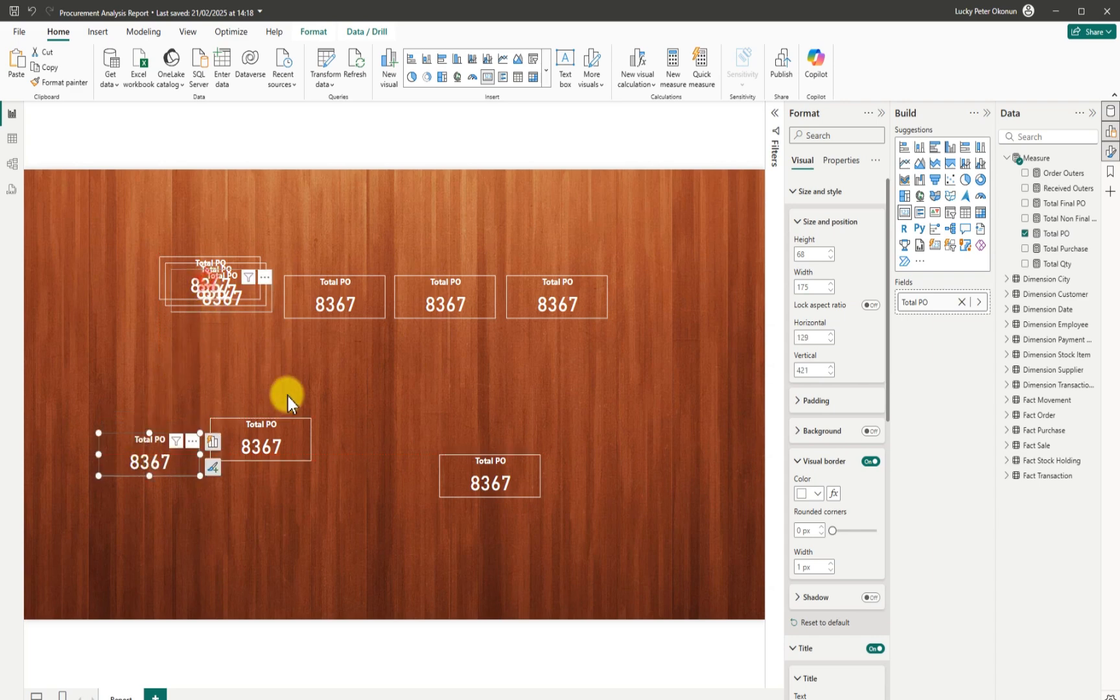
drag(213, 281, 363, 504)
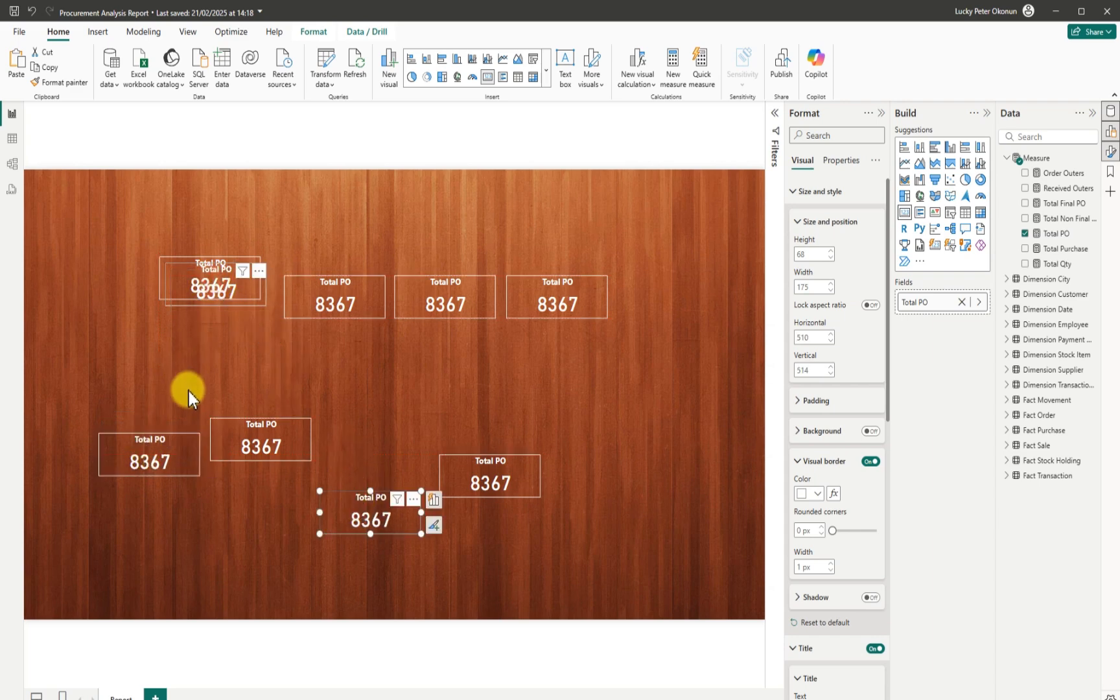
drag(218, 290, 180, 411)
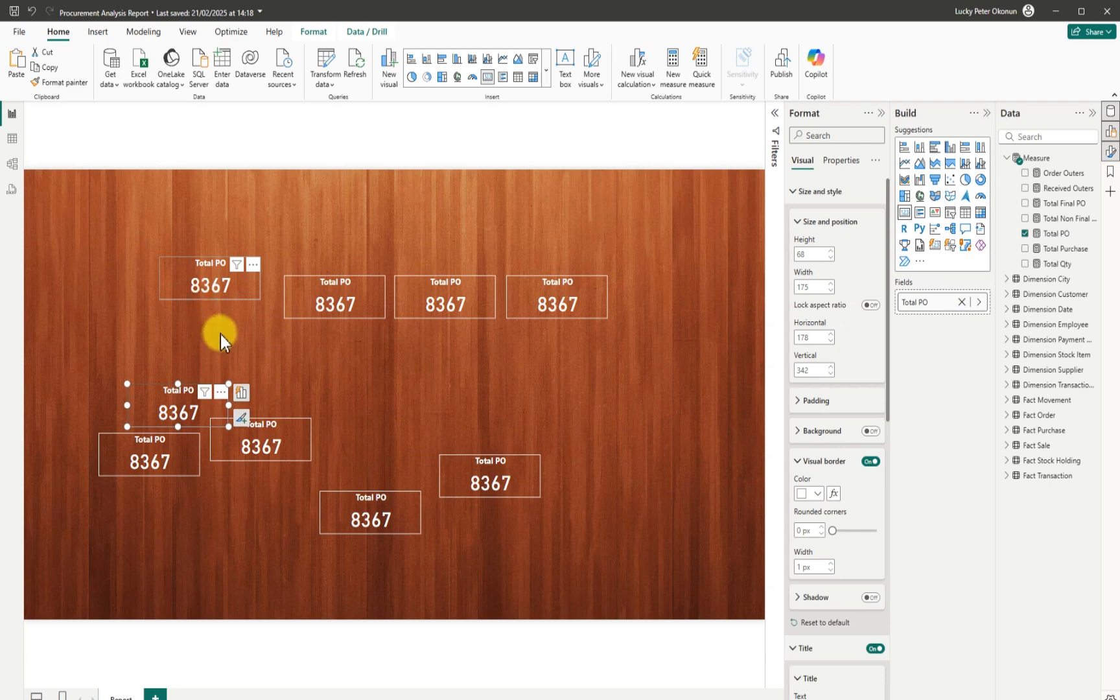
drag(201, 293, 201, 267)
Drag card copies up into one aligned top row of six, leaving three below.
drag(320, 322, 305, 279)
drag(443, 319, 420, 280)
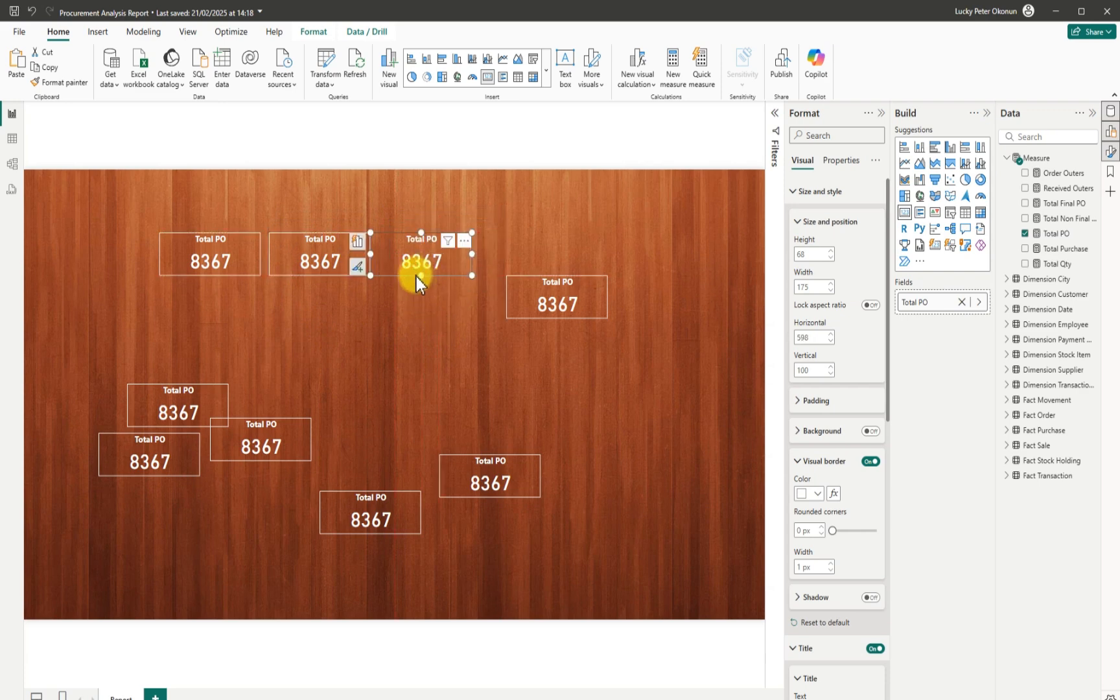
drag(417, 276, 423, 278)
click(544, 267)
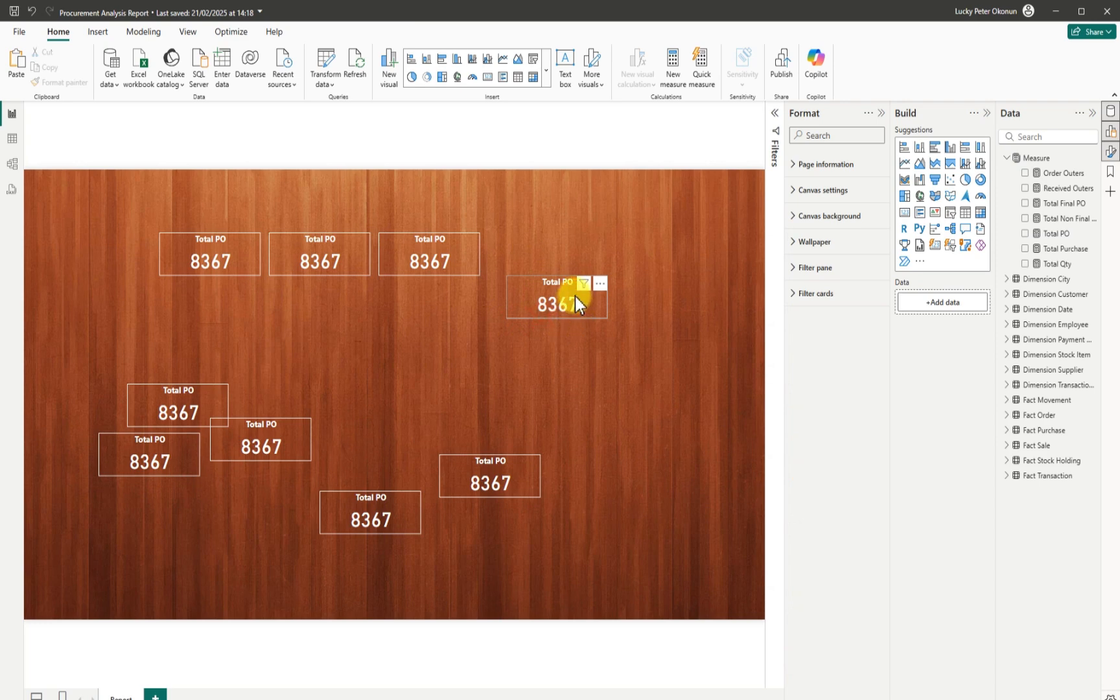
drag(575, 297, 517, 275)
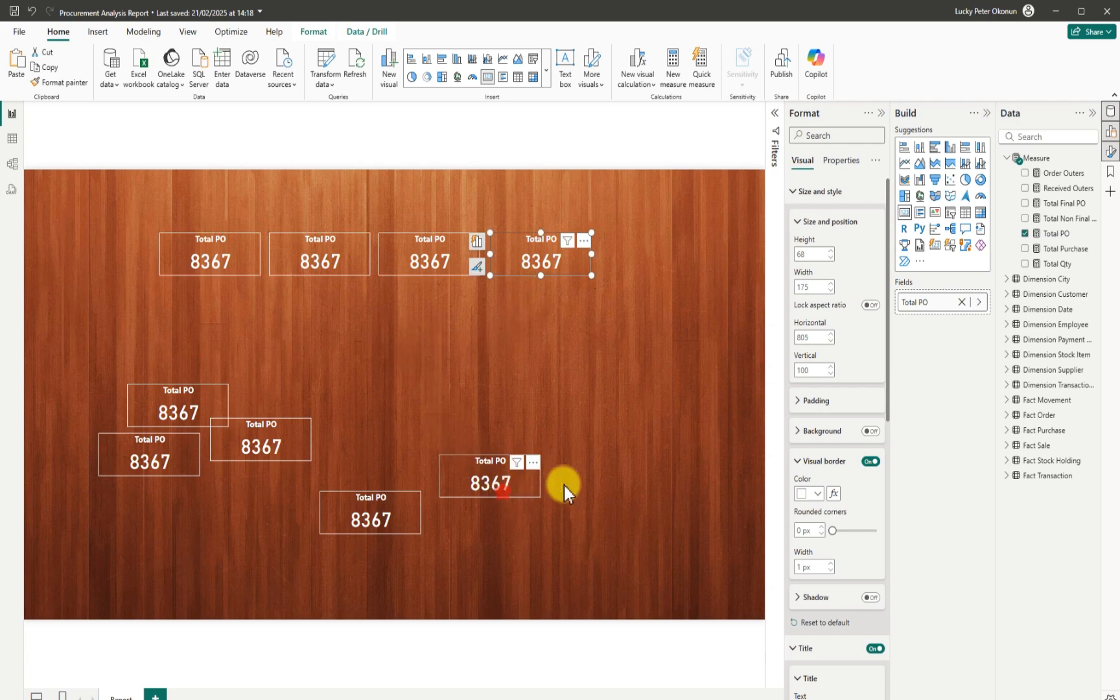
drag(563, 485, 664, 272)
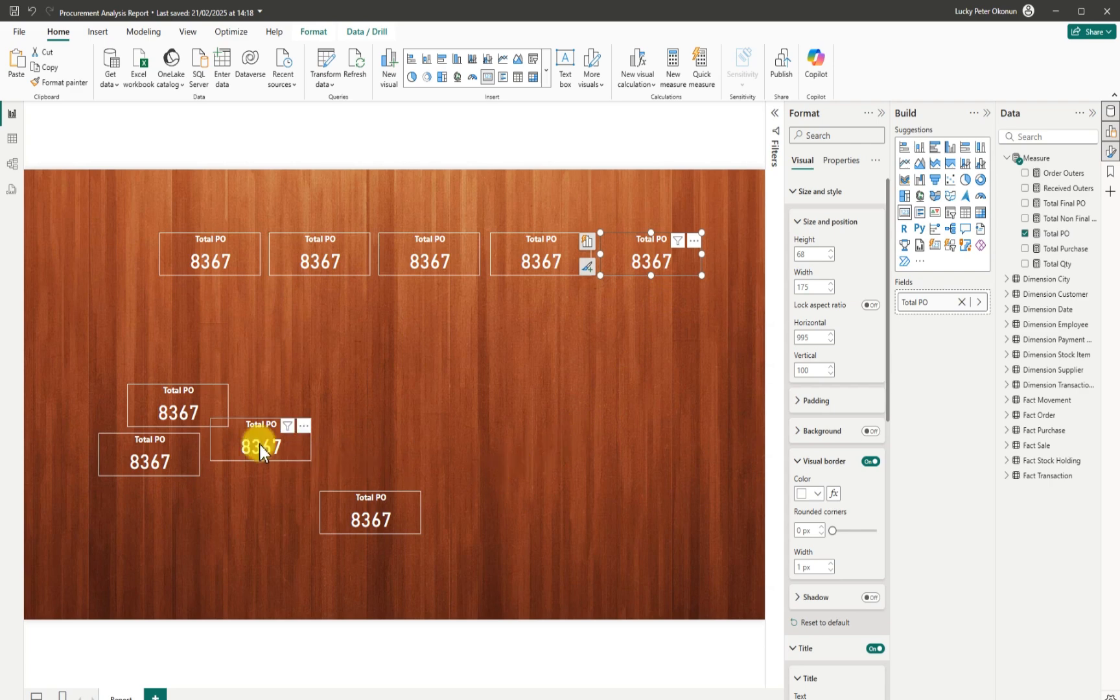
drag(105, 387, 59, 263)
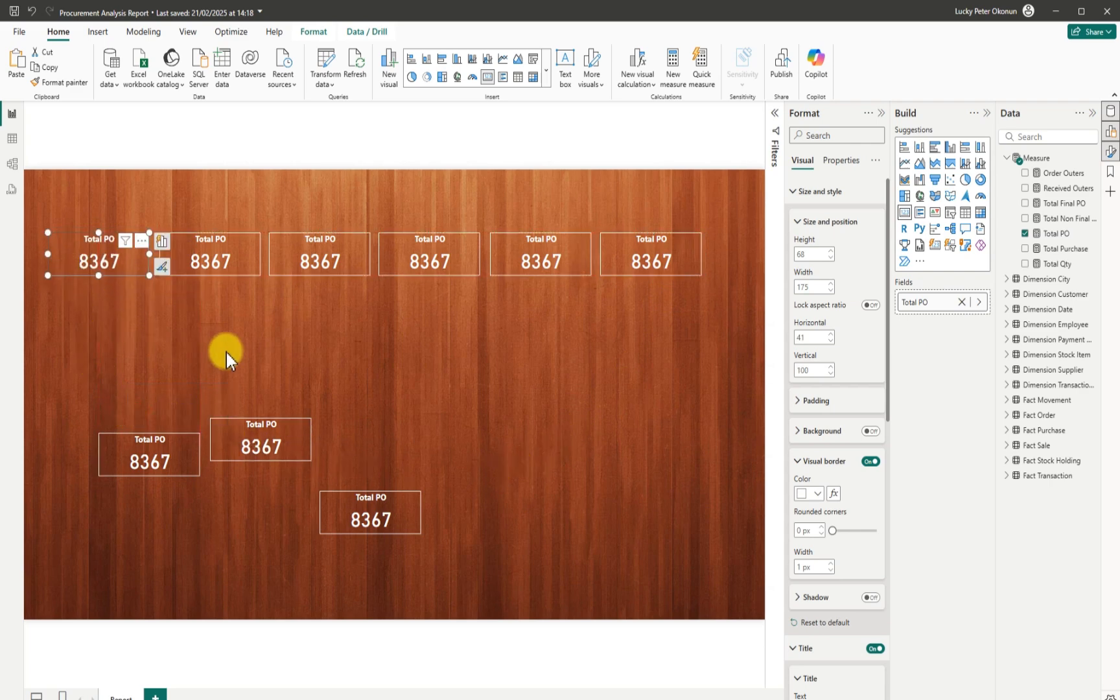
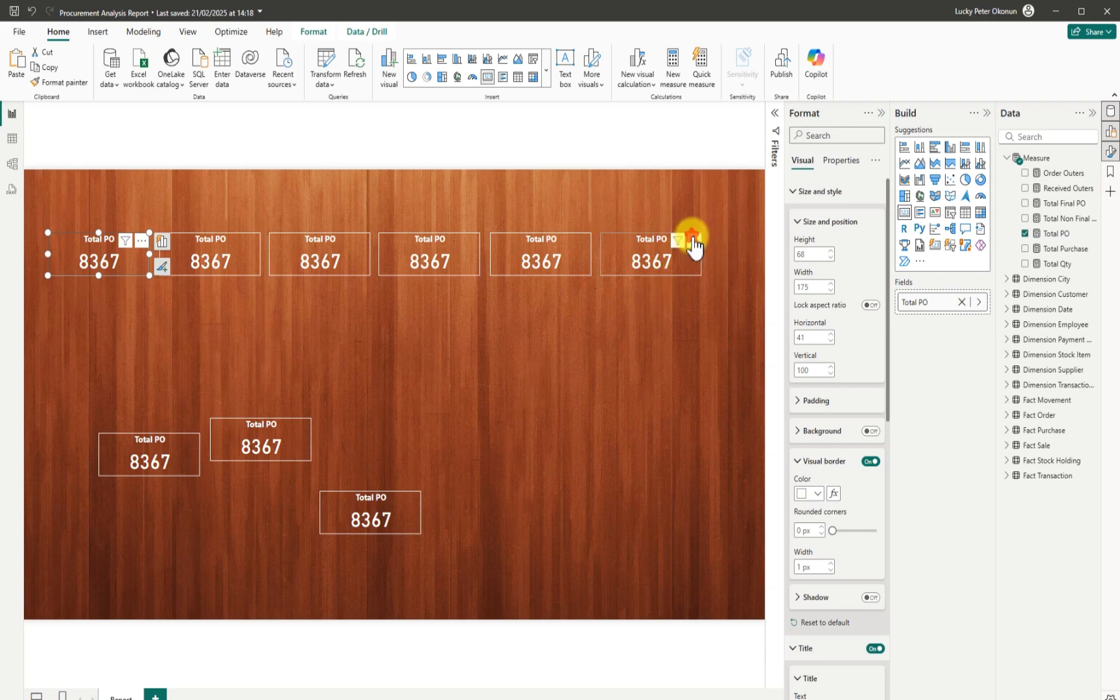
Remove the five extra Total PO cards from the top row, keeping the top-left one.
click(694, 241)
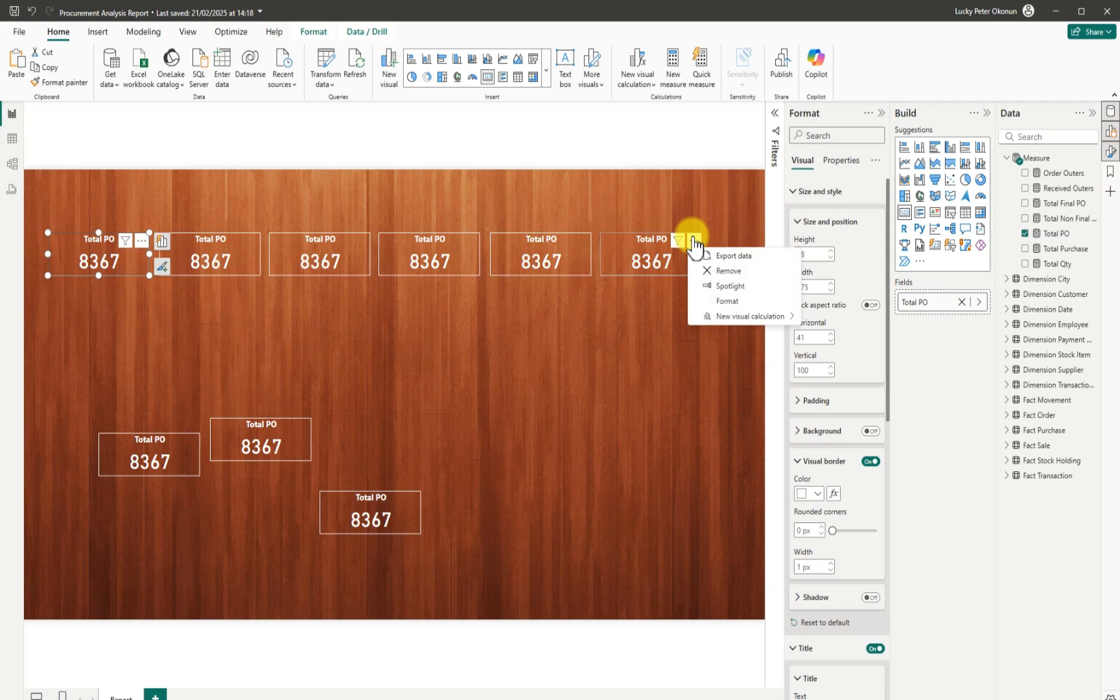
click(736, 274)
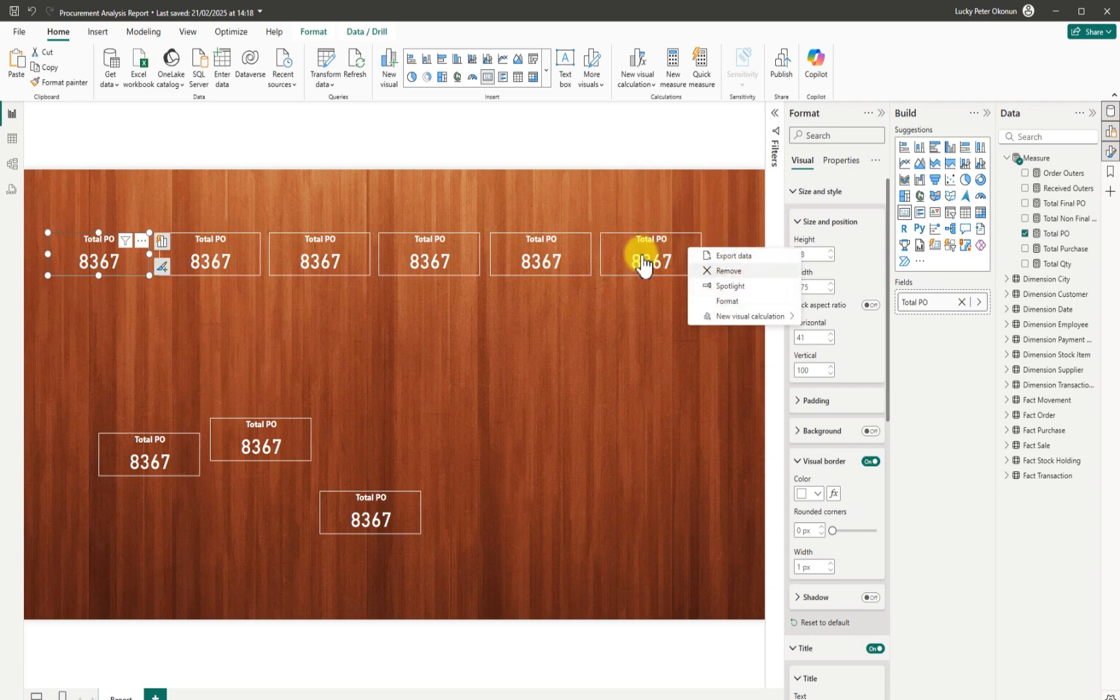
click(584, 242)
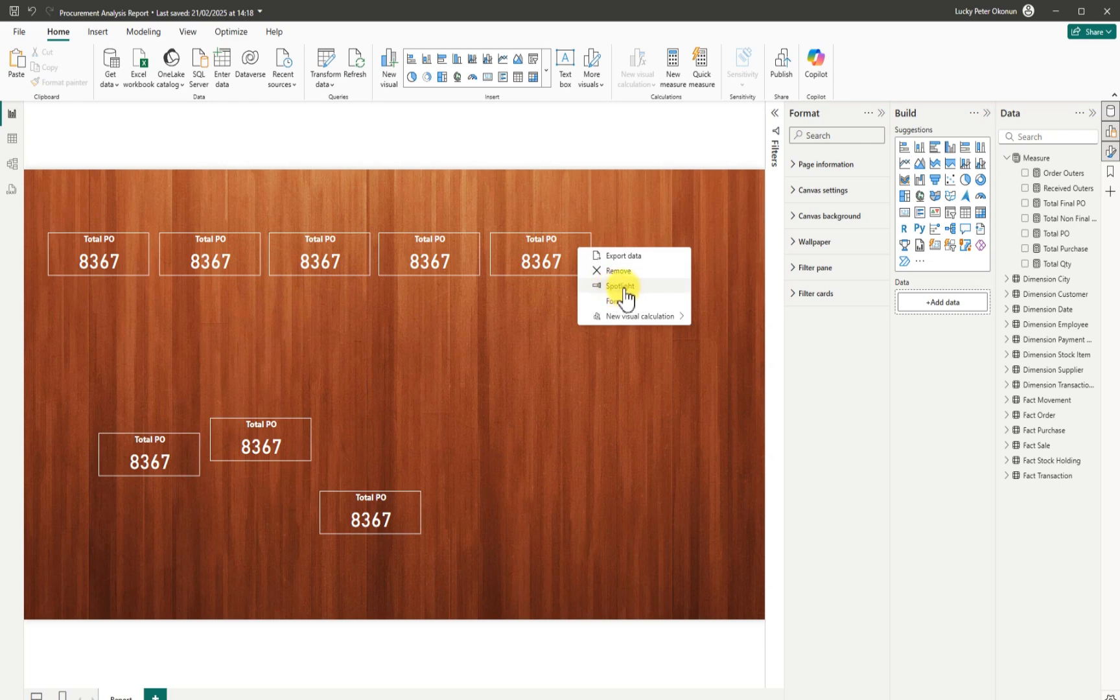
click(626, 272)
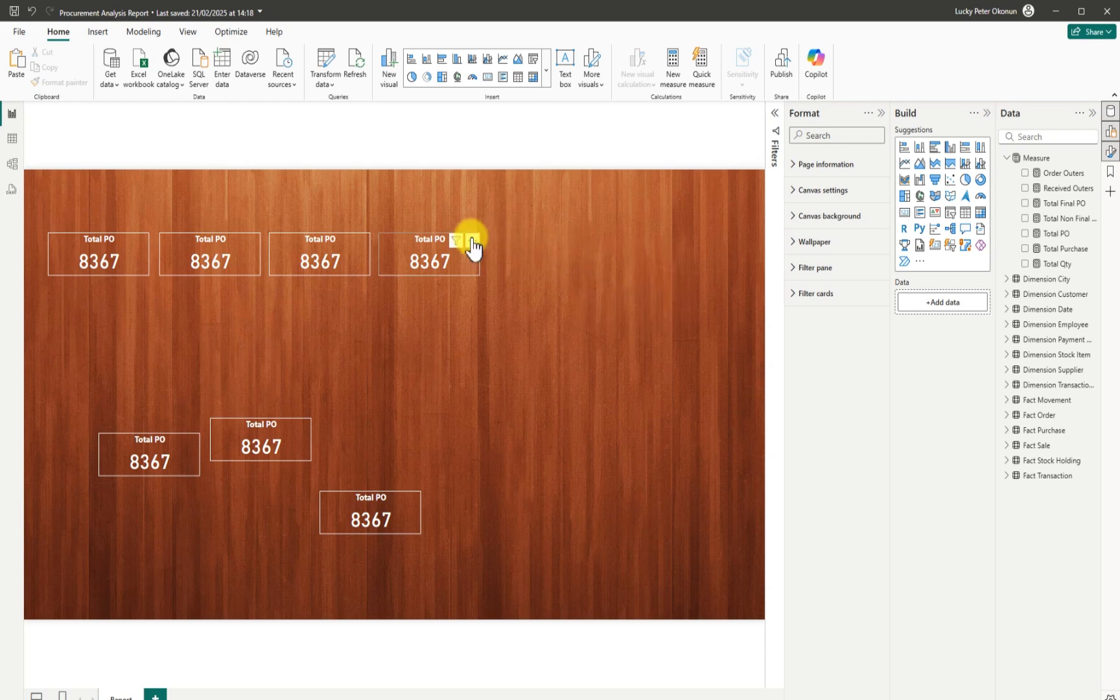
click(471, 241)
click(492, 270)
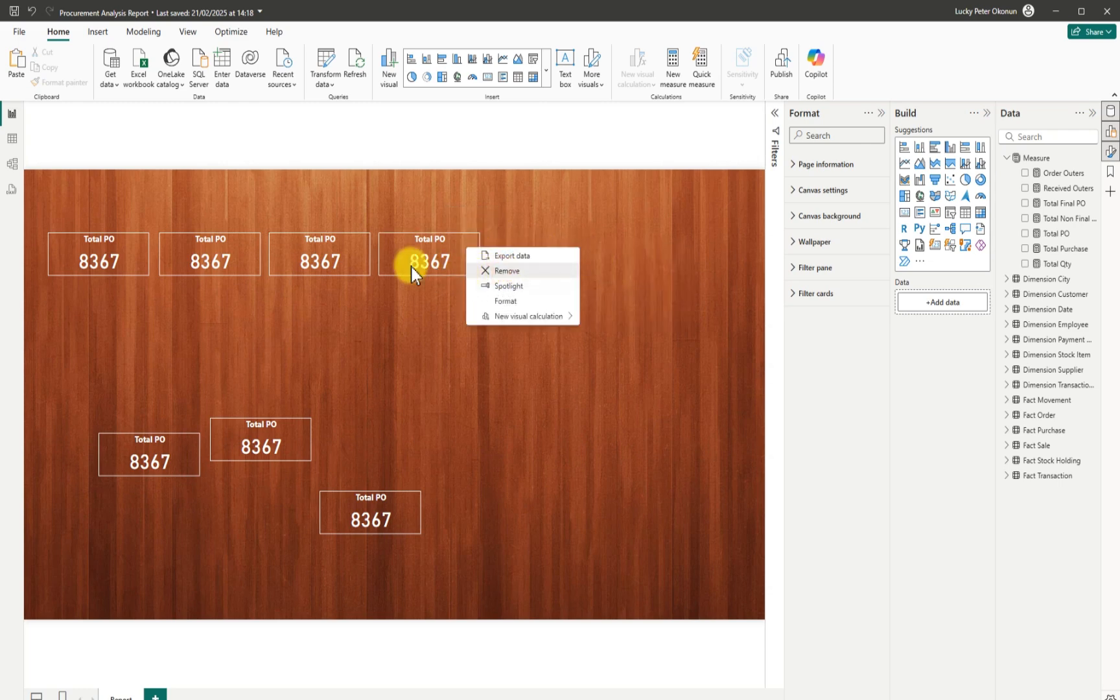
click(362, 240)
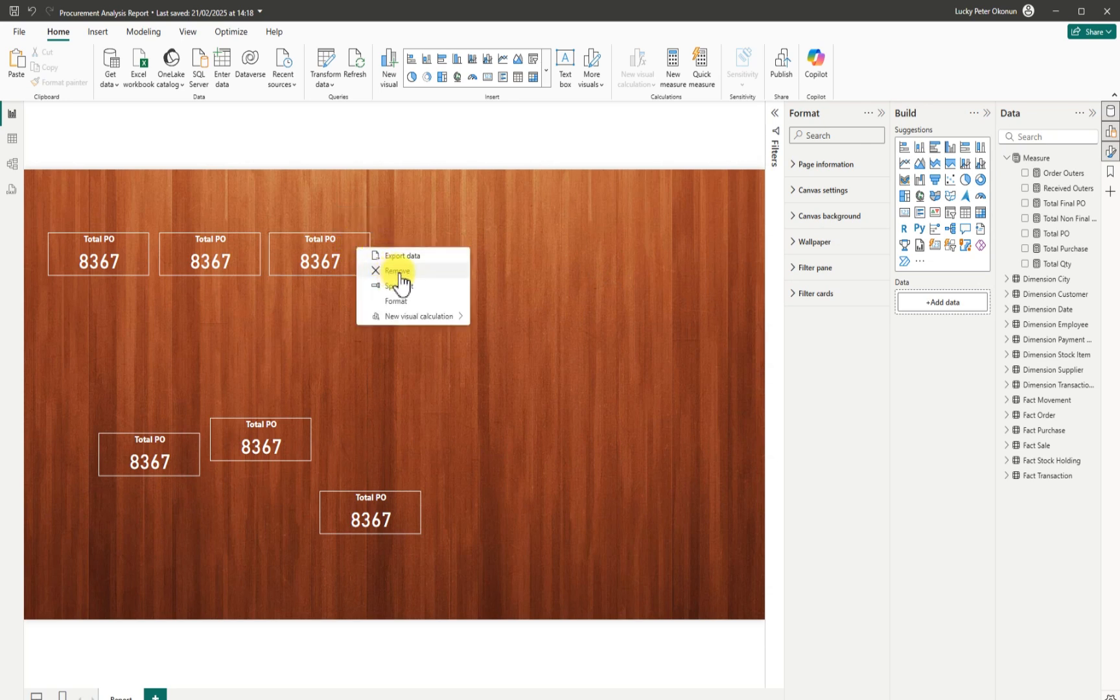
click(400, 270)
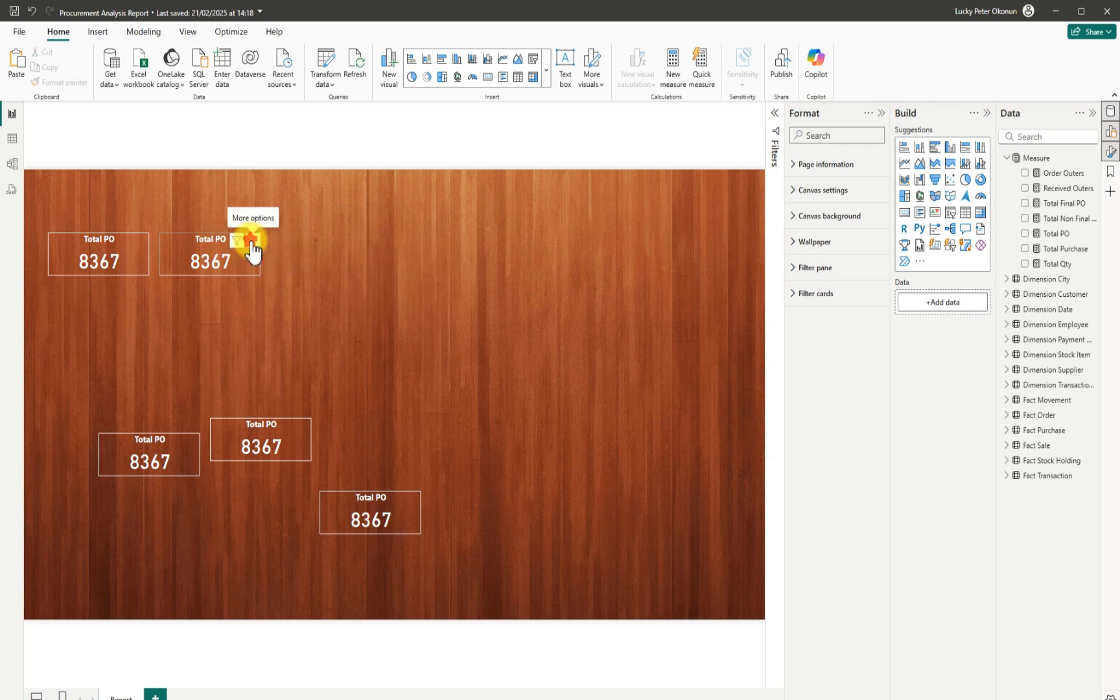
click(252, 241)
click(281, 270)
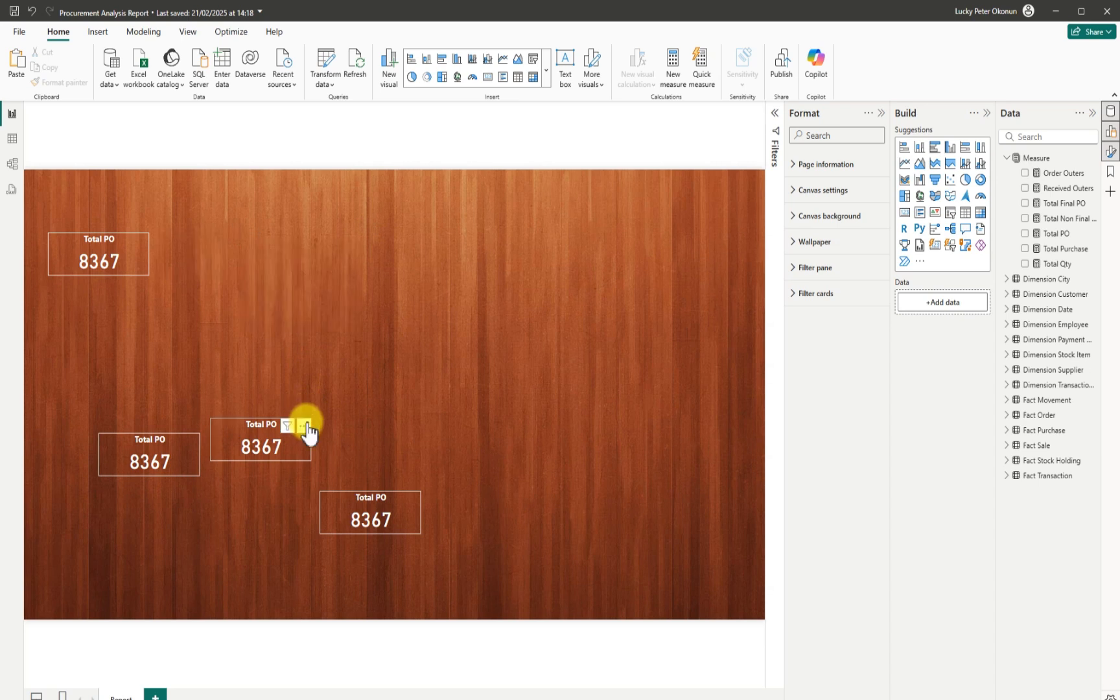
Remove the three remaining Total PO card copies from the lower canvas.
click(303, 421)
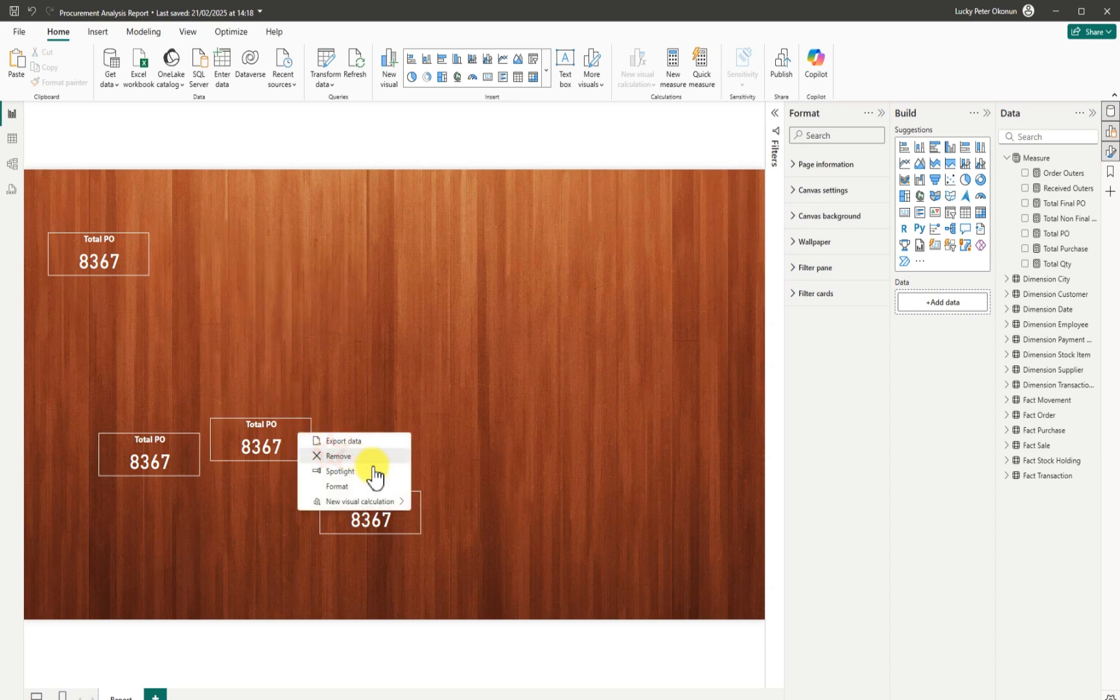
click(332, 456)
click(414, 495)
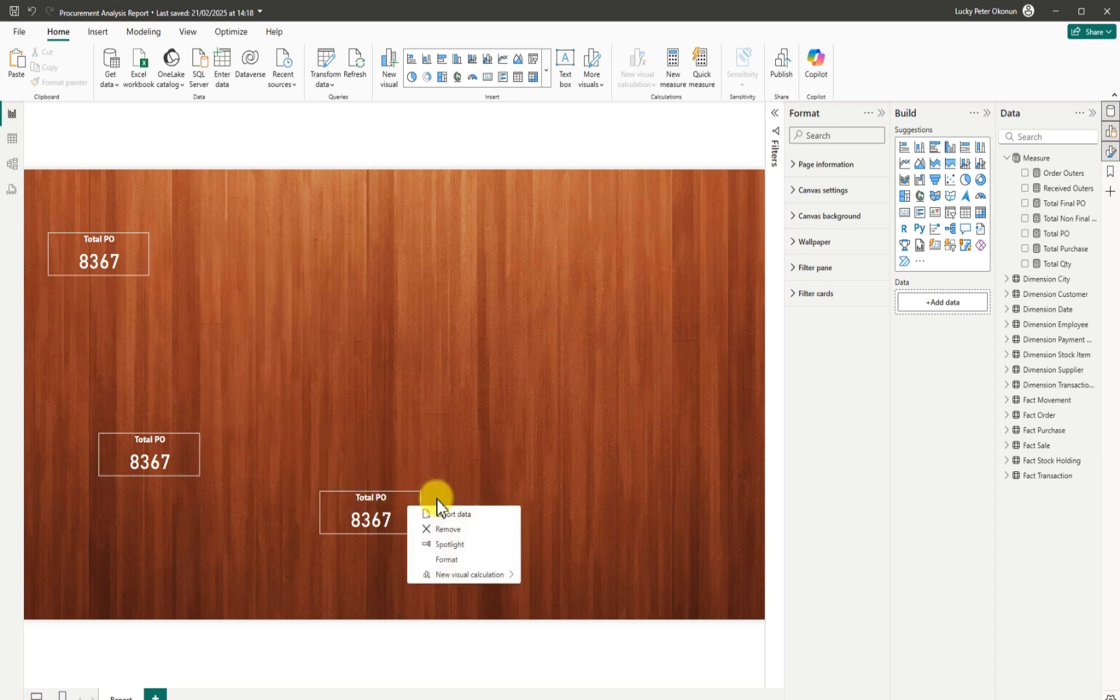
click(447, 532)
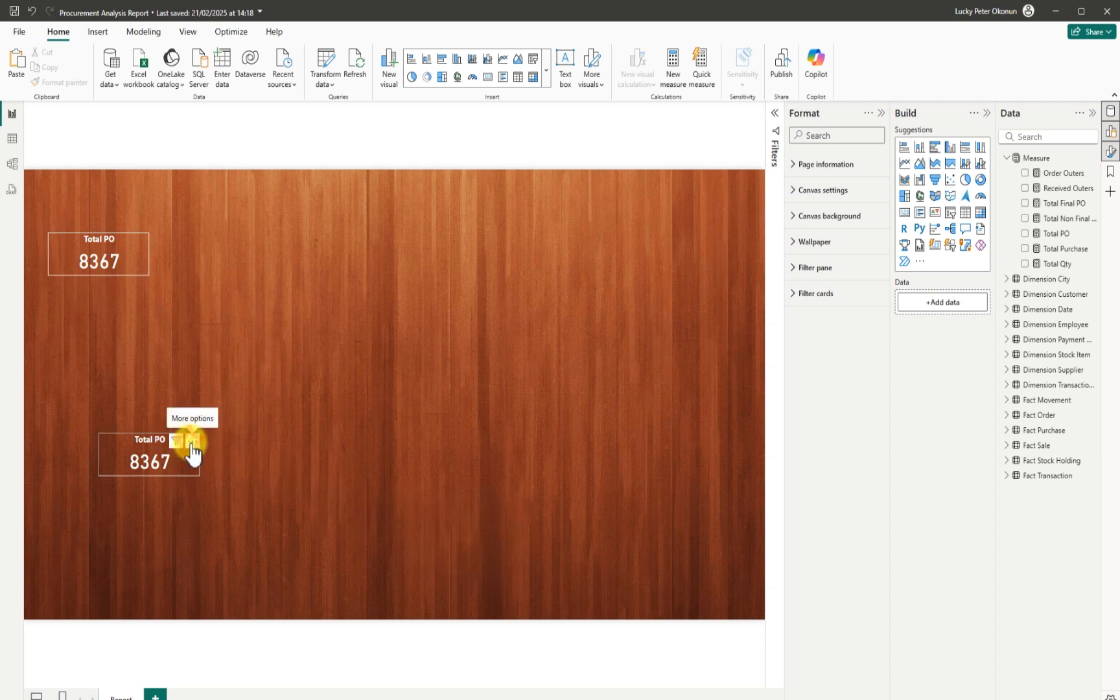
click(190, 447)
click(220, 471)
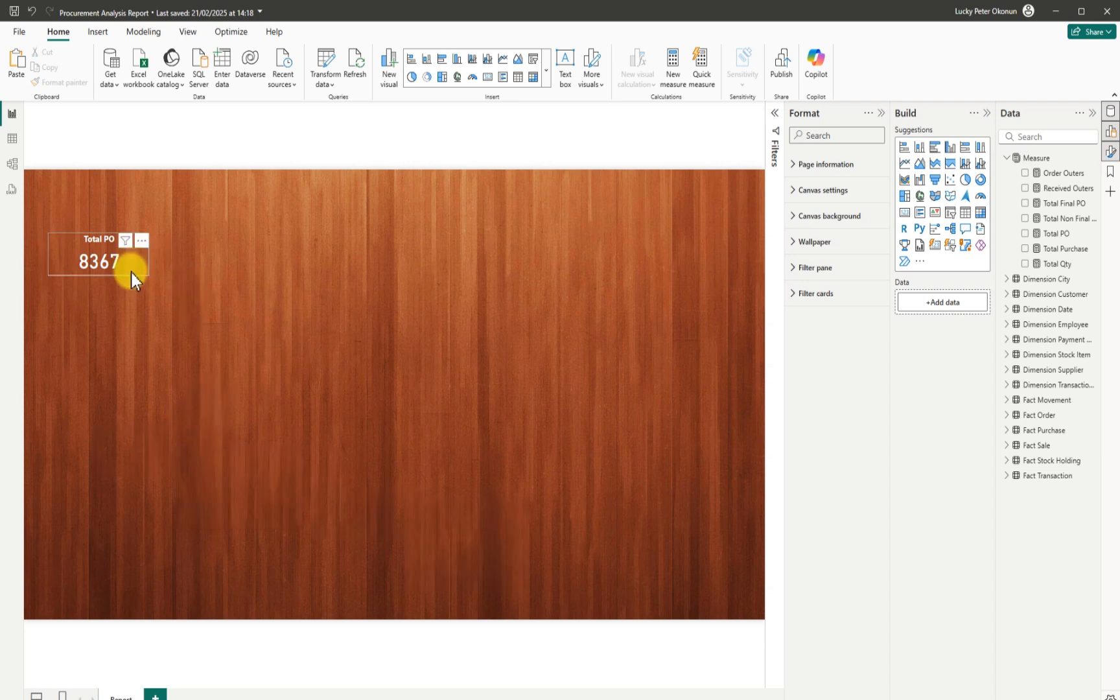
Move the Total PO card toward the centre, convert it to a multi-row card, and widen it.
drag(135, 278, 340, 296)
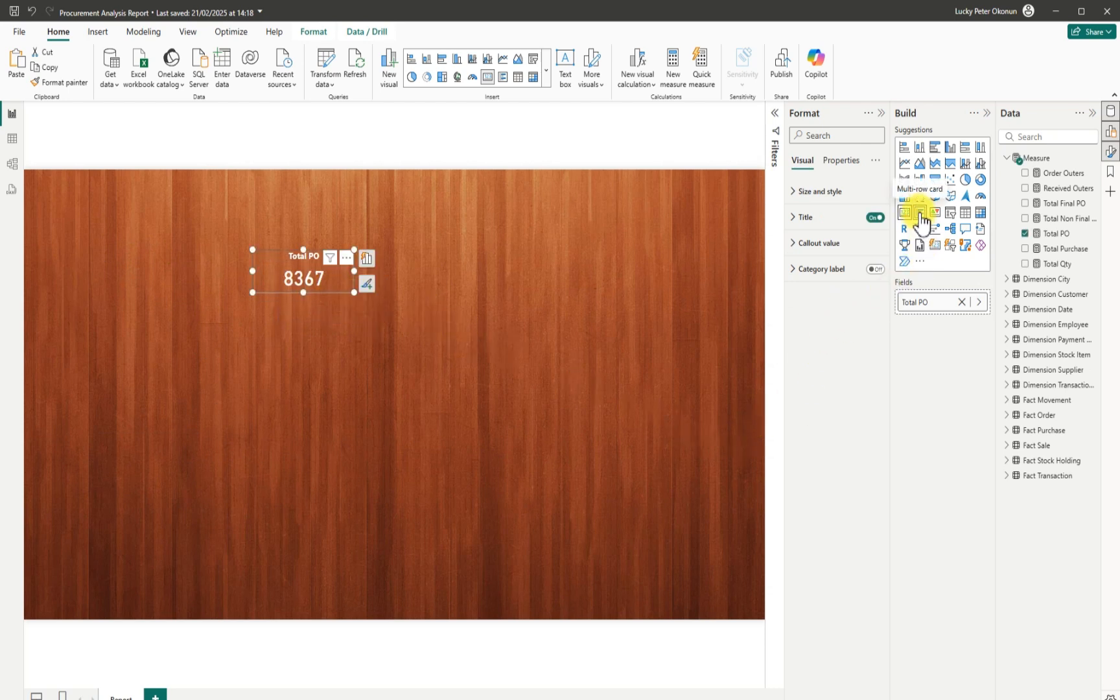
click(920, 215)
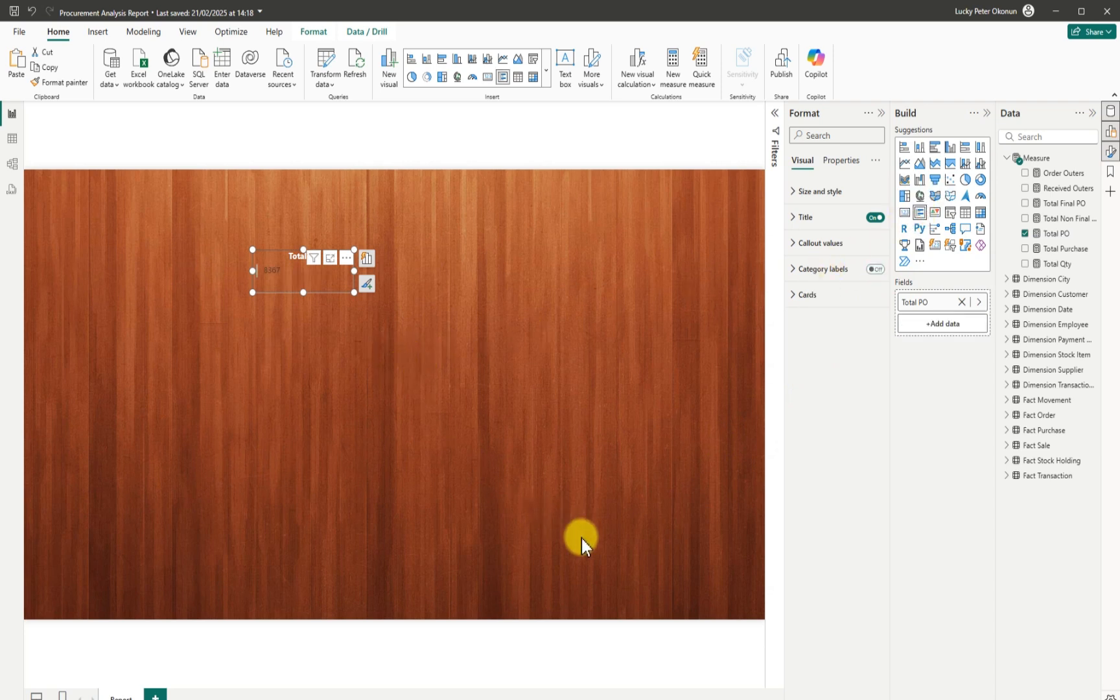
drag(356, 274, 492, 294)
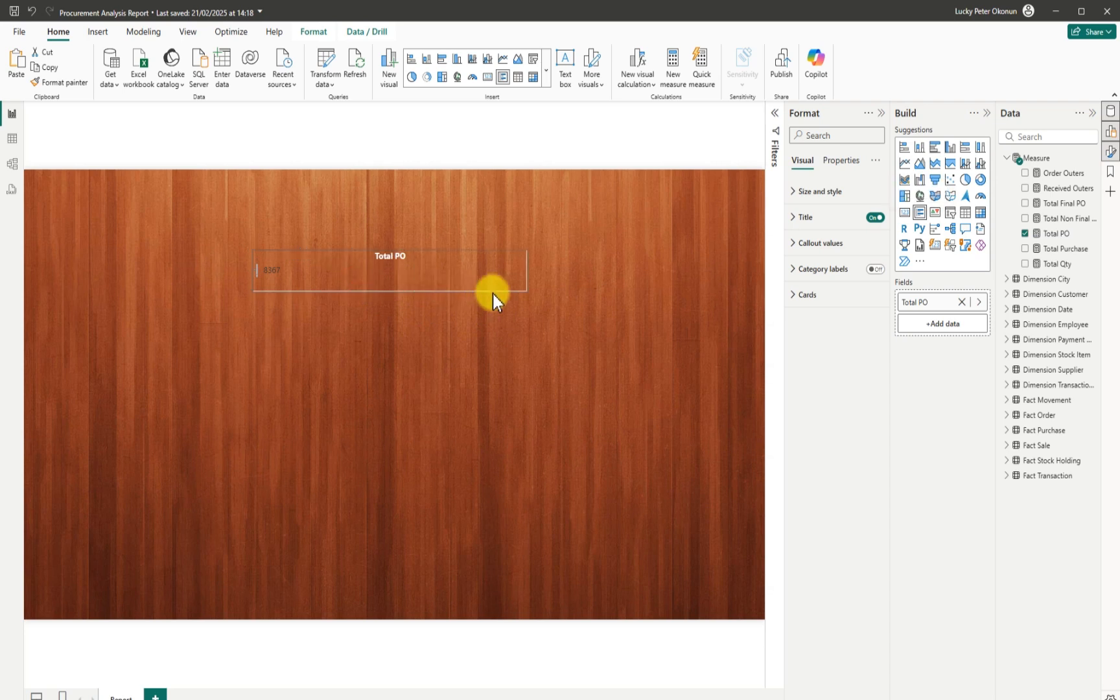
drag(658, 294, 656, 293)
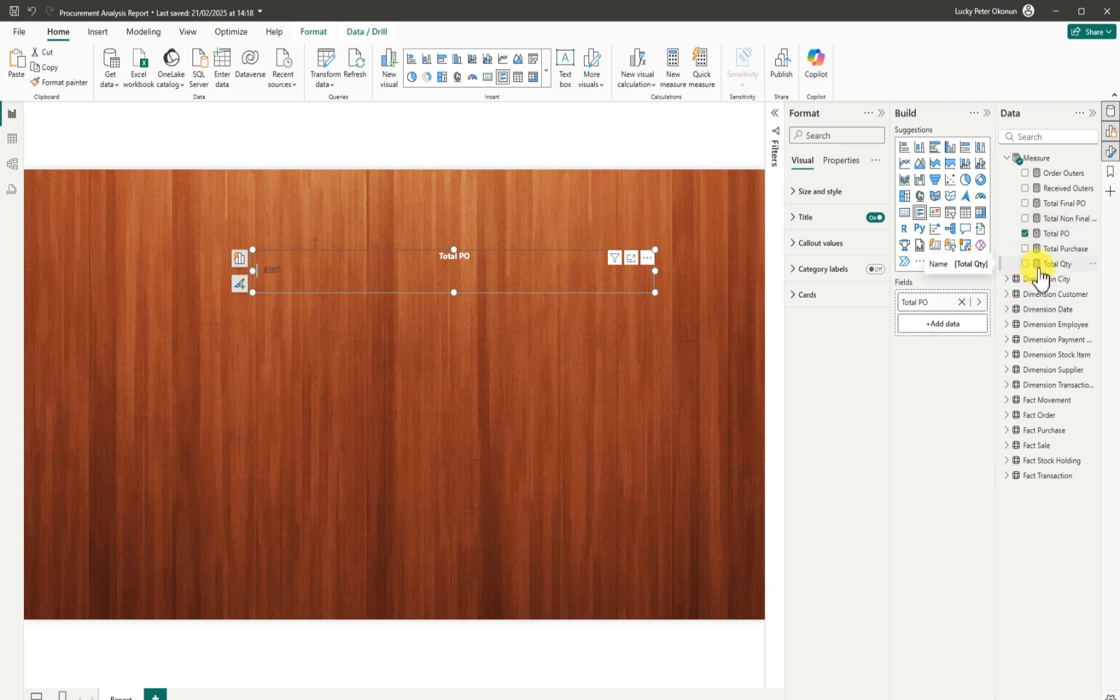
Try Total Purchase and Total PO on the multi-row card, then delete the visual.
click(1026, 250)
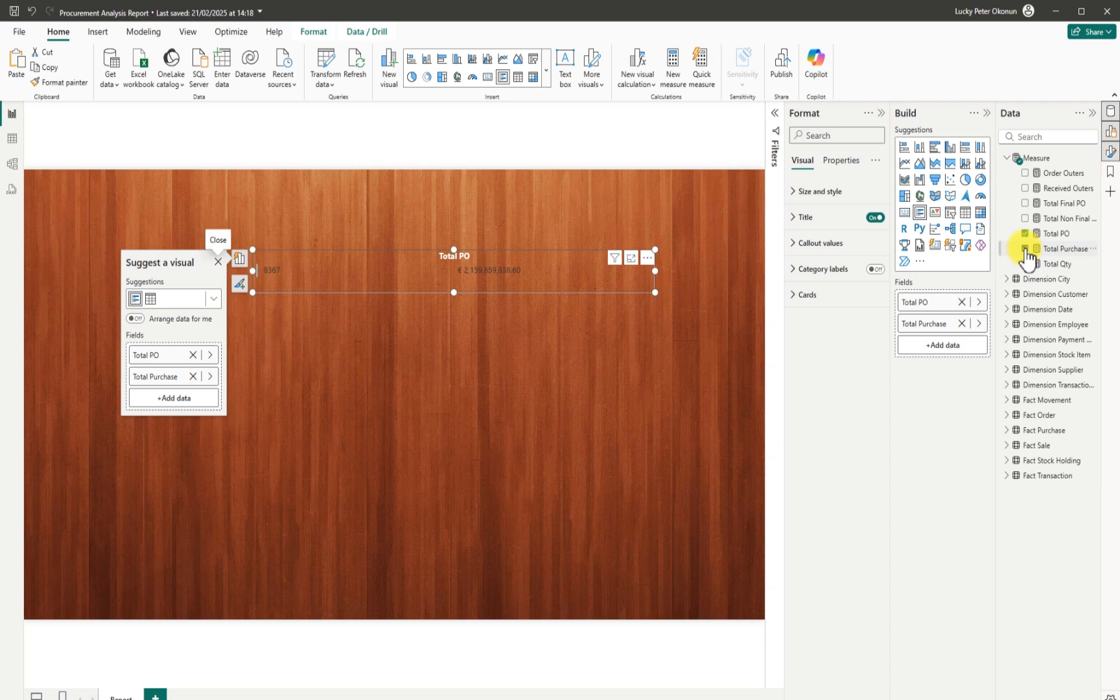
click(961, 302)
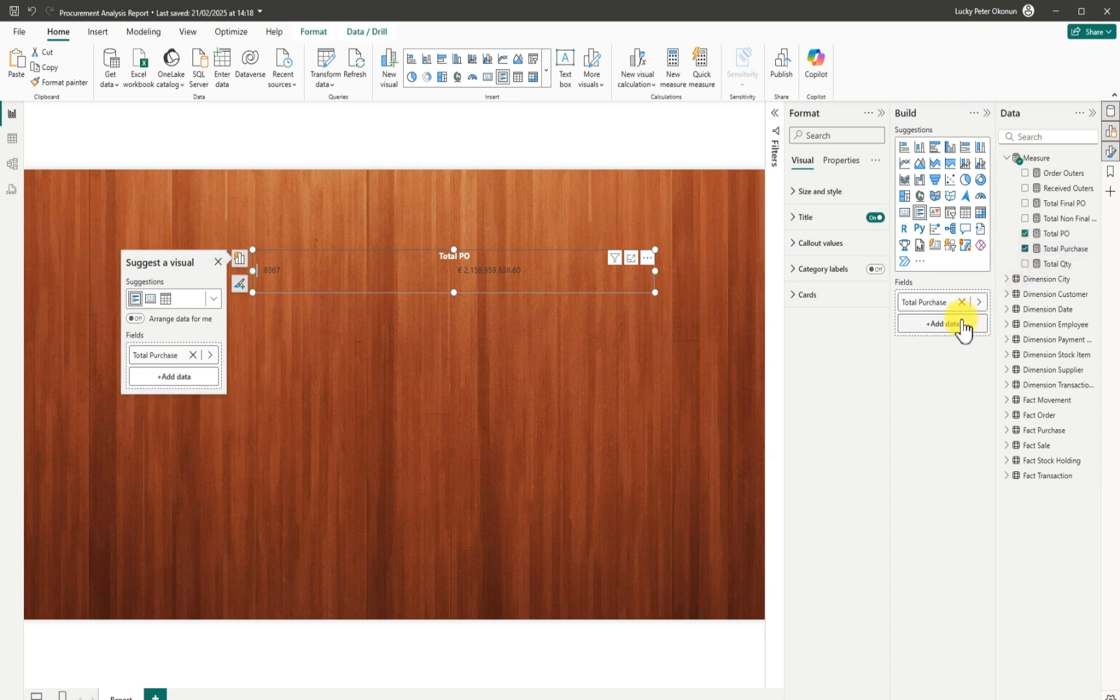
click(964, 302)
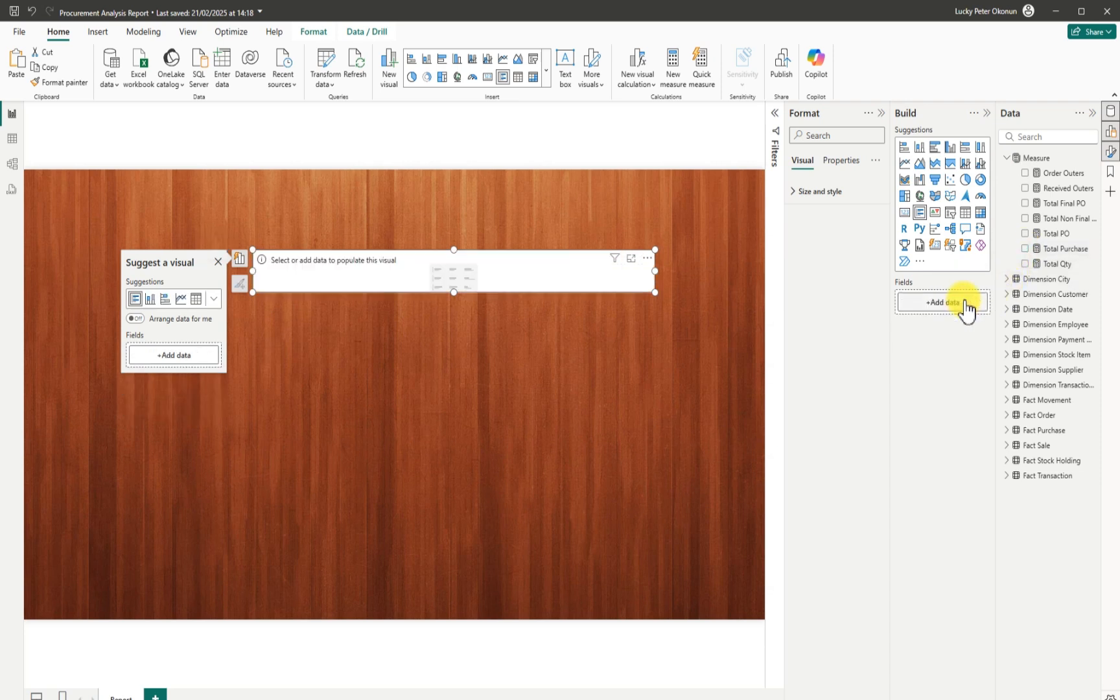
click(1026, 233)
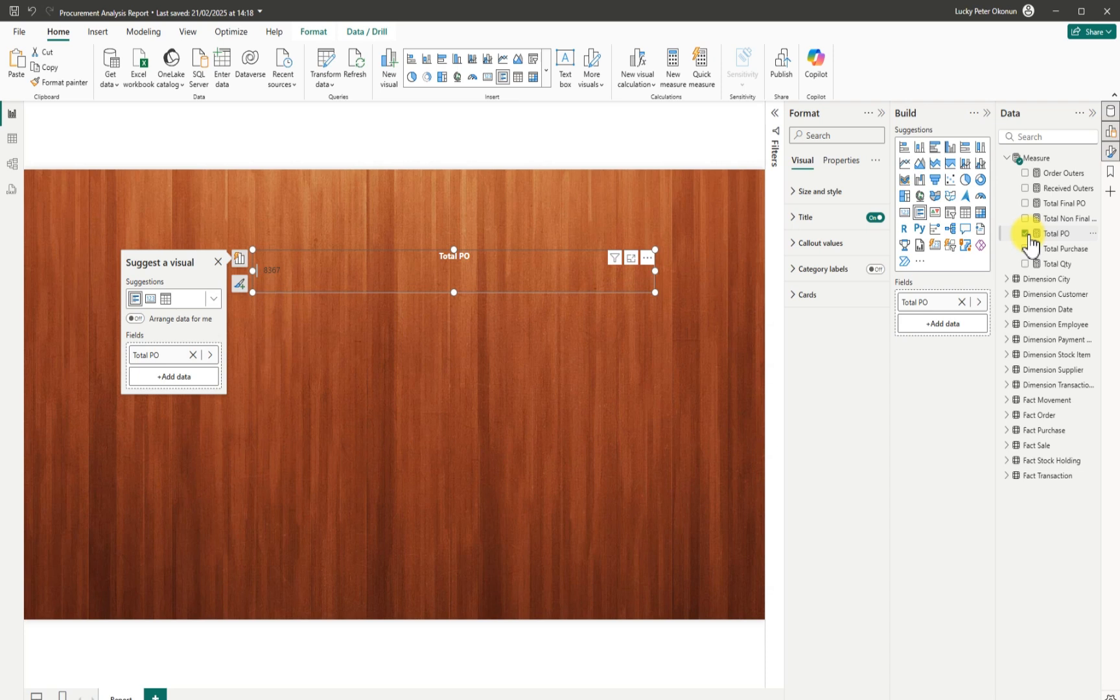
click(1025, 248)
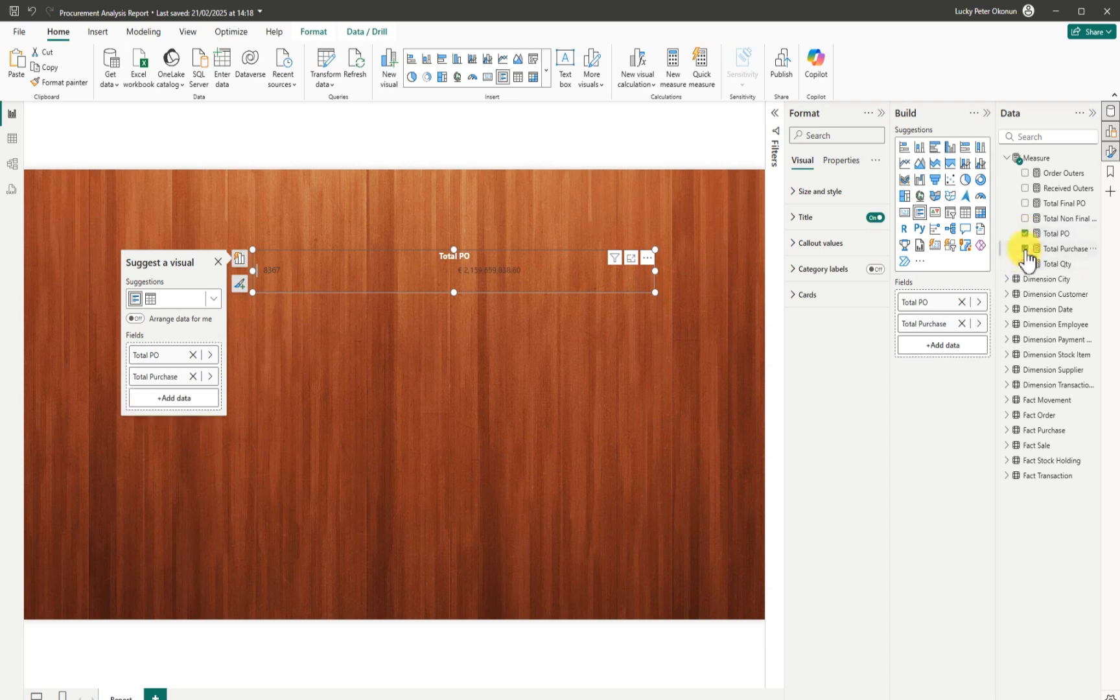
click(648, 259)
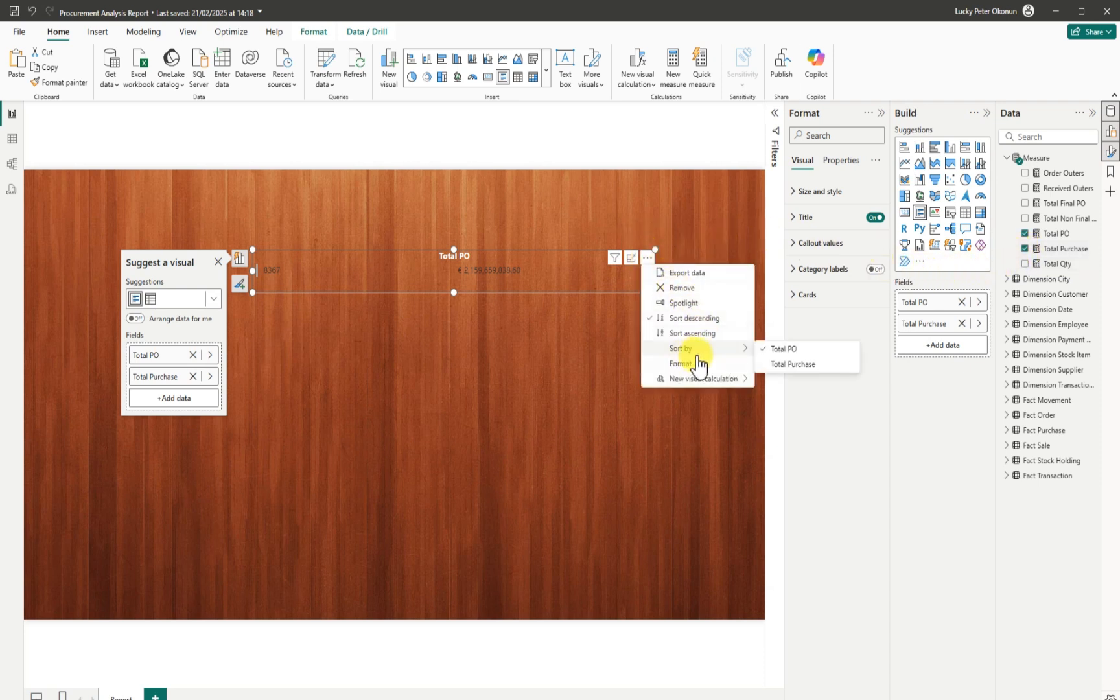
click(692, 289)
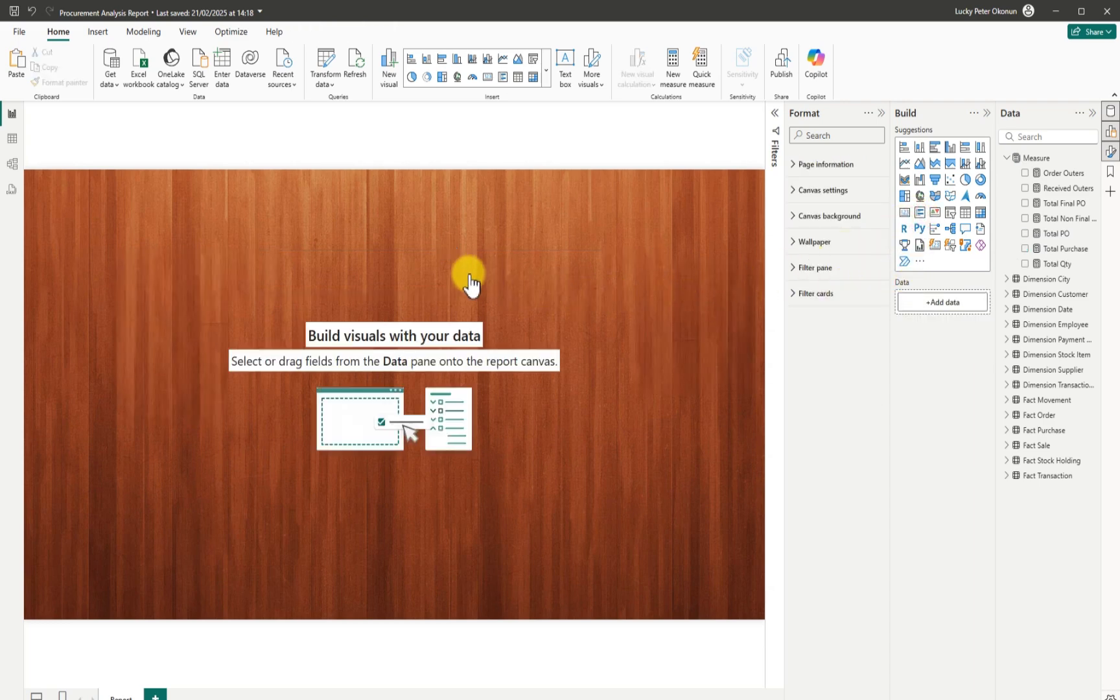
Size a new card near the top and add Total PO, Total Purchase, Total Final PO, Total Non Final PO.
drag(191, 255, 549, 304)
drag(285, 169, 351, 251)
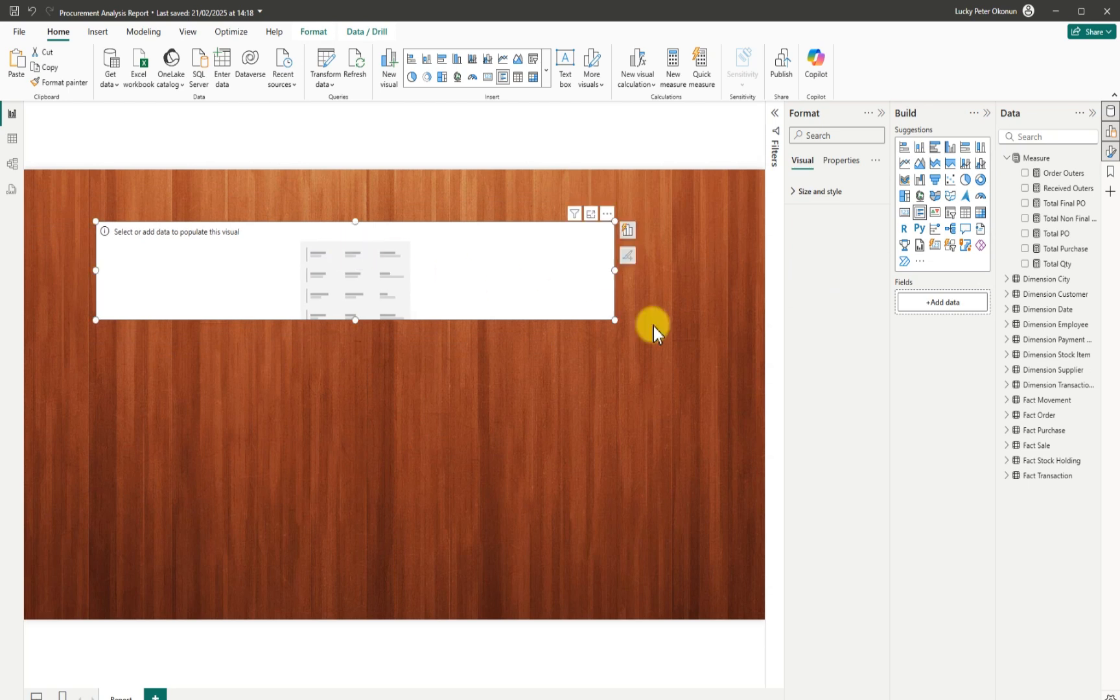
click(1024, 234)
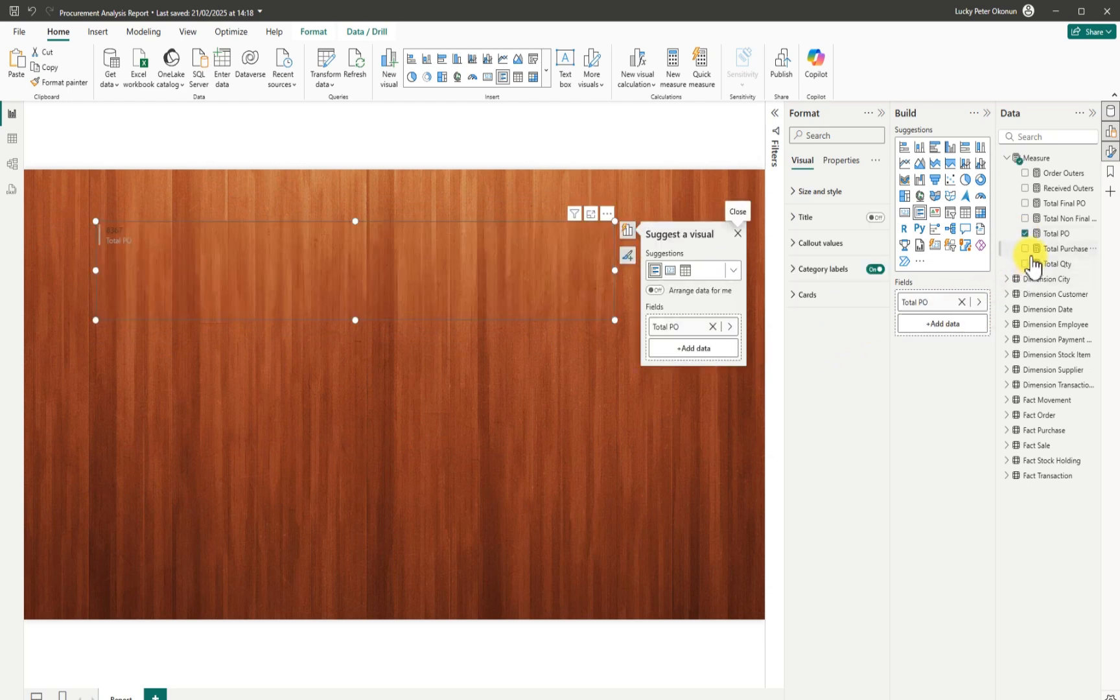
click(1024, 249)
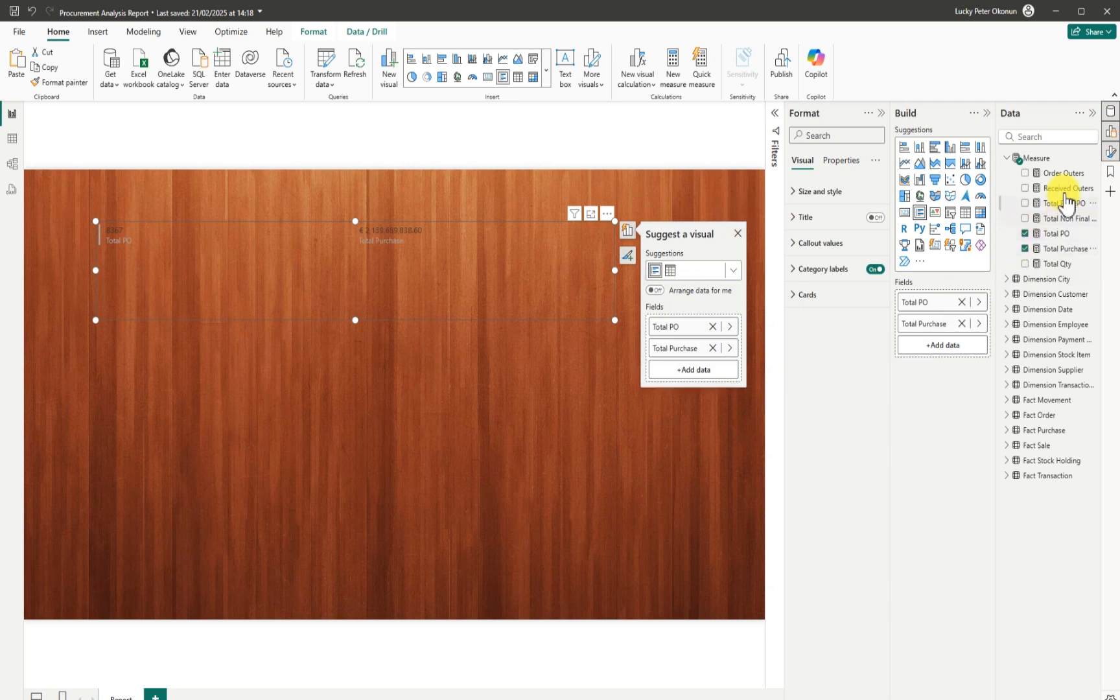
click(1024, 202)
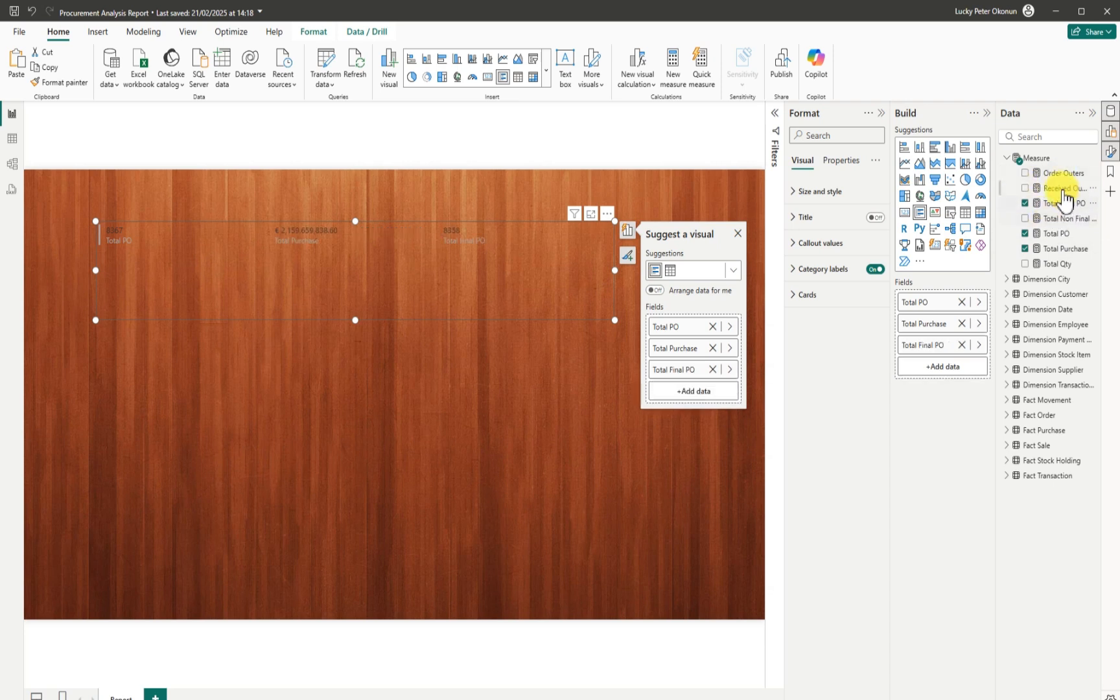
click(1025, 219)
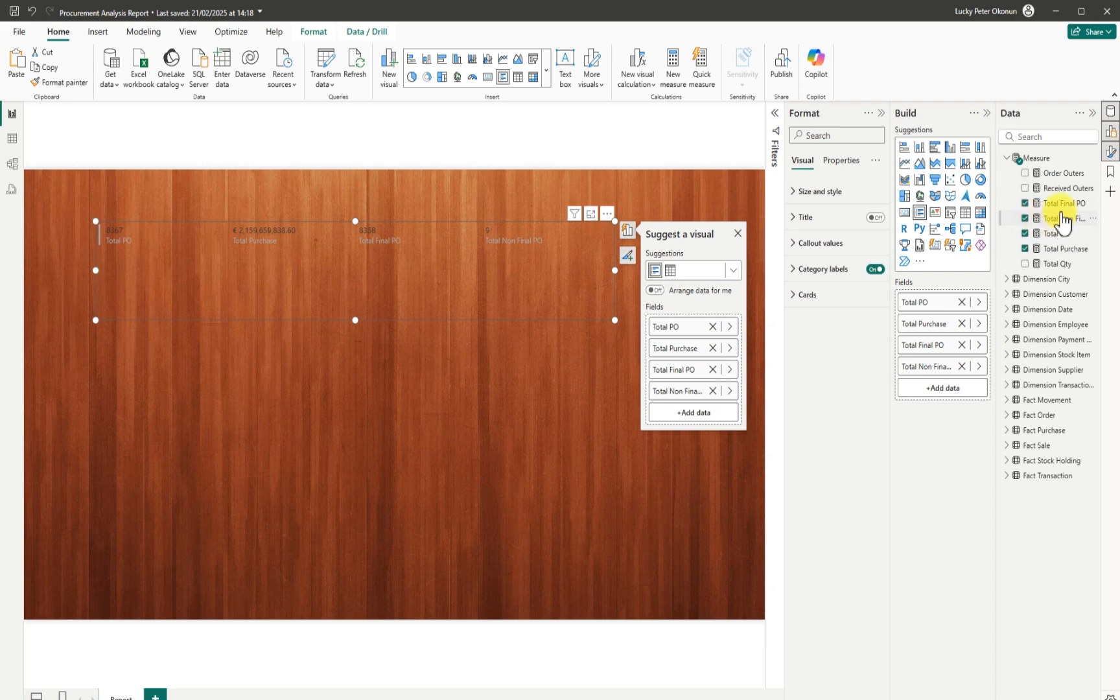
Add Total Qty, Received Outers and Order Outers to the card, then shorten it.
click(1025, 188)
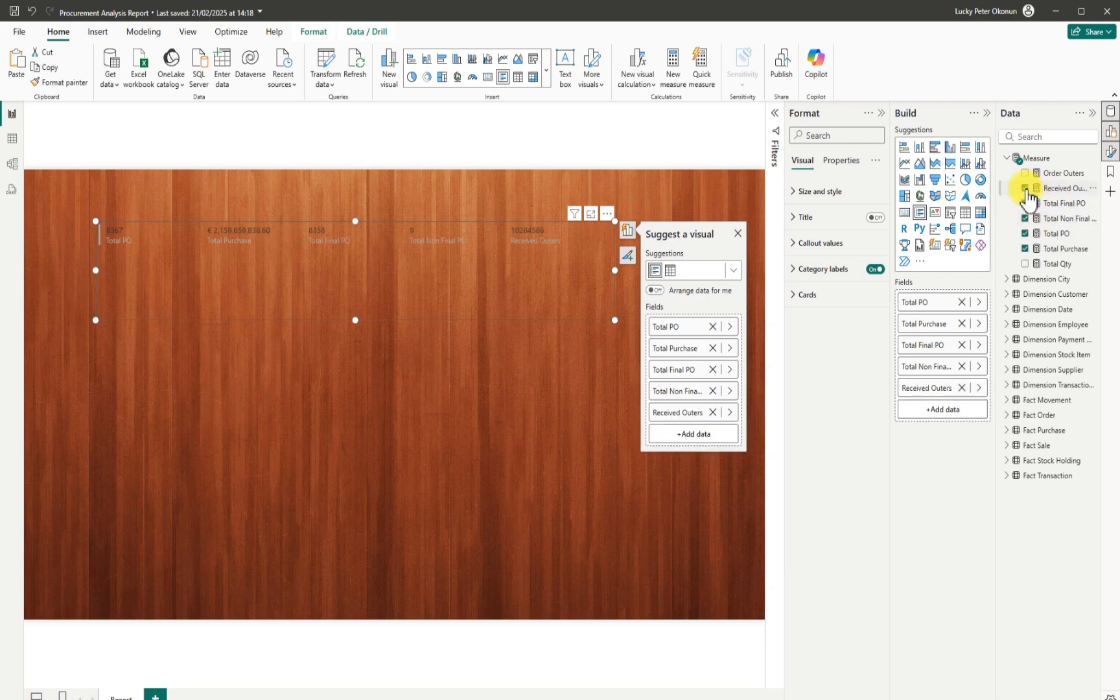
click(1025, 264)
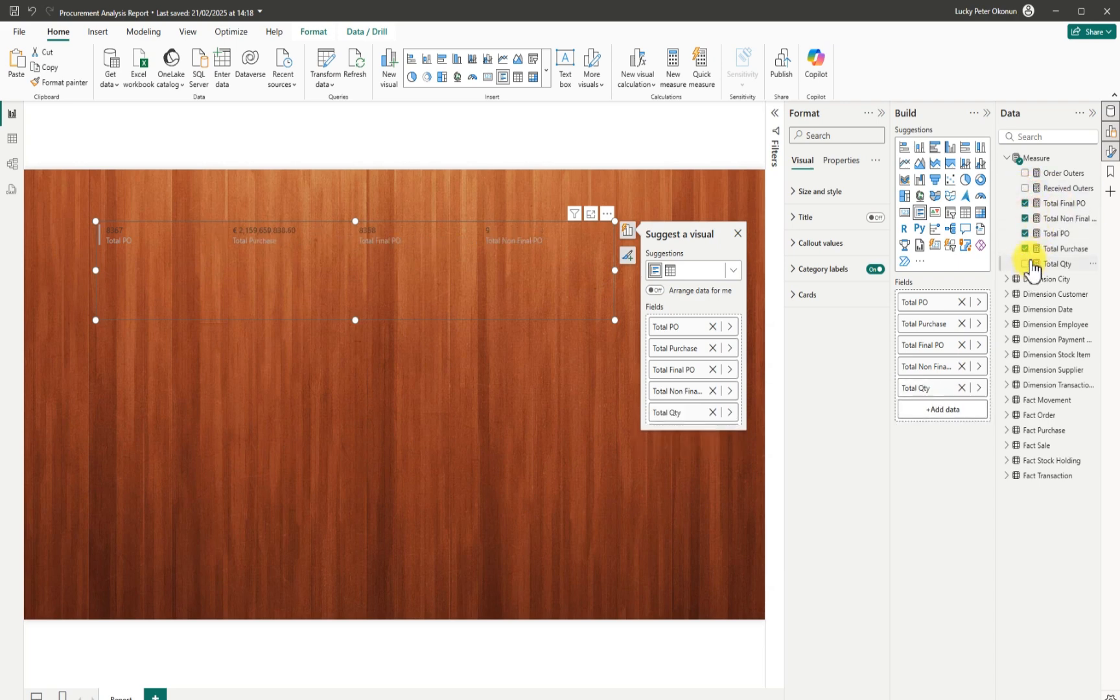
click(1025, 189)
click(1025, 189)
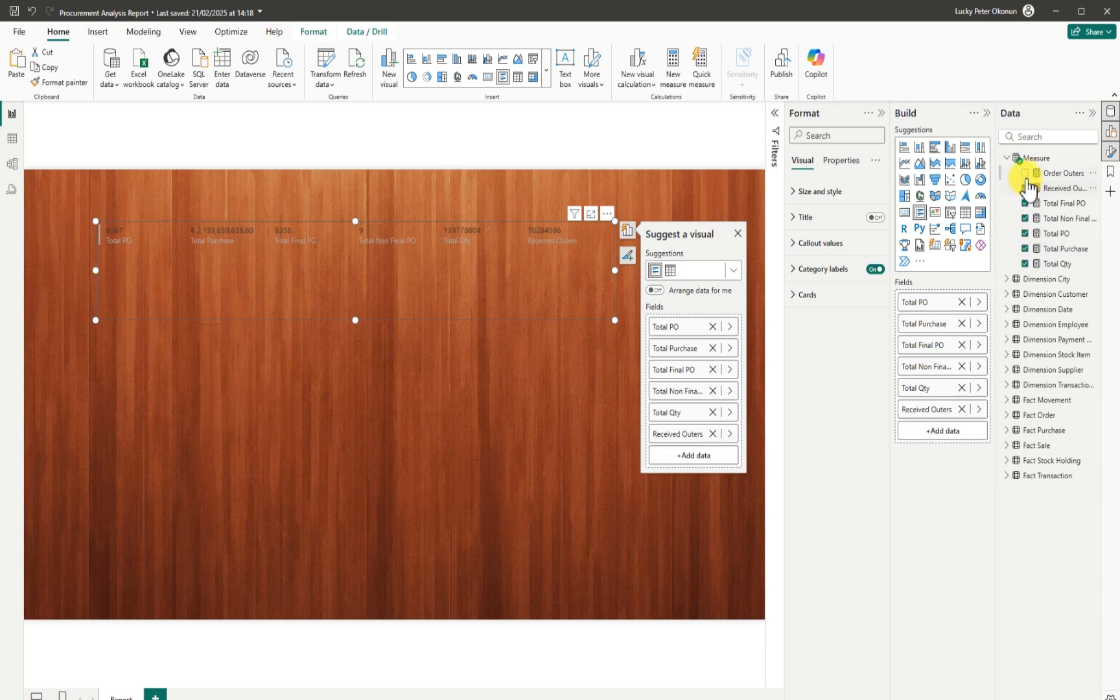
click(1025, 174)
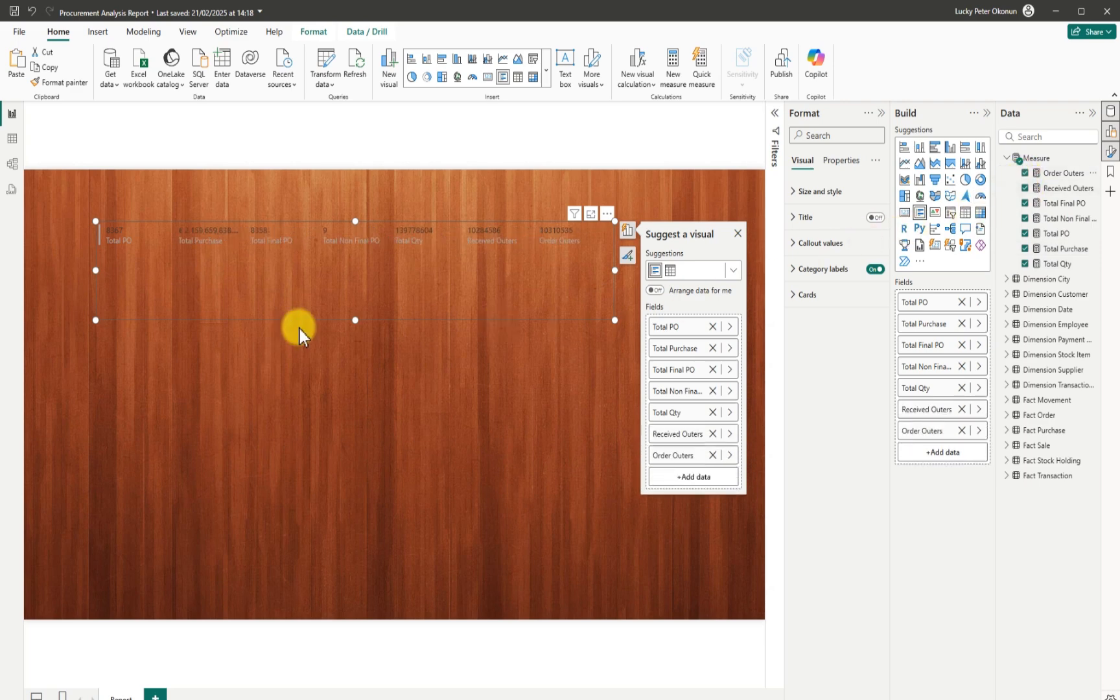
drag(352, 320, 365, 277)
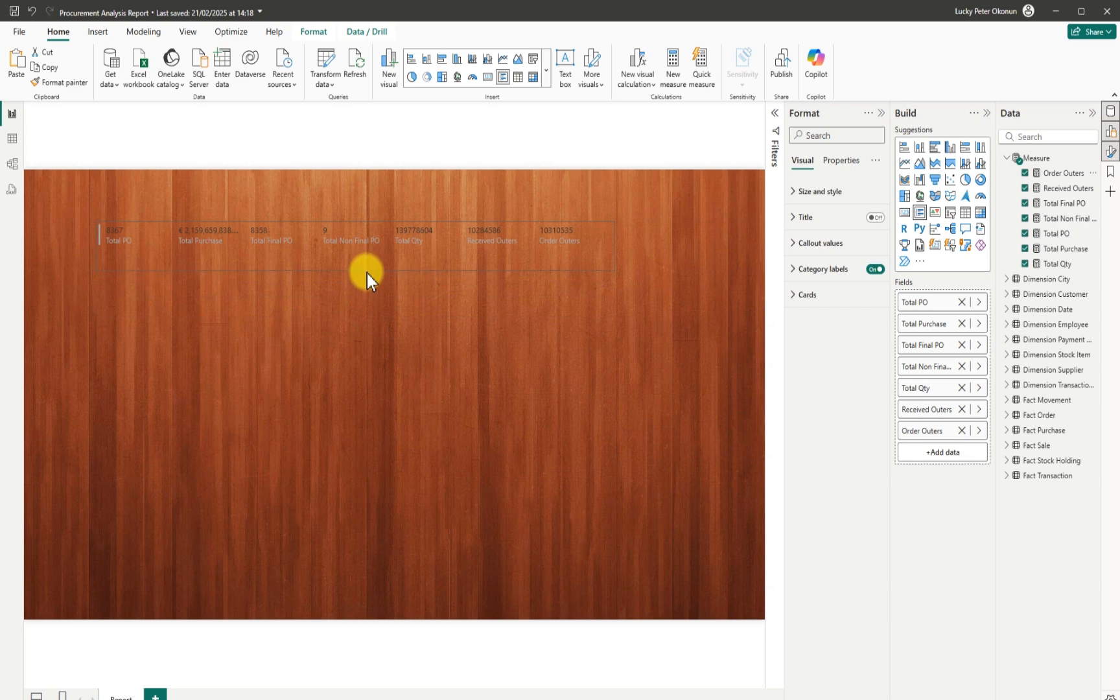
click(368, 251)
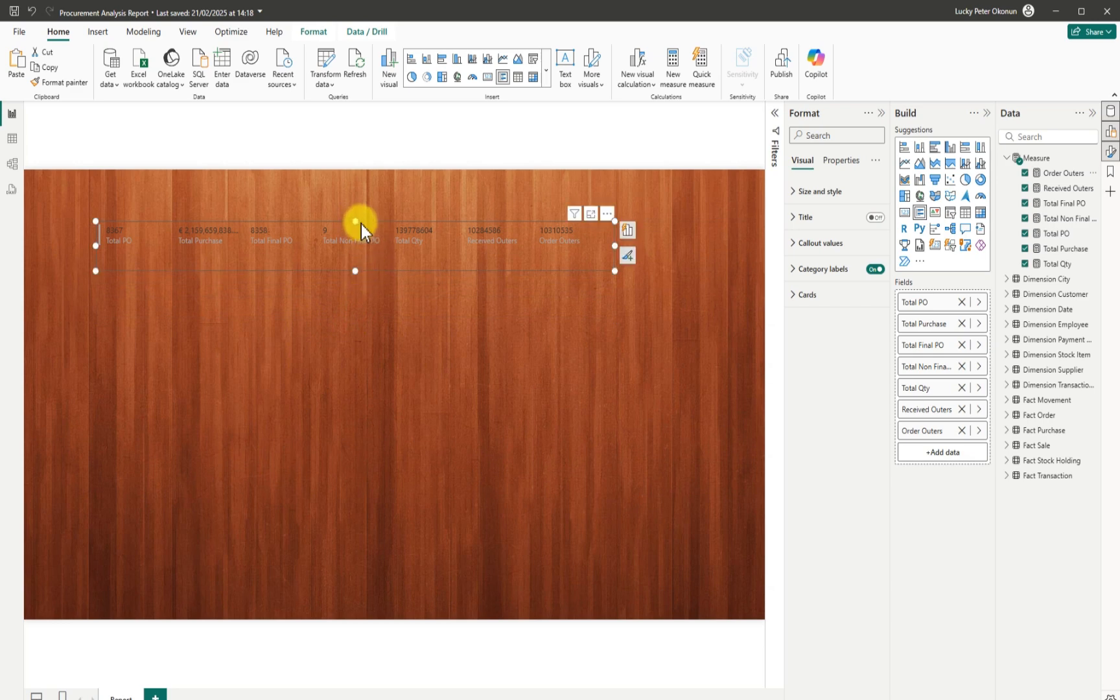
Move the card lower and give it a white visual border.
drag(362, 225, 415, 262)
drag(409, 309, 408, 315)
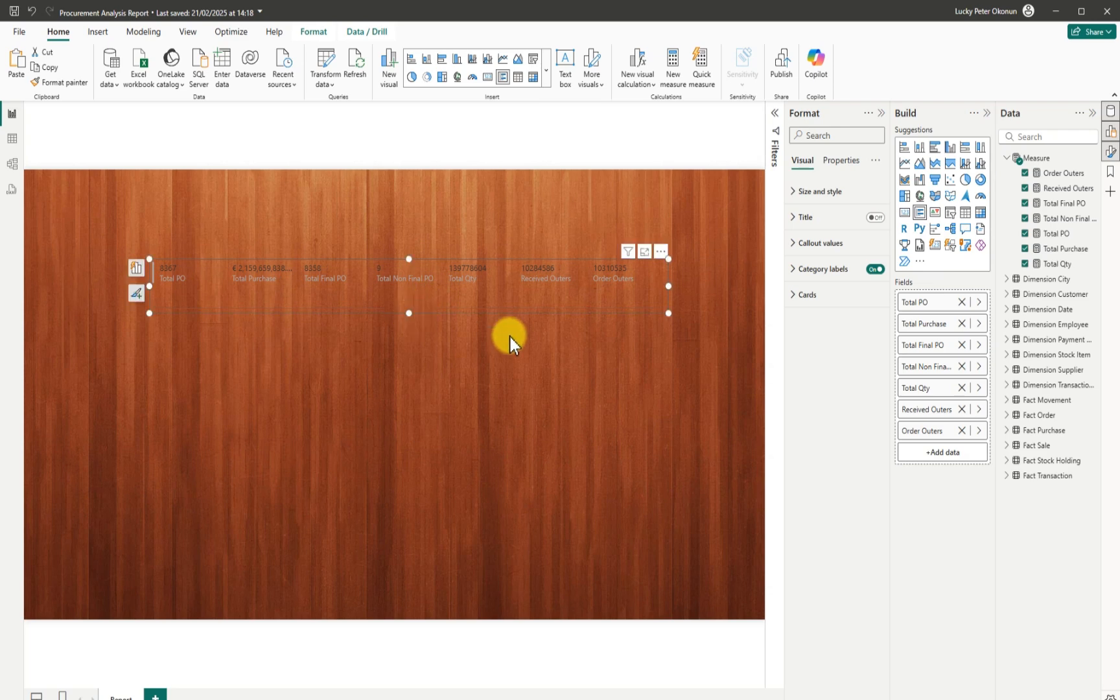
click(808, 193)
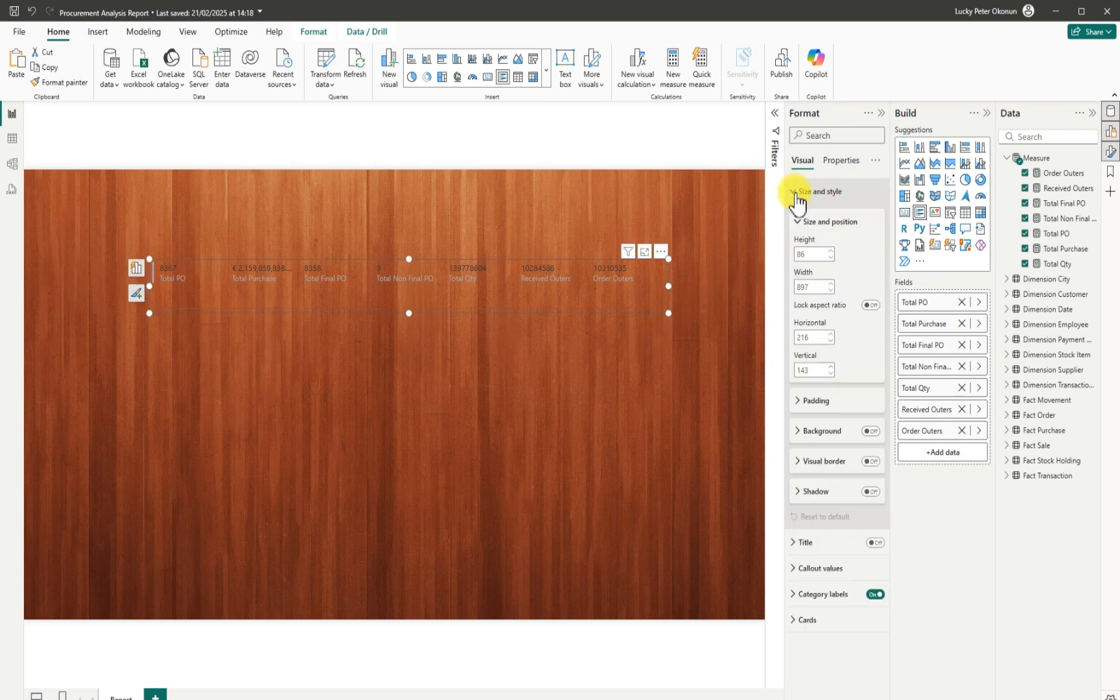
click(871, 463)
click(802, 463)
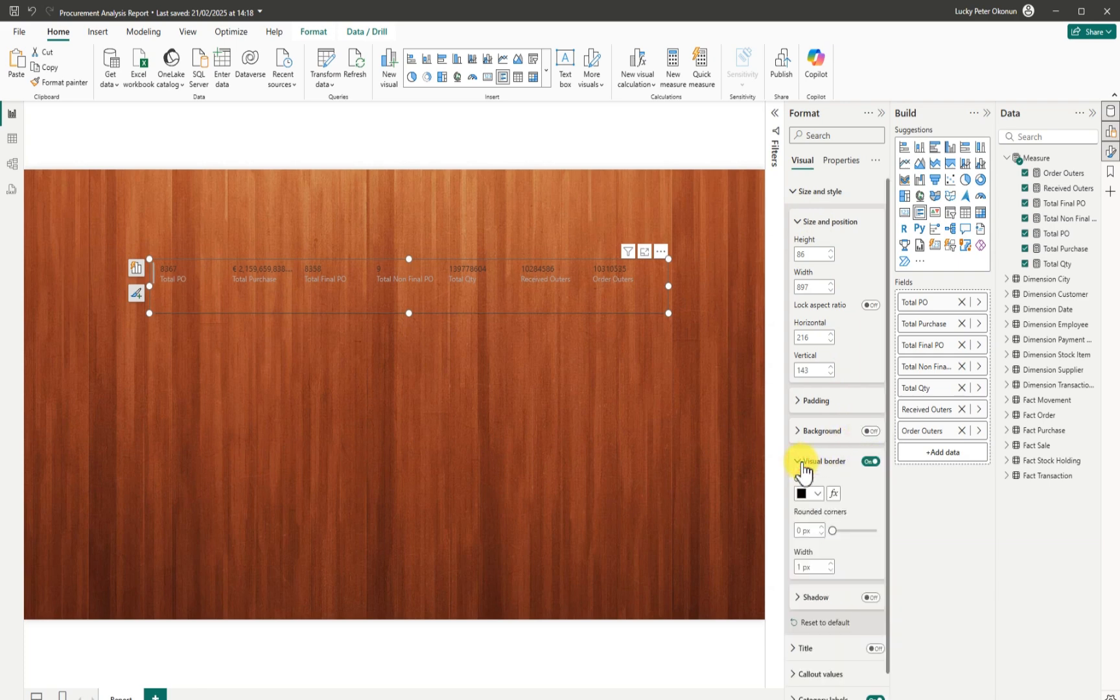
click(813, 493)
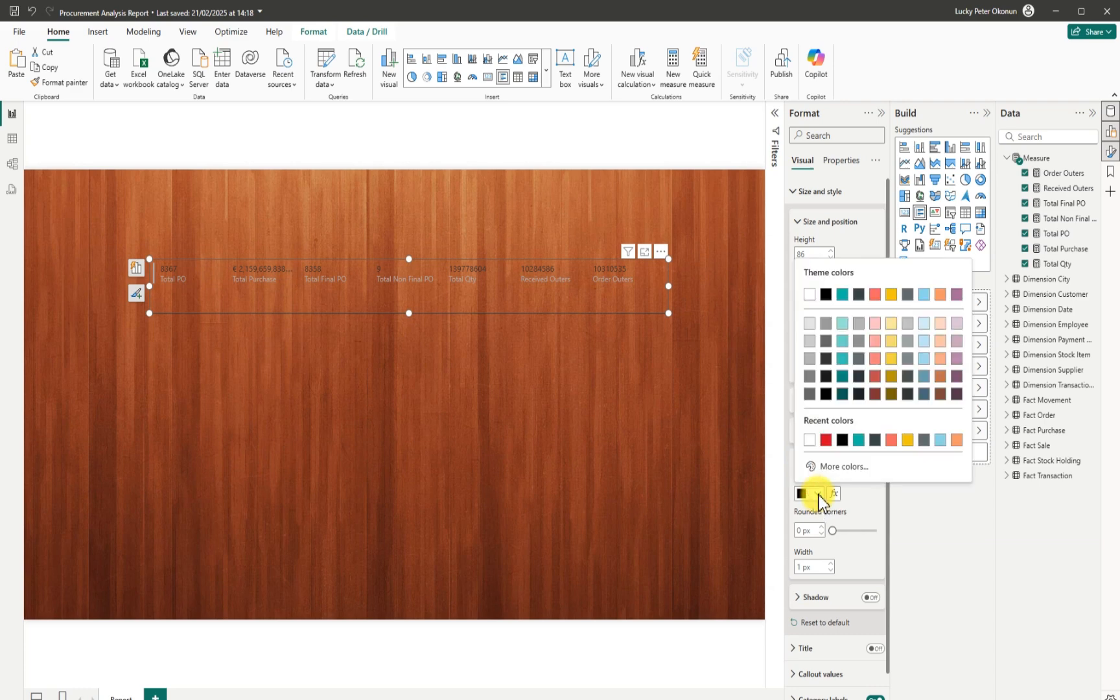
click(810, 296)
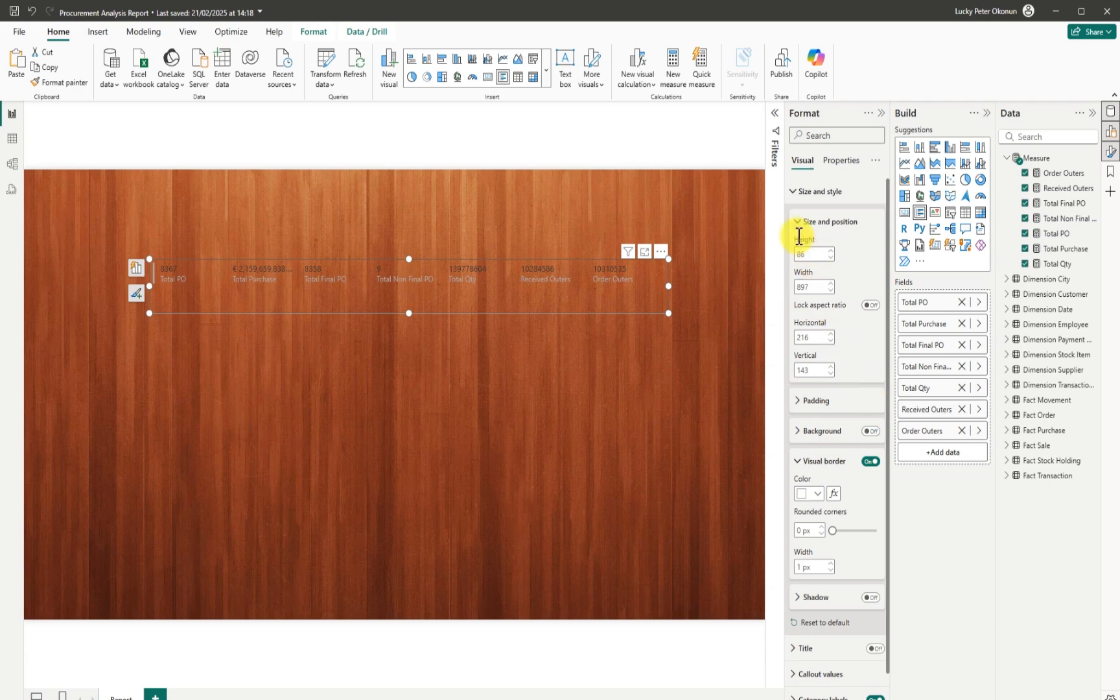
click(799, 192)
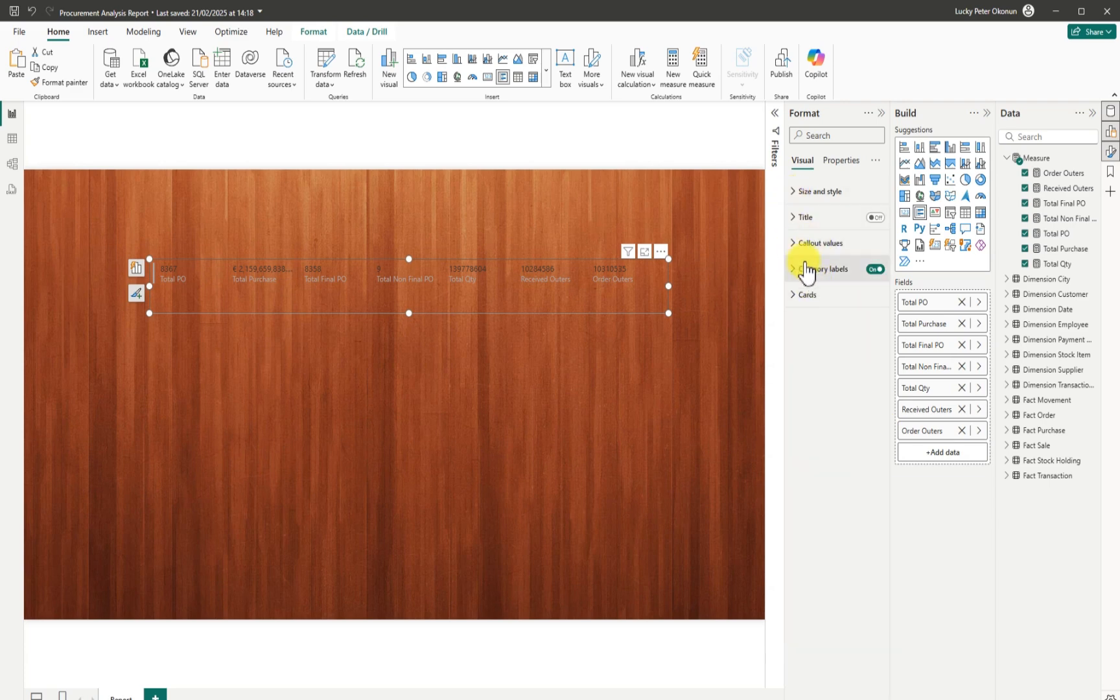
Turn off the cards' accent bar and adjust the card's height.
drag(668, 313, 670, 327)
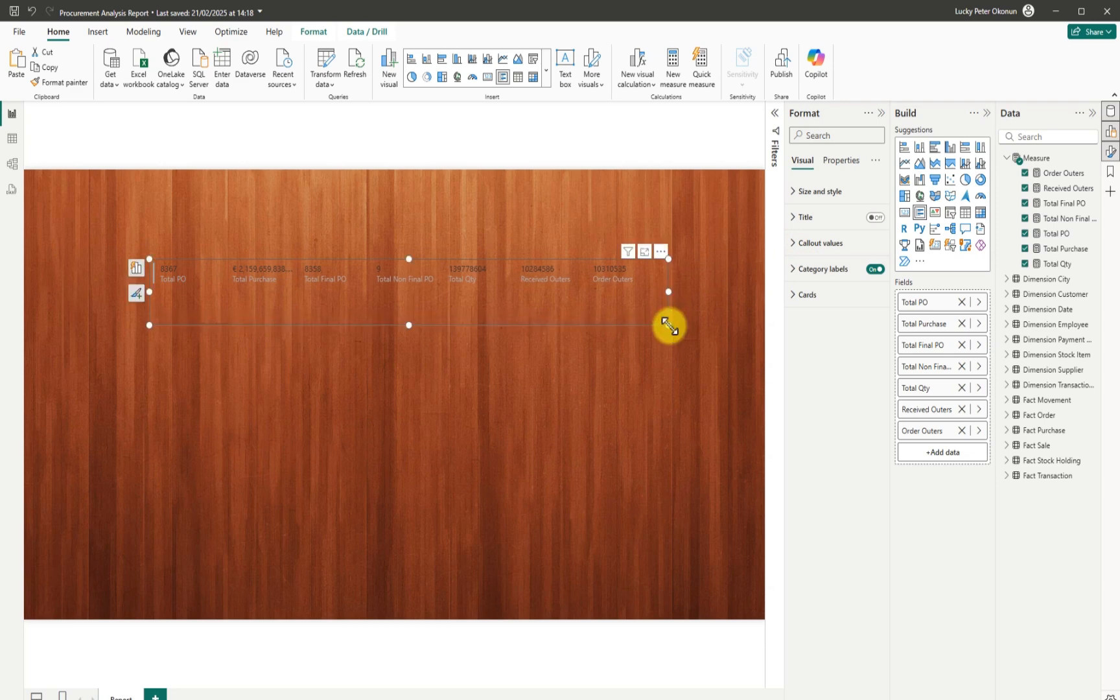
click(797, 297)
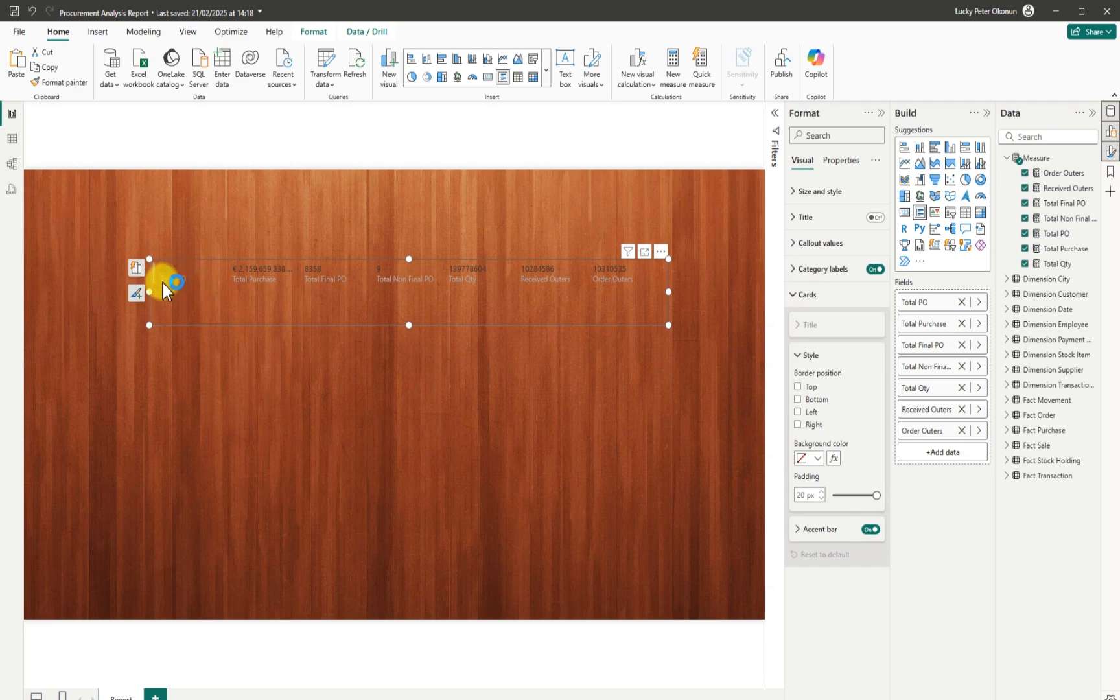
click(870, 529)
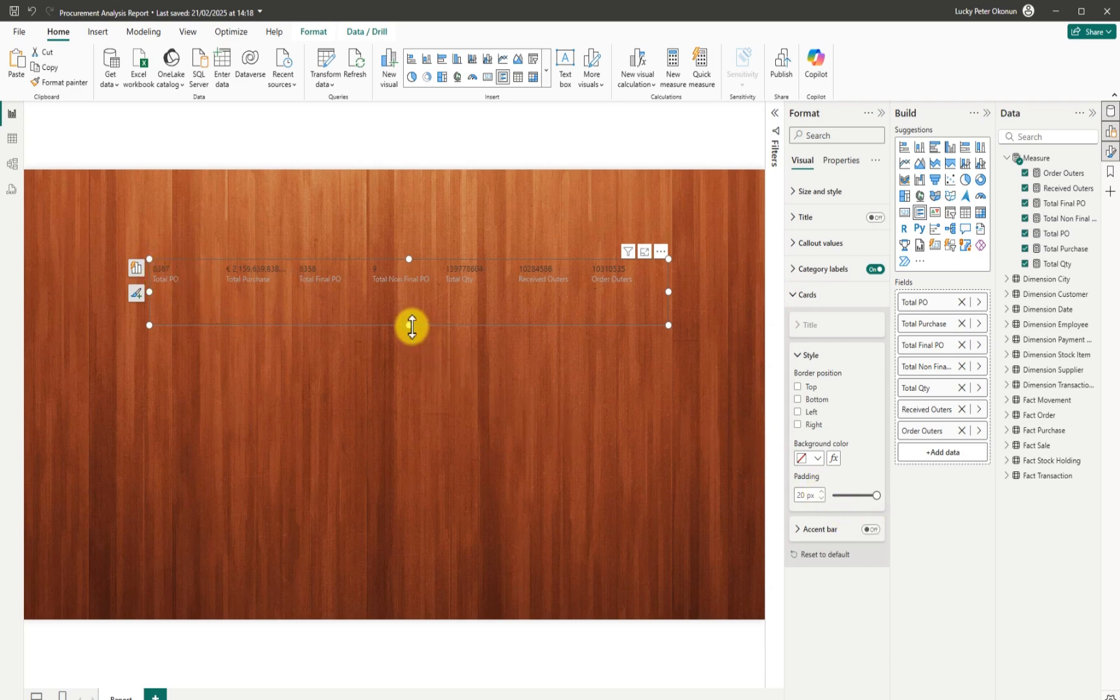
drag(411, 325, 410, 314)
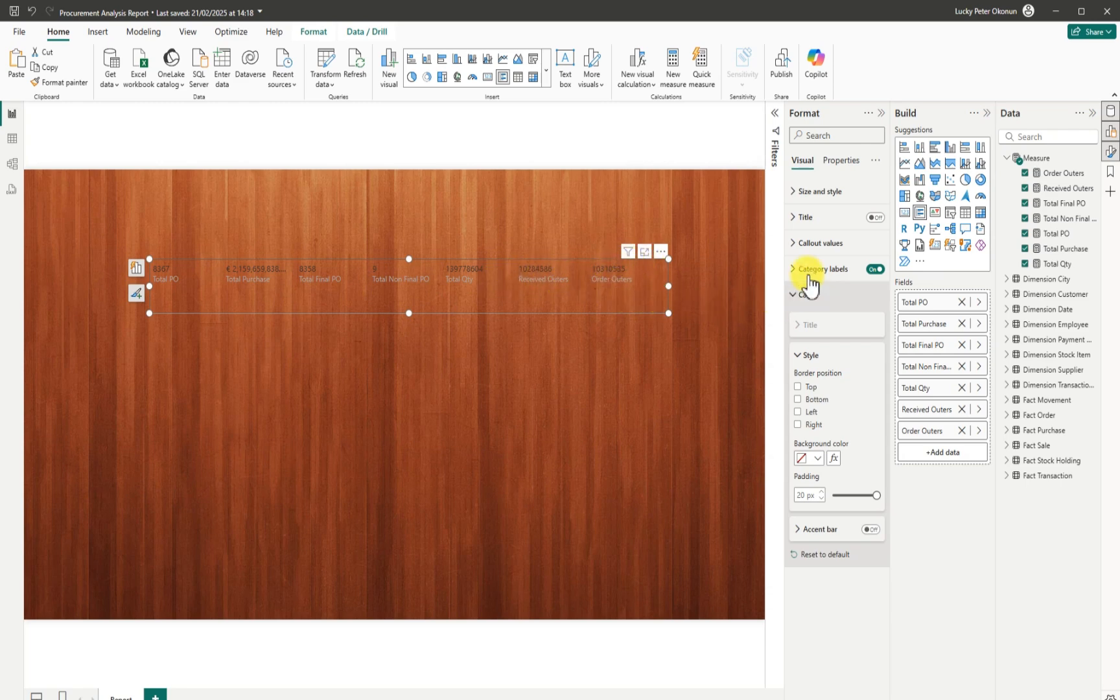
Try a title and subtitle on the card, then switch the title back off.
click(798, 220)
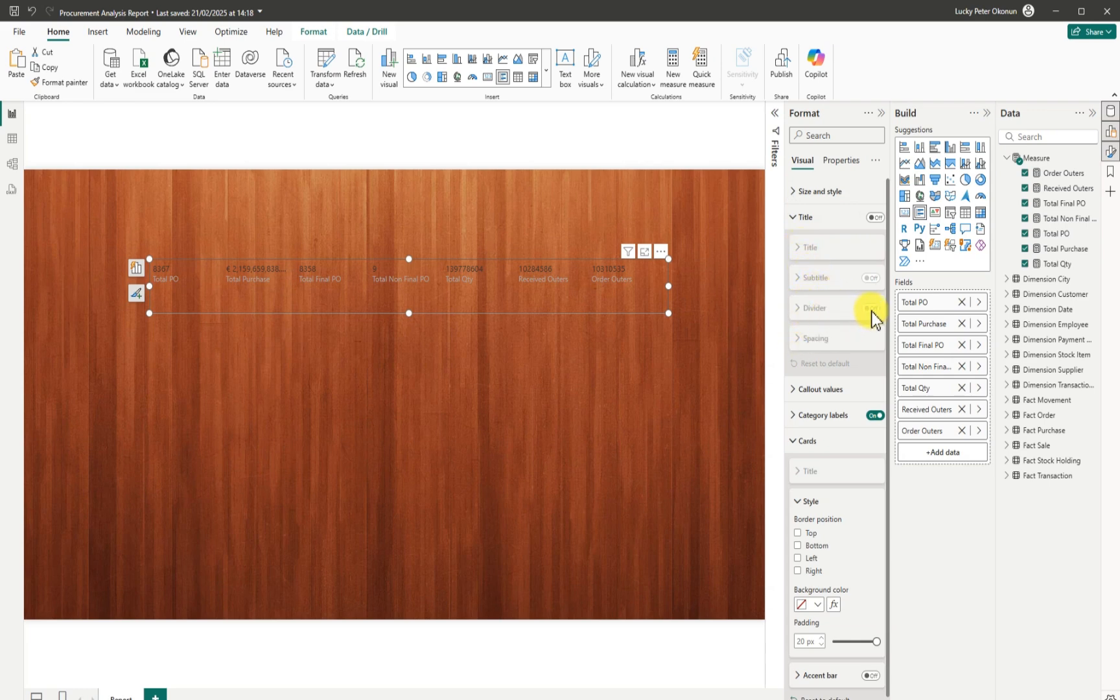
click(874, 217)
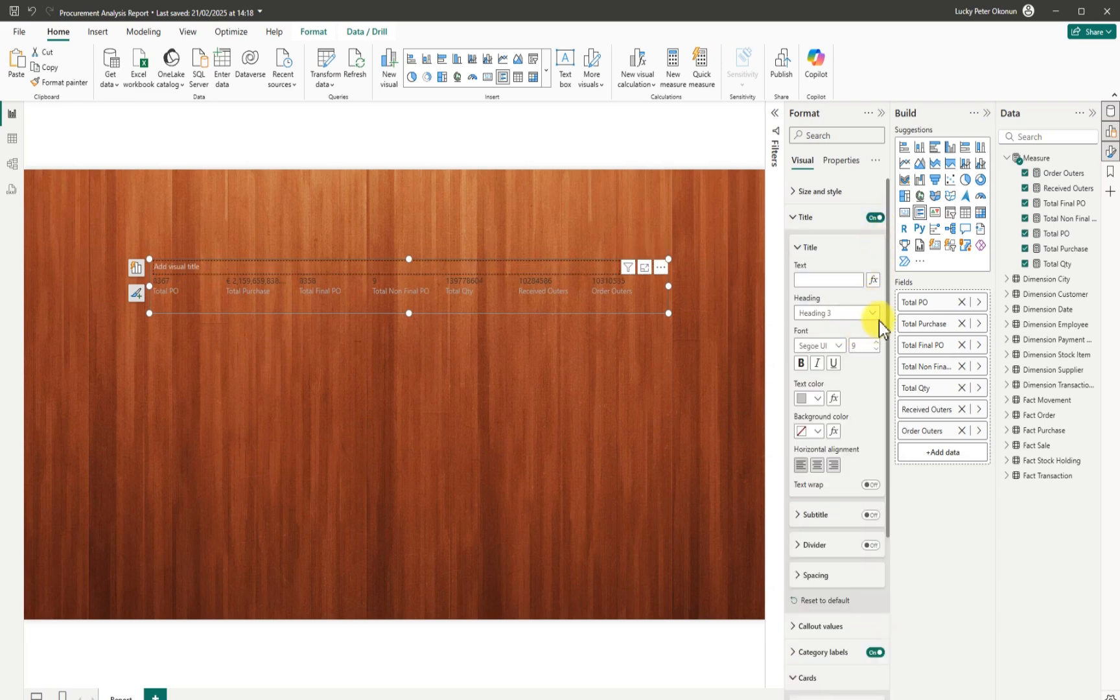
click(869, 516)
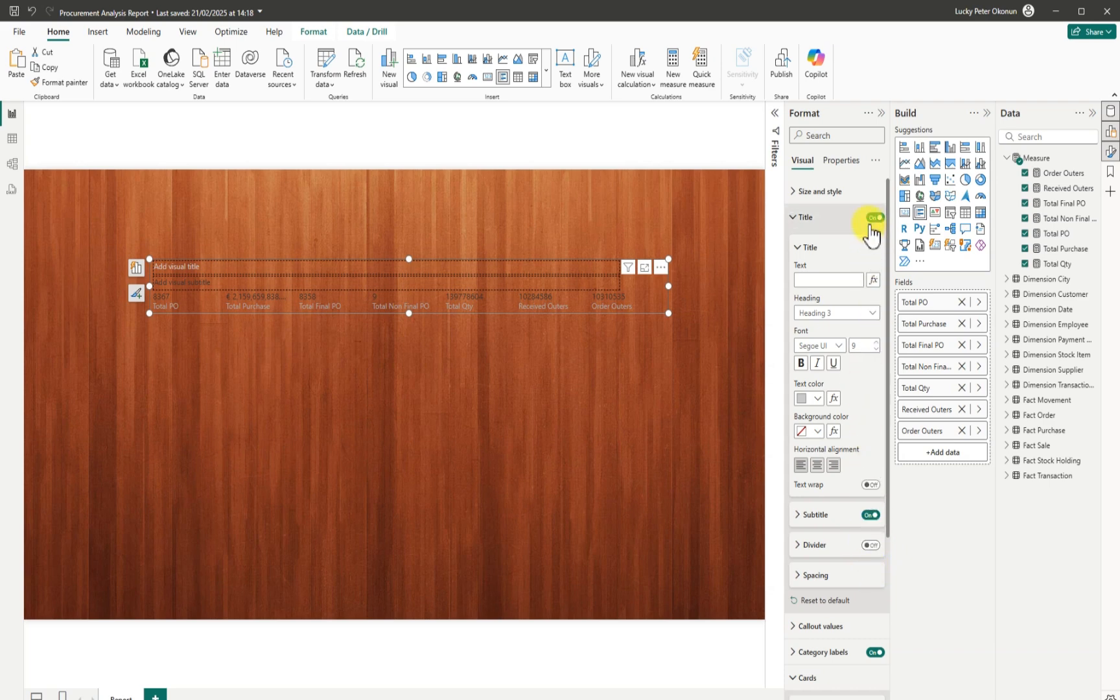
click(873, 219)
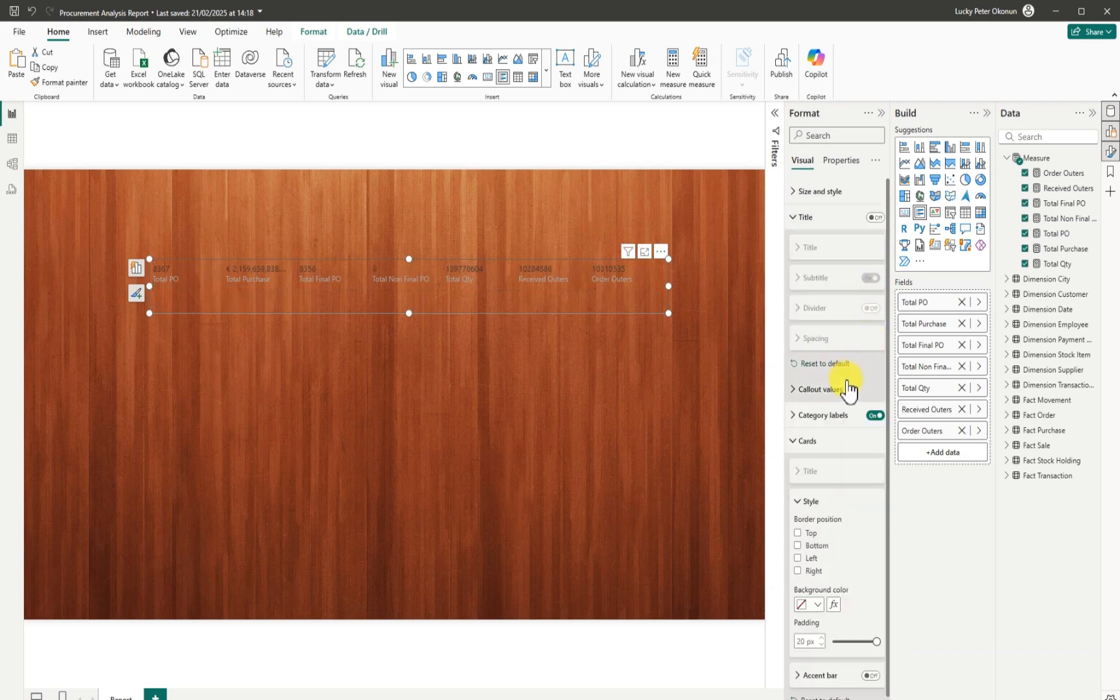
scroll(876, 389, down, 1)
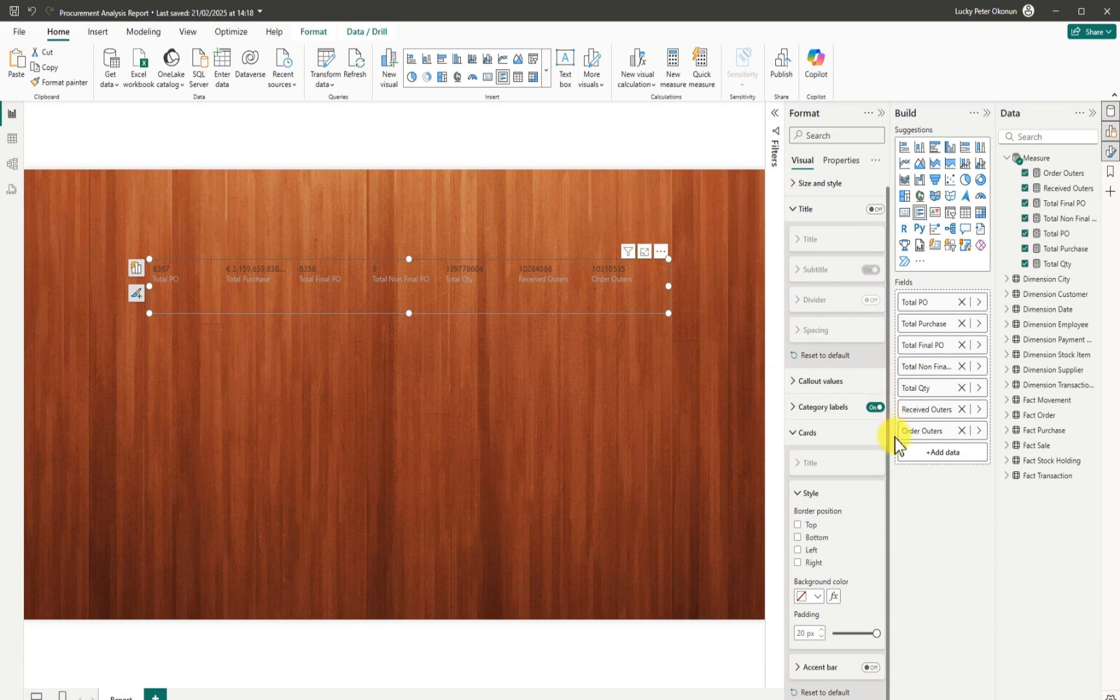
click(794, 434)
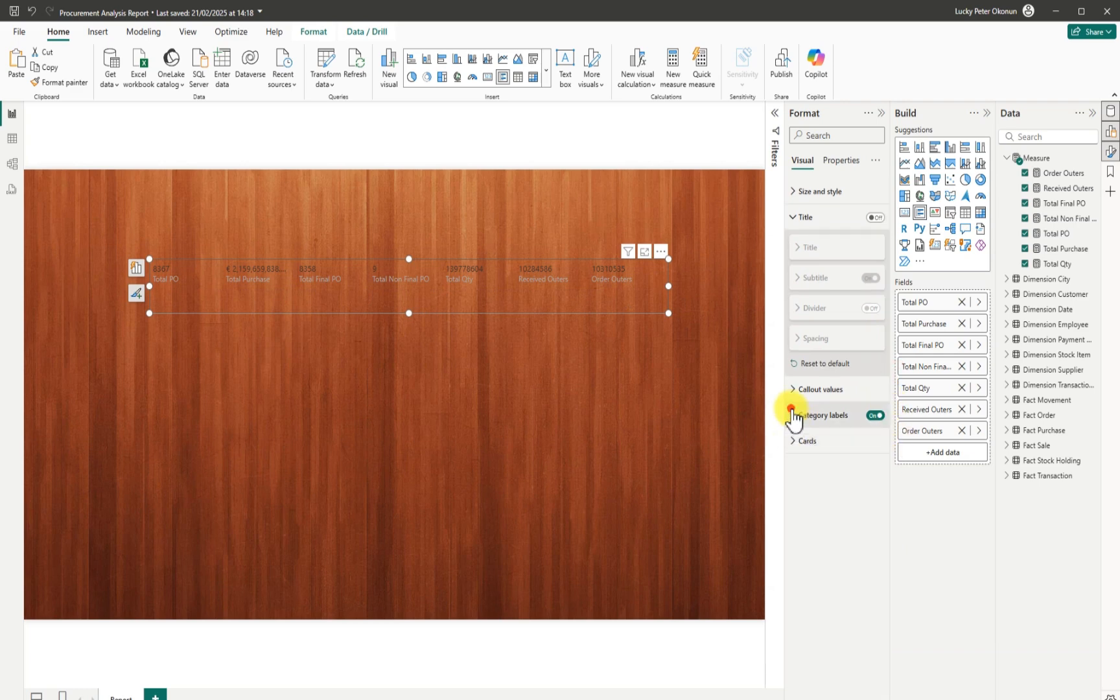
Make the category labels white, Segoe UI Bold, size 10.
click(793, 415)
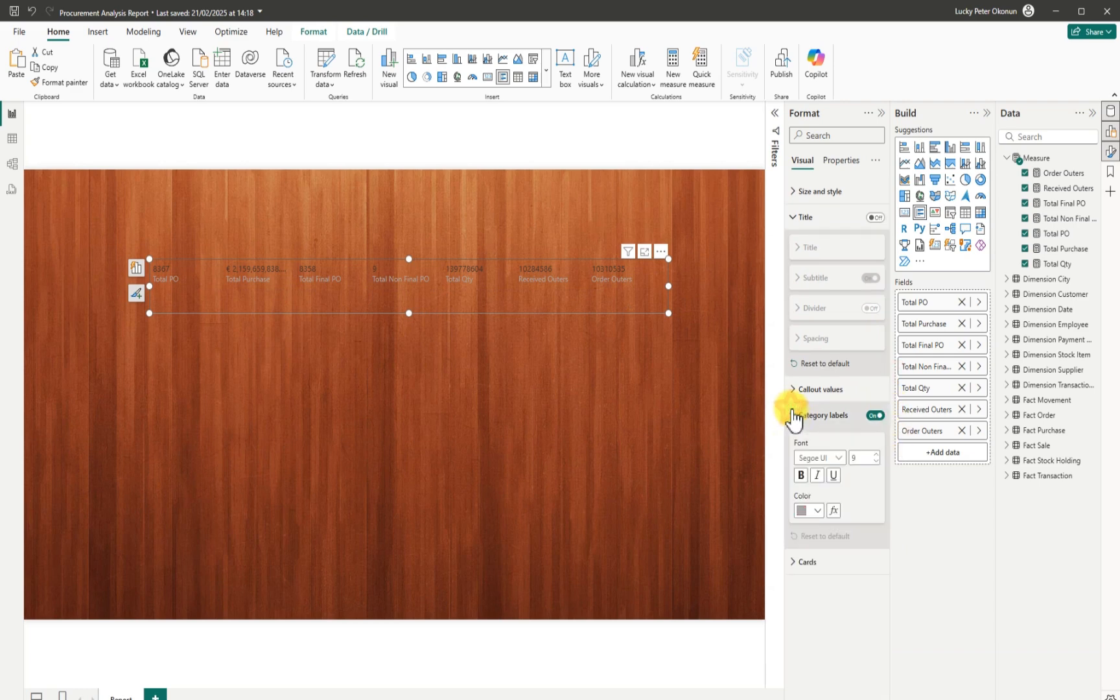
click(817, 511)
click(810, 313)
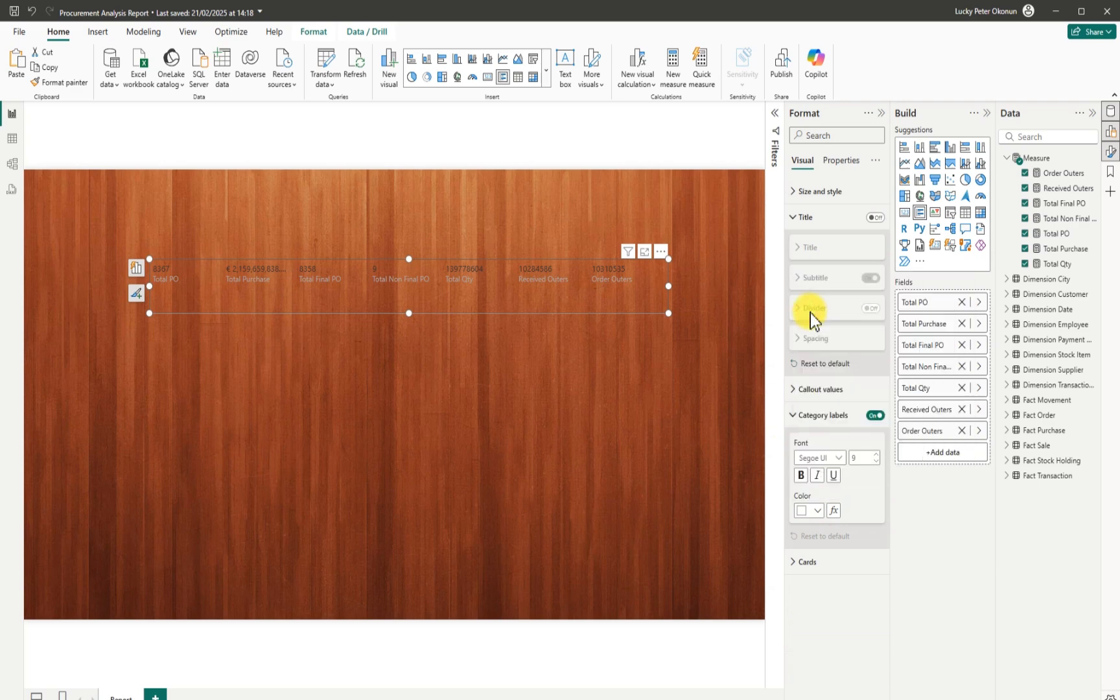
click(841, 458)
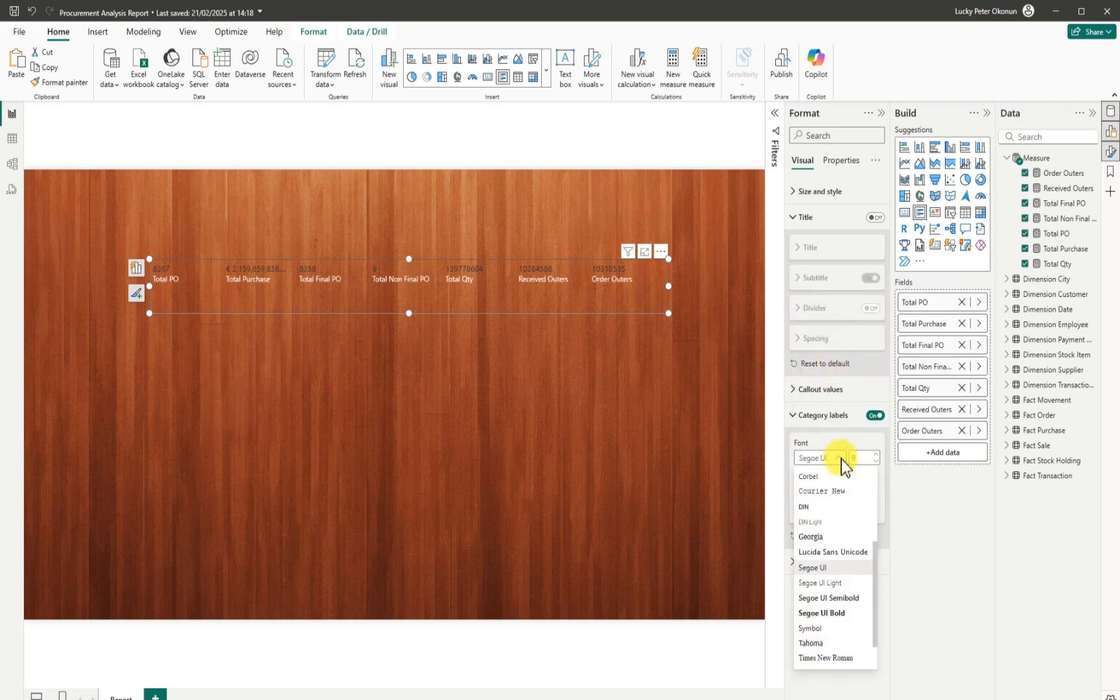
click(833, 610)
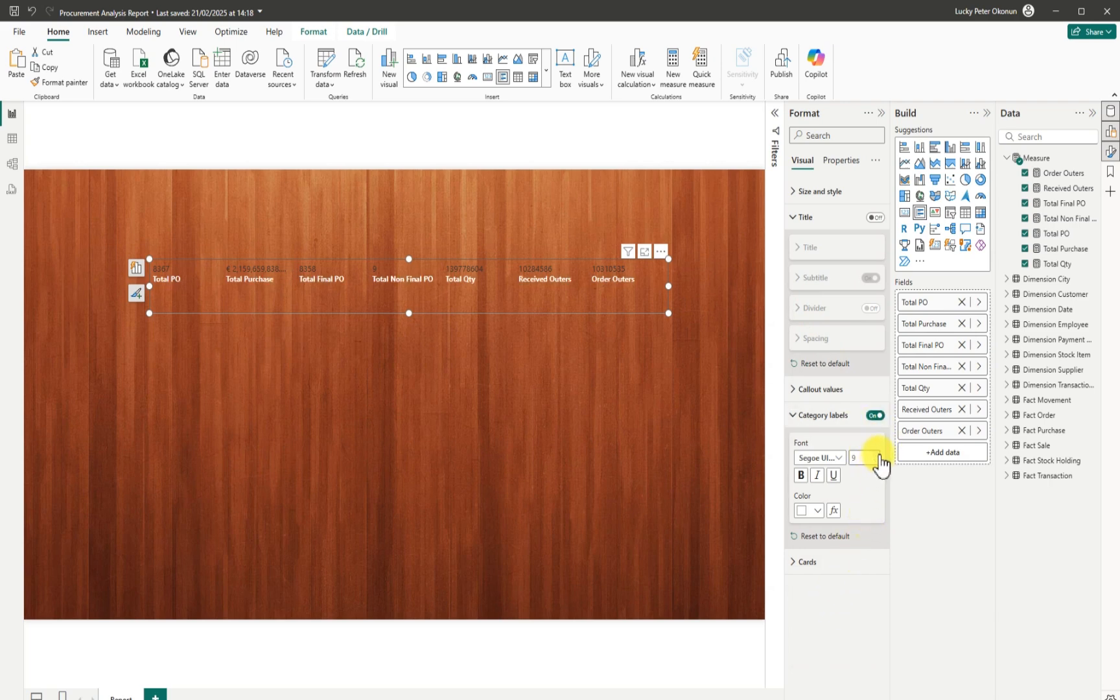
click(877, 454)
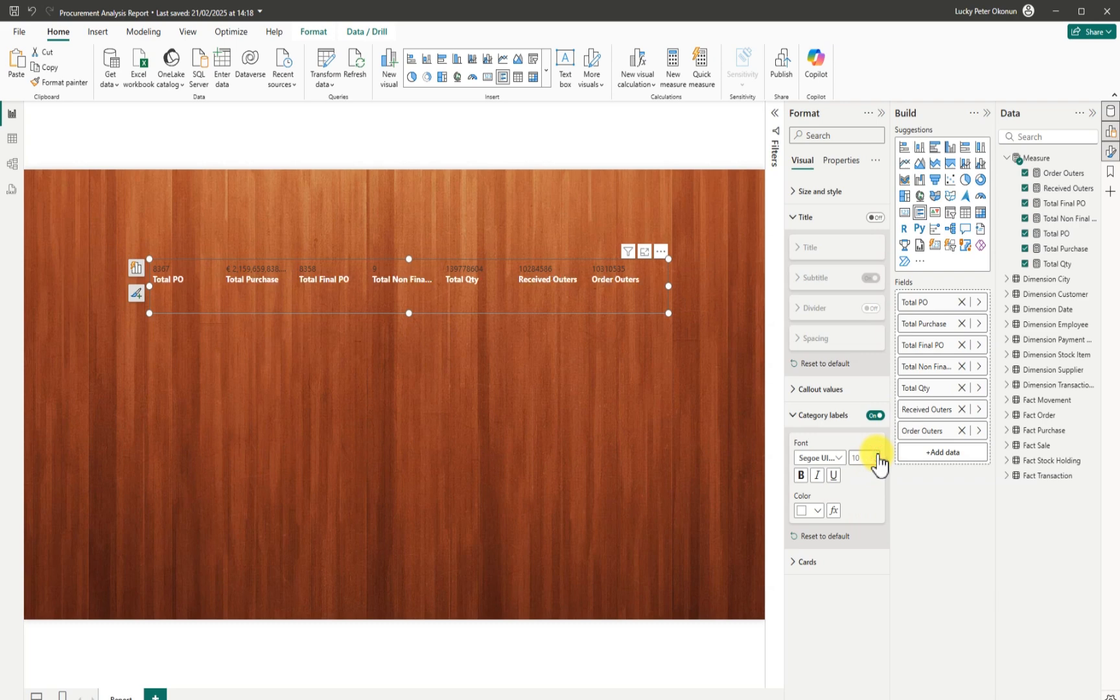
click(792, 387)
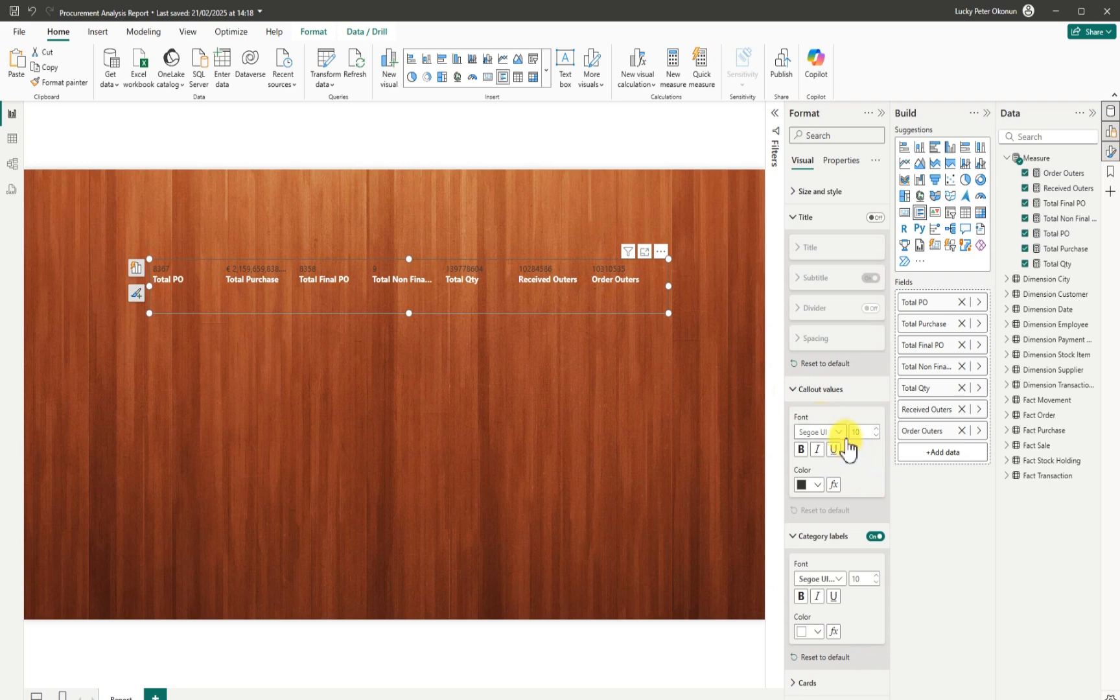
Make the callout values white, Segoe UI Bold, size 11, and widen the card slightly.
click(817, 484)
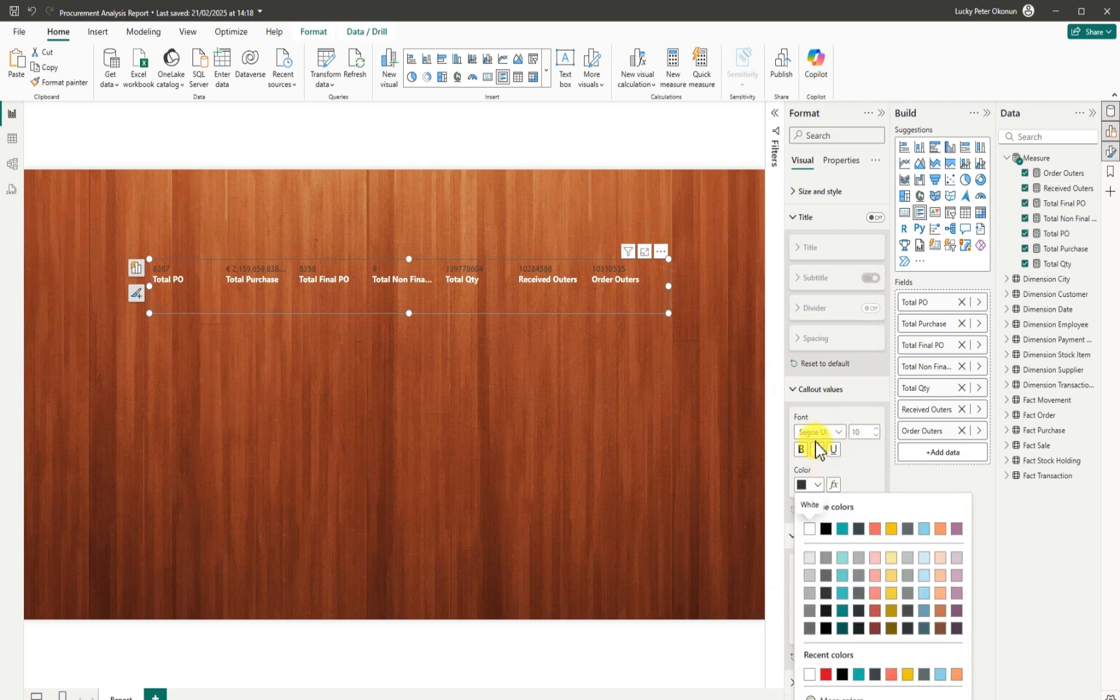
click(806, 529)
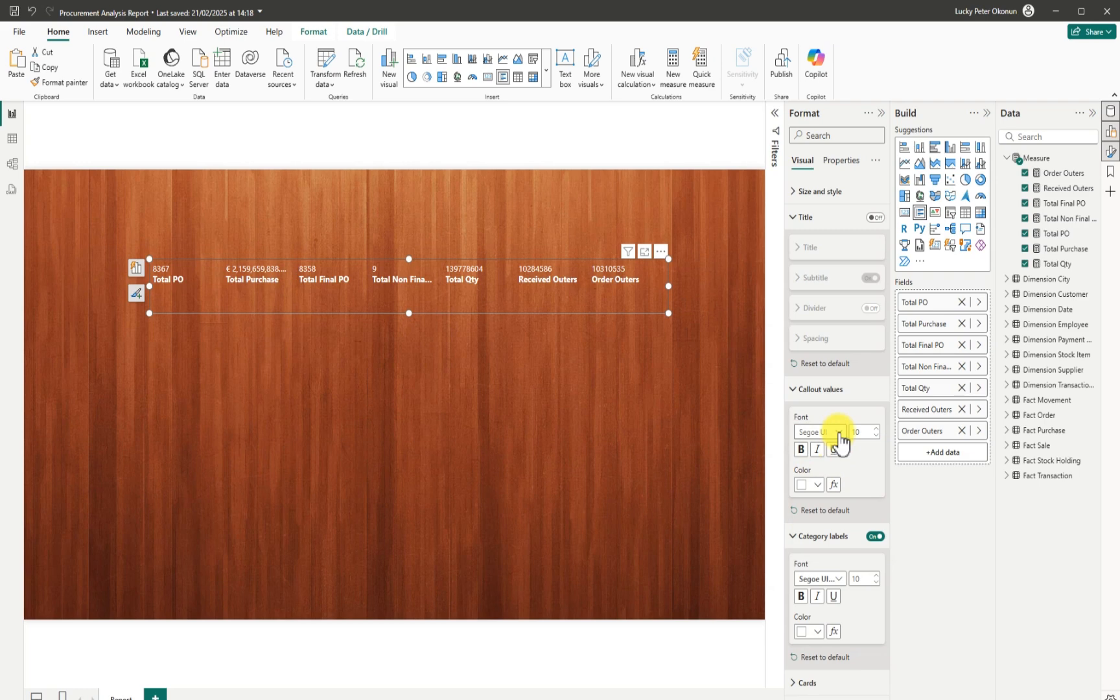
click(839, 435)
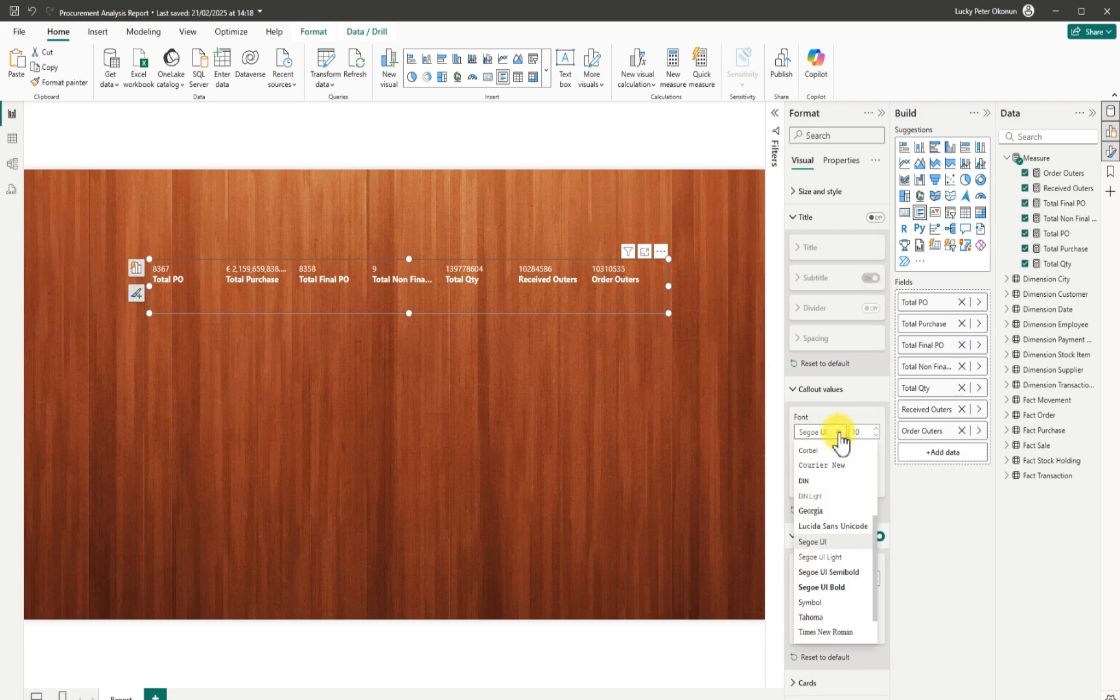
click(836, 583)
click(875, 429)
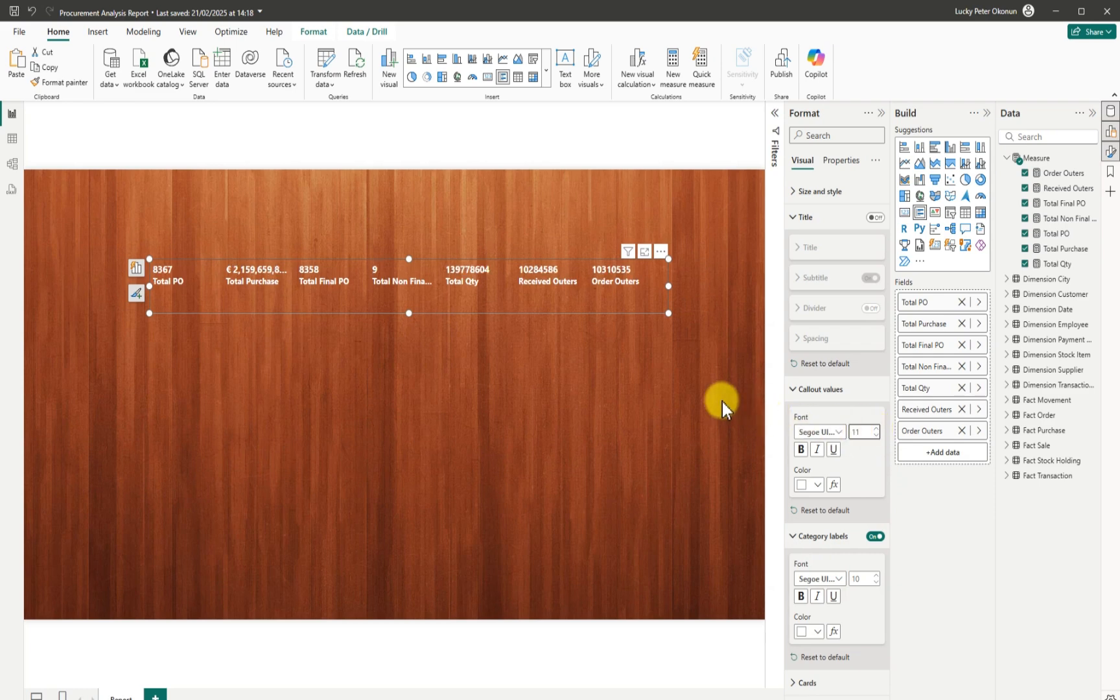
drag(671, 317, 681, 321)
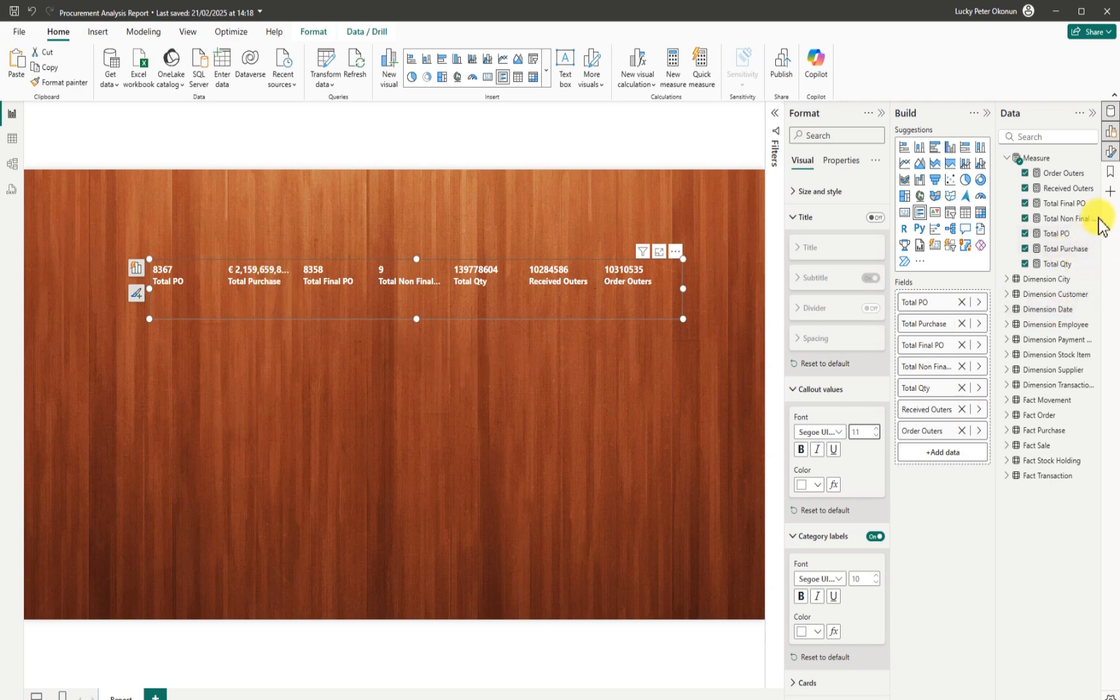
Set Total Purchase to 0 decimal places (€ 2,159,659,839) and widen the card so labels fit.
click(1066, 248)
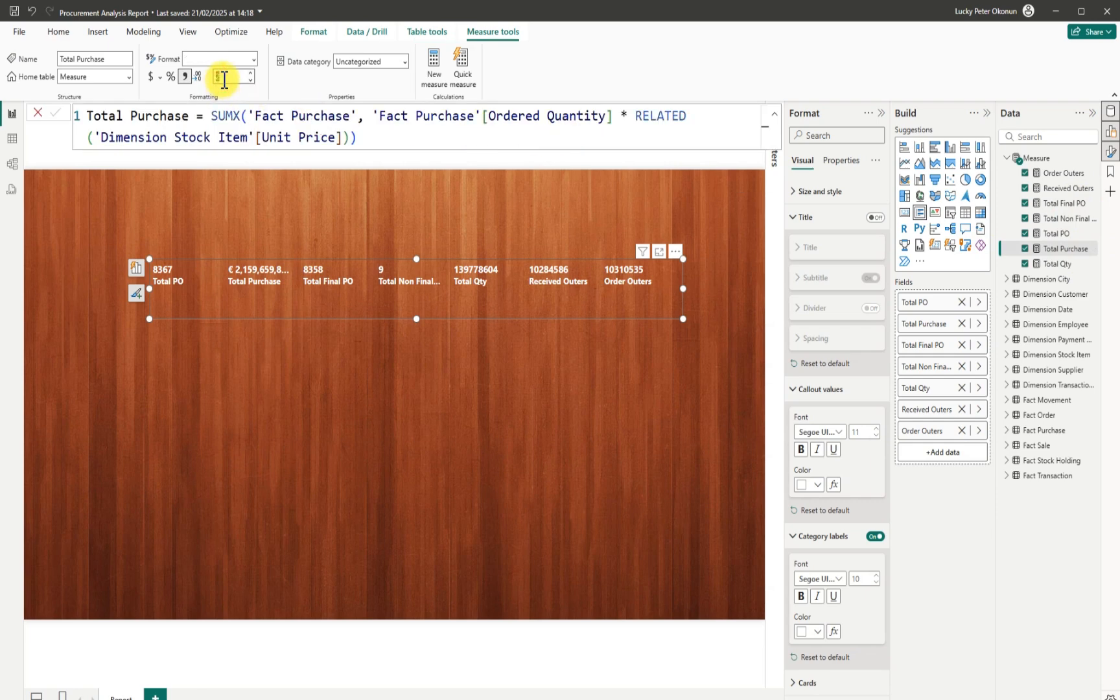
key(BackSpace)
text(0)
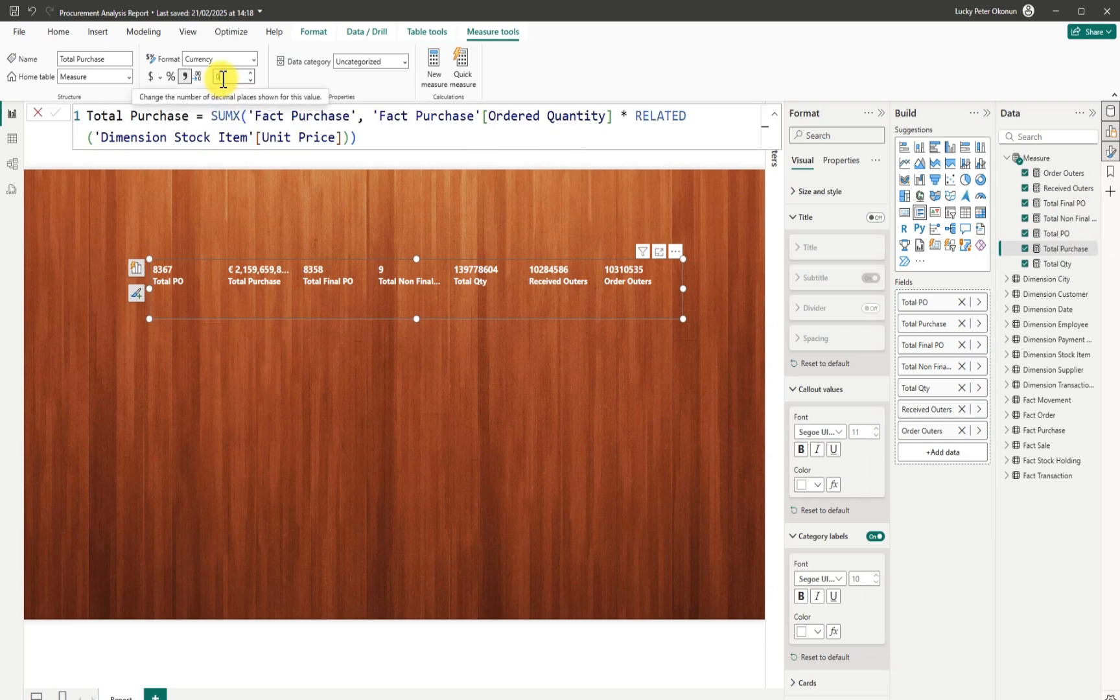
text(2)
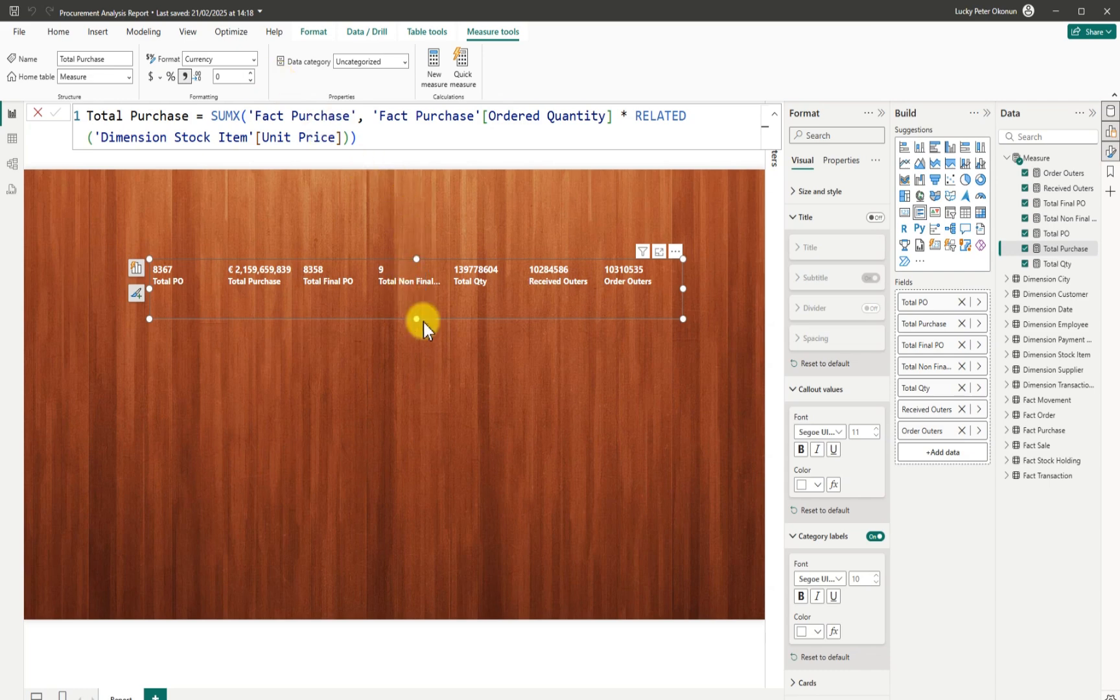
drag(683, 288, 731, 284)
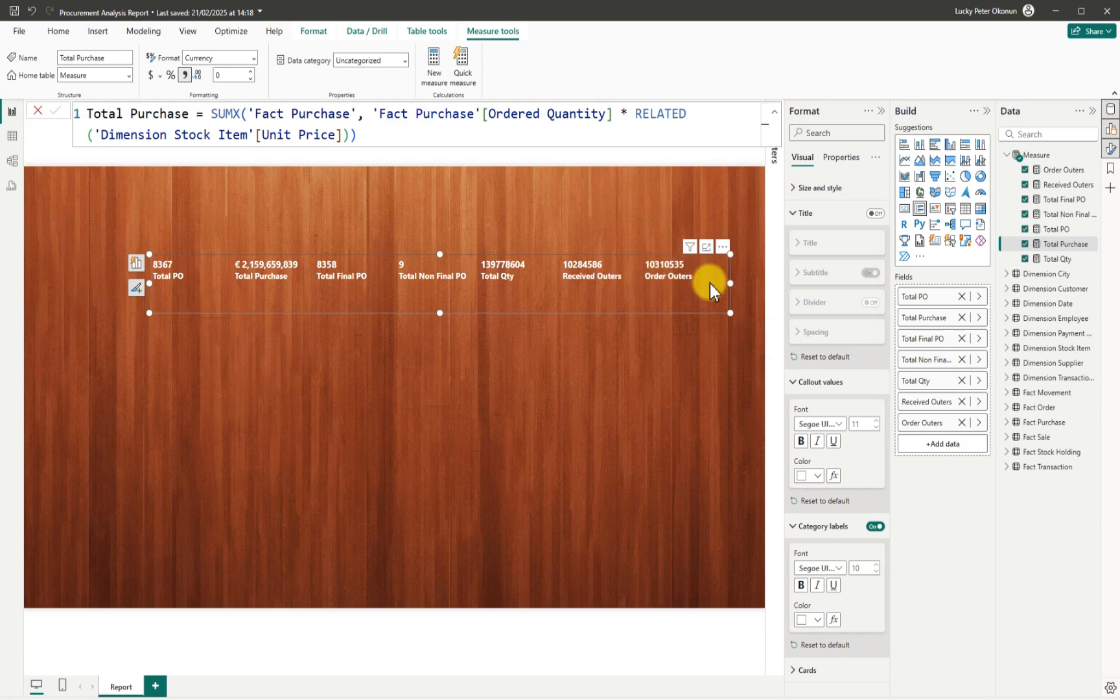
Apply thousands separators to the card's measures, e.g. Order Outers and Total Final PO.
click(1063, 170)
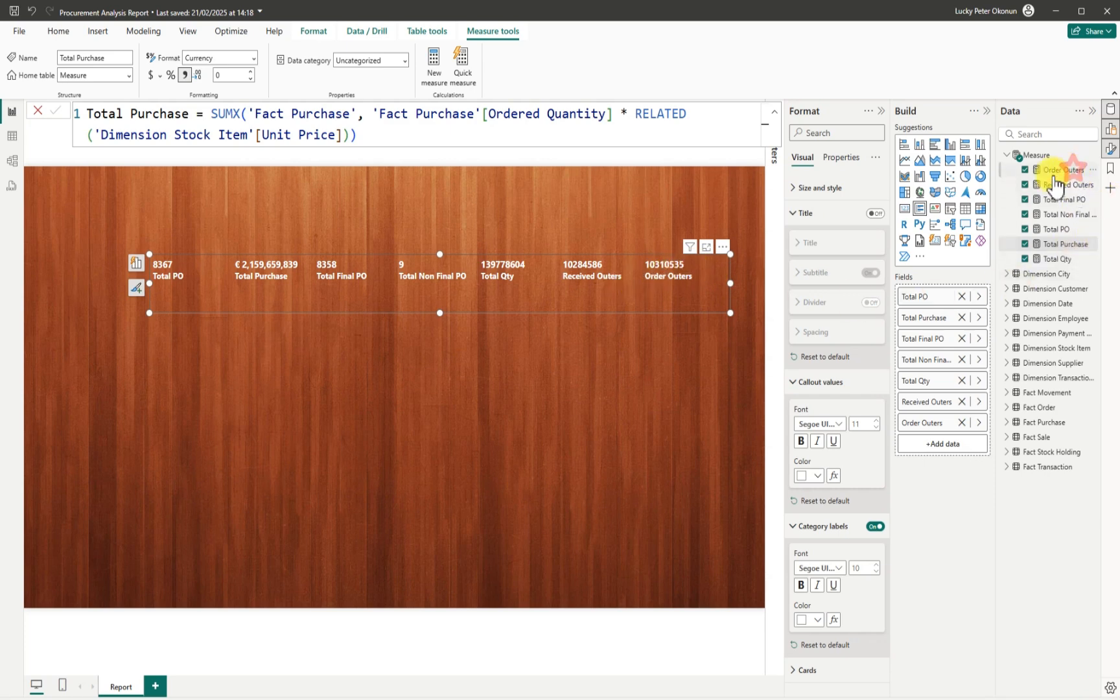
click(186, 75)
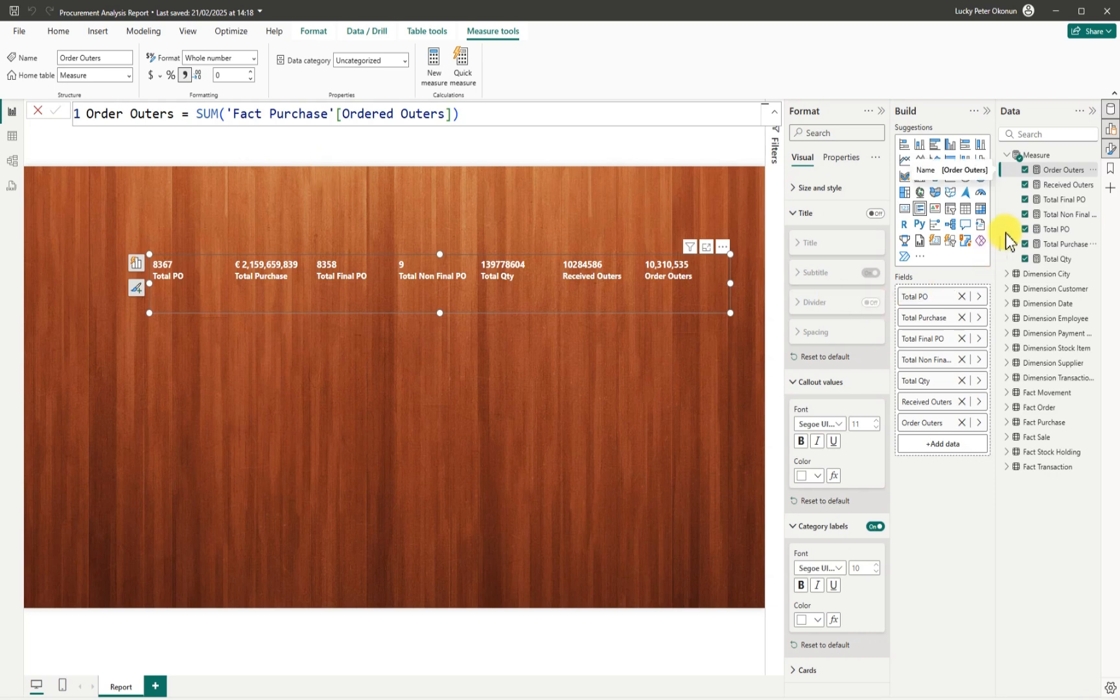
click(1063, 187)
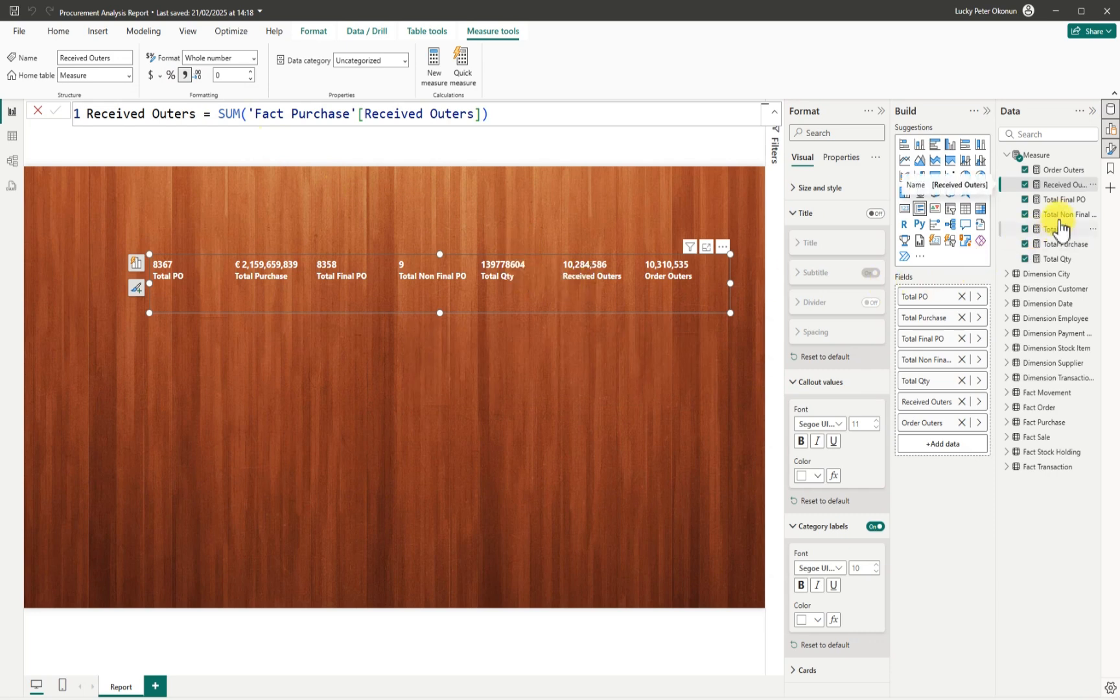
click(1064, 199)
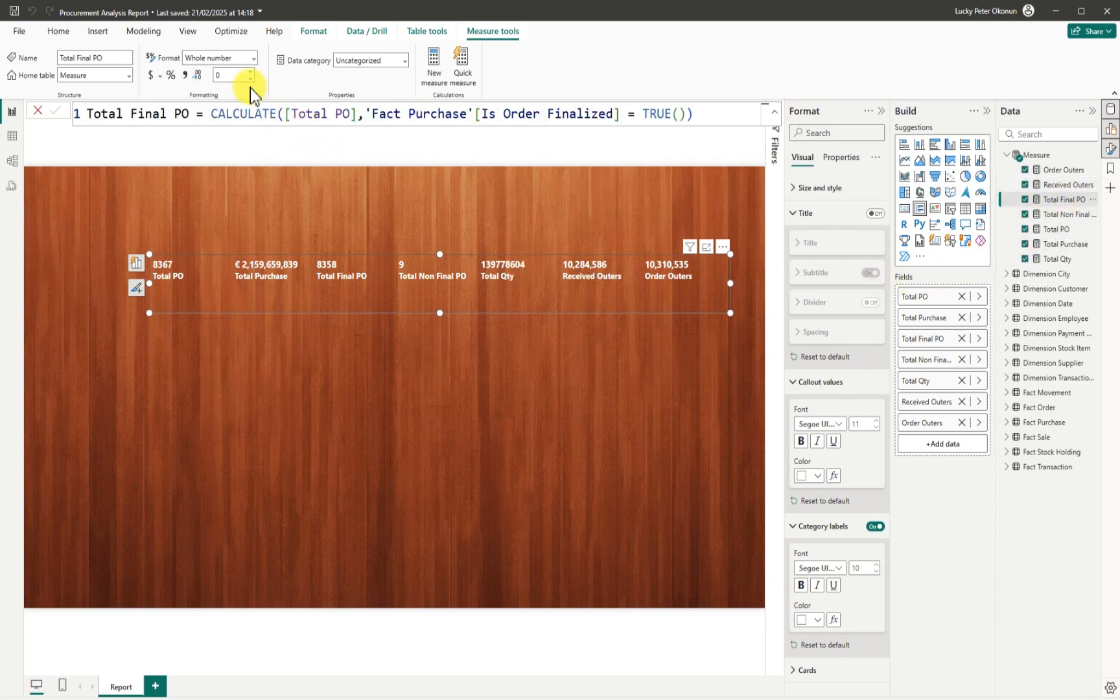
click(186, 76)
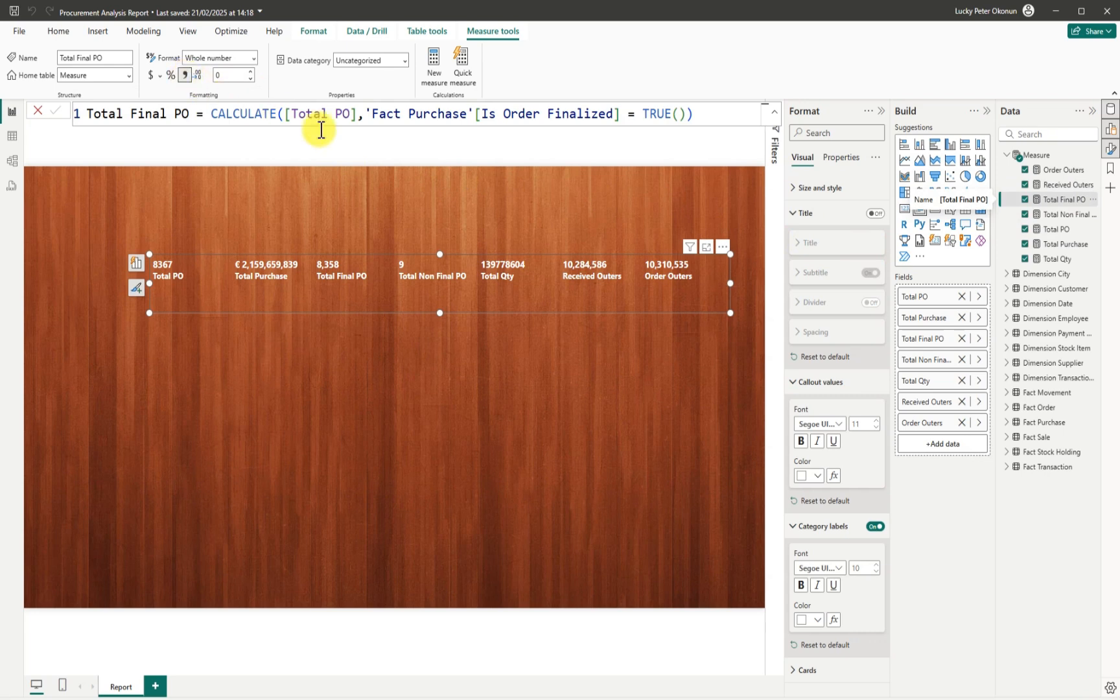
click(1066, 243)
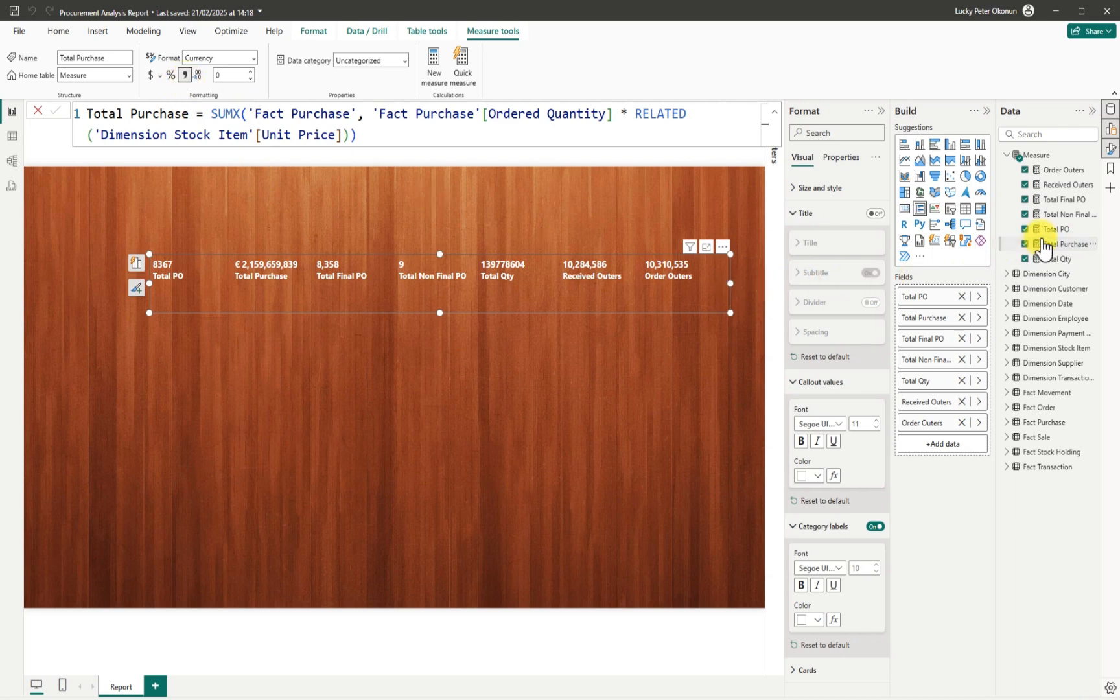
click(1055, 258)
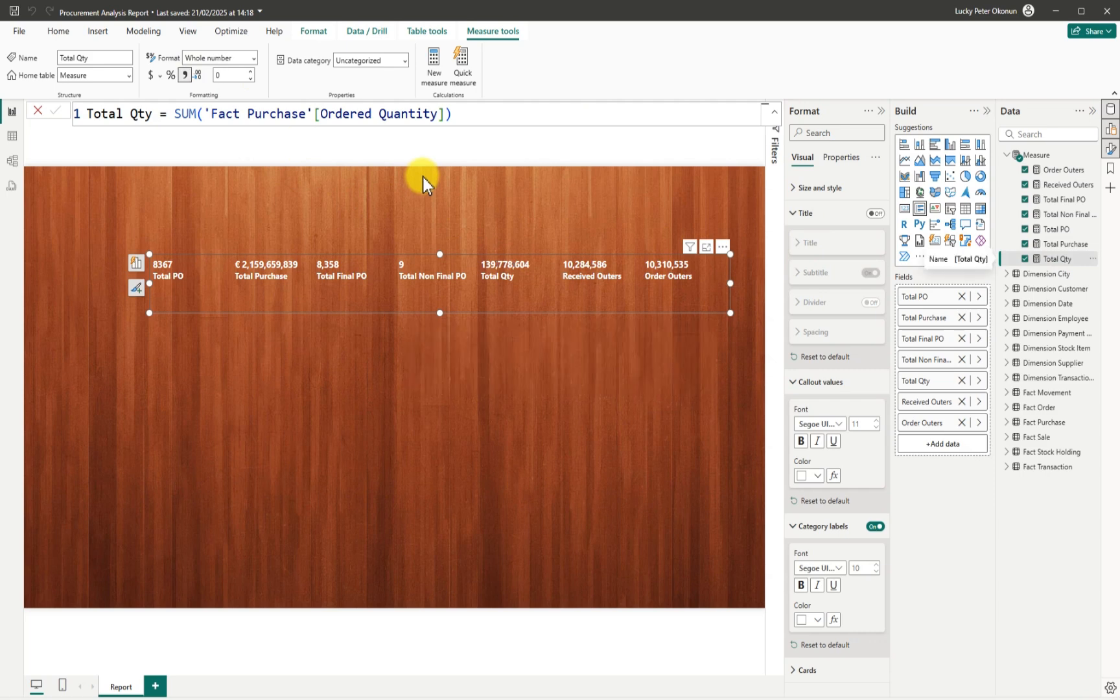
click(1056, 231)
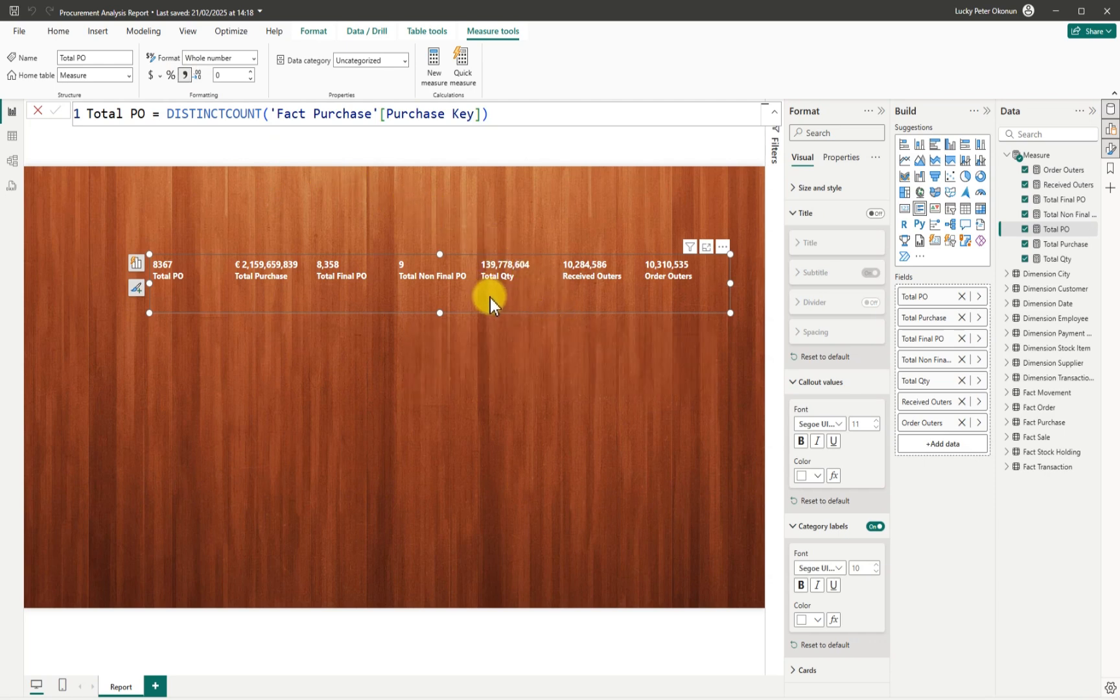
click(510, 349)
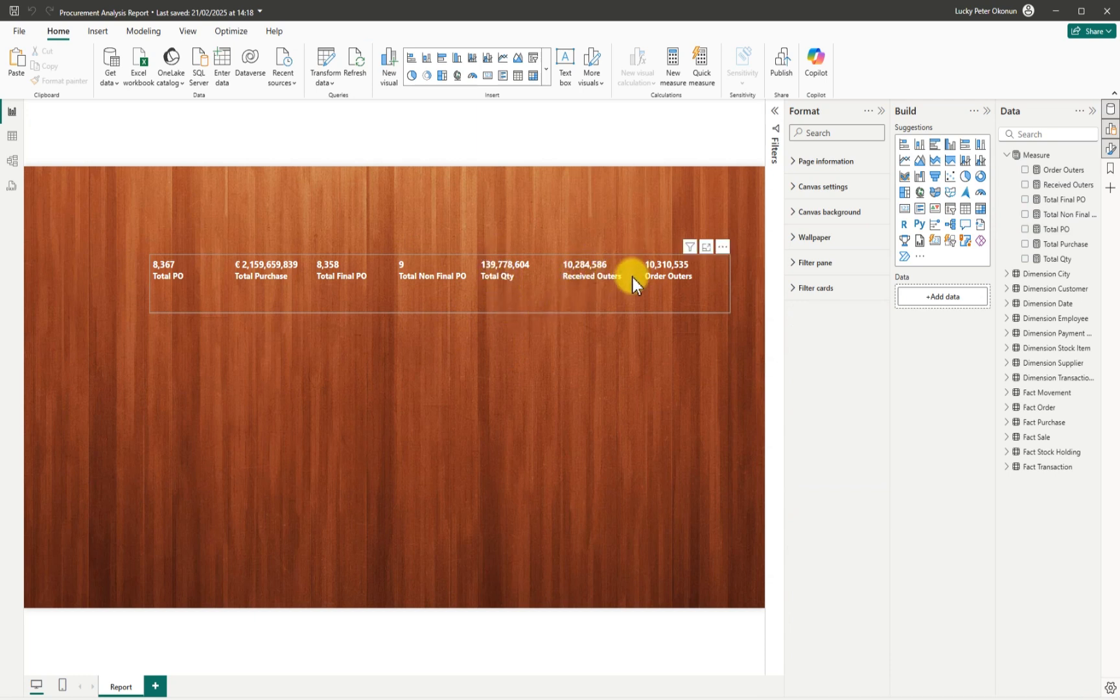
Nudge and widen the KPI card across the canvas and turn on its drop shadow.
click(510, 321)
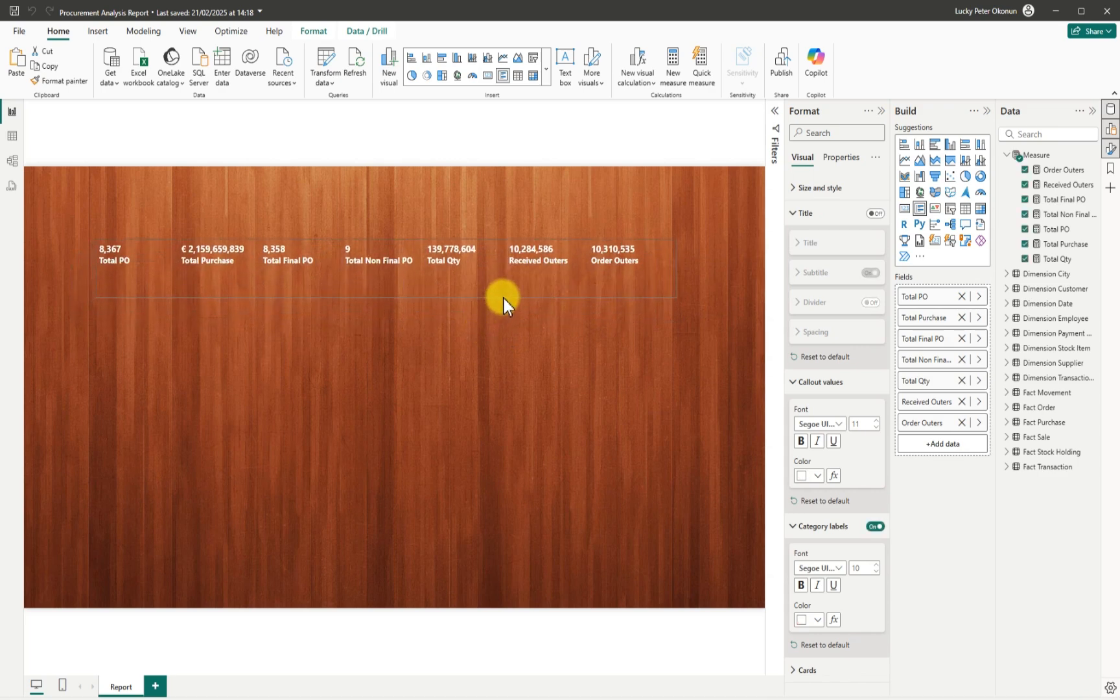
drag(505, 298, 517, 301)
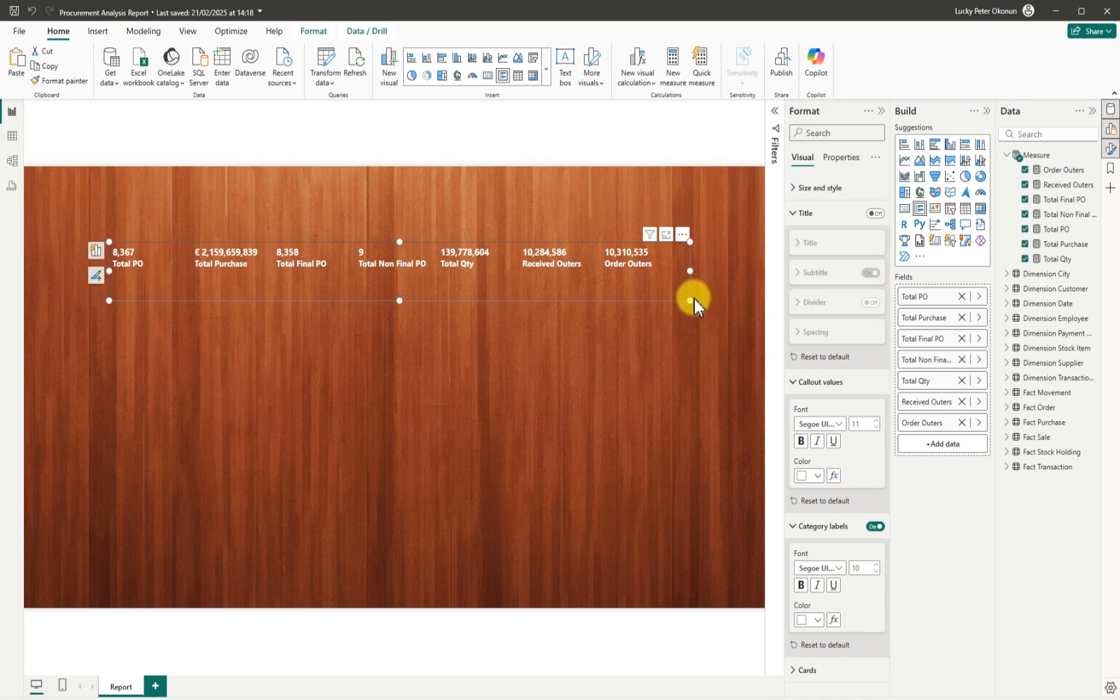
drag(692, 300, 744, 300)
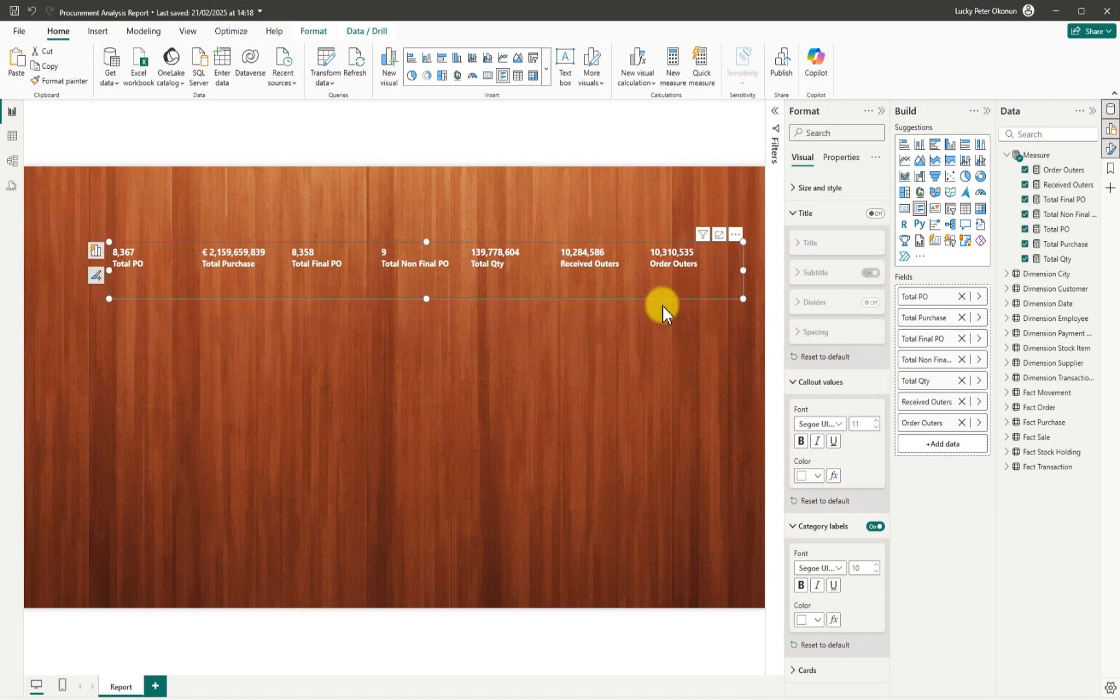
click(801, 187)
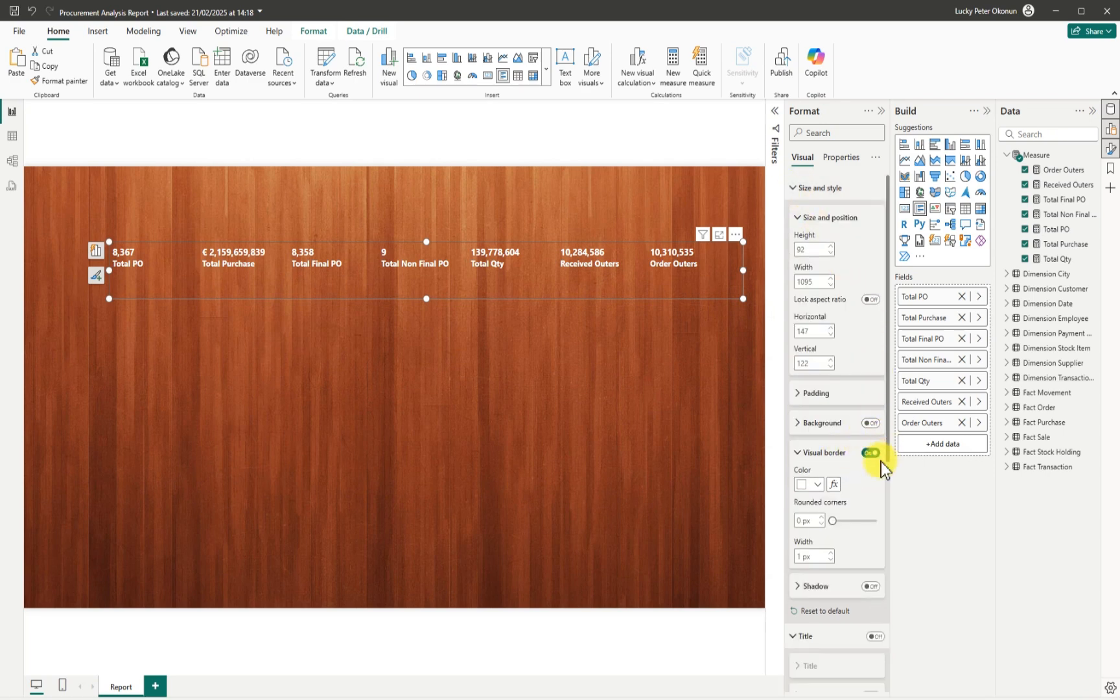
click(798, 455)
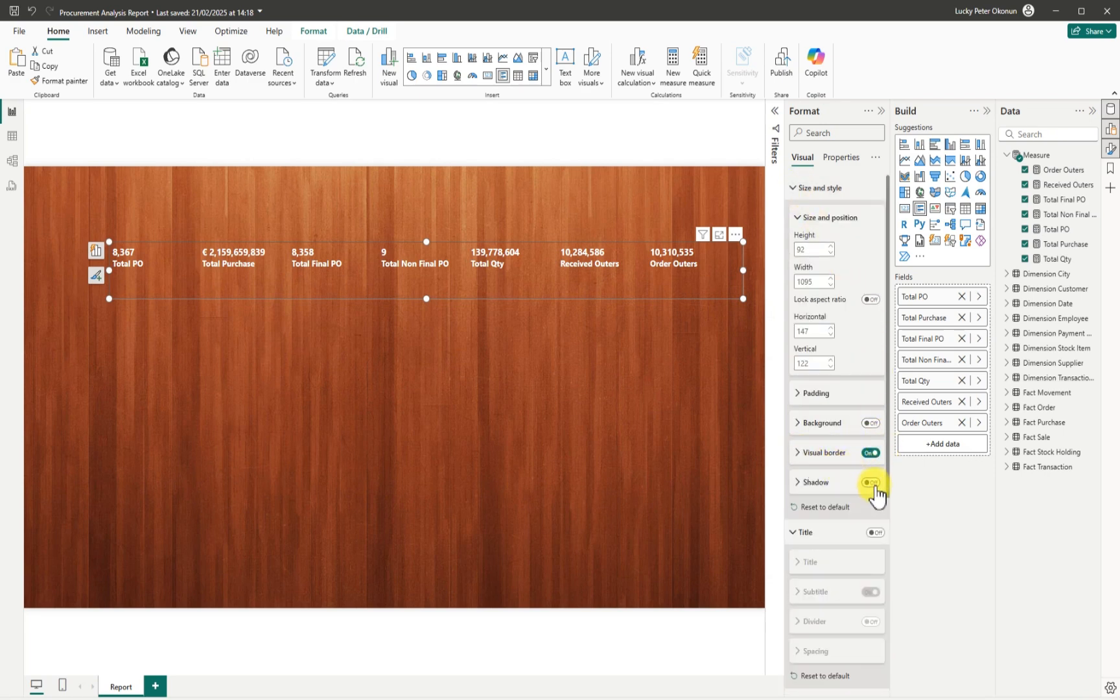
click(870, 482)
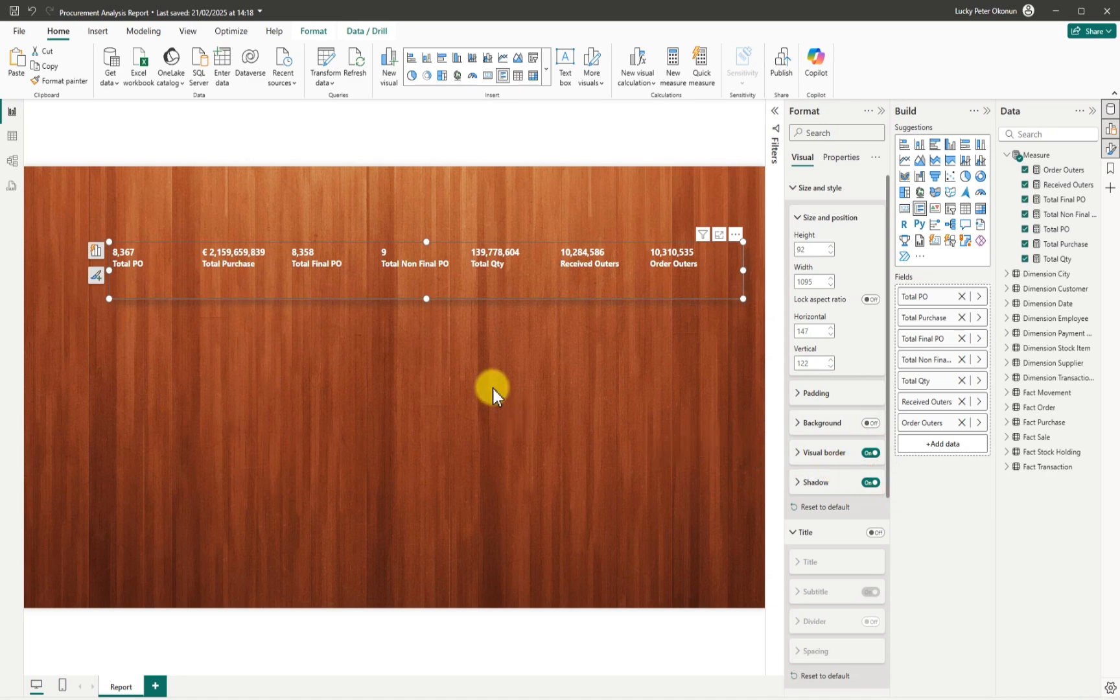
click(499, 353)
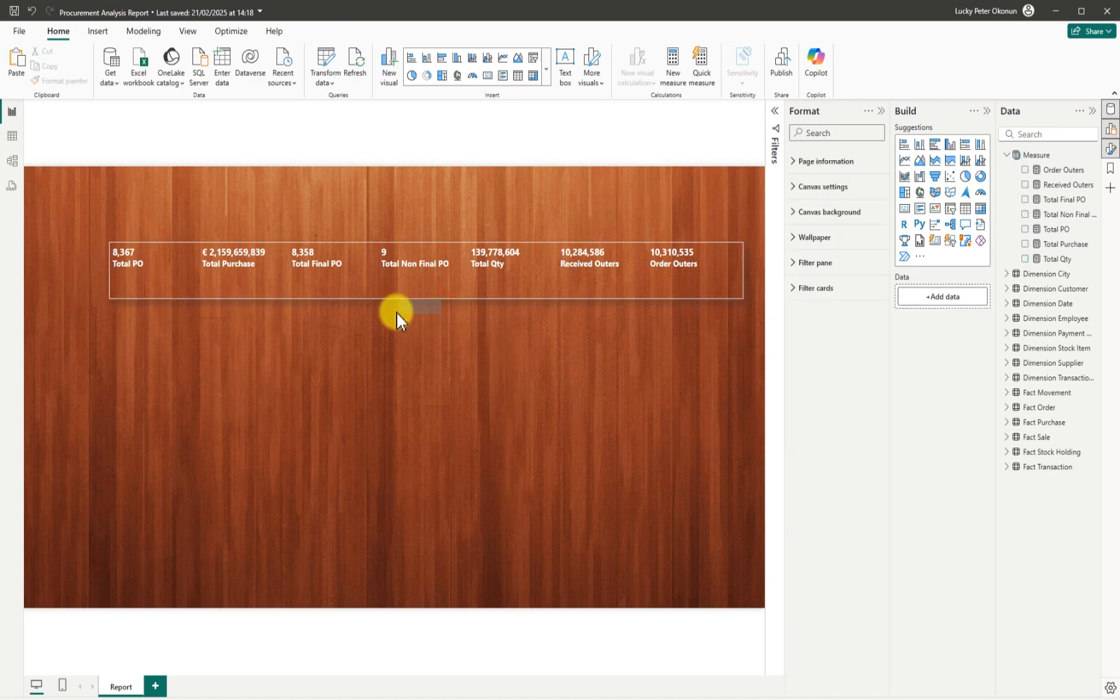
Move the KPI card up-left, fit a small donut beneath it, and plot Total Purchase.
drag(426, 300, 402, 274)
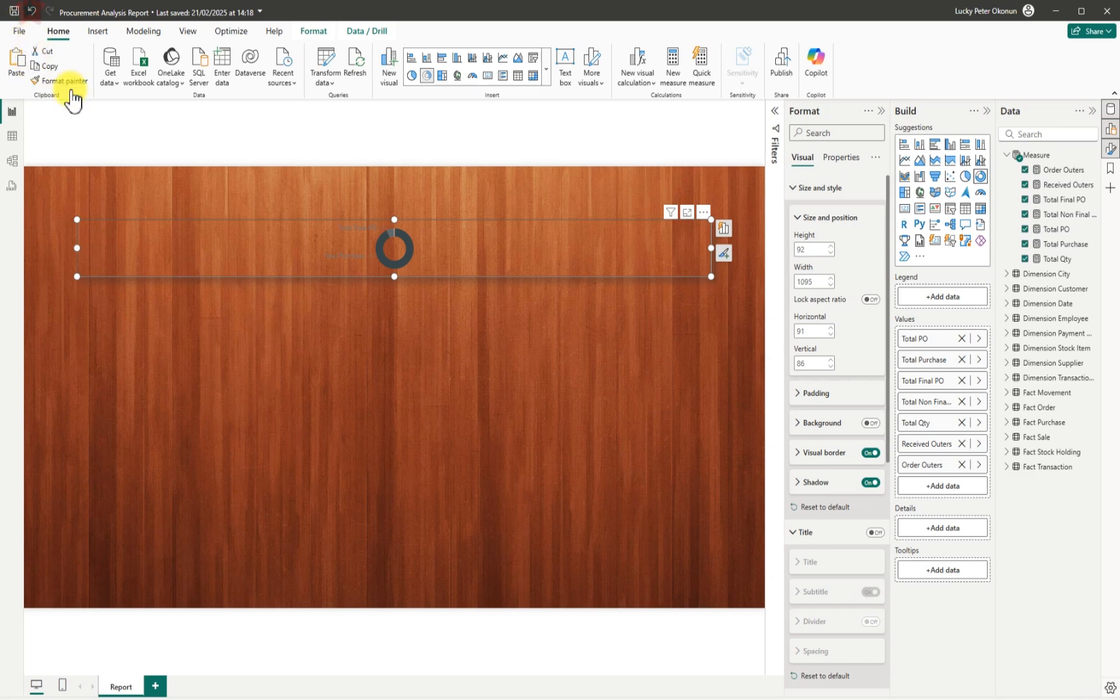
click(383, 345)
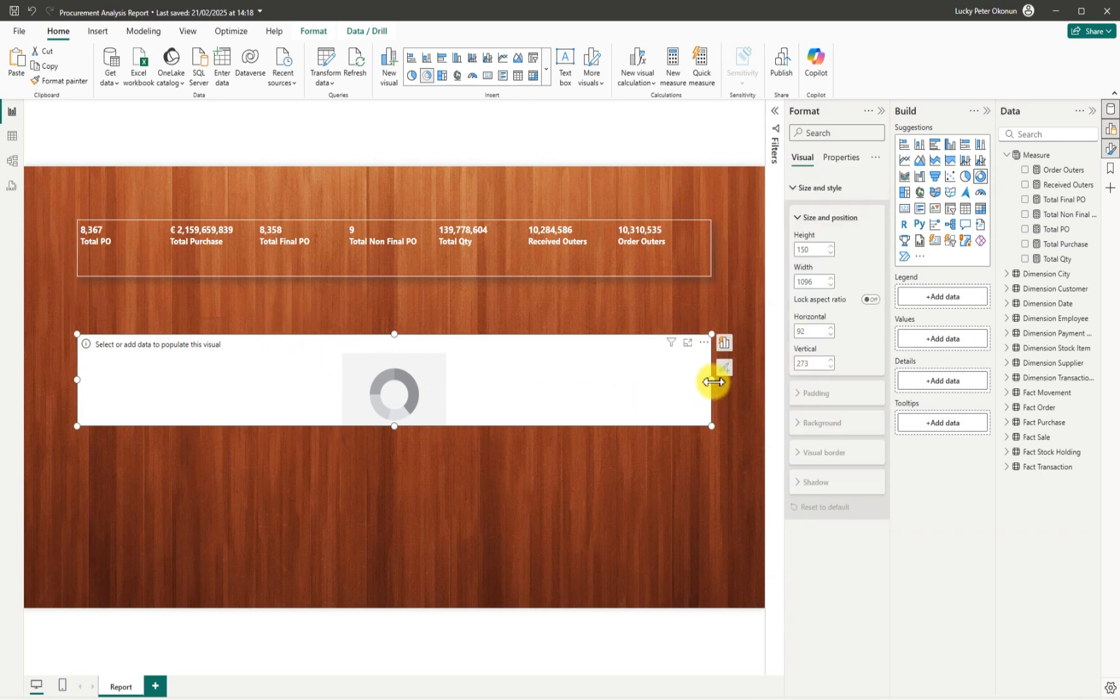
drag(713, 382, 302, 406)
click(186, 424)
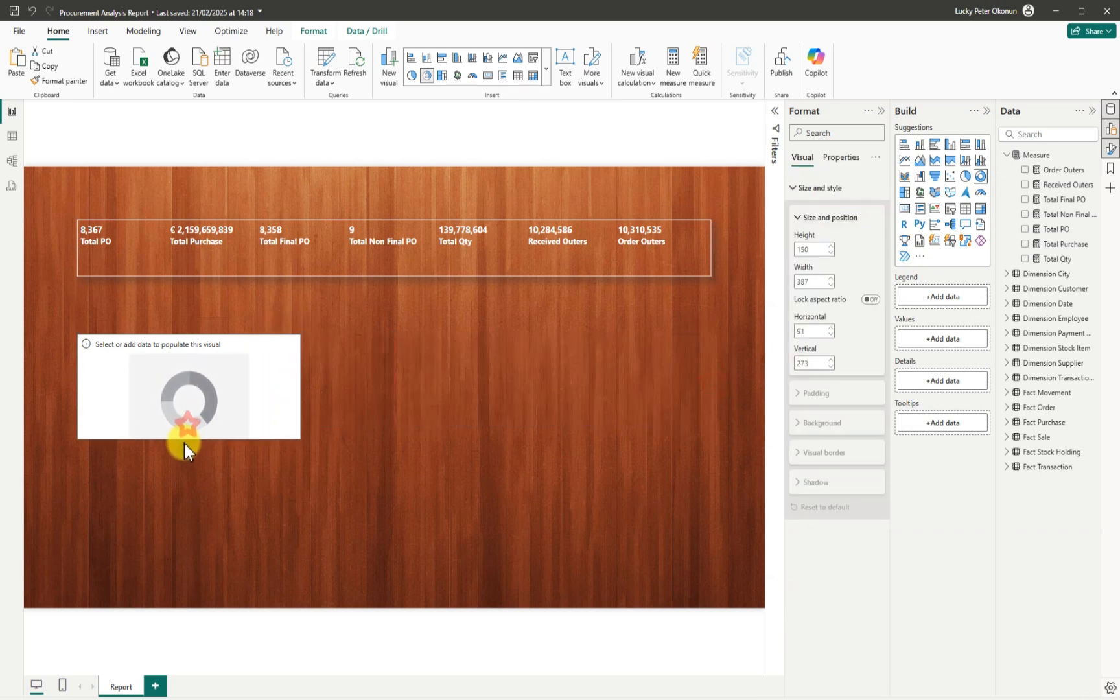
drag(184, 443, 184, 451)
drag(76, 391, 143, 403)
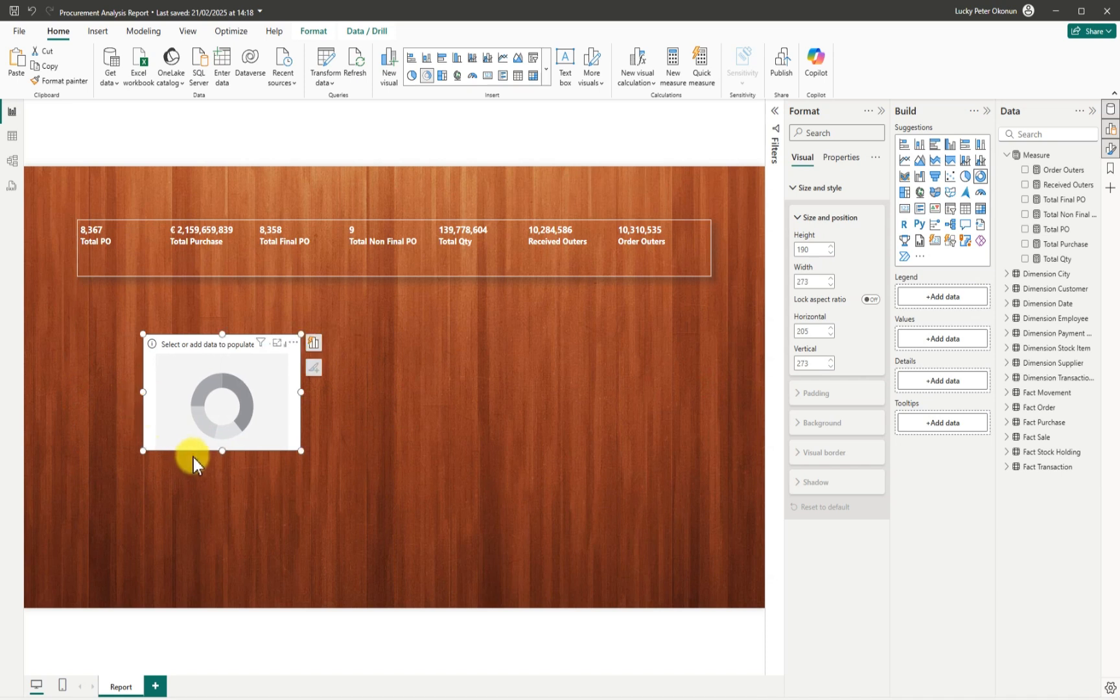
drag(222, 453, 151, 388)
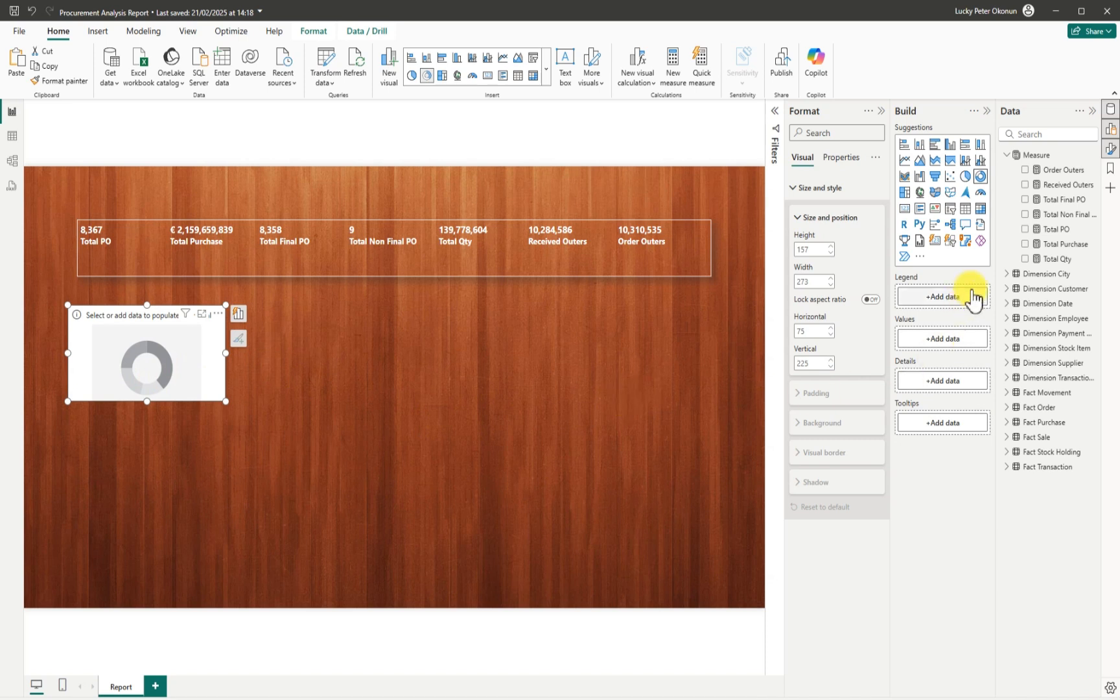
click(1025, 245)
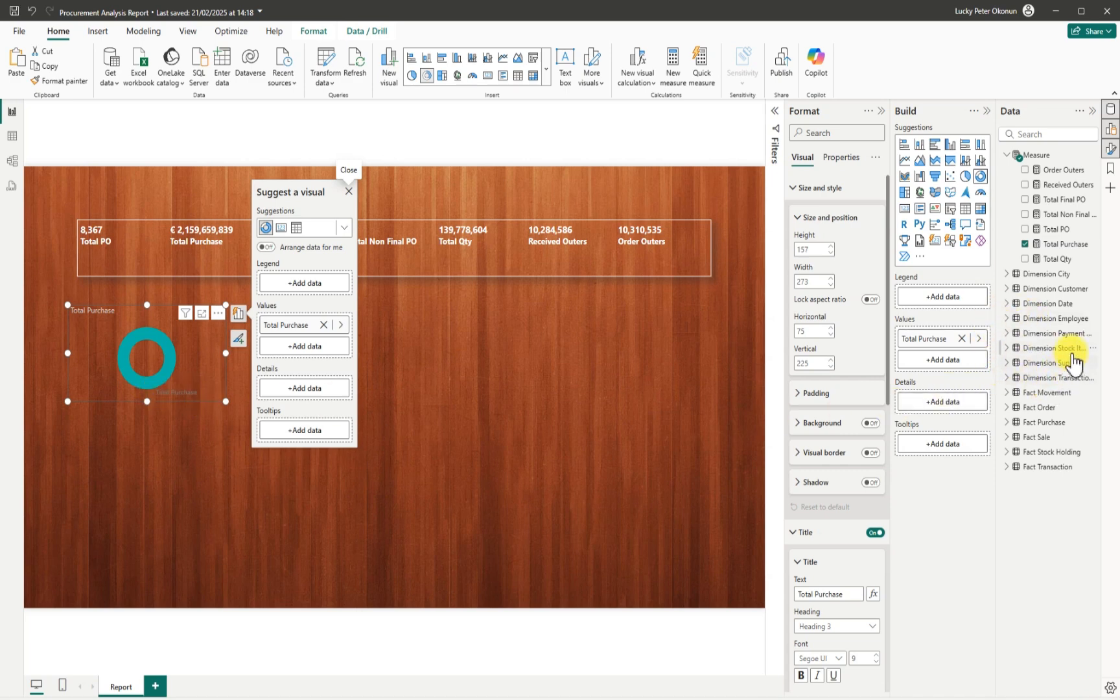
Split the donut by Dimension Stock Item's Buying Package and trim its size slightly.
click(1005, 348)
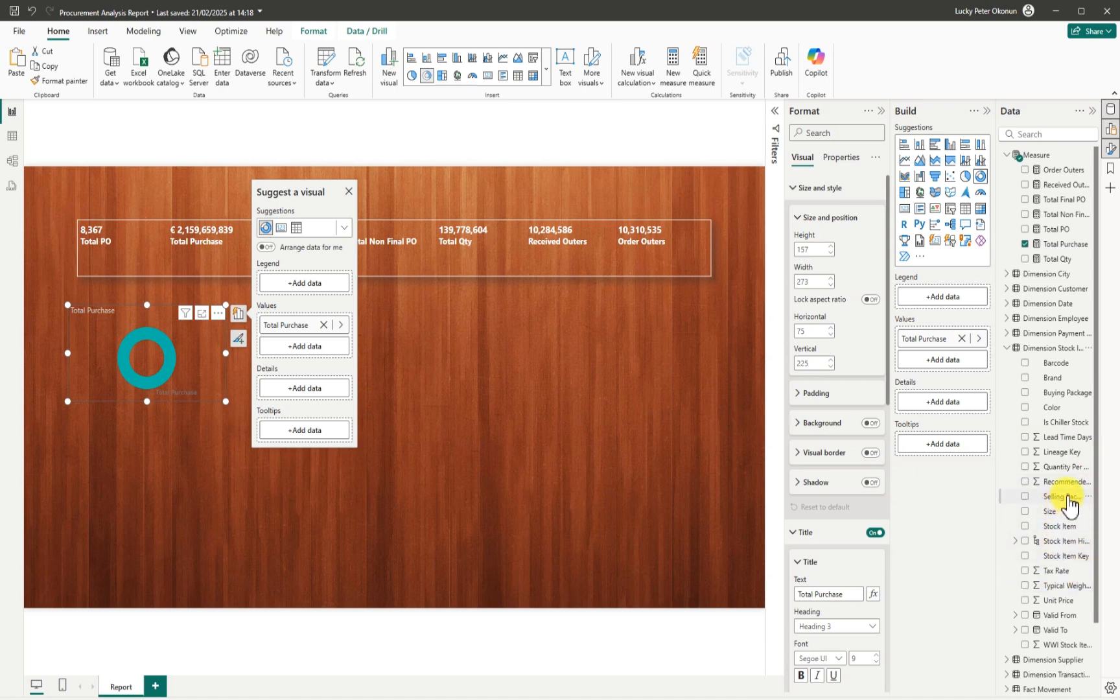
click(1025, 393)
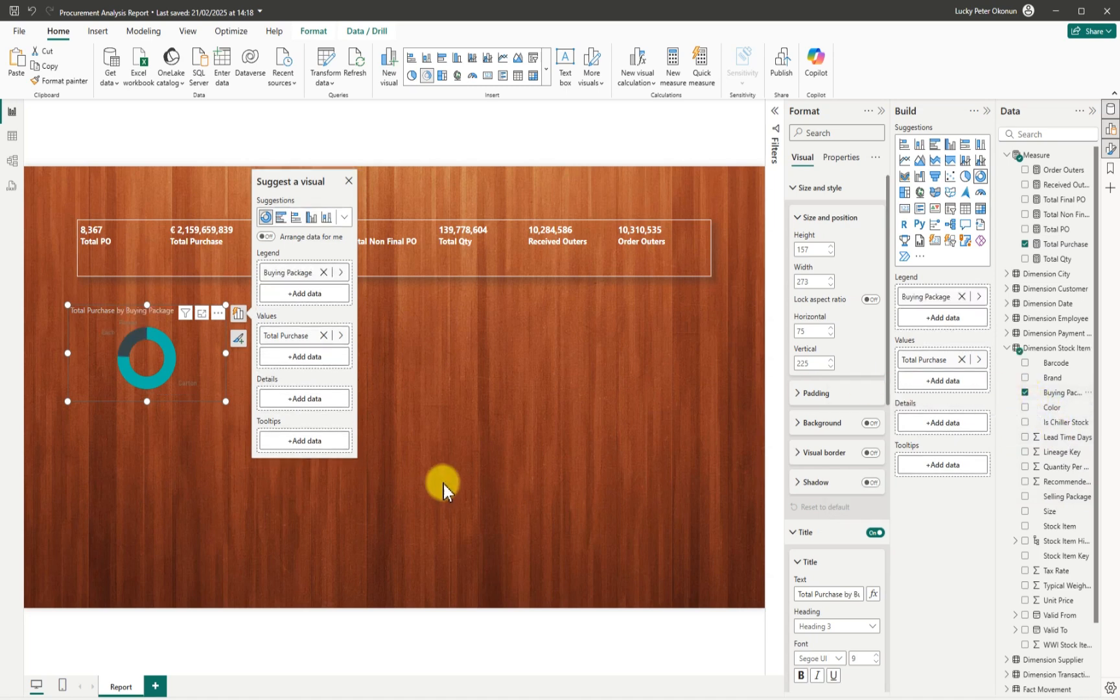
click(148, 415)
drag(147, 415, 147, 415)
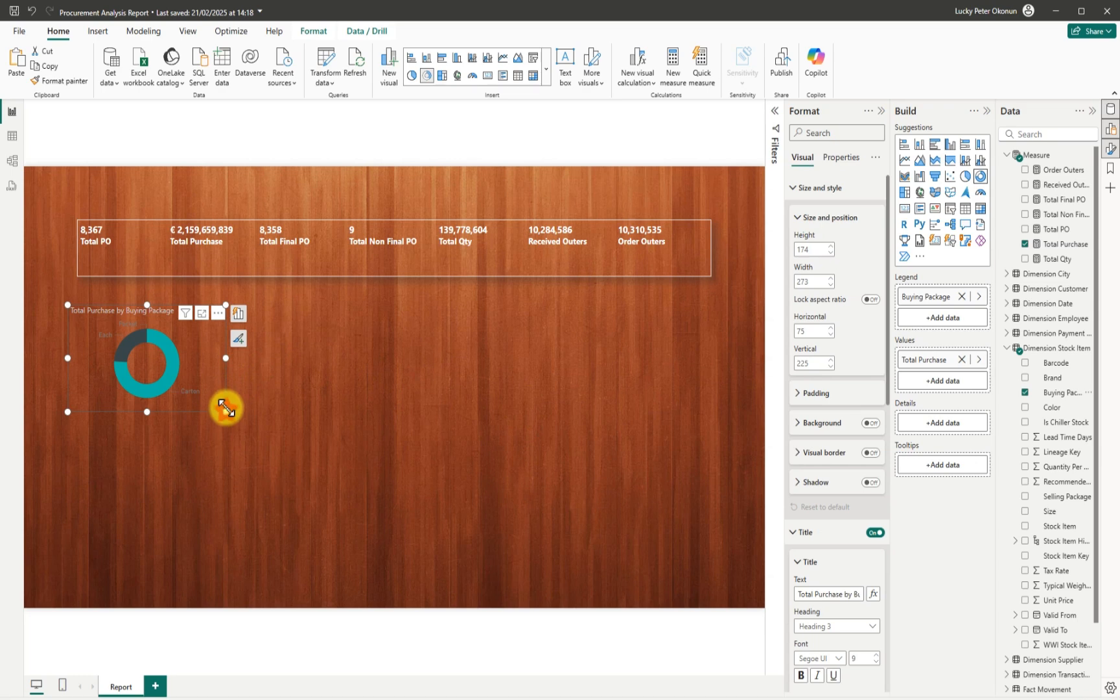
drag(225, 411, 225, 406)
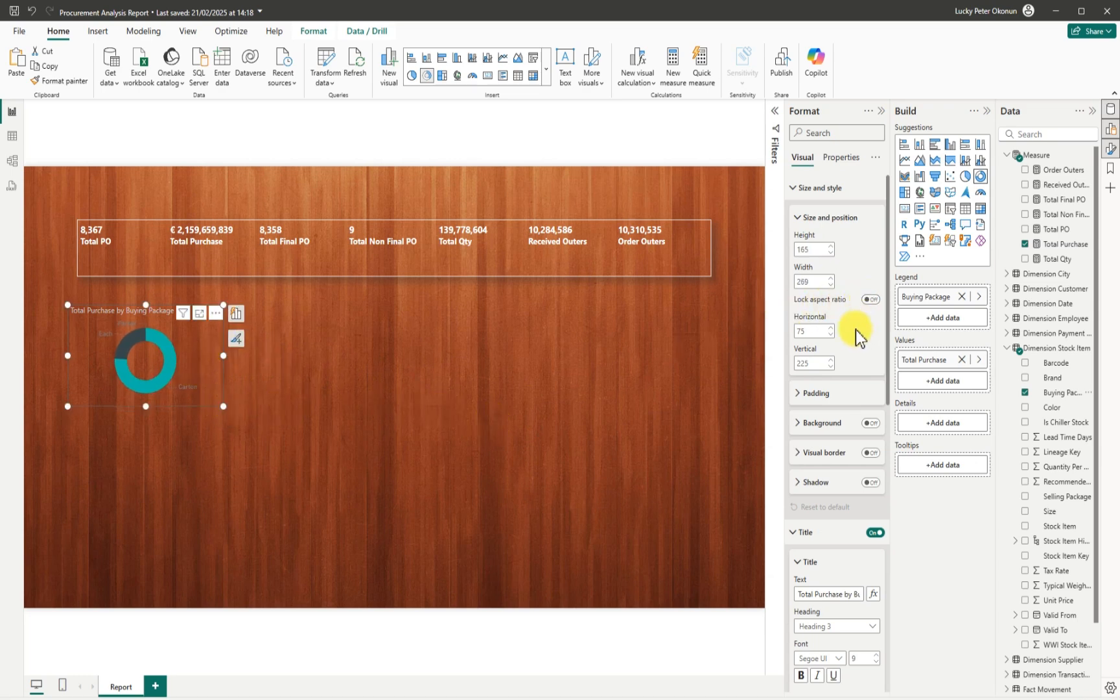
Give the donut chart a white visual border and turn on its shadow.
scroll(887, 388, down, 2)
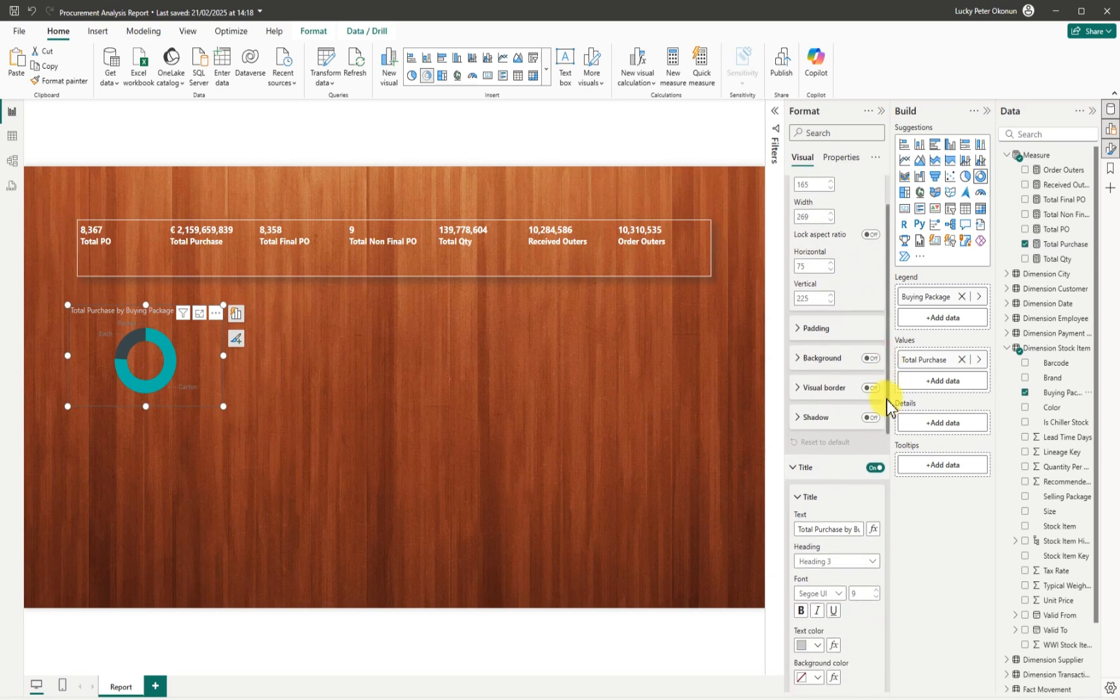
drag(887, 400, 885, 441)
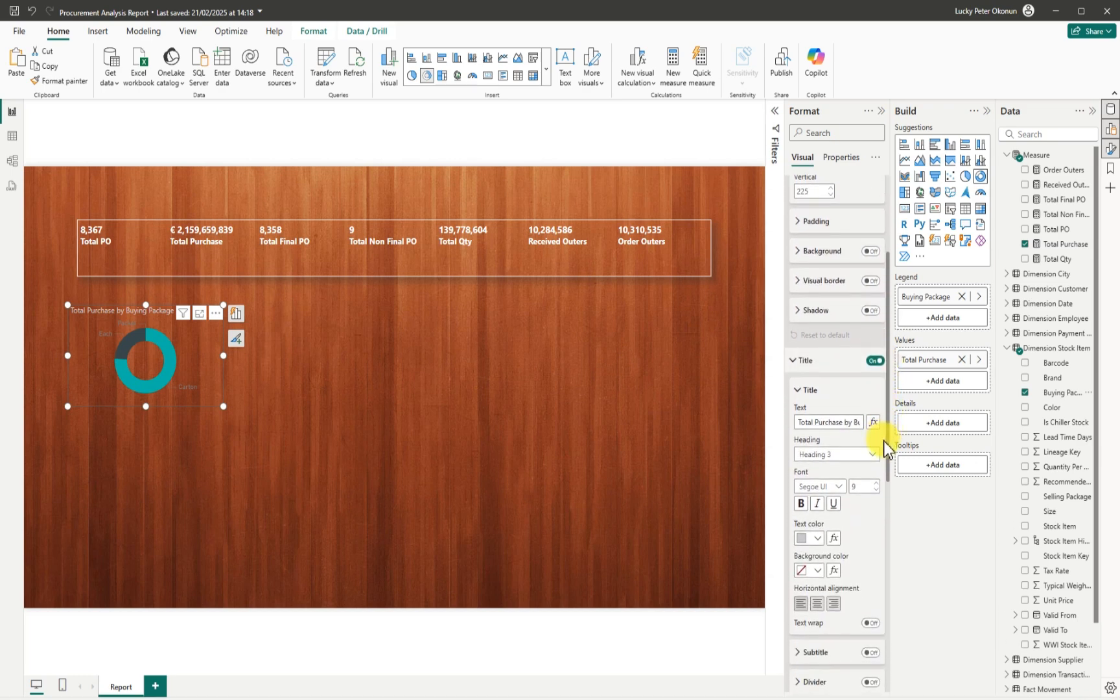
click(802, 281)
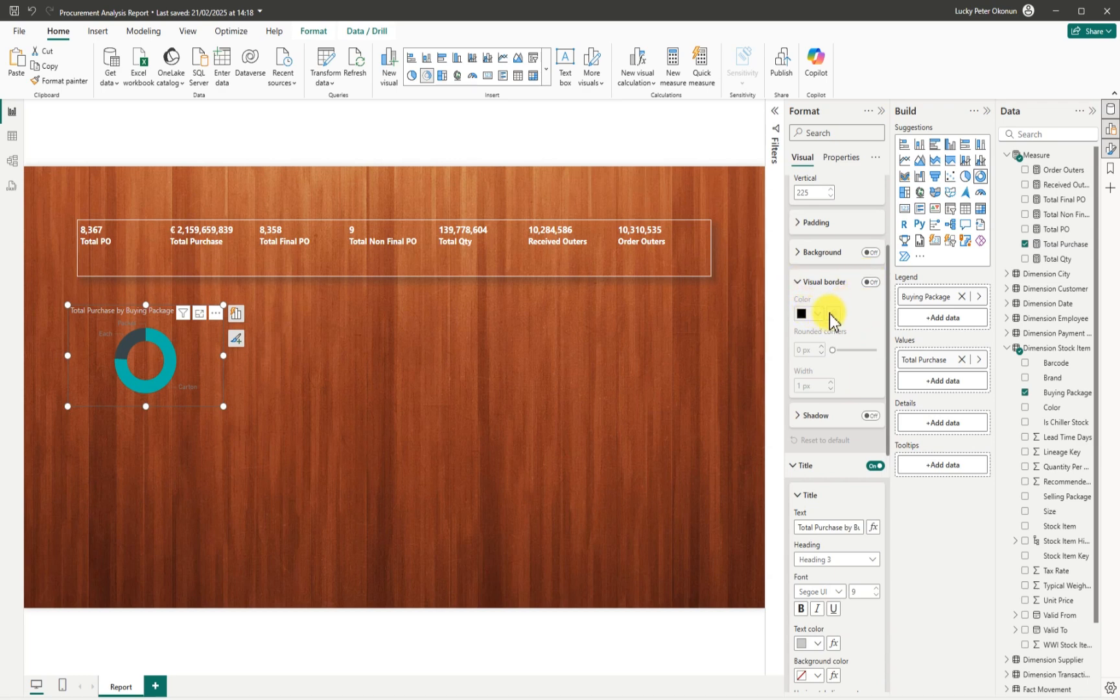
click(869, 282)
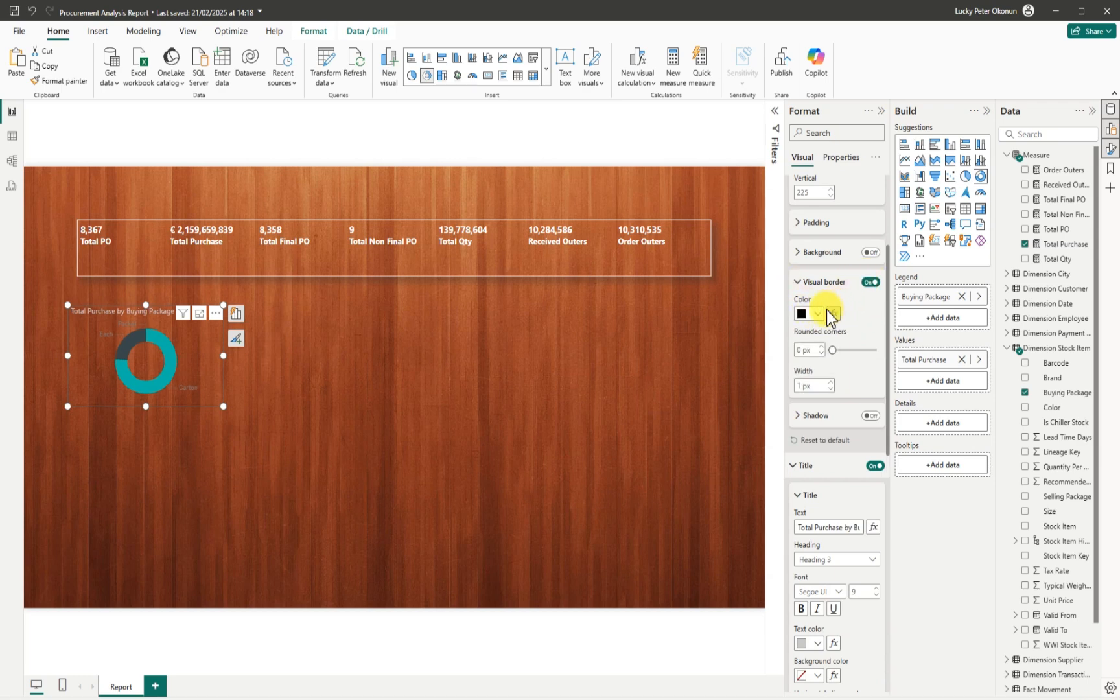
click(813, 314)
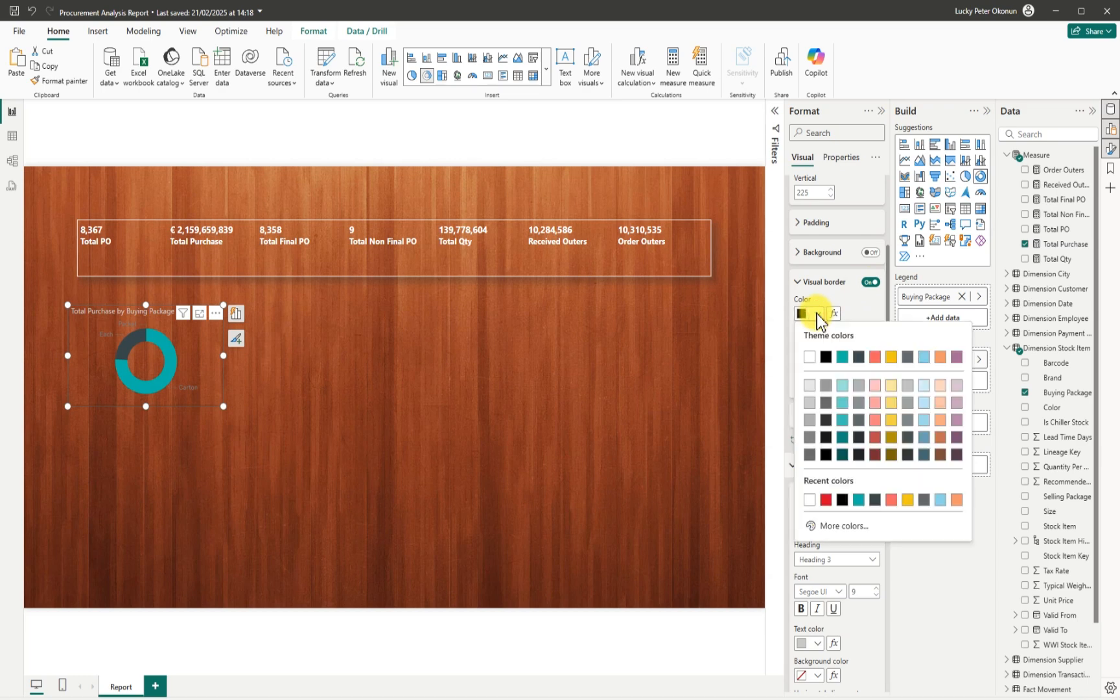
click(810, 357)
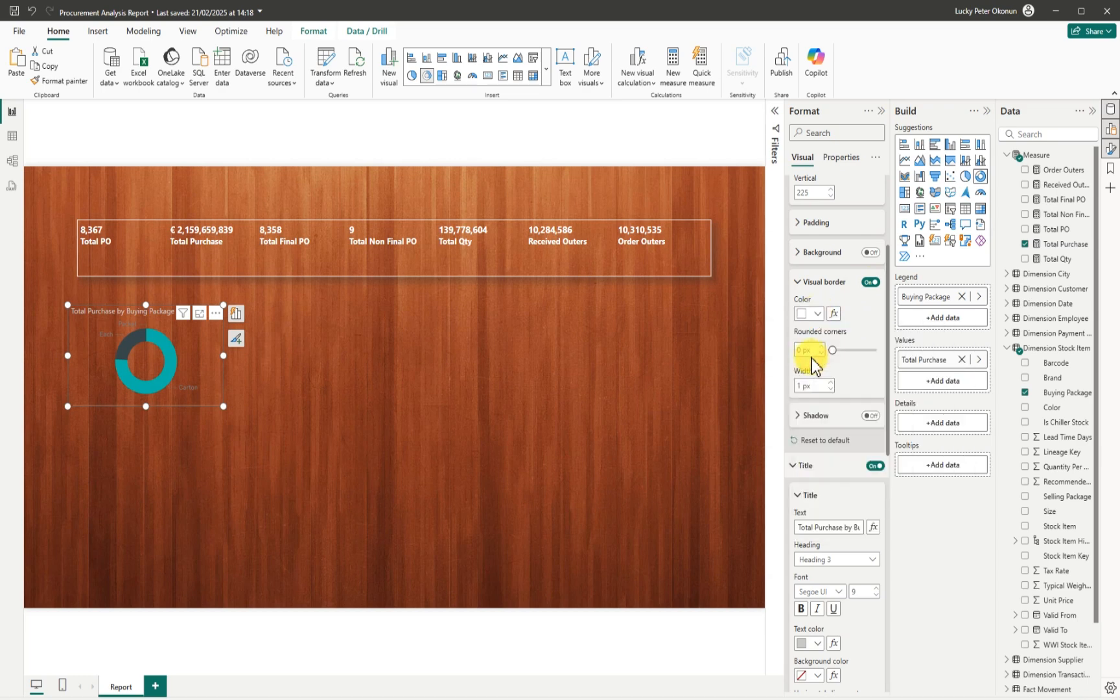
click(797, 282)
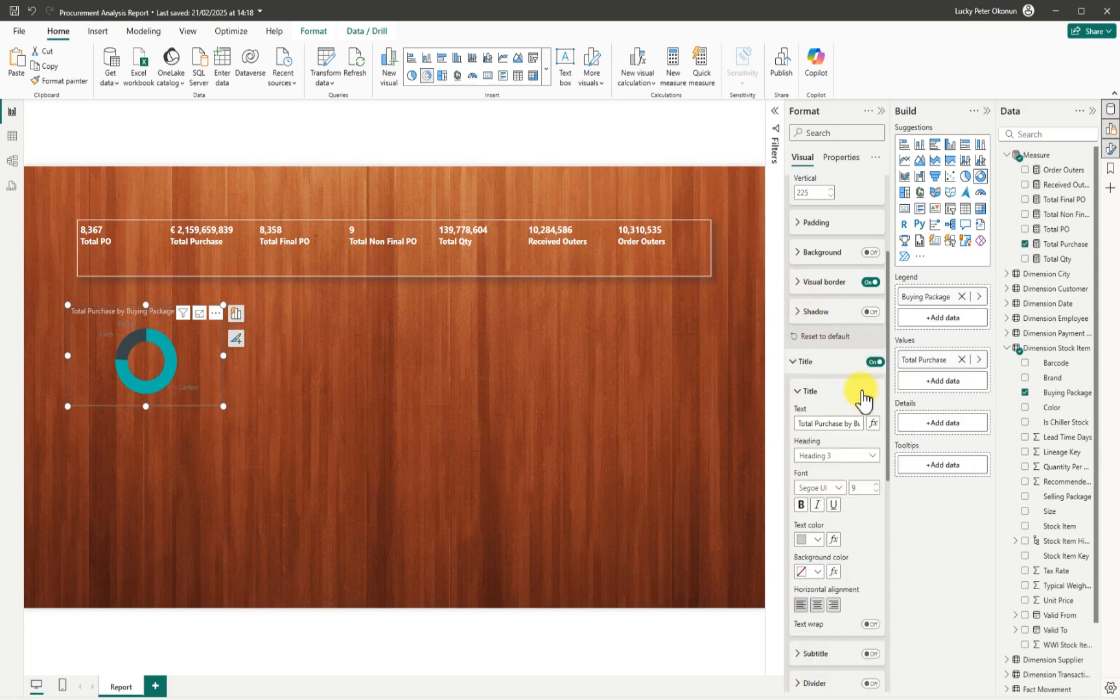
click(869, 312)
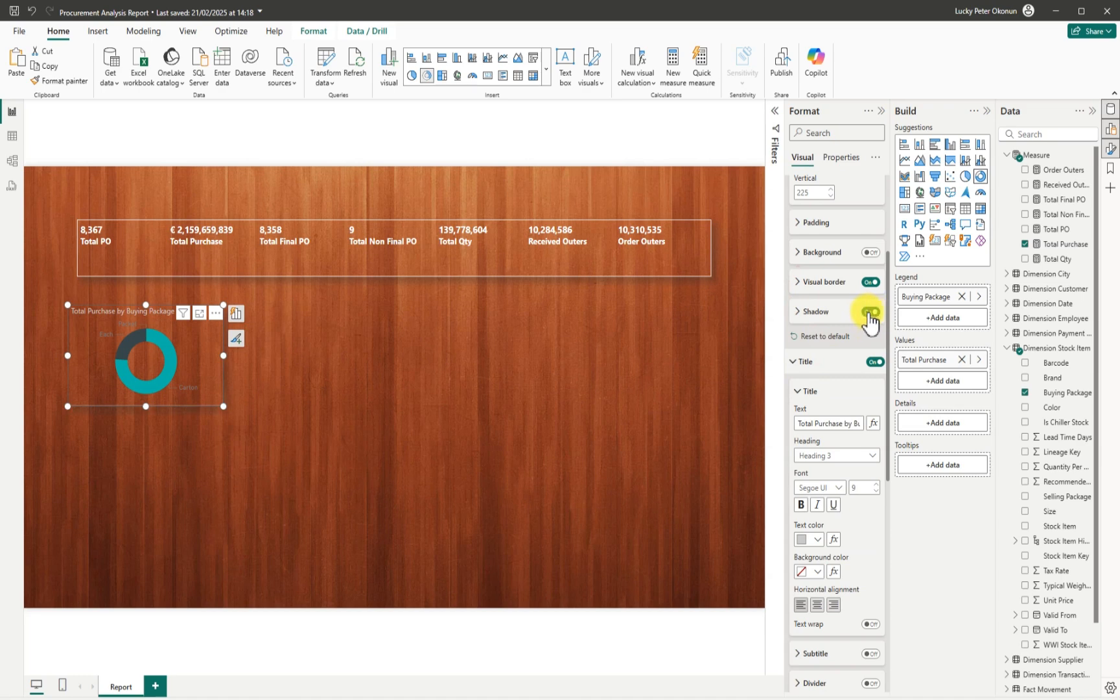
Retitle the donut 'Purchase by Buying Package' in white Segoe UI Bold.
click(814, 424)
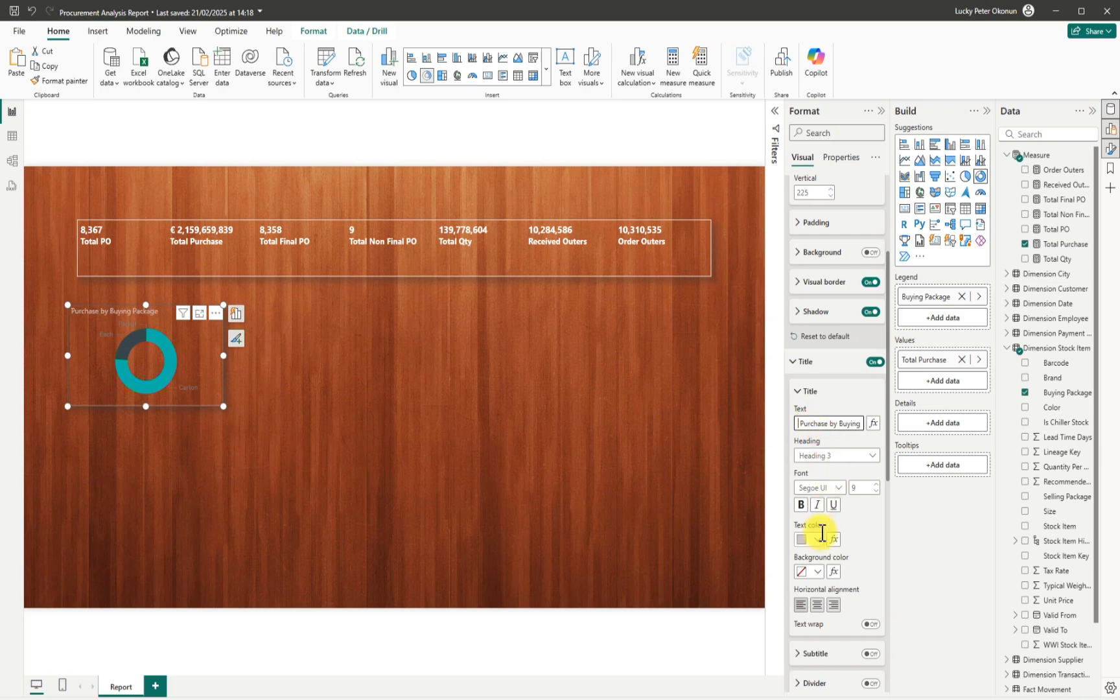
click(818, 605)
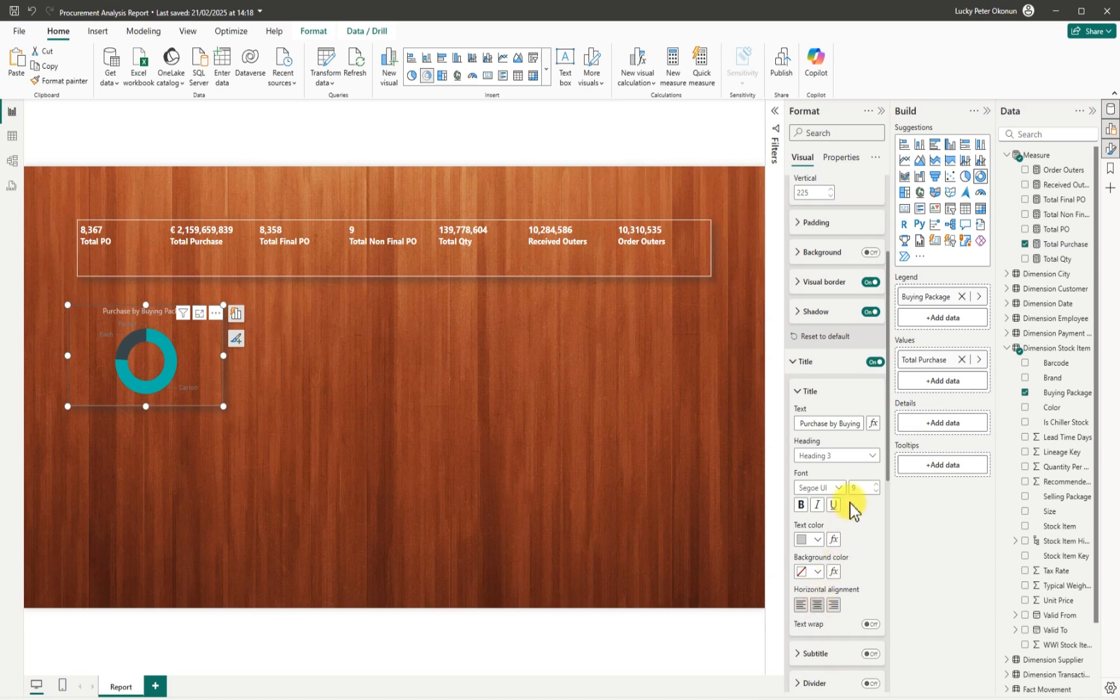
click(818, 541)
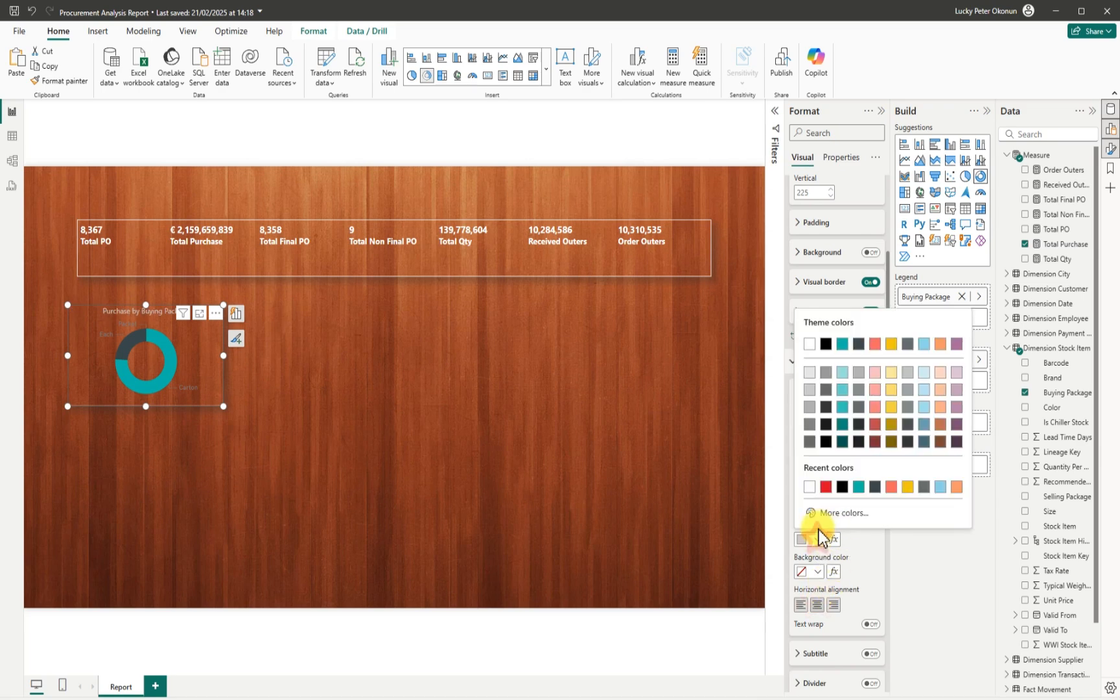
click(812, 341)
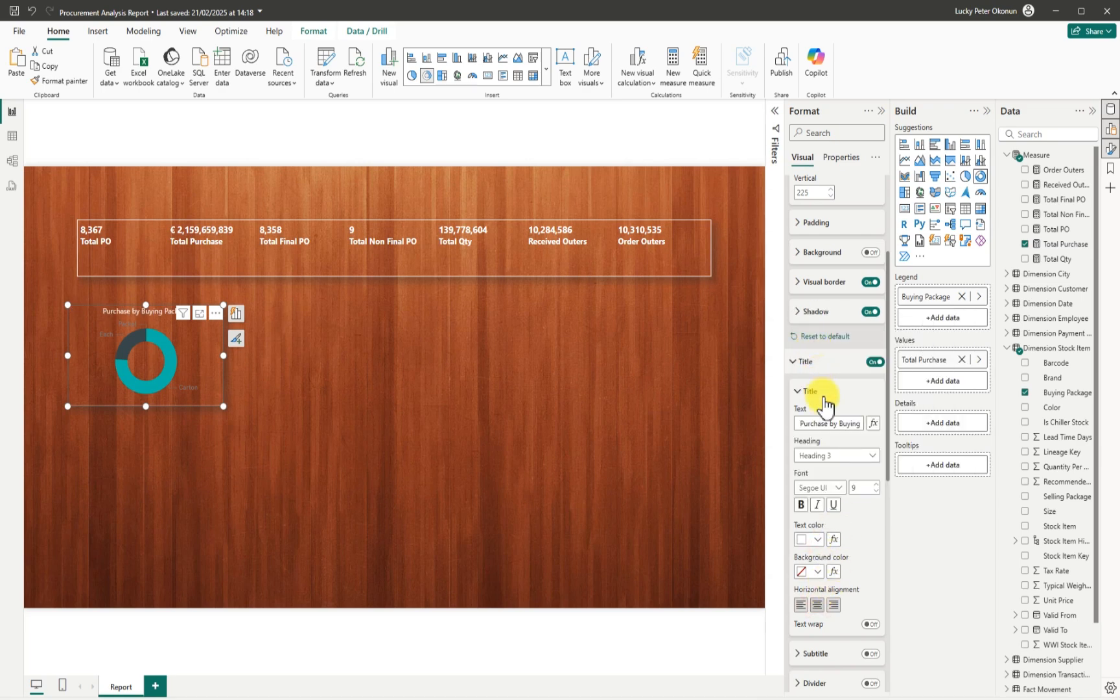
click(839, 487)
click(831, 641)
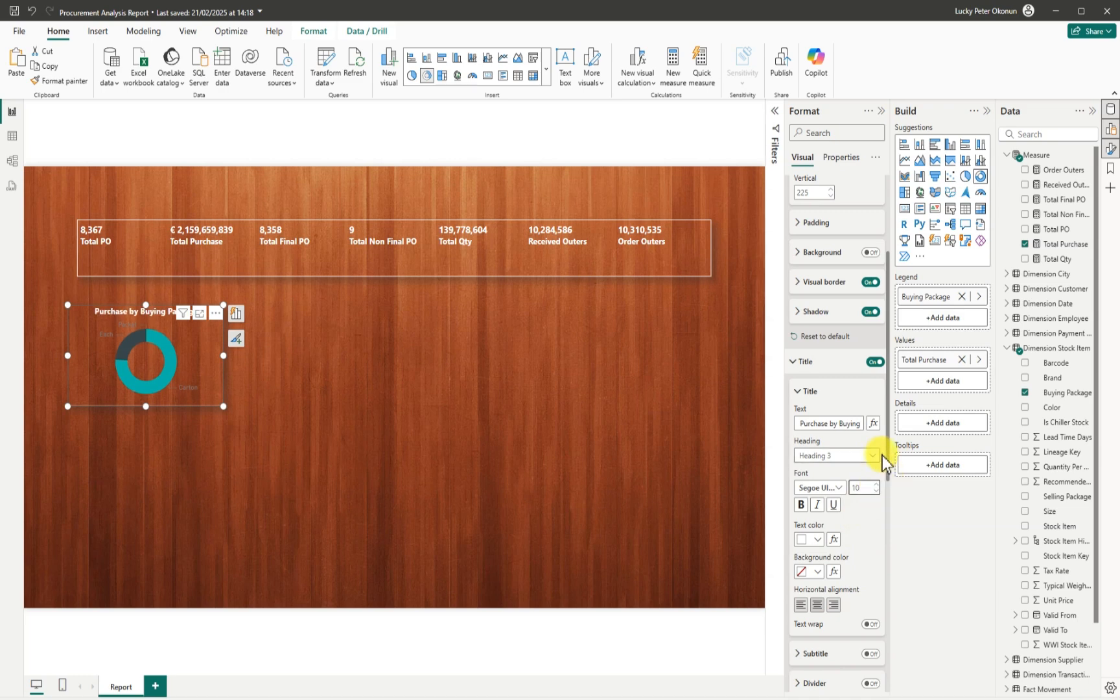
drag(888, 434, 888, 611)
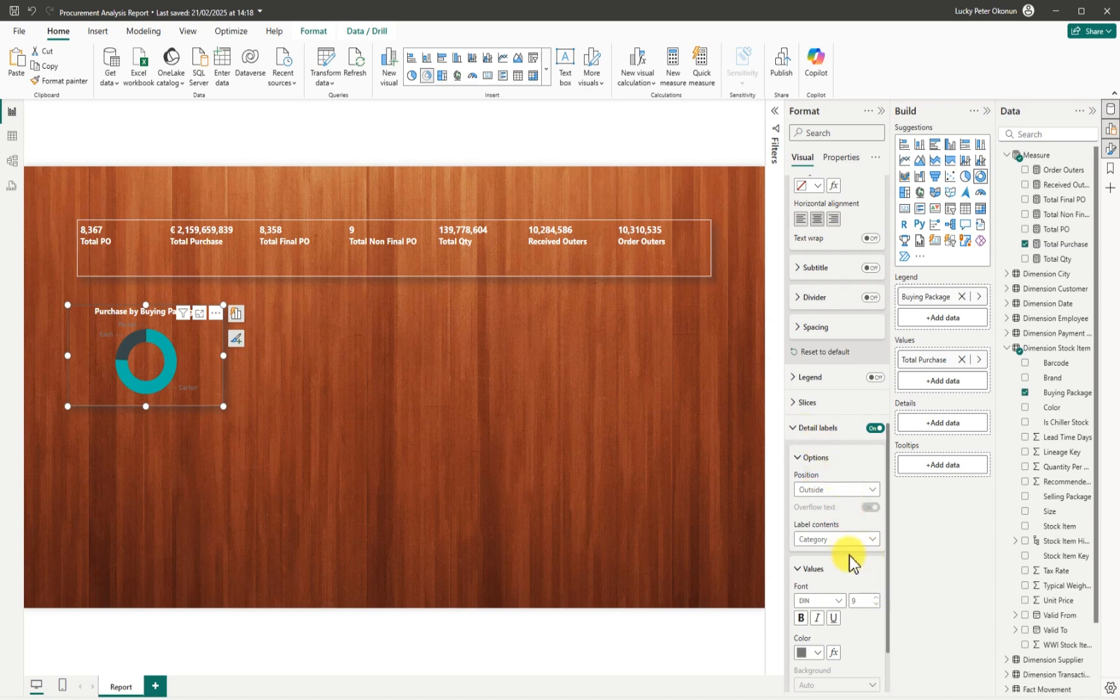
Set the donut's detail label contents to All detail labels and enlarge it slightly.
click(870, 539)
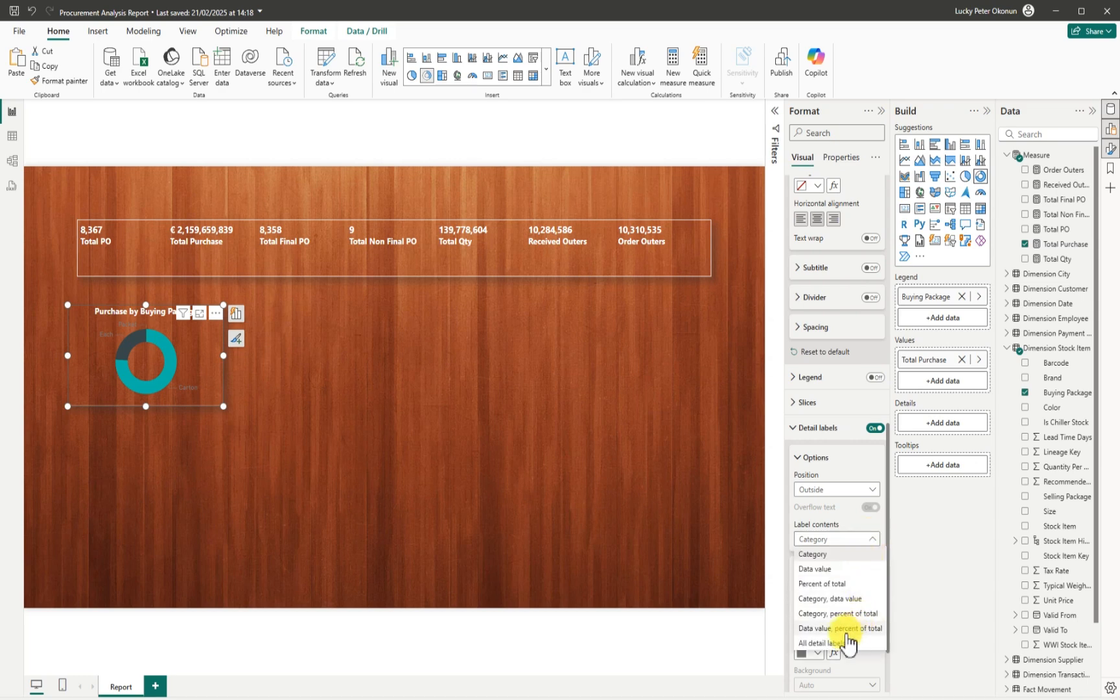
click(831, 641)
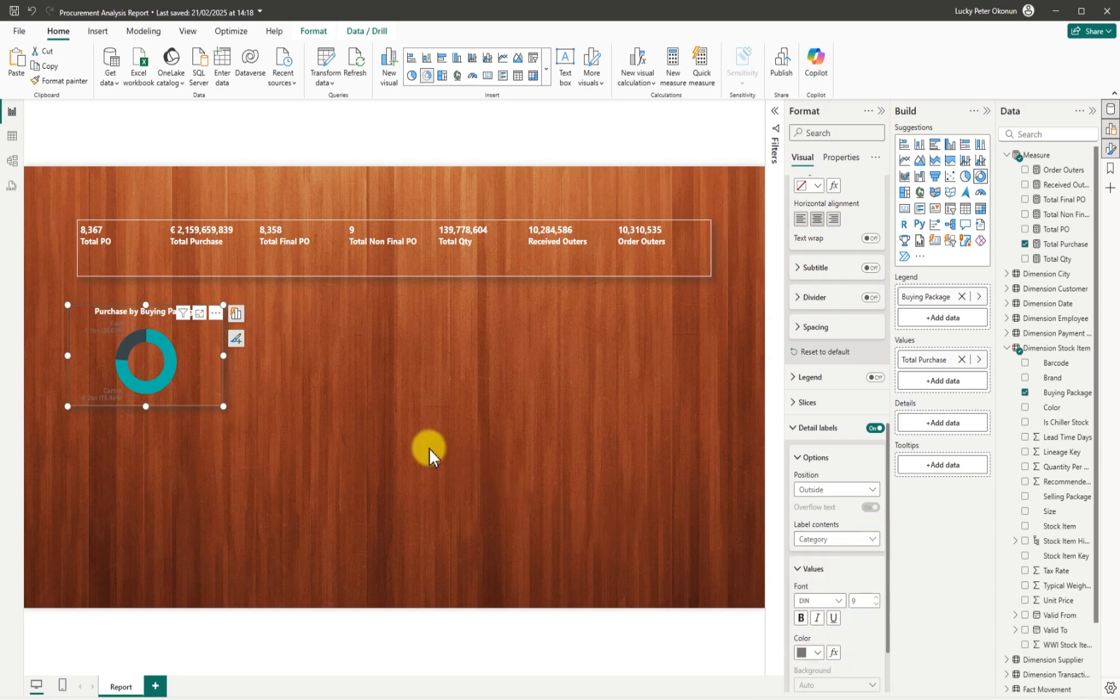
drag(222, 353, 231, 355)
drag(151, 408, 149, 416)
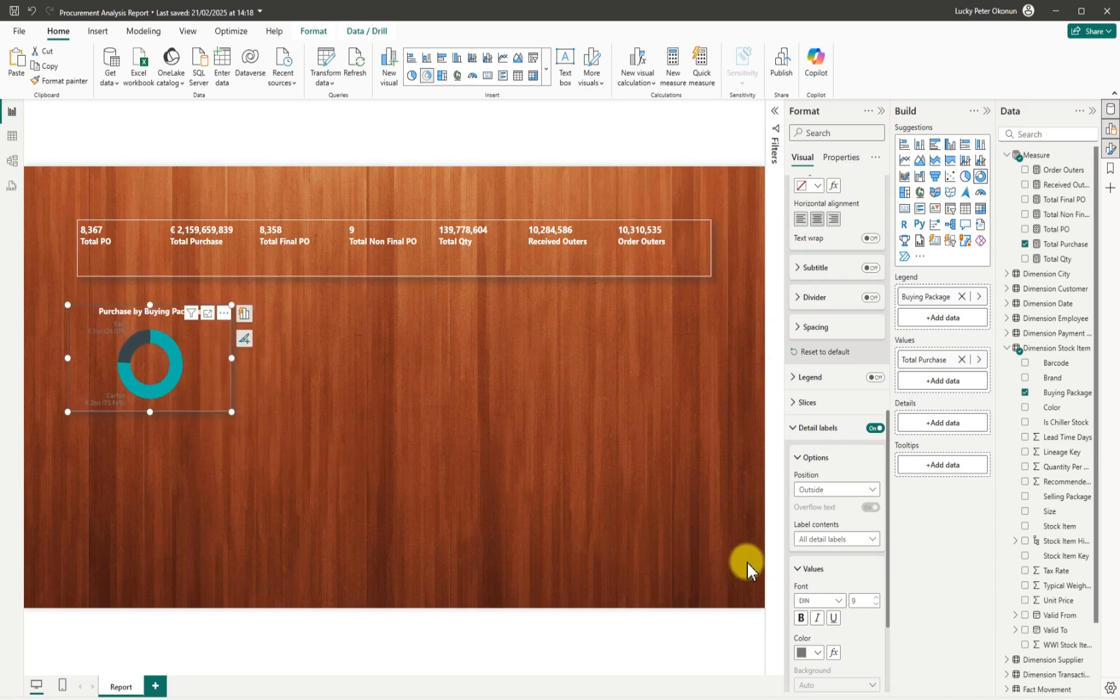
drag(886, 599, 885, 674)
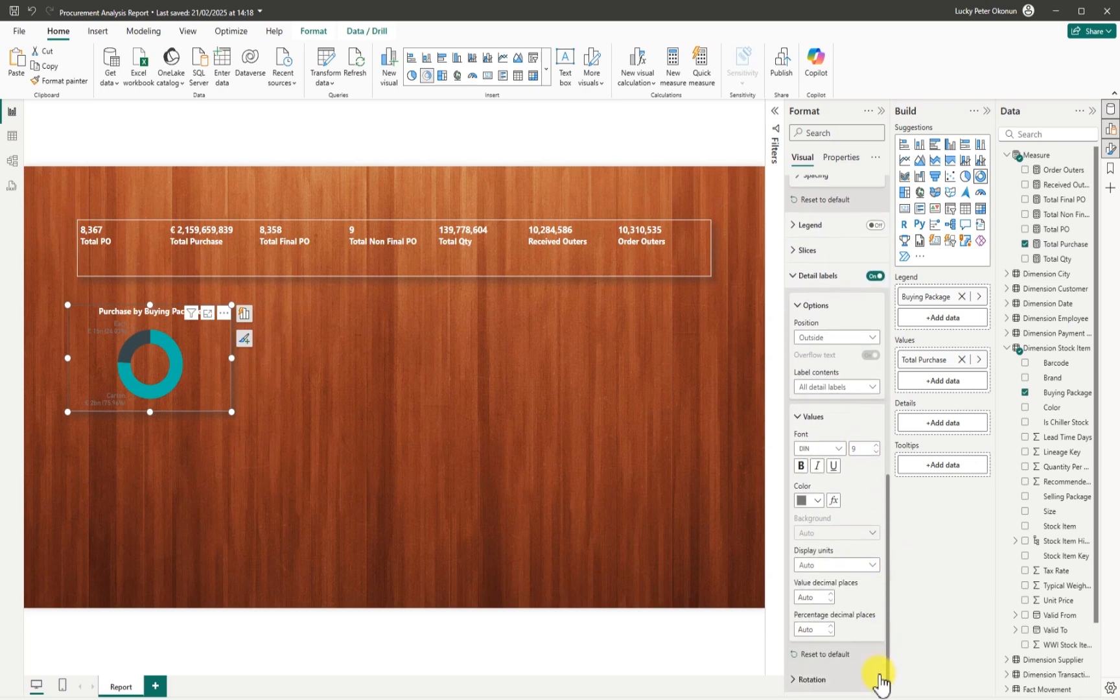
Make the donut's data label values white in Segoe UI Bold.
click(818, 500)
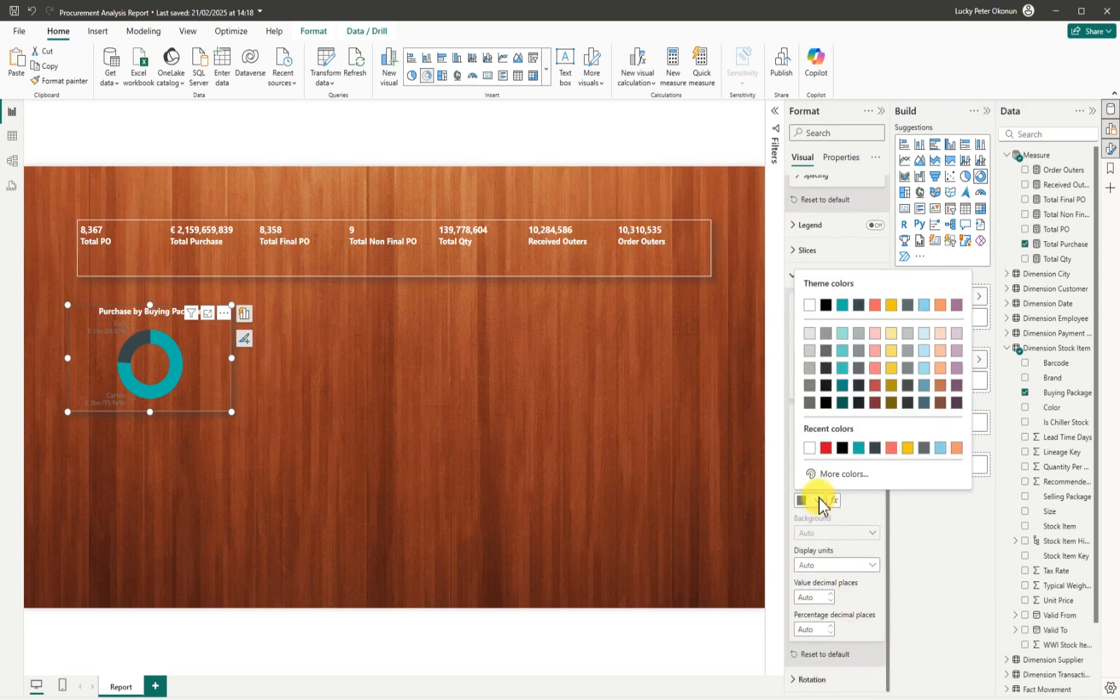
click(808, 309)
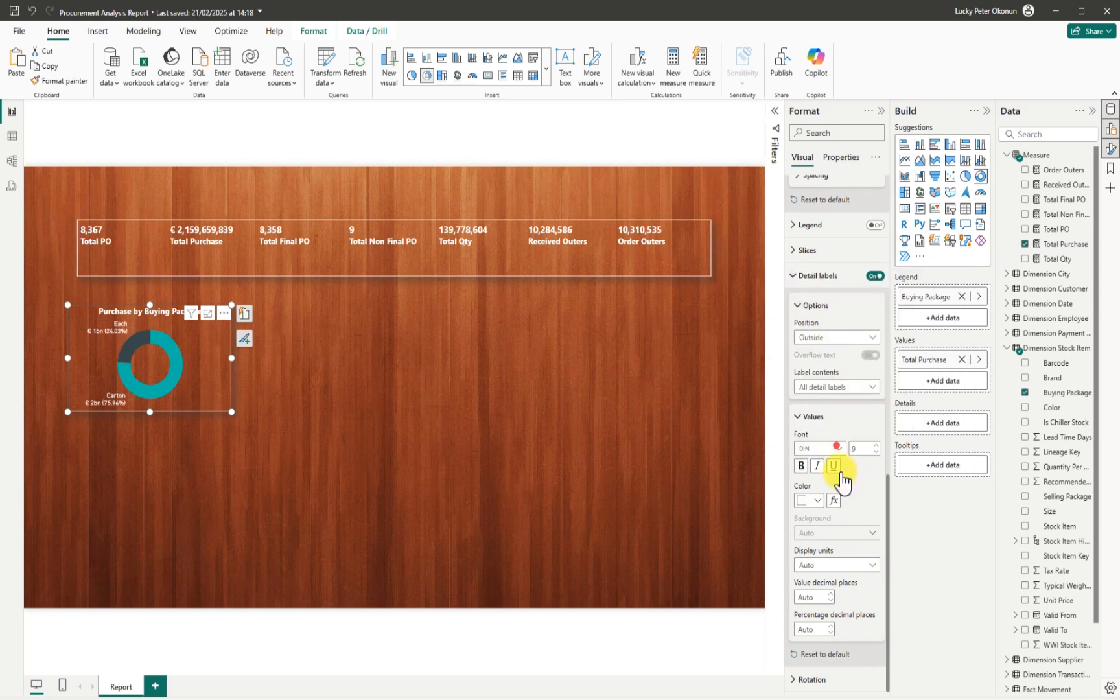
click(835, 448)
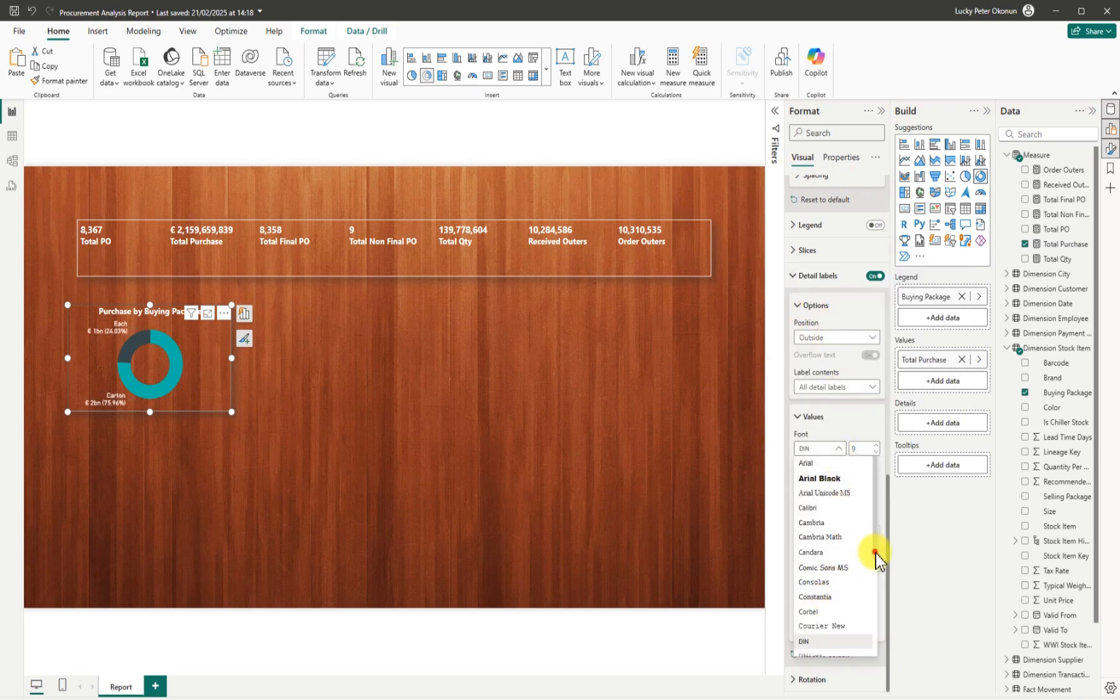
scroll(871, 583, down, 3)
click(828, 619)
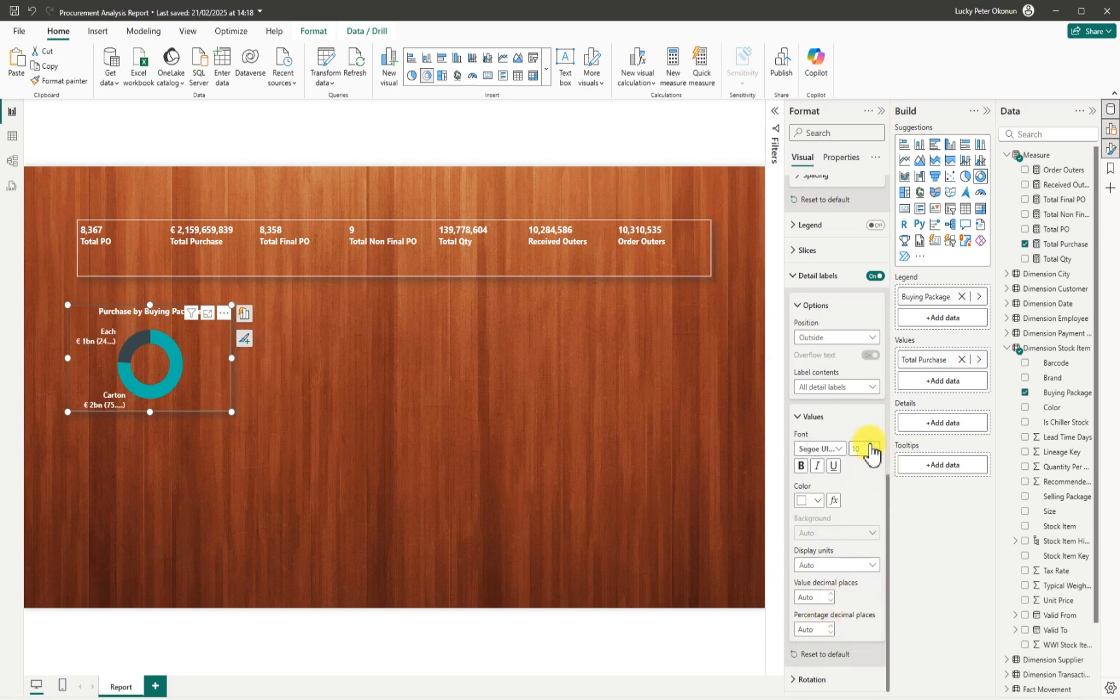
Enlarge and reposition the donut so its title and labels fit.
drag(228, 356, 248, 360)
drag(155, 418, 151, 429)
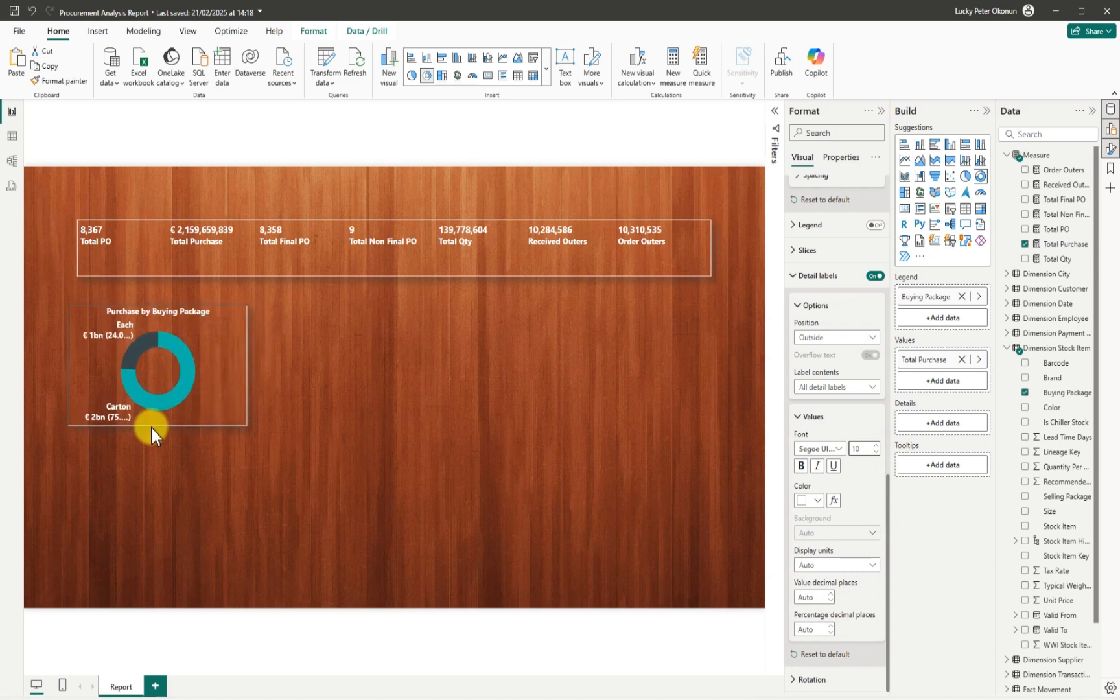
drag(158, 305, 159, 288)
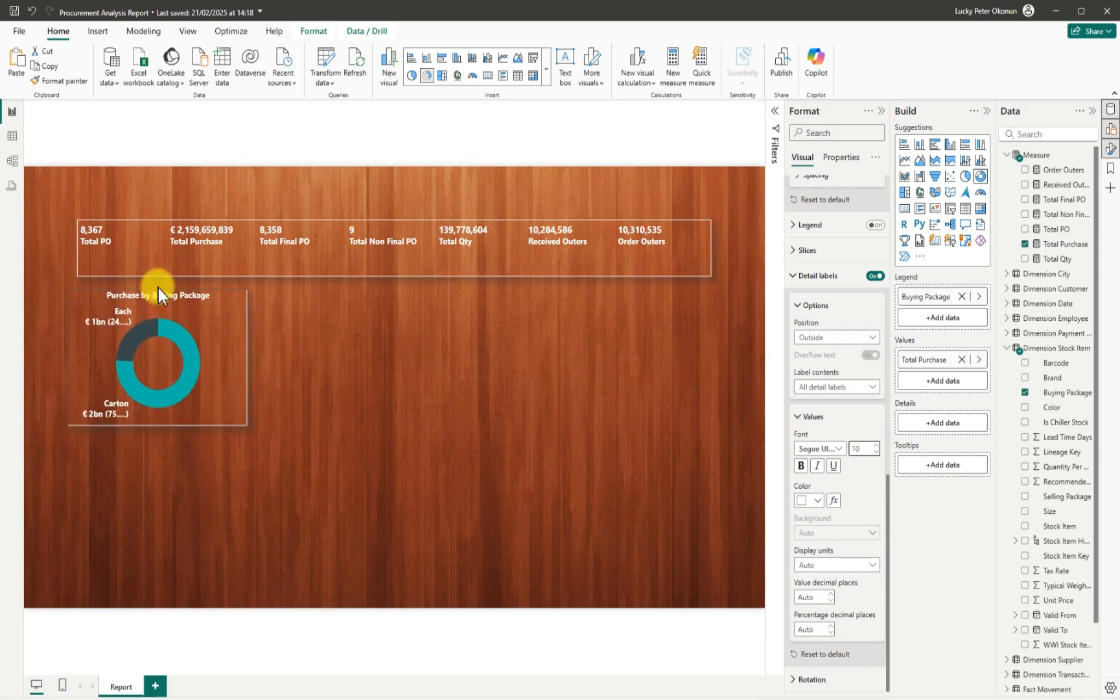
drag(172, 333, 190, 345)
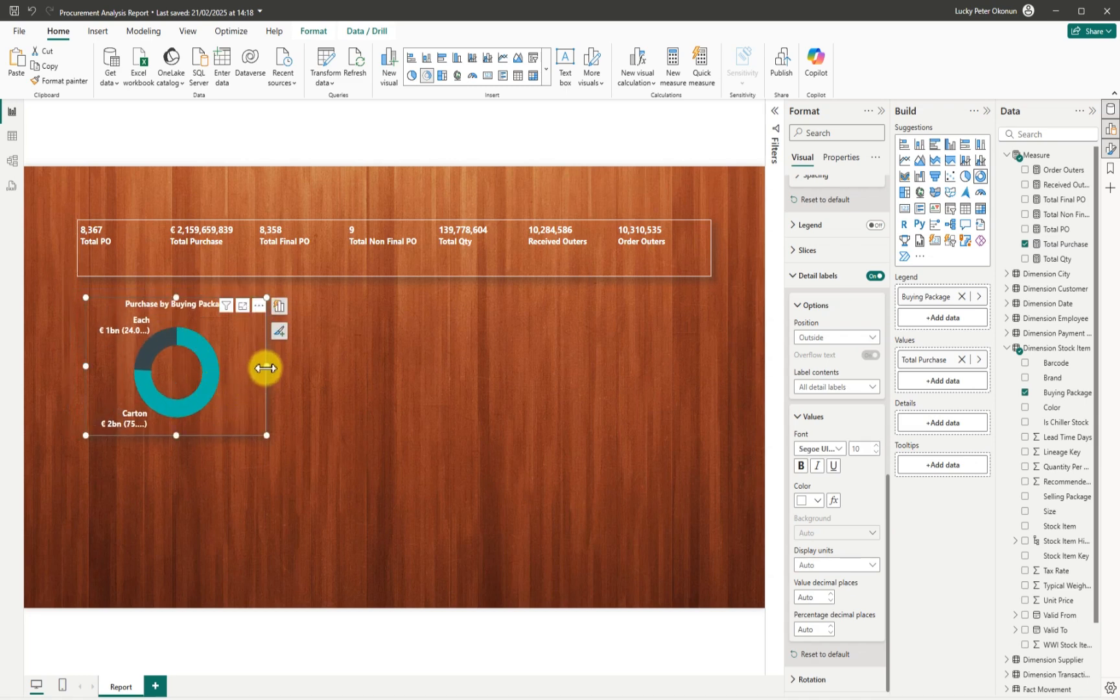
mouse_move(265, 367)
mouse_down()
mouse_move(364, 382)
mouse_move(277, 384)
mouse_up()
drag(180, 436, 172, 467)
drag(90, 380, 62, 376)
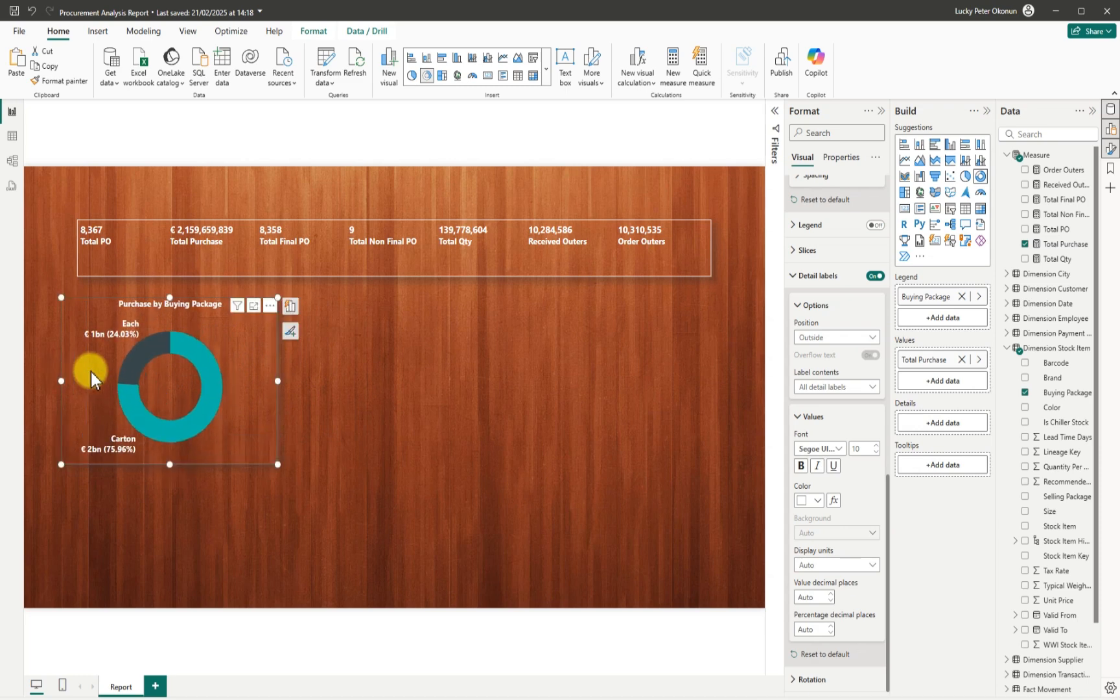
drag(165, 298, 177, 343)
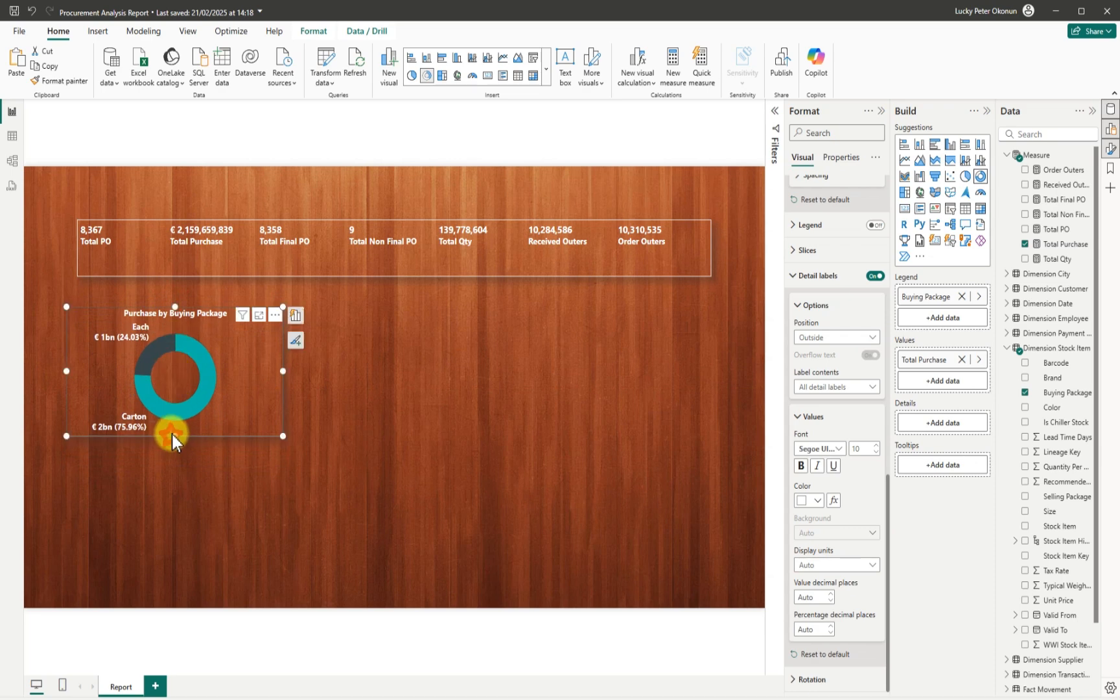
click(175, 427)
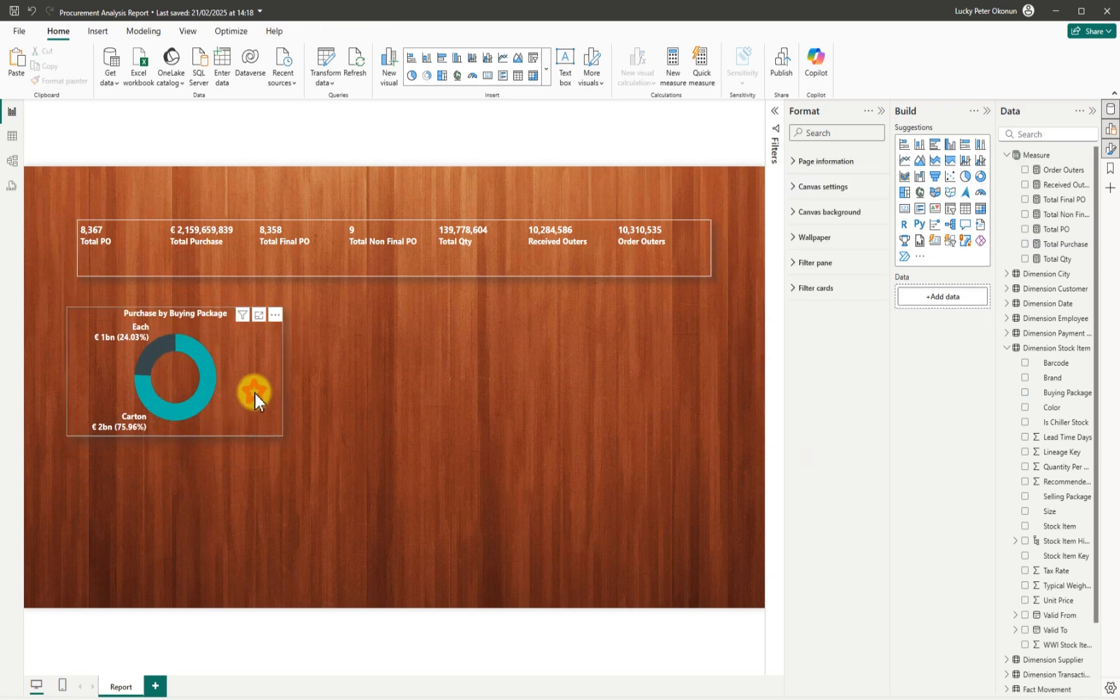
Narrow the donut, show its legend, and label slices with value and percent only.
click(279, 379)
drag(281, 375, 249, 370)
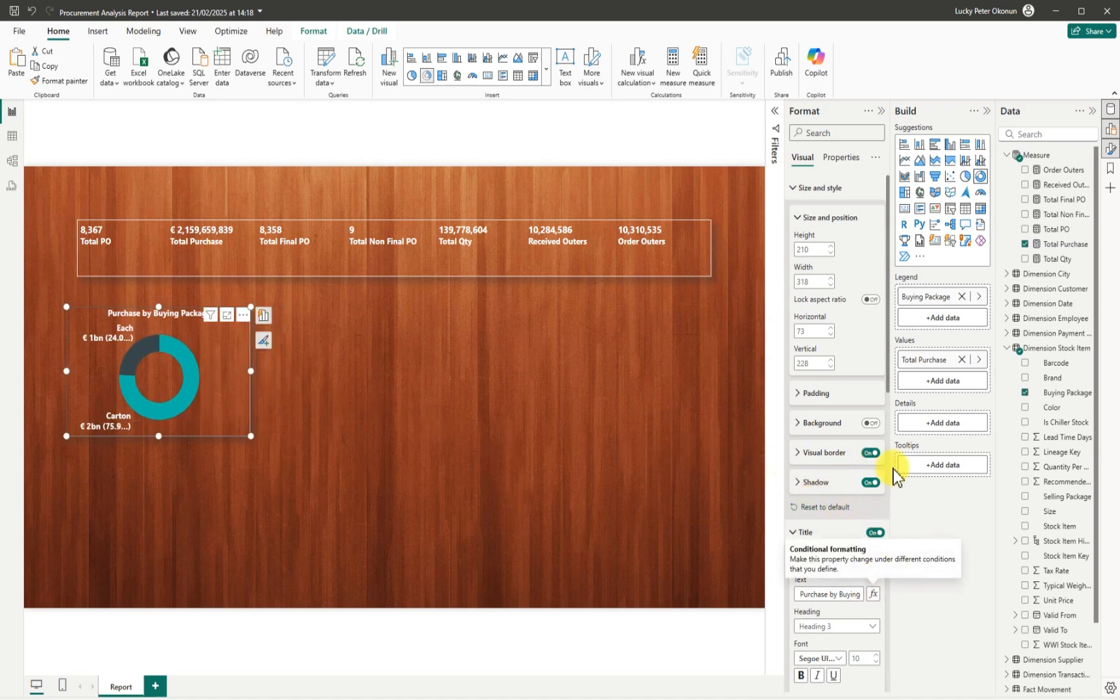
drag(887, 387, 878, 606)
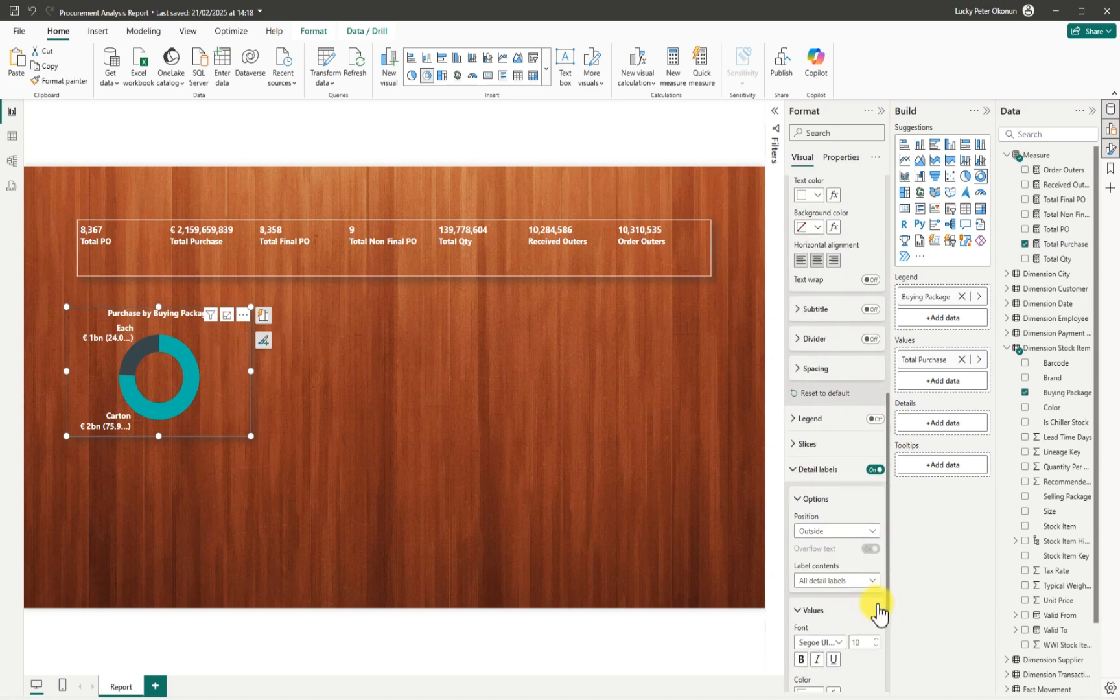
click(874, 419)
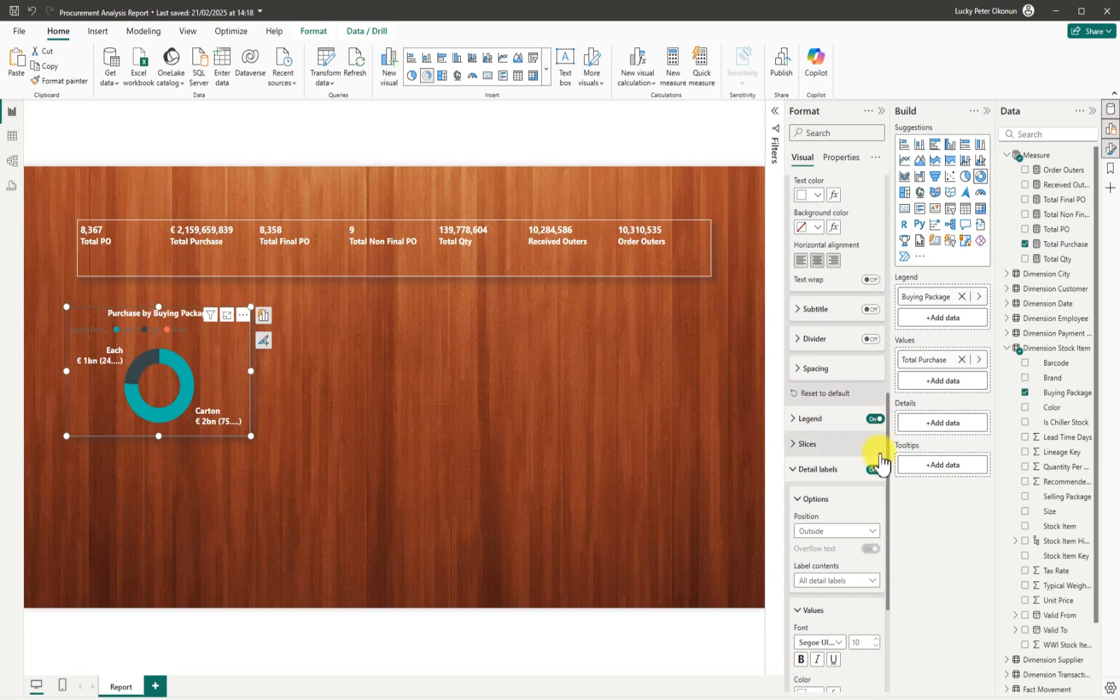
drag(888, 524, 884, 611)
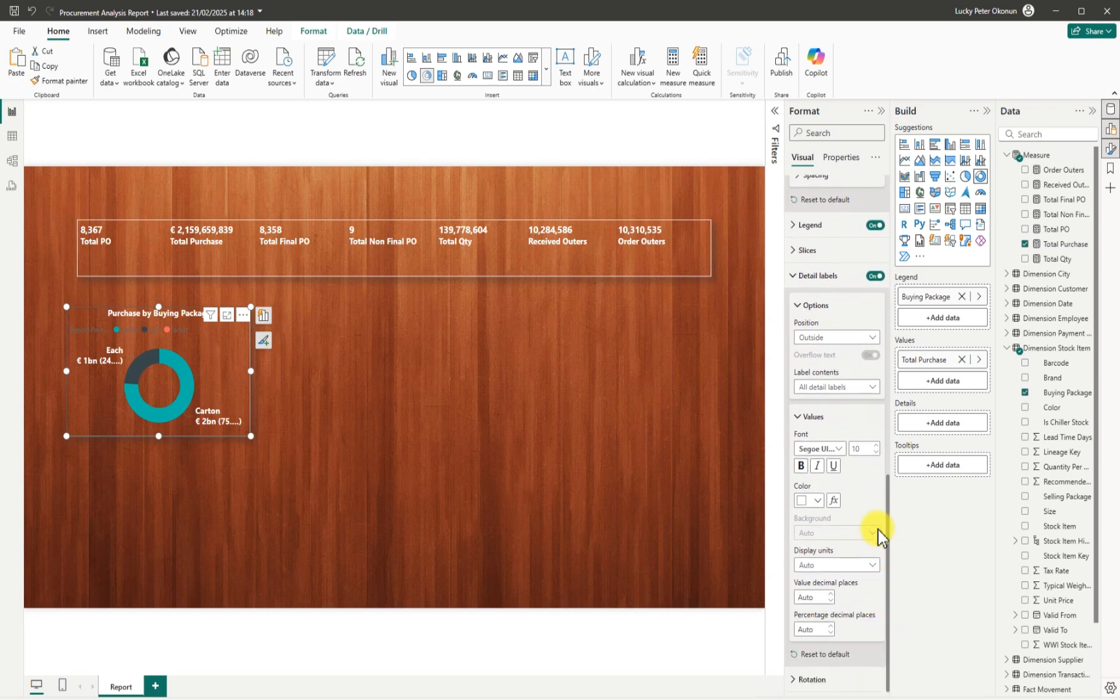
click(872, 389)
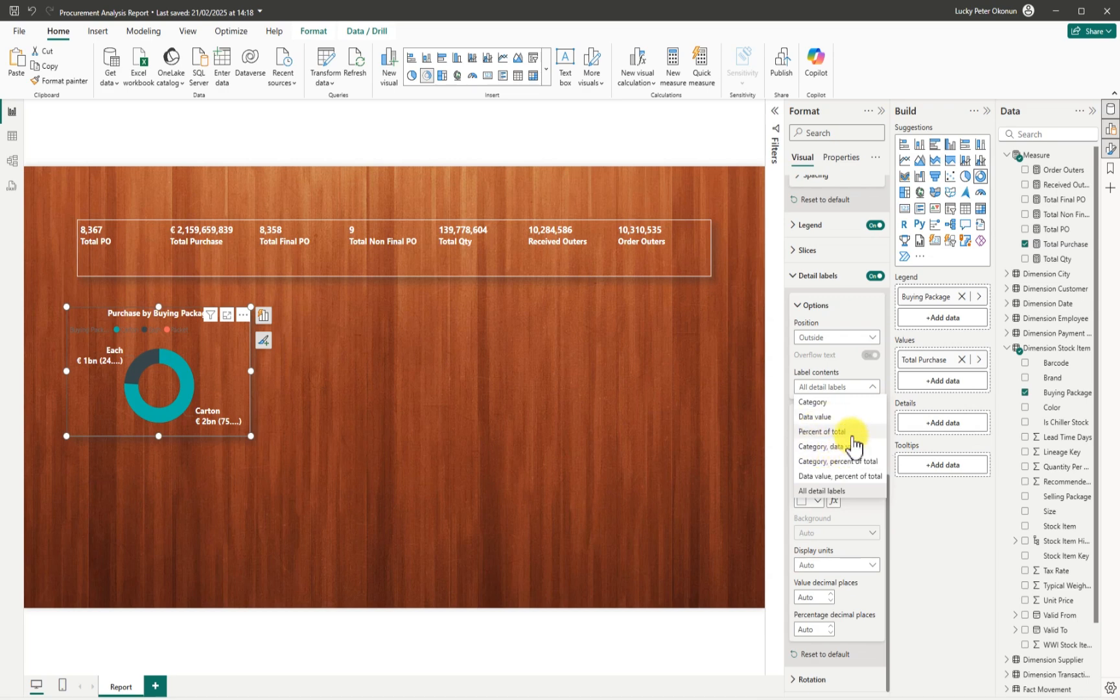
click(832, 476)
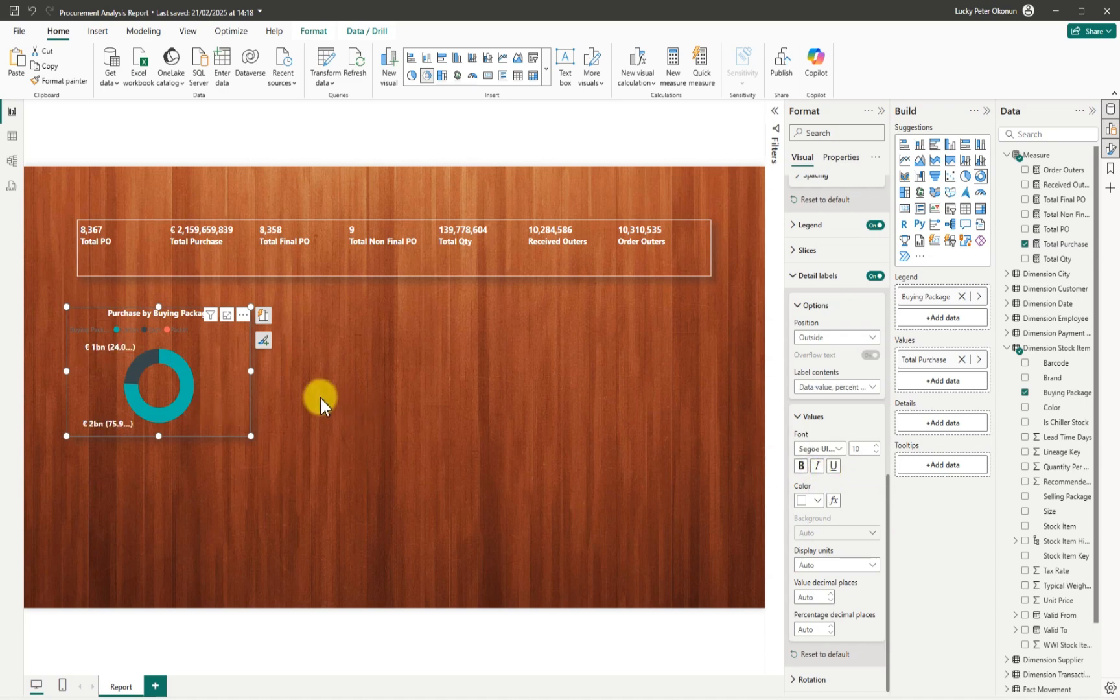
Hide the legend and show category, value and percent labels at size 8.
drag(254, 366, 287, 366)
mouse_move(194, 435)
mouse_down()
mouse_move(175, 467)
mouse_move(188, 425)
mouse_up()
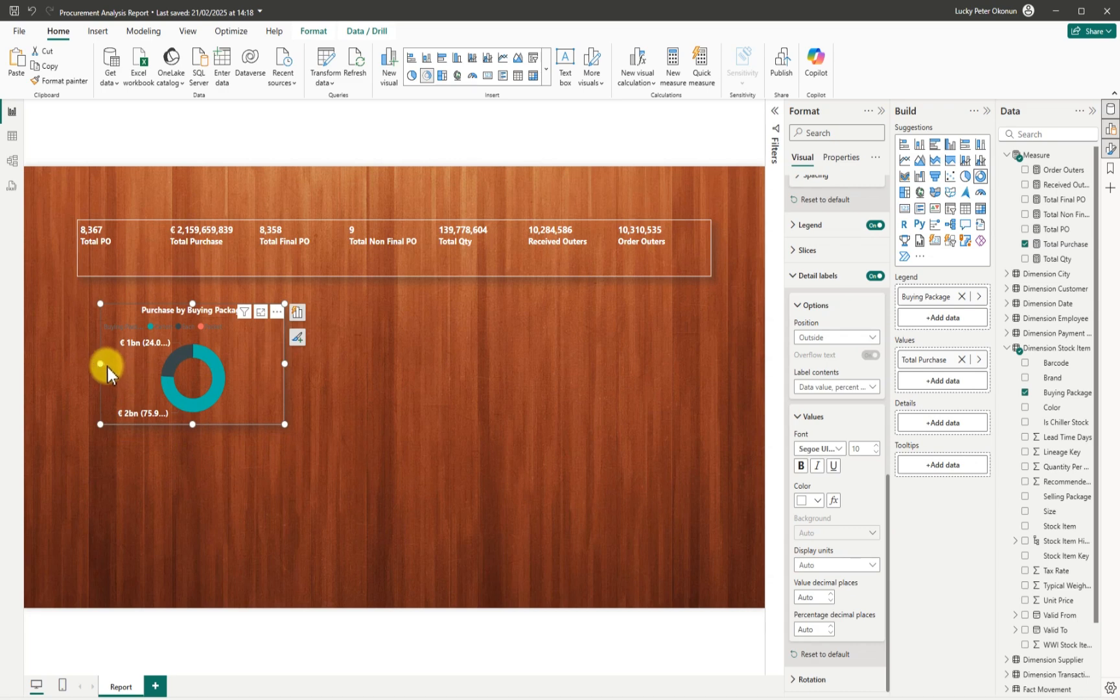
mouse_move(101, 363)
mouse_down()
mouse_move(110, 368)
mouse_move(94, 363)
mouse_up()
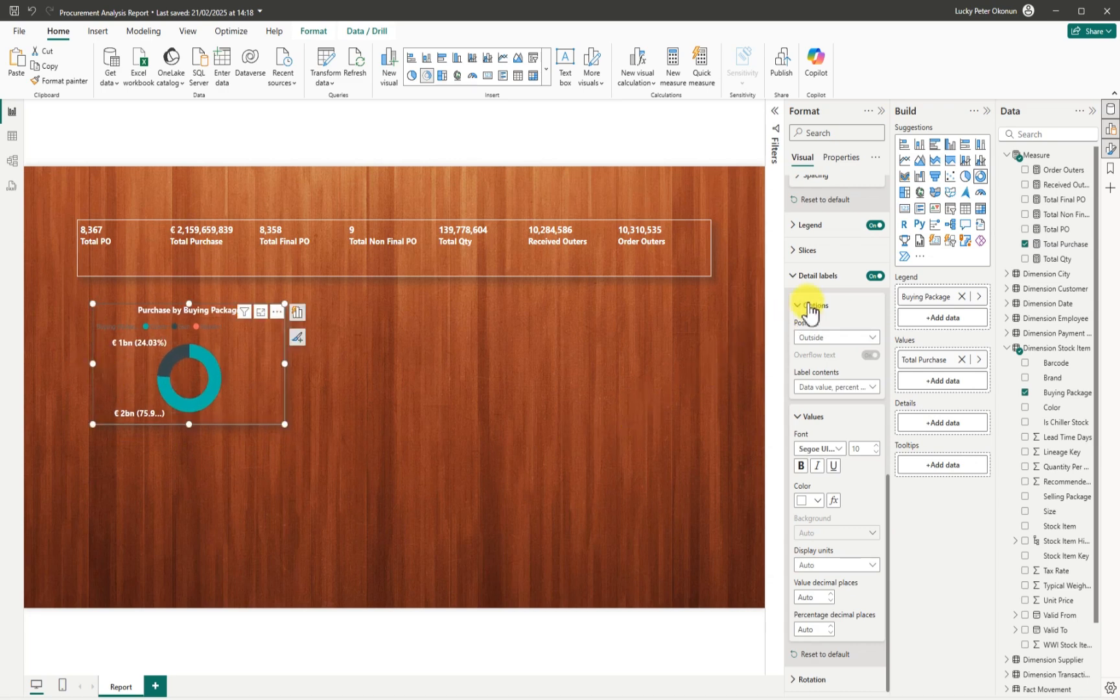
click(873, 225)
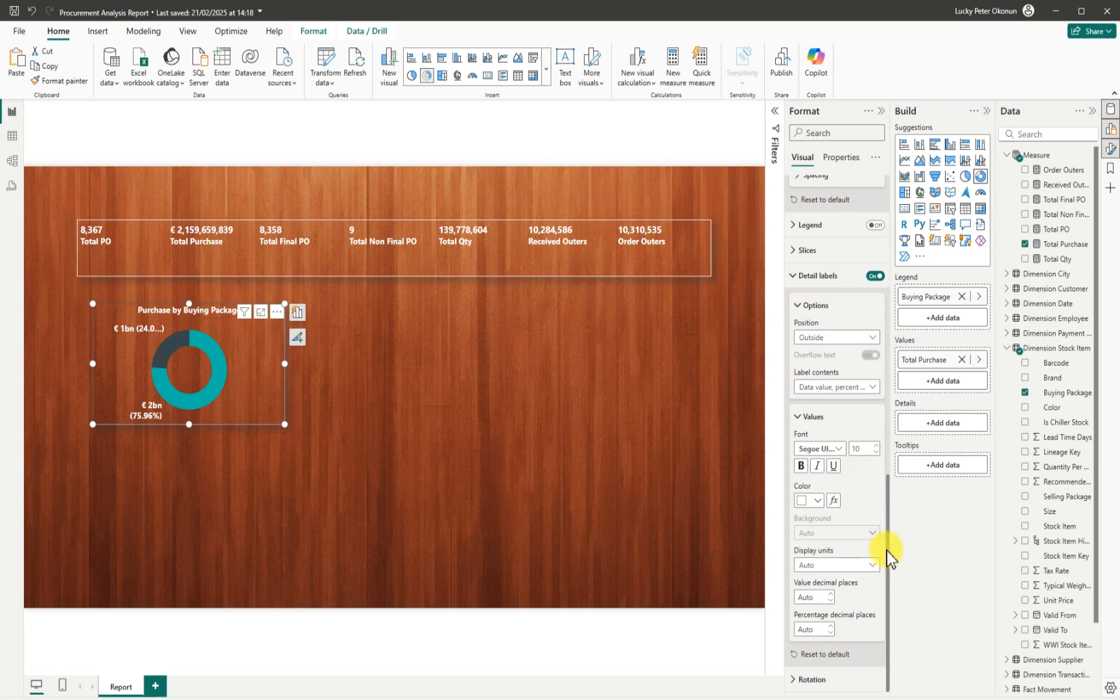
click(872, 387)
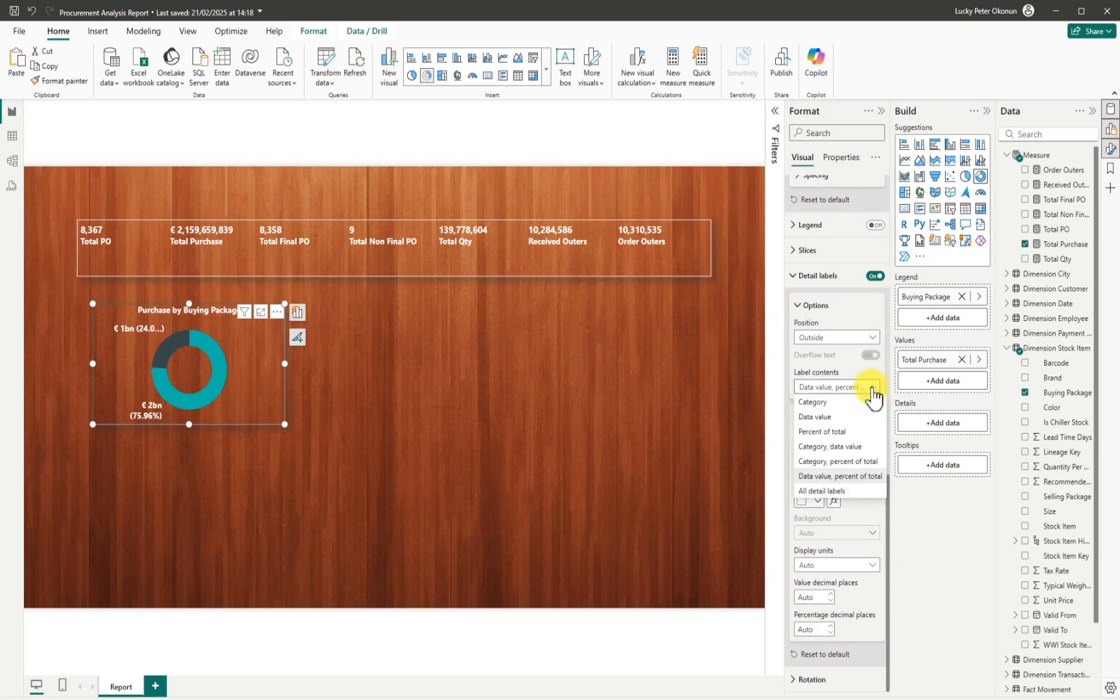
click(837, 491)
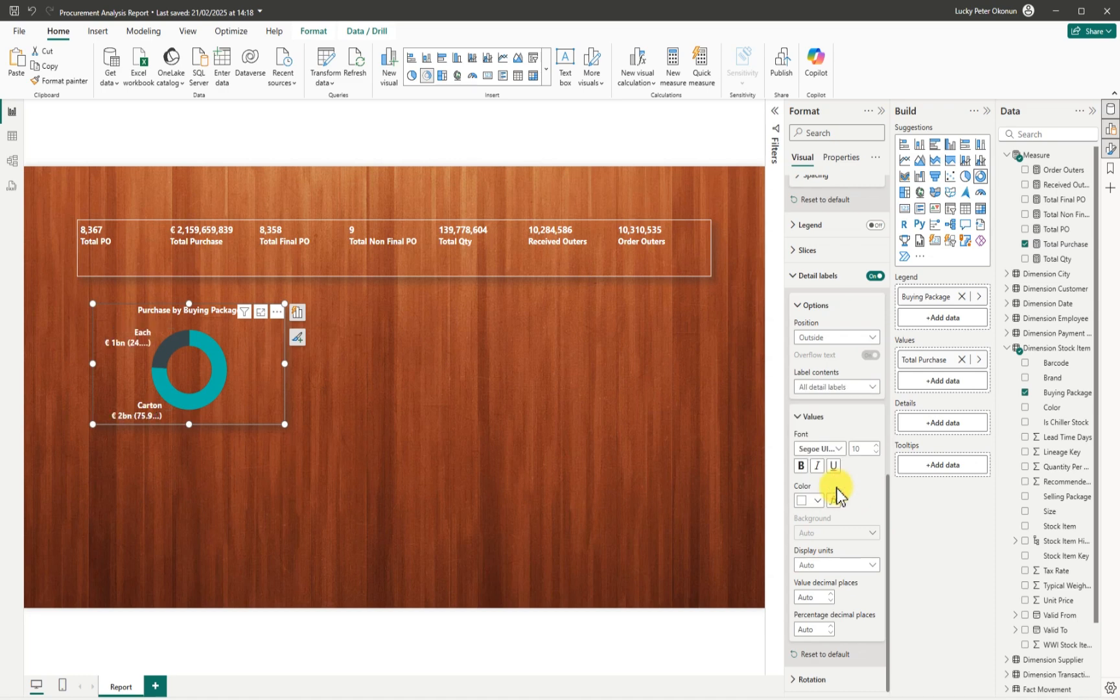
click(874, 452)
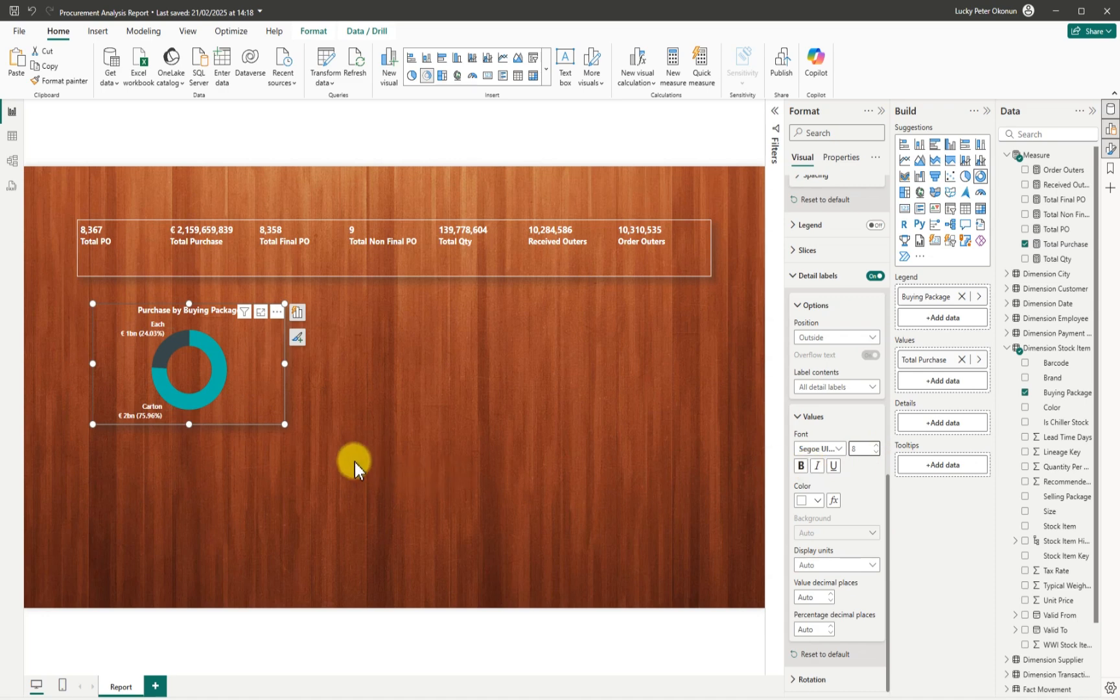
mouse_move(282, 420)
mouse_down()
mouse_move(274, 430)
mouse_move(291, 427)
mouse_up()
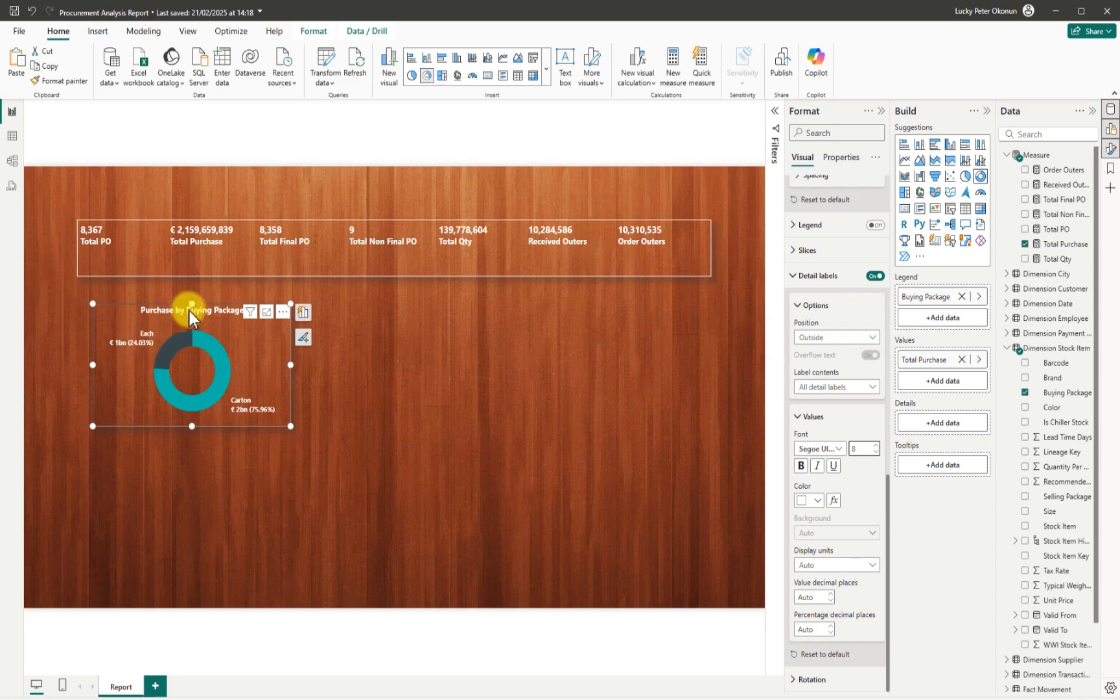
Resize the donut and move it up-left beneath the card strip with its full title showing.
drag(192, 304, 193, 336)
mouse_move(277, 408)
mouse_down()
mouse_move(317, 402)
mouse_move(294, 409)
mouse_up()
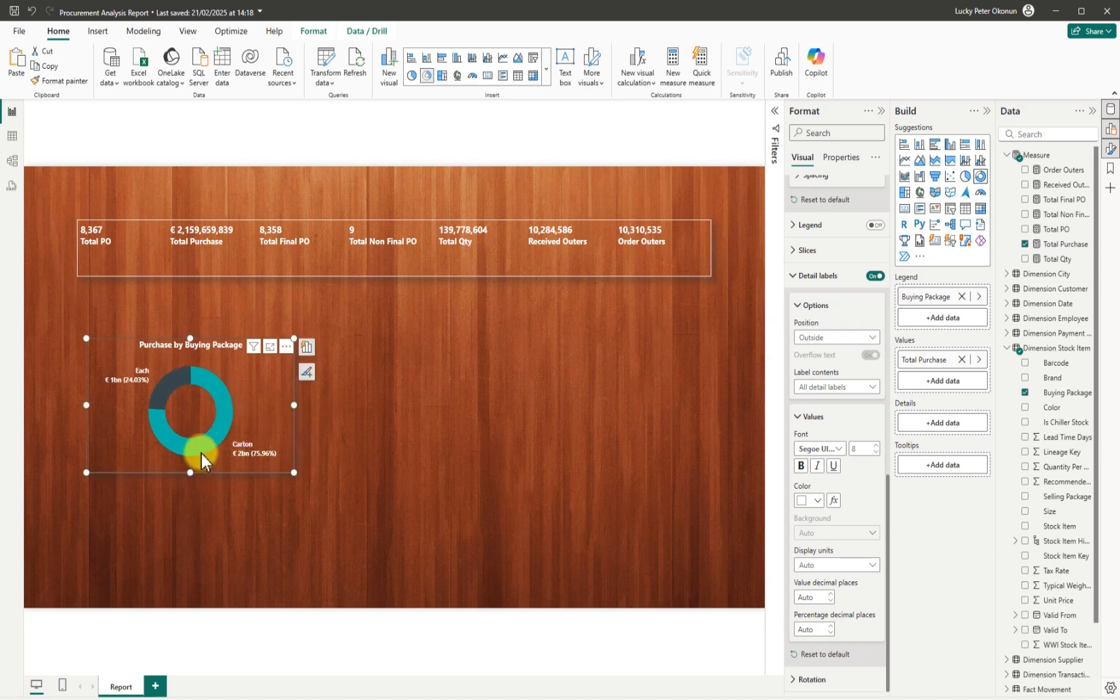
mouse_move(178, 381)
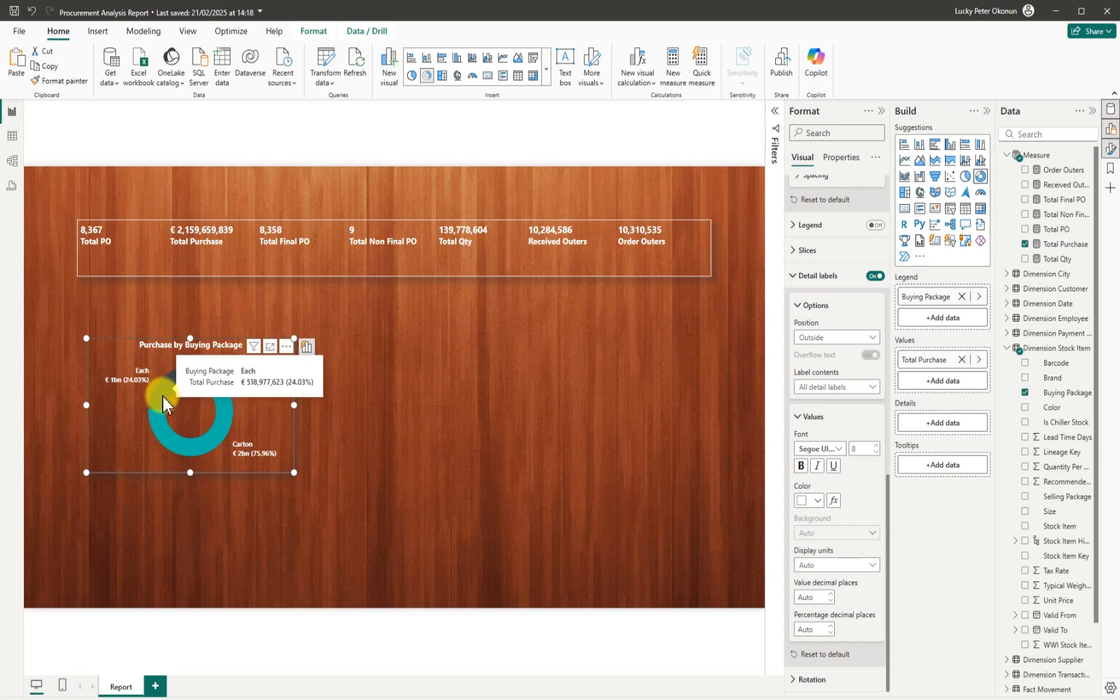
mouse_move(154, 431)
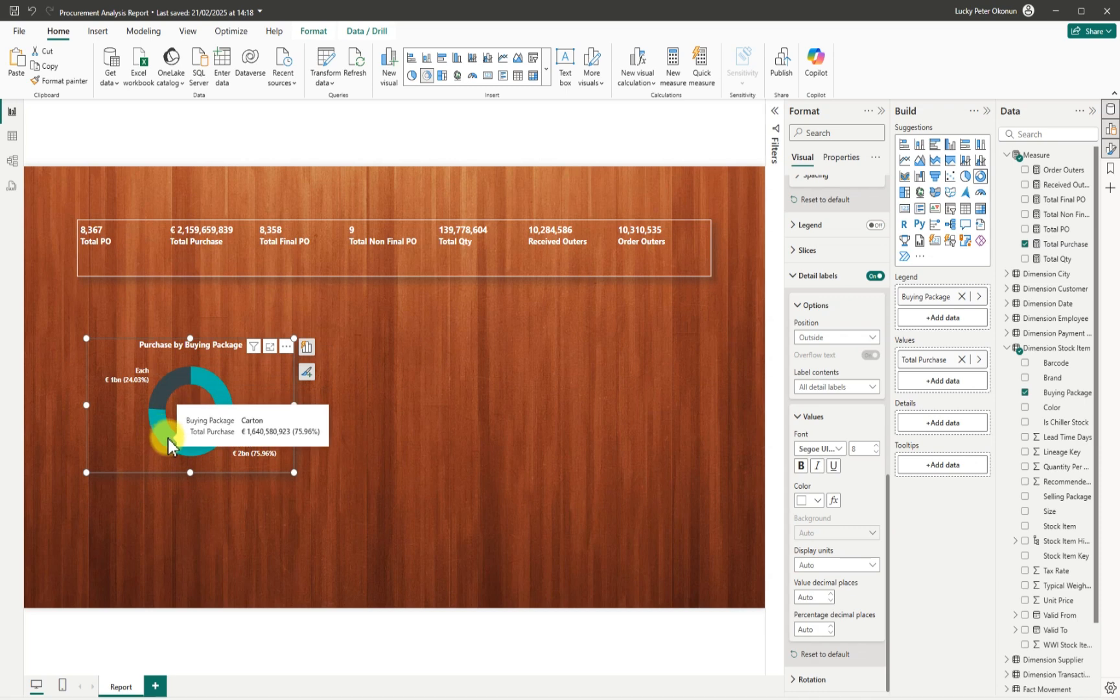
click(193, 373)
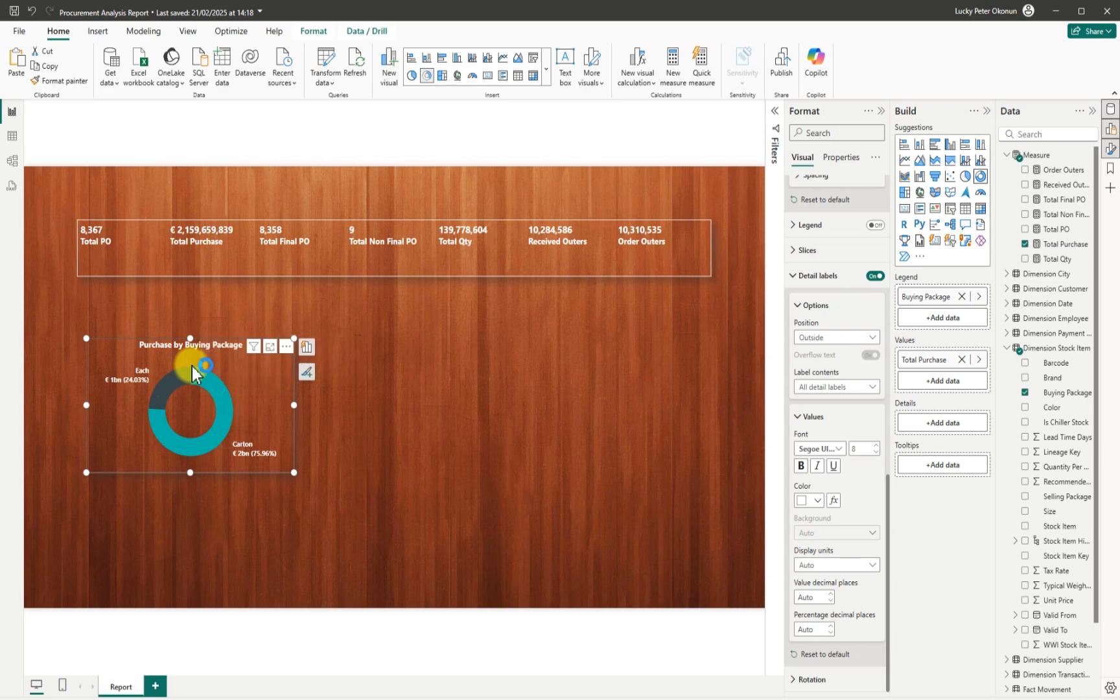
drag(294, 472, 283, 455)
drag(248, 403, 233, 365)
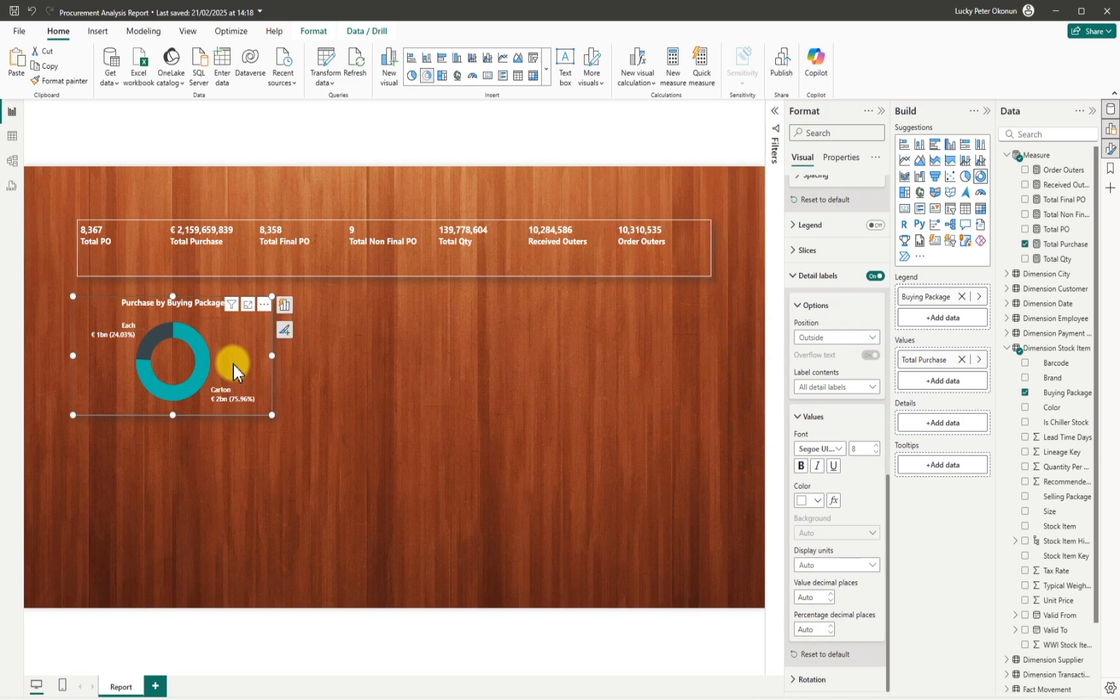
Duplicate the donut beside the original and break the copy down by Selling Package.
key(ctrl+c)
key(ctrl+v)
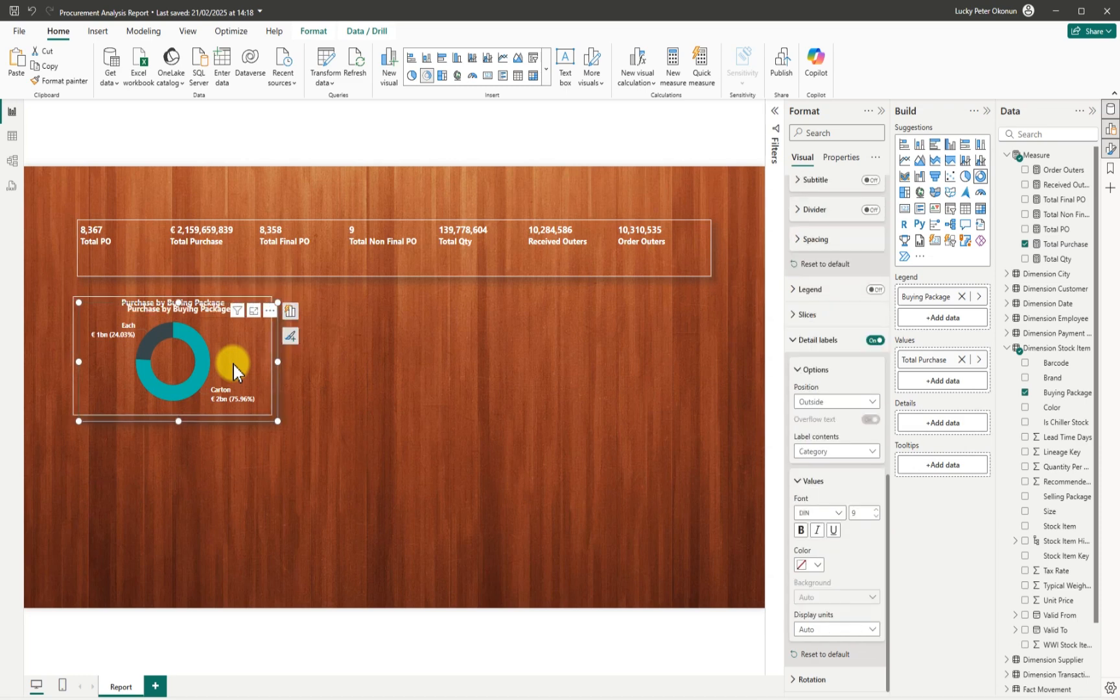
drag(233, 365, 440, 356)
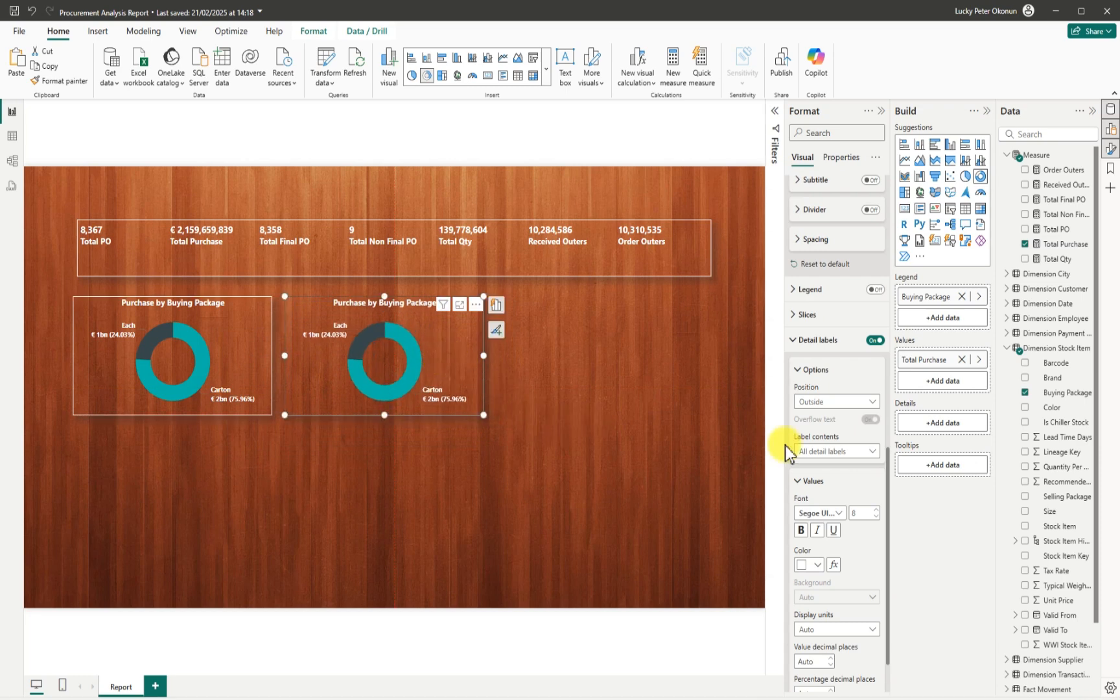
click(1025, 392)
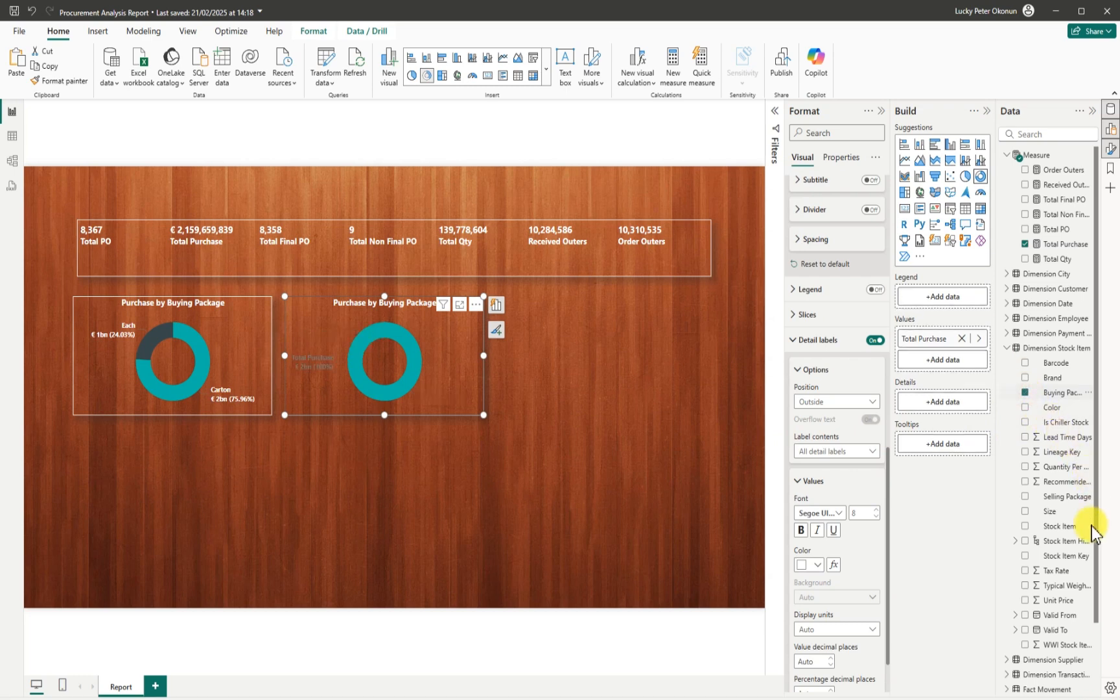
click(1025, 497)
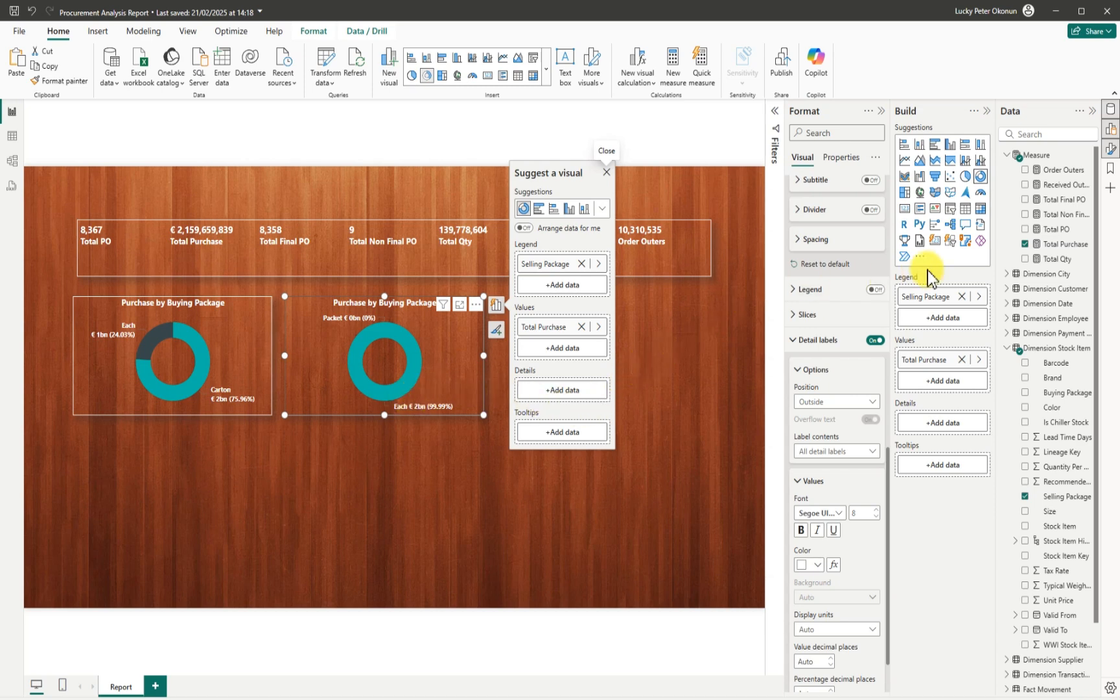
Convert the copy to a pie chart and remove Selling Package, leaving one Total Purchase slice.
click(966, 178)
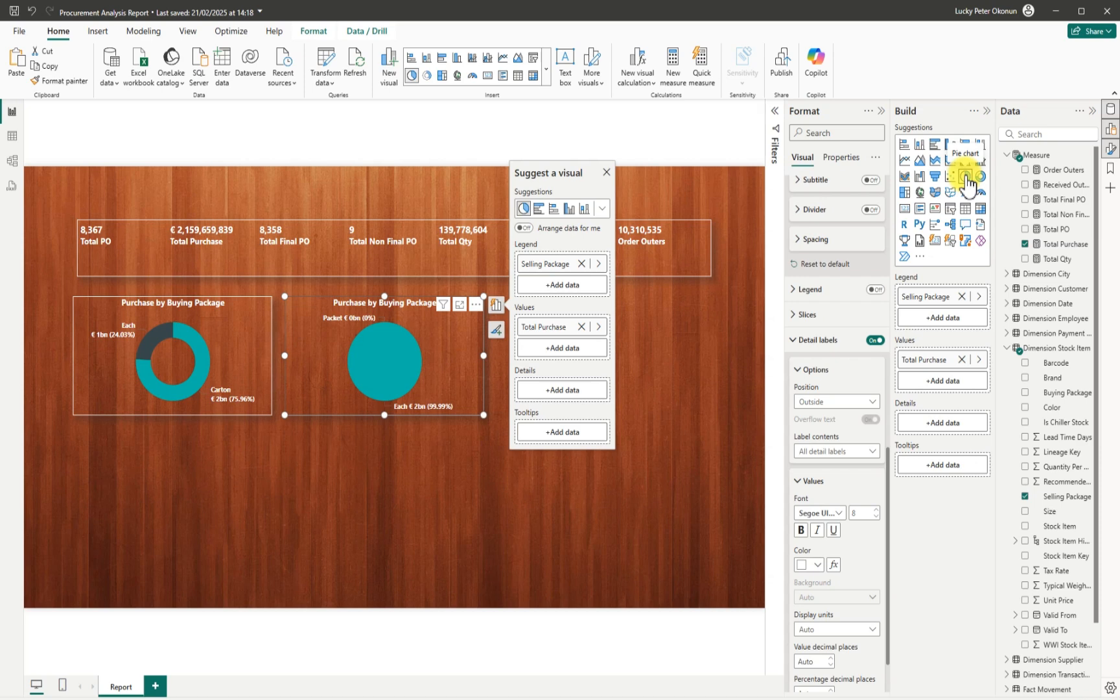
click(477, 309)
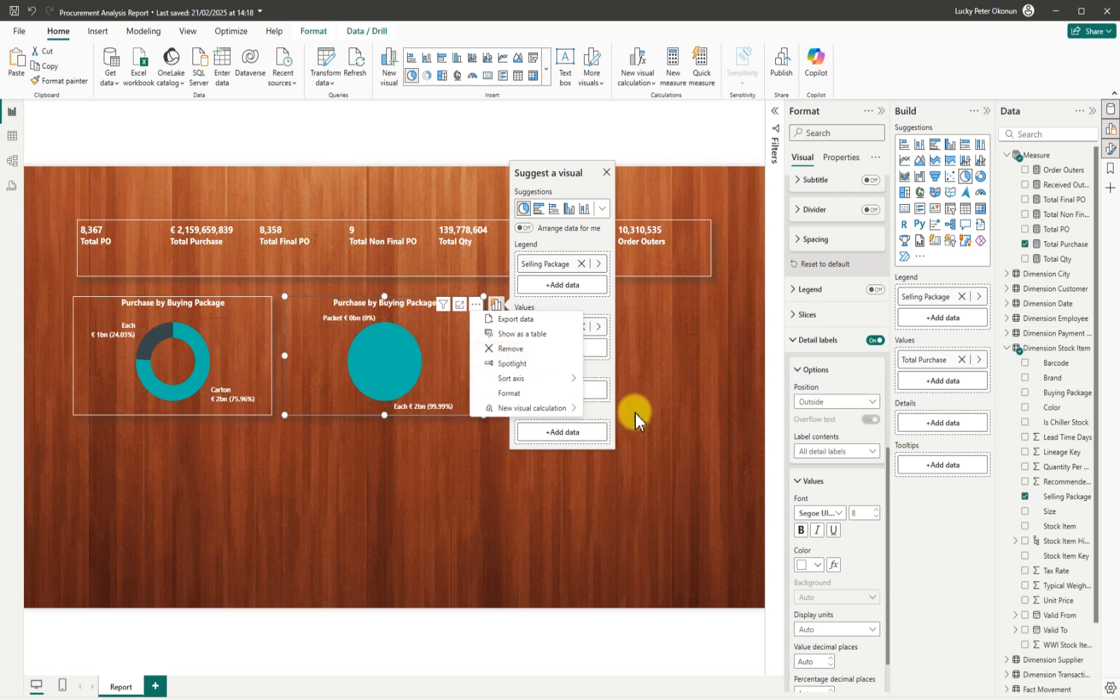
click(654, 418)
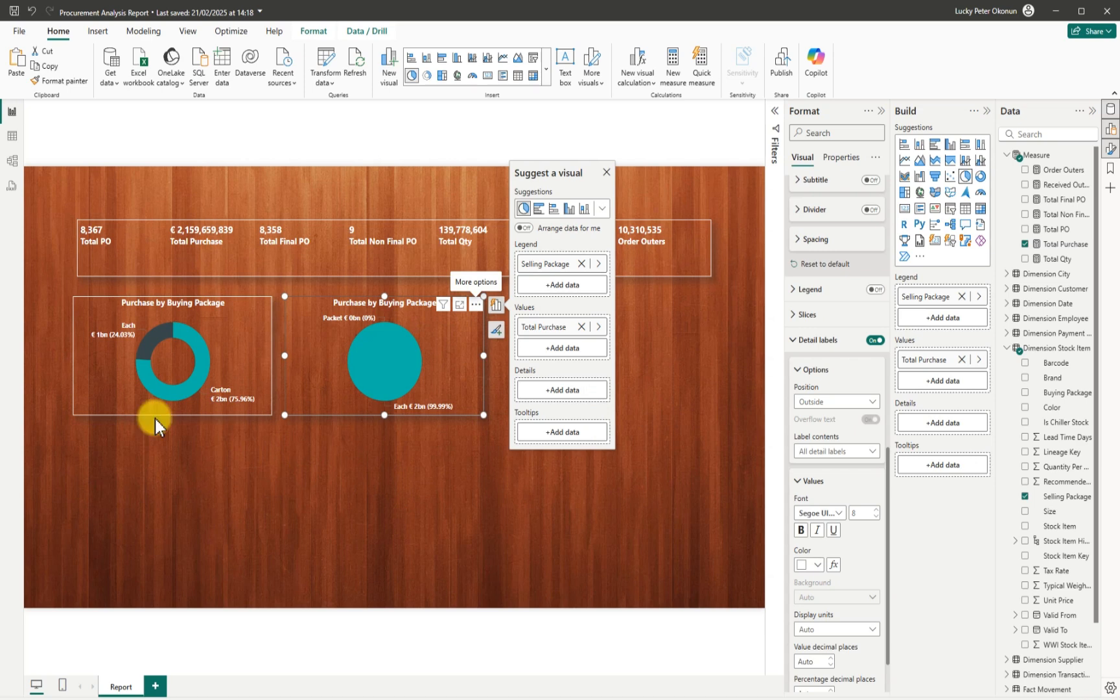
click(1024, 496)
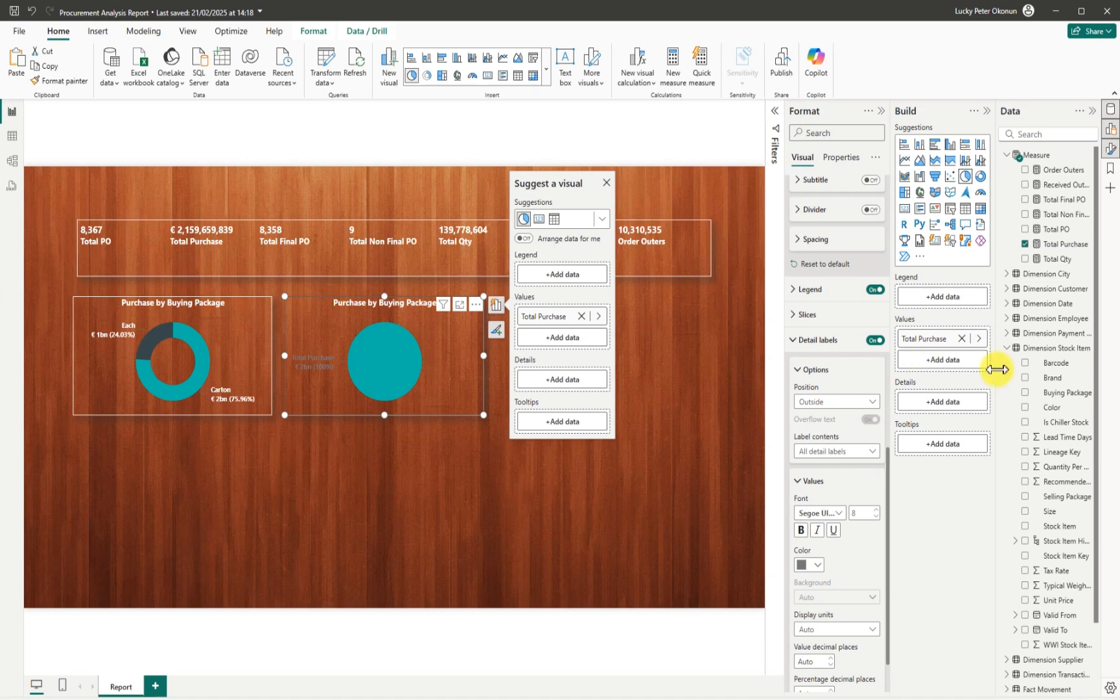
Search the fields for 'col' and split the pie by Color into Black, N/A and White.
click(1006, 348)
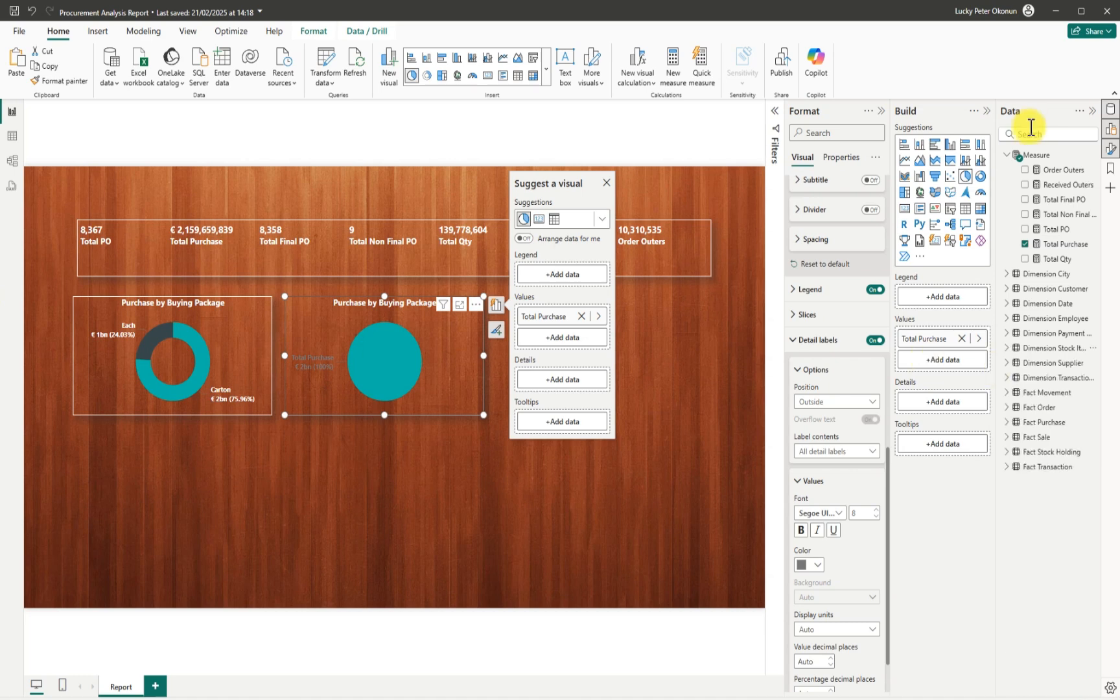
click(1030, 134)
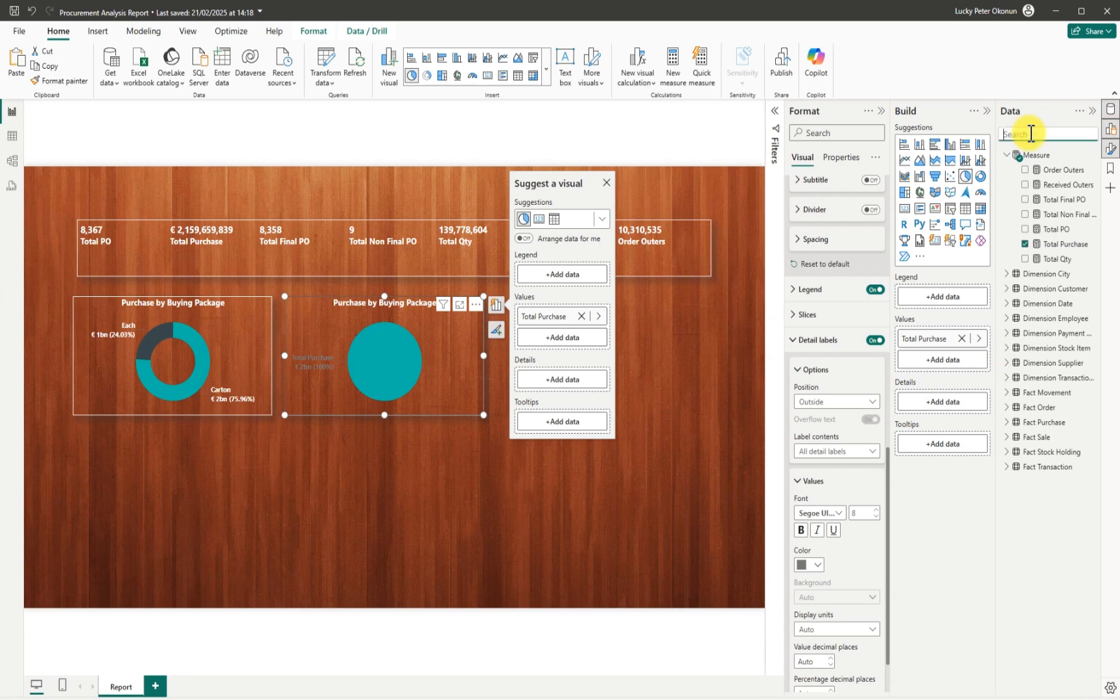
text(color)
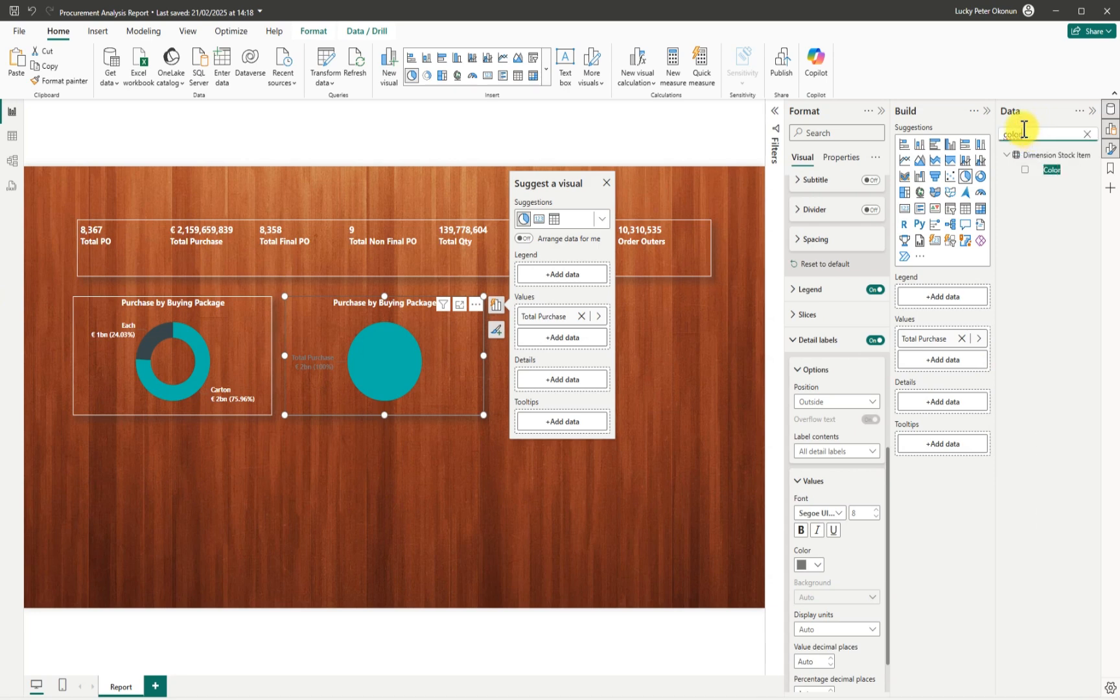
click(1026, 170)
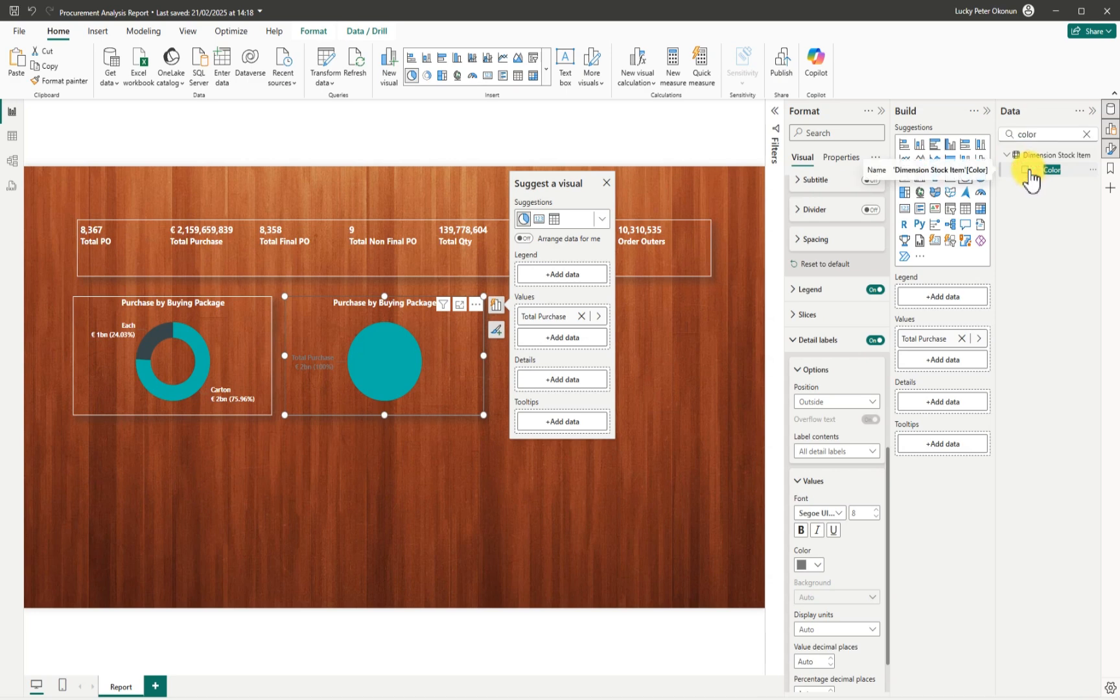
click(1025, 170)
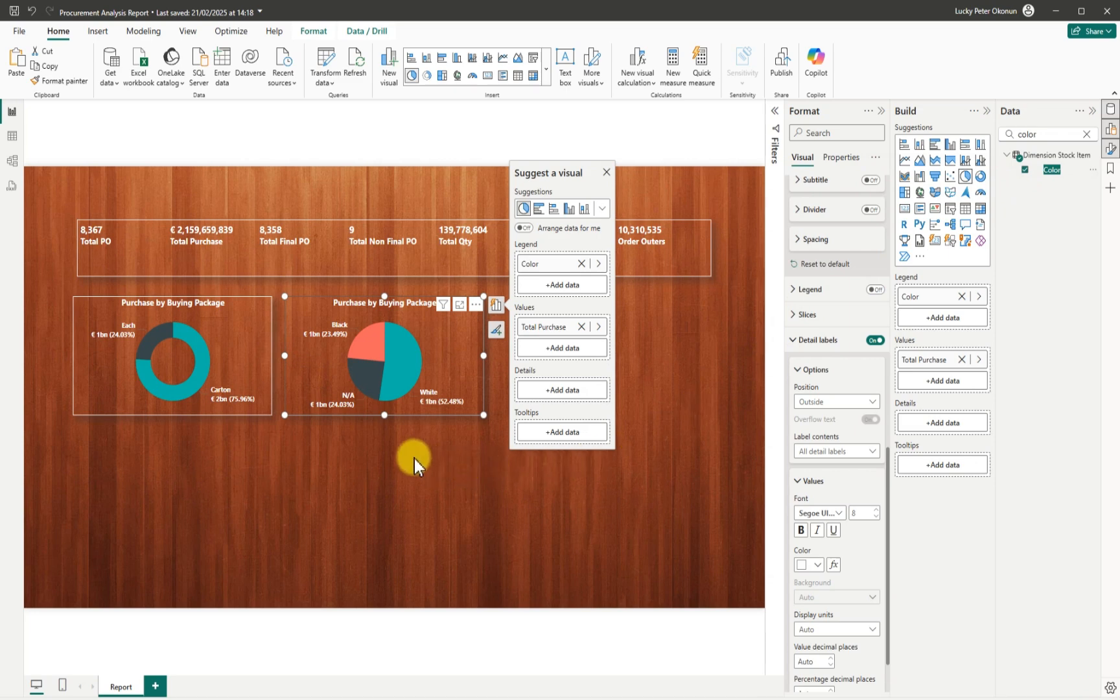
click(486, 353)
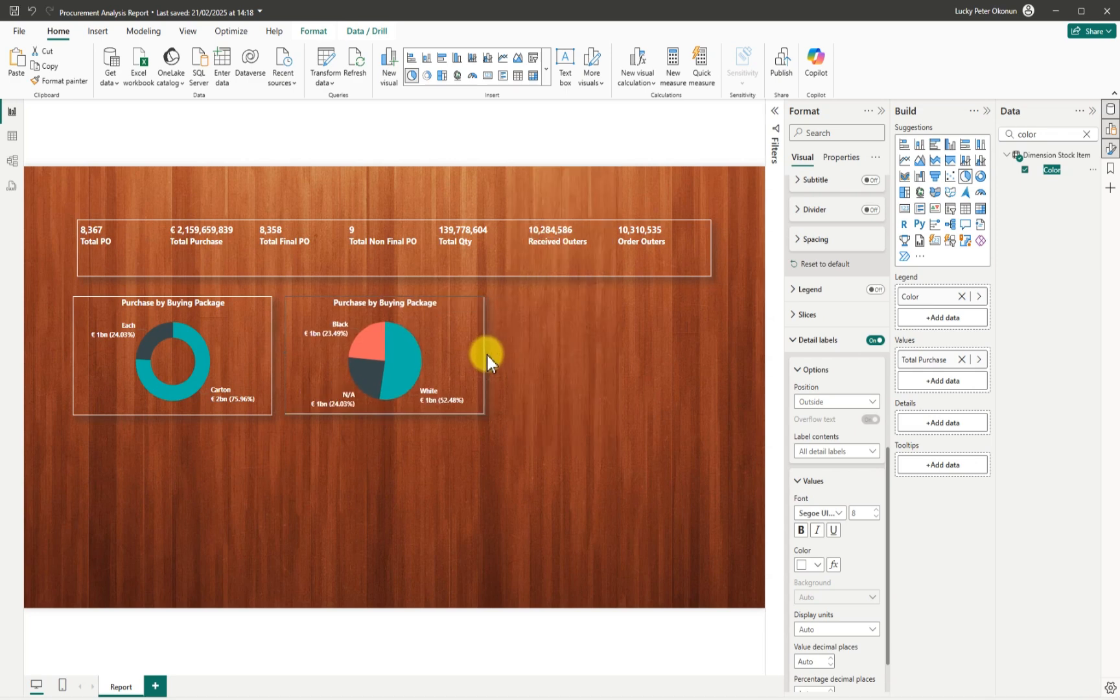
click(480, 370)
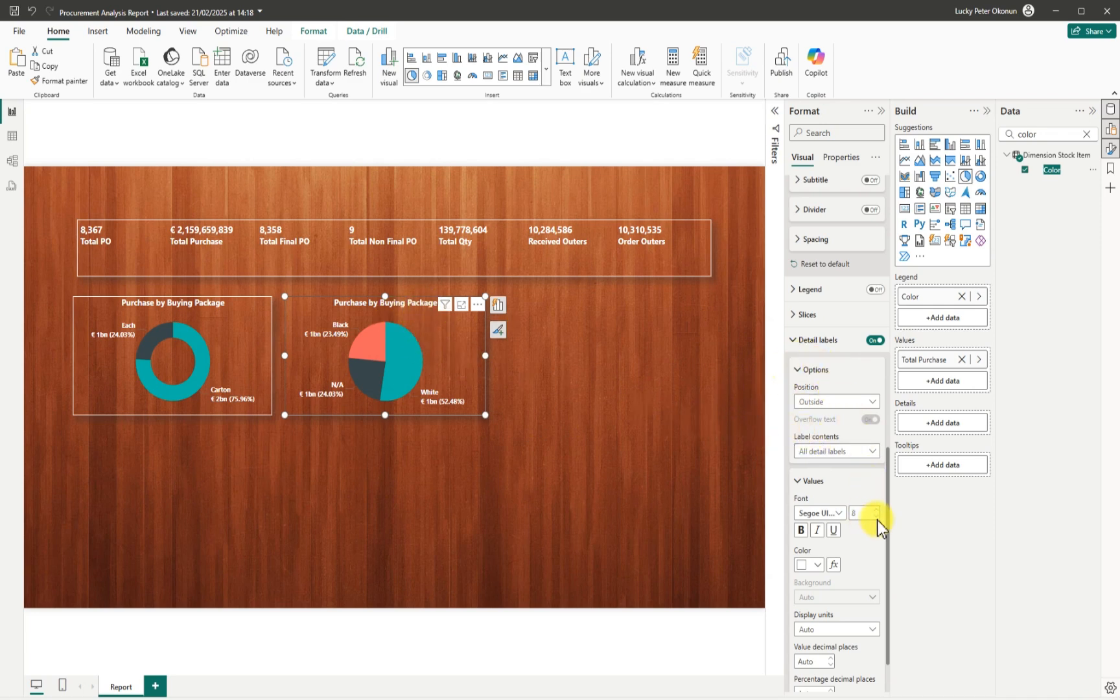
Retitle the pie 'Purchase by Color' and narrow the visual slightly.
drag(887, 512, 869, 337)
key(BackSpace)
text(Color)
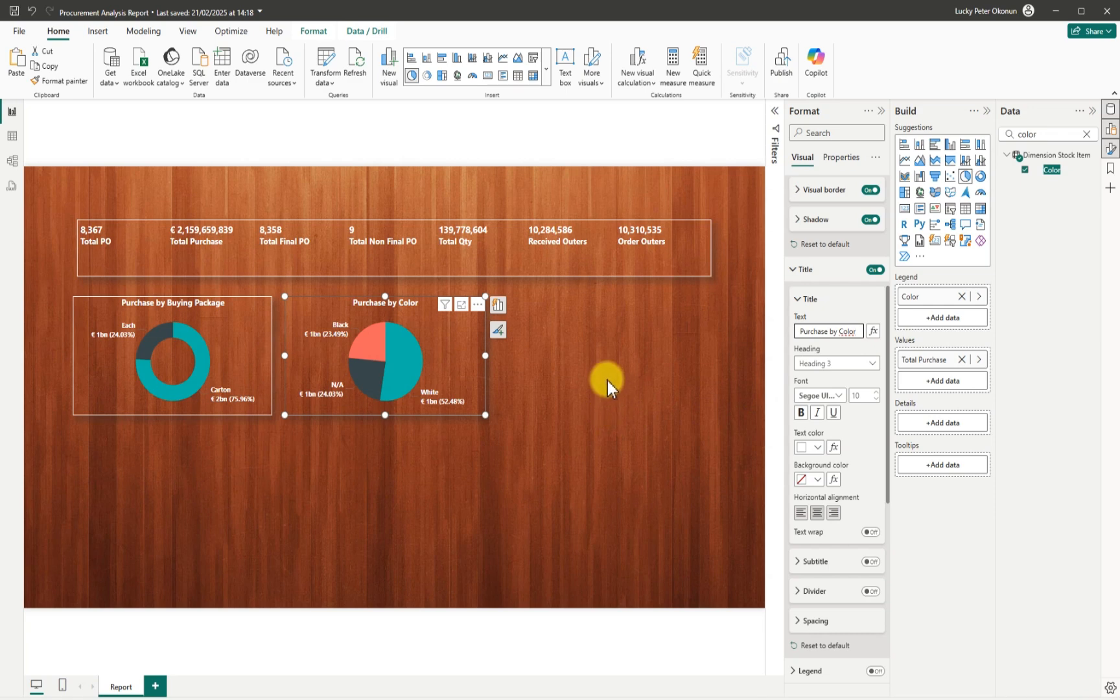
drag(485, 357, 473, 353)
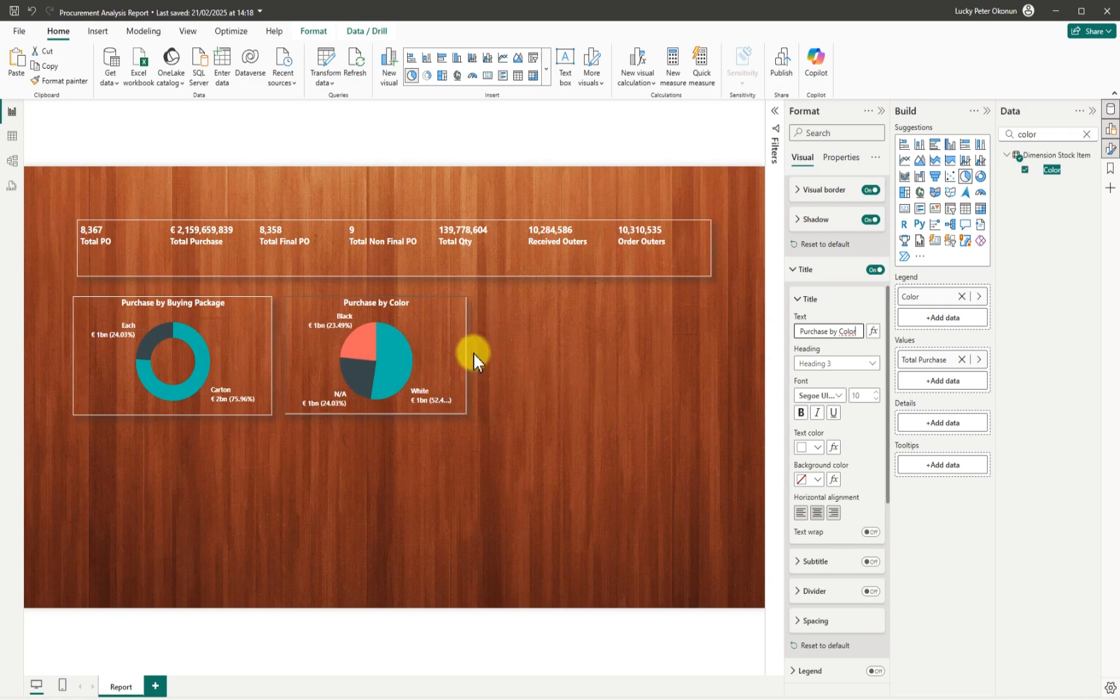
click(478, 350)
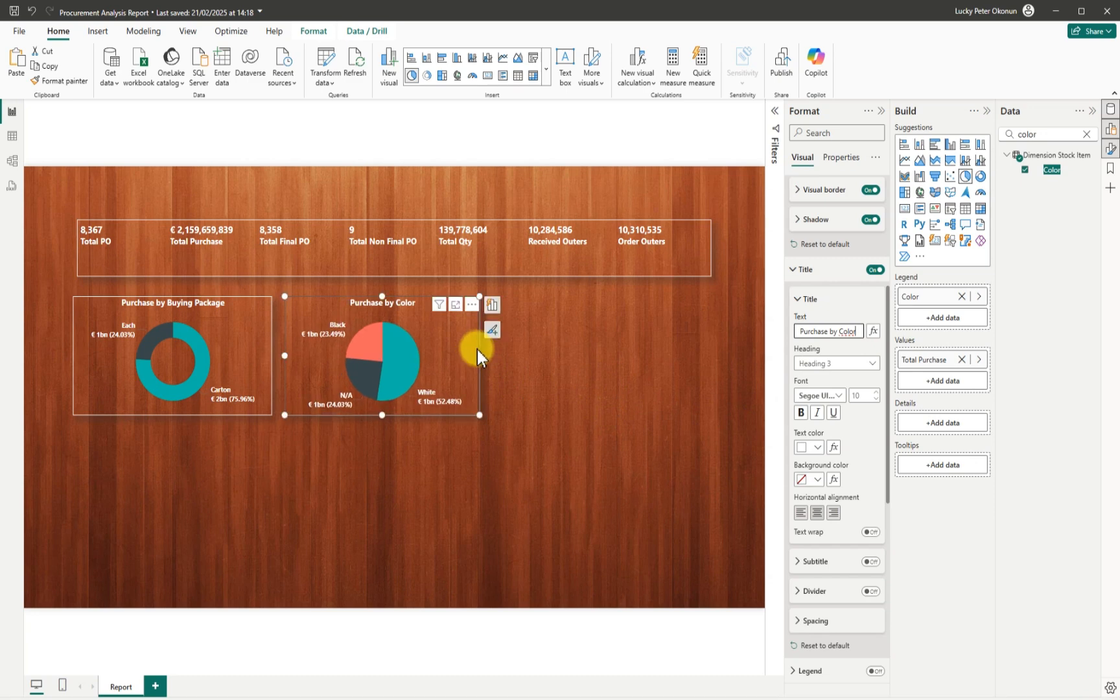
click(522, 390)
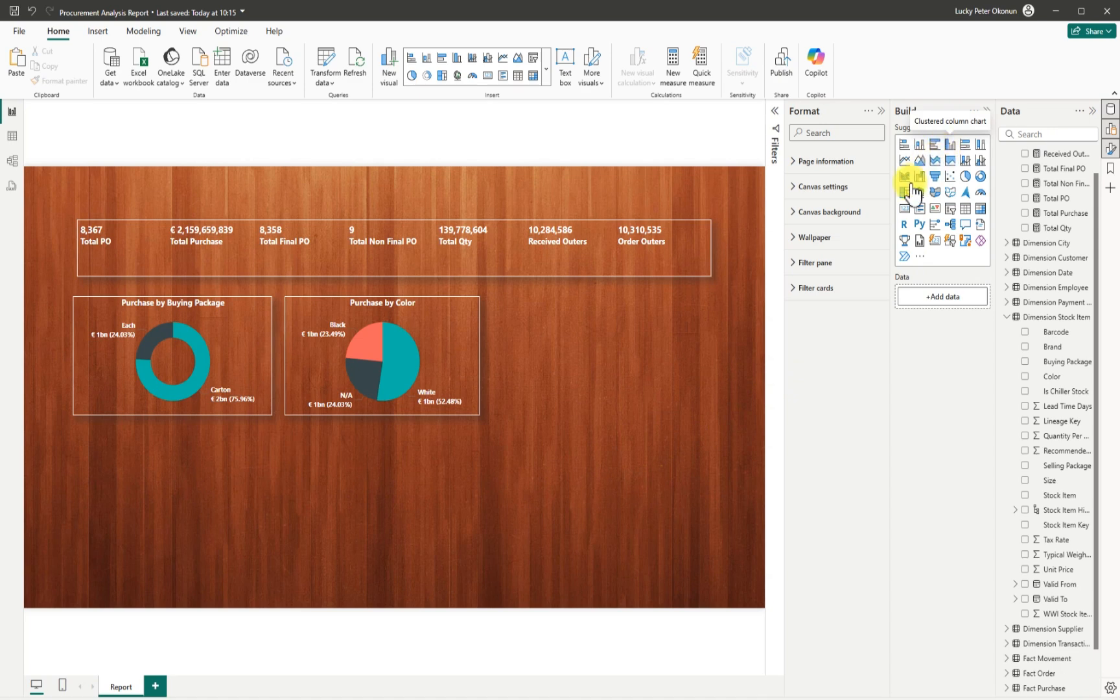
Place a new clustered column chart to the right of the pie and size it.
drag(245, 482, 666, 338)
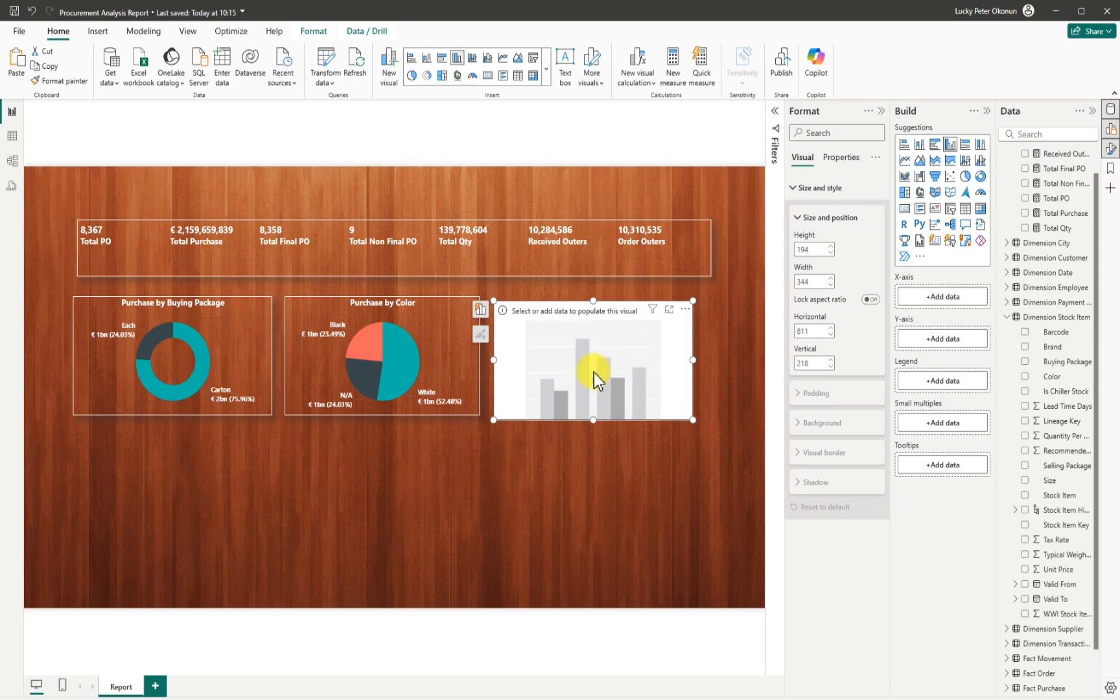
click(574, 368)
drag(574, 368, 570, 363)
drag(690, 355, 694, 355)
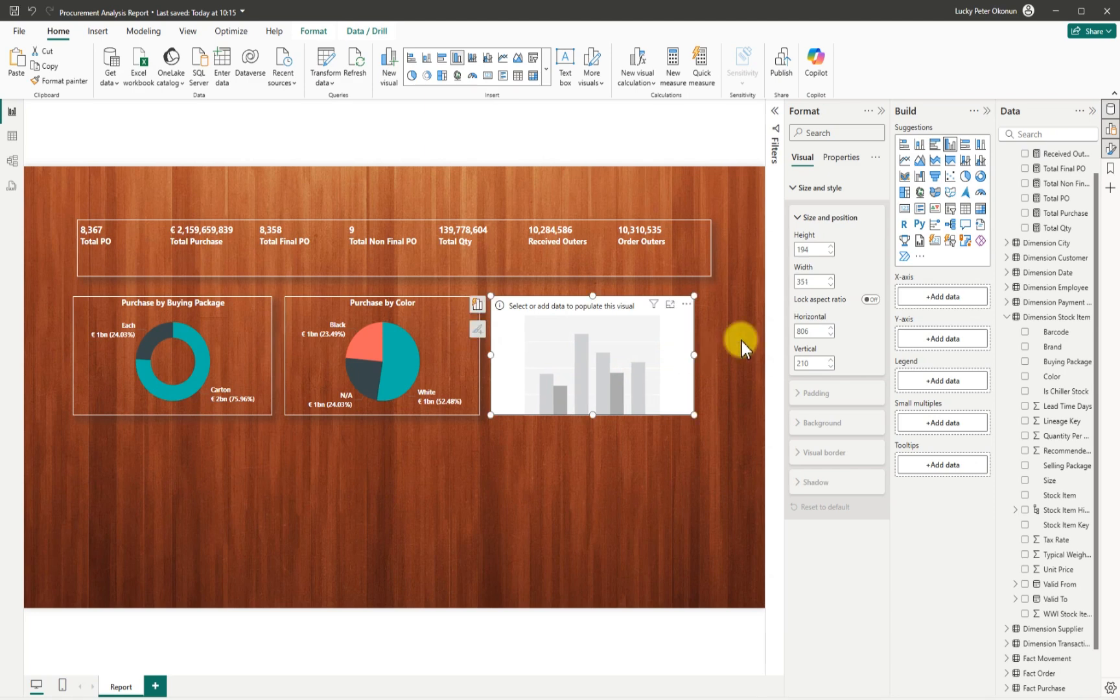
Plot Total PO by Stock Item on the column chart and adjust its width.
click(1025, 198)
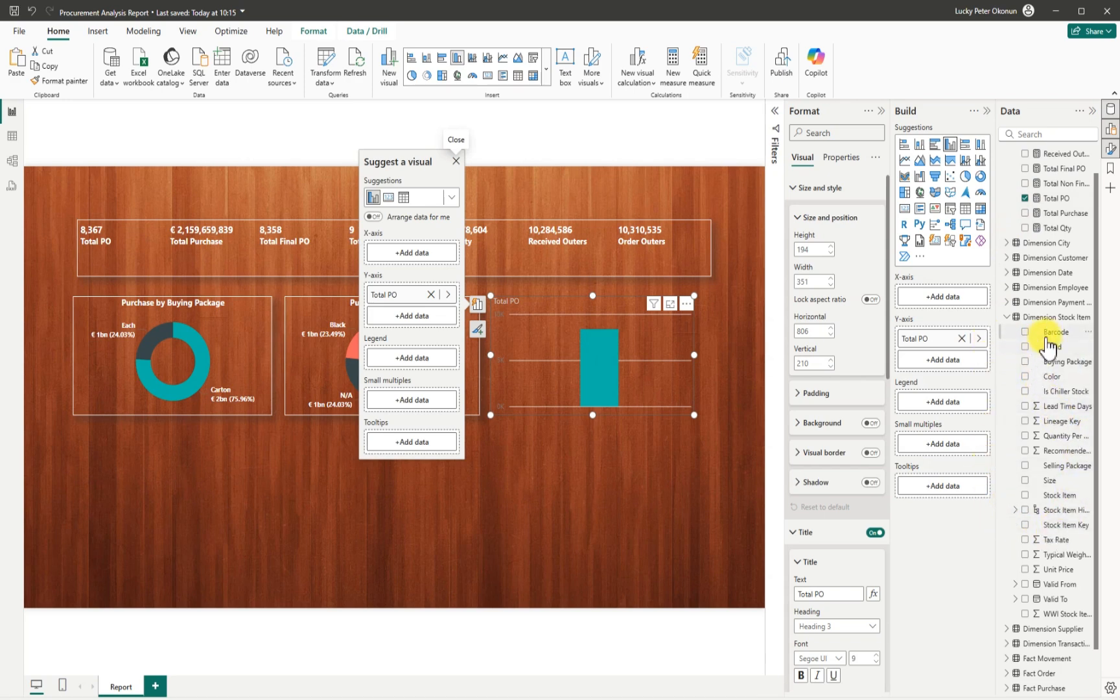
click(1024, 348)
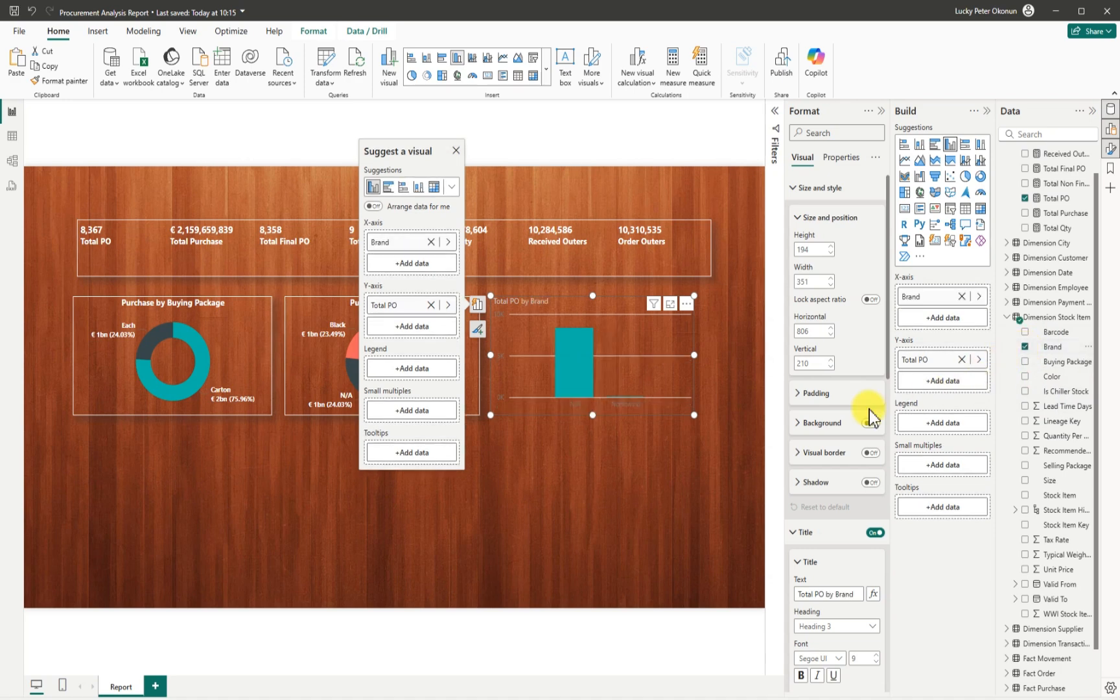
drag(696, 360, 708, 355)
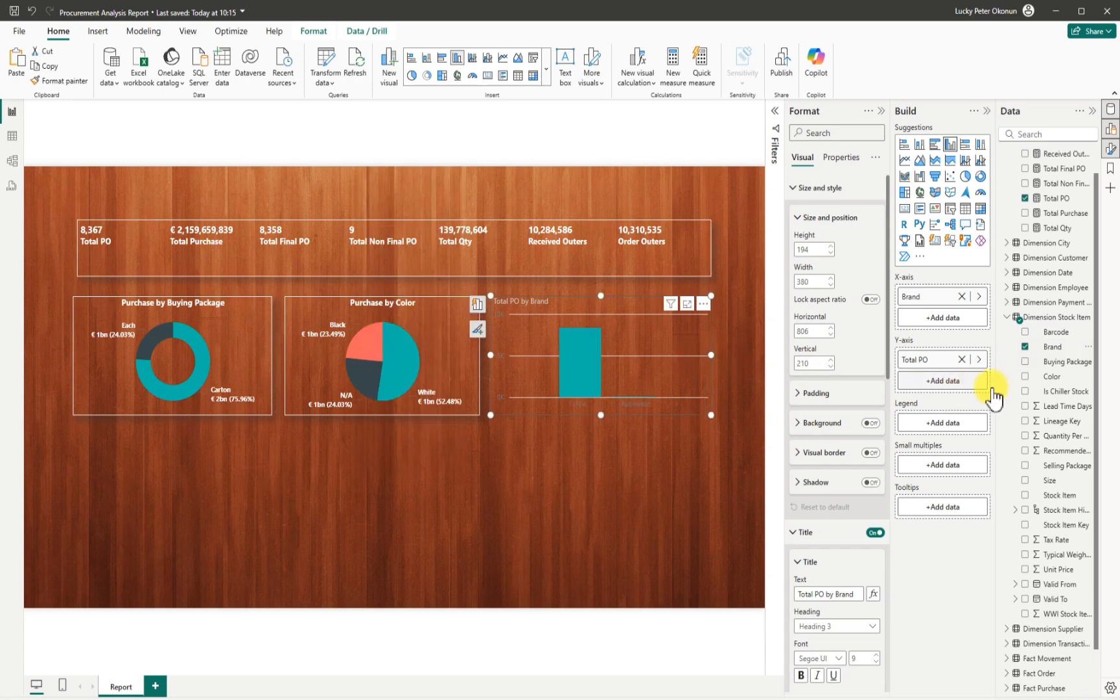
click(1024, 348)
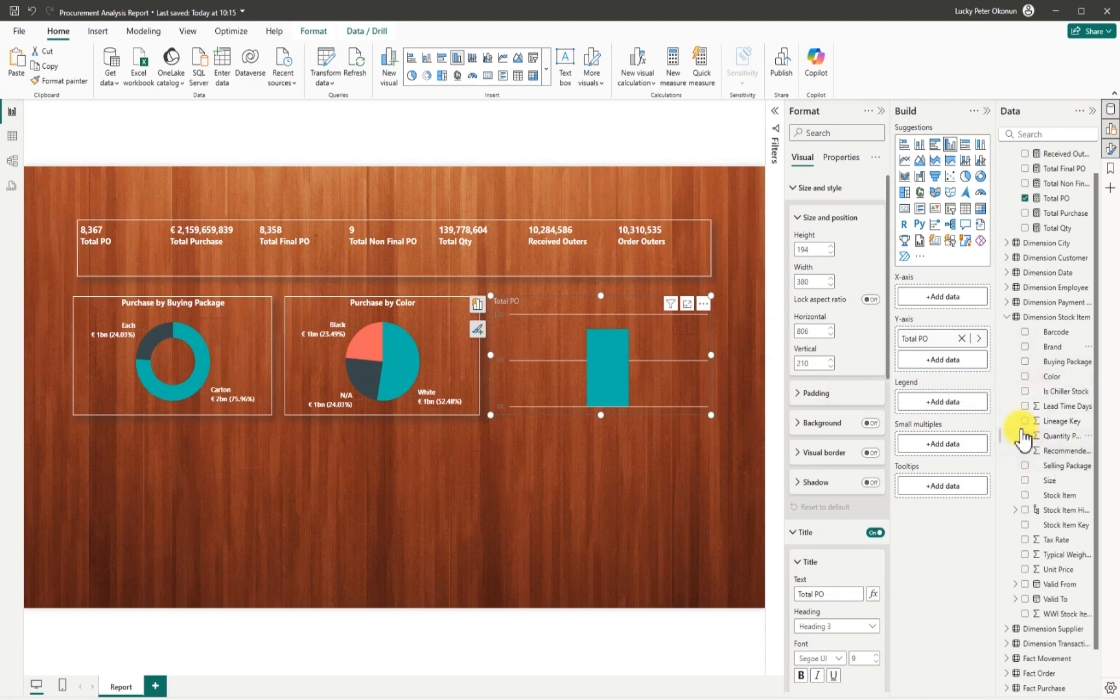
click(1025, 496)
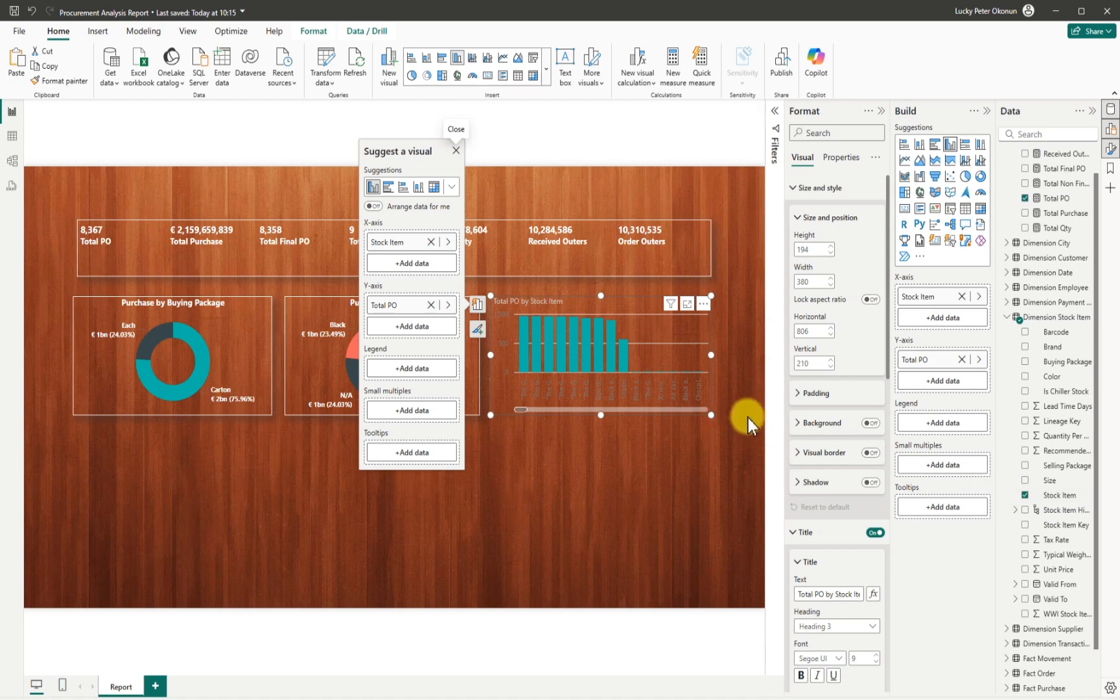
drag(710, 414, 684, 417)
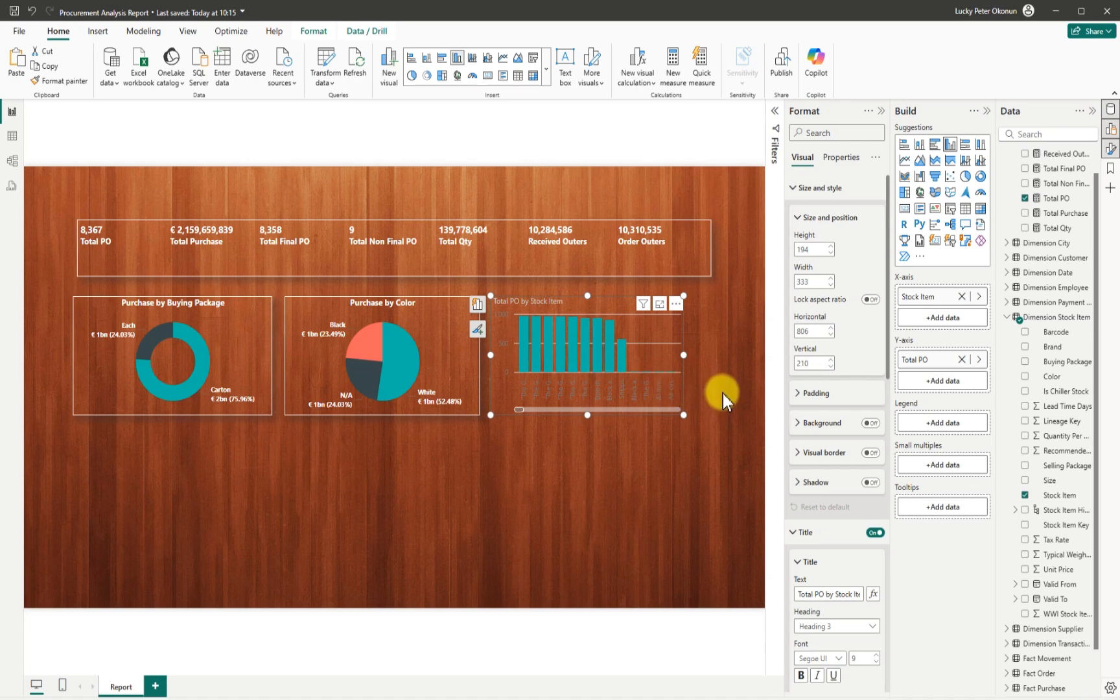
Add a Top N filter on Stock Item keeping the top 9 by Total PO, and apply it.
click(775, 111)
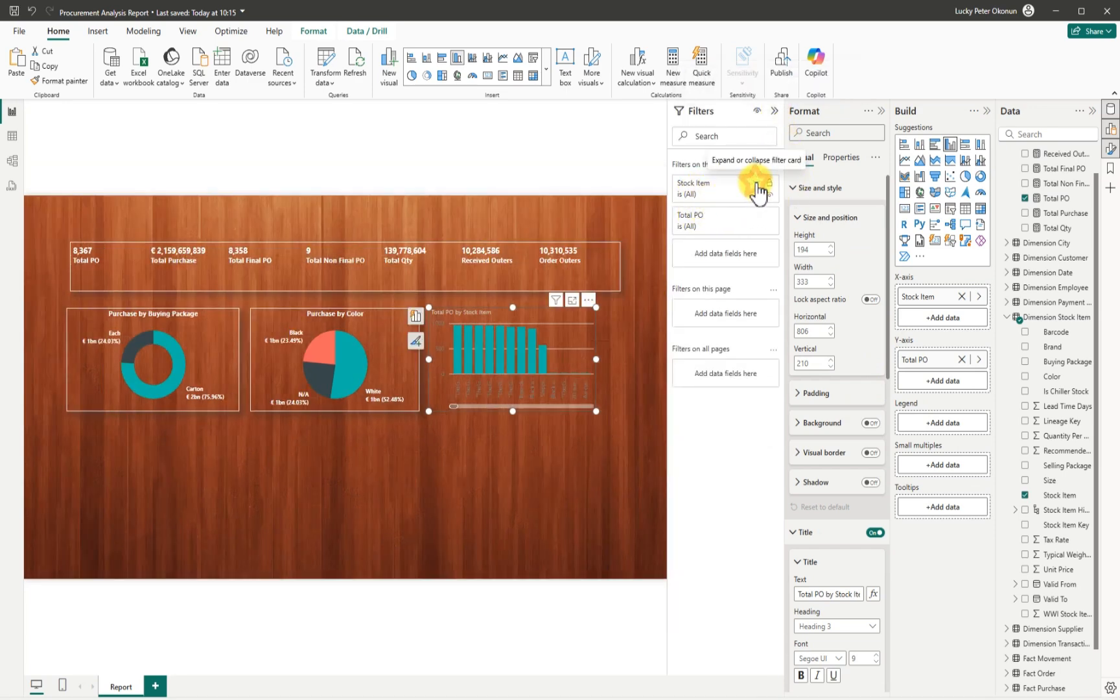
click(756, 184)
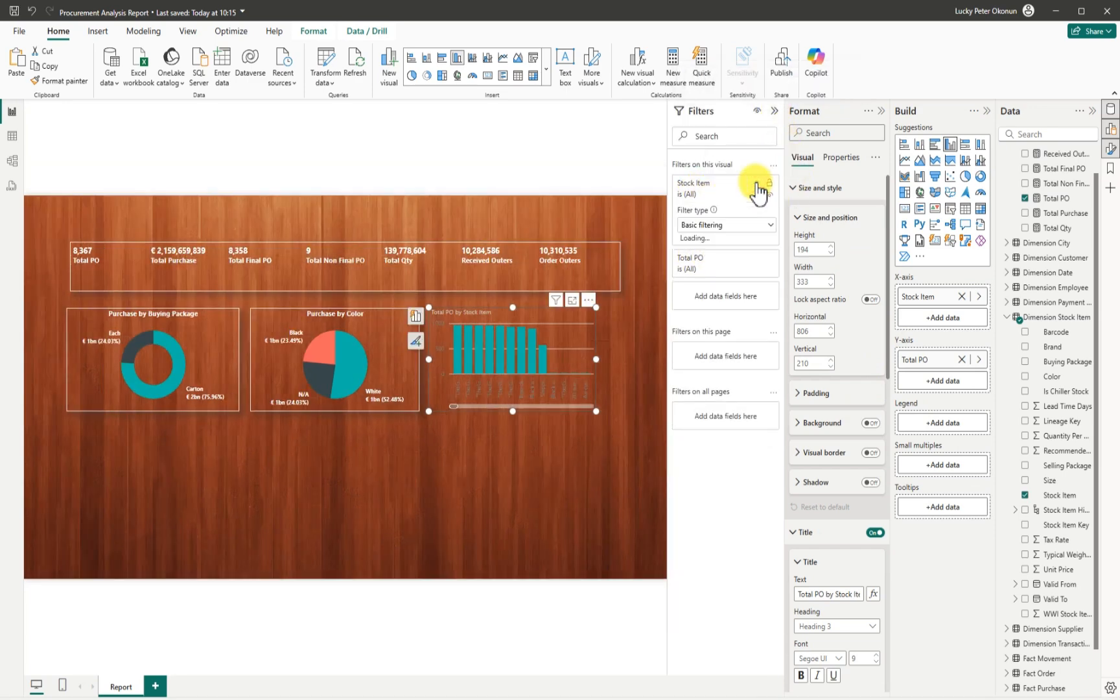
click(770, 224)
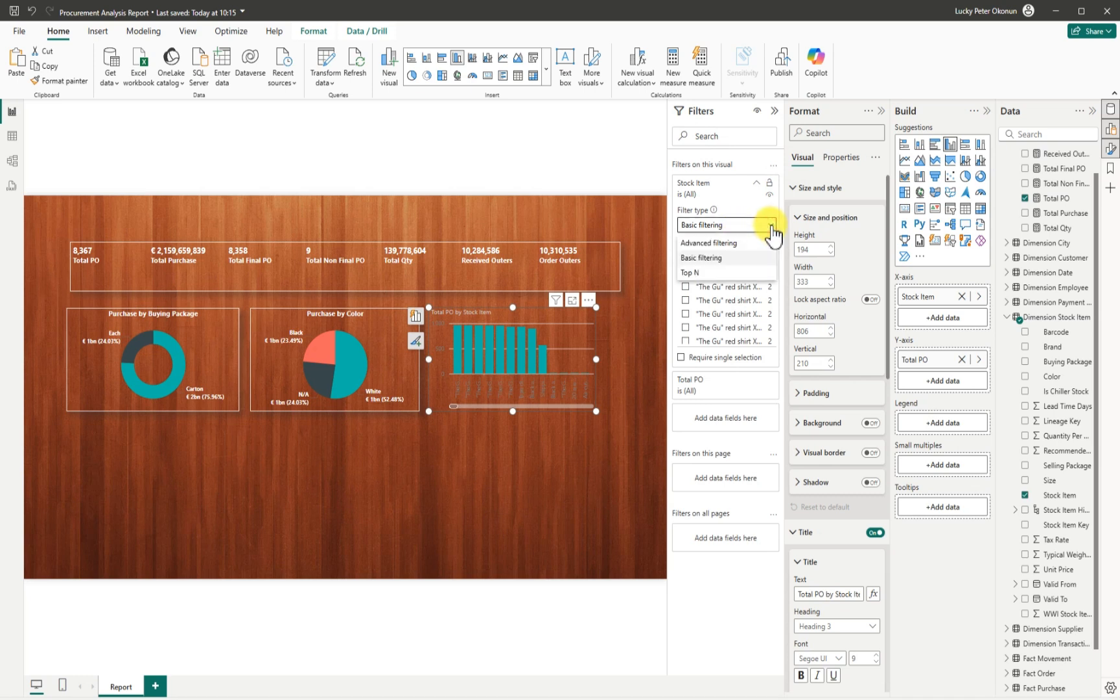
click(697, 272)
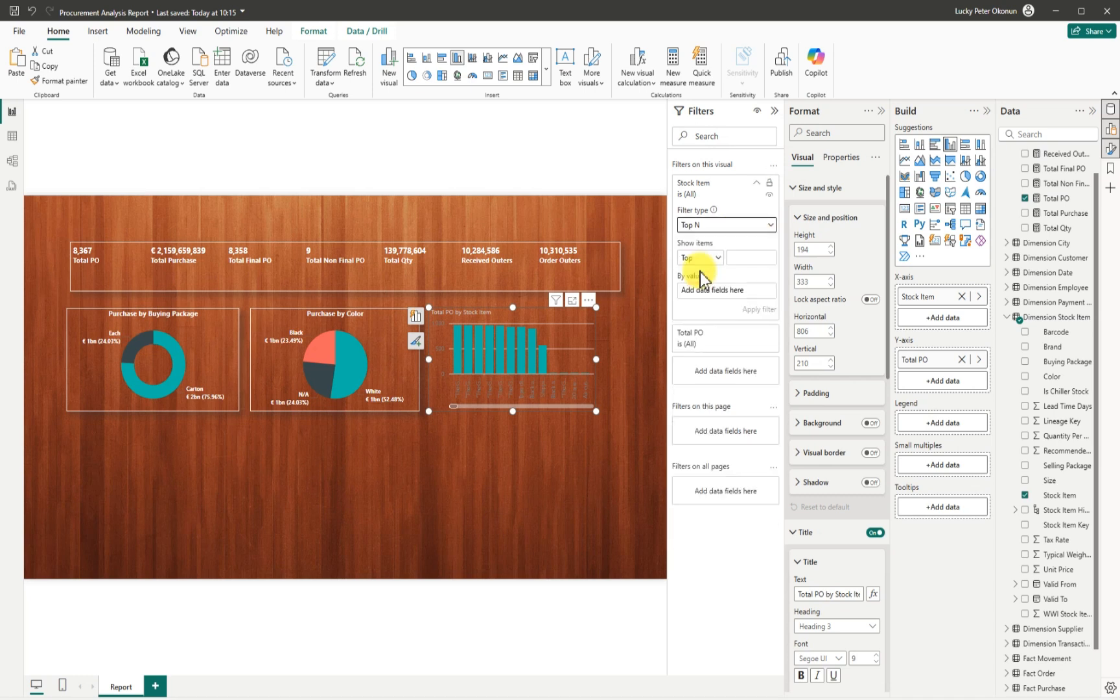
click(745, 256)
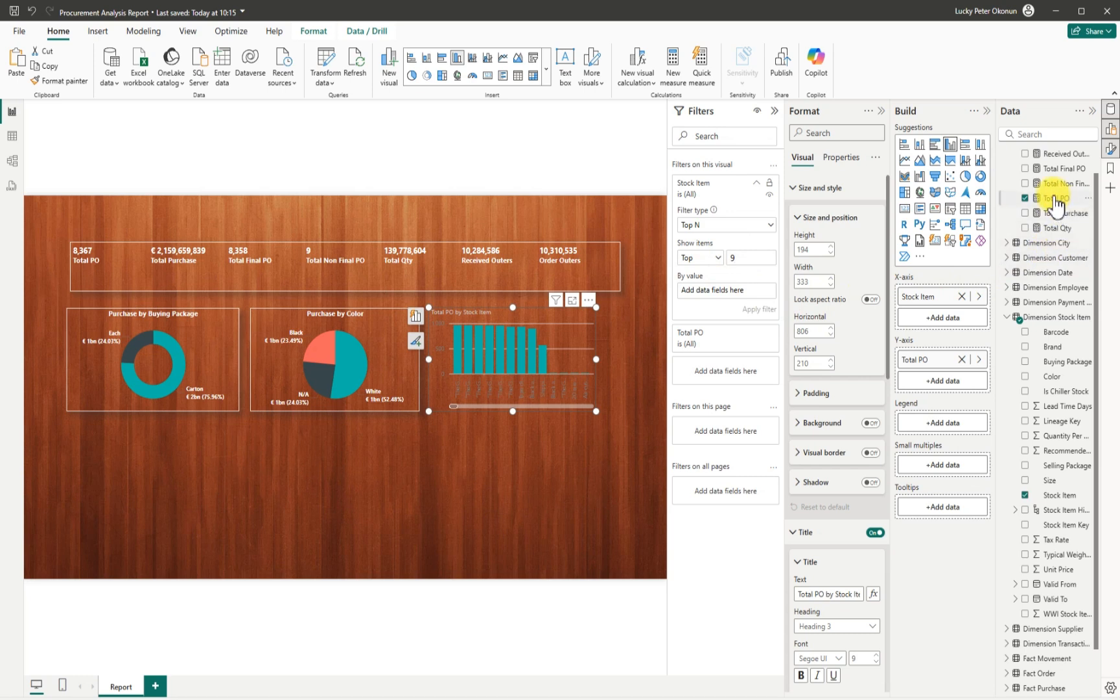
drag(1054, 204, 760, 363)
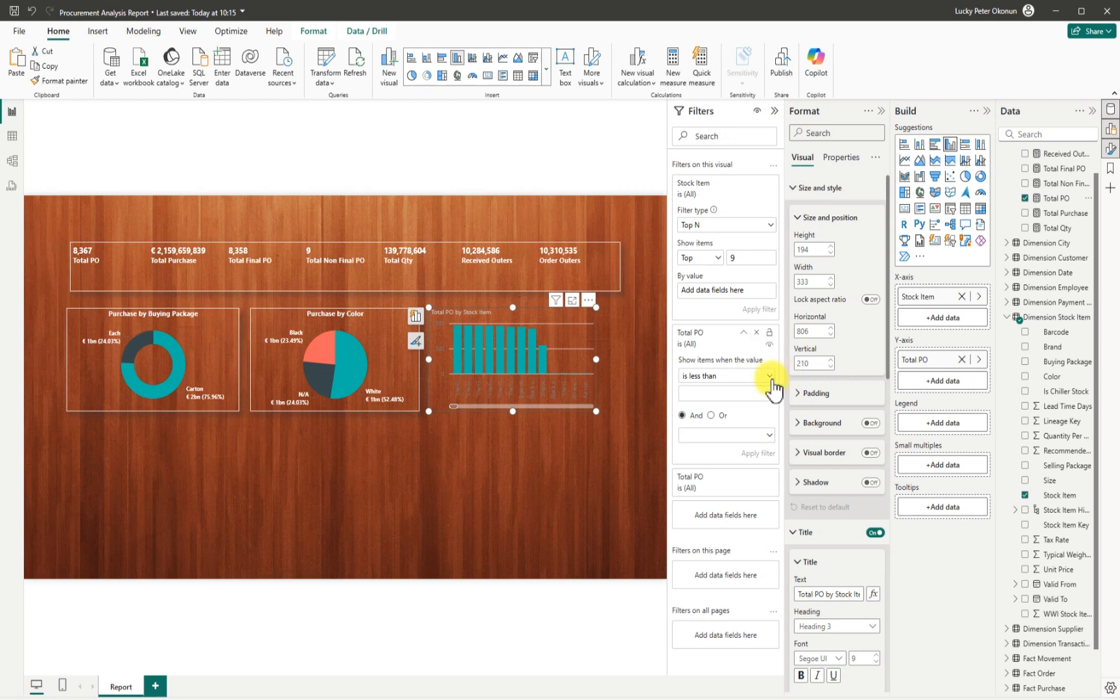
click(755, 332)
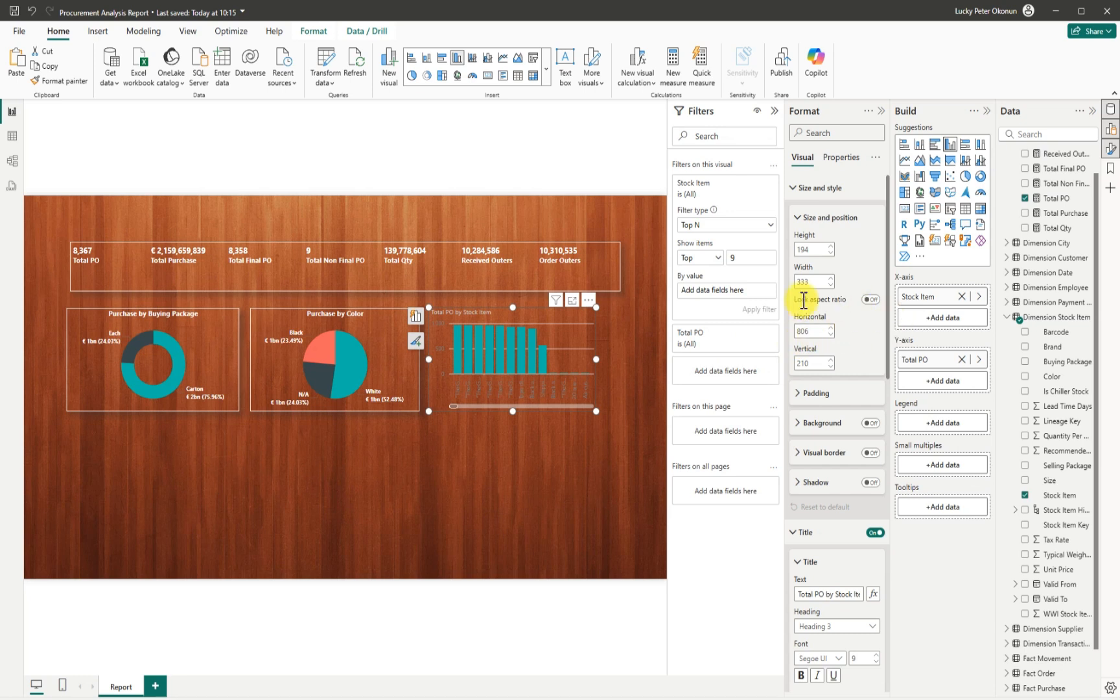
drag(1056, 197, 734, 285)
click(759, 308)
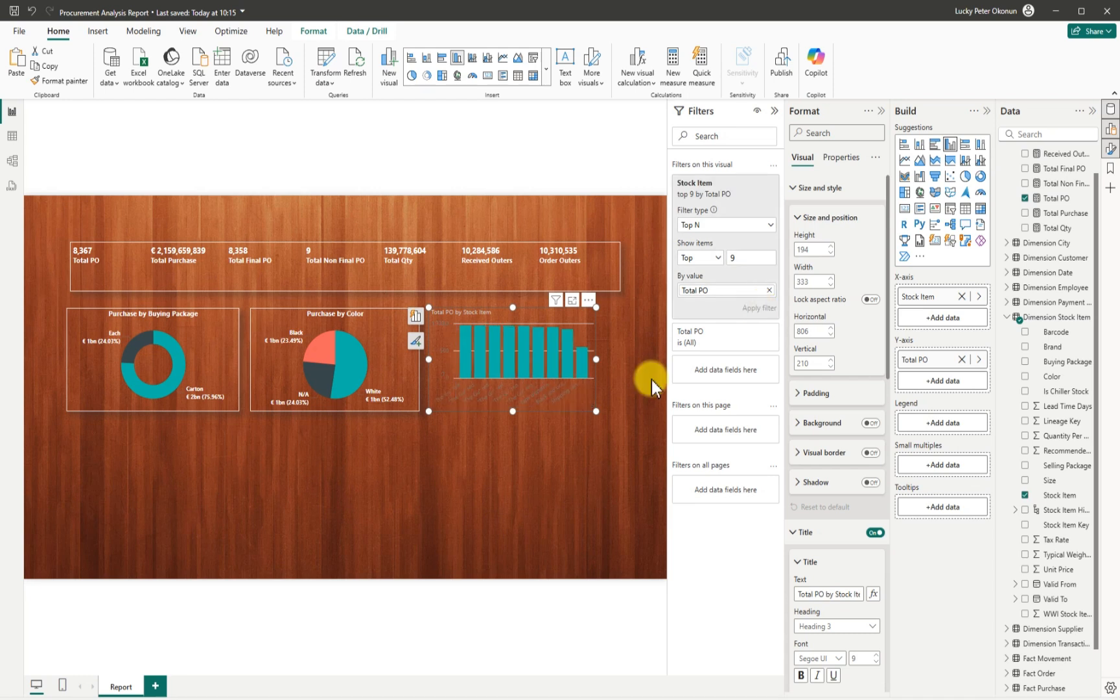
Try horizontal bar and stacked chart types, then settle on a clustered column chart.
drag(614, 361, 637, 364)
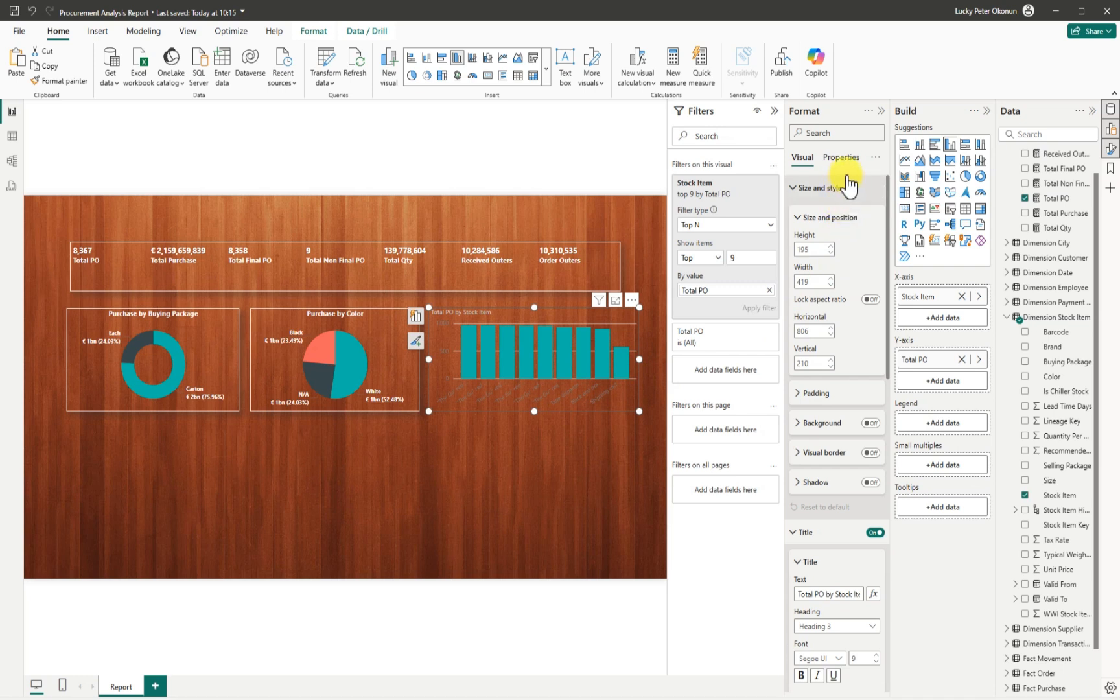
click(934, 146)
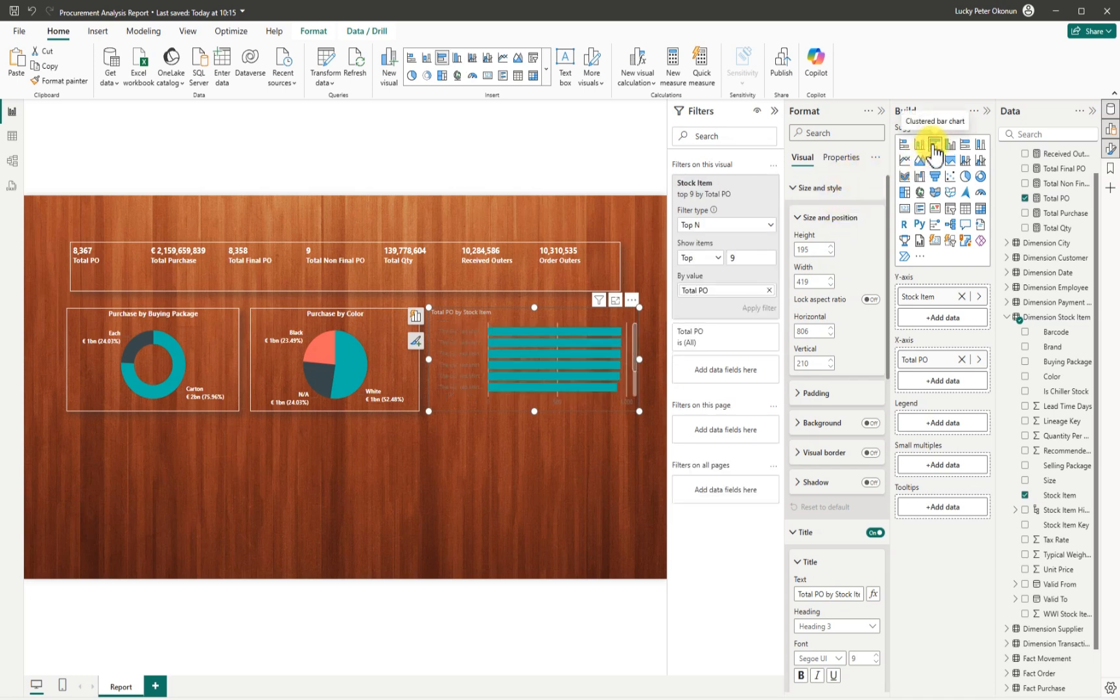
drag(538, 411, 492, 536)
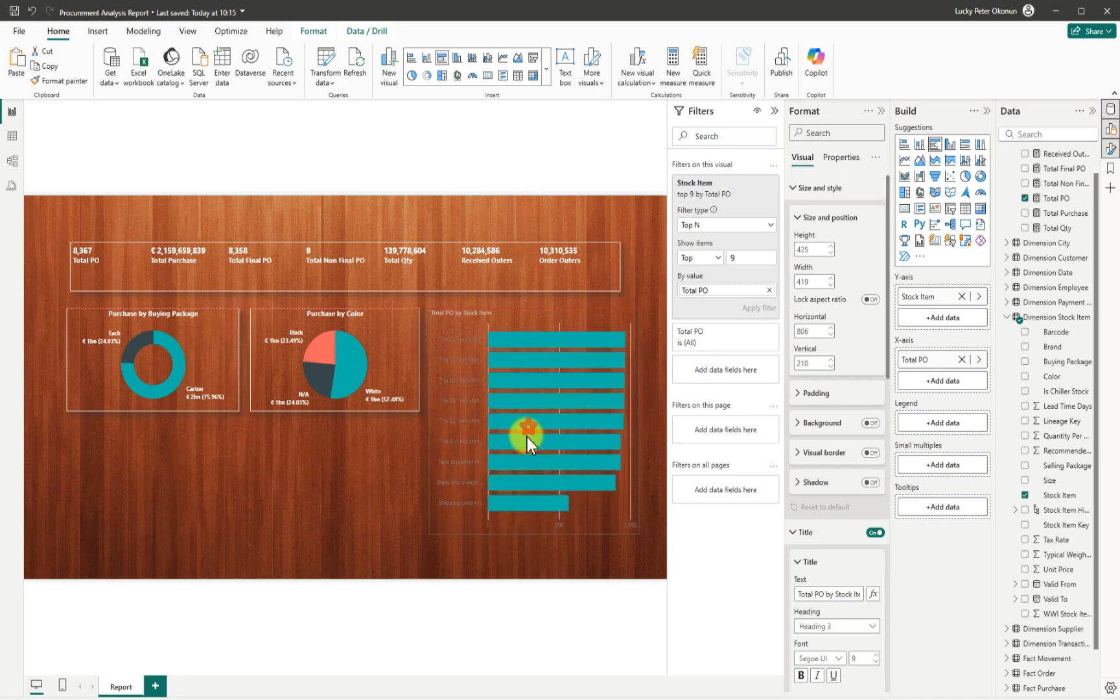
drag(526, 437, 530, 411)
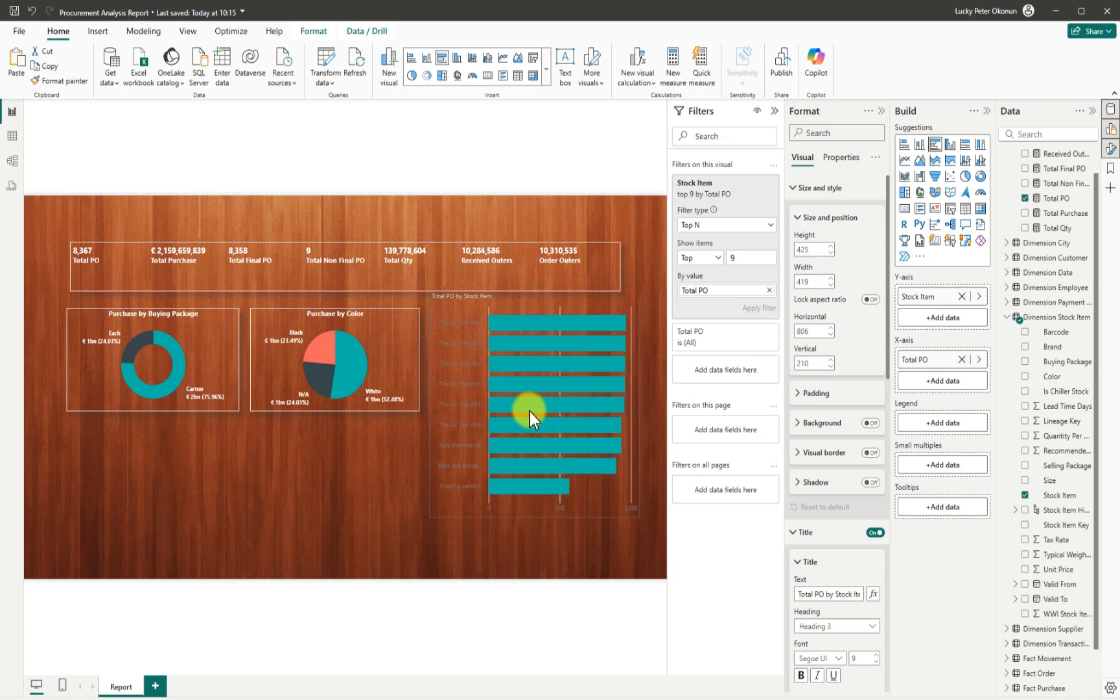
click(916, 146)
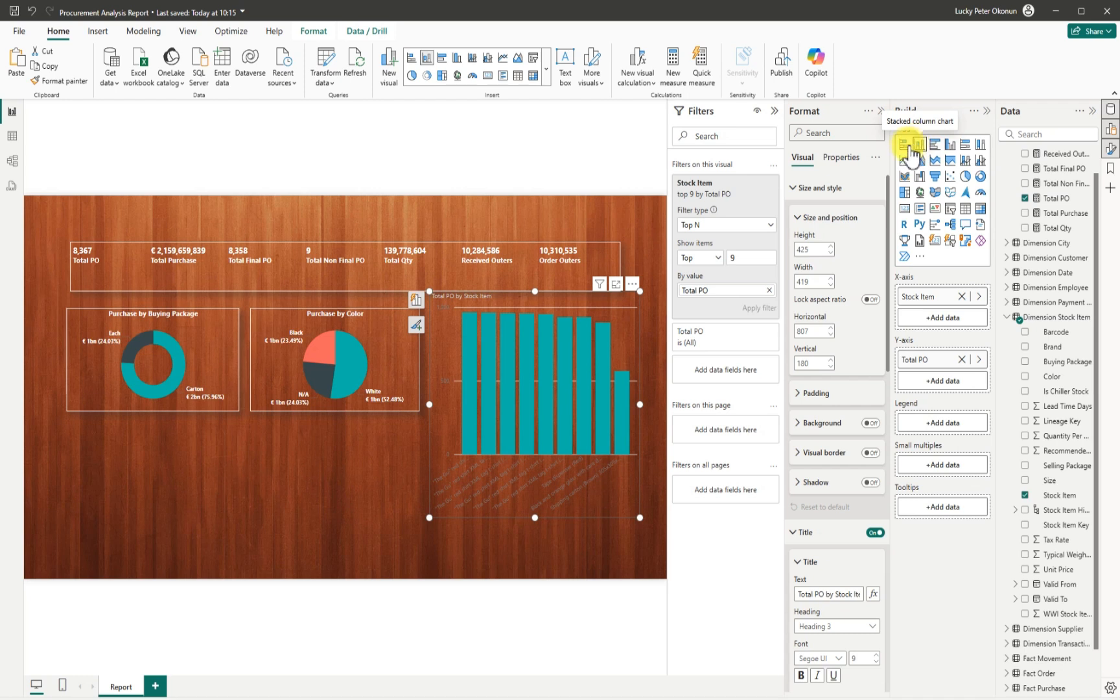
click(910, 155)
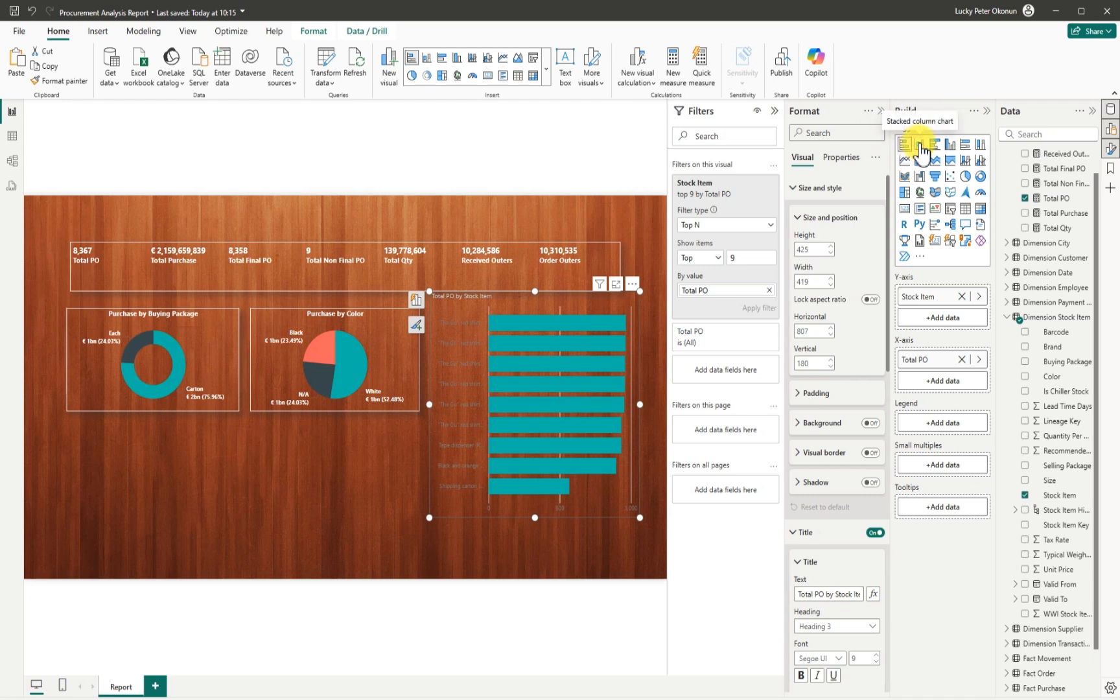
click(919, 146)
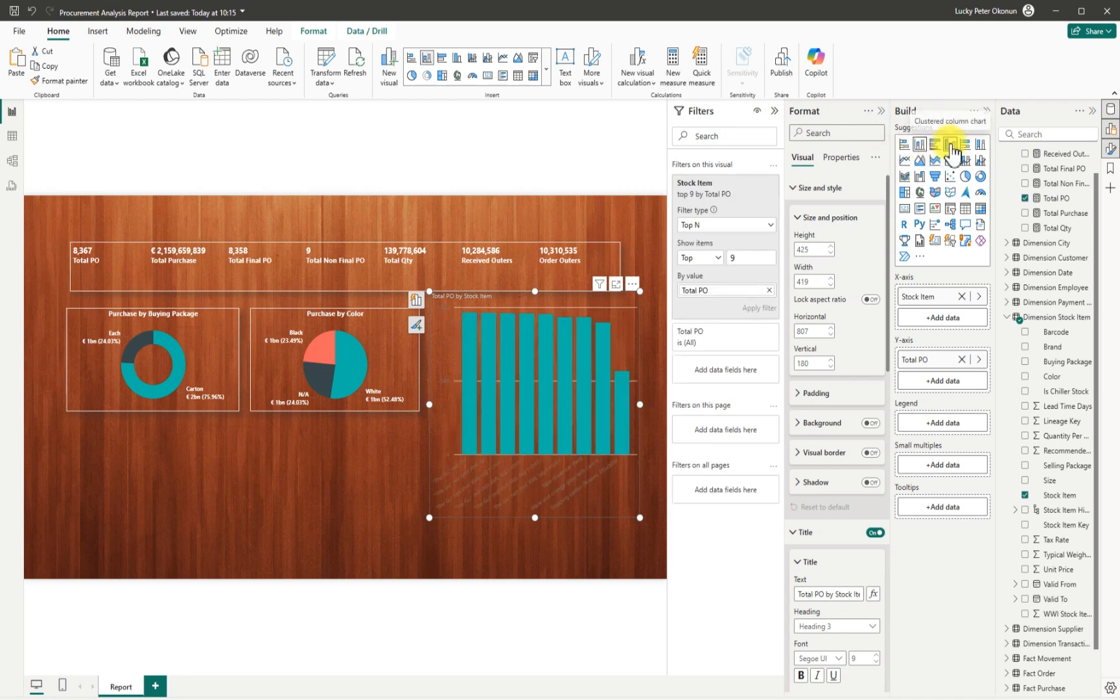
click(950, 146)
Resize the column chart to 463 by 270, level with the pie, and collapse the Filters pane.
drag(639, 517, 659, 443)
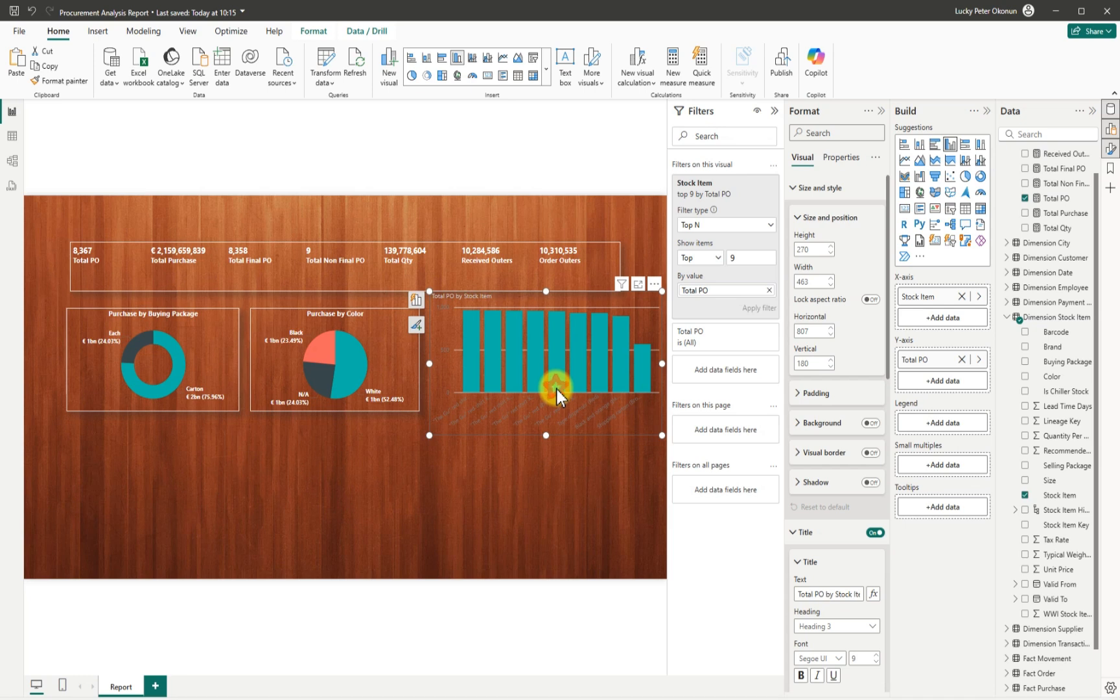
mouse_move(550, 394)
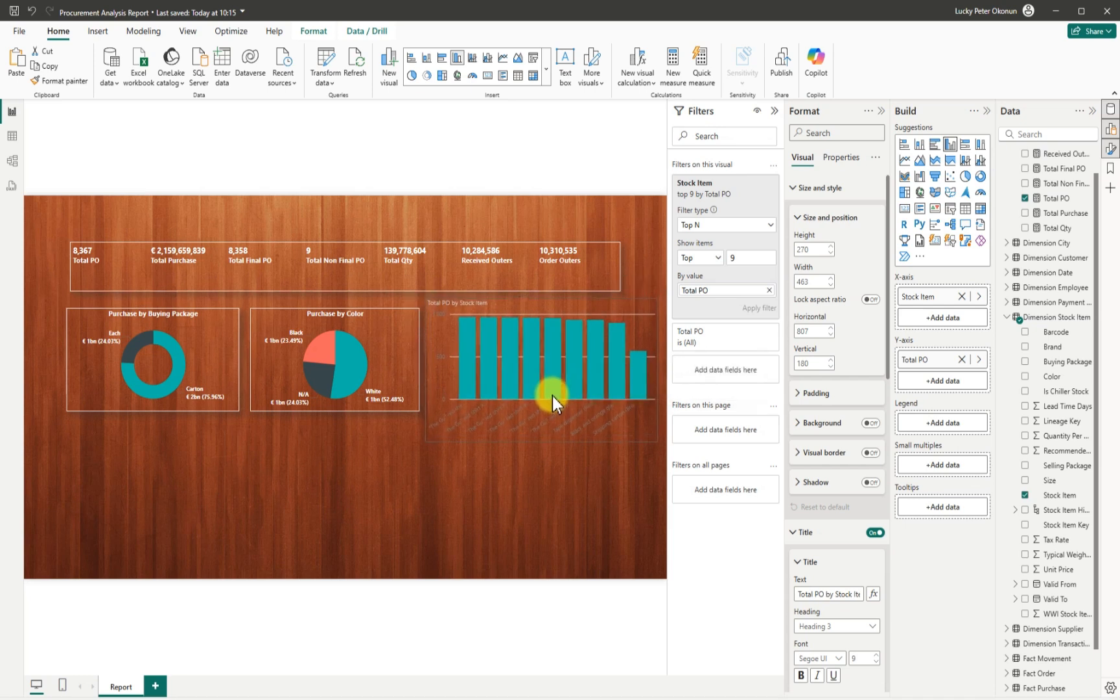
click(552, 395)
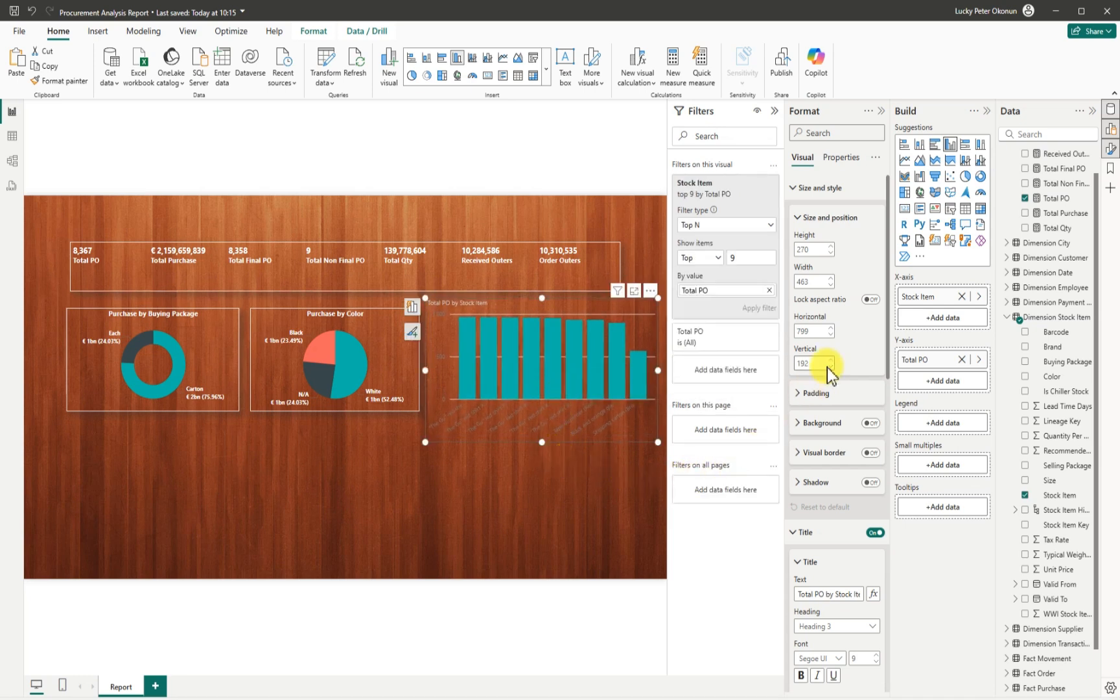
click(774, 111)
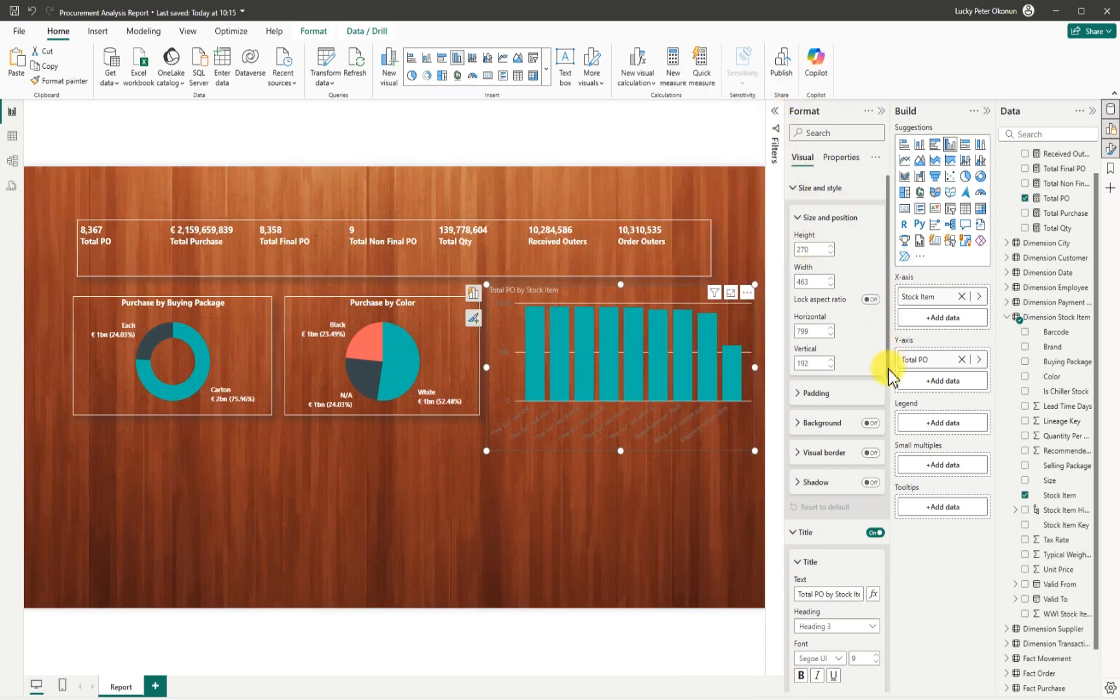
Centre the 'PO by Stock Item' title and make it white Segoe UI Bold.
scroll(882, 369, down, 3)
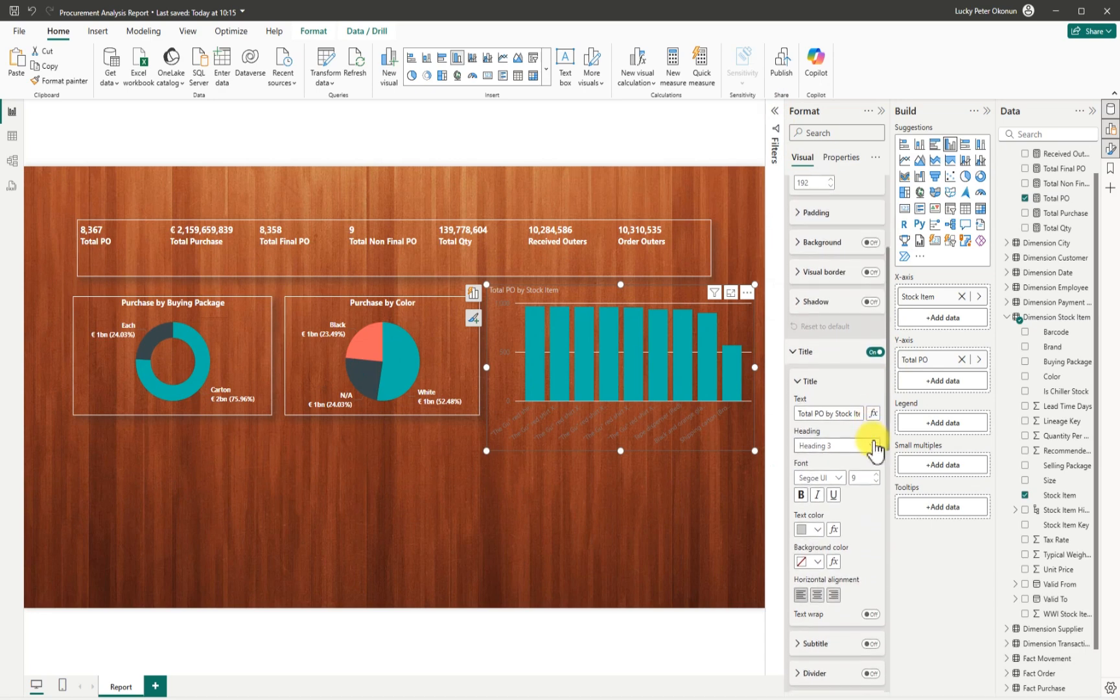
scroll(875, 447, down, 1)
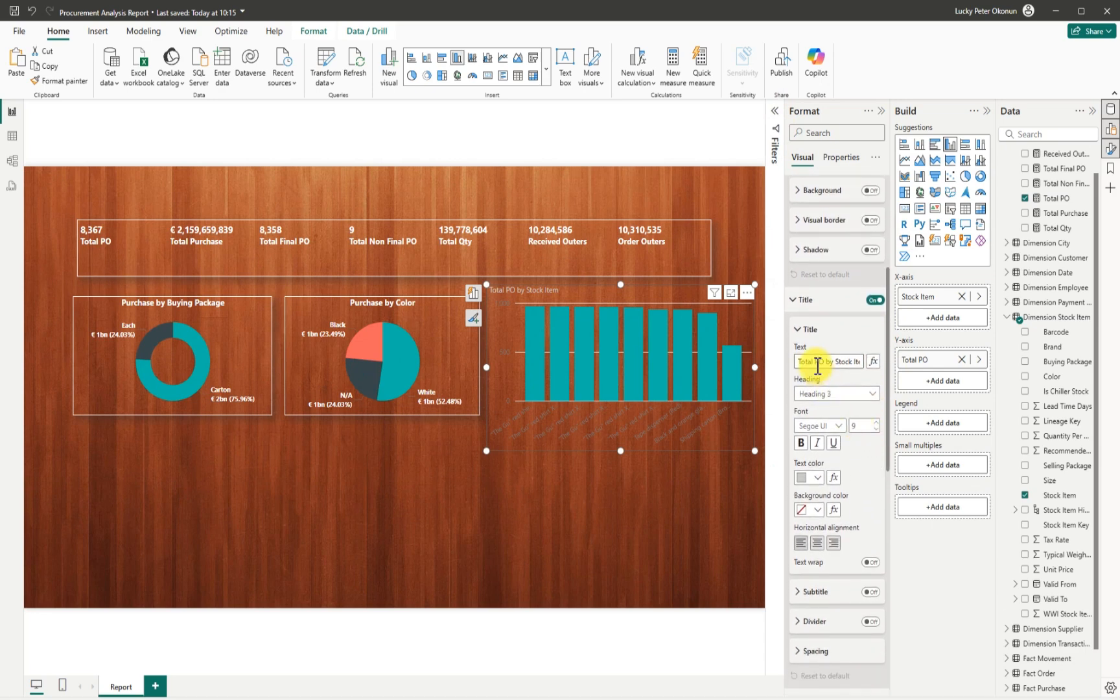
click(814, 362)
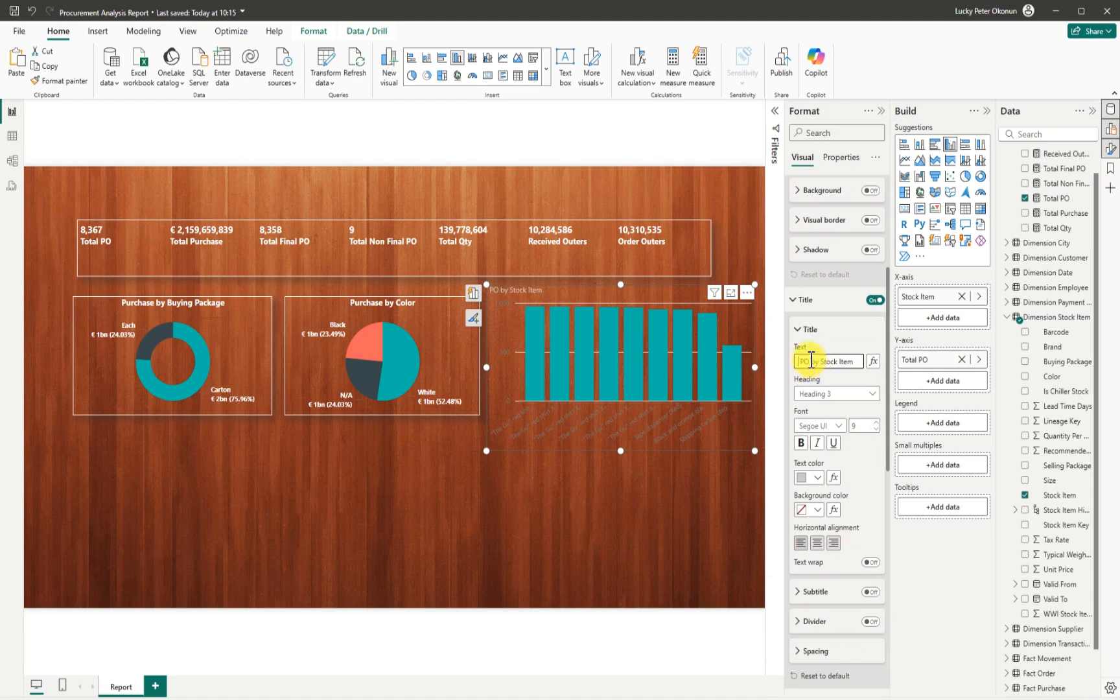
click(817, 543)
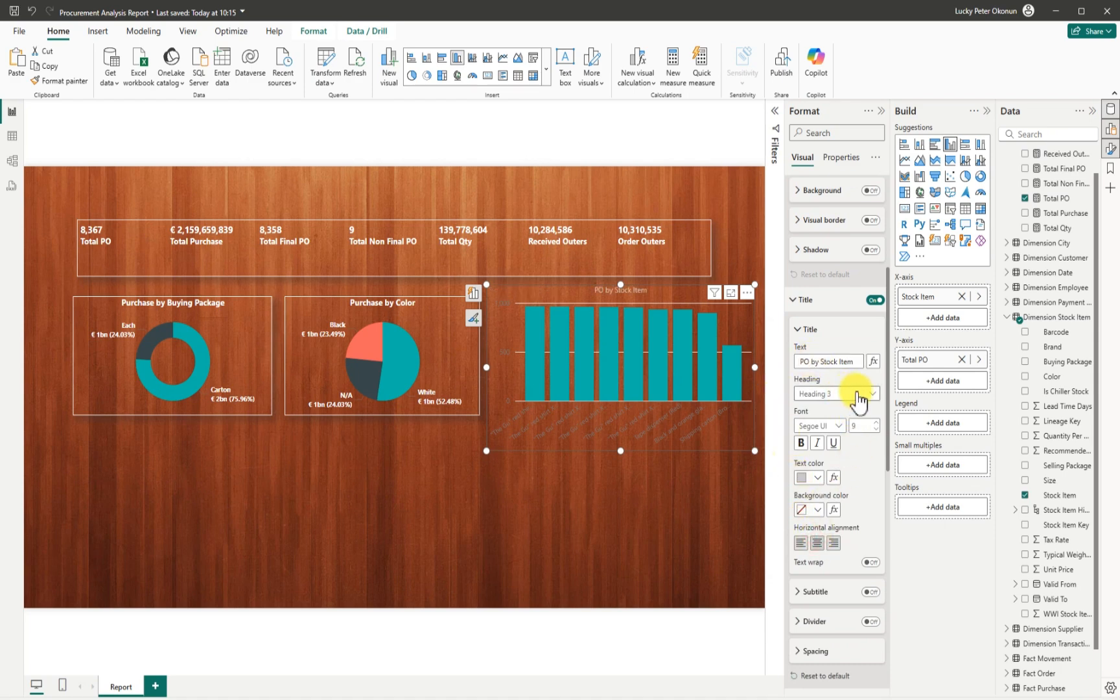
click(818, 481)
click(815, 523)
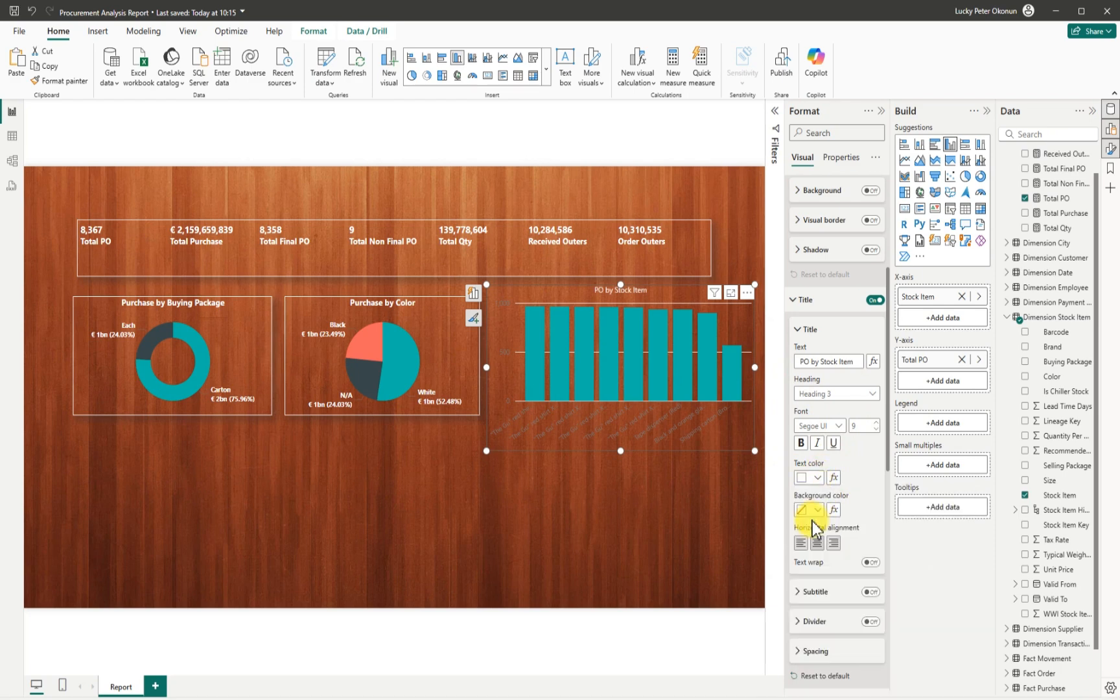
click(840, 427)
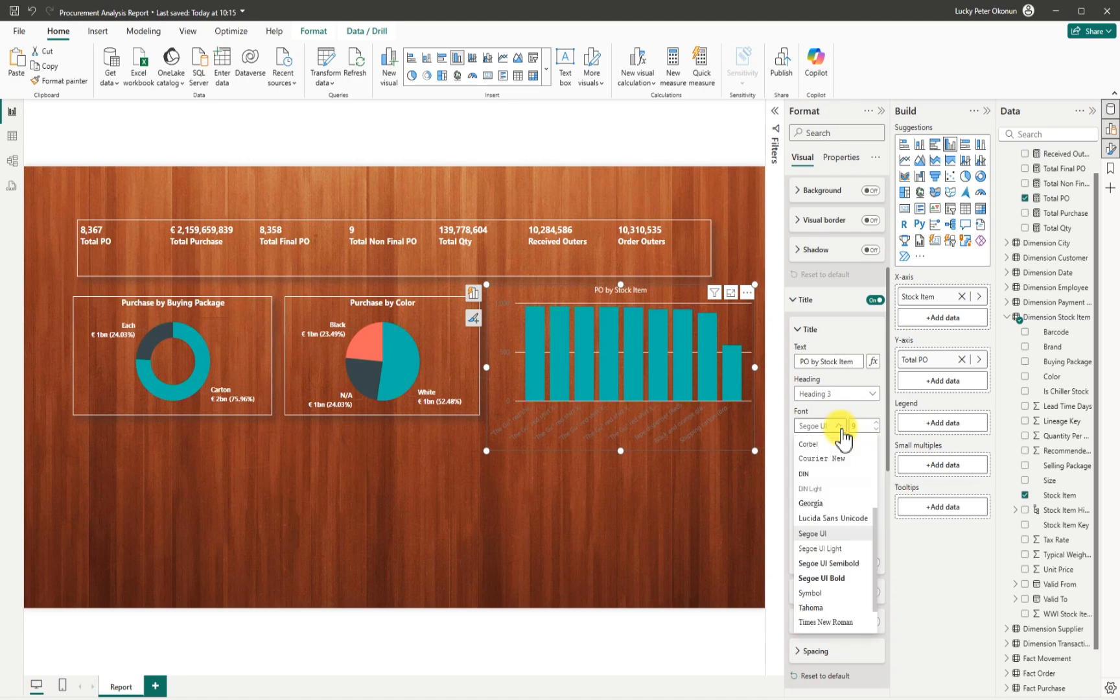
click(831, 582)
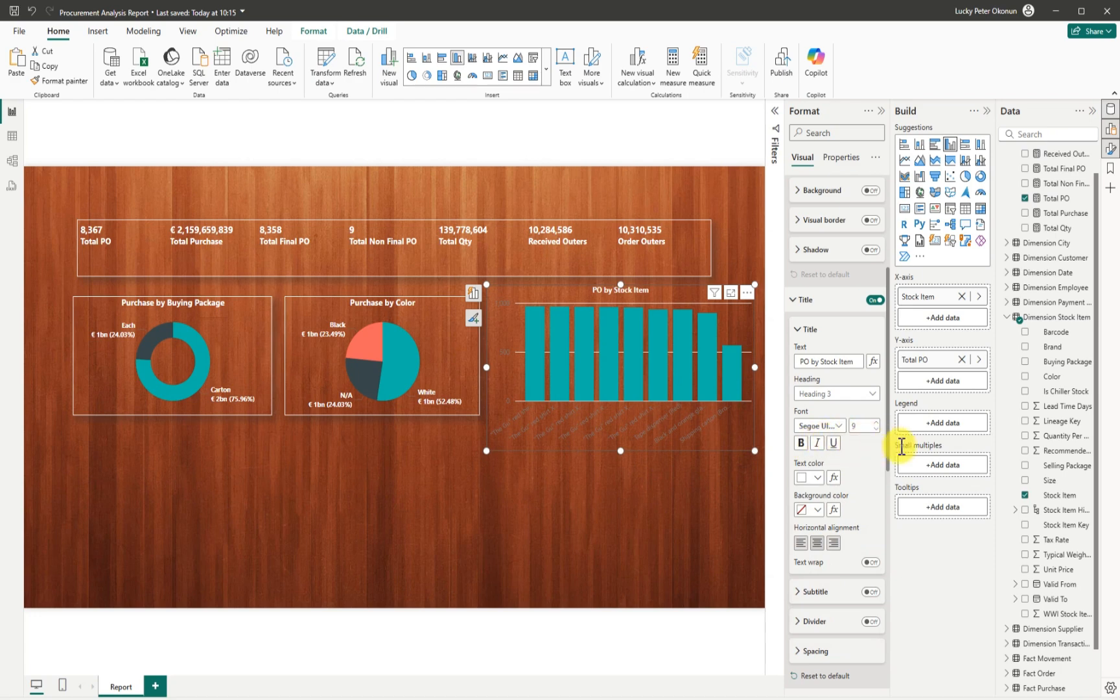
drag(888, 458, 887, 547)
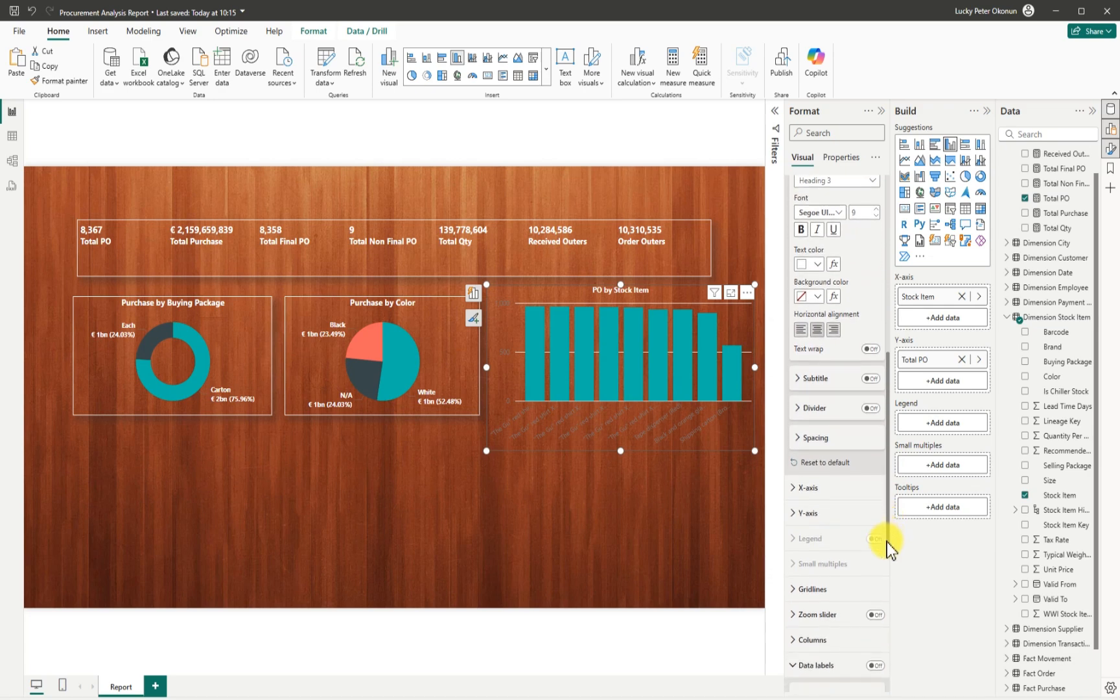
drag(886, 542, 886, 561)
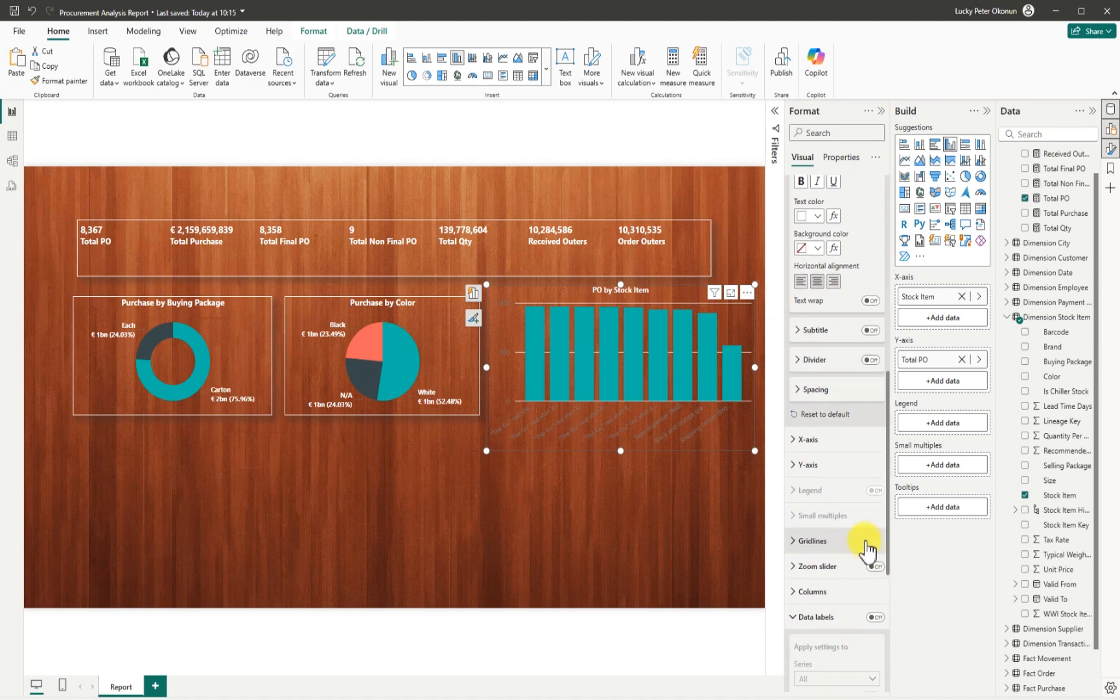
Make the x-axis labels white and try Segoe UI Bold and DIN fonts on them.
click(791, 440)
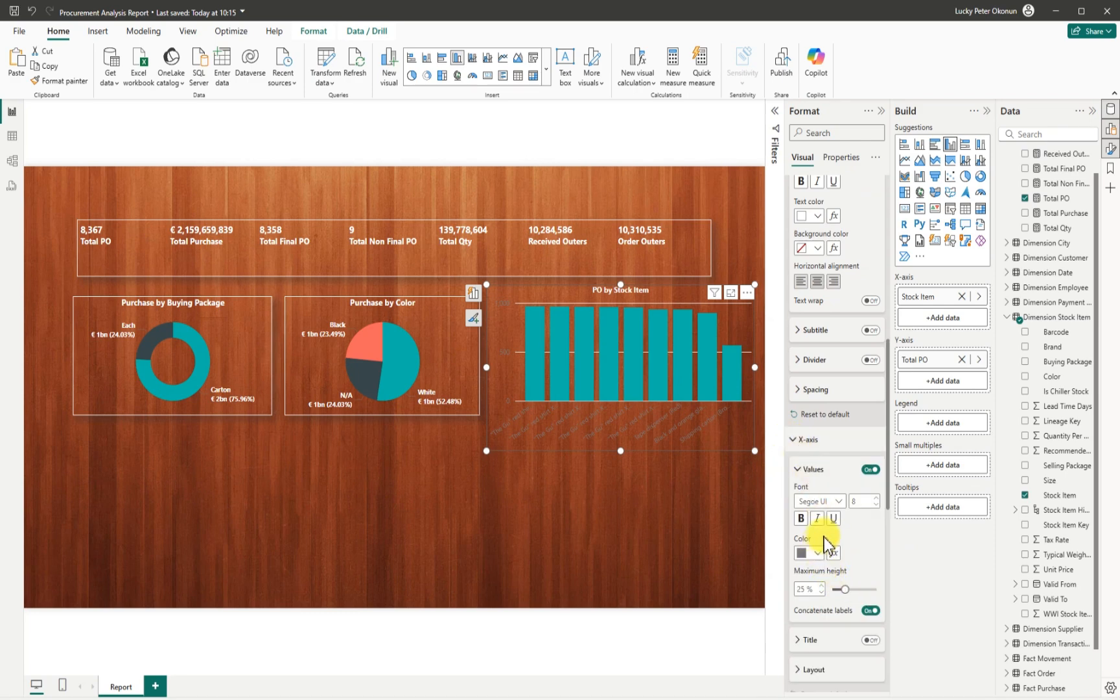
click(818, 553)
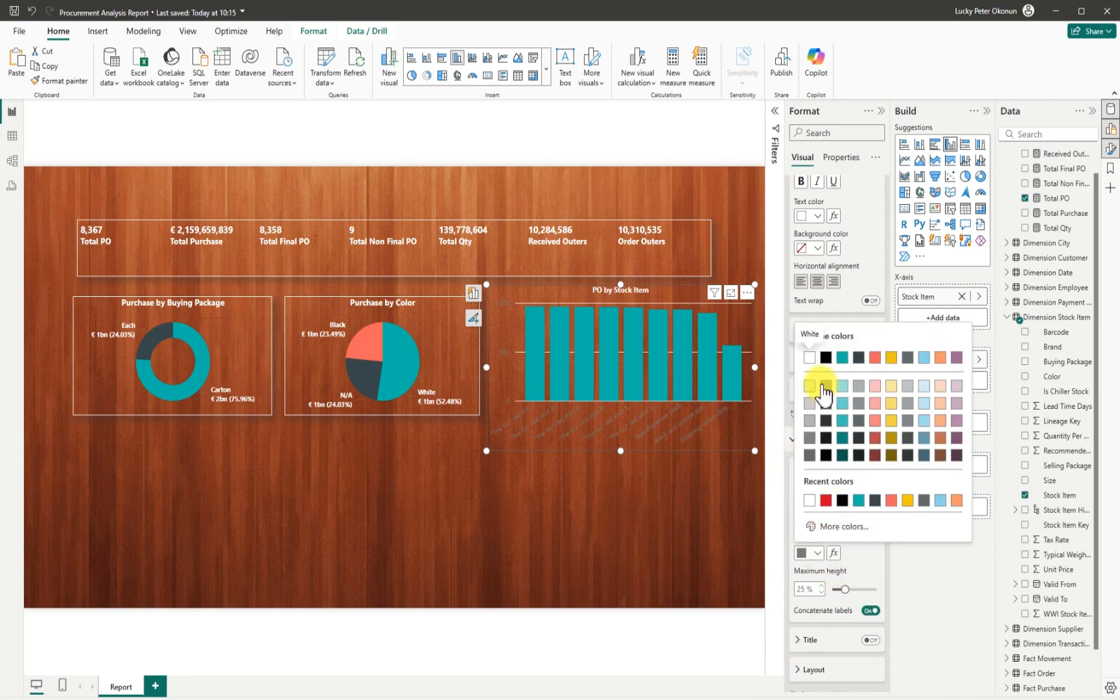
click(810, 357)
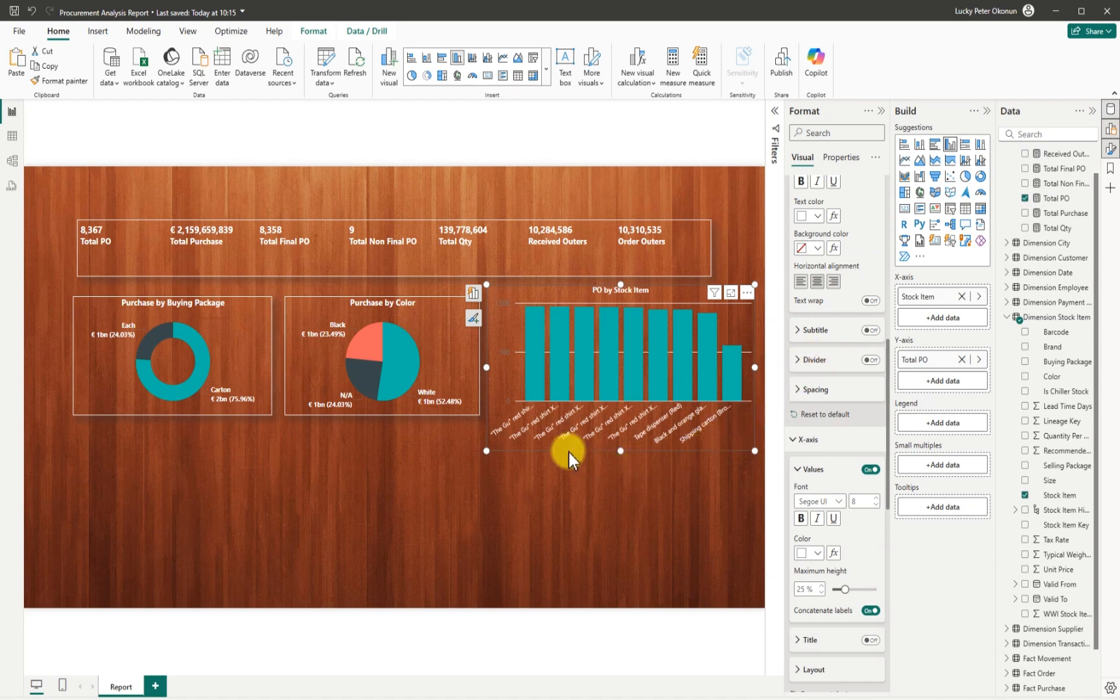
click(841, 509)
click(821, 650)
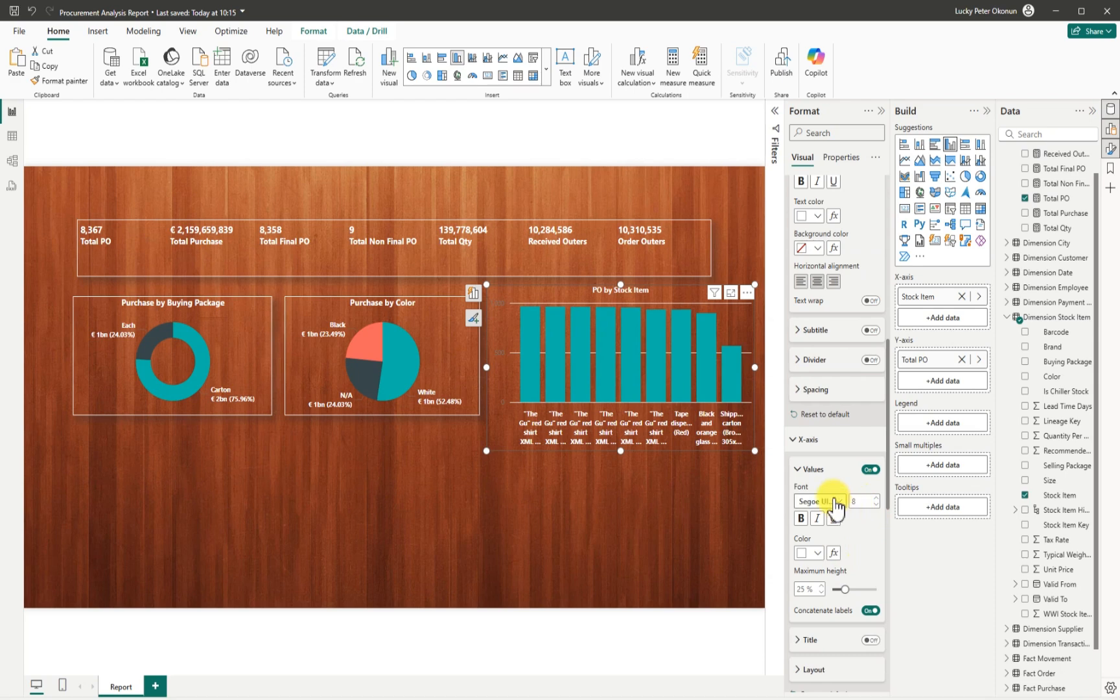
click(835, 502)
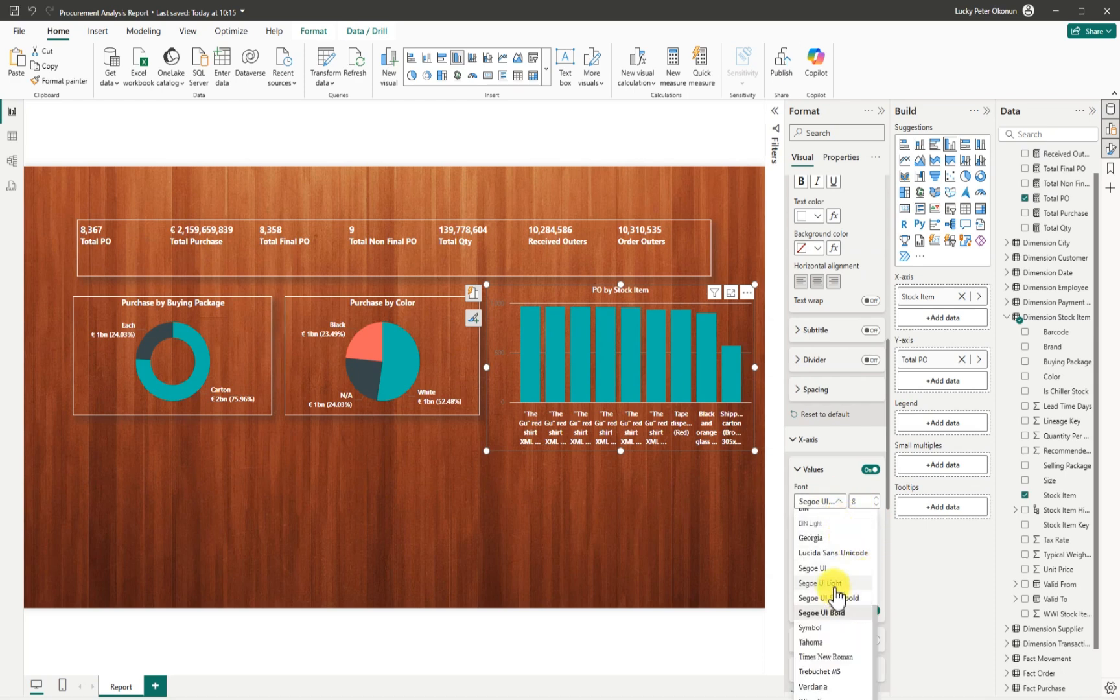
drag(874, 620, 860, 528)
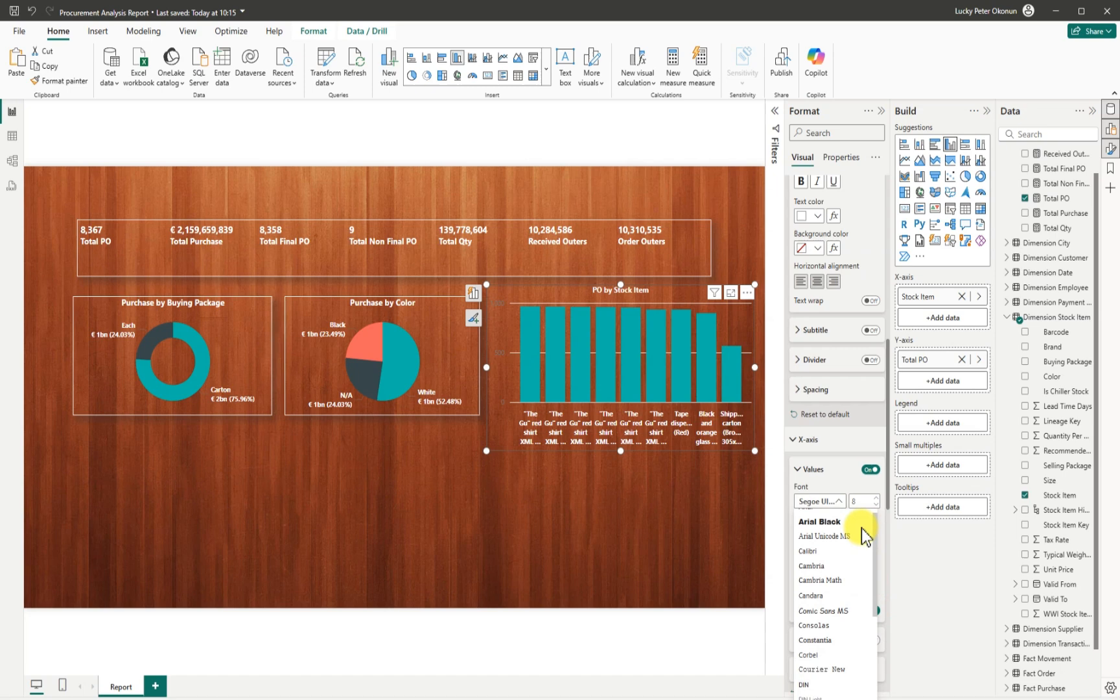
click(807, 684)
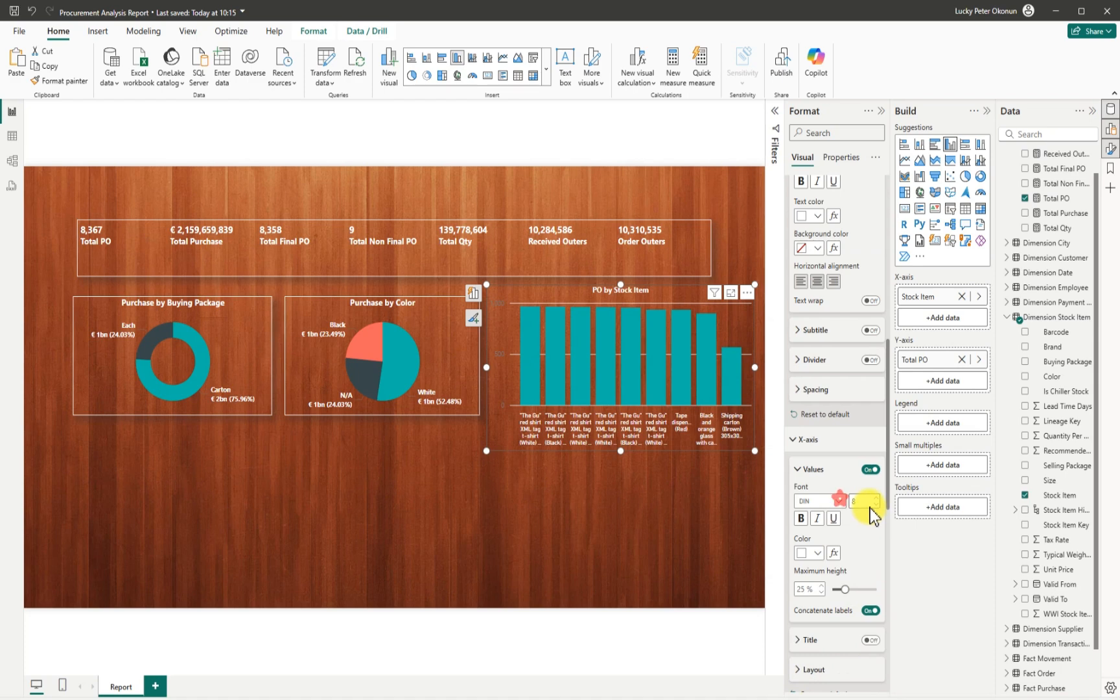
click(840, 500)
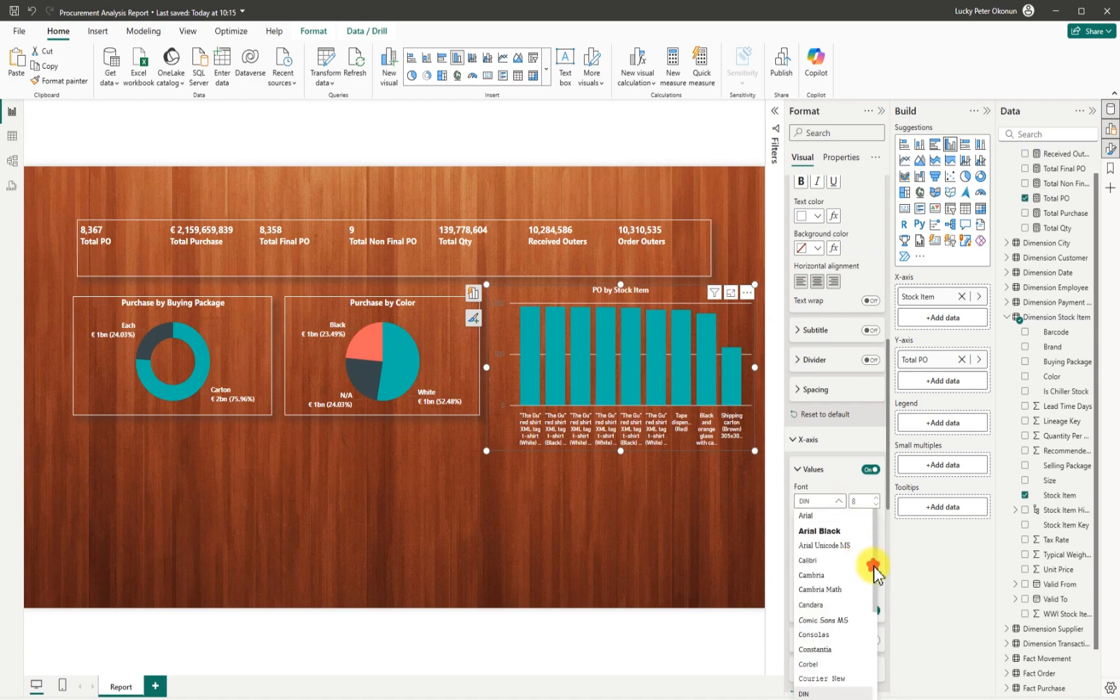
drag(874, 565, 873, 668)
click(832, 599)
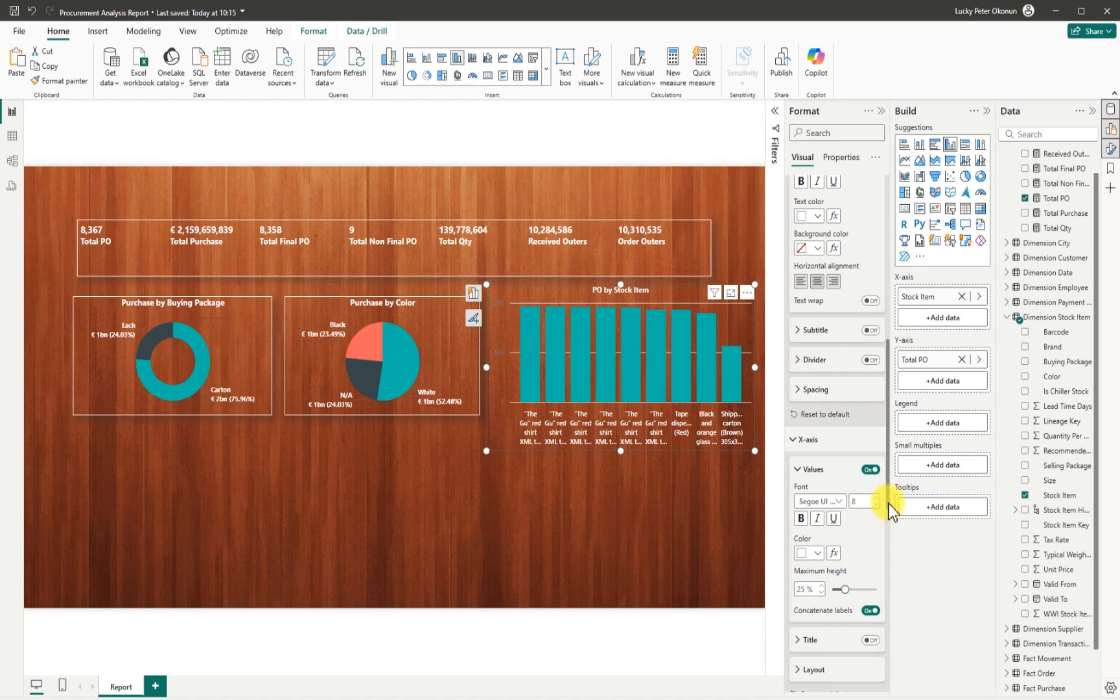
Set the x-axis labels to DIN Light at size 8 and widen the chart.
scroll(889, 502, down, 5)
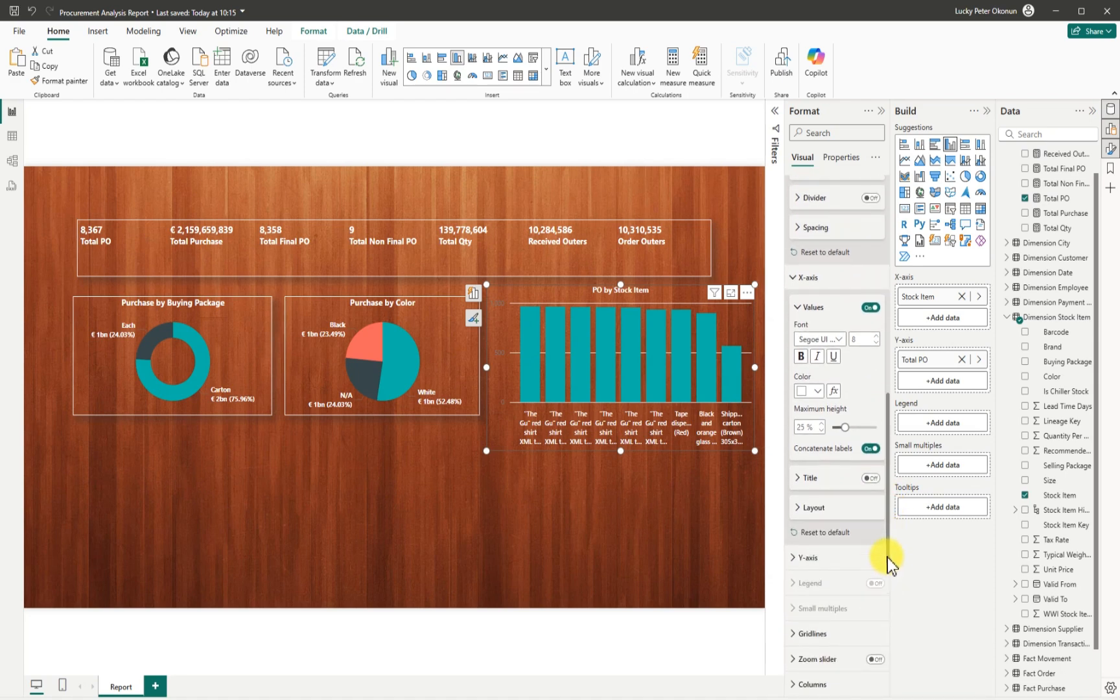
click(832, 339)
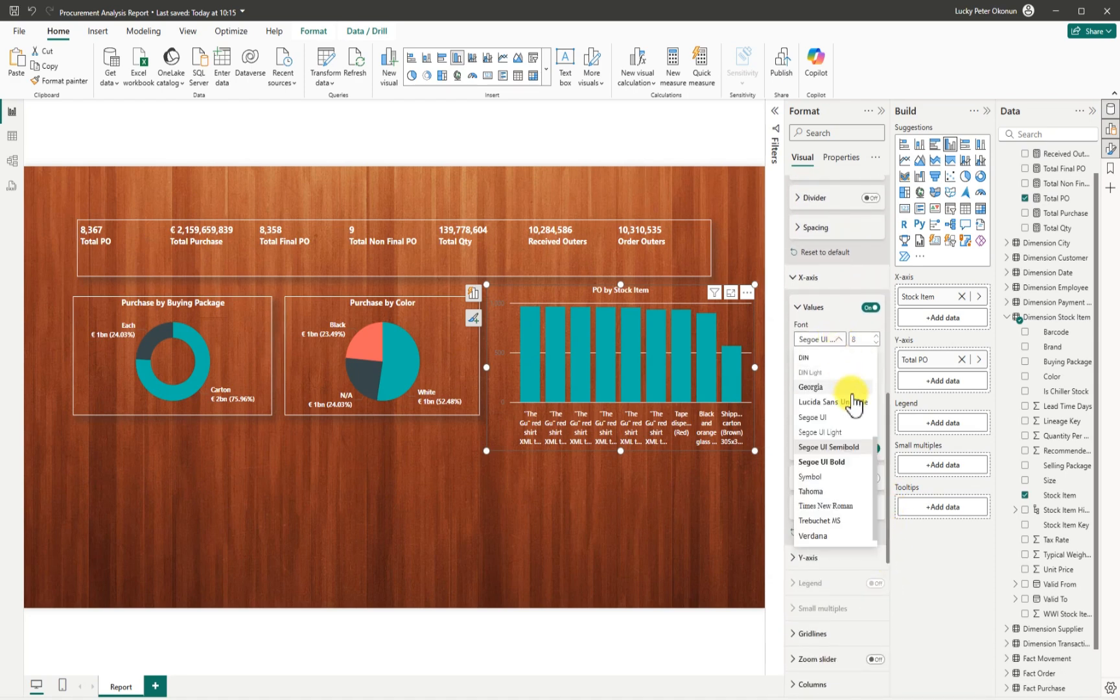
drag(878, 490, 871, 444)
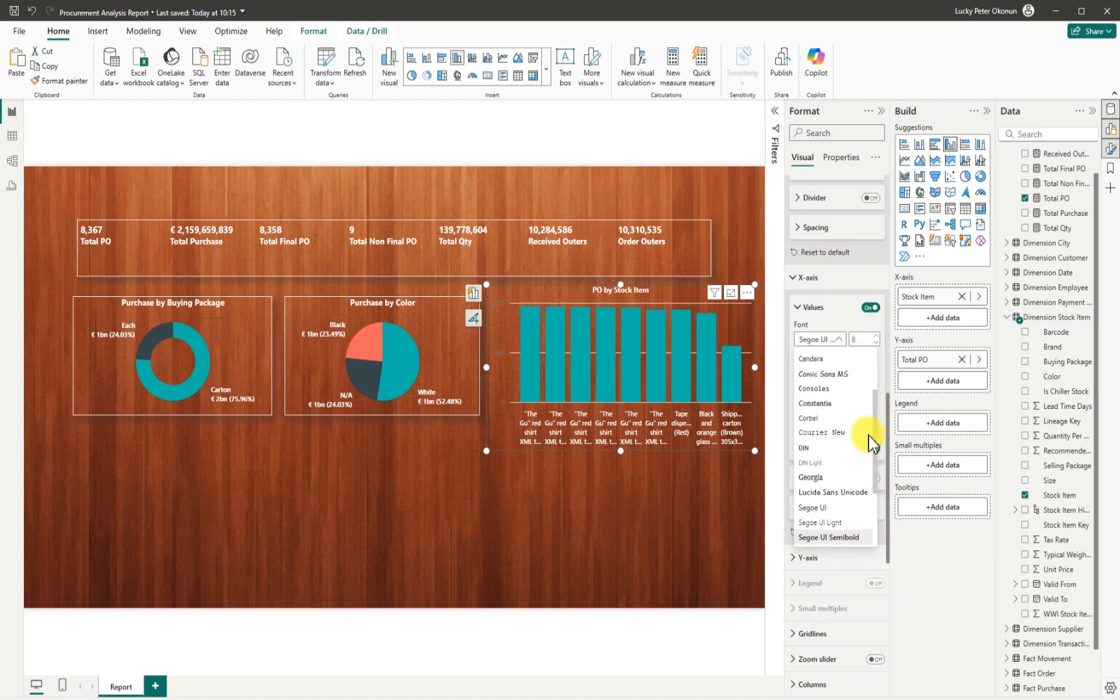
click(821, 465)
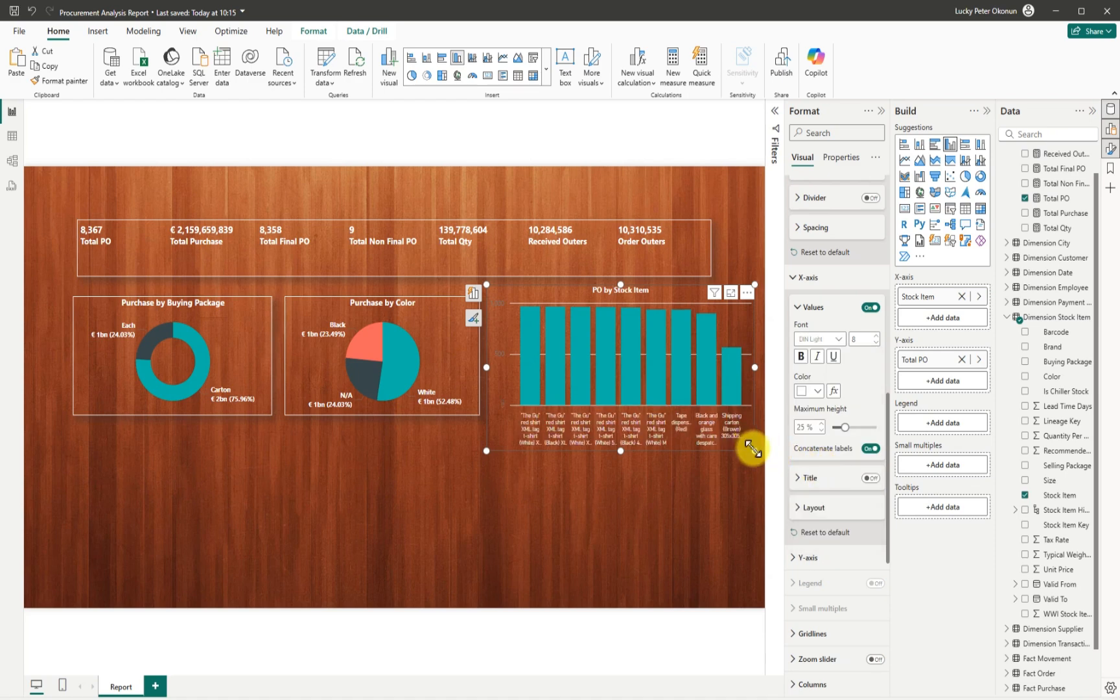
drag(756, 449, 764, 441)
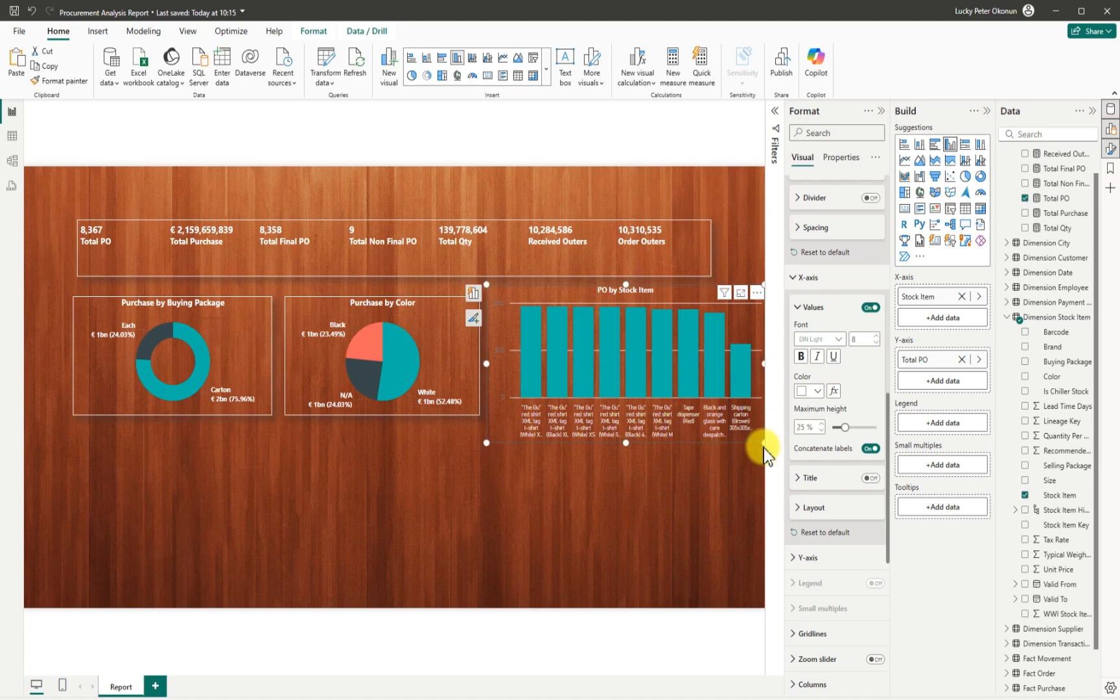
click(877, 337)
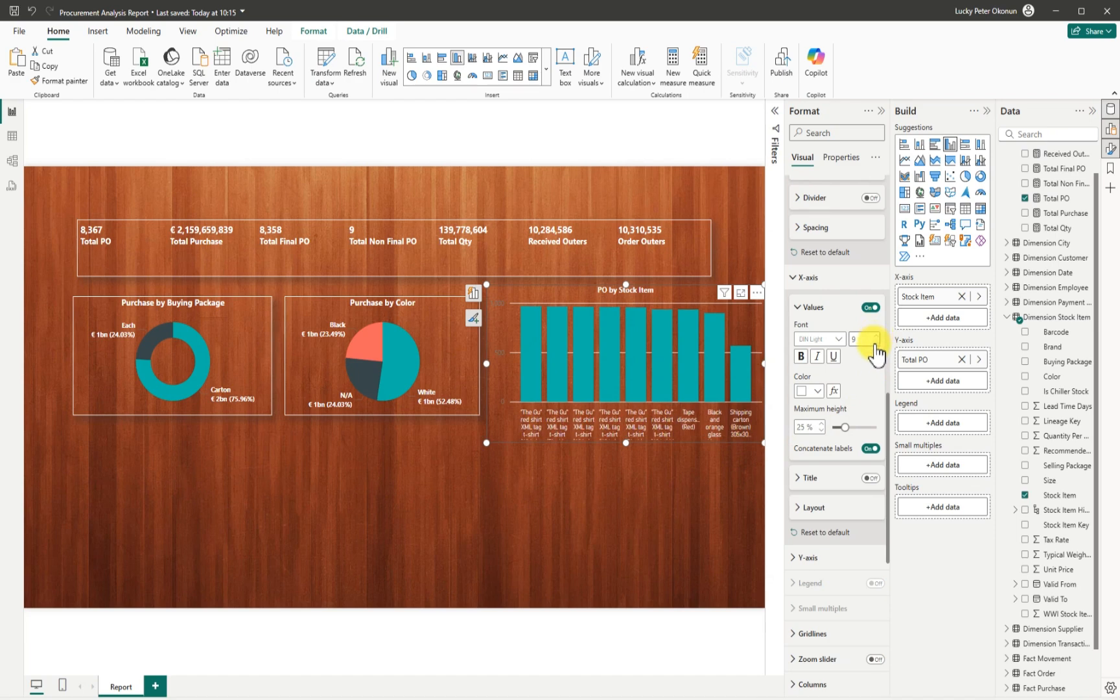
click(874, 343)
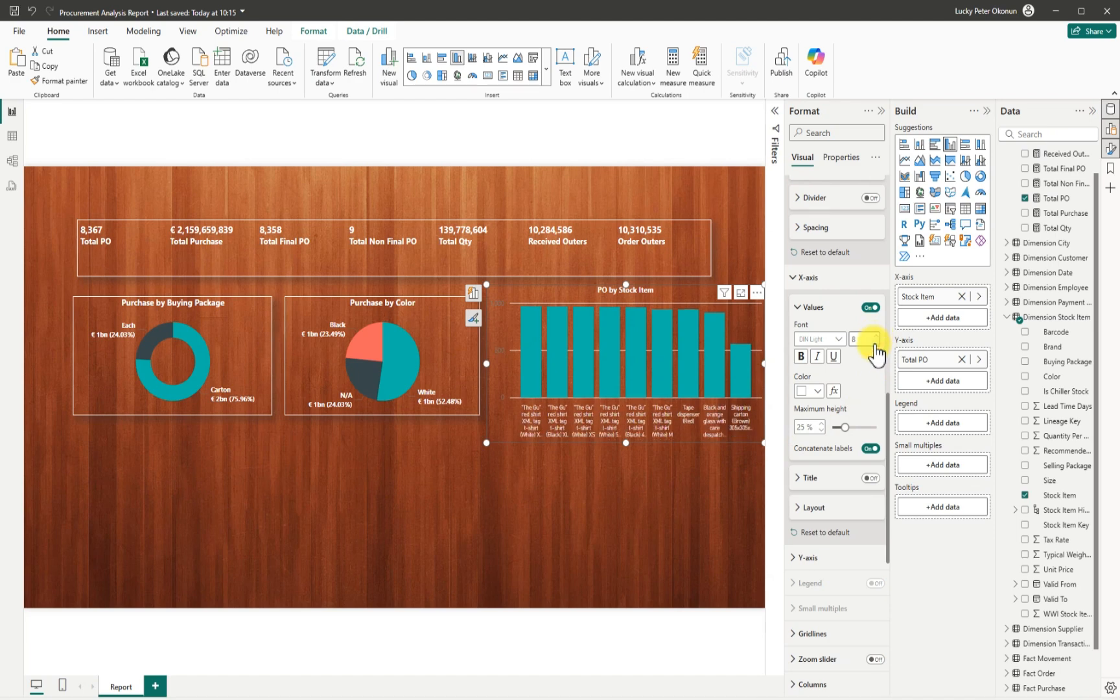
click(799, 307)
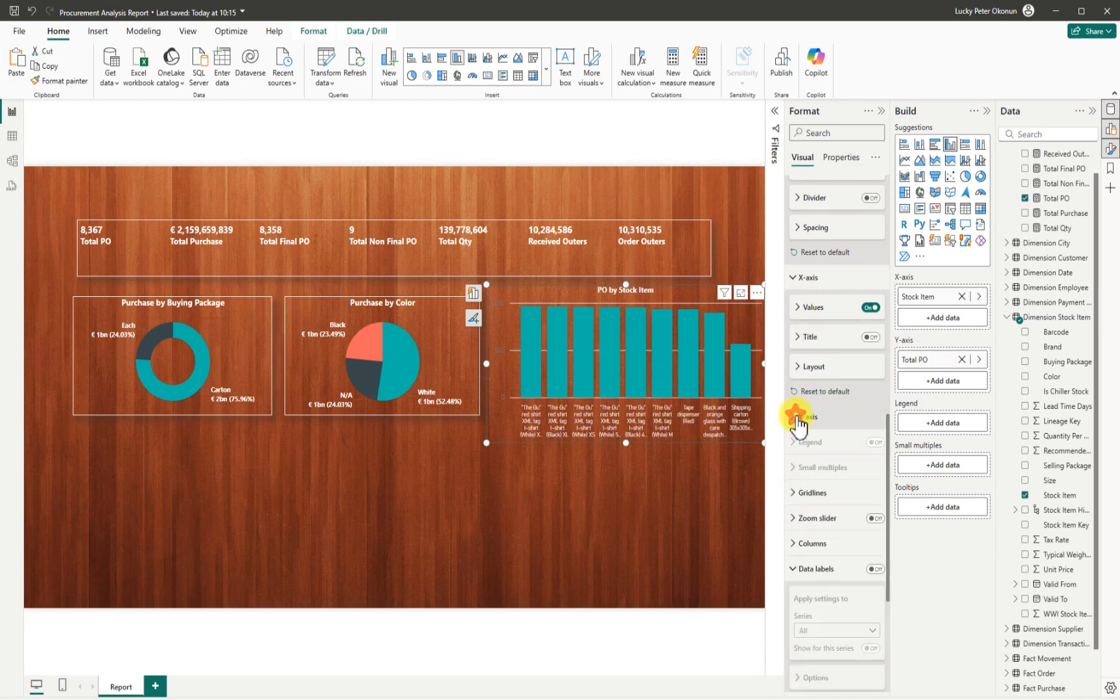
click(796, 417)
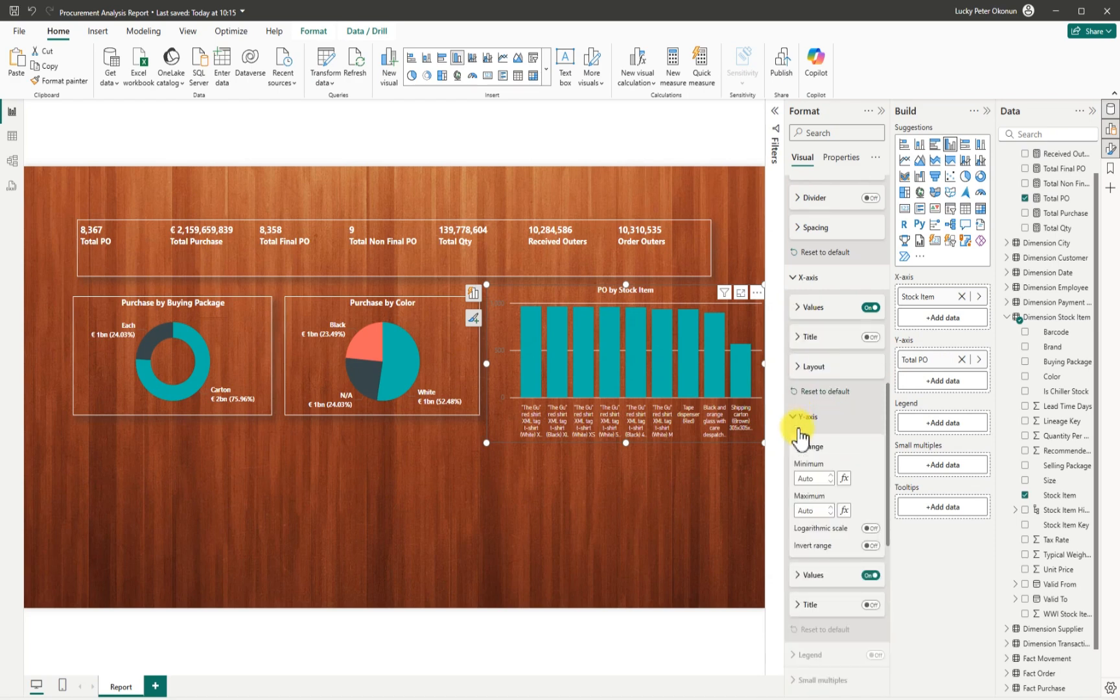
Hide the y-axis values and move the chart below the donut, widened to 520.
click(869, 575)
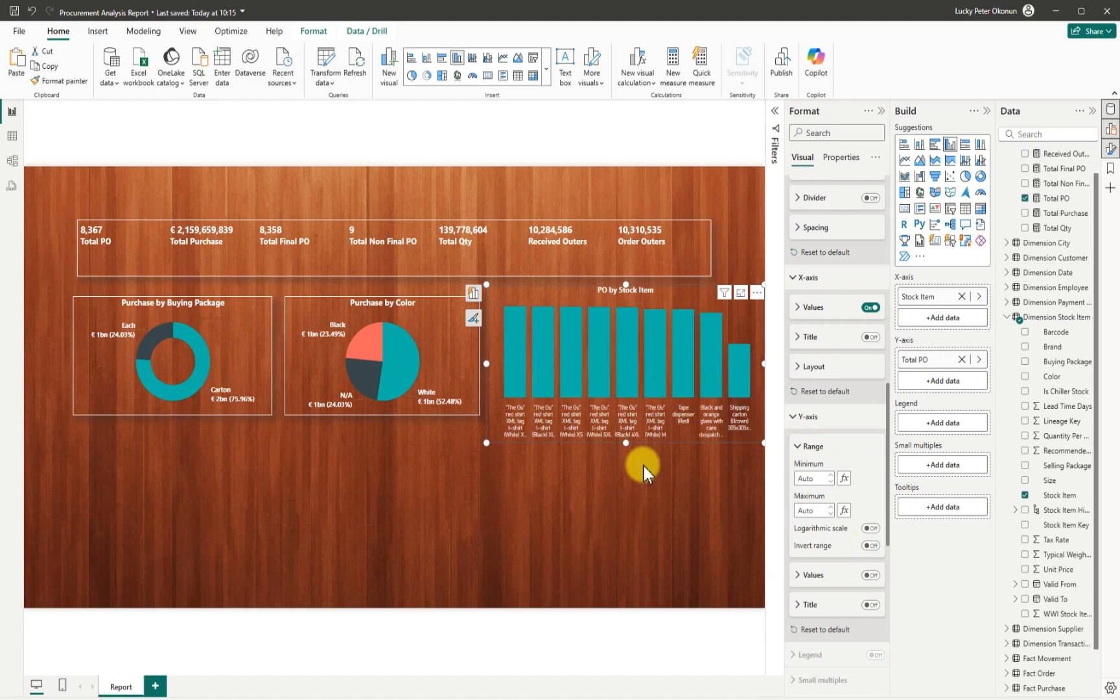
click(433, 436)
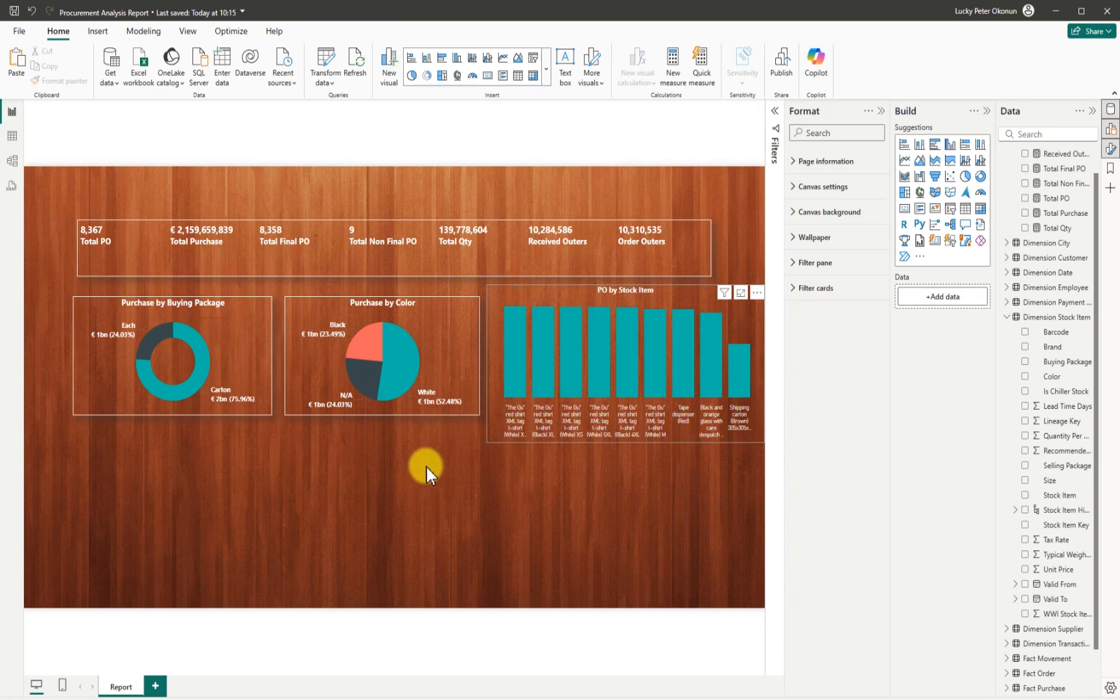
drag(386, 499, 87, 437)
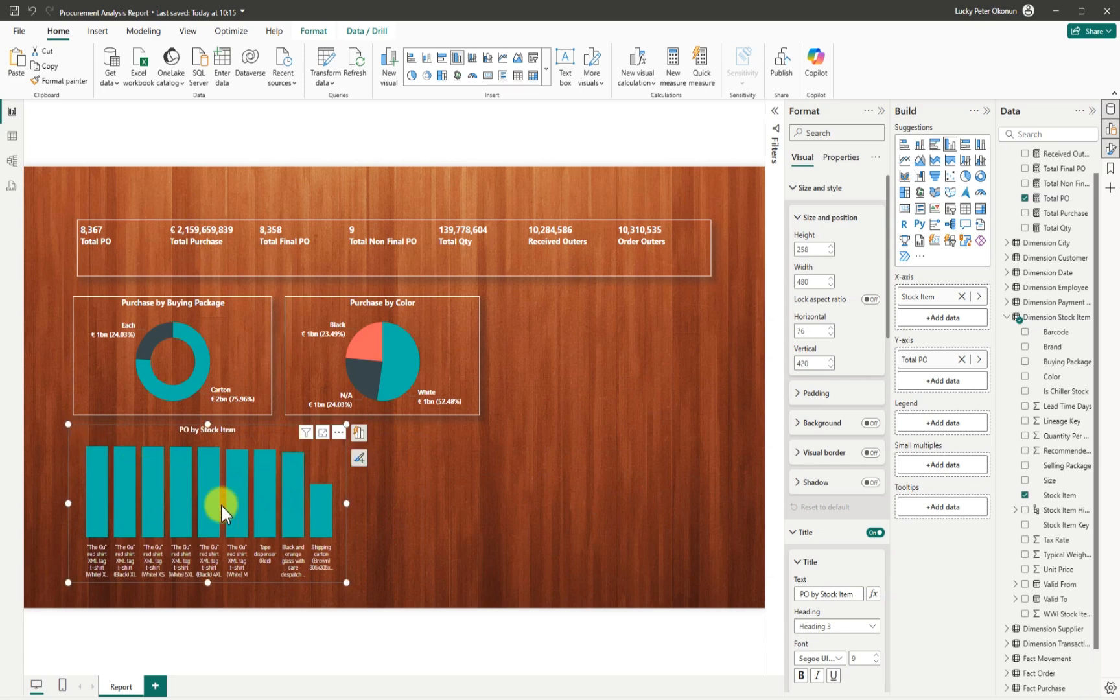
drag(347, 504, 370, 507)
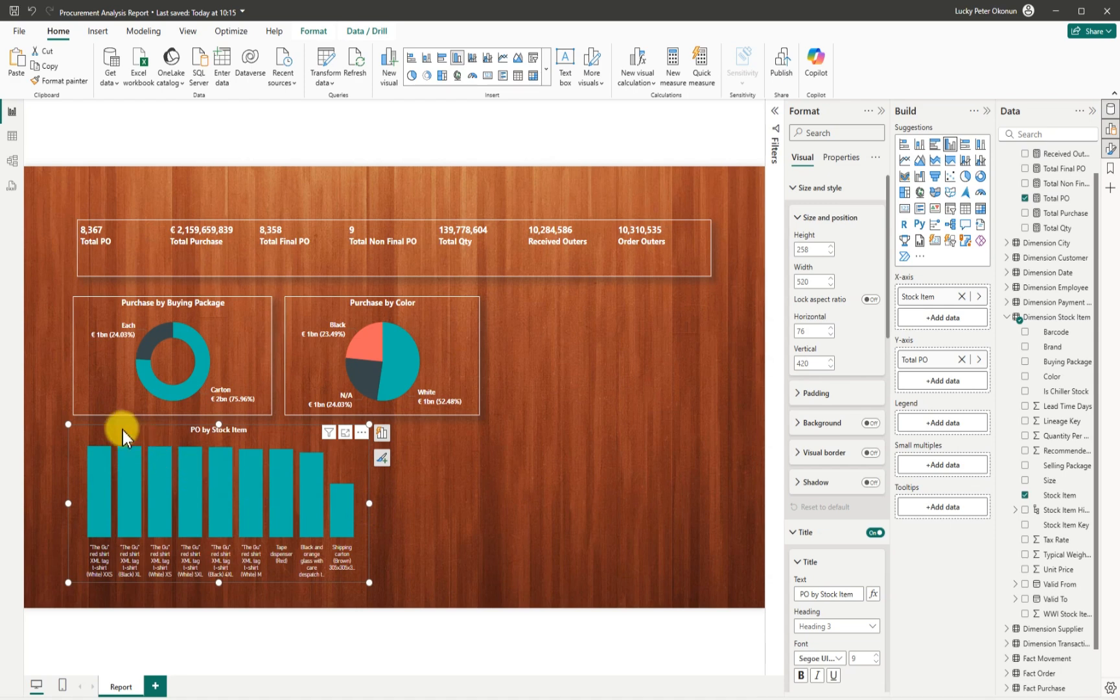
drag(115, 427, 122, 427)
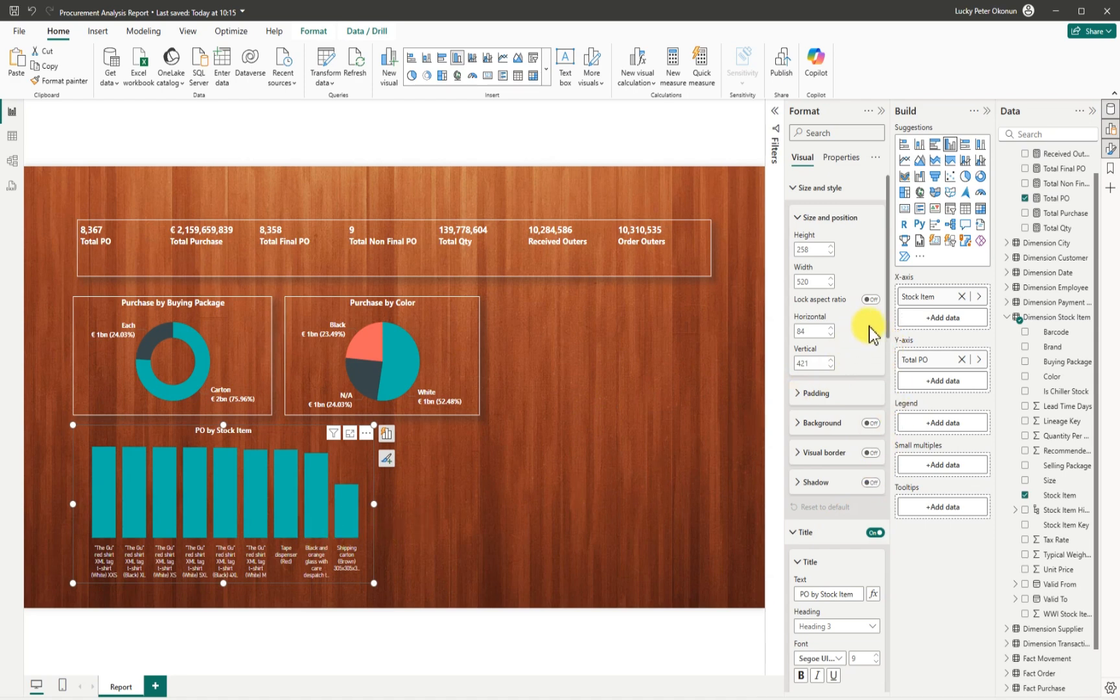
drag(888, 317, 878, 485)
Turn on data labels for the column chart and make the value labels white.
scroll(877, 486, down, 2)
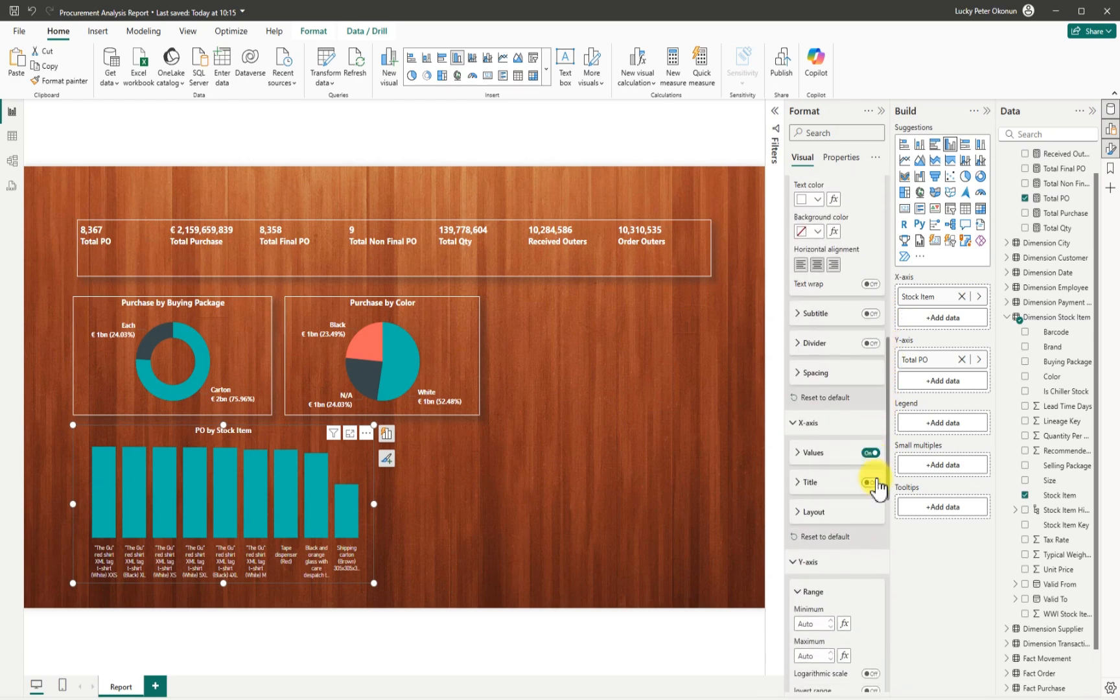
scroll(878, 496, down, 5)
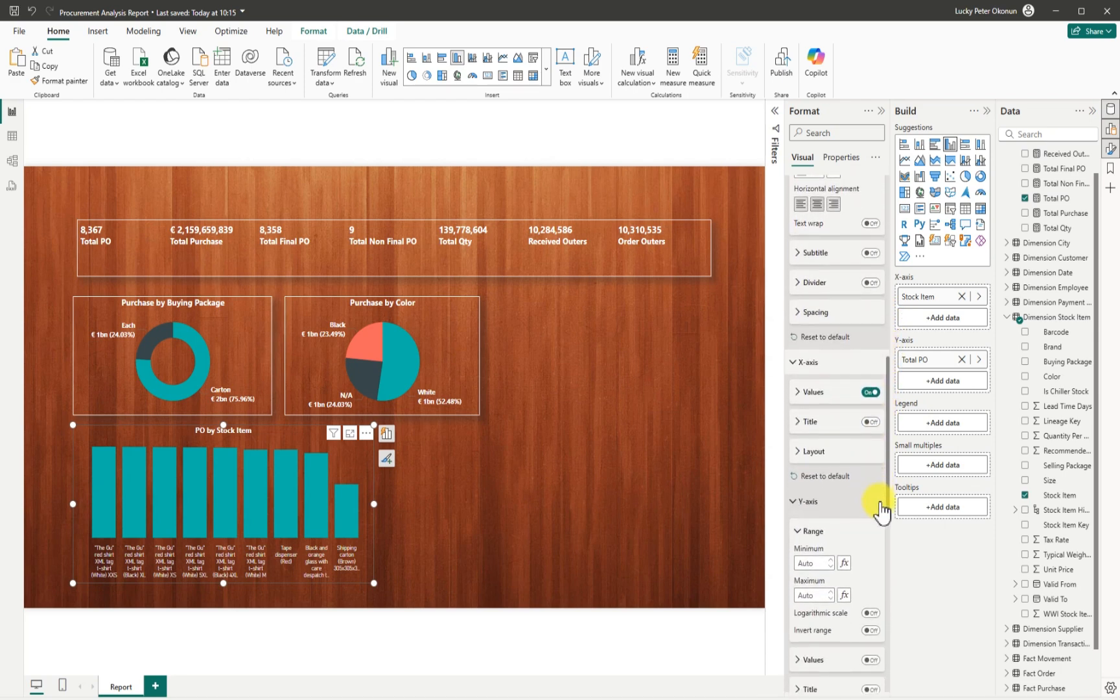
scroll(873, 588, down, 1)
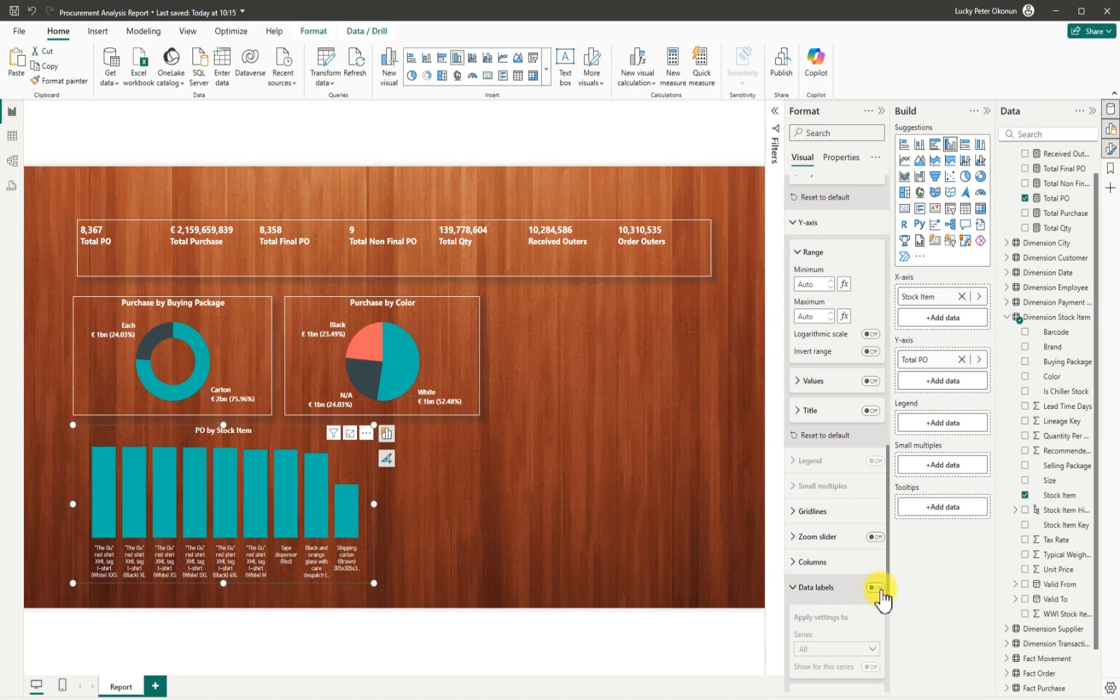
click(875, 588)
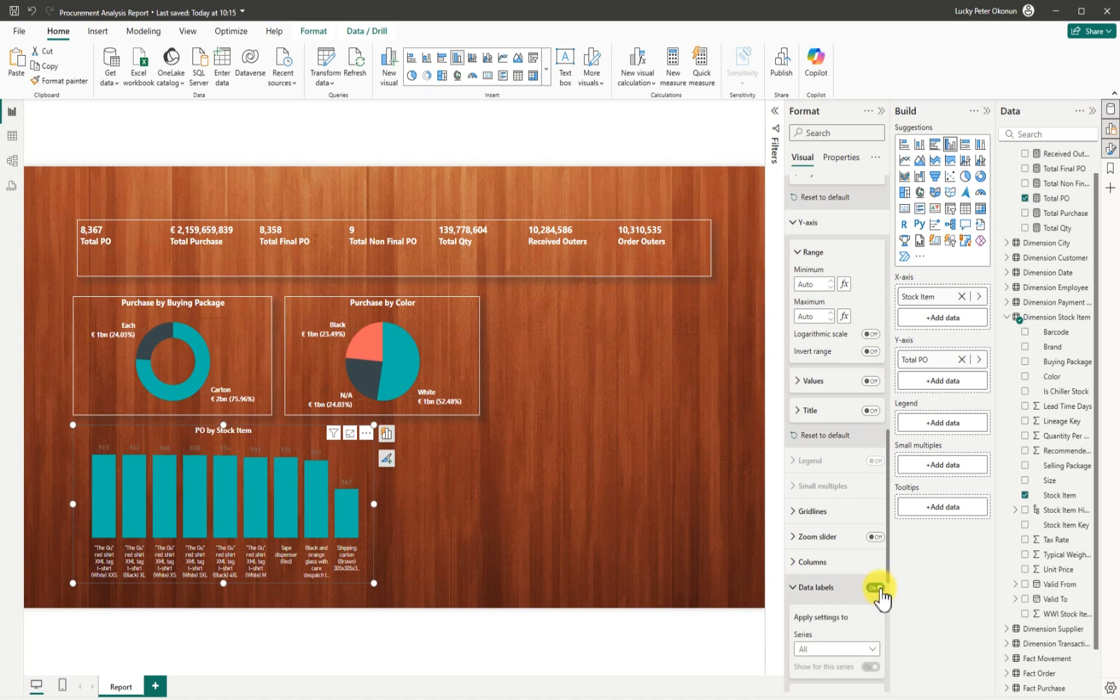
drag(889, 583, 889, 666)
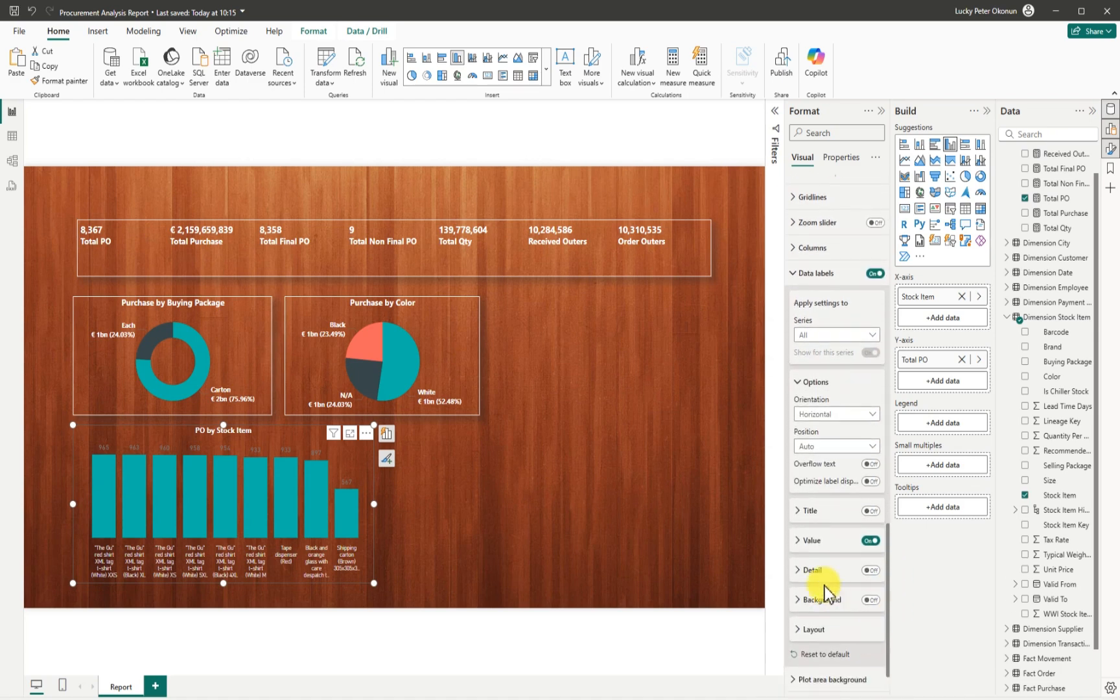
click(797, 540)
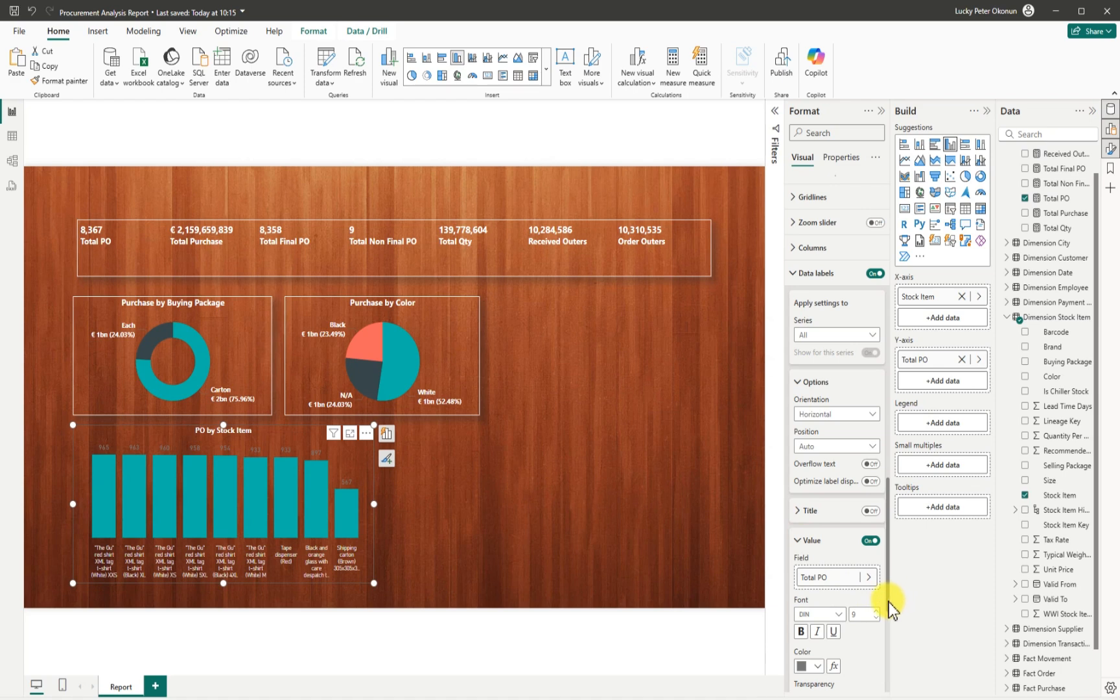
drag(889, 606, 887, 642)
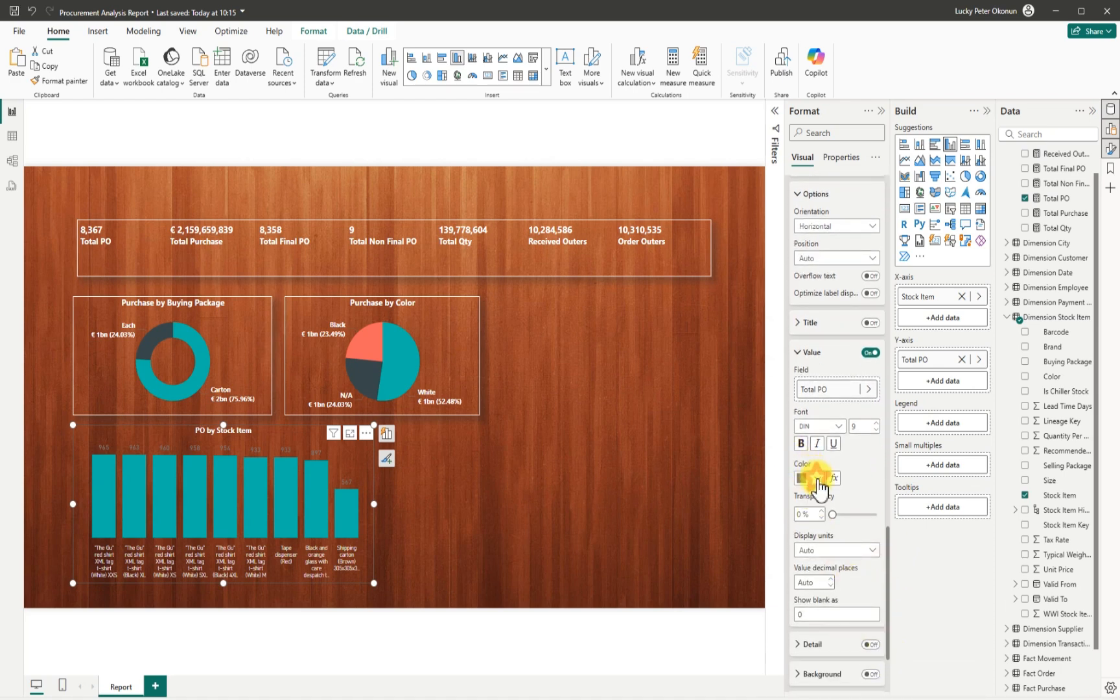
click(817, 486)
click(813, 526)
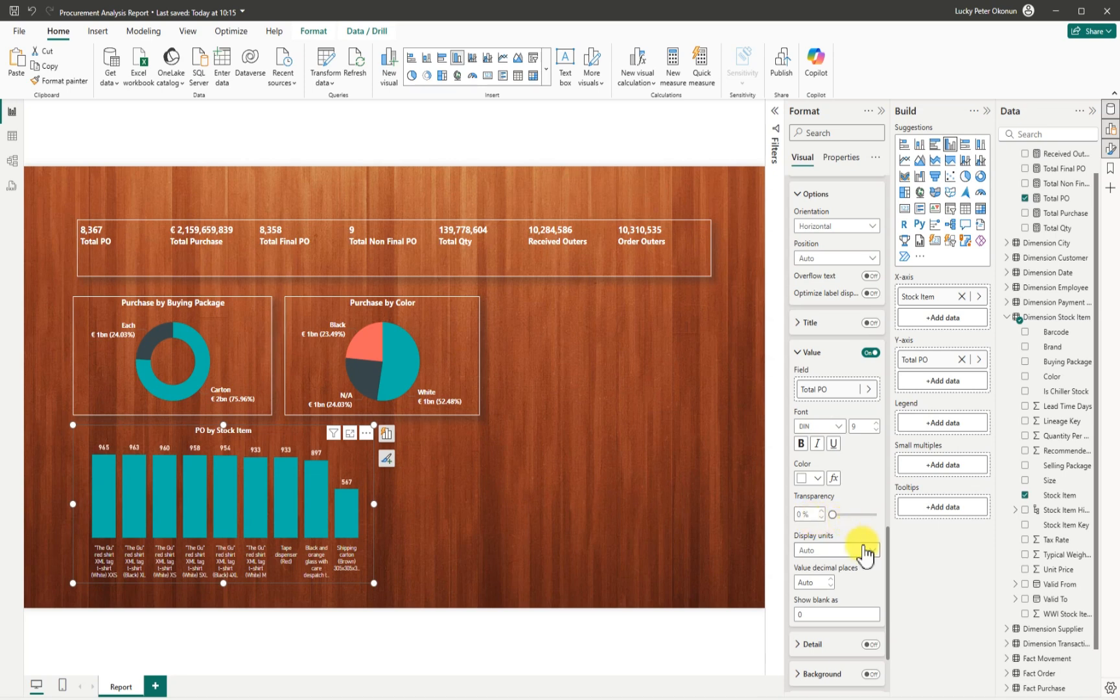
Set the value labels to Segoe UI and widen the chart slightly to 534 by 258.
scroll(887, 583, down, 2)
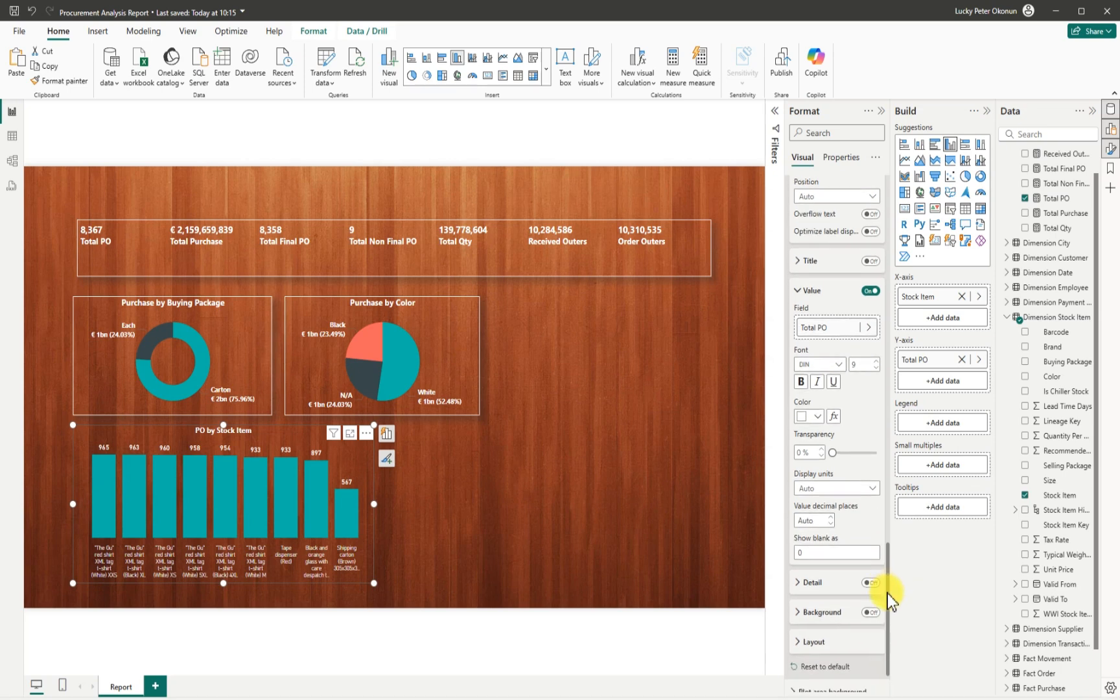
click(840, 364)
scroll(872, 464, down, 3)
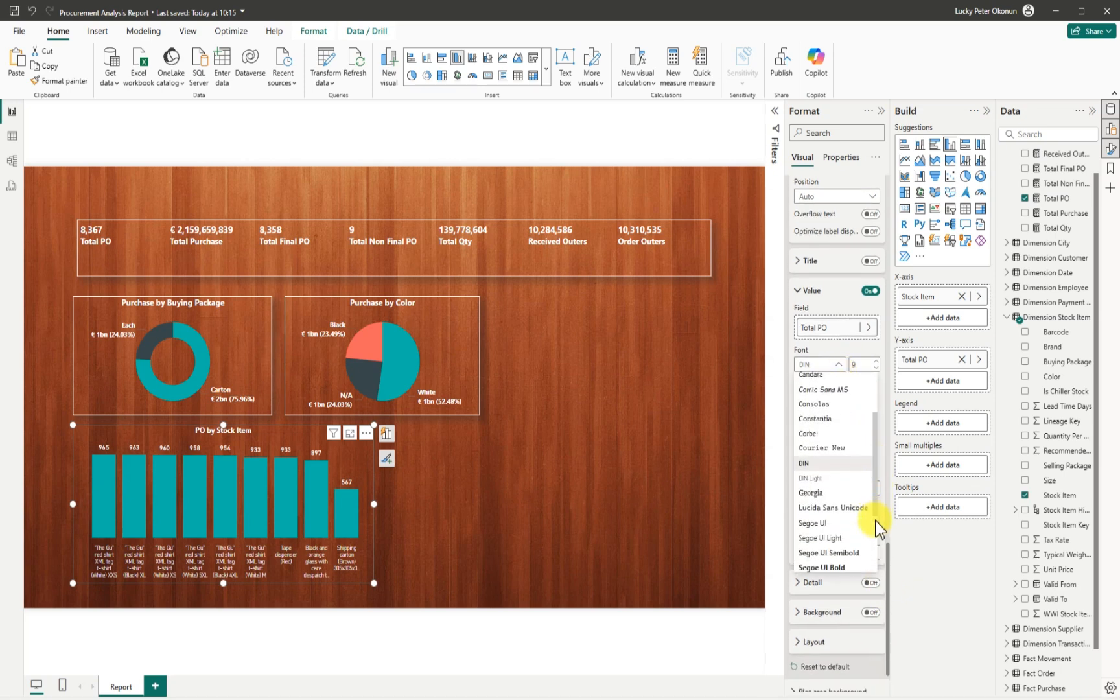
scroll(876, 528, down, 2)
click(833, 498)
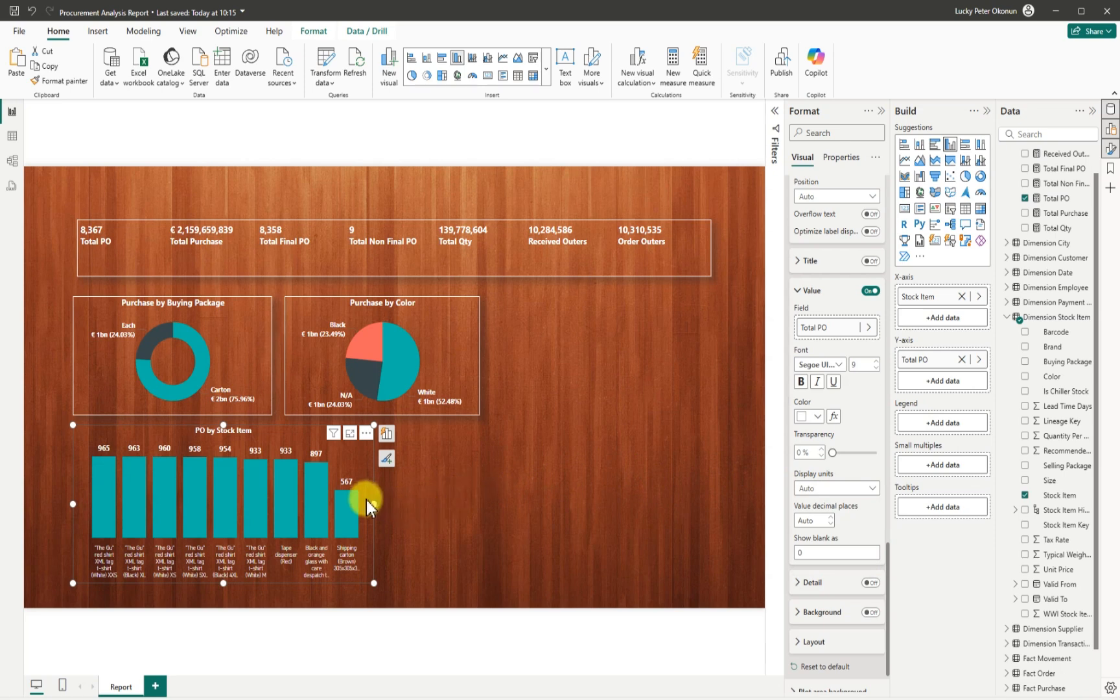
drag(378, 508, 384, 506)
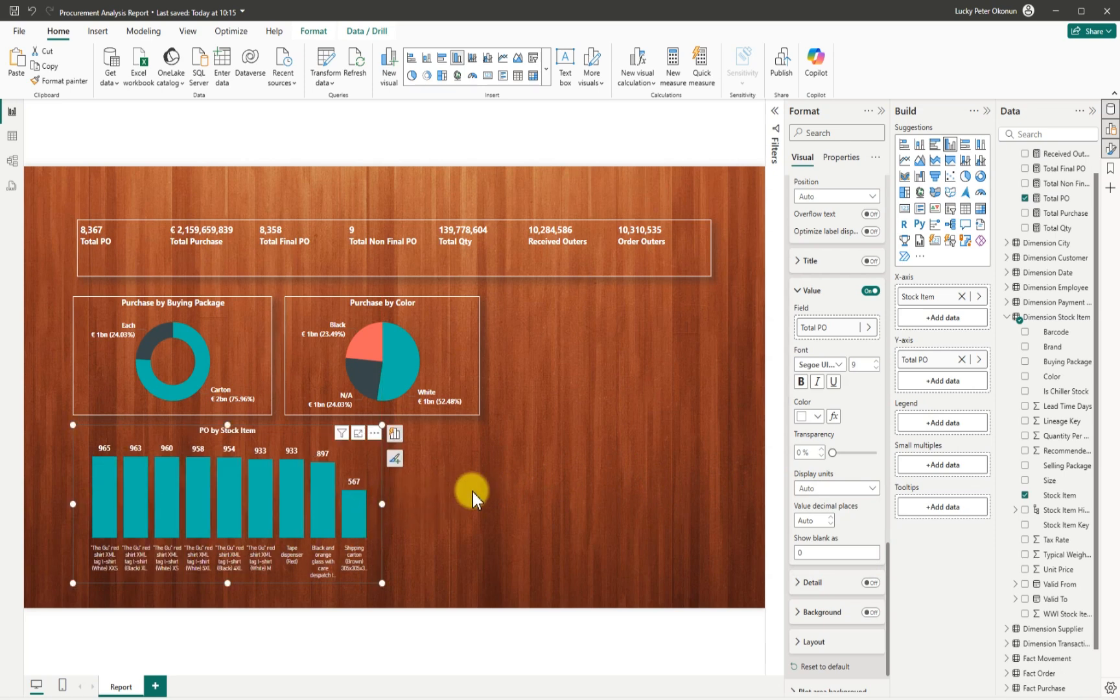
click(508, 482)
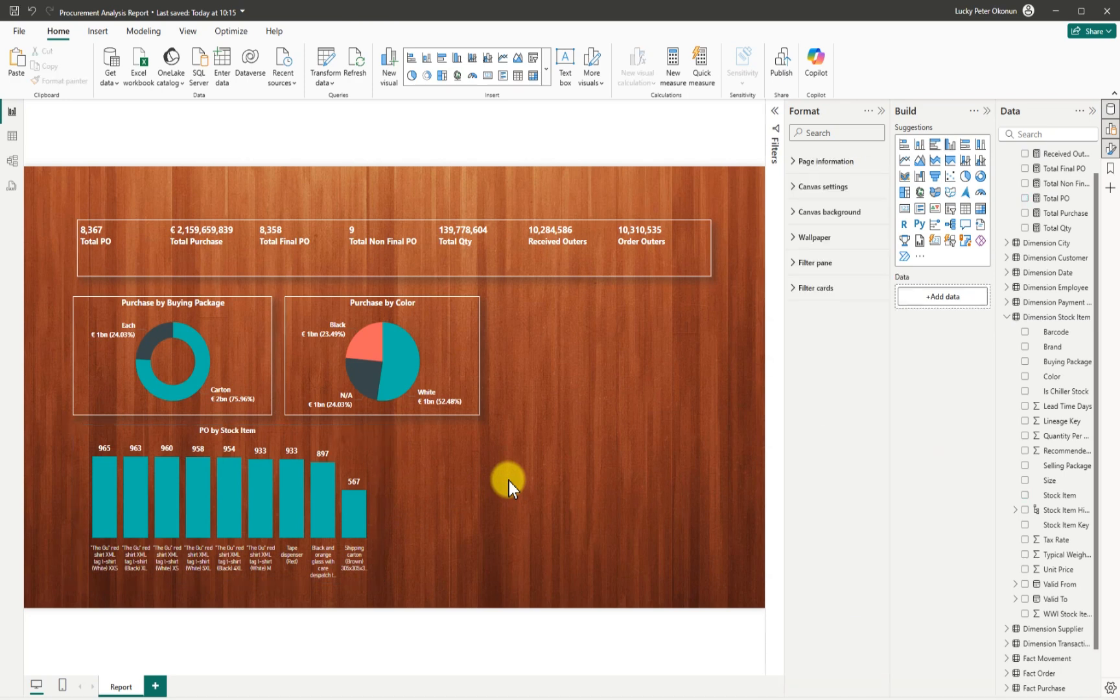
click(318, 450)
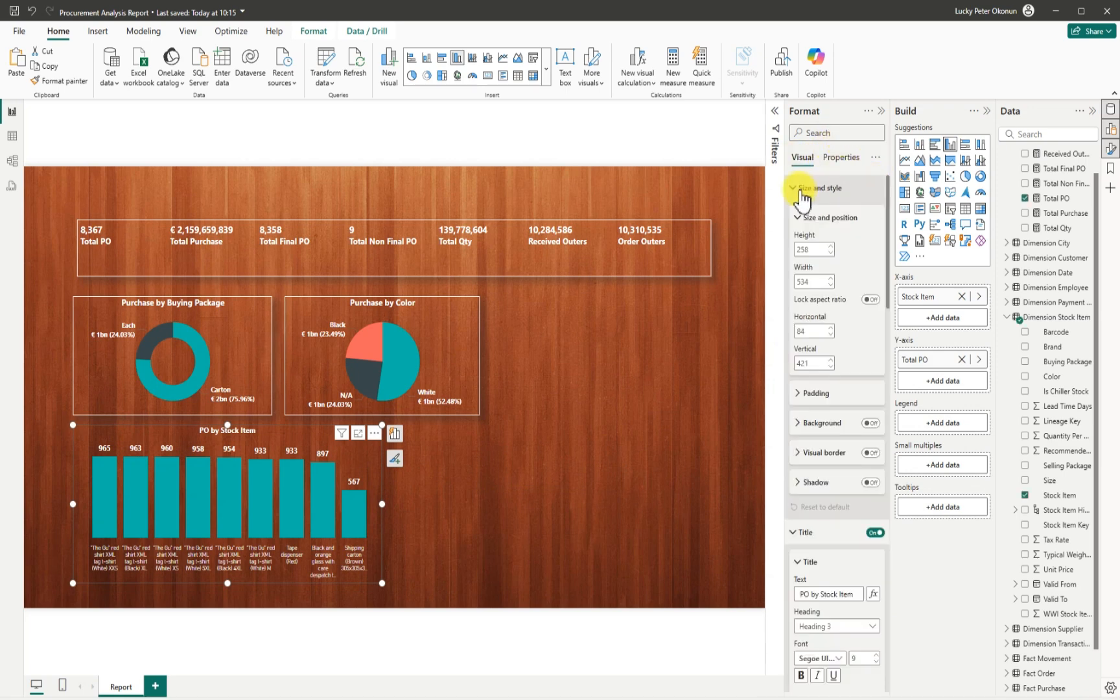
Add a shadow and a white border to the chart, then save the report.
click(870, 482)
click(870, 451)
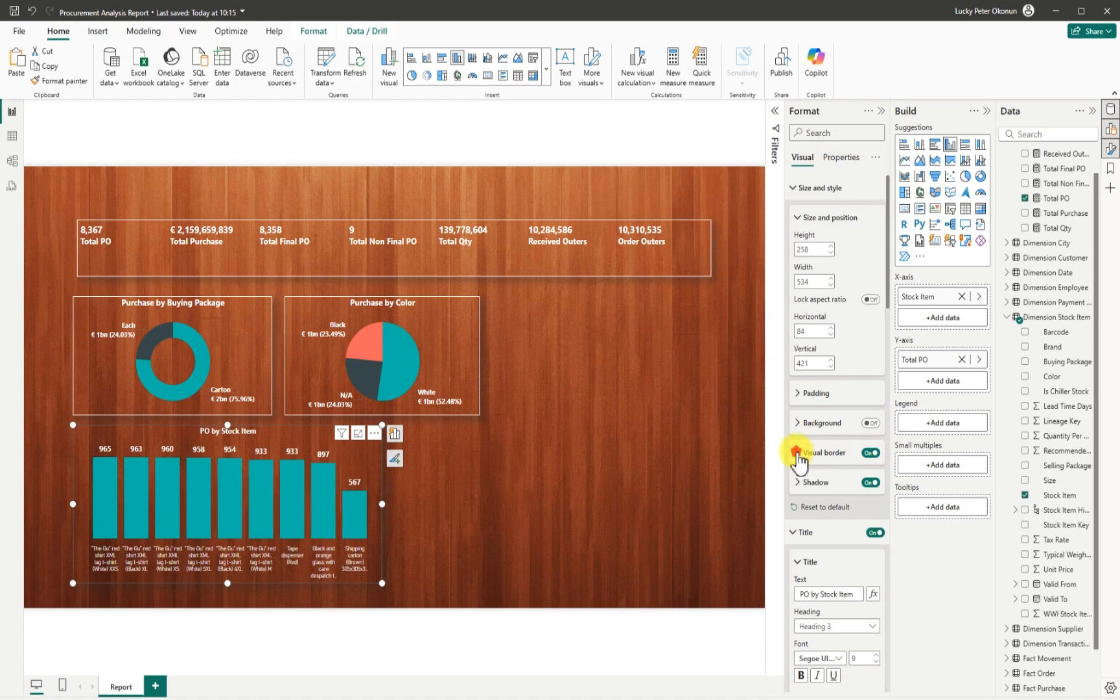
click(799, 455)
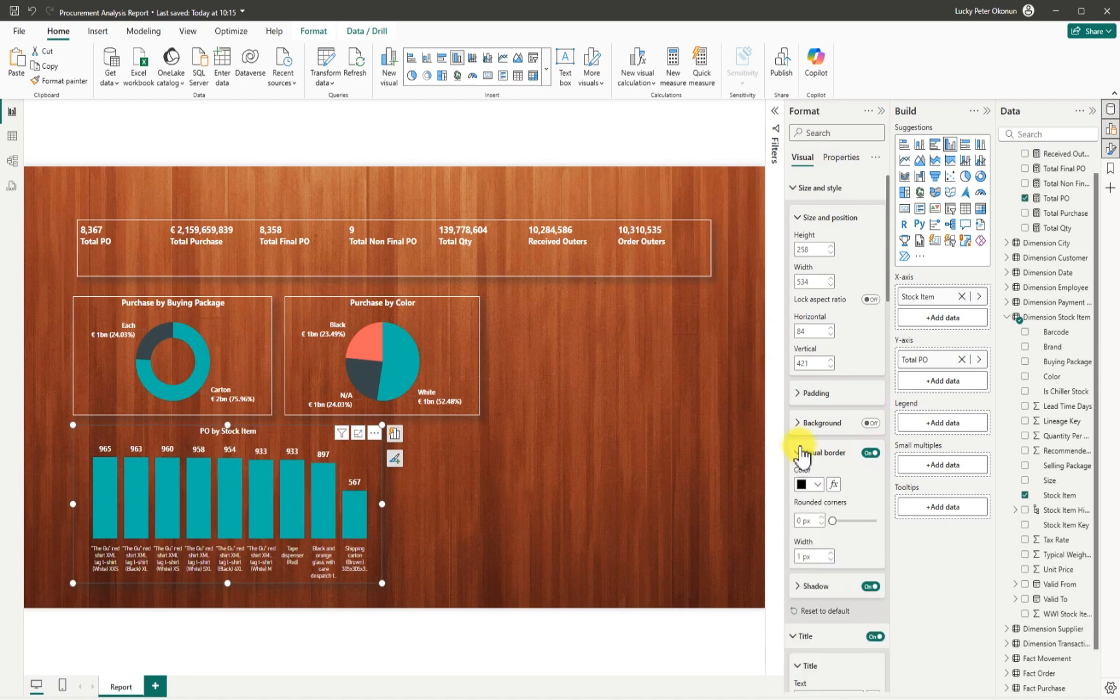
click(806, 485)
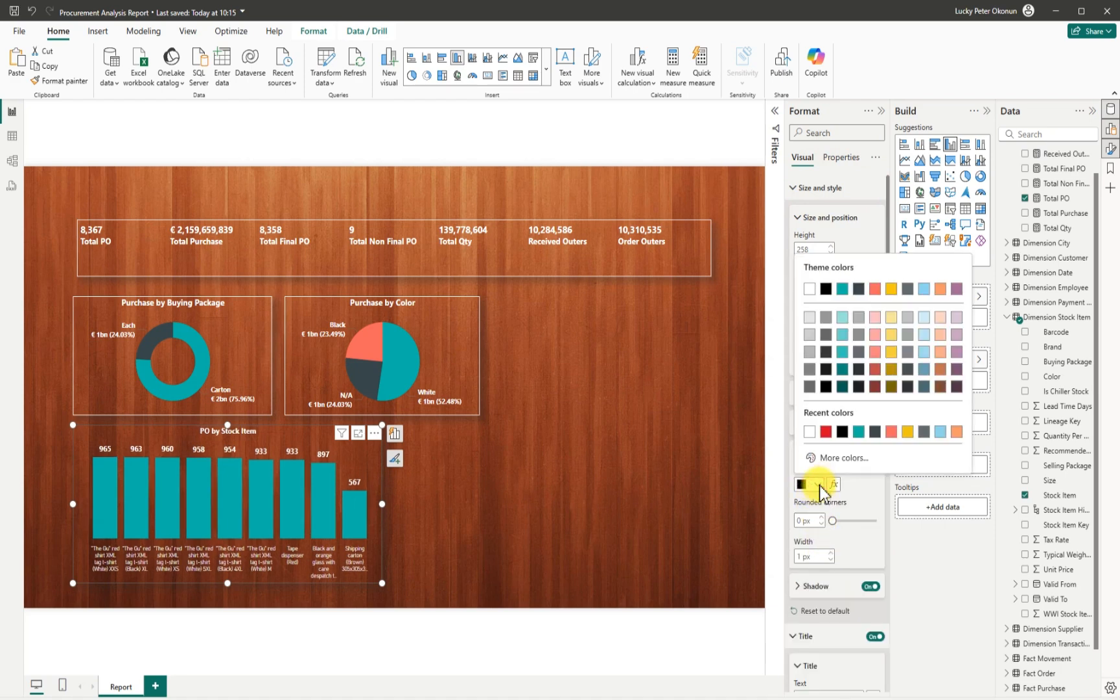
click(809, 288)
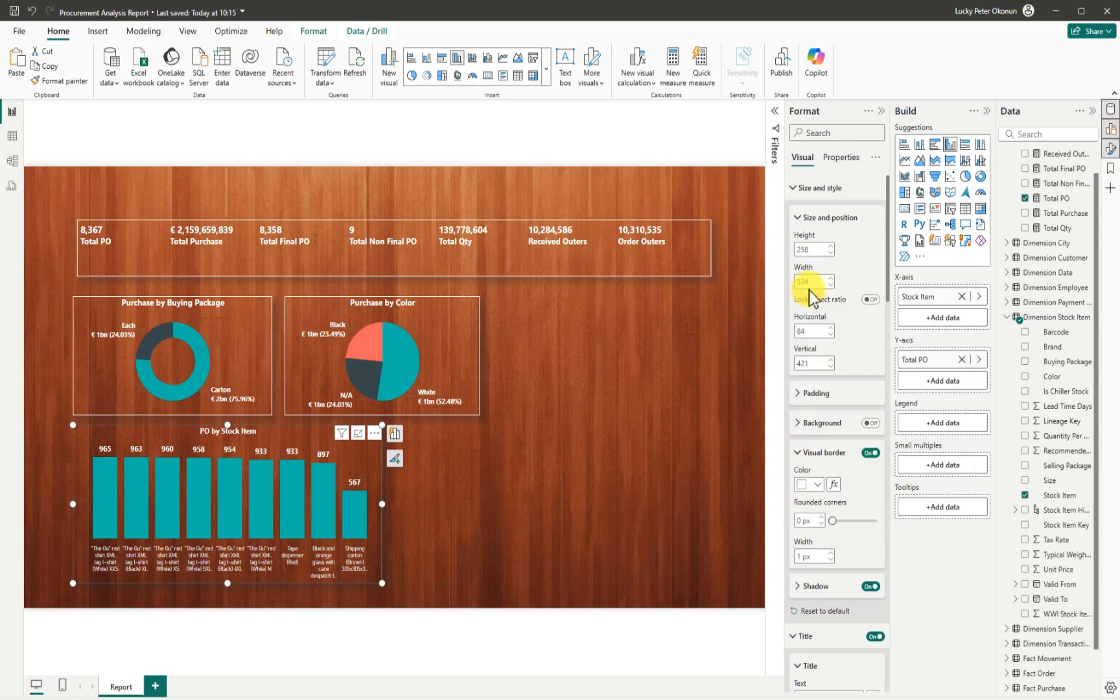
click(589, 462)
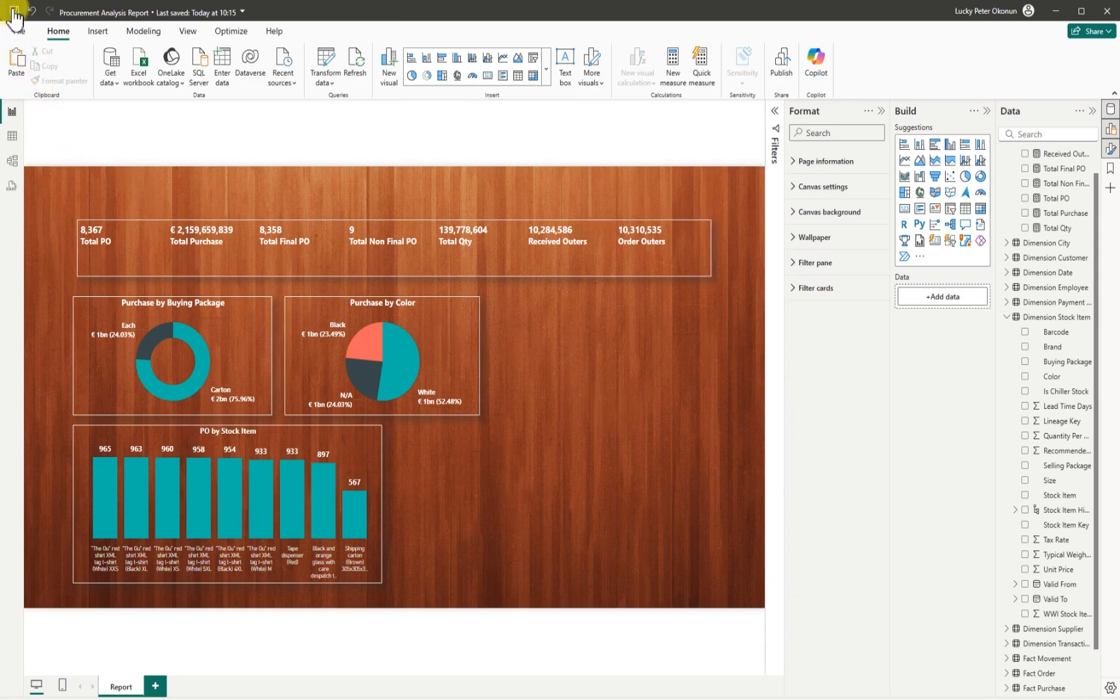
click(413, 271)
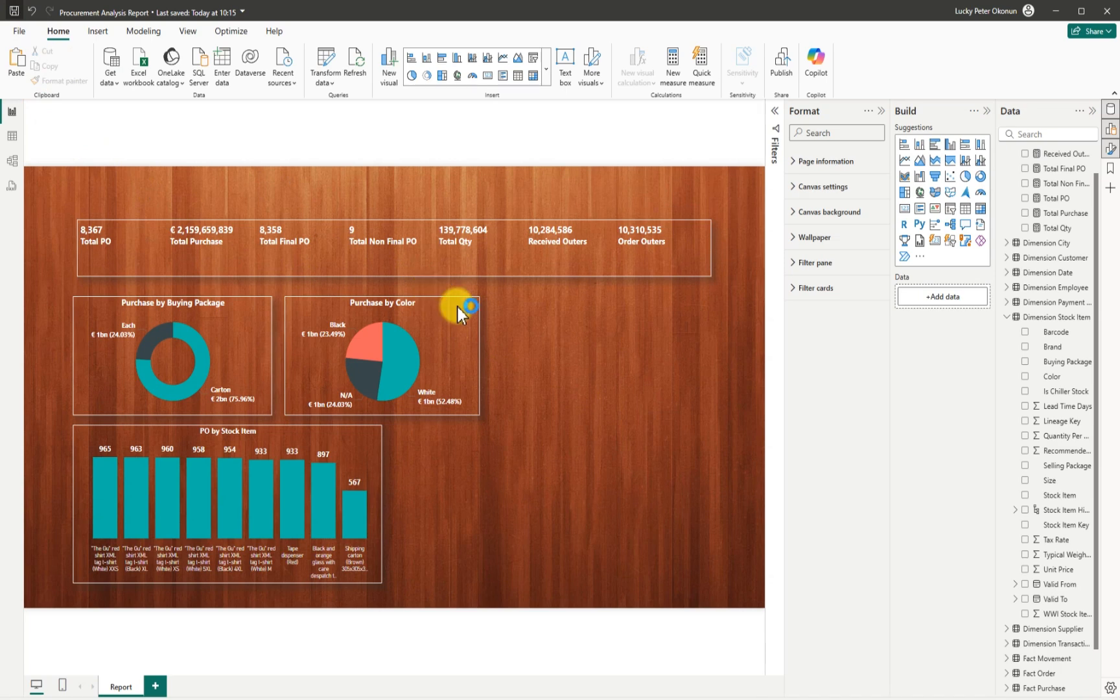
key(ctrl+s)
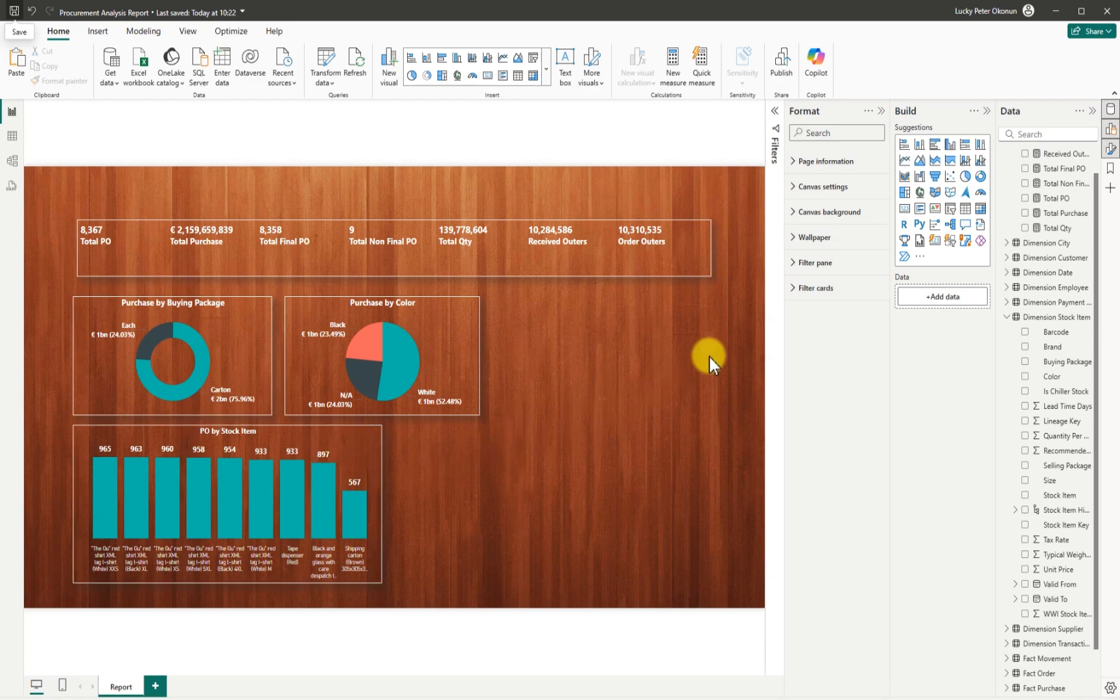
Try the chart as narrower clustered bars, then remove the PO by Stock Item chart.
click(934, 148)
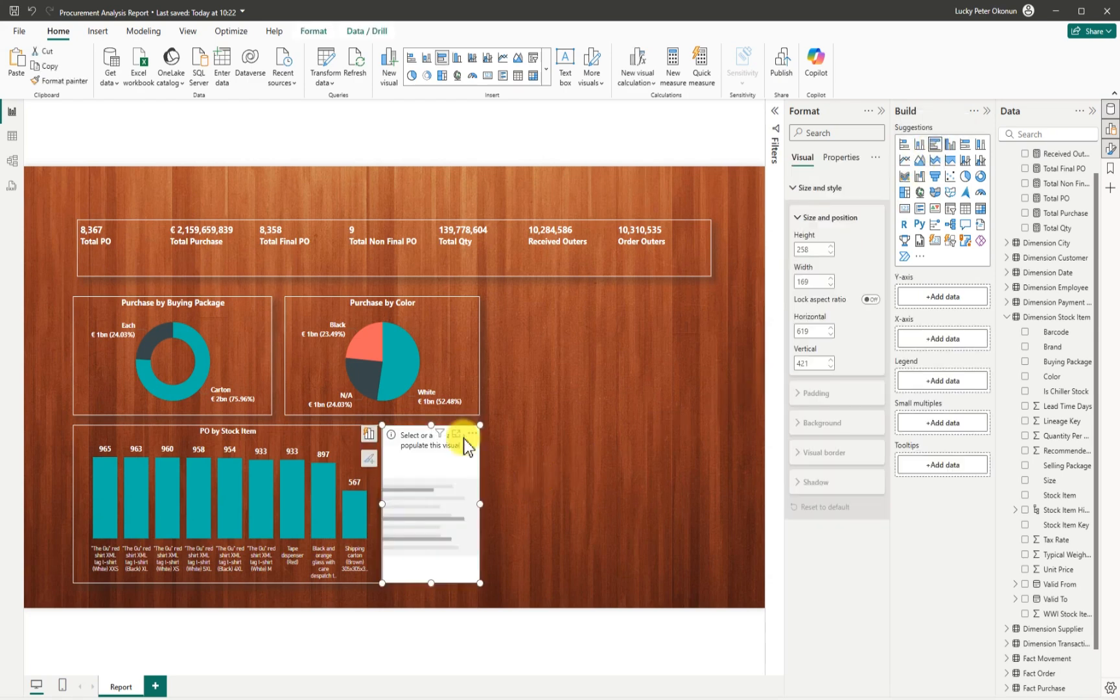
click(473, 434)
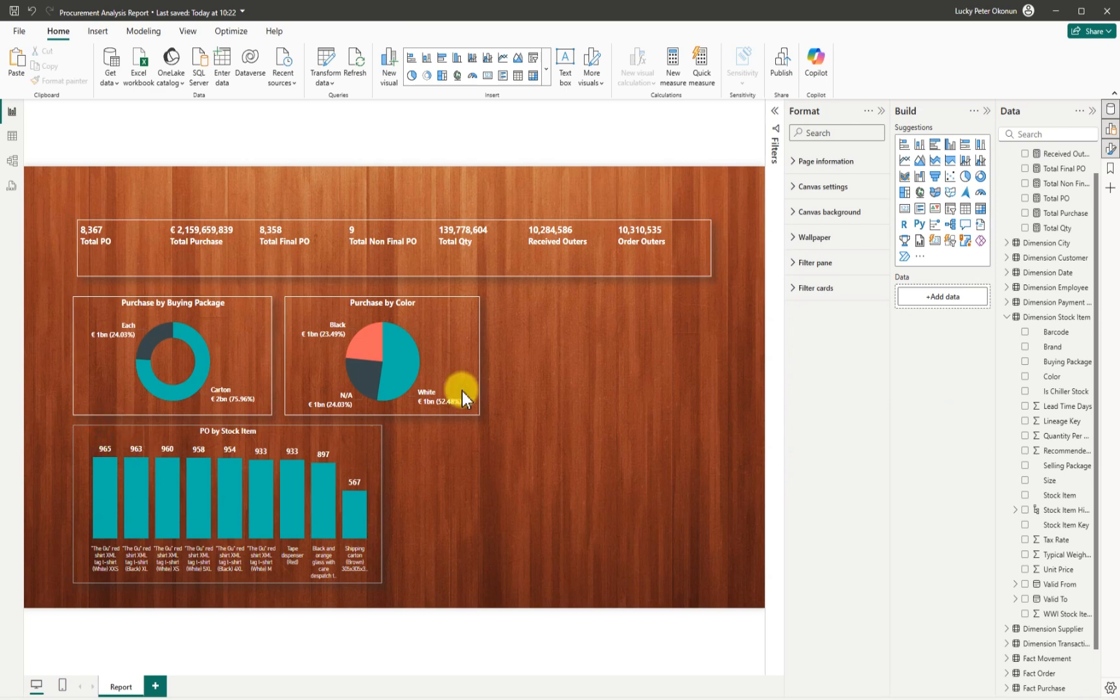
click(934, 143)
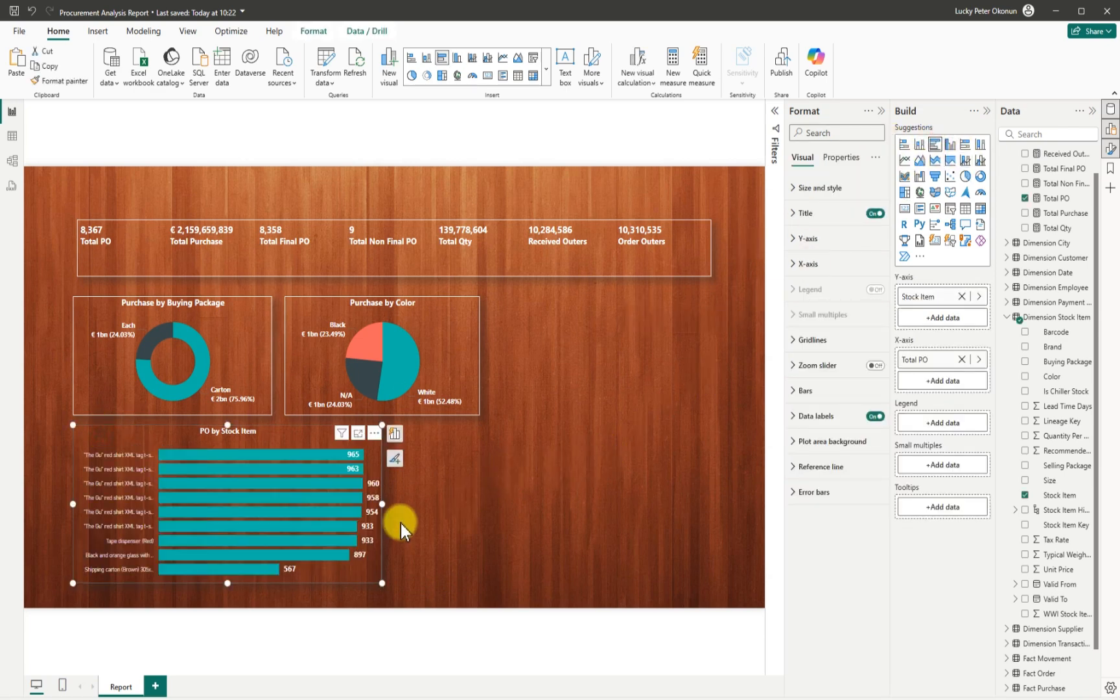
drag(225, 590, 225, 594)
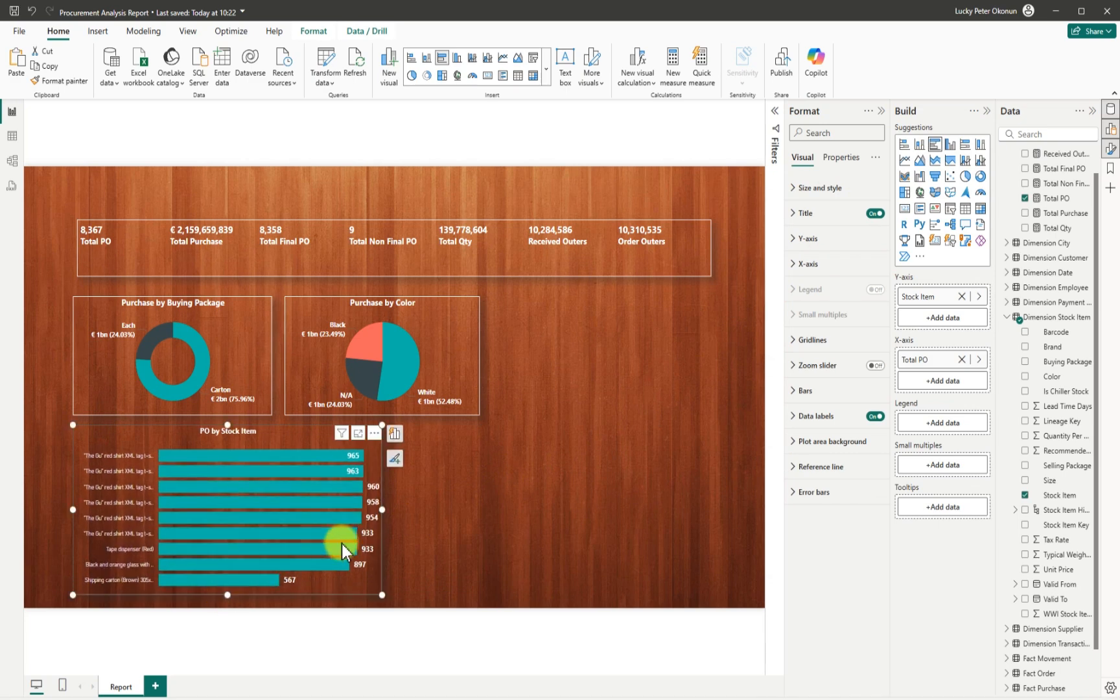
drag(382, 510, 275, 506)
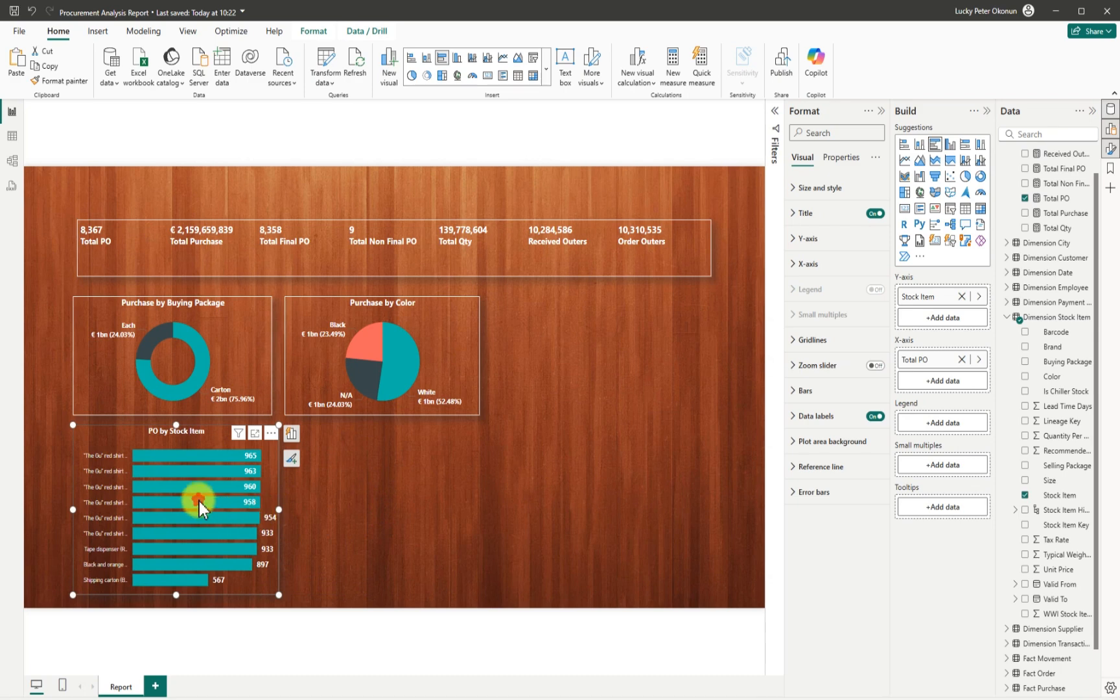
mouse_move(198, 502)
mouse_down()
mouse_move(189, 508)
mouse_move(236, 500)
mouse_move(203, 498)
mouse_up()
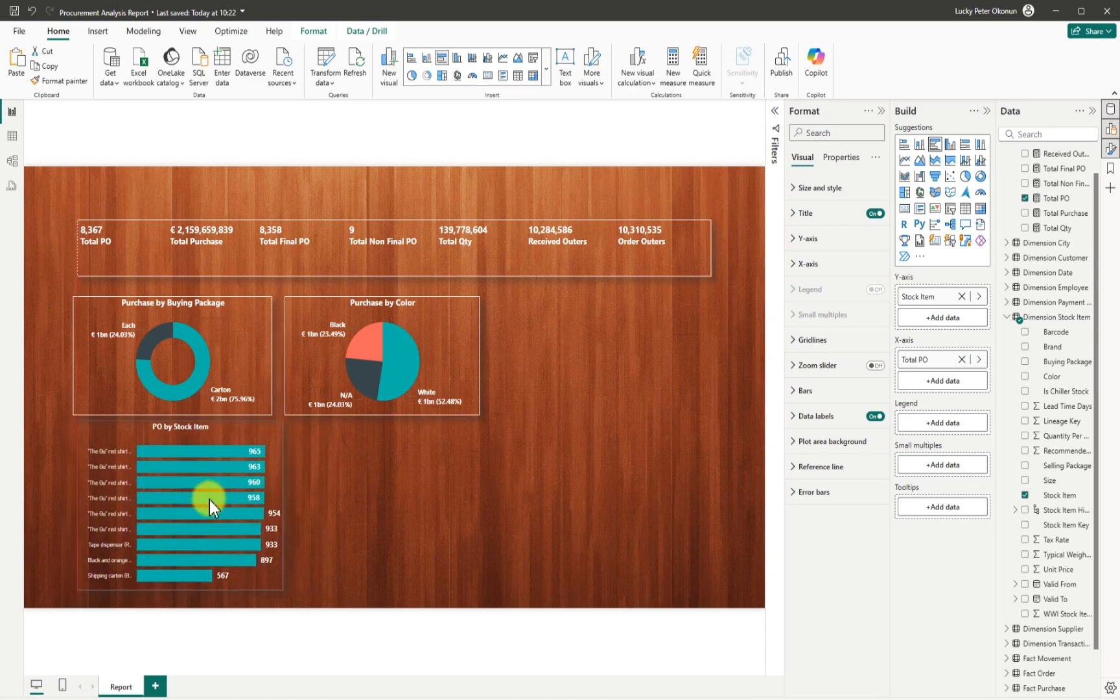
click(276, 429)
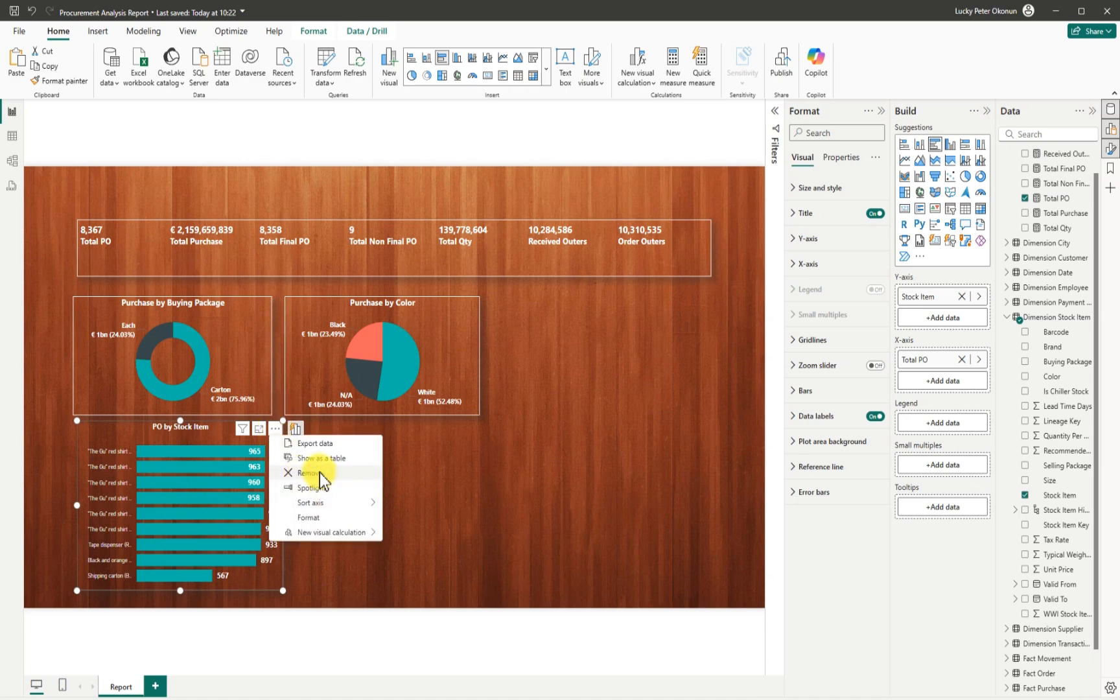
click(322, 476)
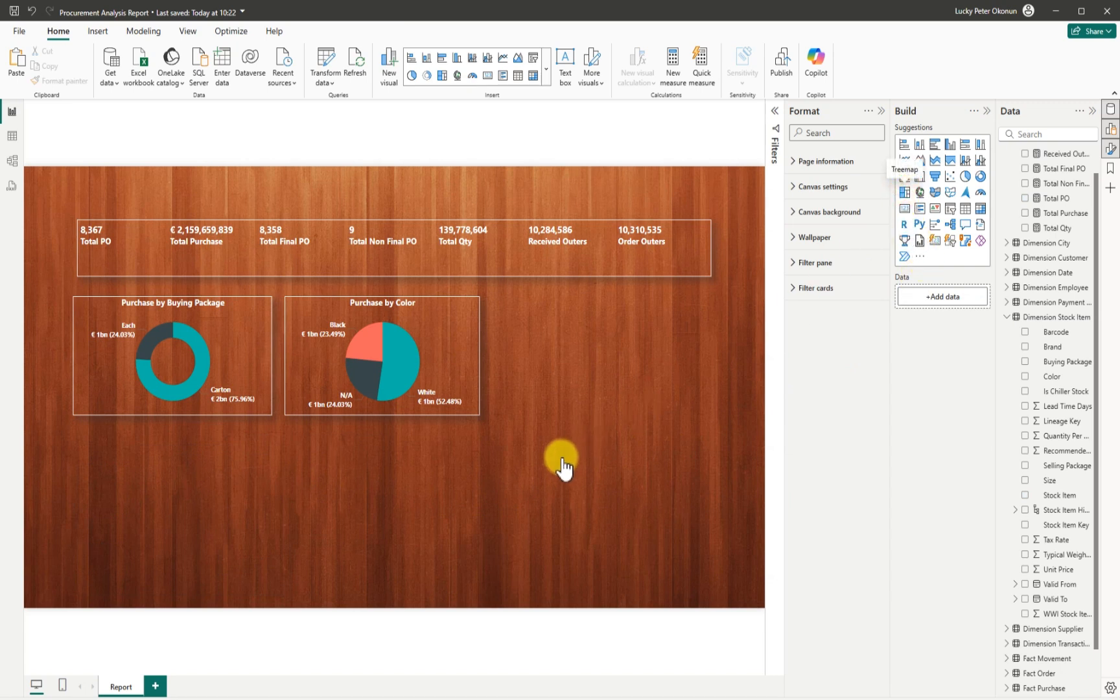
Size the new treemap beneath the donut and add Total Purchase as its values.
drag(173, 561, 166, 604)
drag(169, 540, 168, 530)
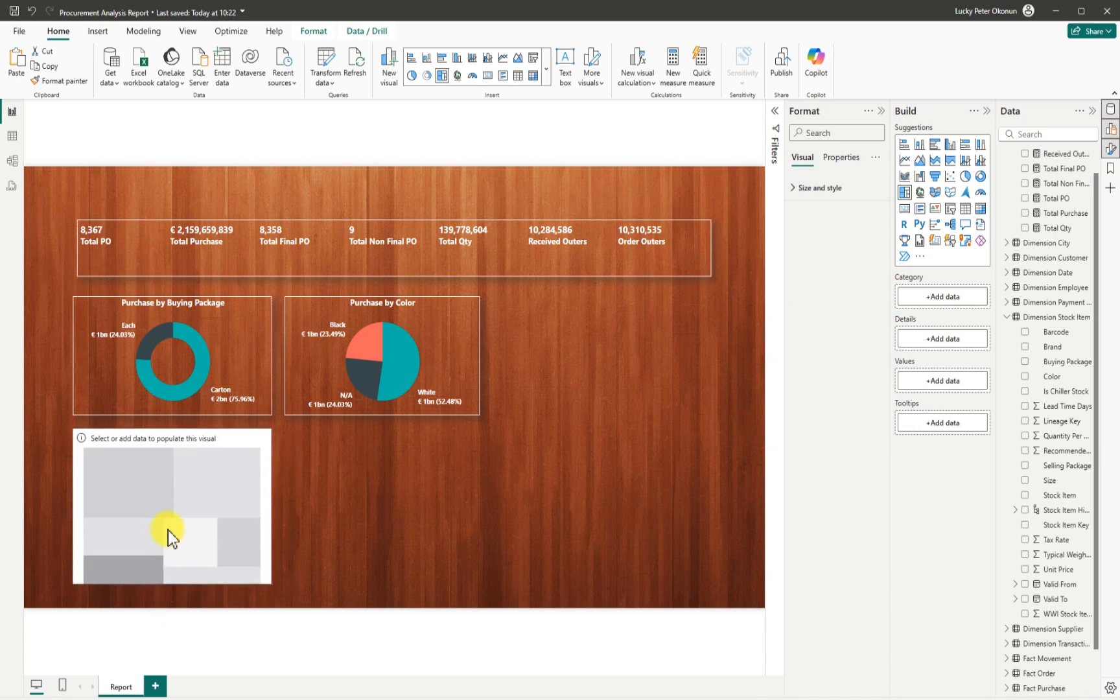
drag(271, 506, 272, 508)
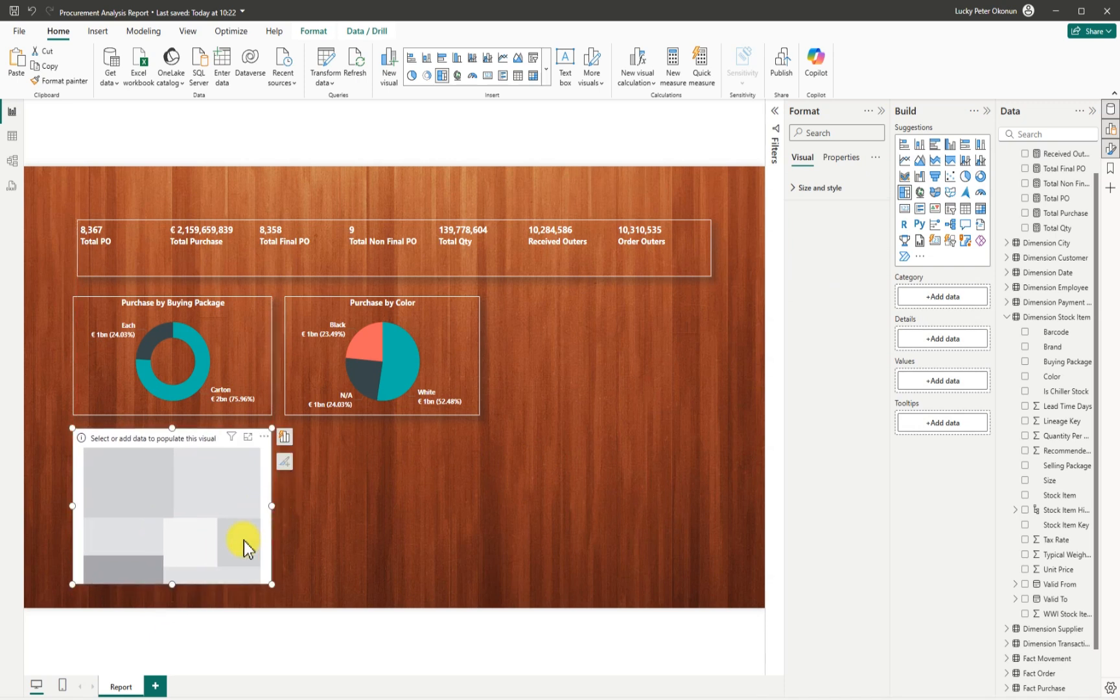
drag(171, 585, 167, 596)
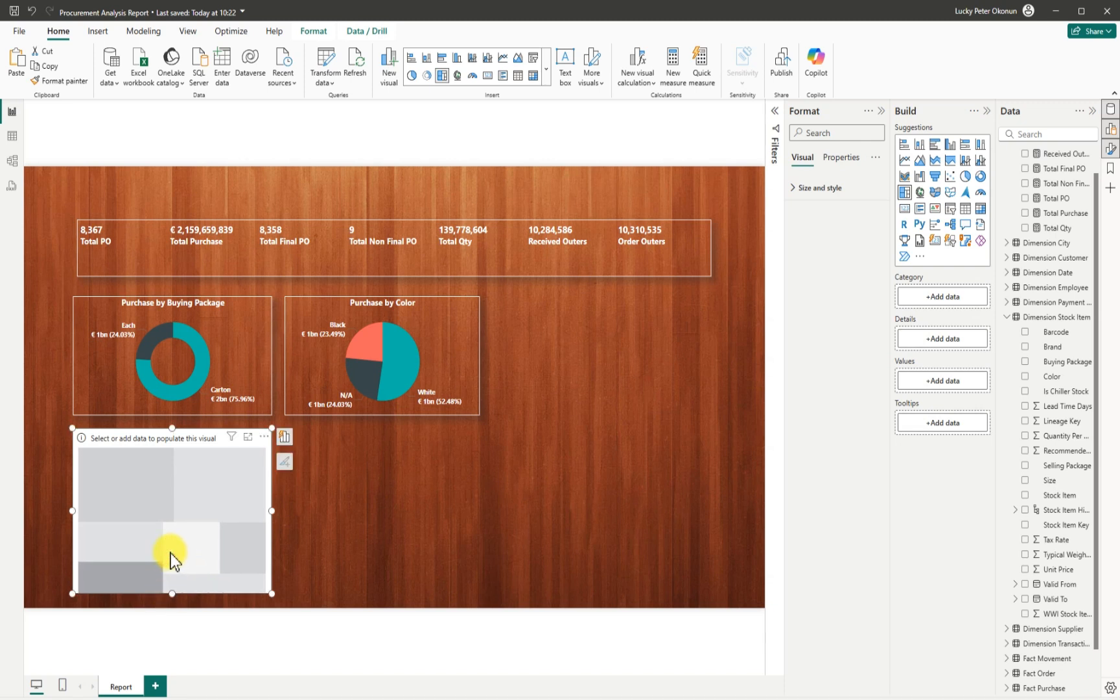
click(1025, 214)
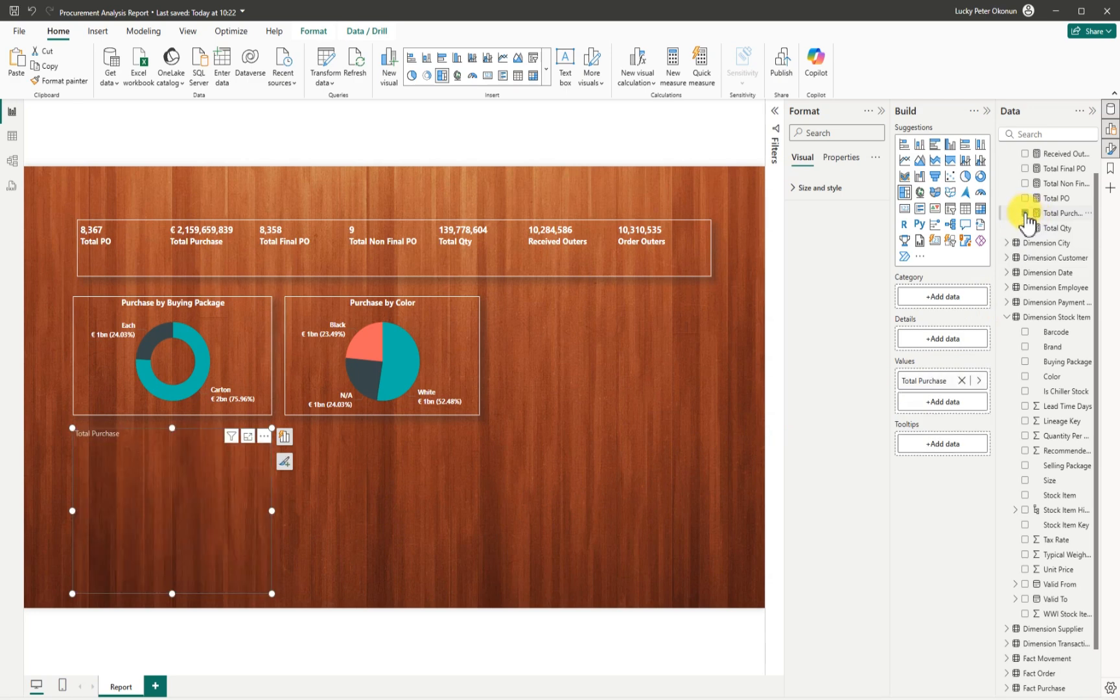
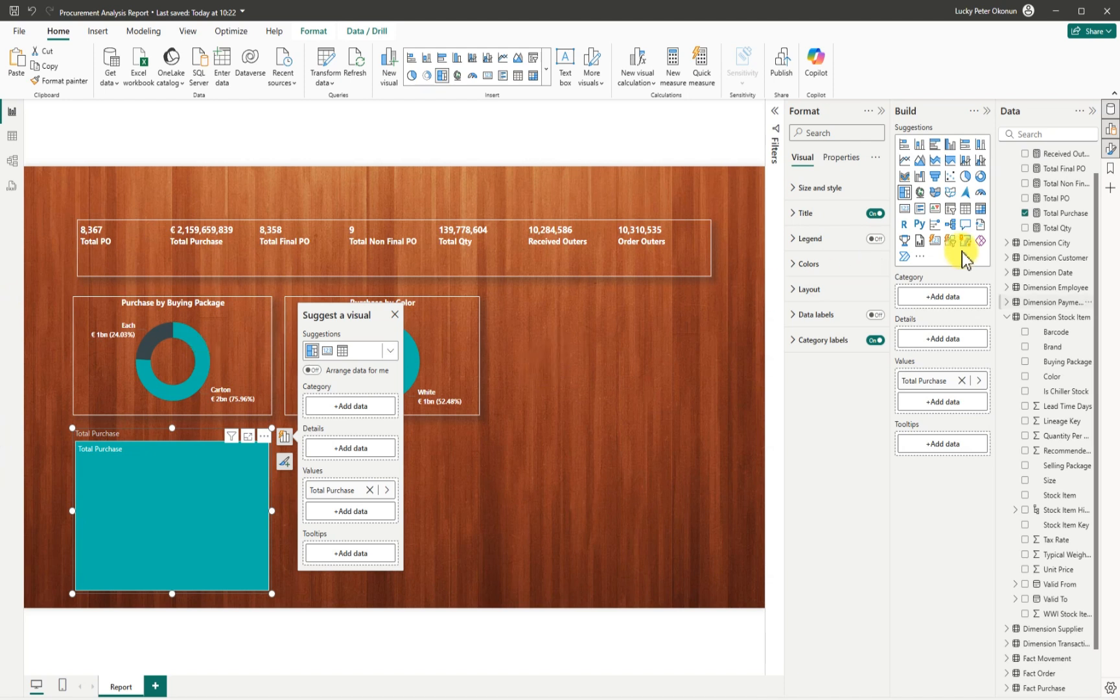
Break the treemap's Total Purchase down by the Date Hierarchy's Month level and widen it slightly.
click(1008, 317)
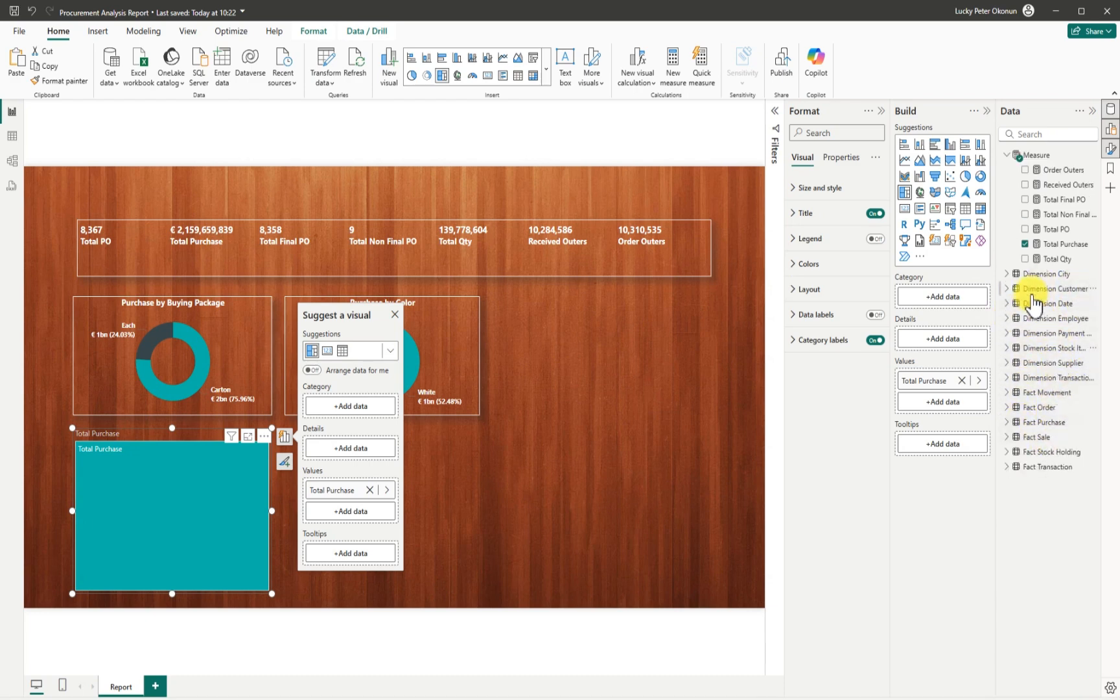
click(1007, 304)
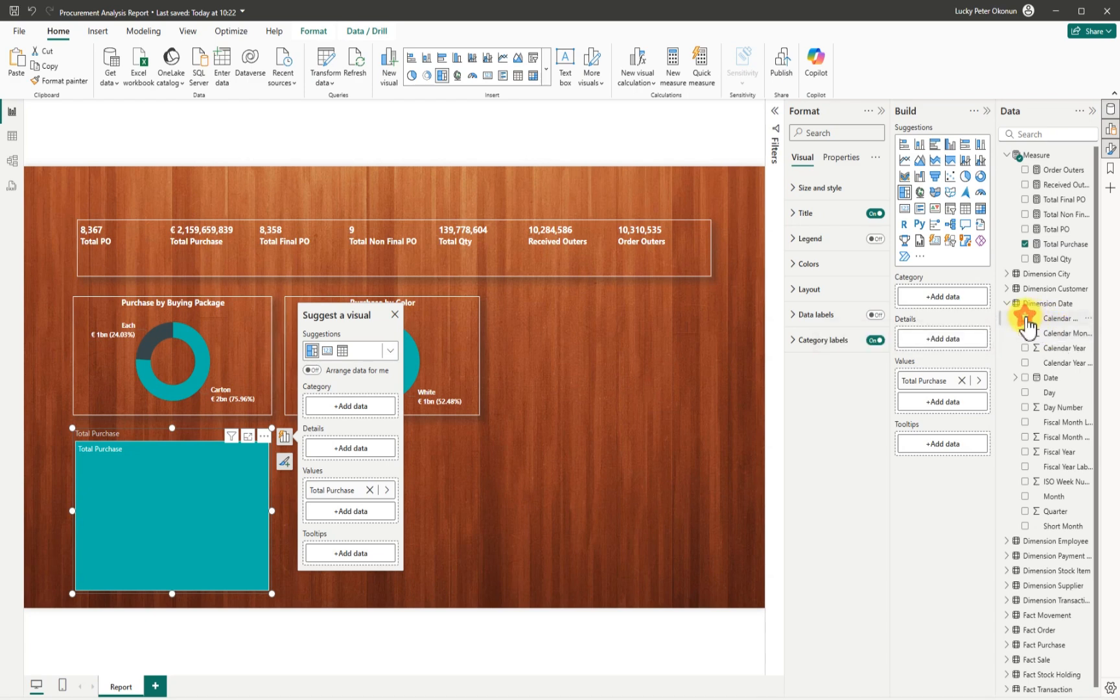
click(1024, 317)
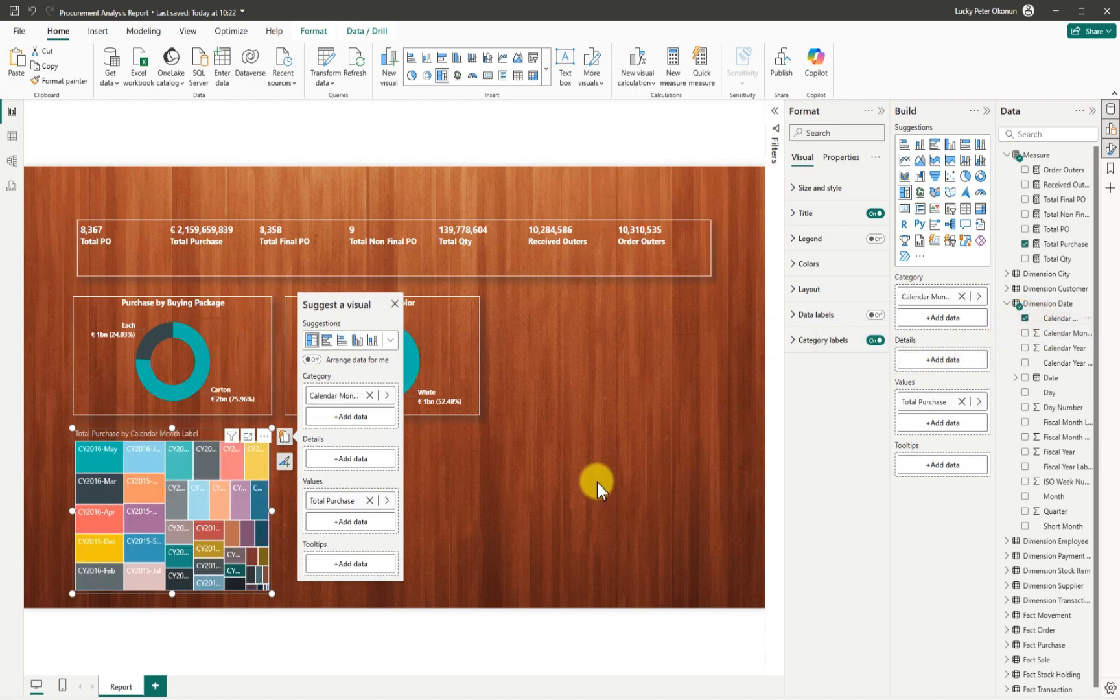
click(1025, 318)
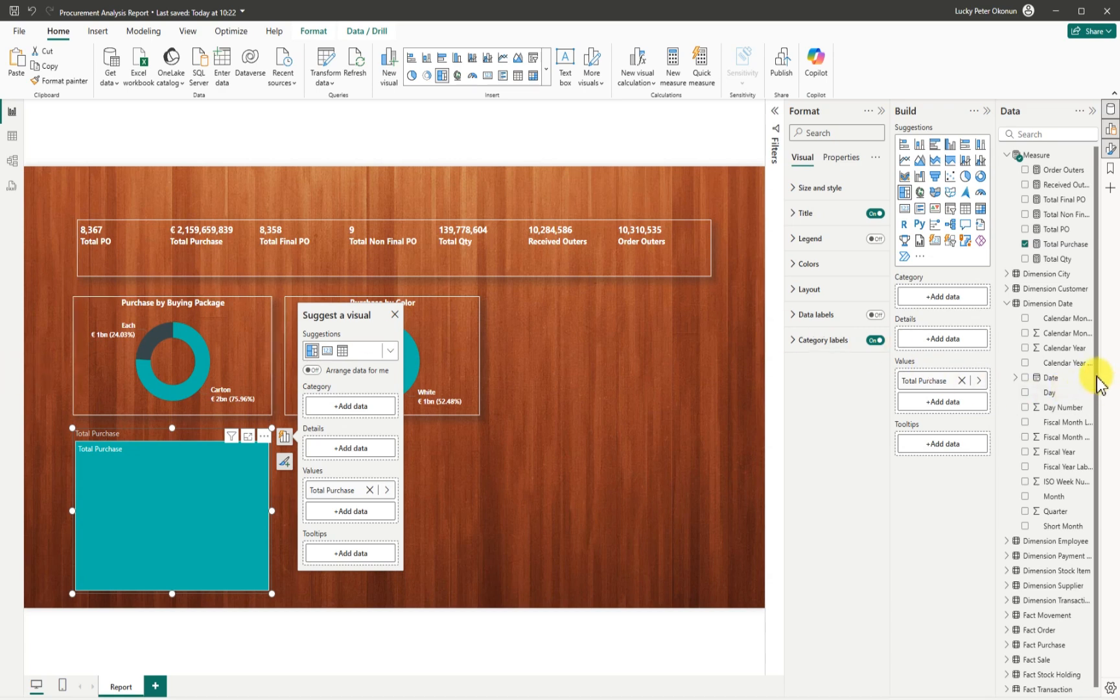
click(1016, 377)
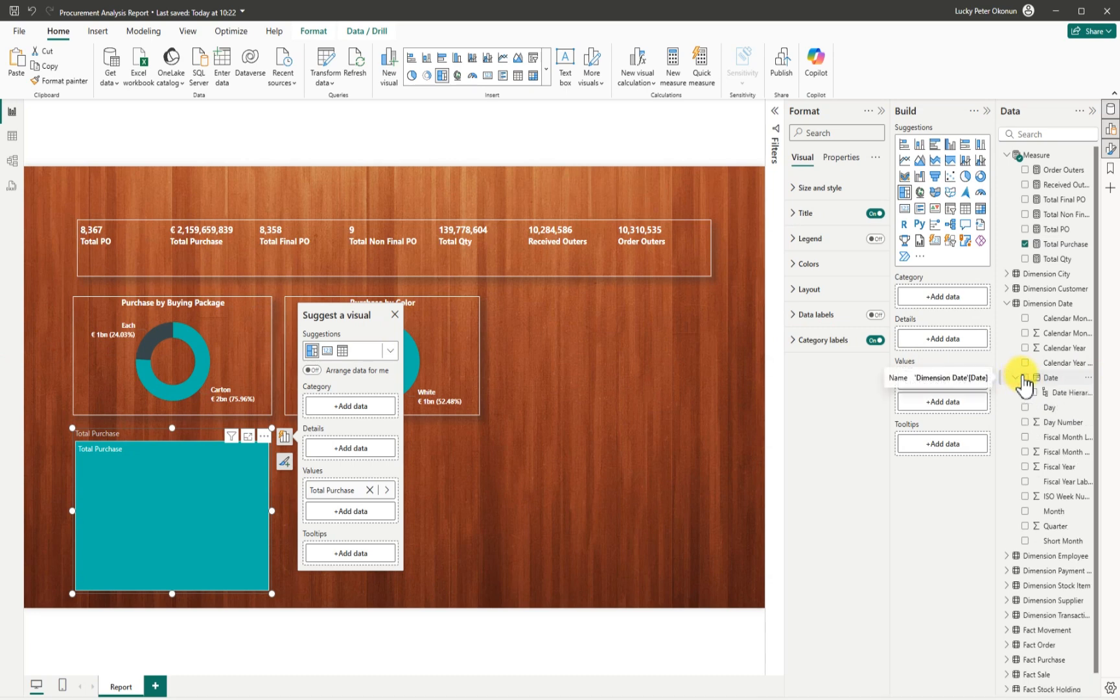
click(1025, 392)
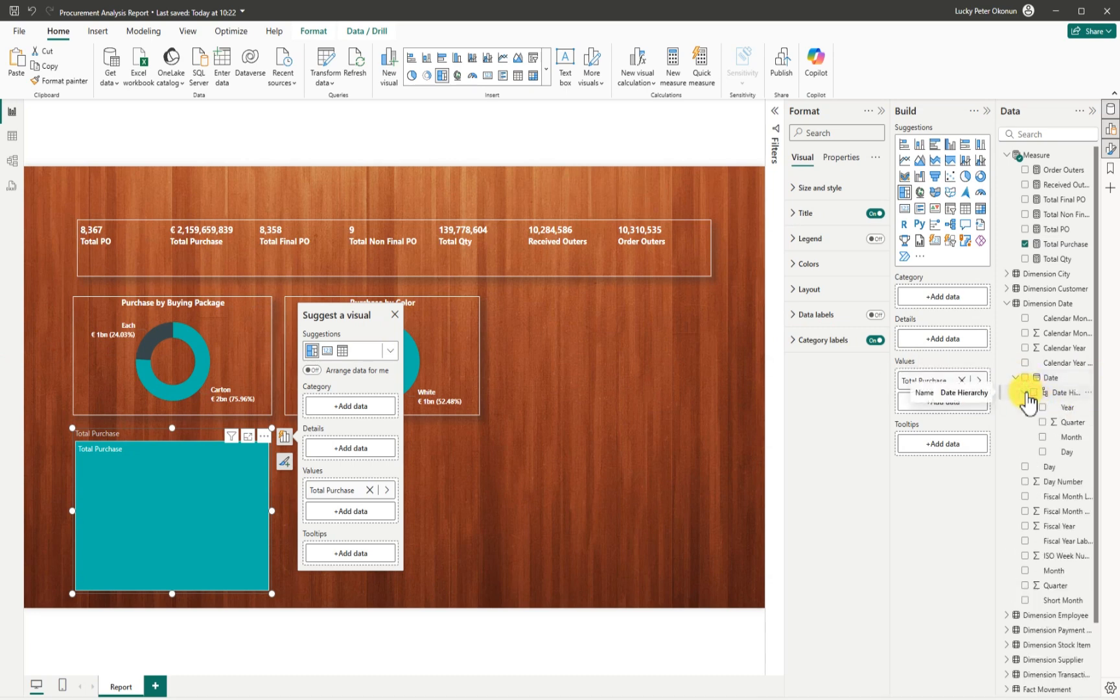
click(1046, 437)
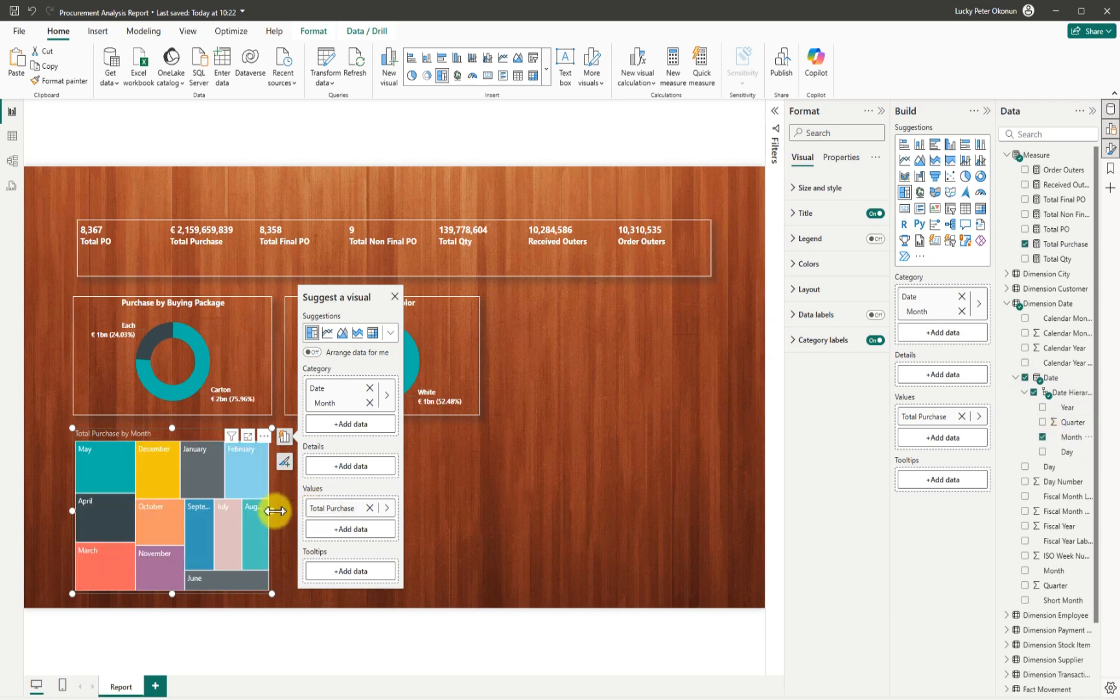
drag(277, 510, 281, 510)
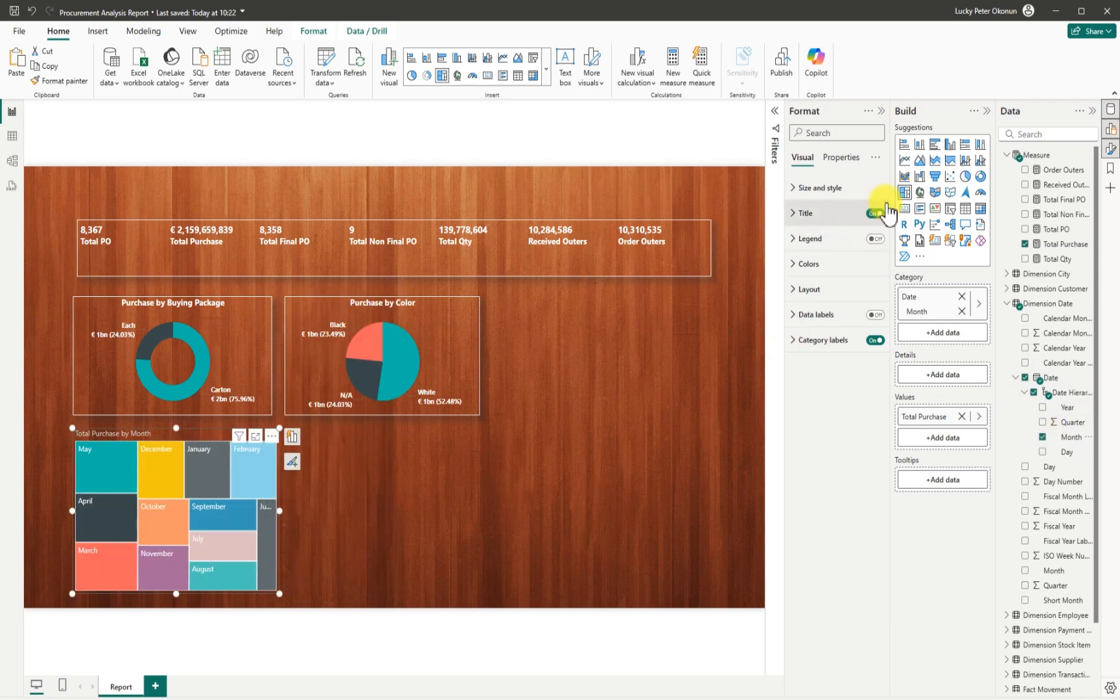
Convert the treemap to a clustered column chart, then resize it and shift it up and left.
click(950, 144)
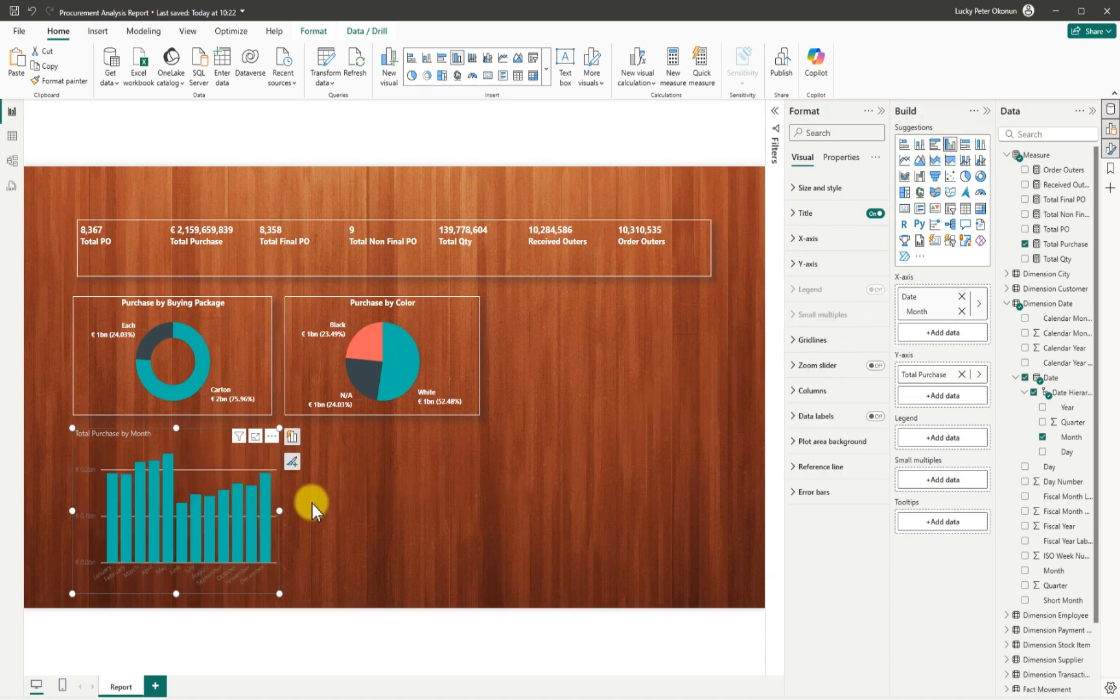
drag(278, 513, 370, 507)
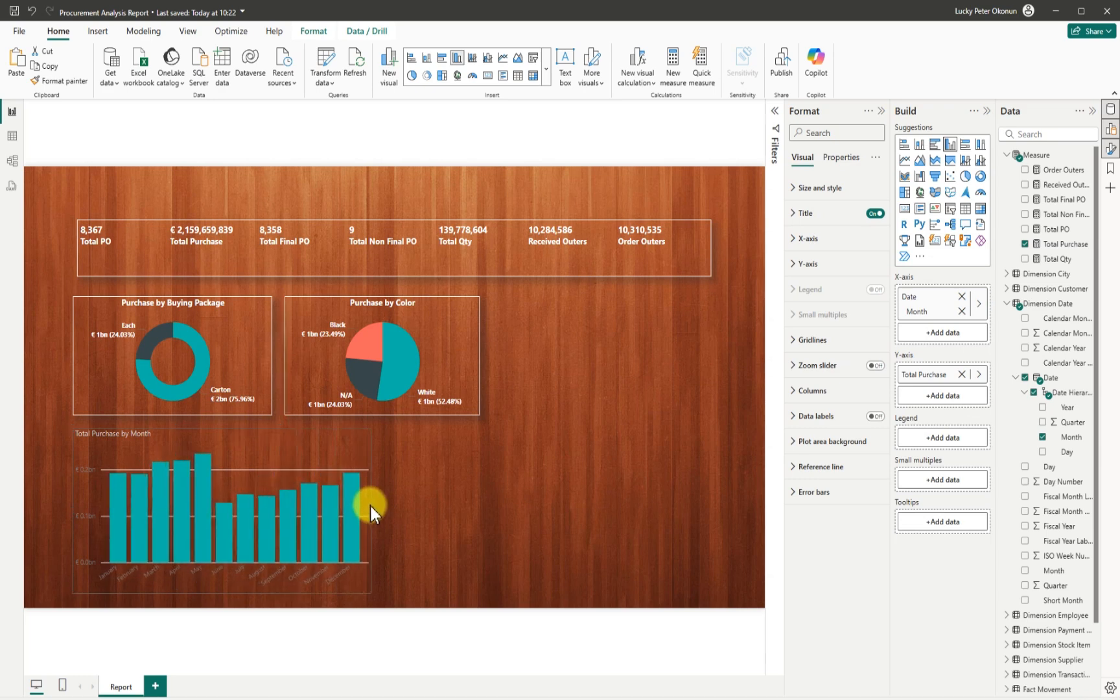
click(239, 439)
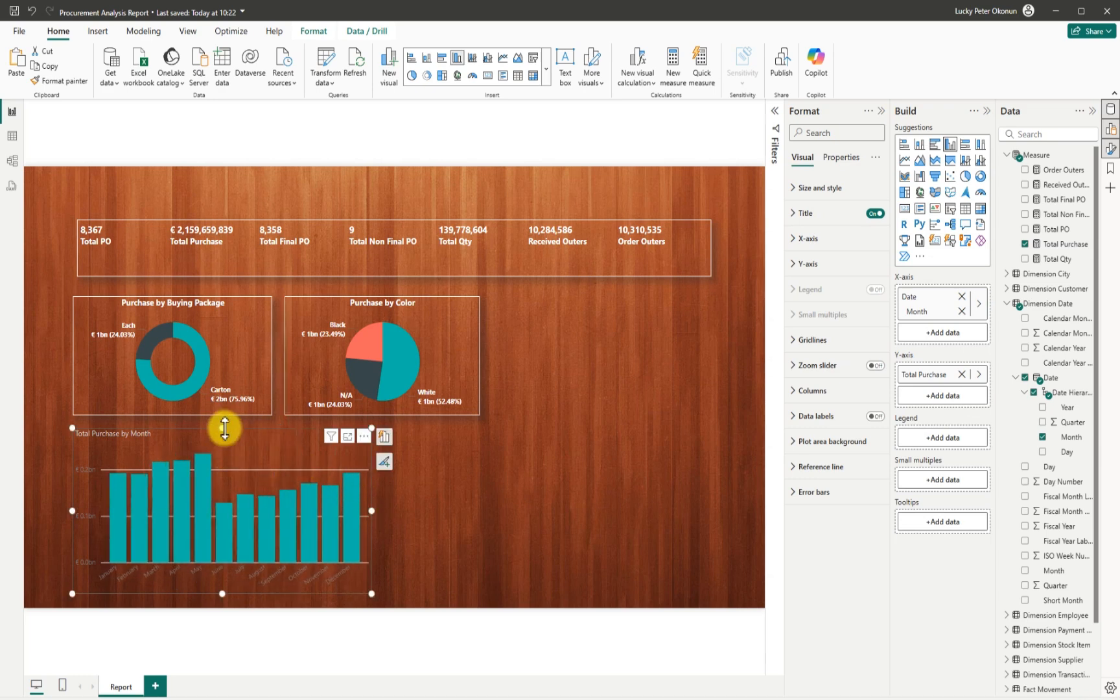
drag(224, 428, 222, 445)
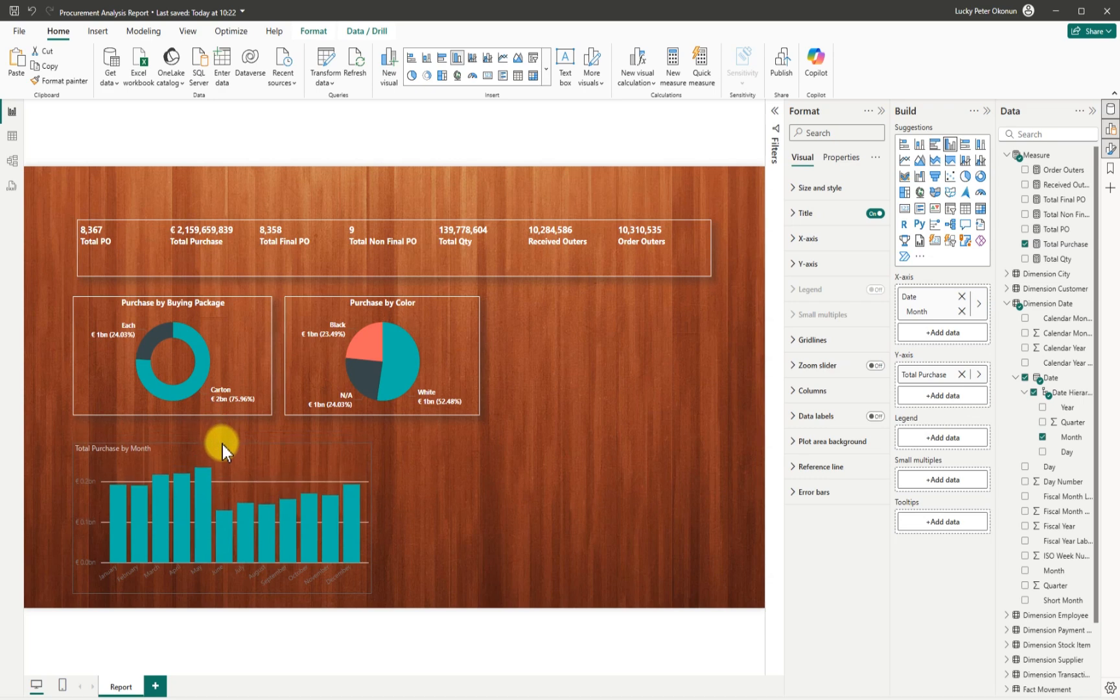
drag(221, 592, 228, 577)
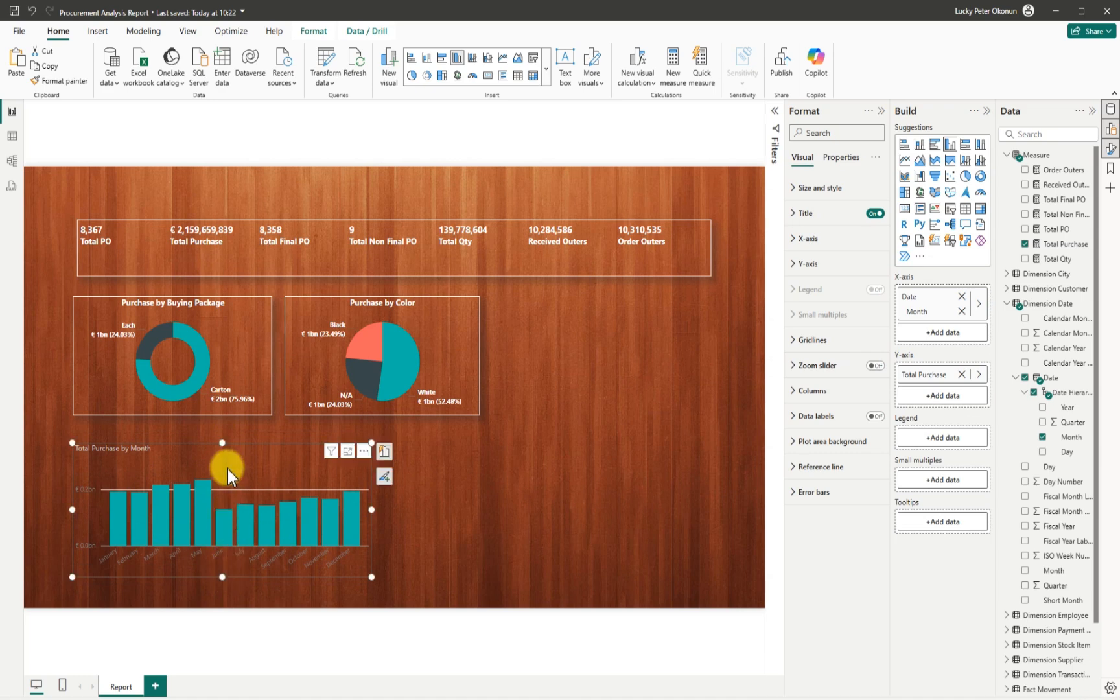
drag(227, 469, 201, 444)
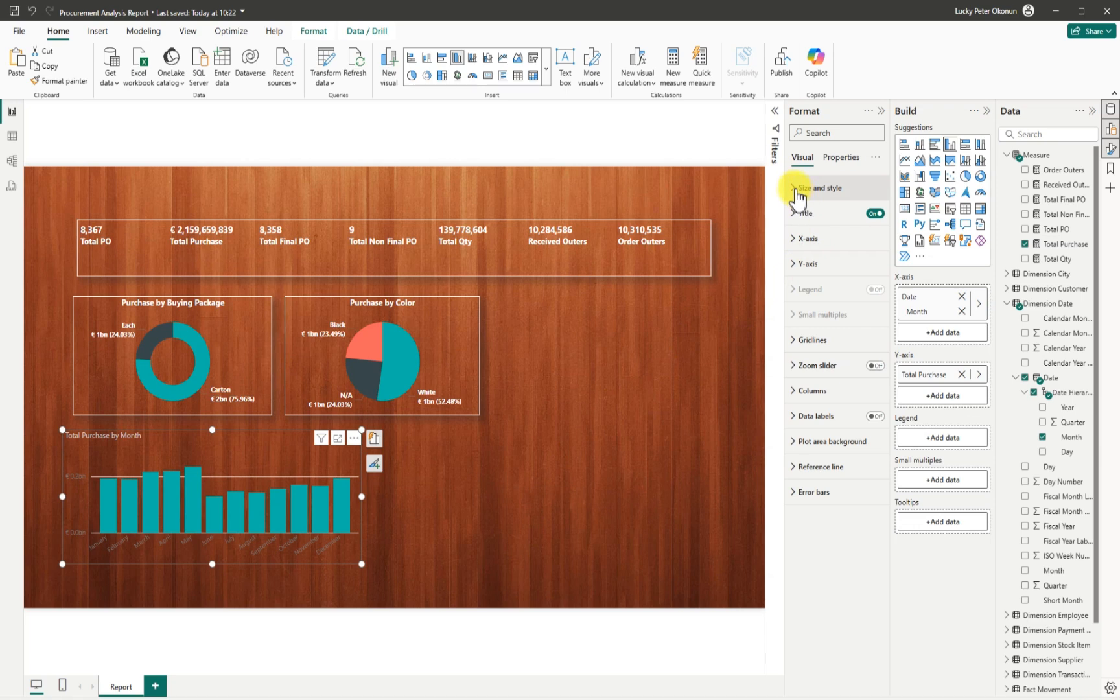
Retitle the chart 'Purchase by Month' in white Segoe UI Bold, centred, at size 10.
click(797, 213)
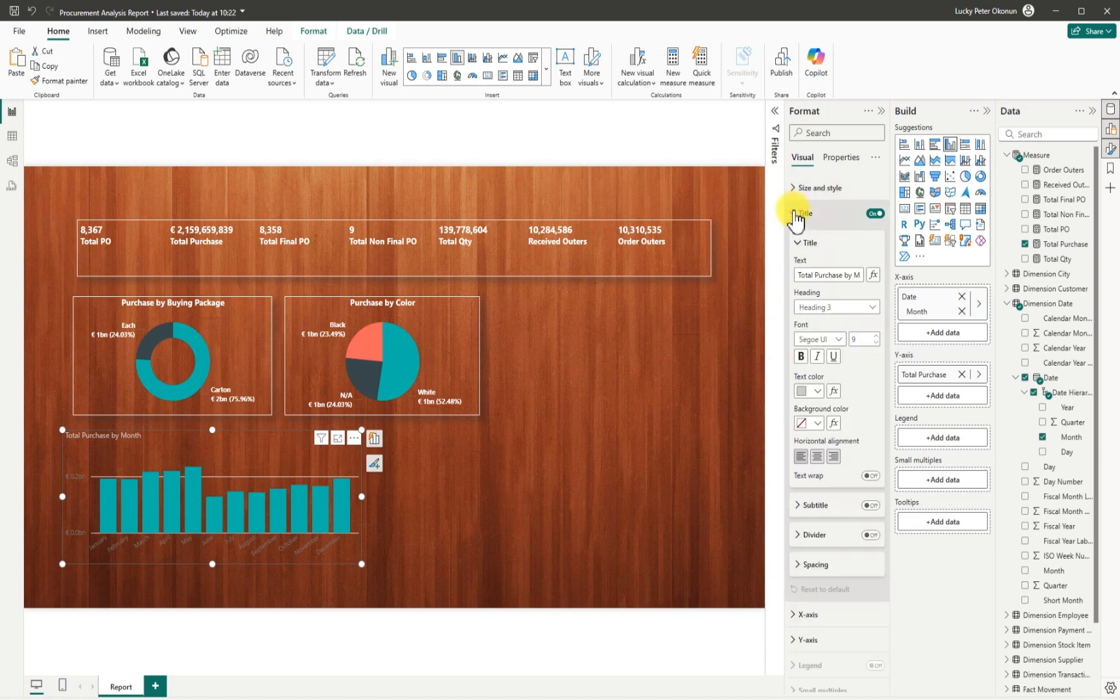
double_click(814, 274)
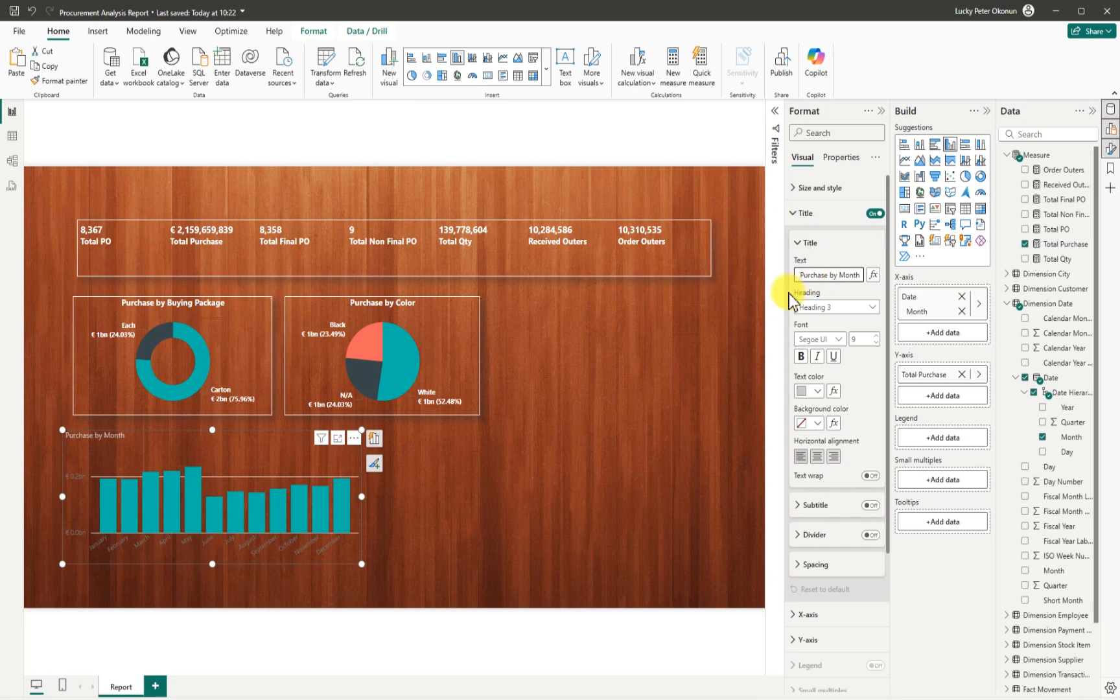
click(817, 390)
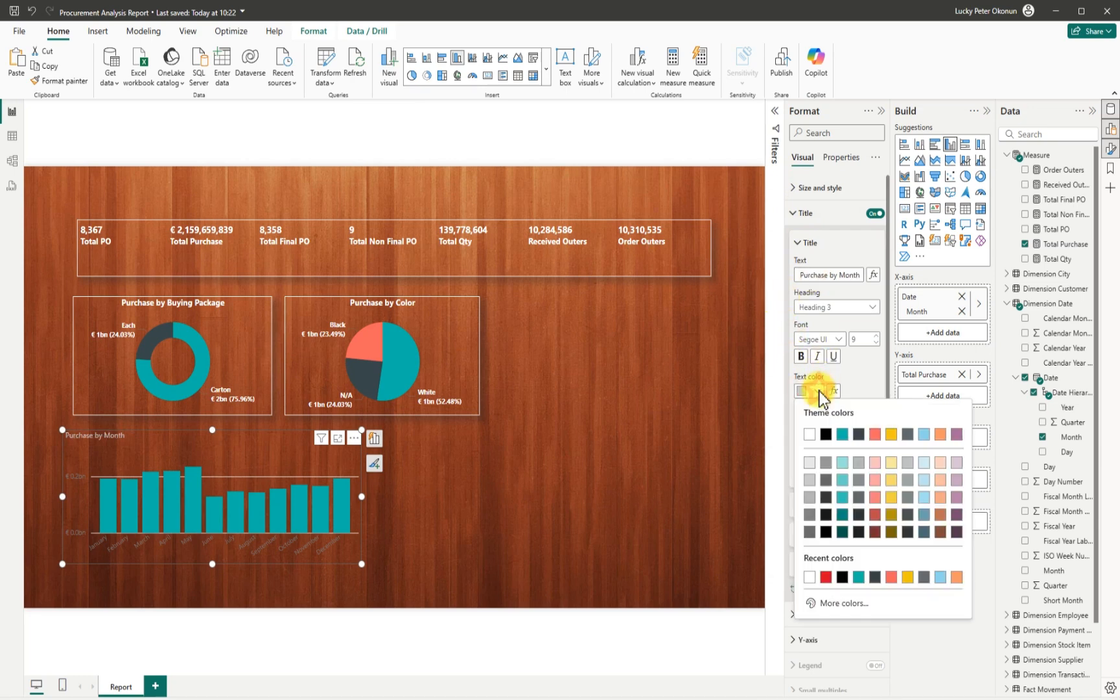
click(812, 432)
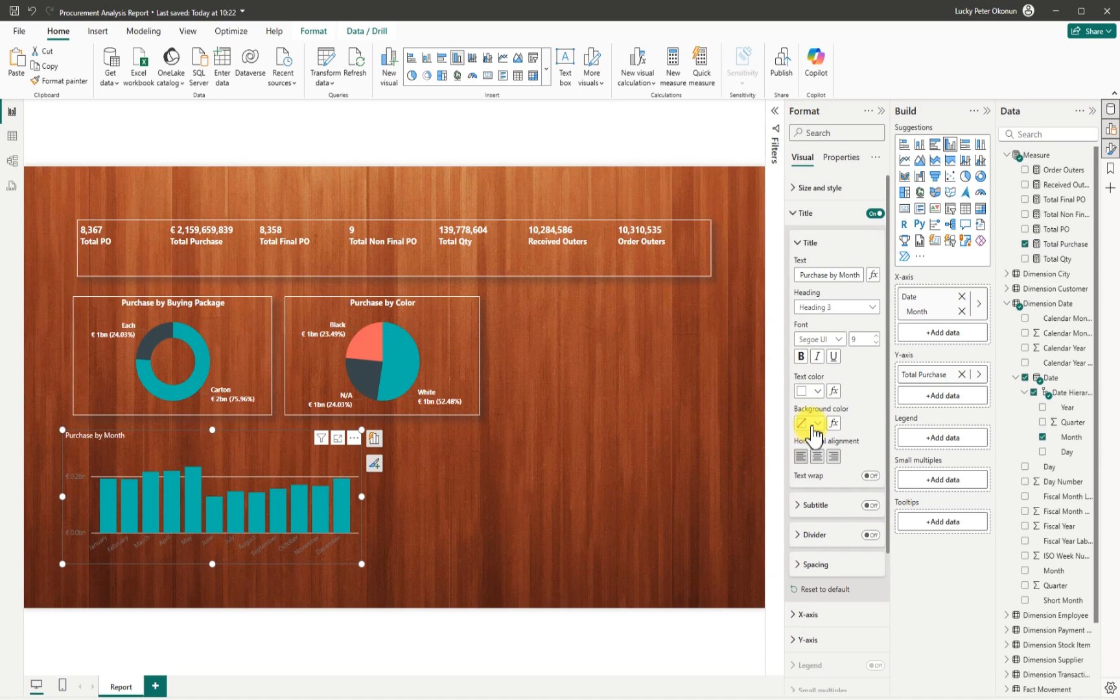
click(839, 340)
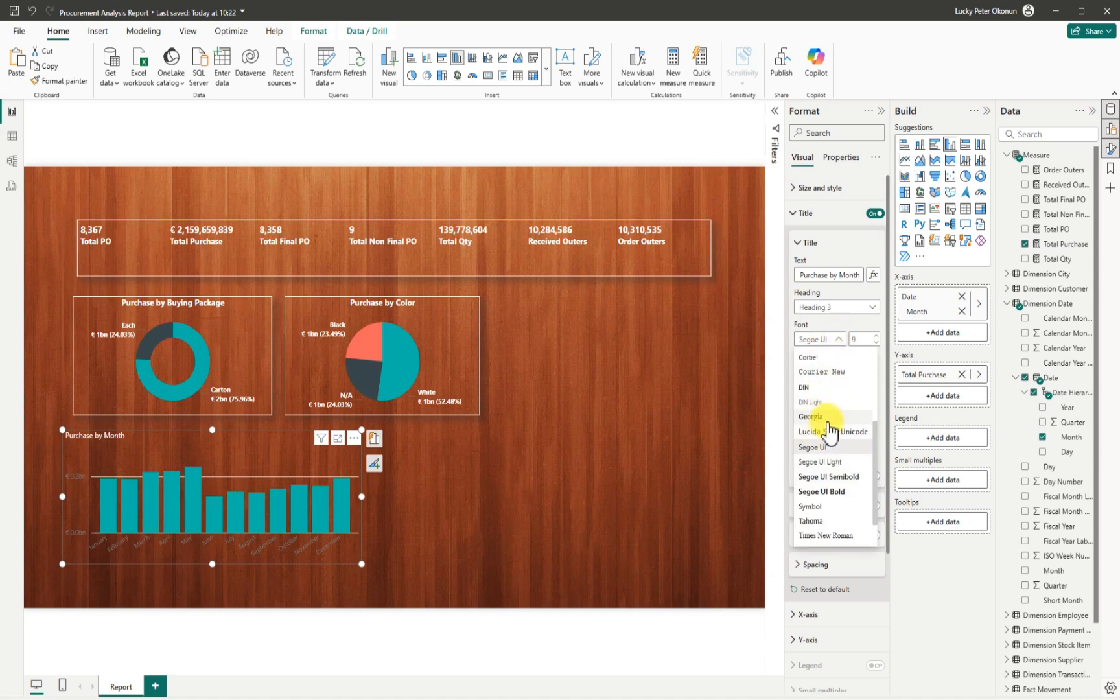
click(828, 493)
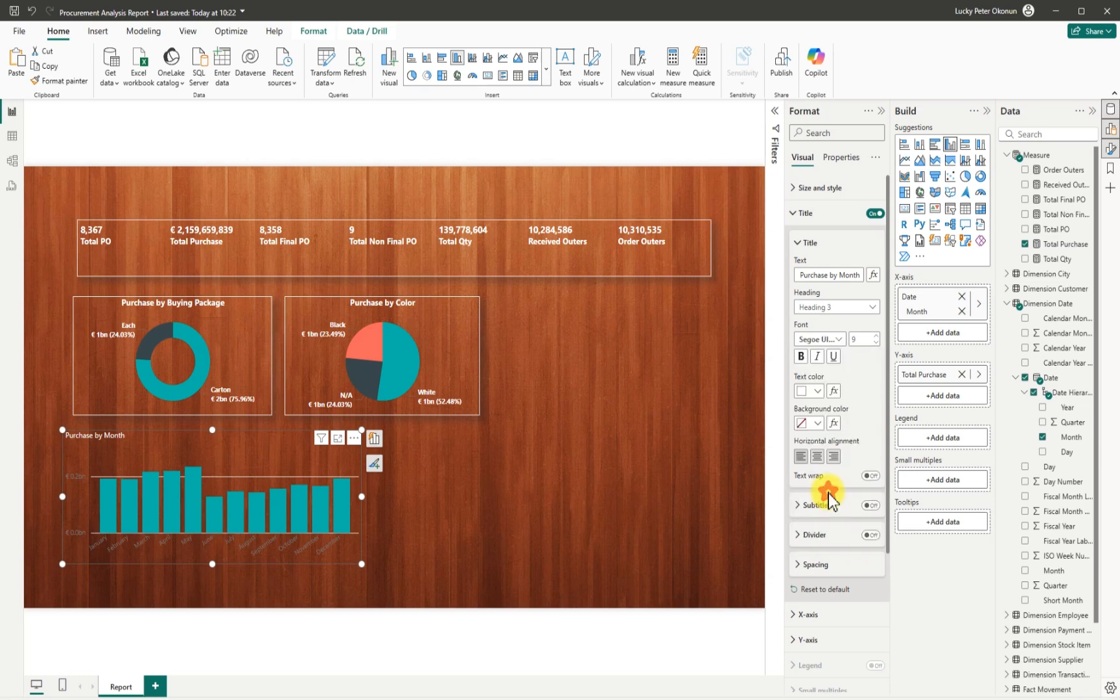
click(818, 456)
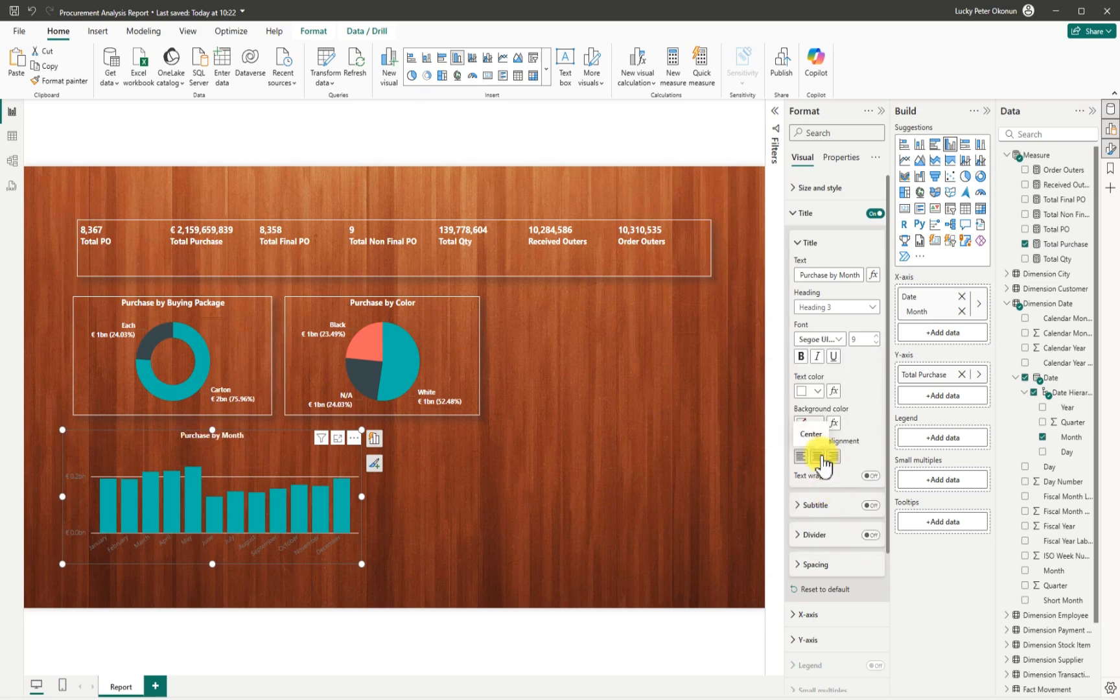
click(874, 335)
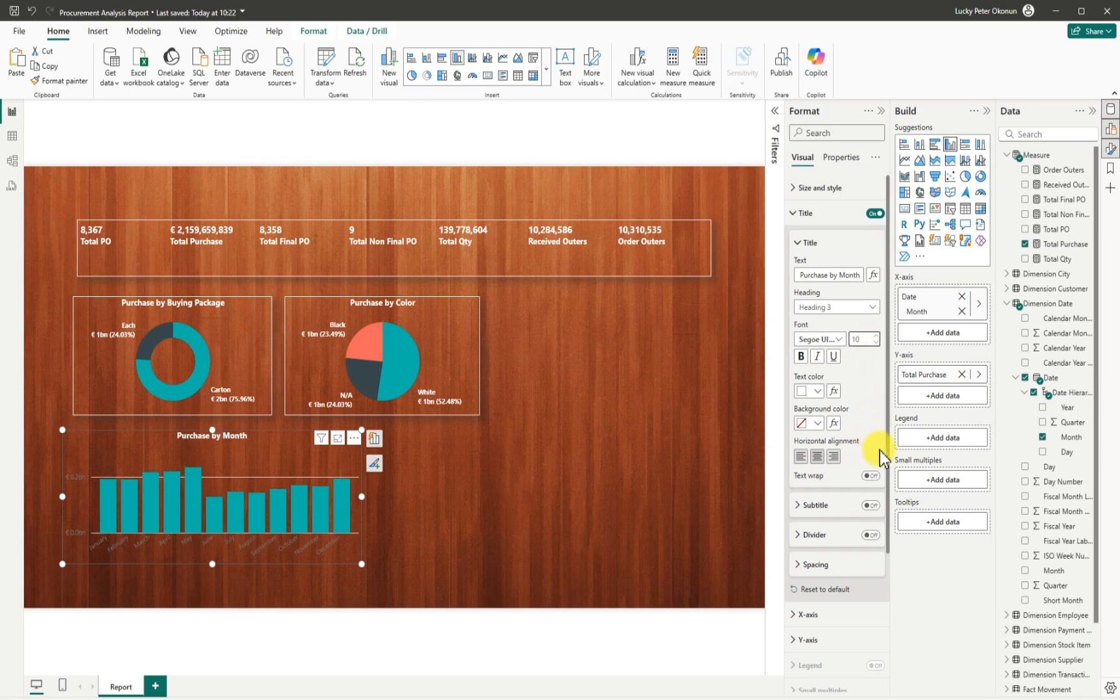
drag(887, 472, 892, 622)
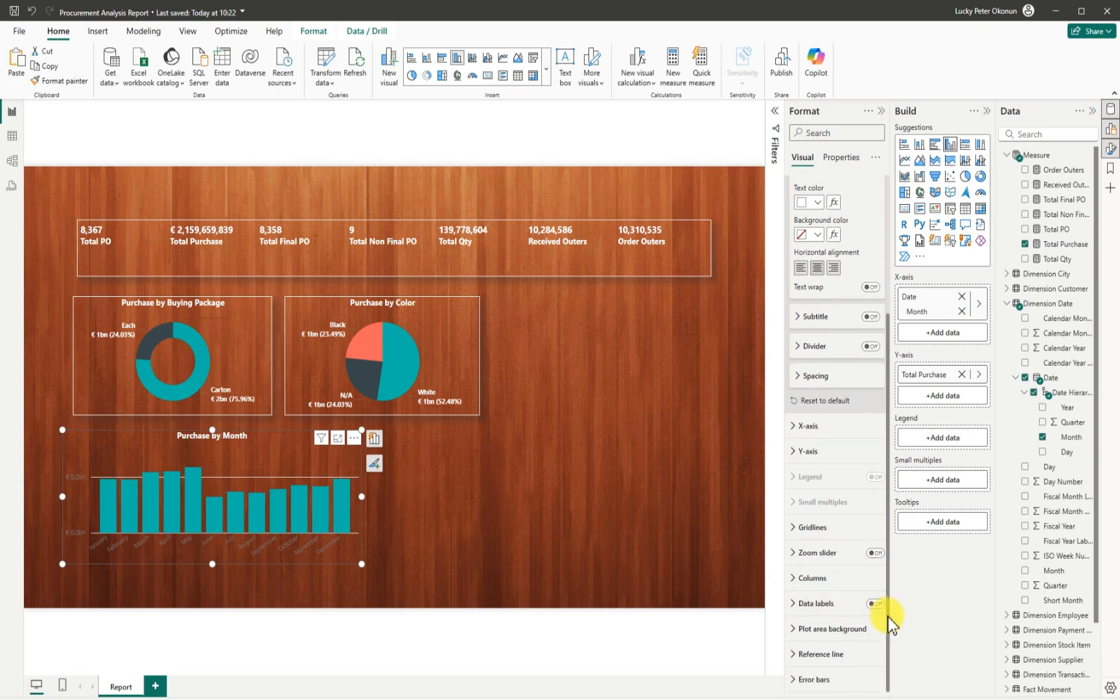
Hide the Y-axis values and make the X-axis month labels white Segoe UI Bold.
click(794, 457)
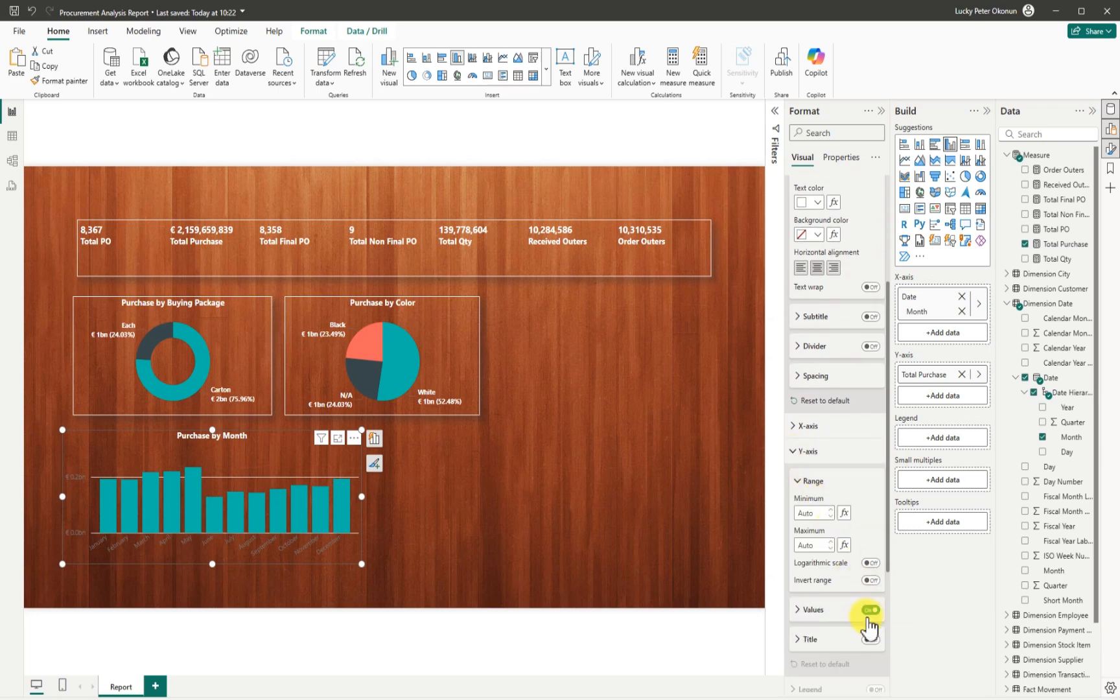
click(868, 609)
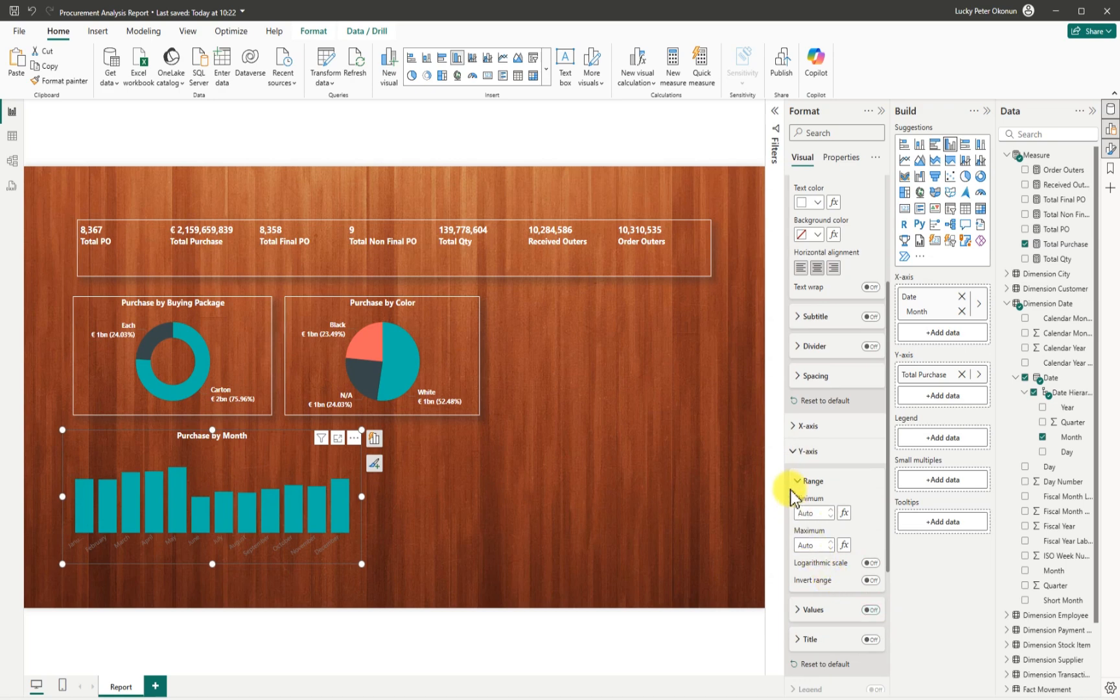
click(795, 428)
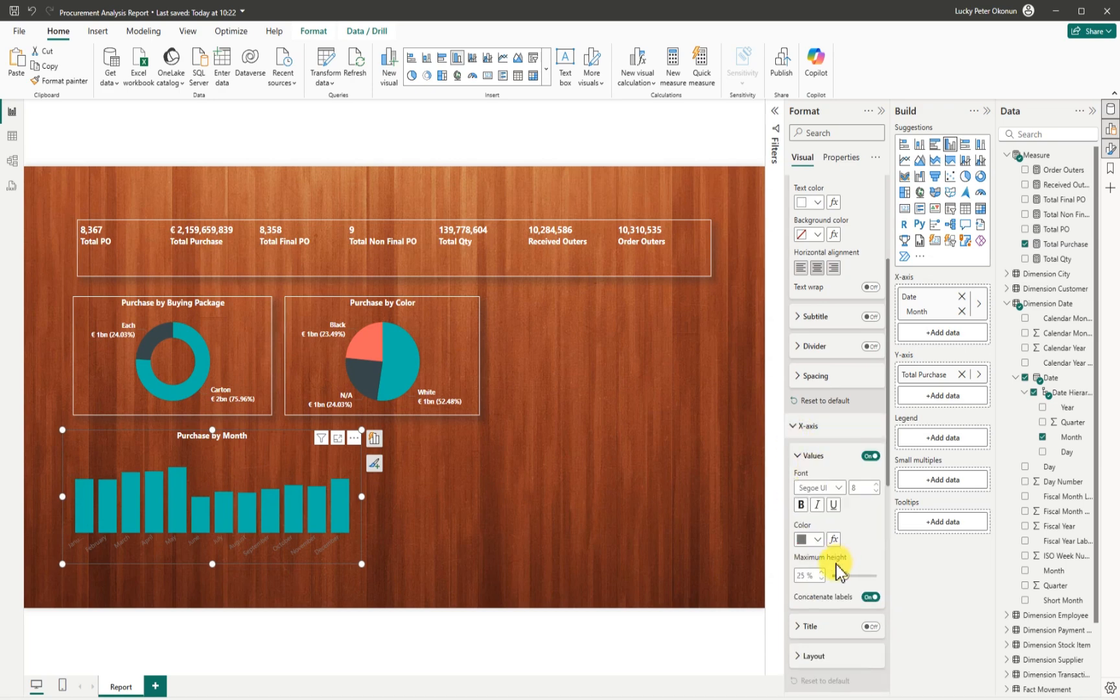
click(819, 542)
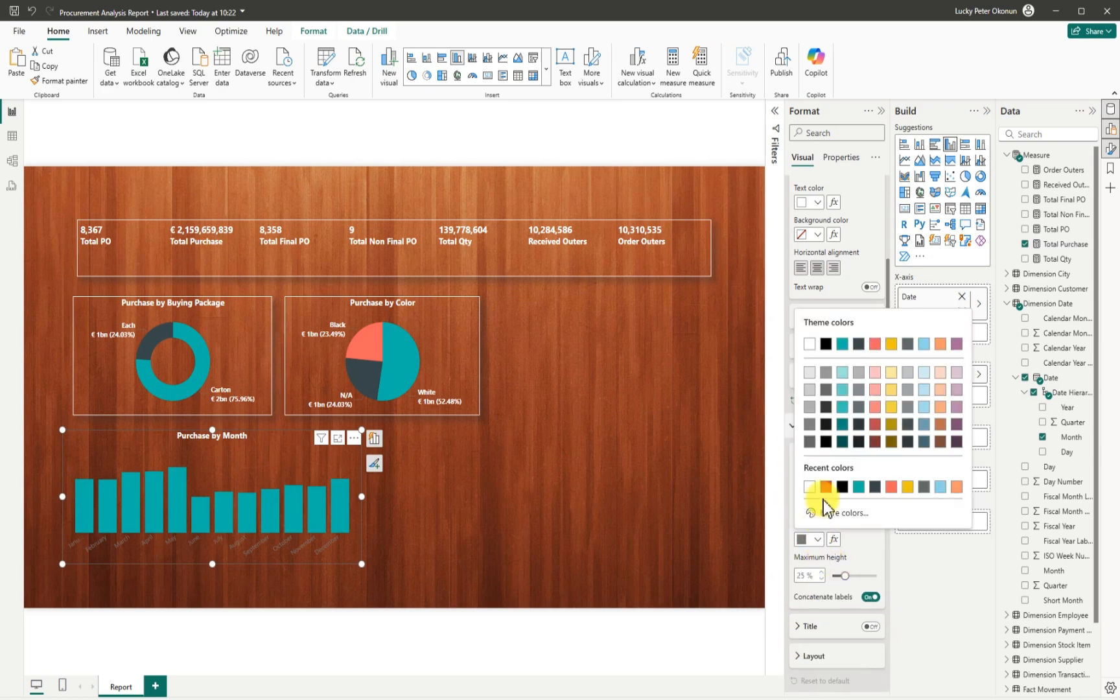
click(807, 345)
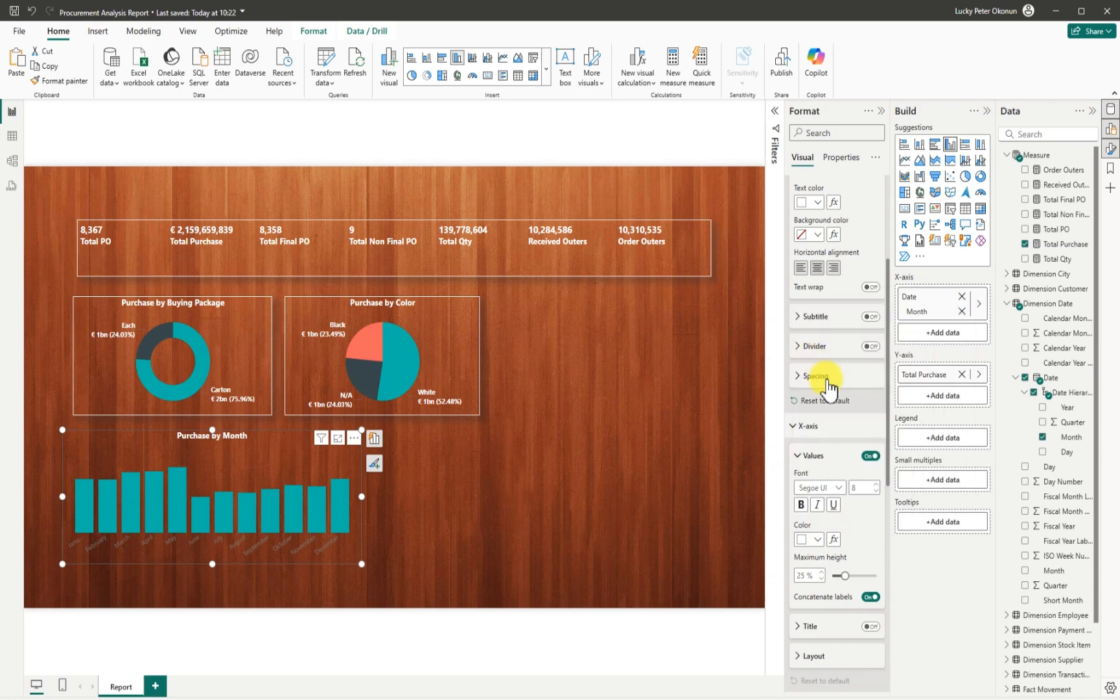
click(842, 488)
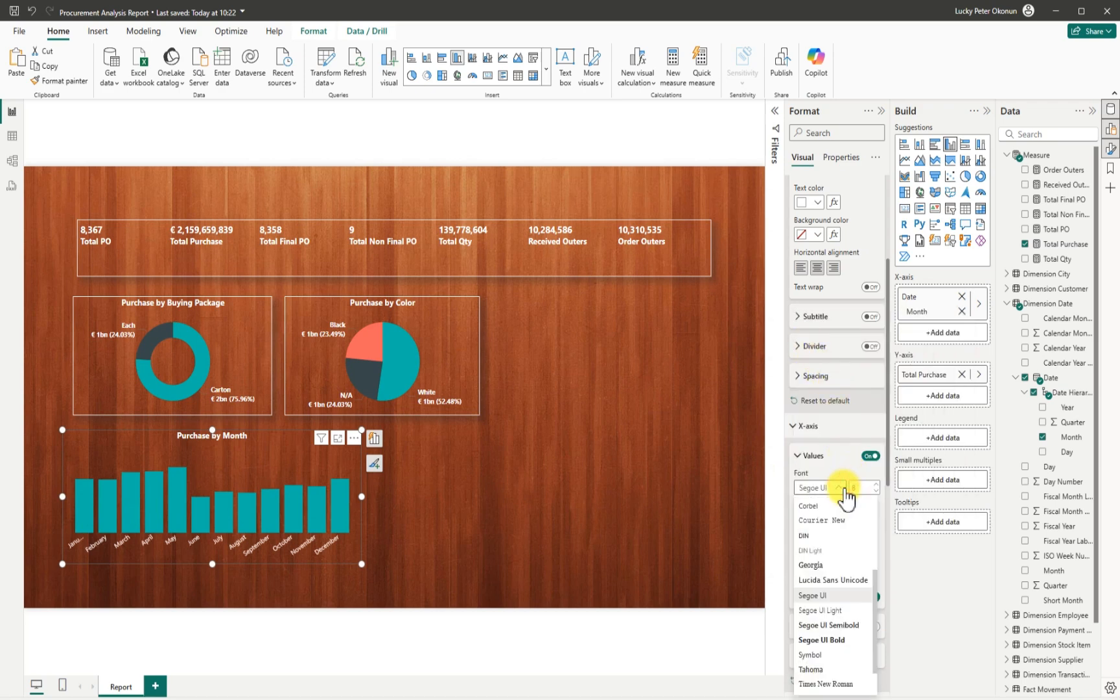
click(837, 643)
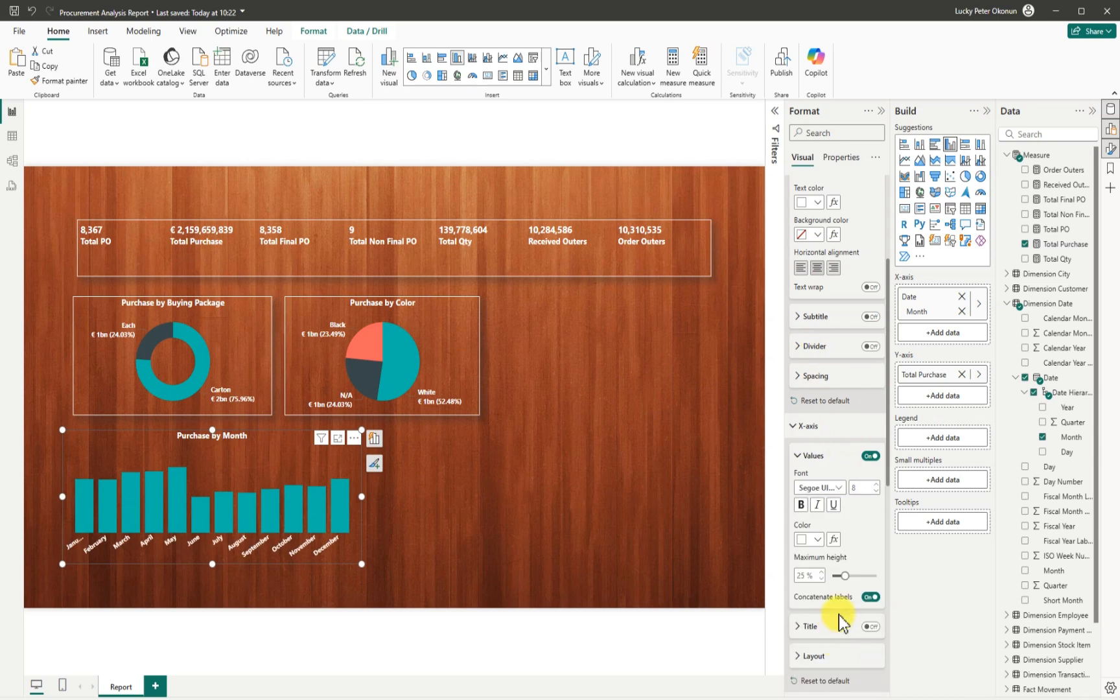
click(792, 427)
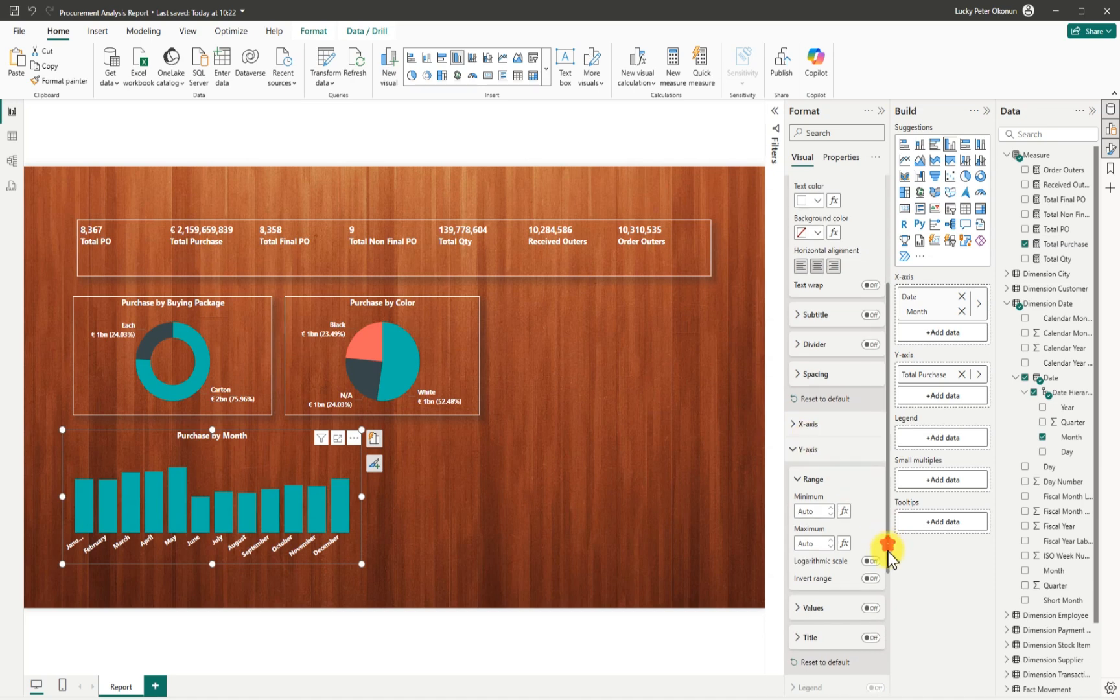
scroll(888, 552, down, 6)
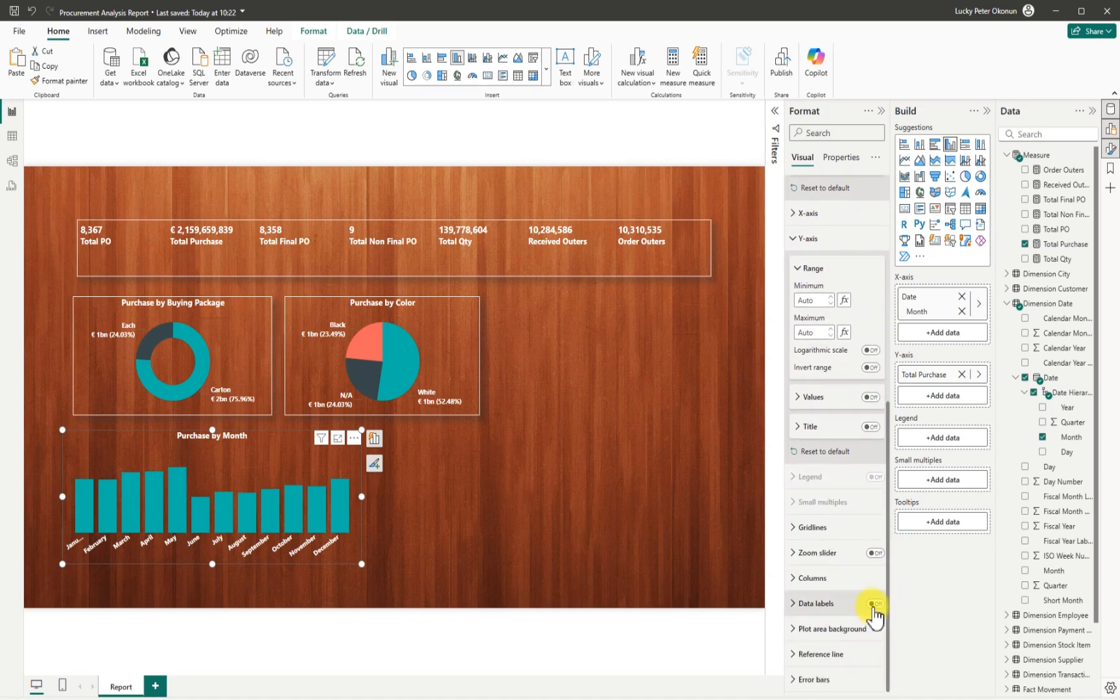
Turn on white data labels for the monthly bars, with display units set to Millions.
click(874, 605)
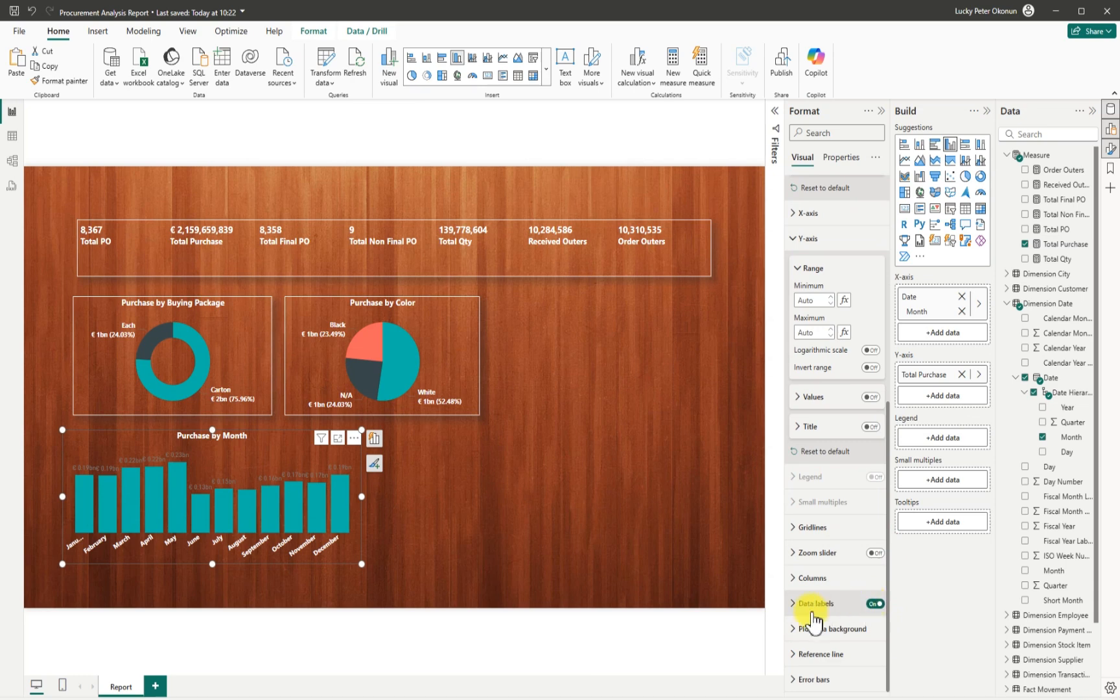
click(791, 603)
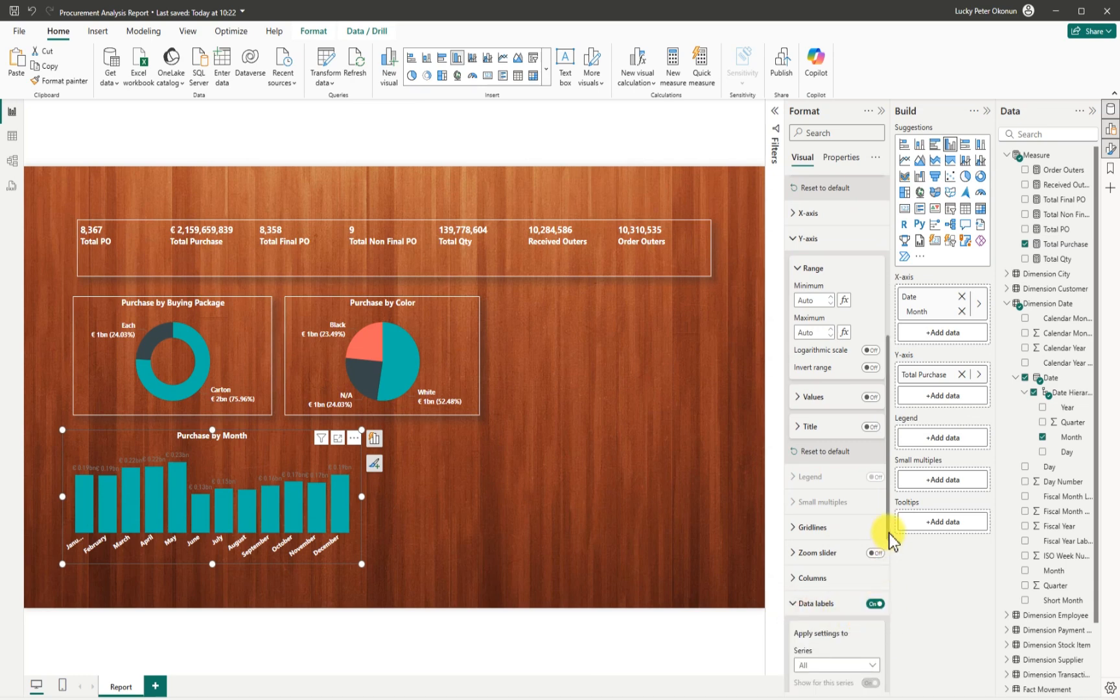
drag(888, 533, 892, 662)
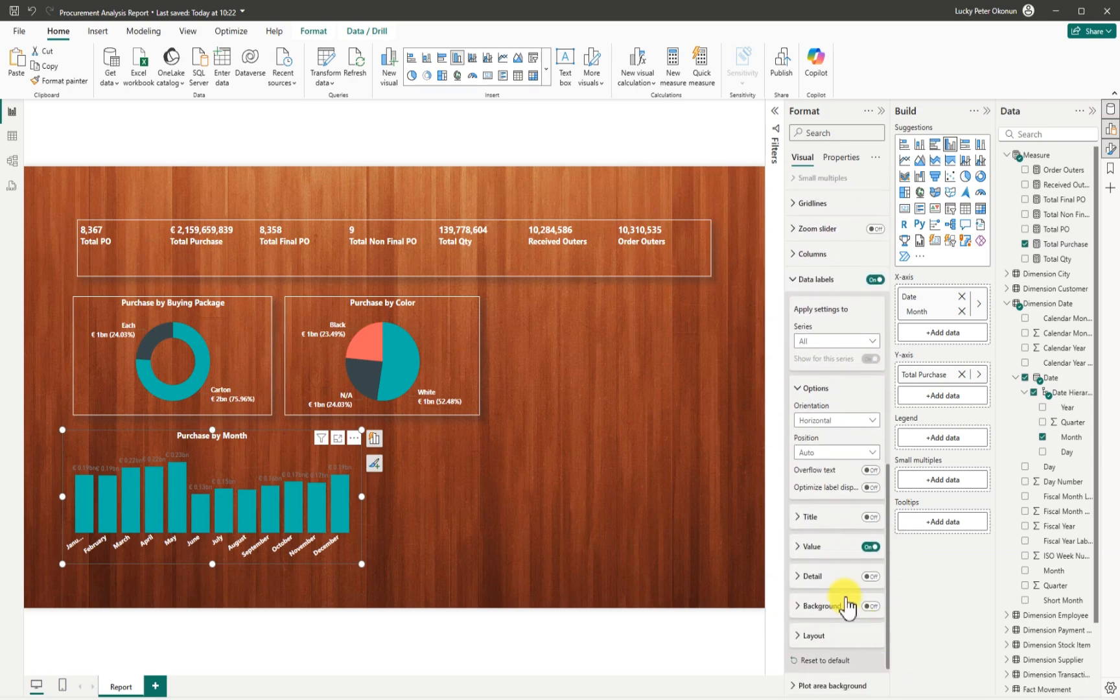
click(803, 546)
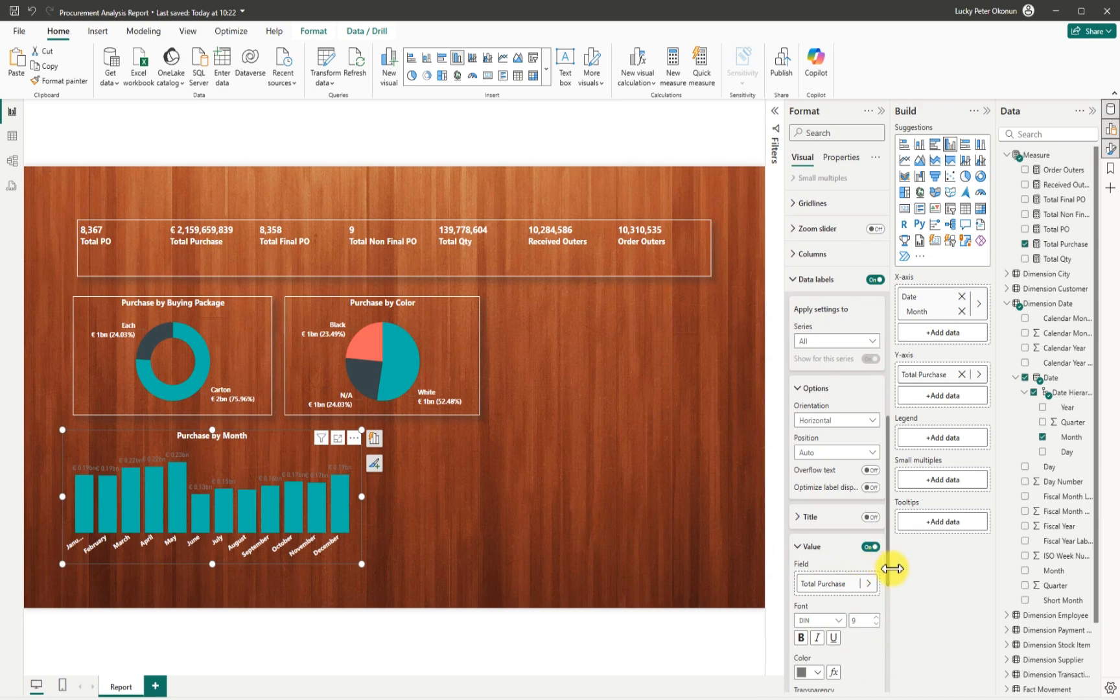
drag(889, 579, 885, 660)
click(810, 423)
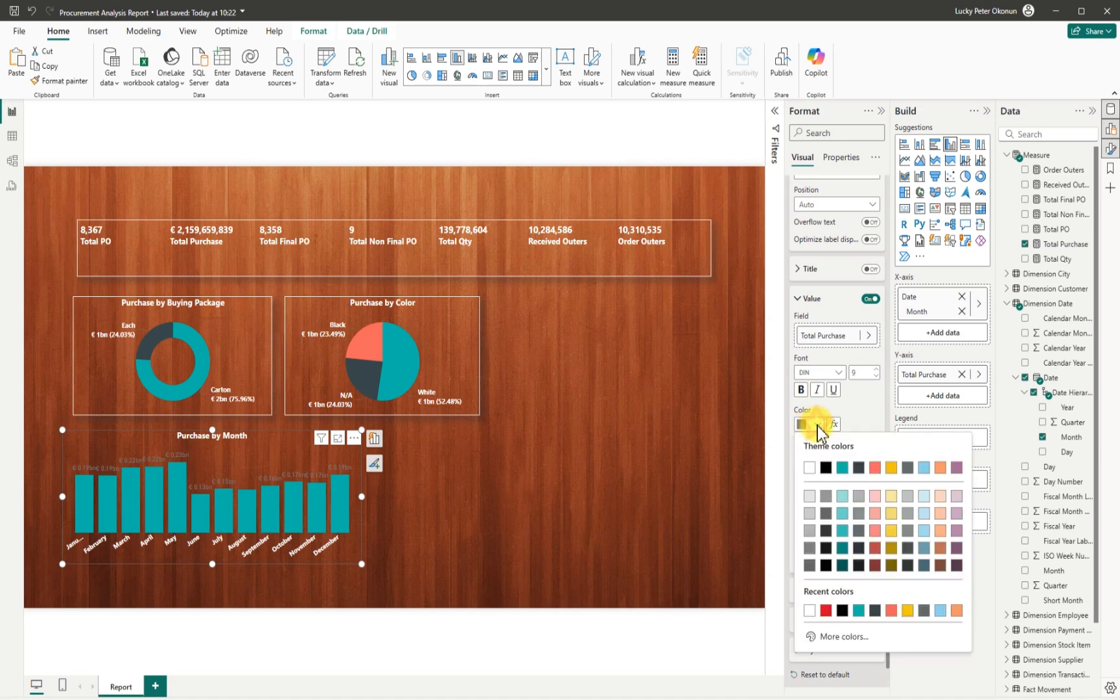
click(809, 466)
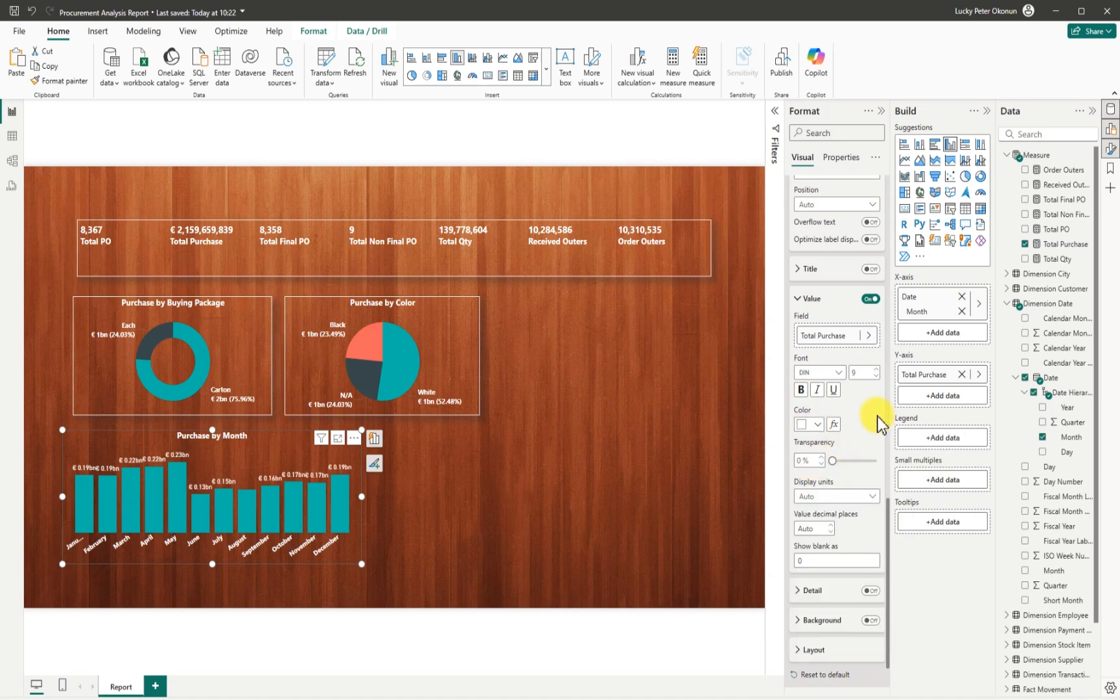
click(873, 496)
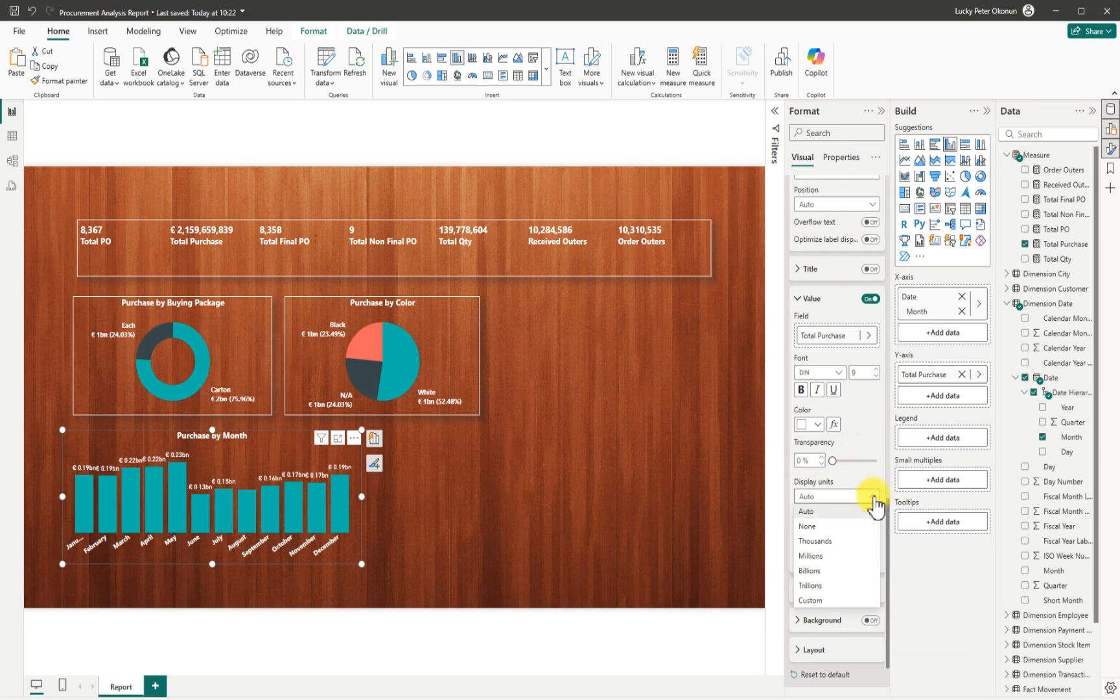
click(810, 526)
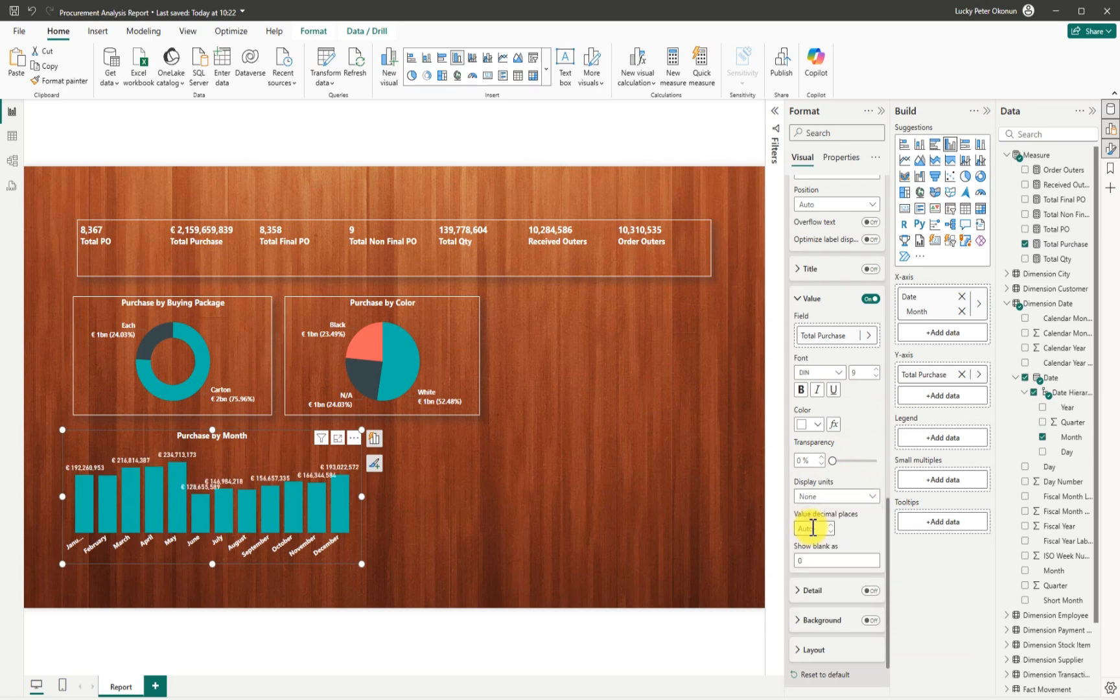
click(871, 497)
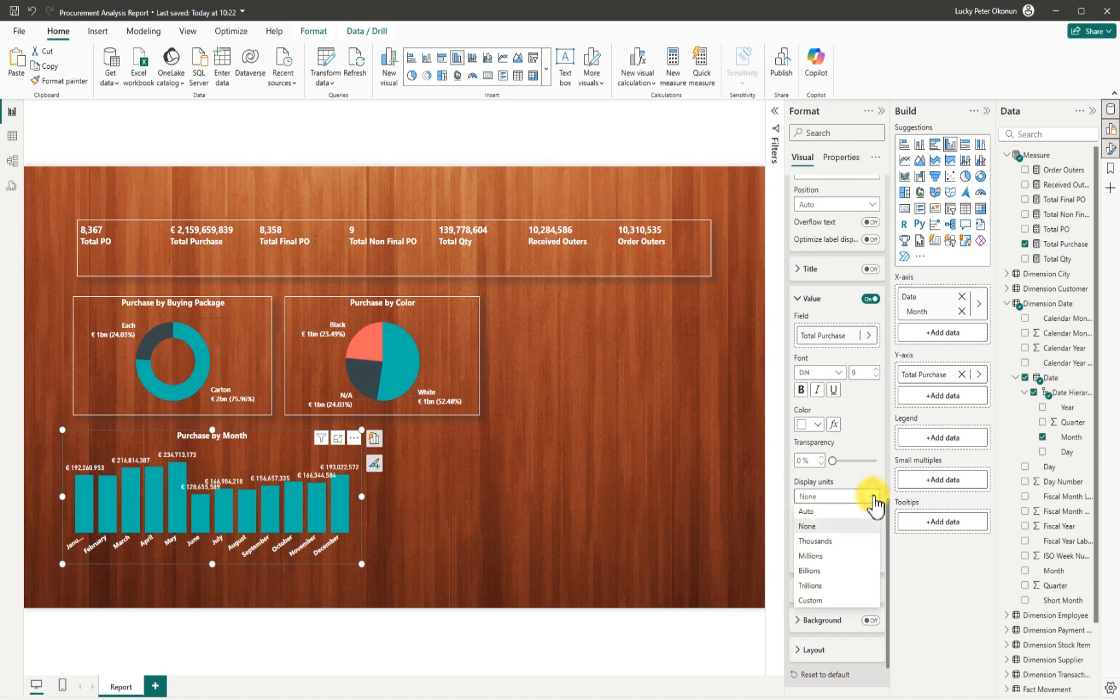
click(821, 555)
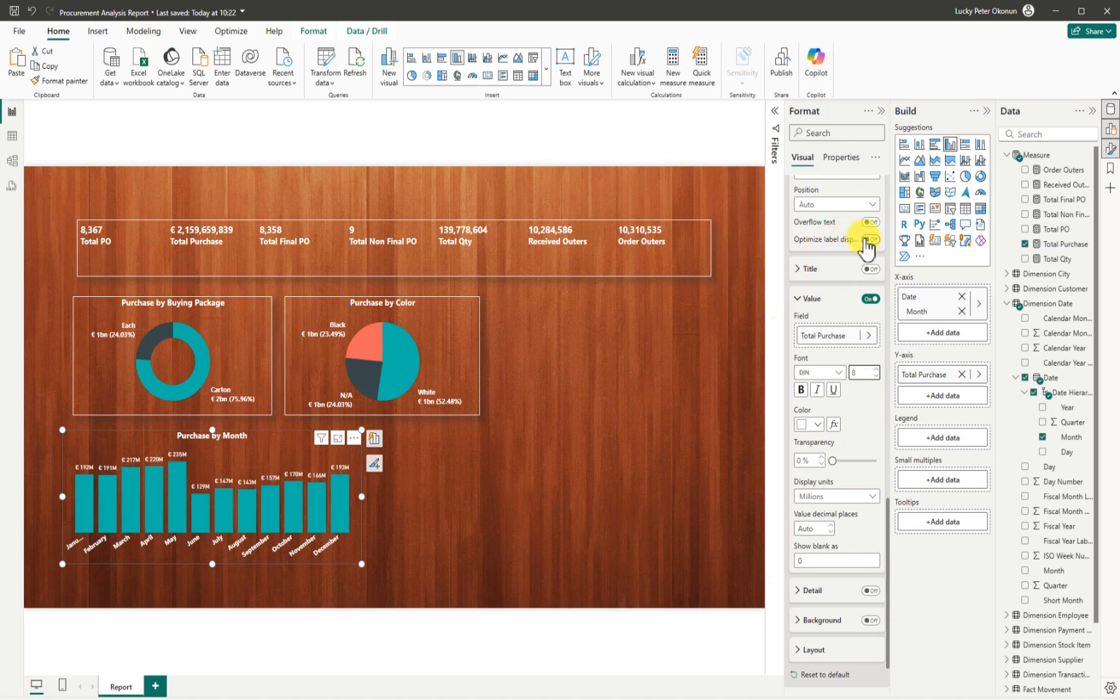
scroll(860, 237, up, 15)
Give the Purchase by Month chart a drop shadow and a white visual border, then deselect it.
click(802, 189)
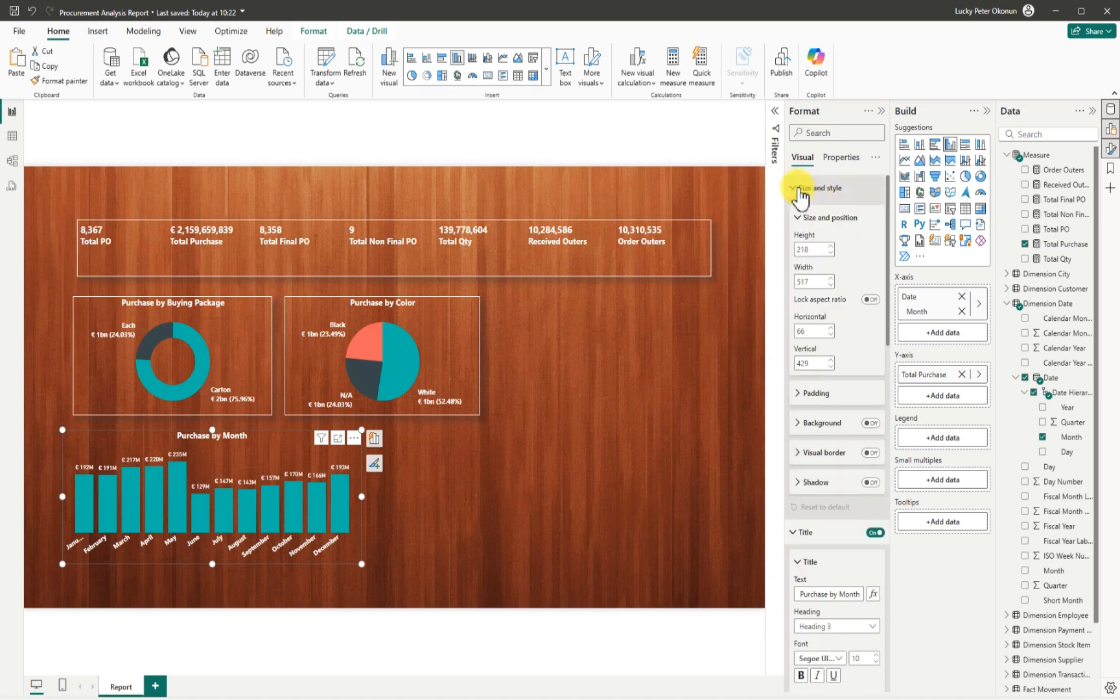
click(870, 482)
click(870, 453)
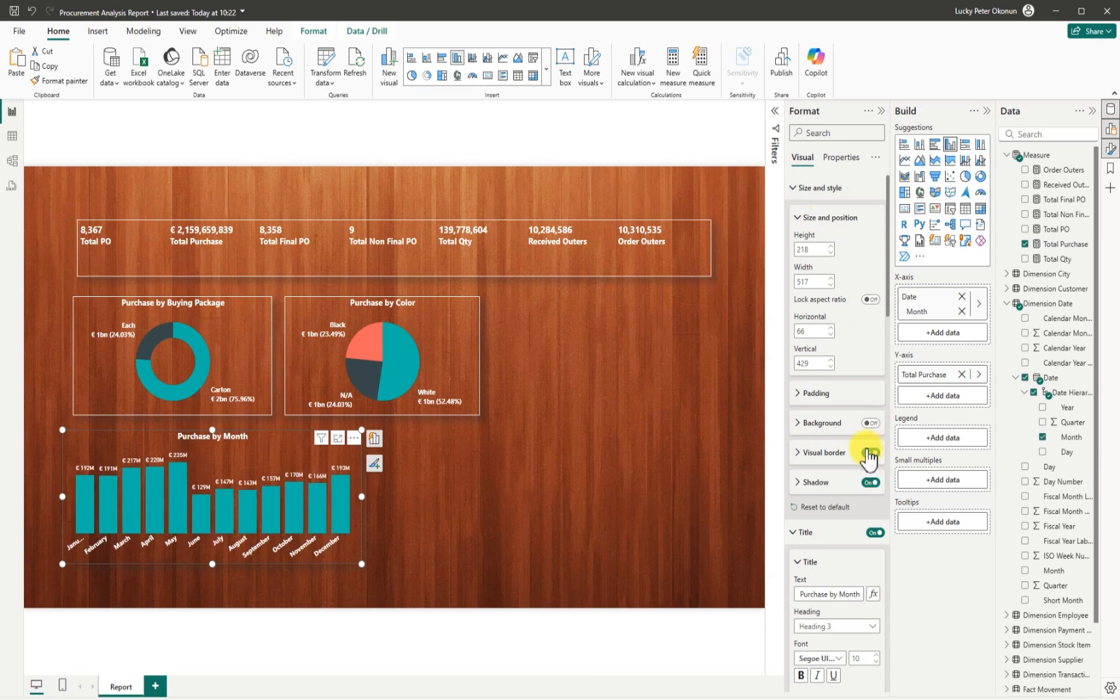
click(799, 453)
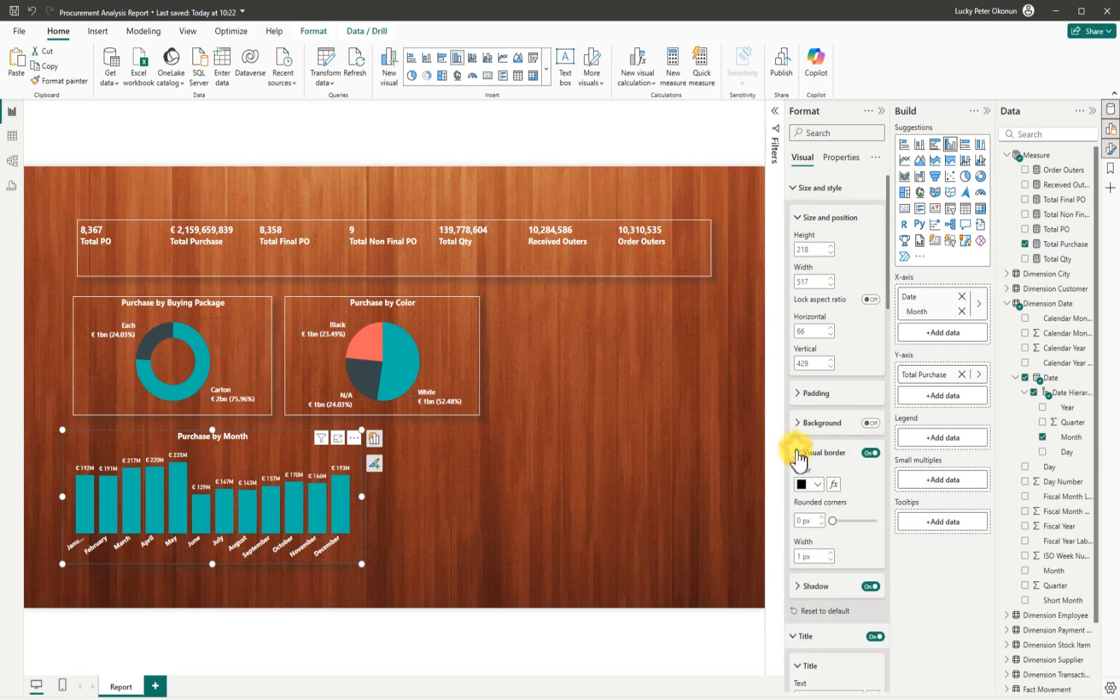
click(817, 485)
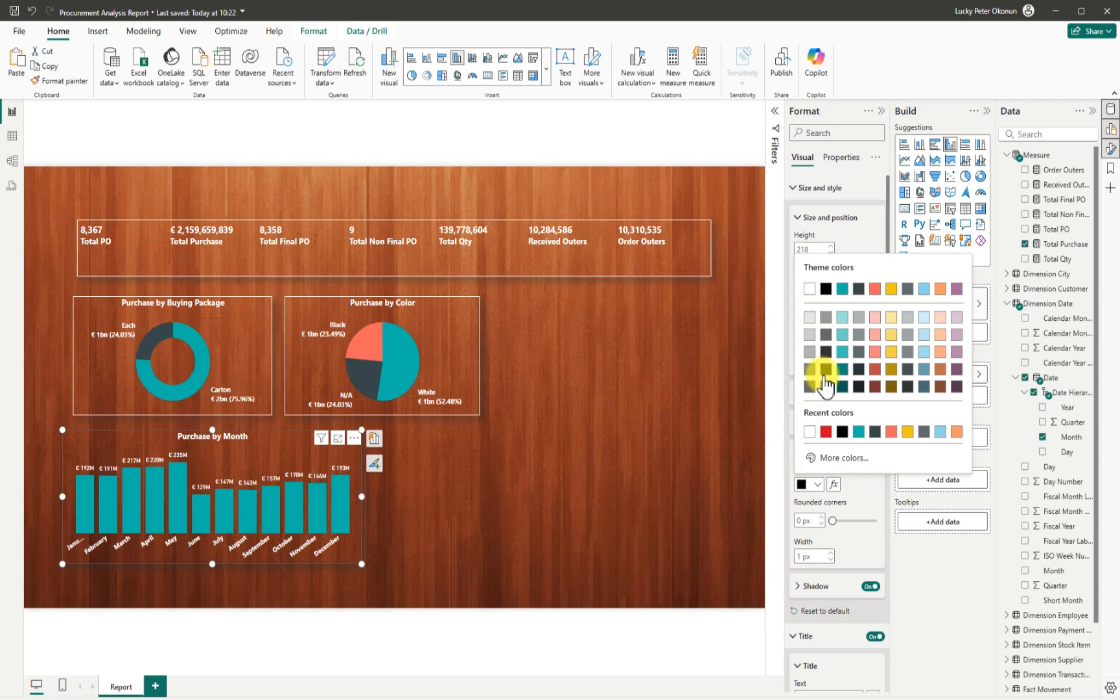
click(808, 287)
click(594, 480)
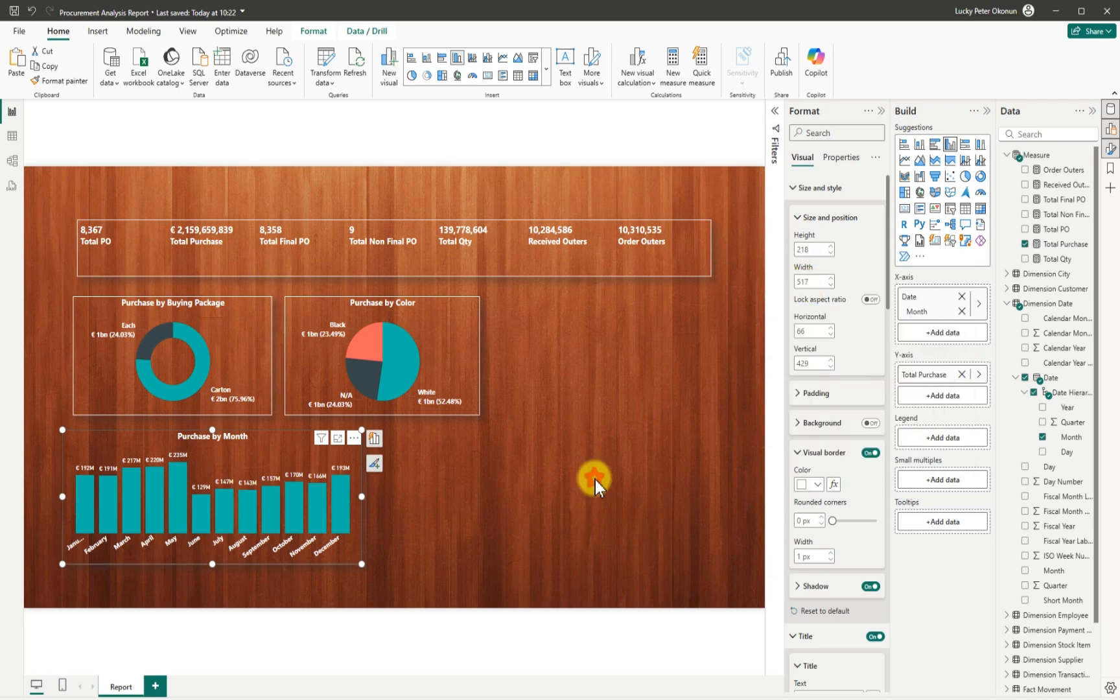
click(595, 479)
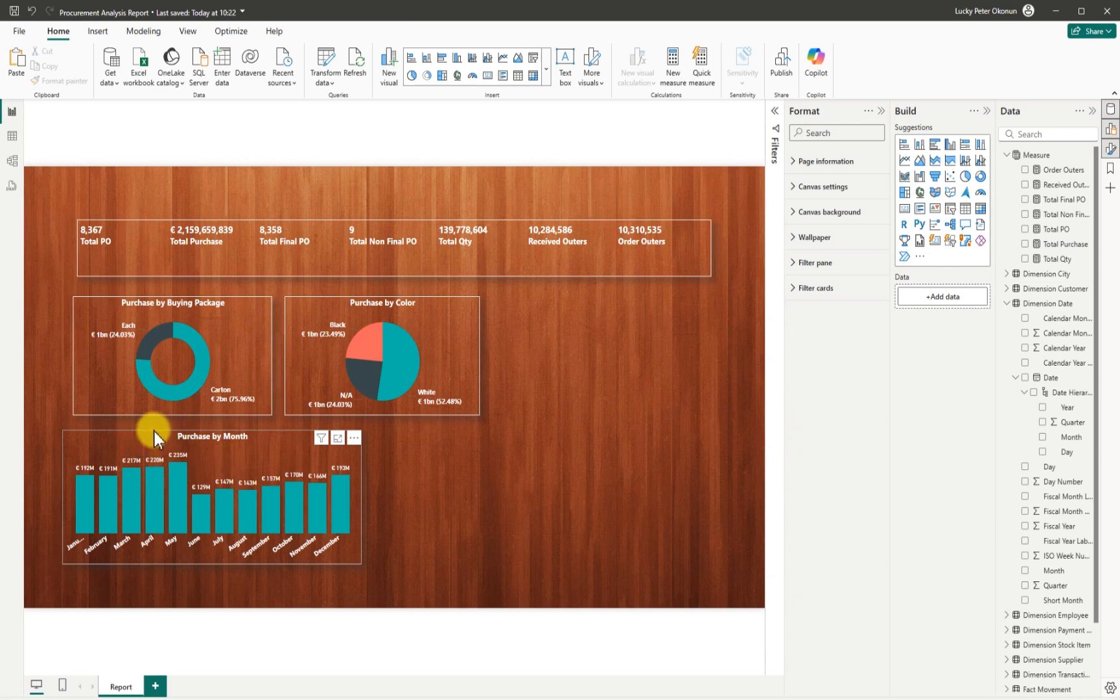
Move Purchase by Month beside the pie chart and shift the donut and pie left into one row.
drag(166, 429, 661, 297)
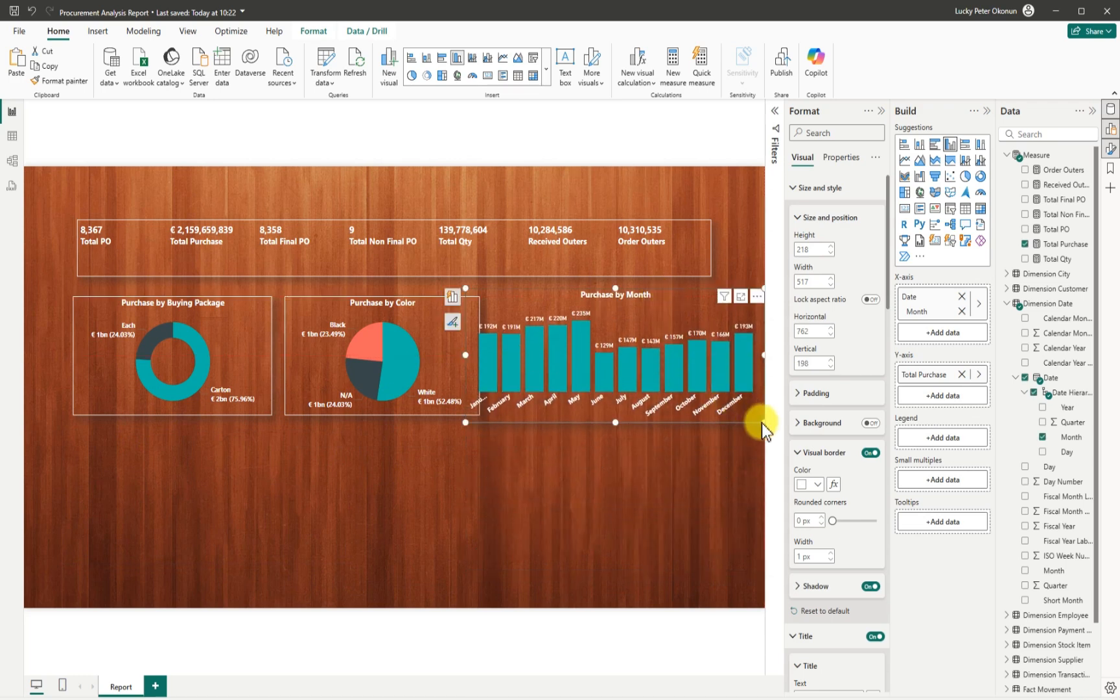
mouse_move(763, 423)
mouse_down()
mouse_move(745, 425)
mouse_move(749, 415)
mouse_up()
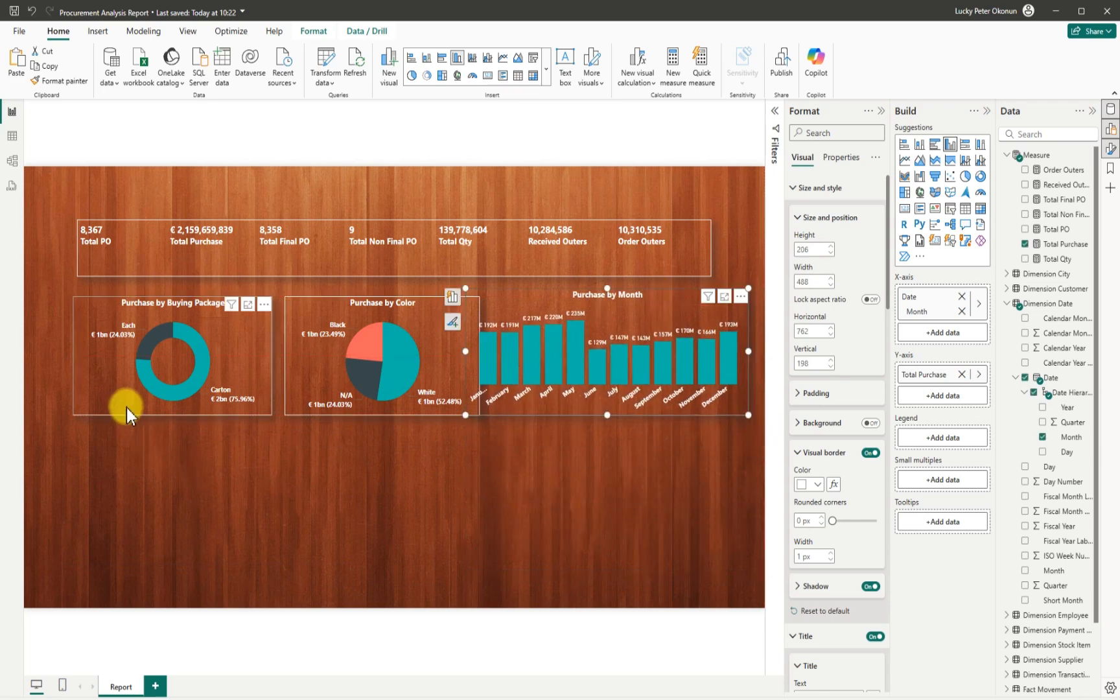
mouse_move(85, 397)
mouse_down()
mouse_move(71, 394)
mouse_move(84, 395)
mouse_up()
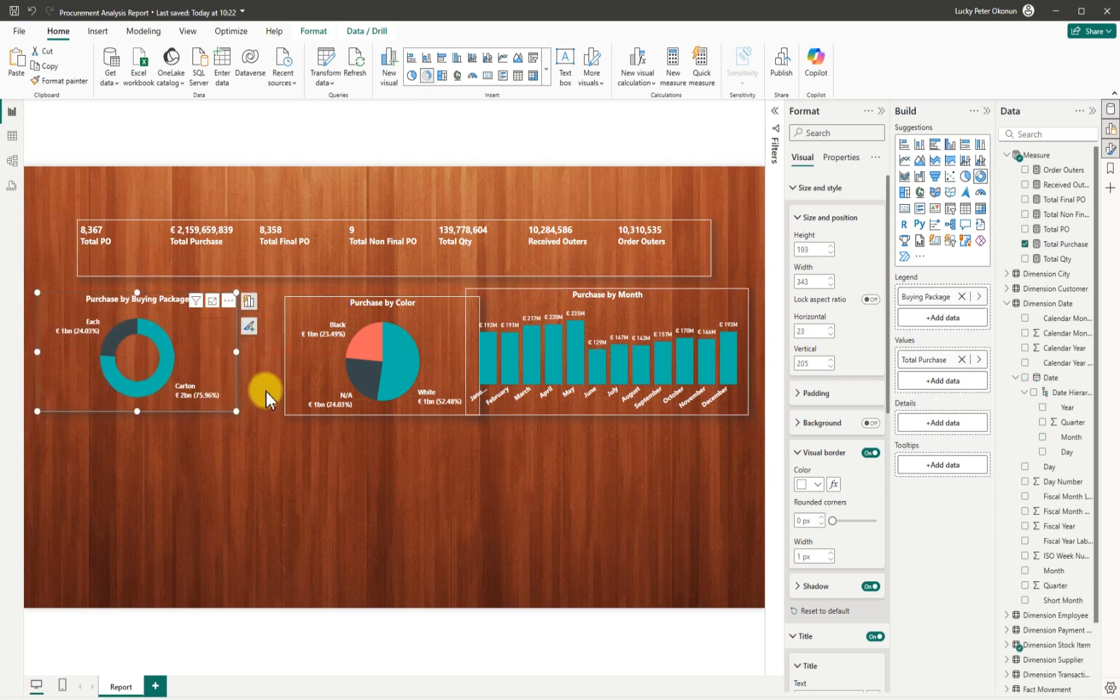
drag(295, 393, 257, 390)
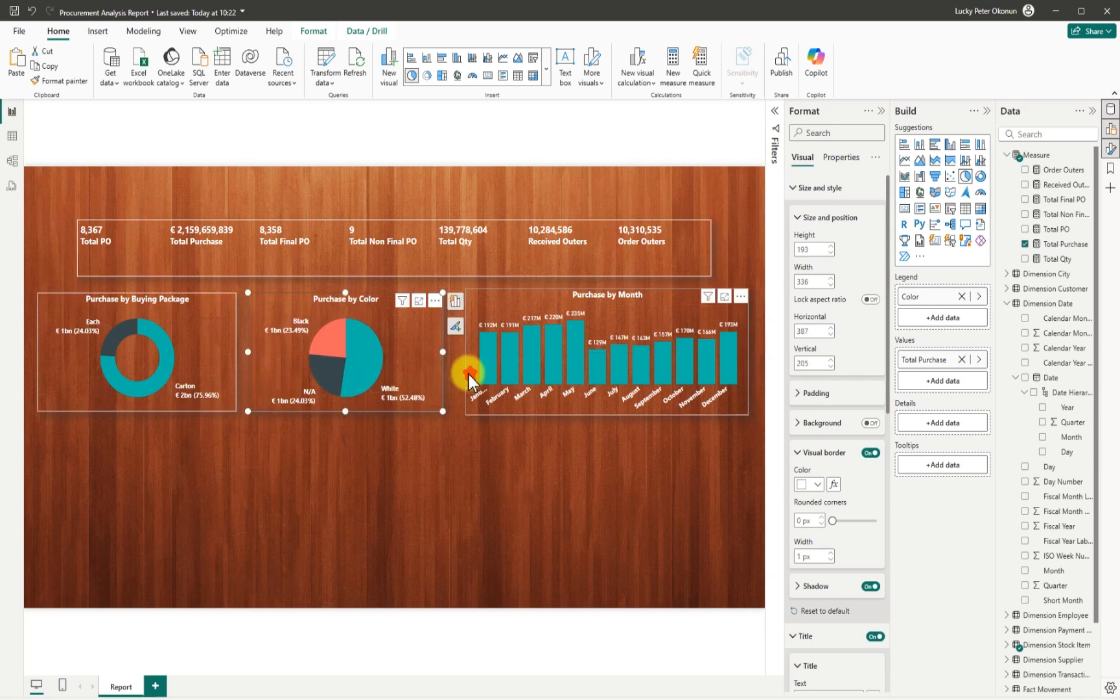
drag(463, 375, 457, 375)
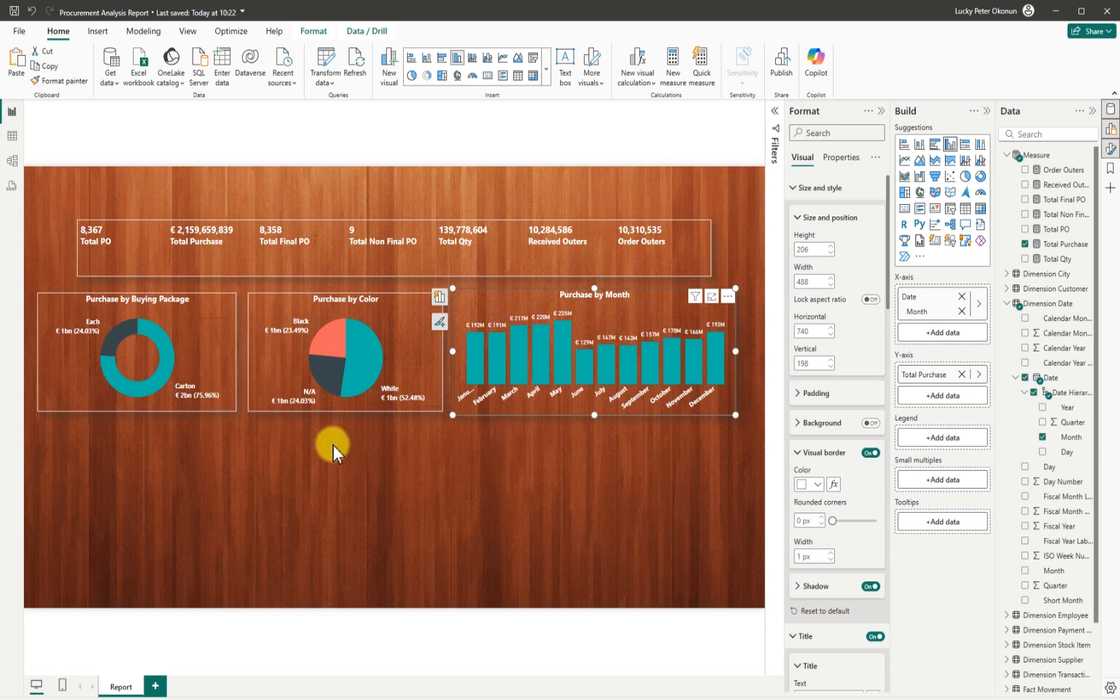
Adjust the pie and donut charts' top and bottom edges so their heights match the monthly chart.
click(314, 309)
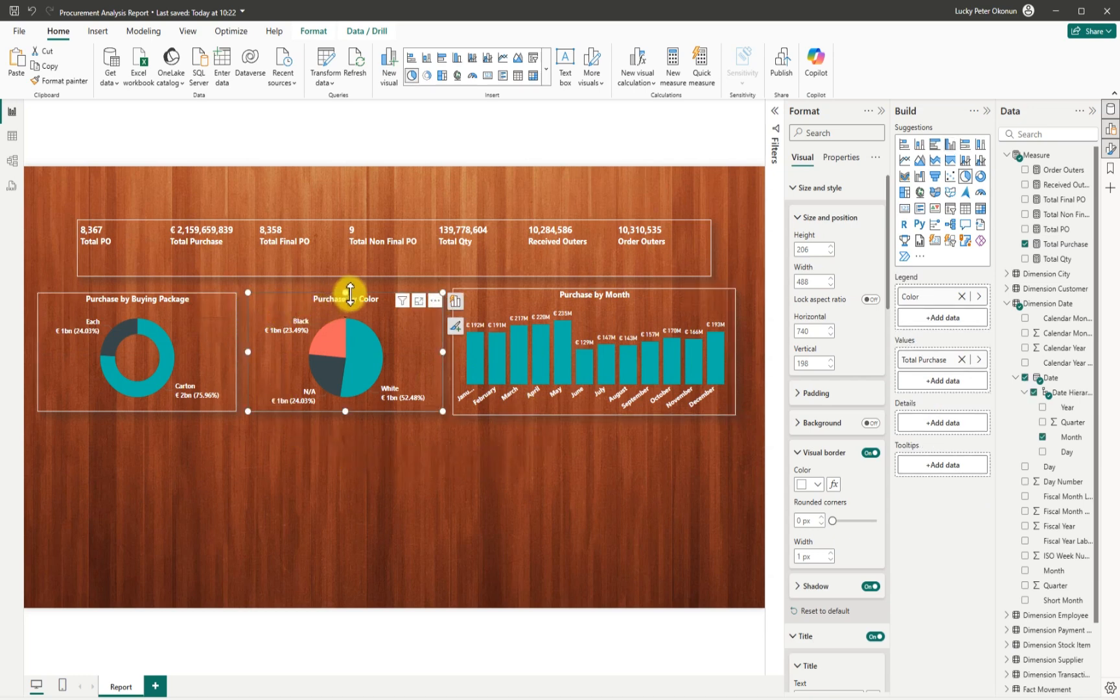
drag(345, 293, 345, 288)
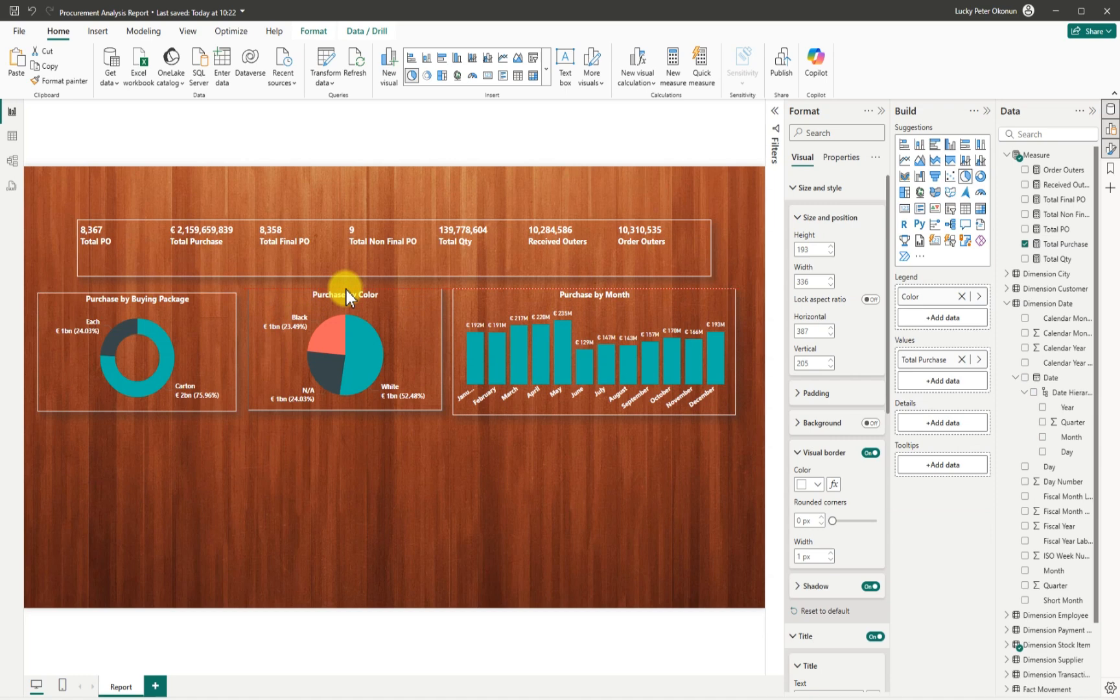
drag(346, 411, 351, 420)
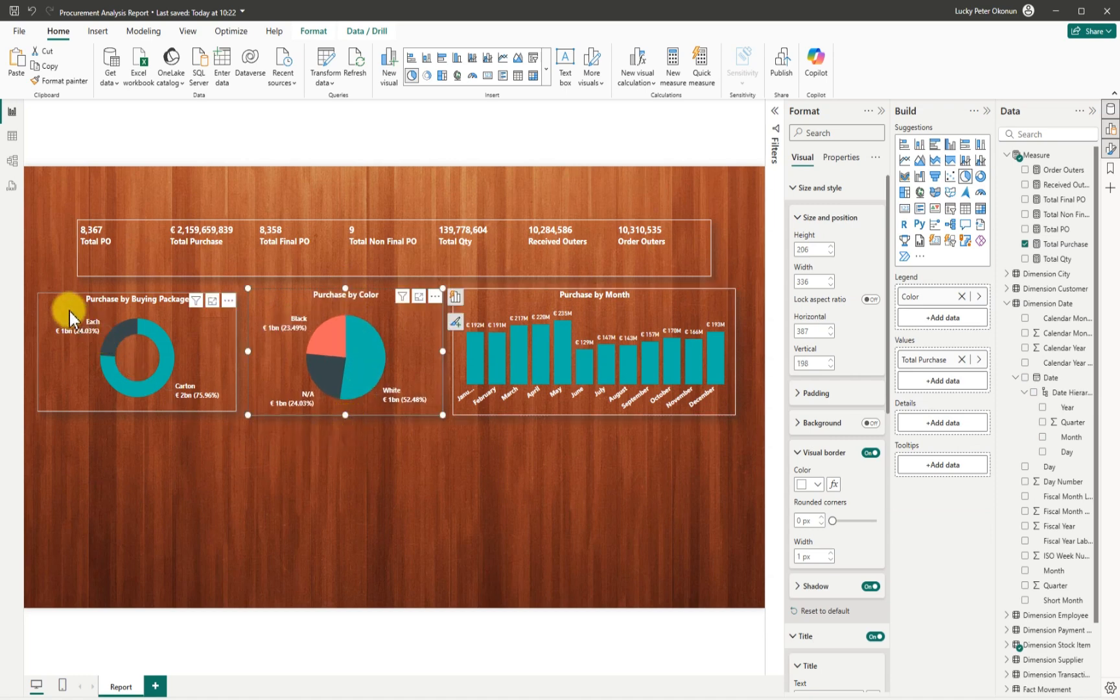
click(141, 302)
drag(138, 293, 142, 291)
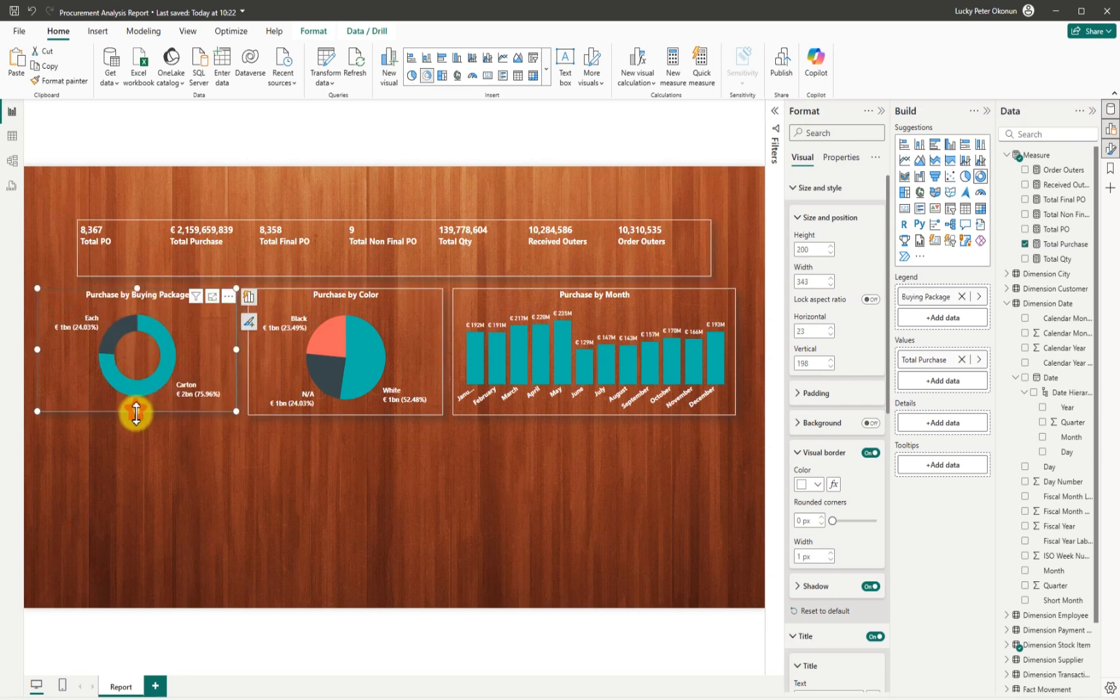
drag(137, 413, 138, 403)
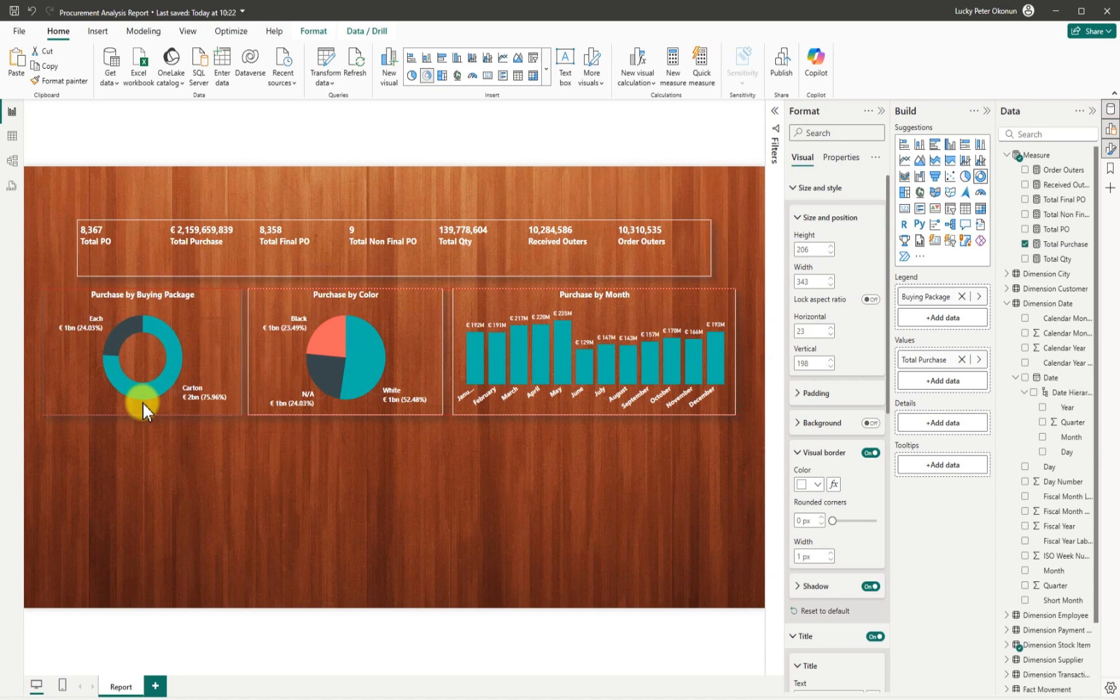
click(291, 363)
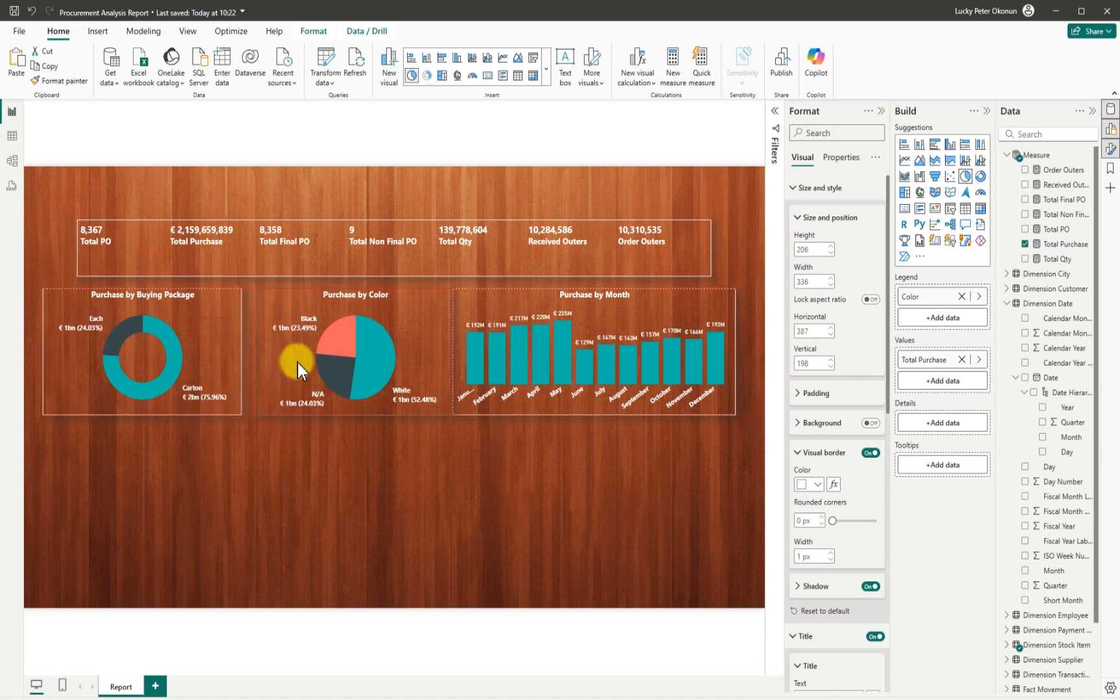
drag(294, 364, 293, 375)
click(368, 474)
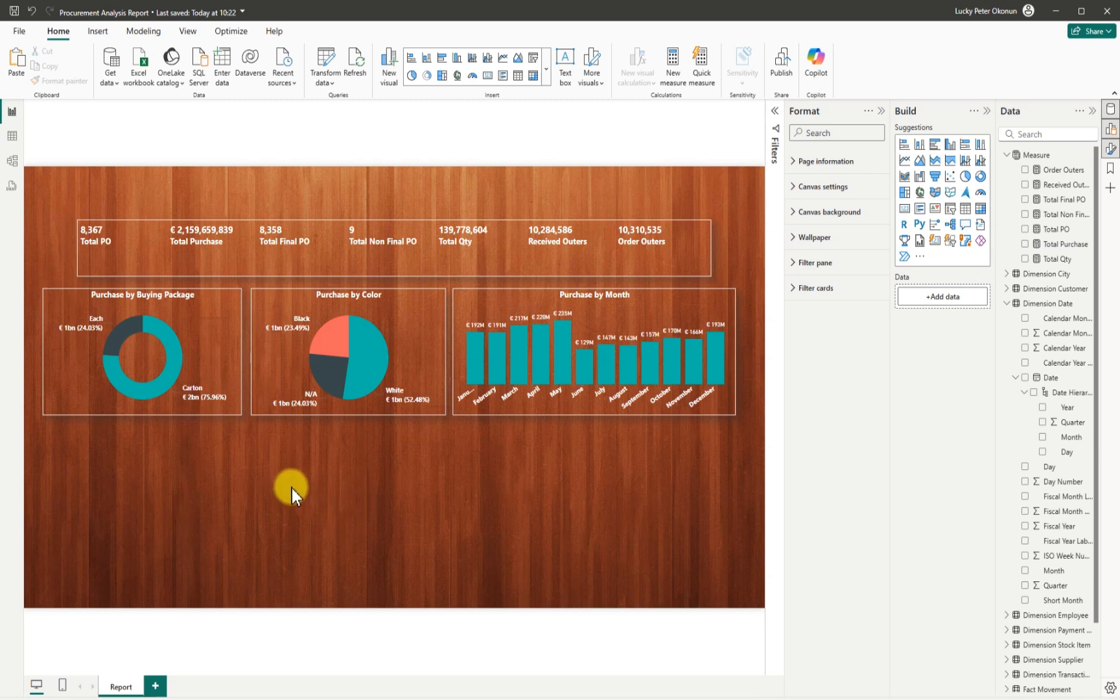
Save the report and insert an empty table visual on the page.
click(14, 10)
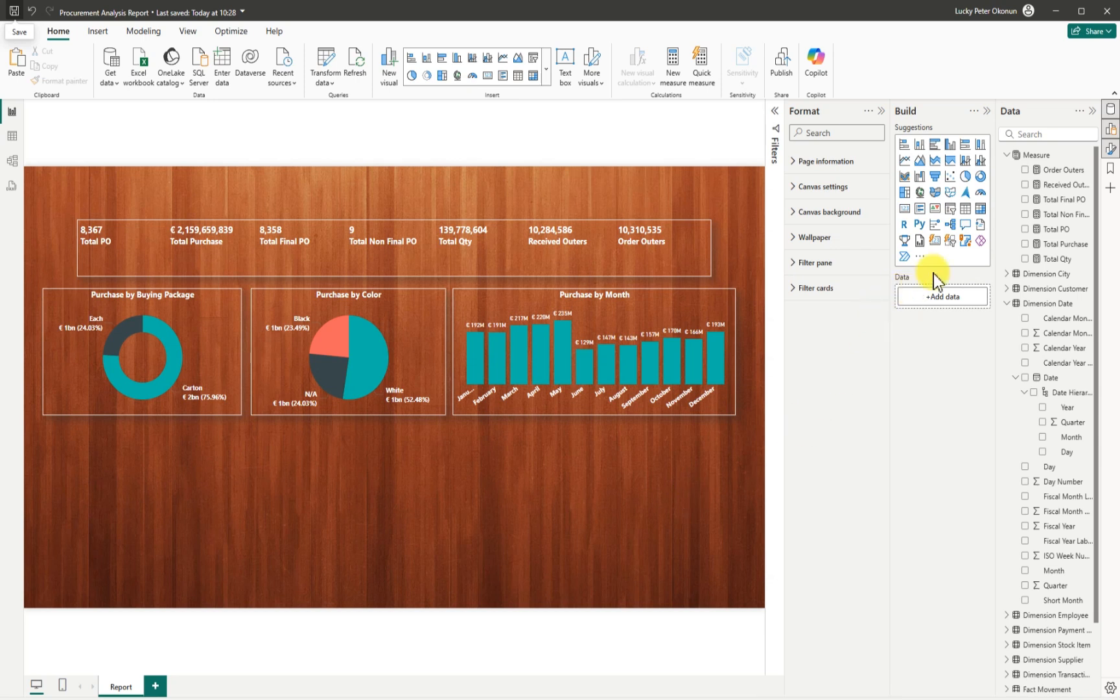
click(964, 211)
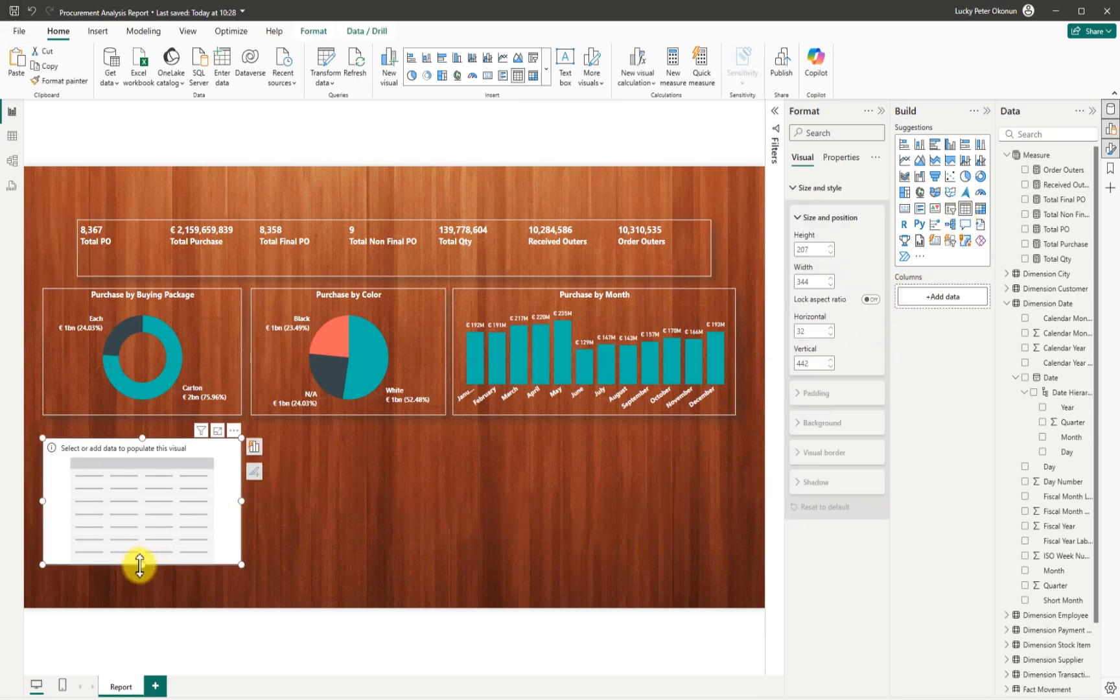
Make the table taller and add the Supplier field, found by searching 'supplier'.
drag(140, 565, 140, 587)
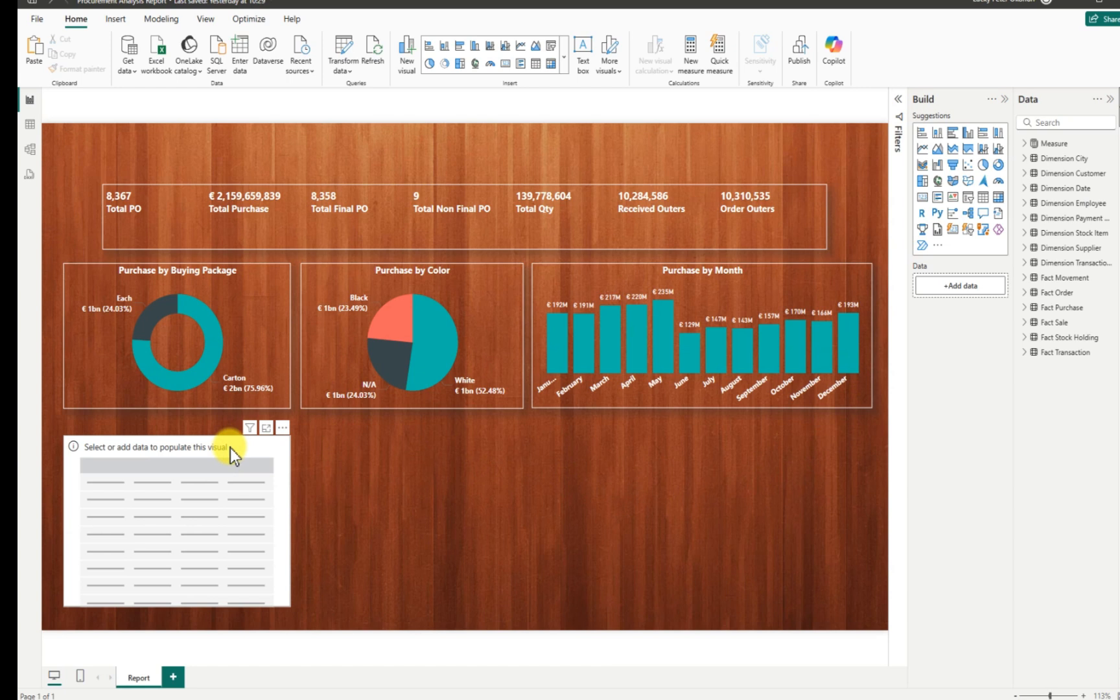
click(230, 448)
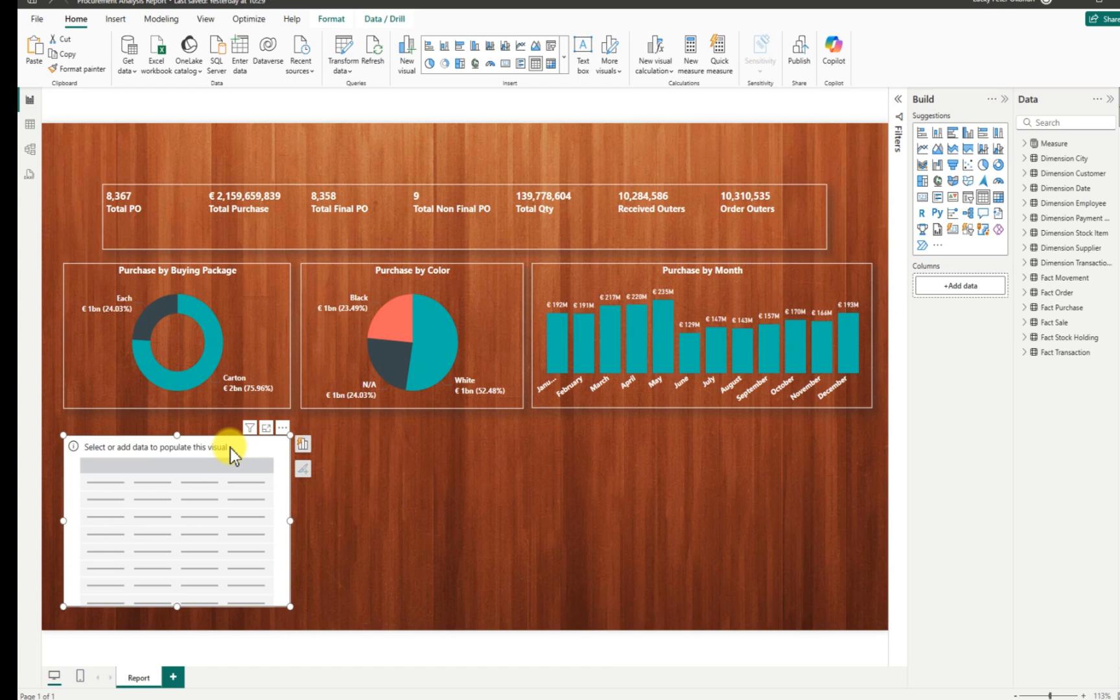
text(supplie)
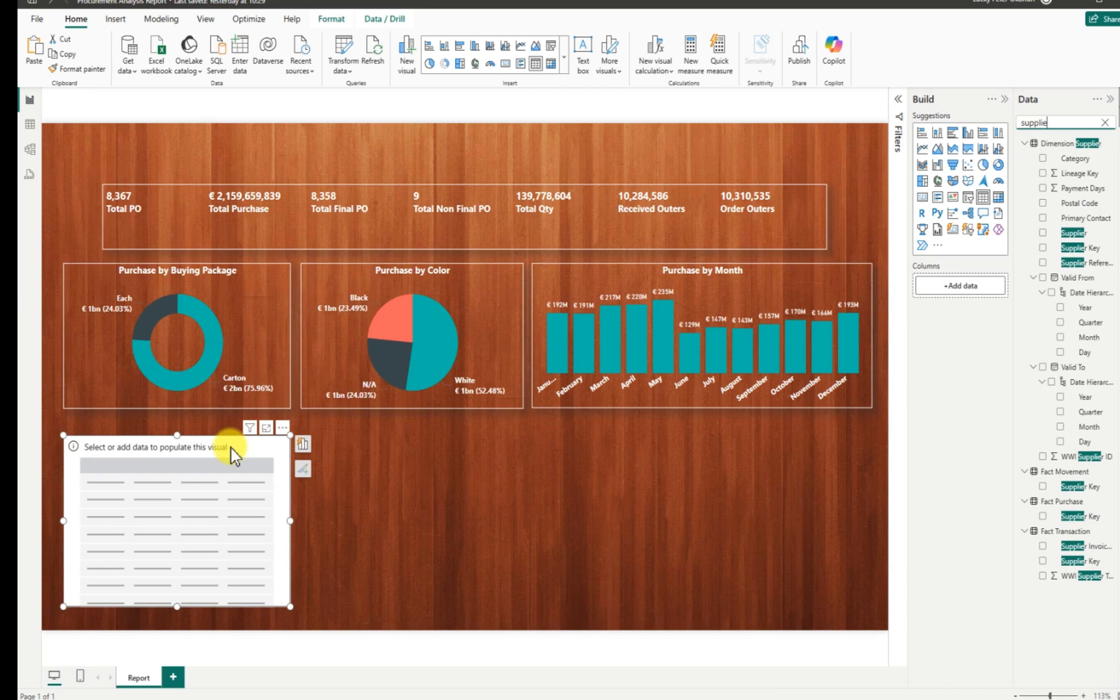
text(r)
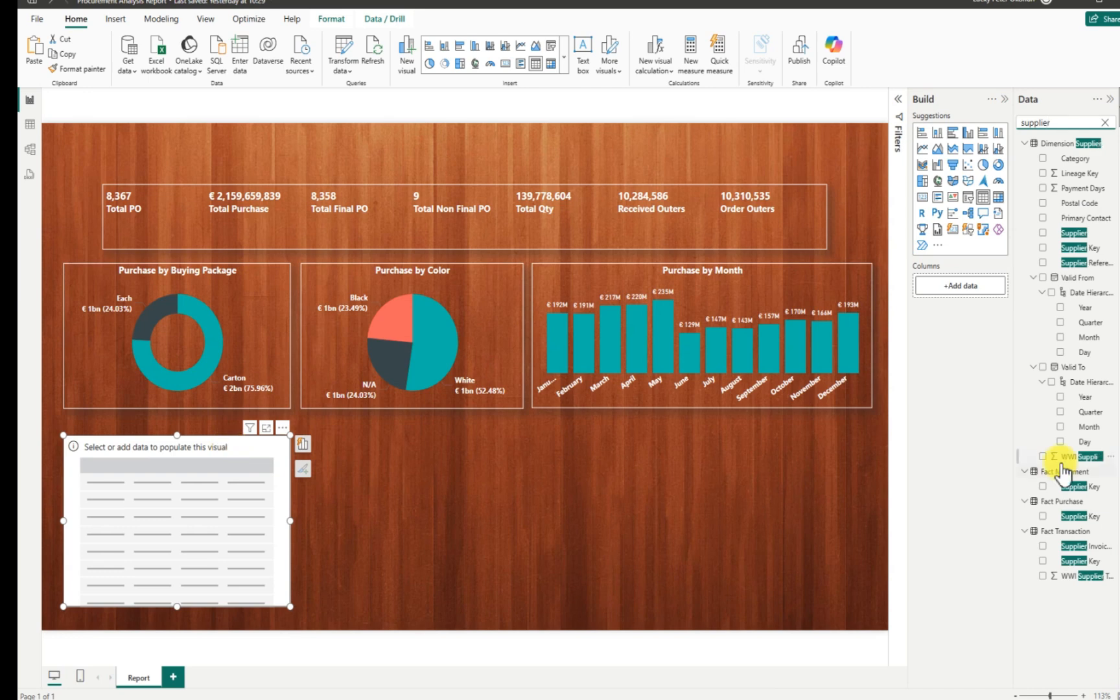
click(1043, 233)
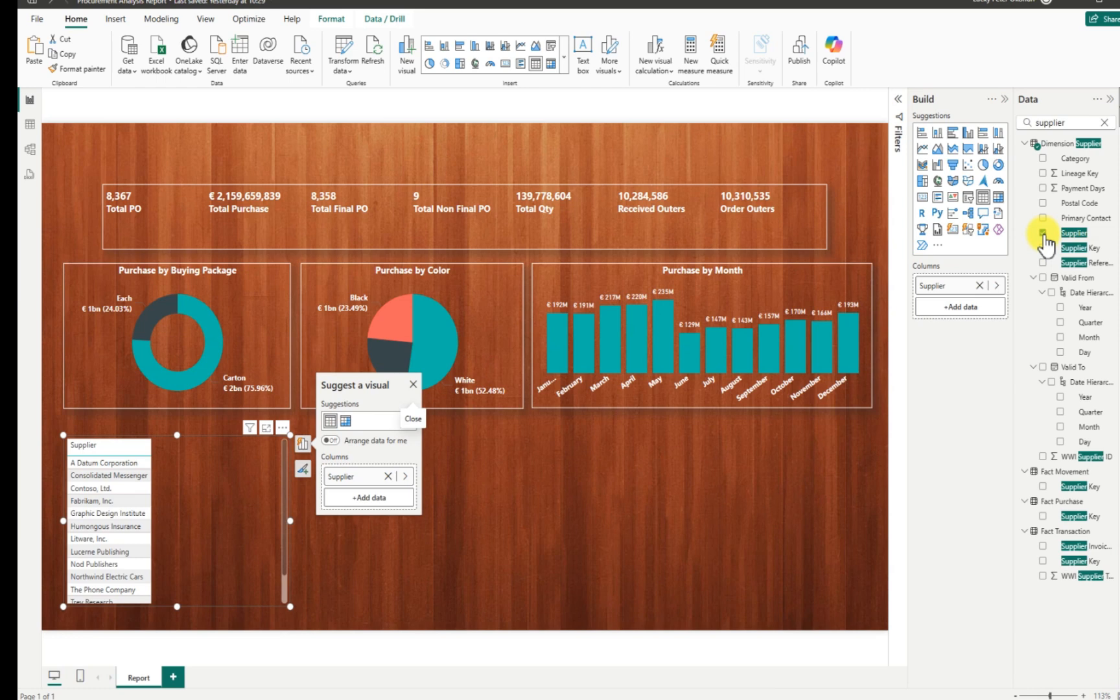
Add Total Qty, Total Purchase and Total PO measures as columns and shrink the table to fit.
click(1105, 123)
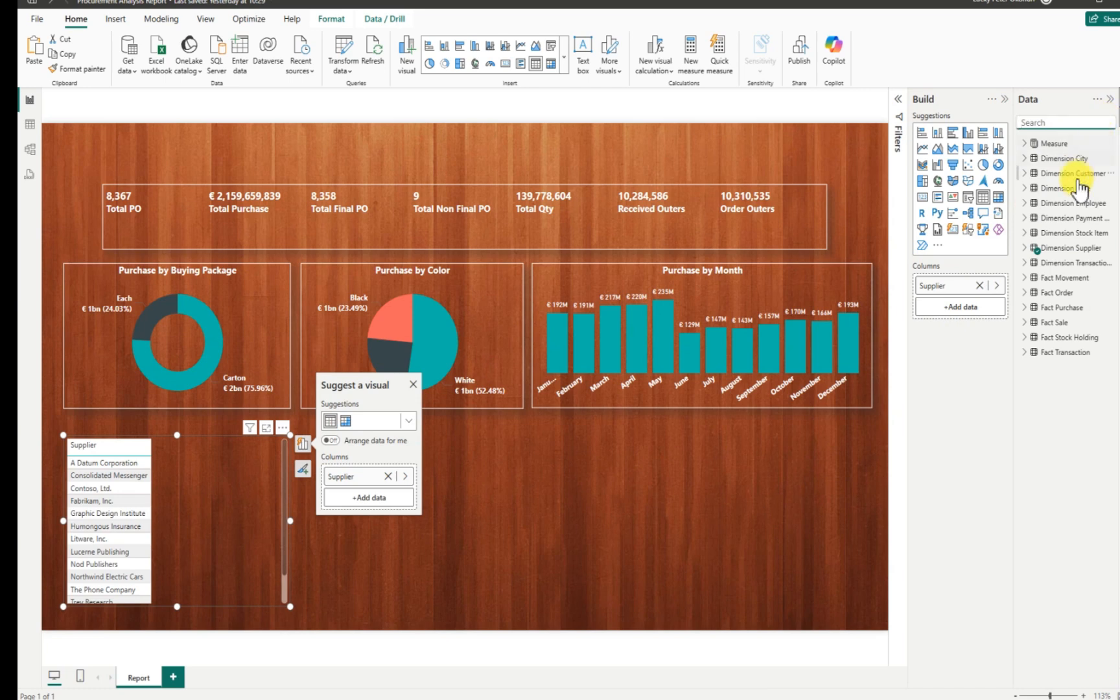
click(1025, 146)
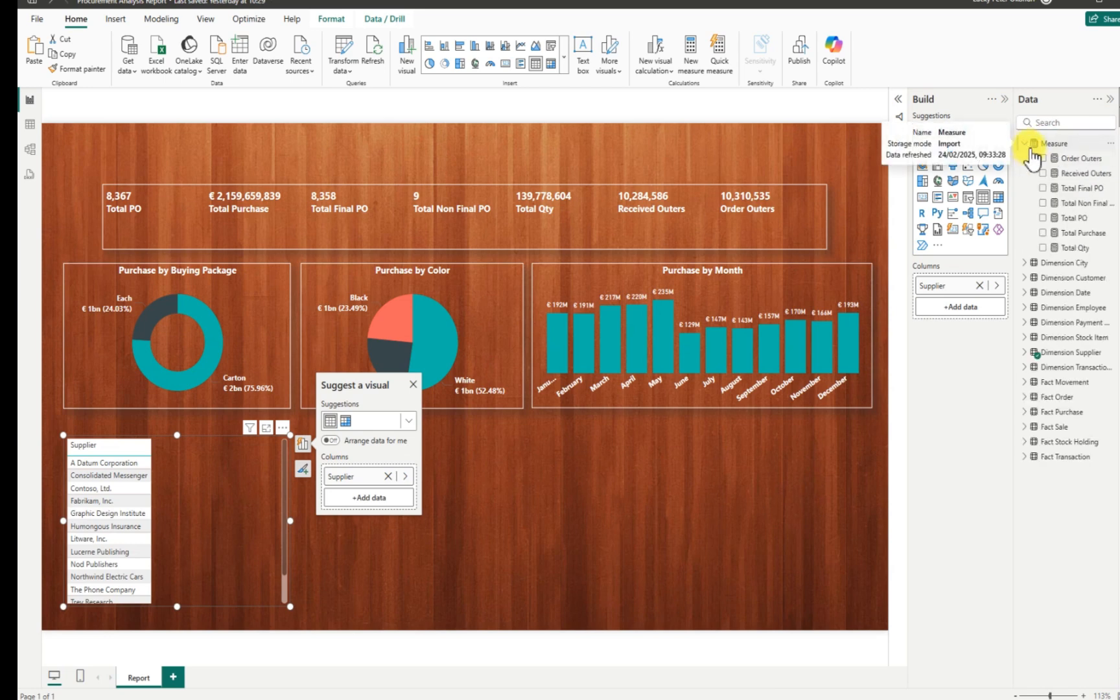
click(1042, 248)
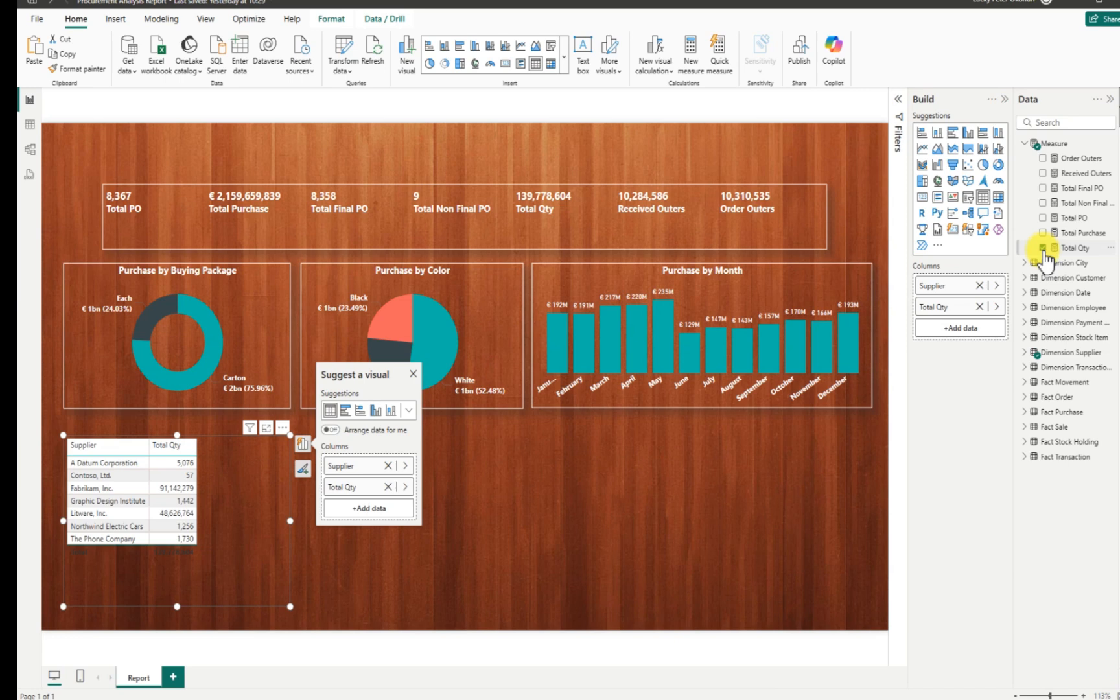
click(1043, 233)
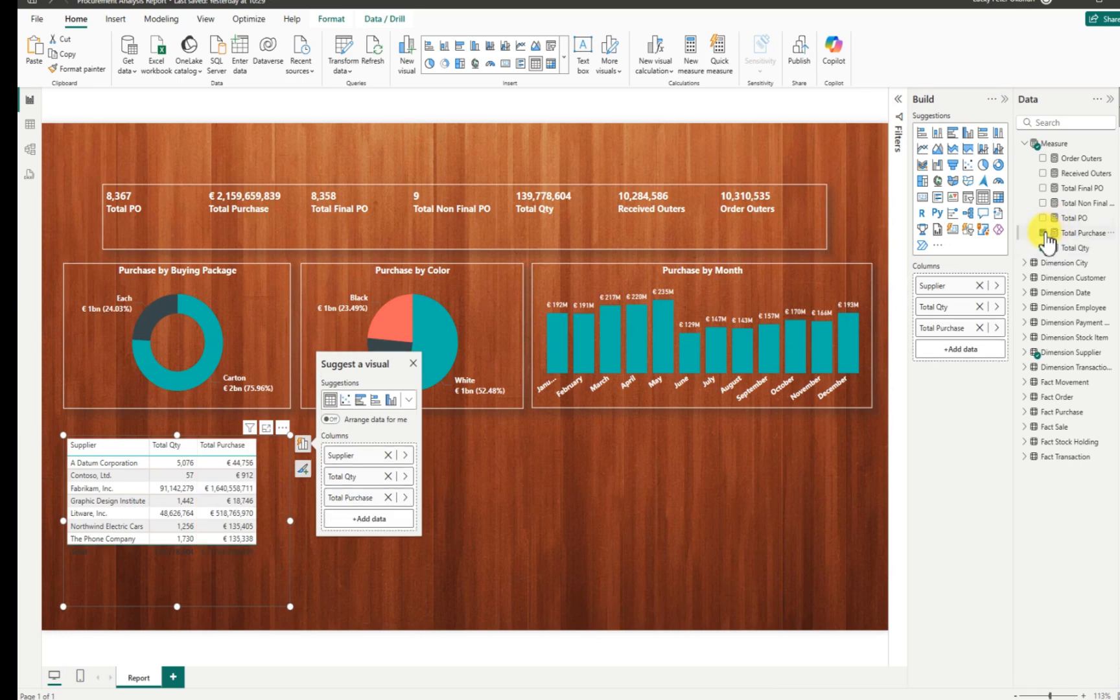
click(1043, 219)
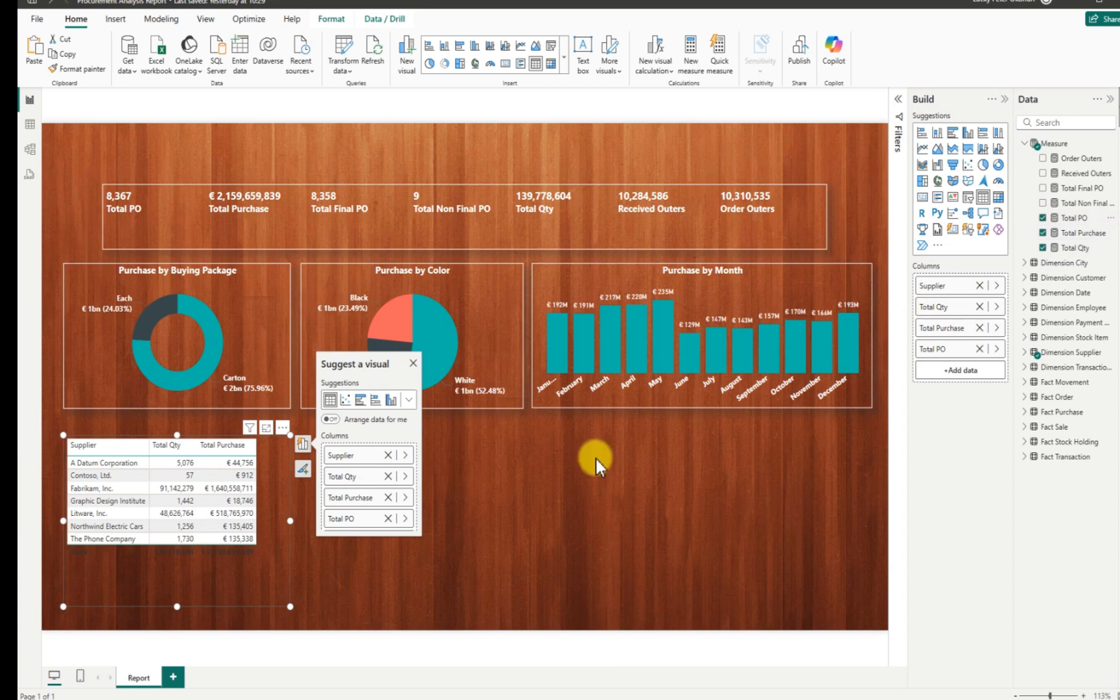
drag(290, 604, 298, 562)
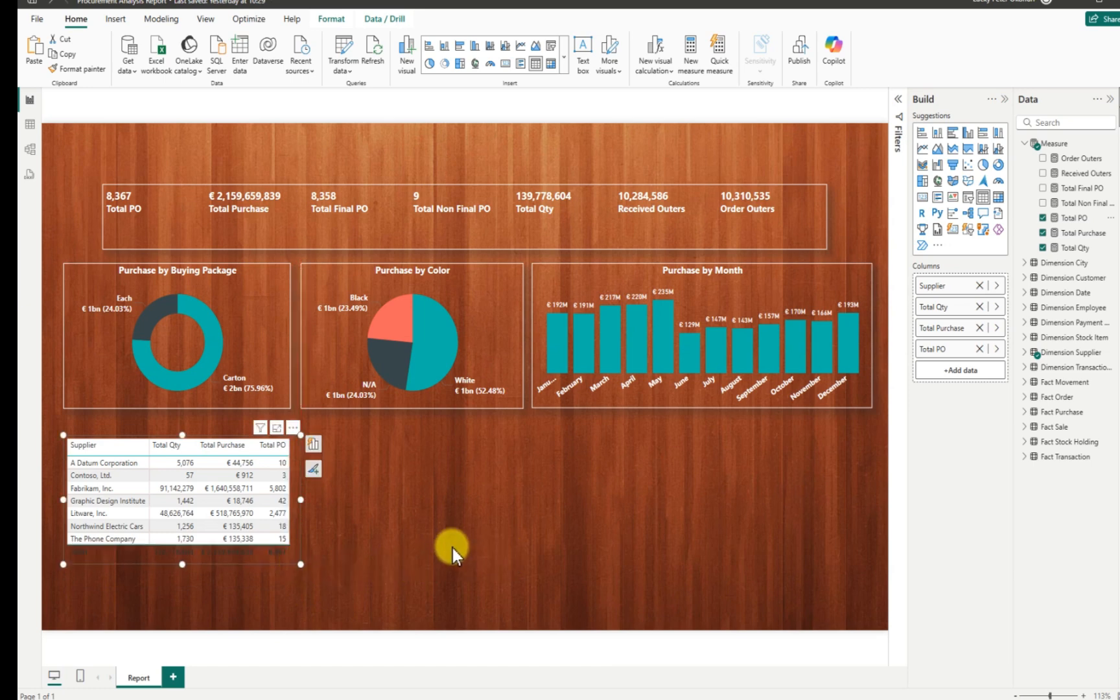
click(293, 427)
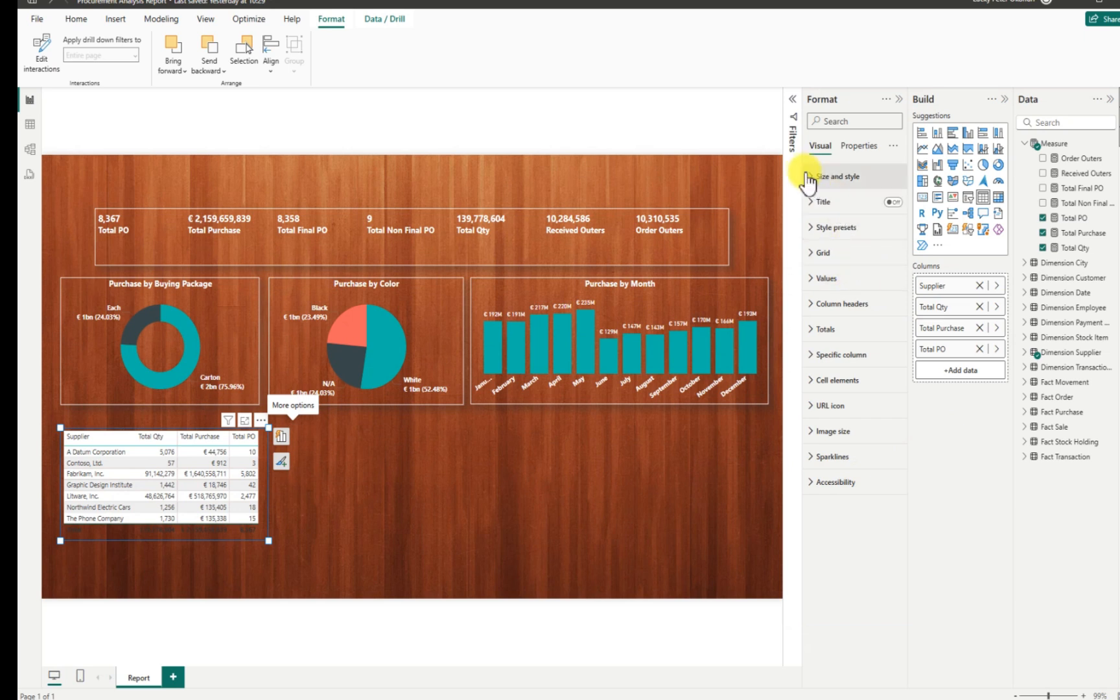
Give the supplier table a drop shadow and a white visual border.
click(811, 182)
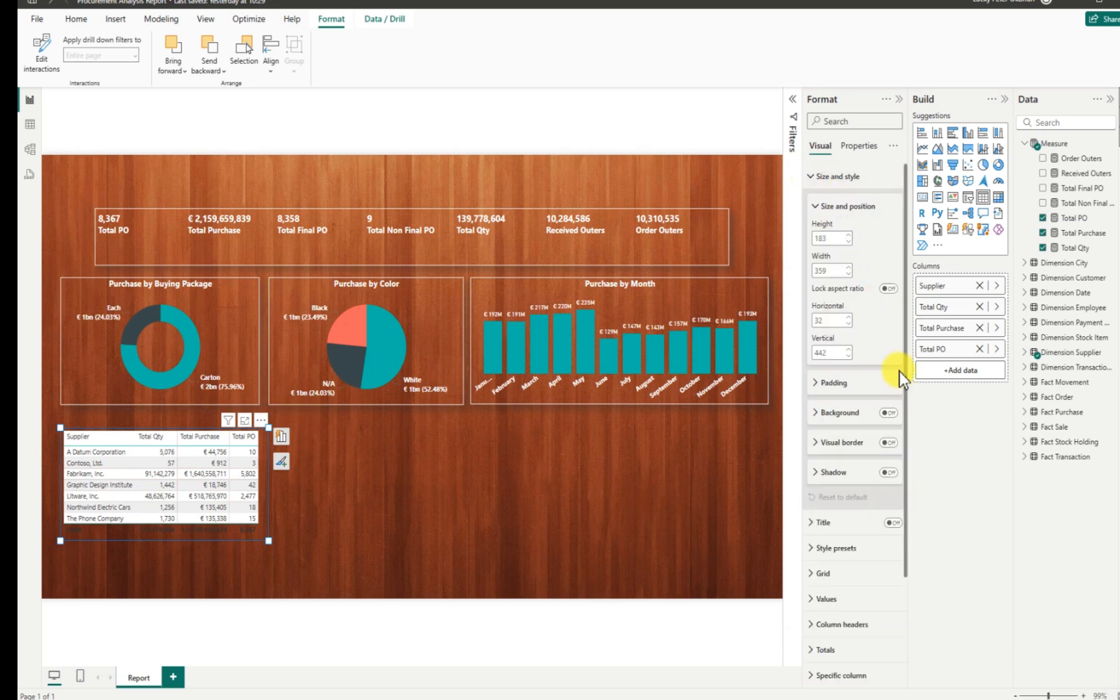
click(887, 473)
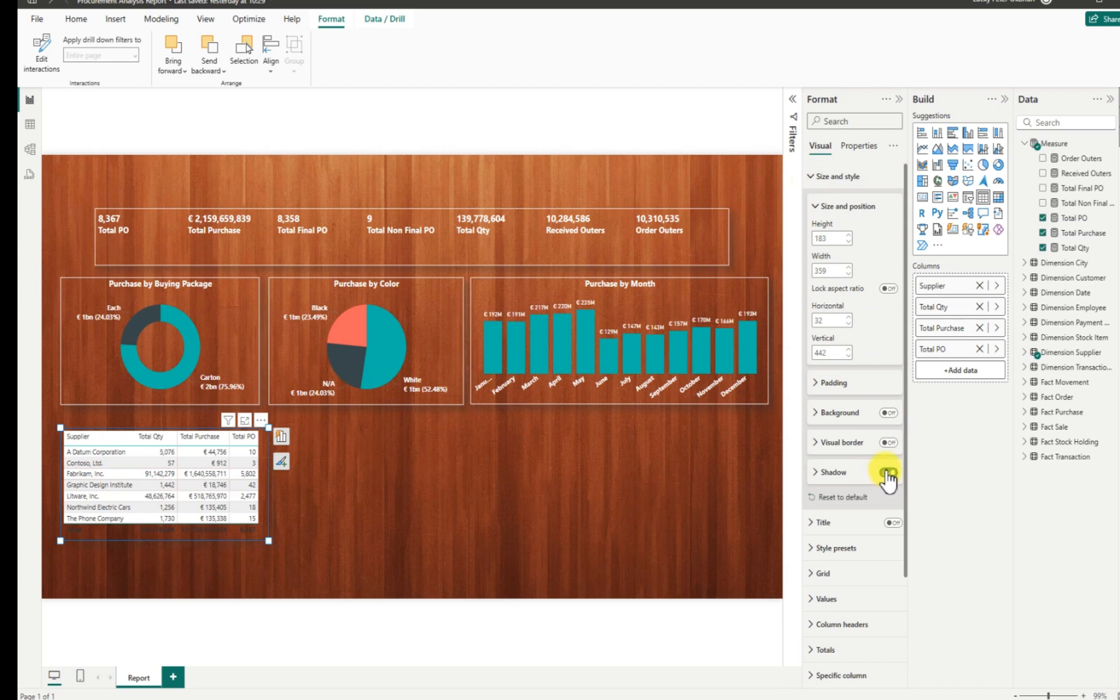
click(819, 444)
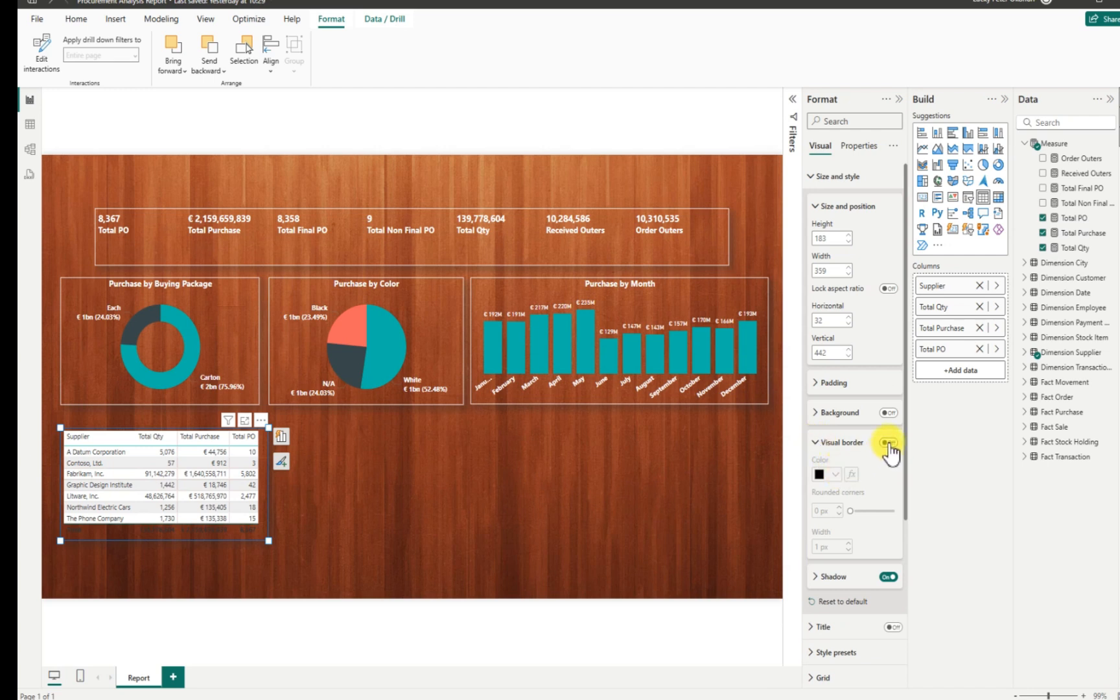
click(888, 444)
click(833, 473)
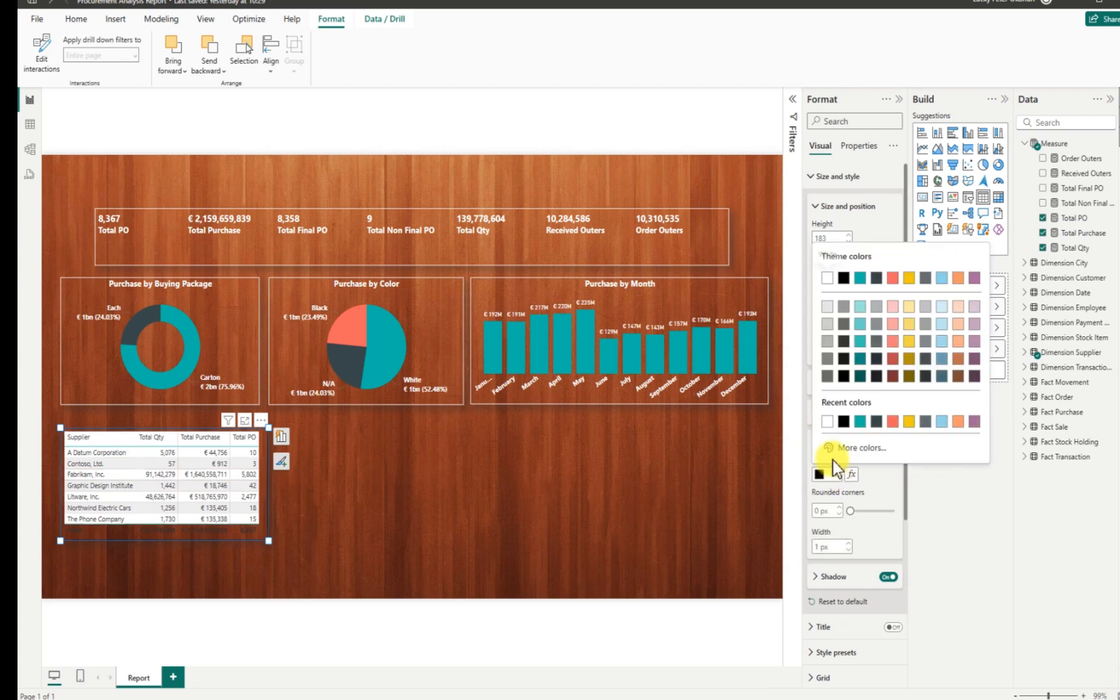
click(827, 278)
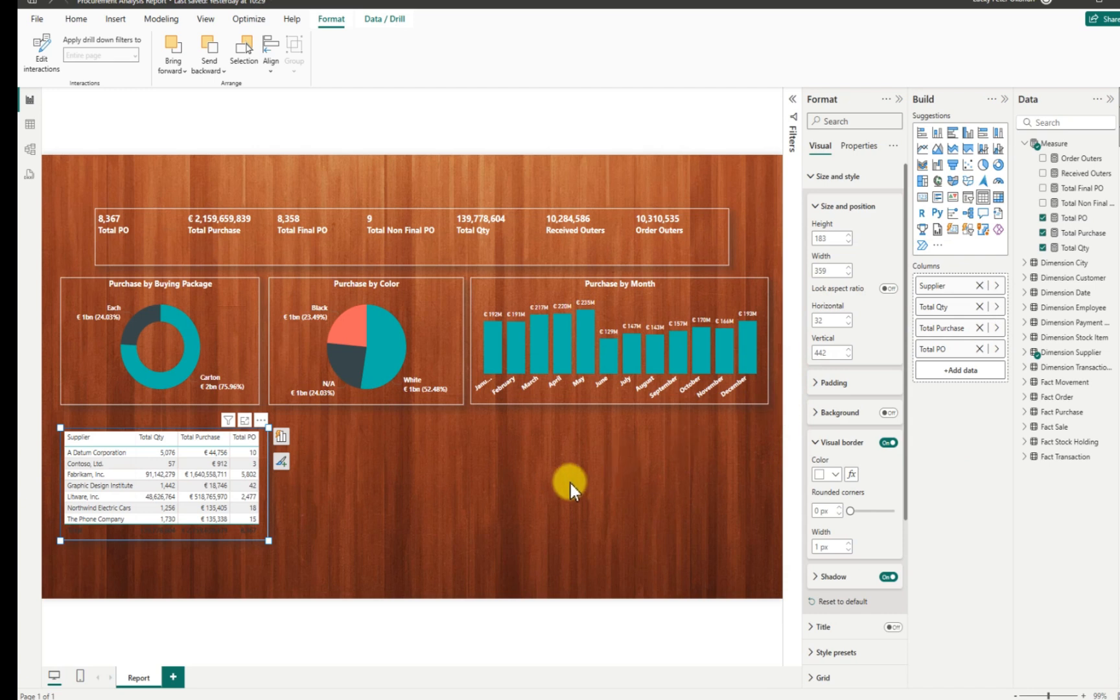
click(513, 493)
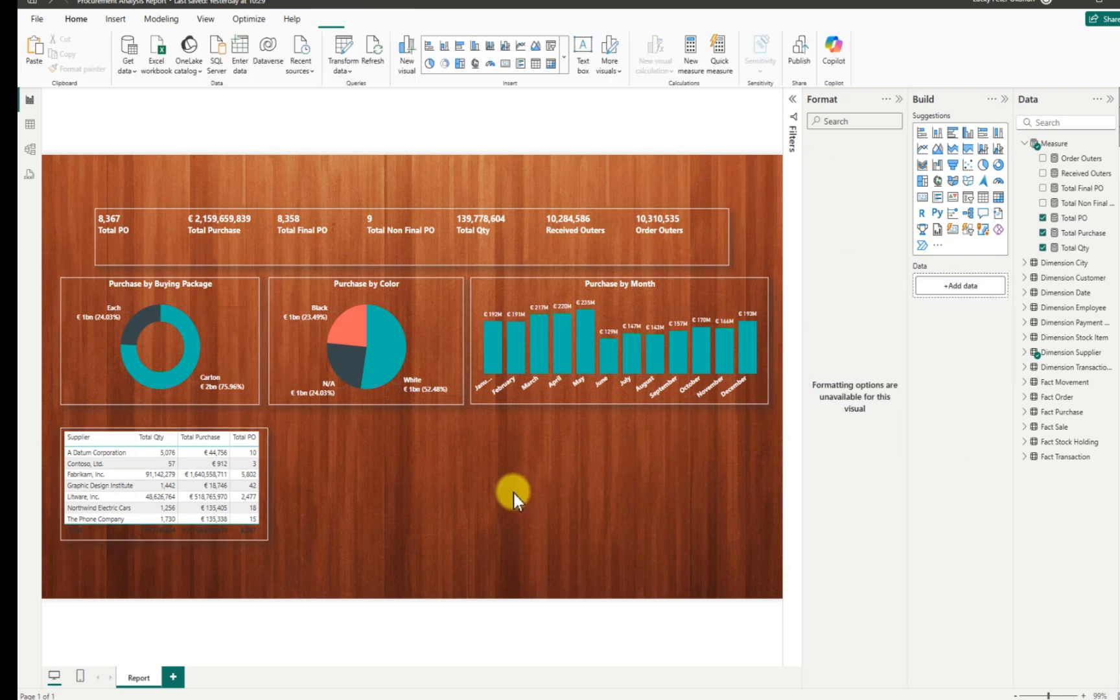
Sort the supplier table by Total PO in descending order.
click(251, 444)
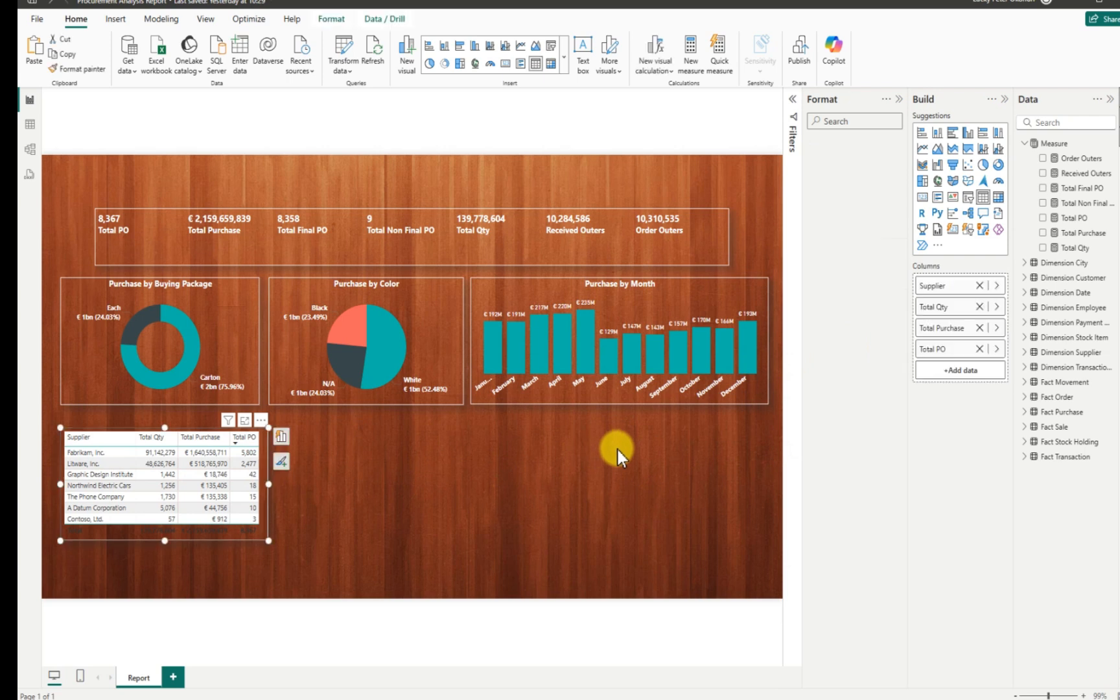
click(887, 442)
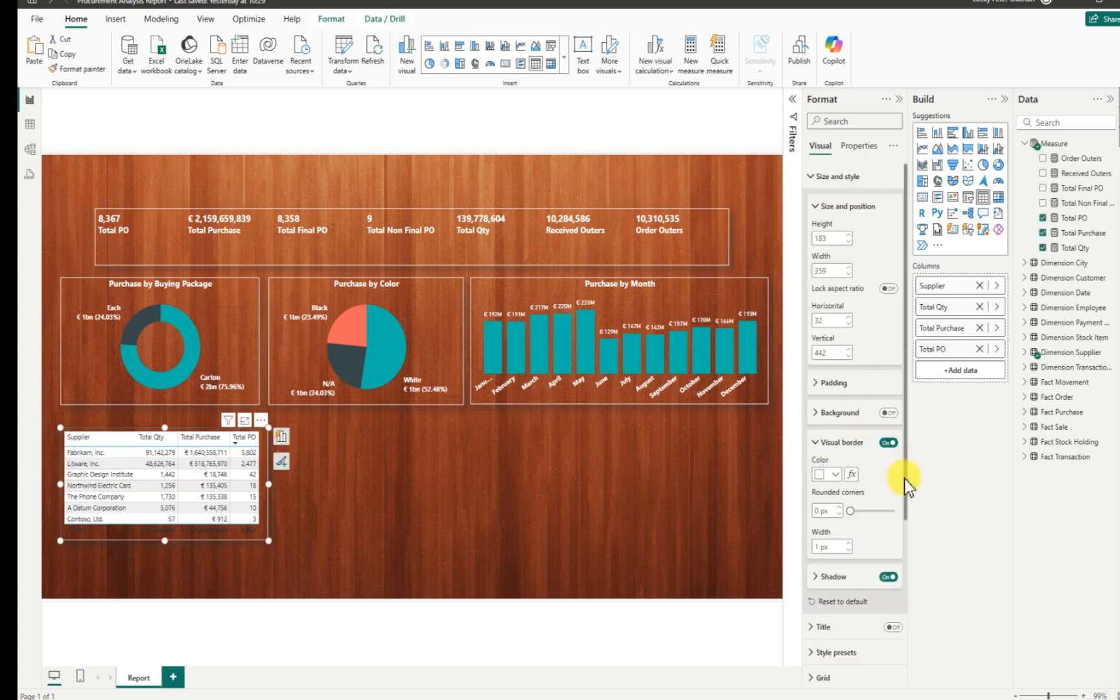
click(814, 181)
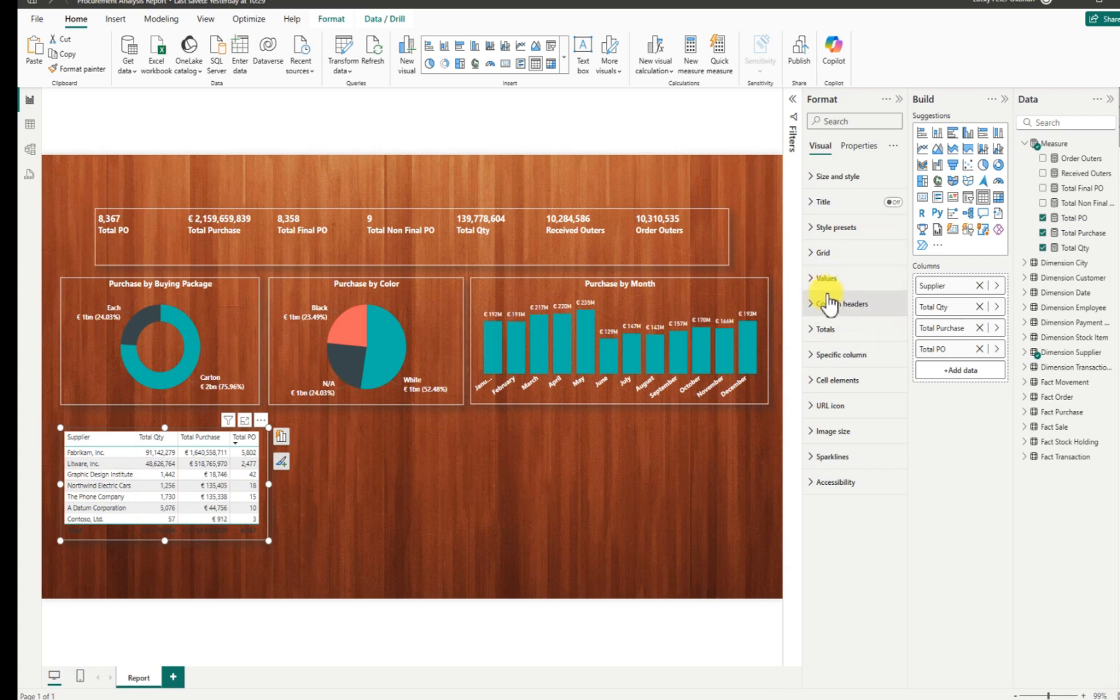
In Values, set both the Text color and the Alternate text color to White.
click(814, 279)
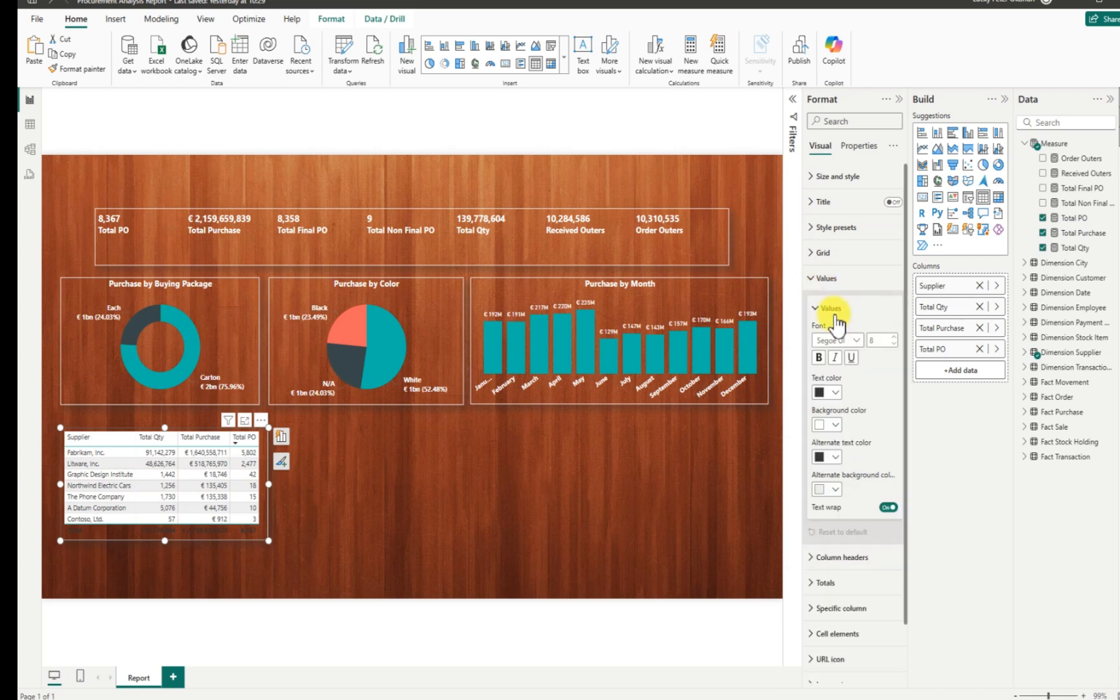
click(837, 392)
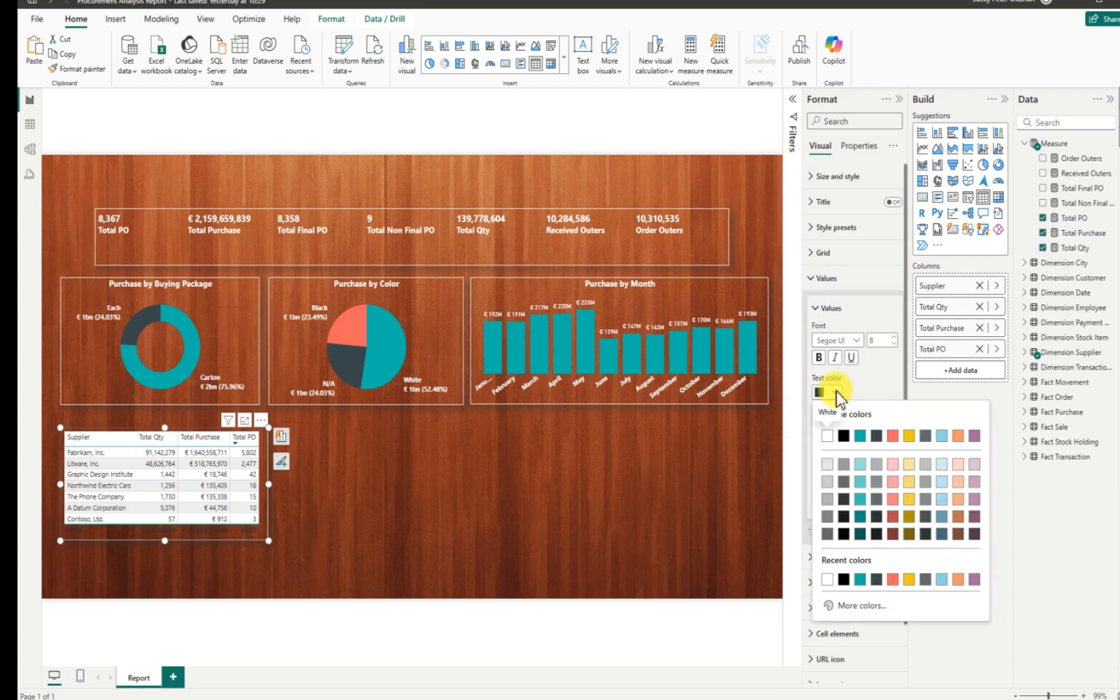
click(829, 435)
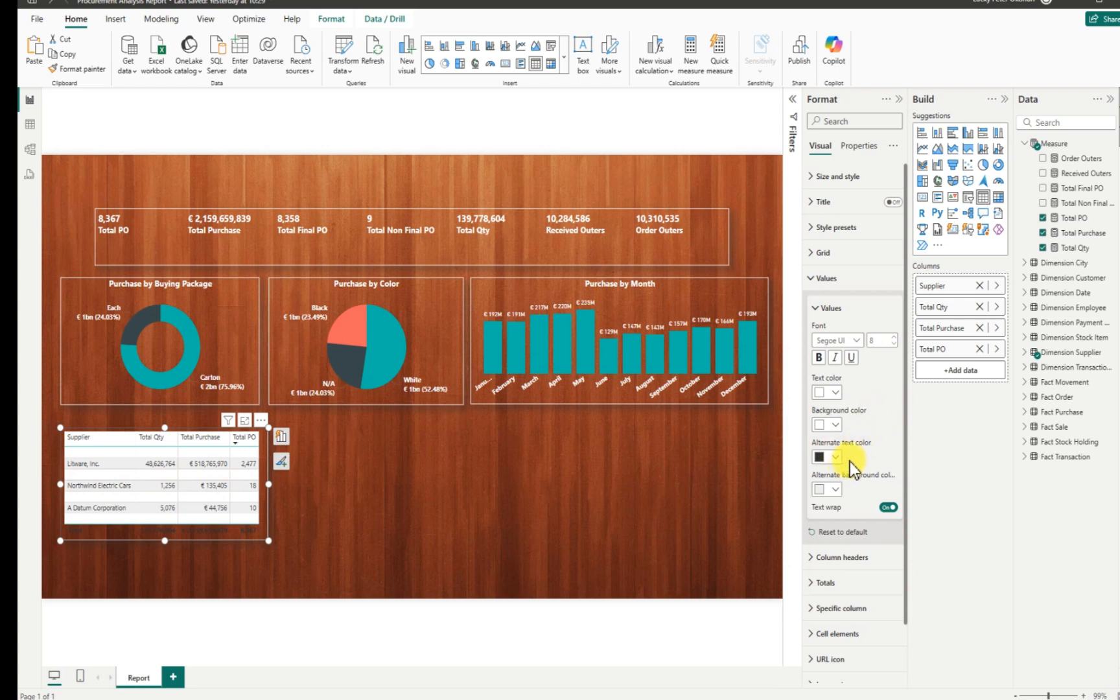
click(837, 458)
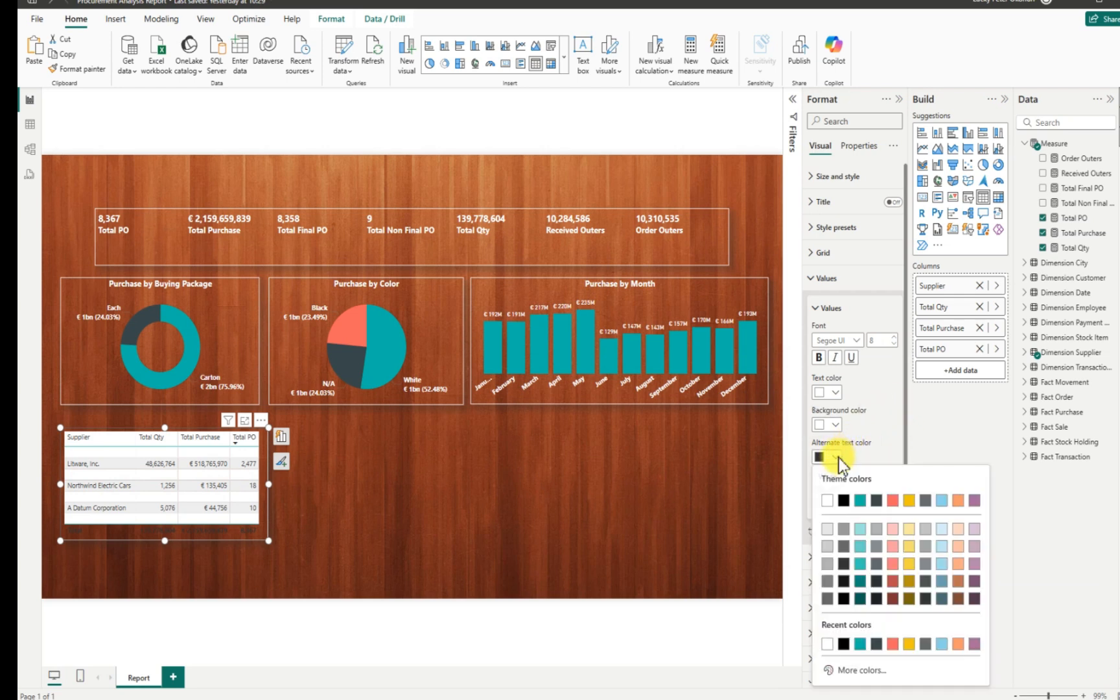
click(826, 500)
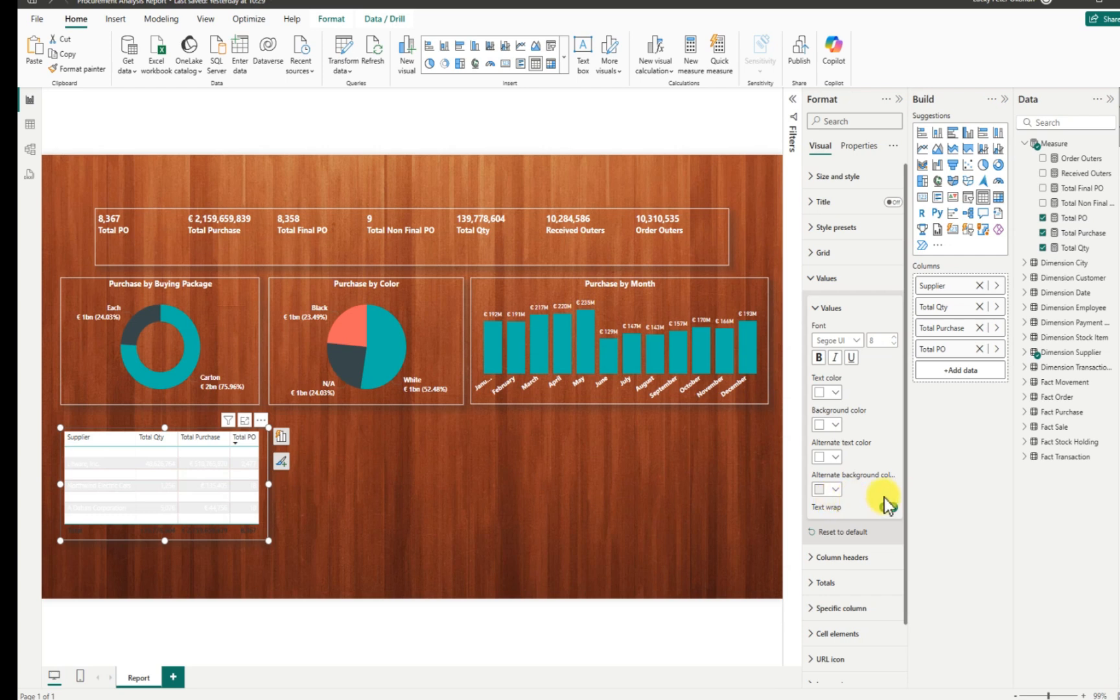
drag(906, 485, 895, 569)
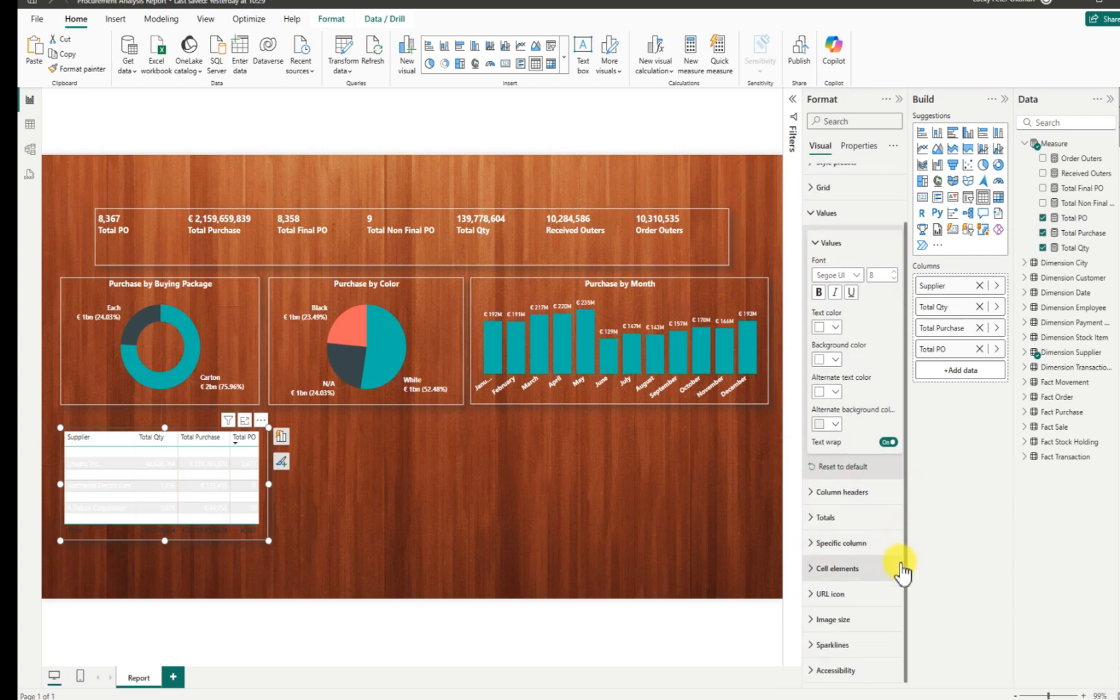
Make the supplier table's Totals text White.
click(812, 518)
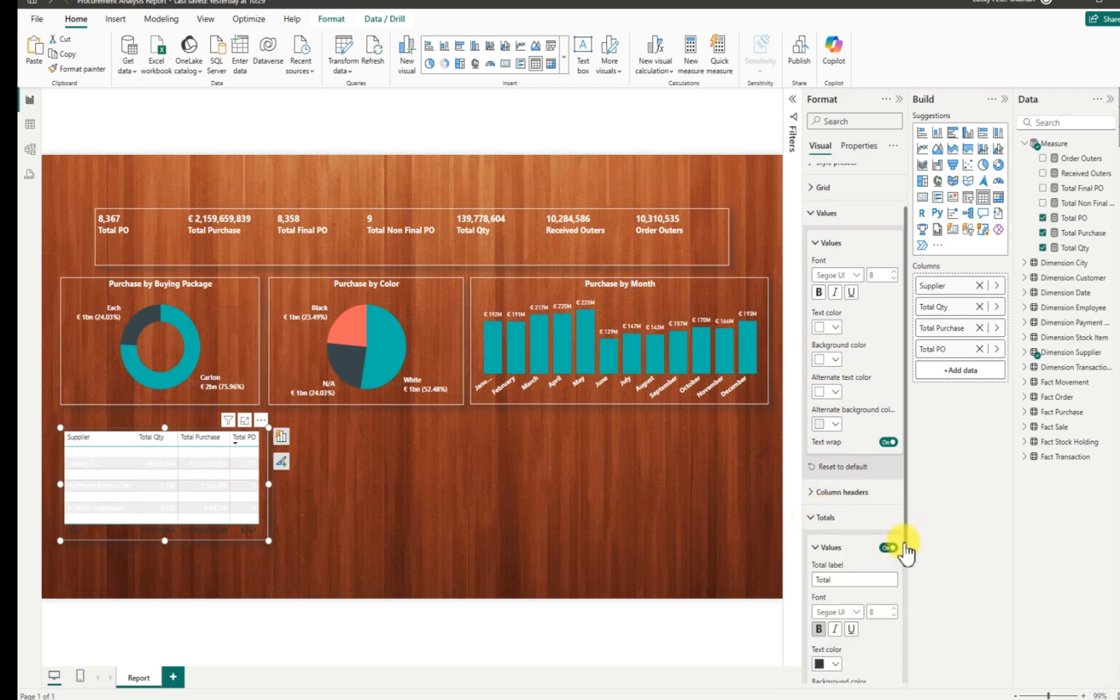
scroll(843, 557, down, 3)
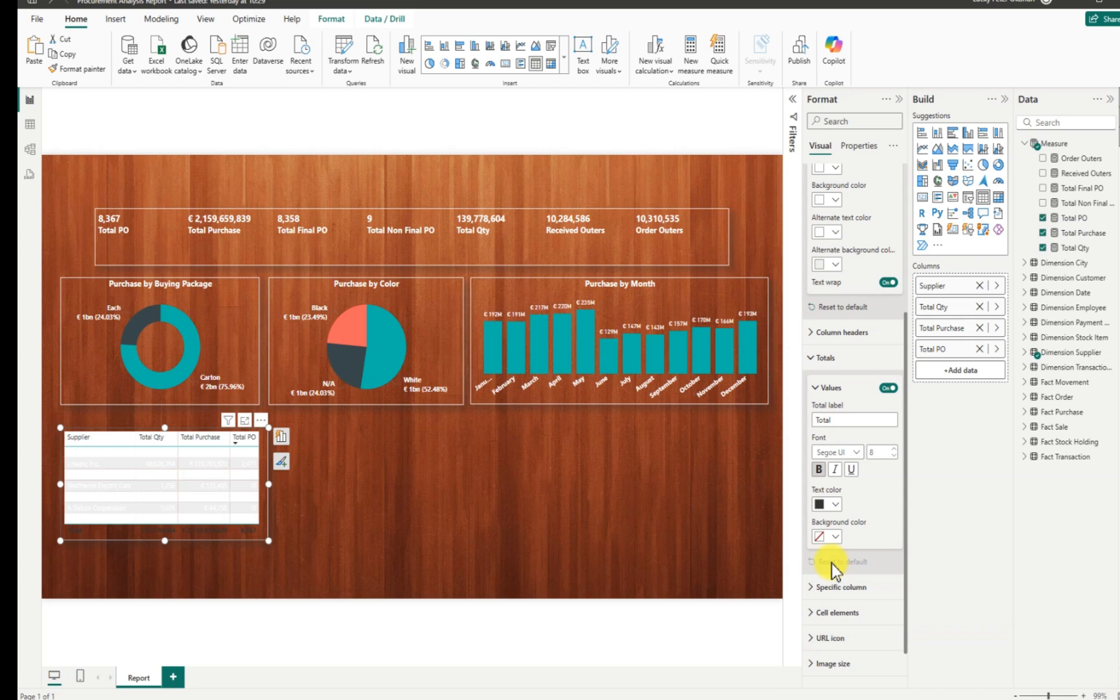
click(835, 506)
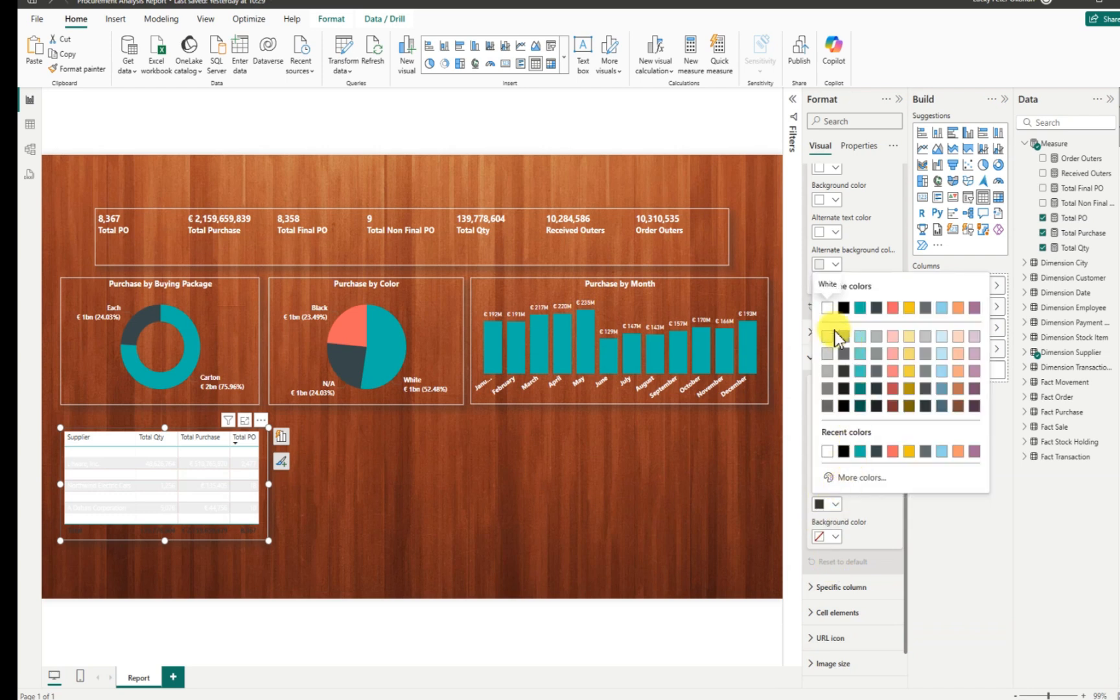
click(828, 310)
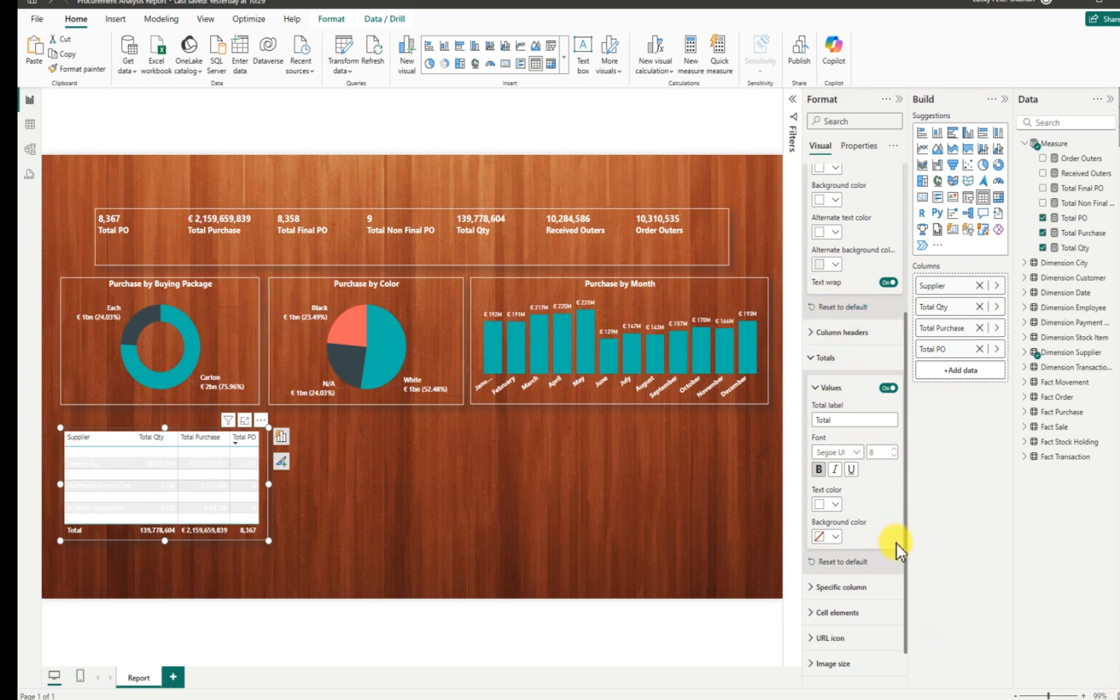
Give the column headers White text on a dark grey (Black, 20% lighter) background.
drag(904, 538, 905, 470)
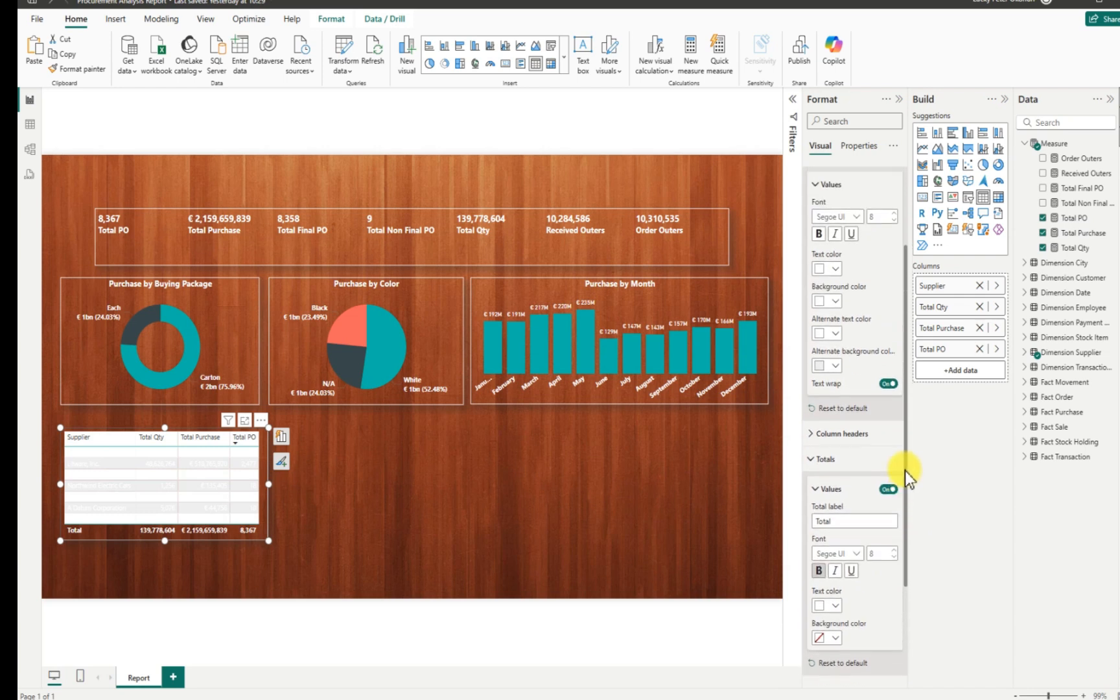
click(811, 434)
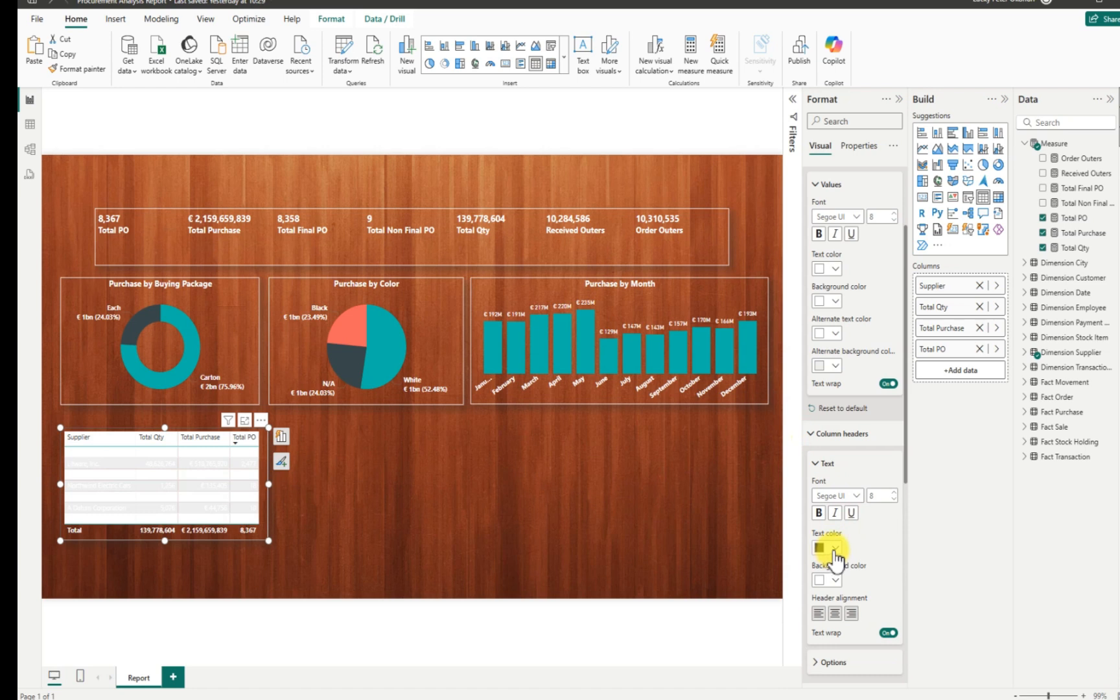
click(835, 548)
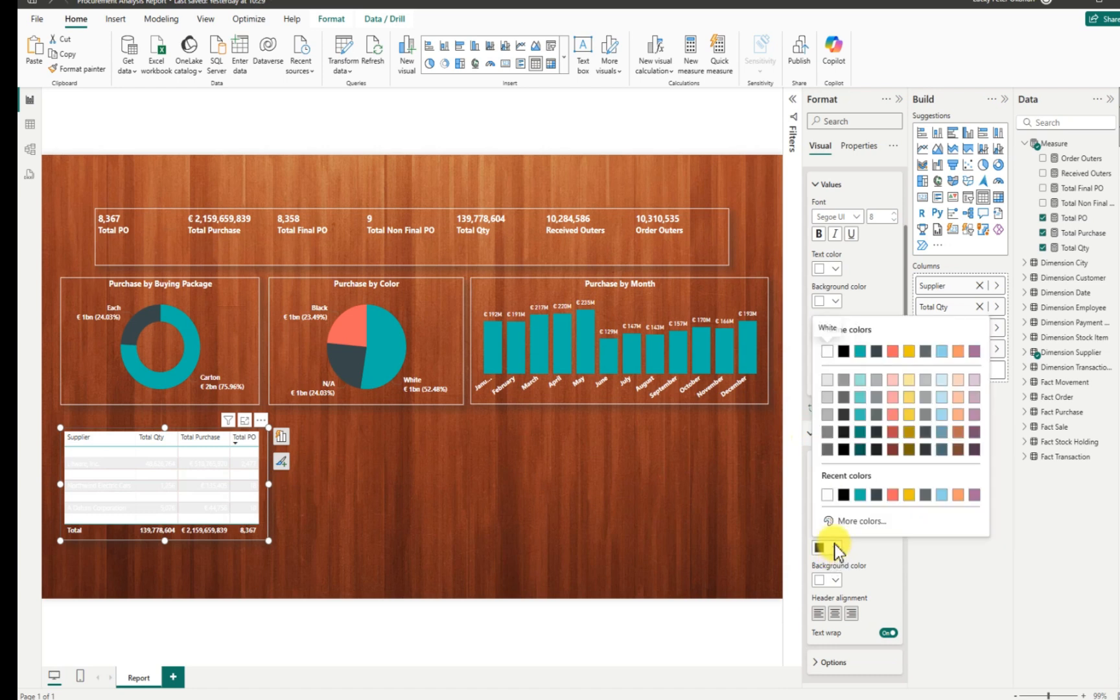
click(830, 353)
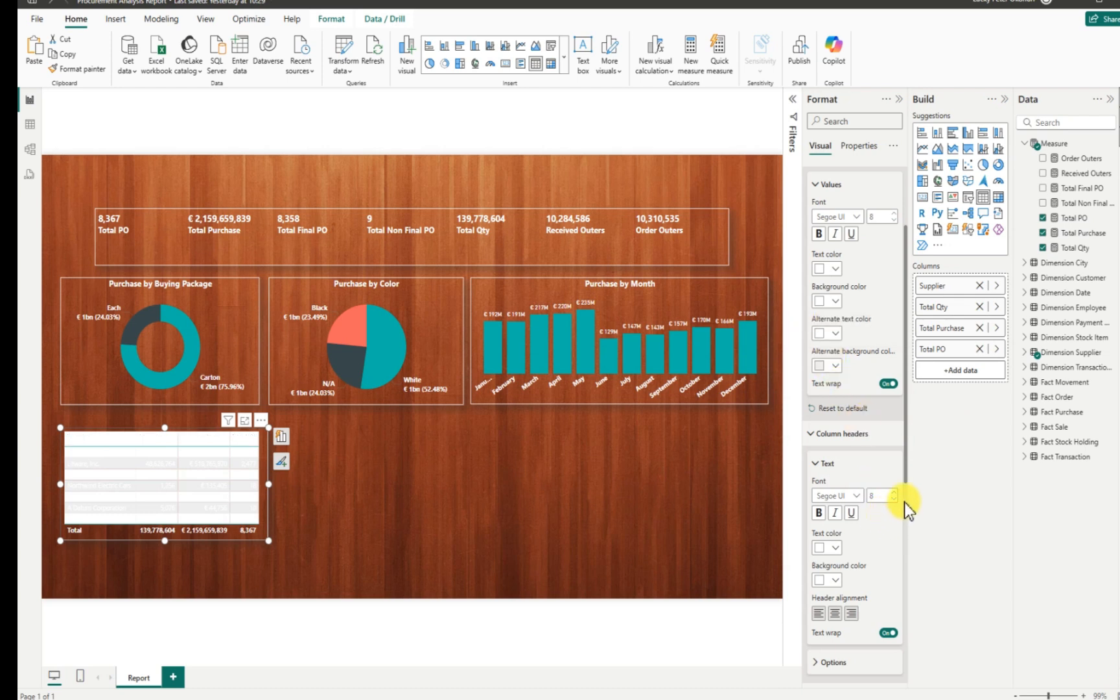
click(835, 579)
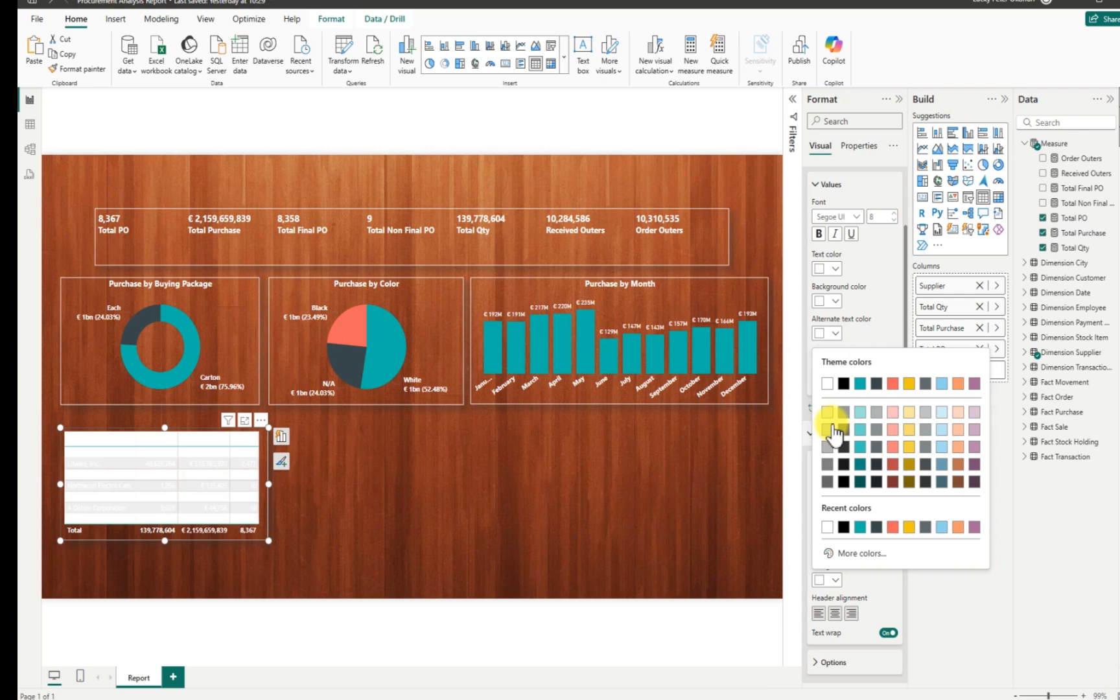
click(828, 429)
click(835, 580)
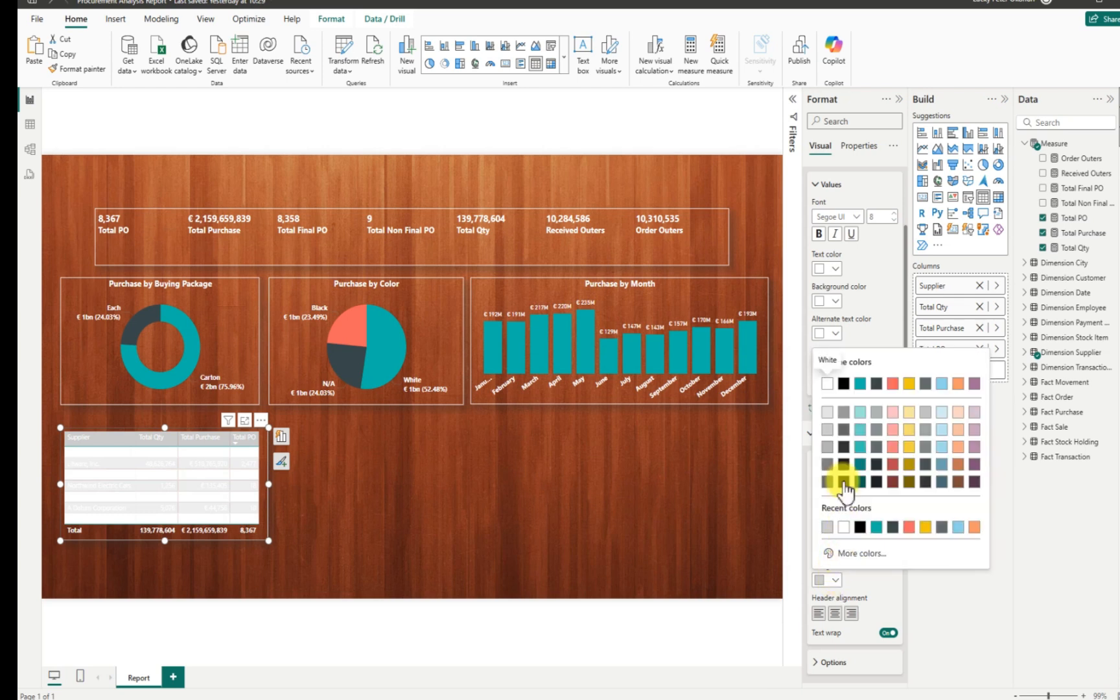
click(842, 446)
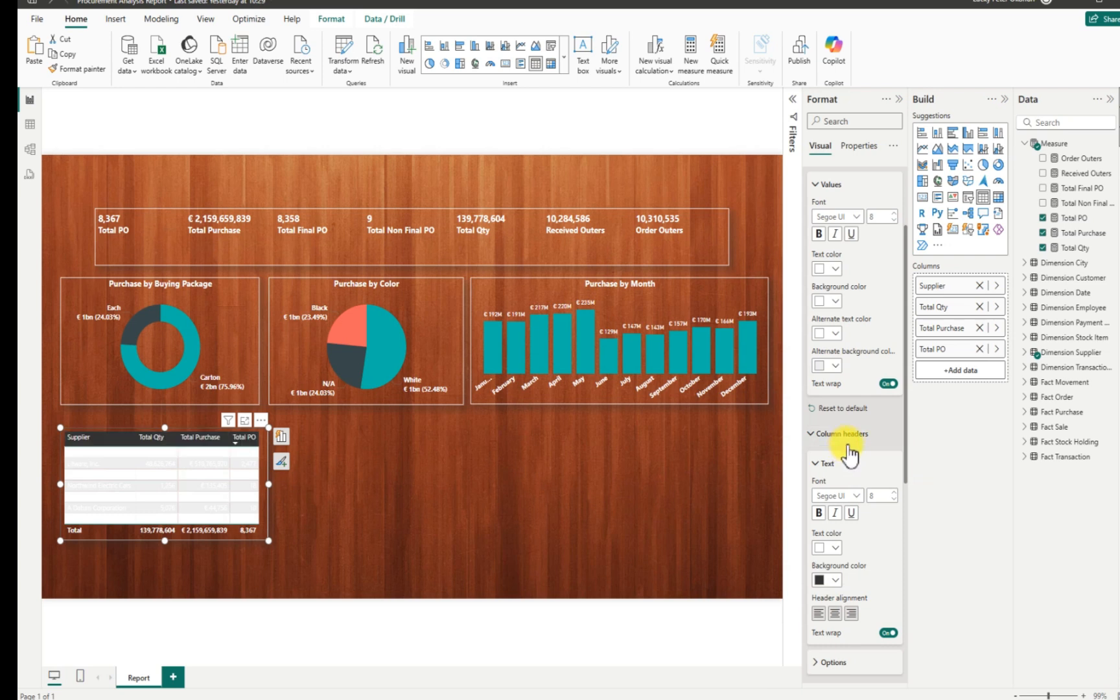
drag(905, 370, 908, 329)
Shade the row background grey, then give alternate rows a darker grey background.
click(836, 387)
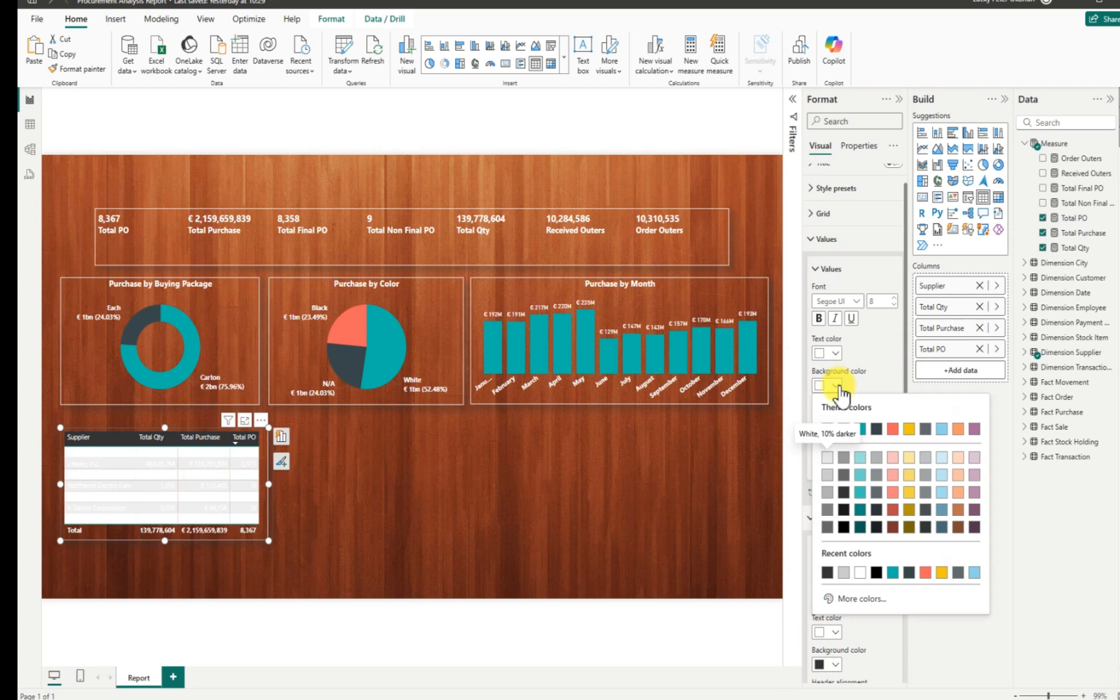
click(827, 457)
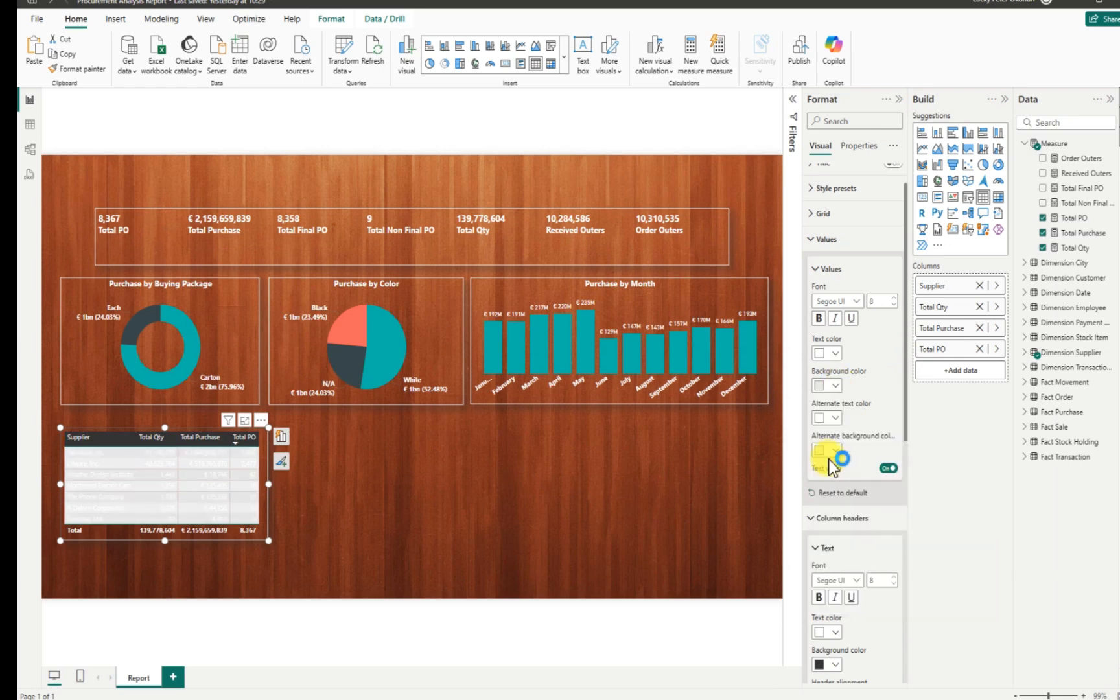
click(836, 386)
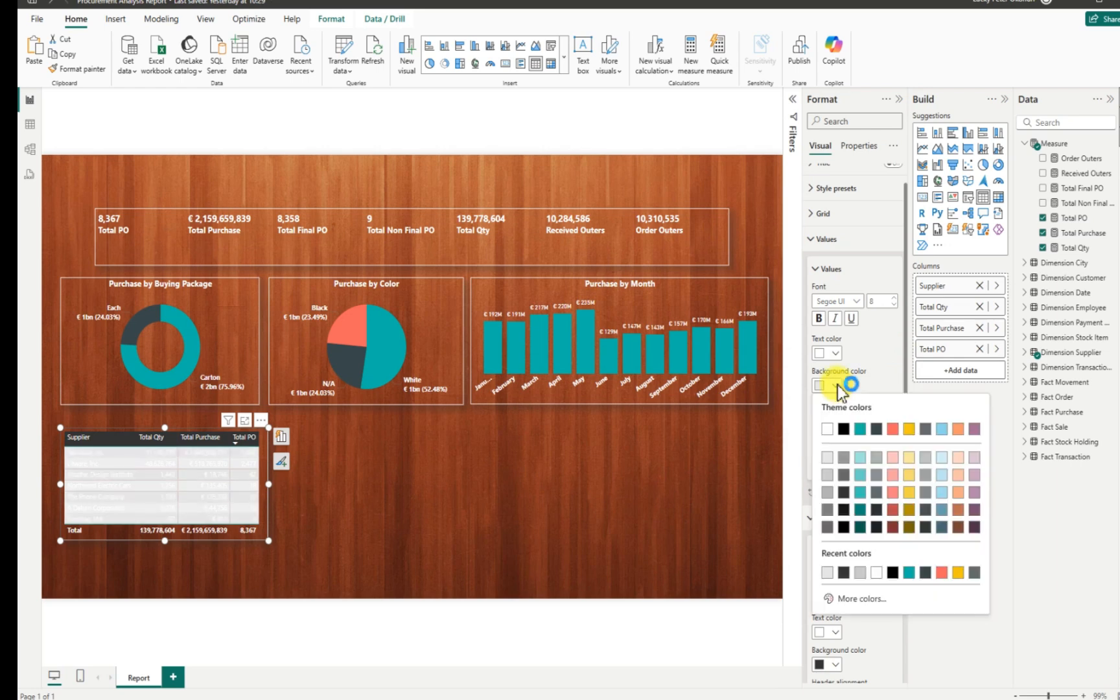
click(827, 492)
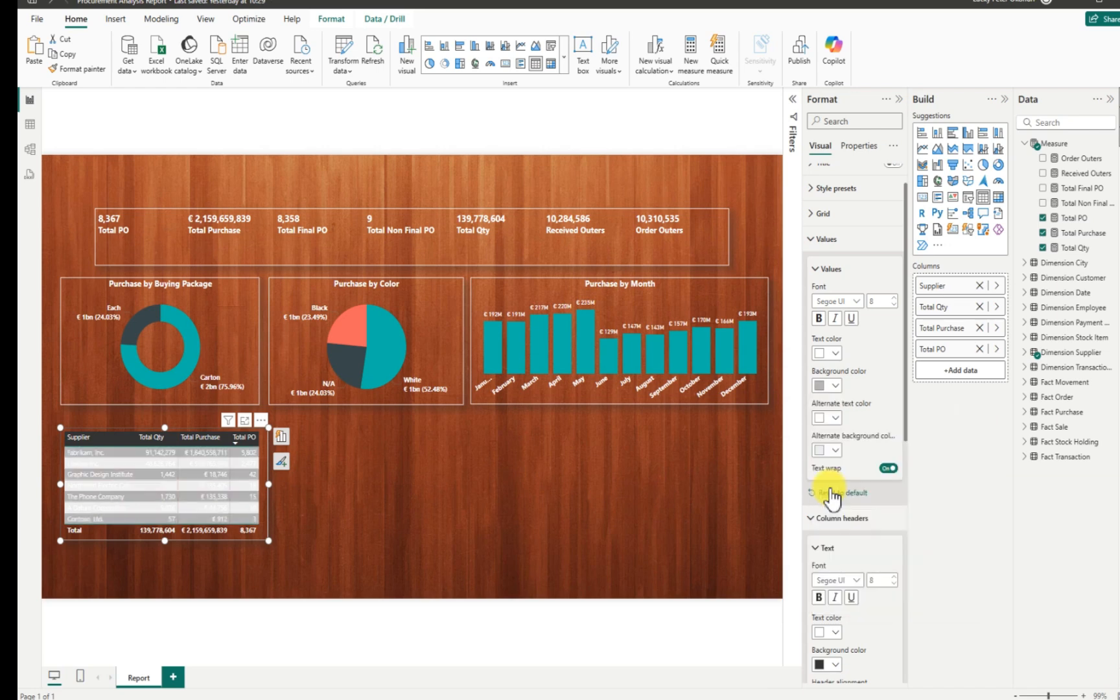
click(835, 451)
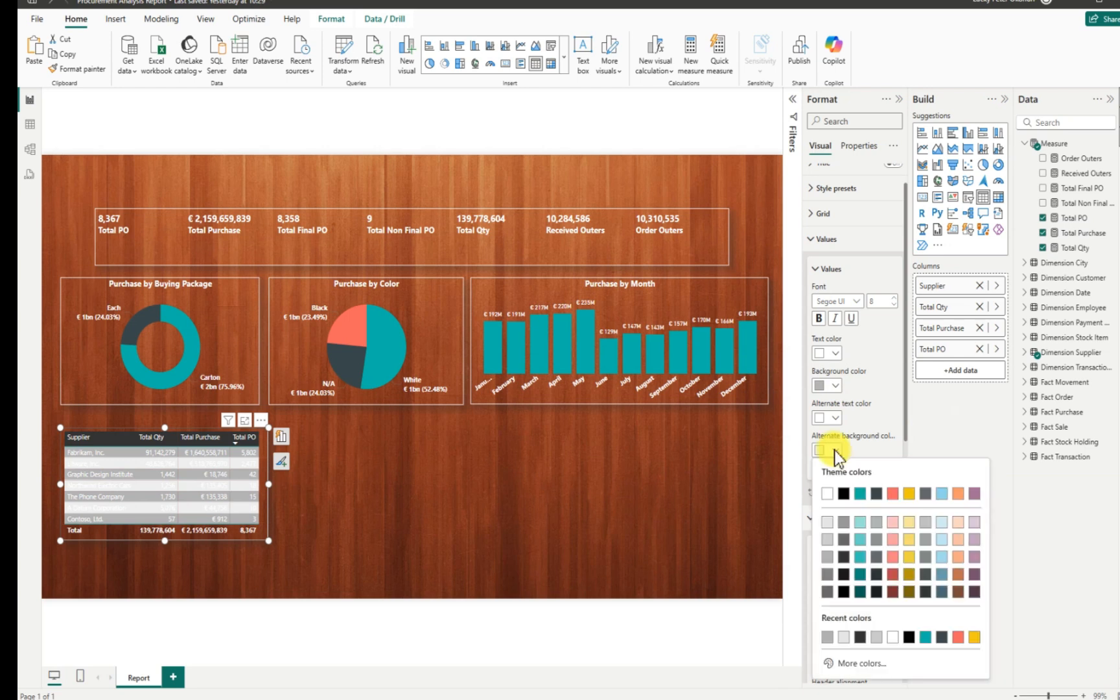
click(828, 572)
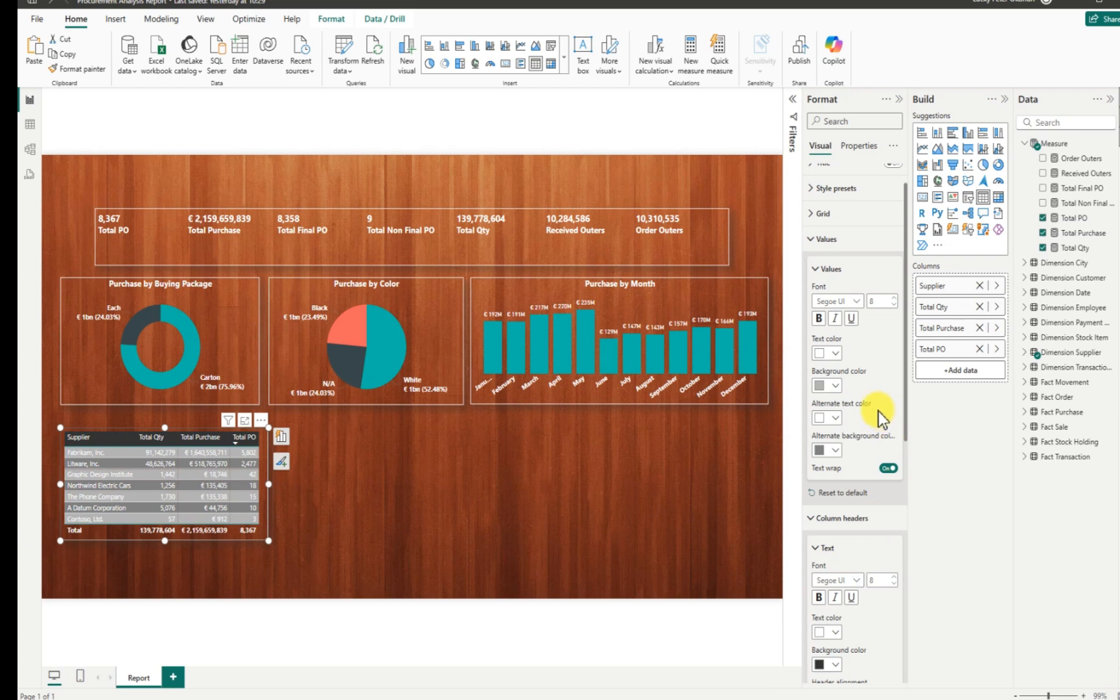
Keep the value text colour and switch the Values to a bolder font at size 9.
click(833, 353)
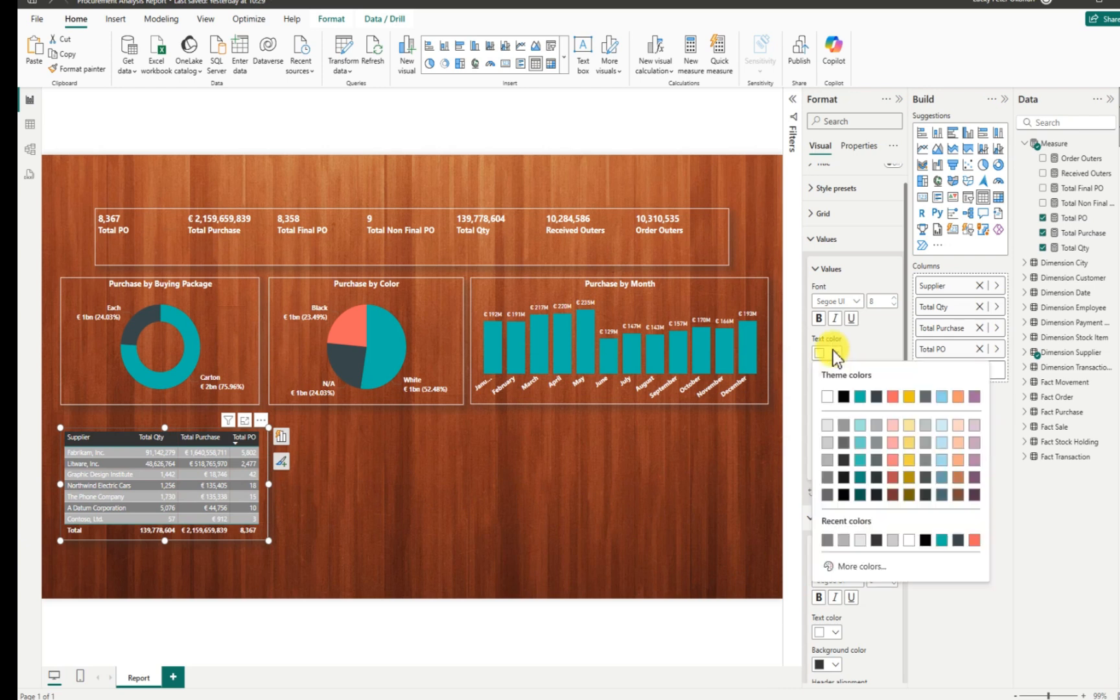
click(856, 313)
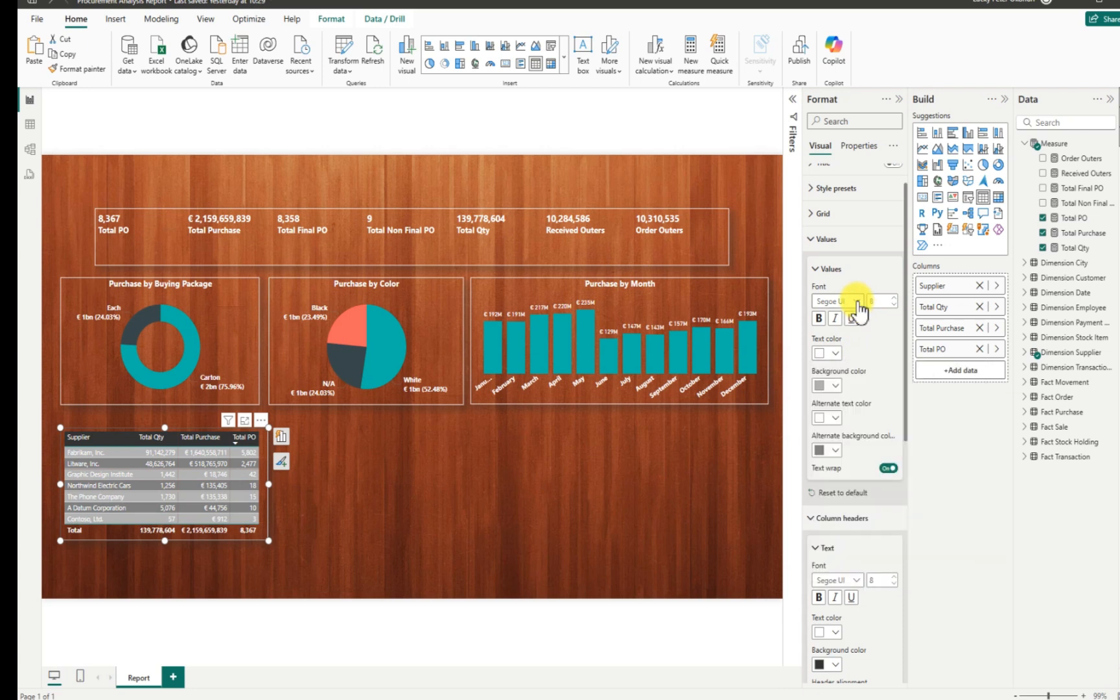
click(857, 302)
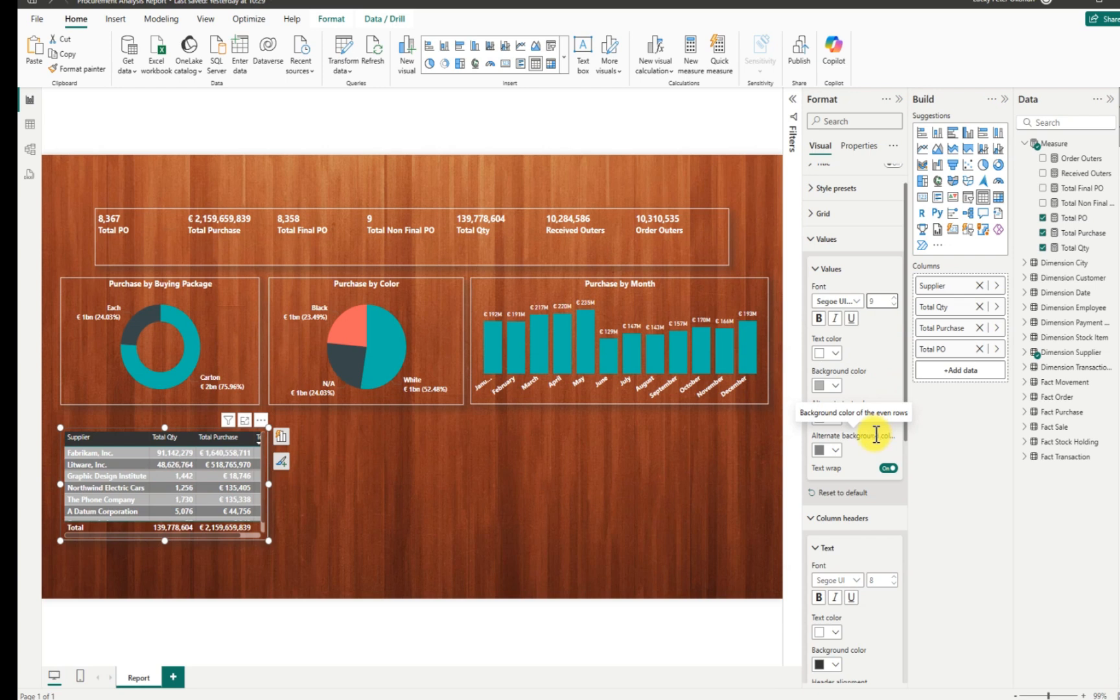
Set the alternate row background to a light grey shade.
click(835, 449)
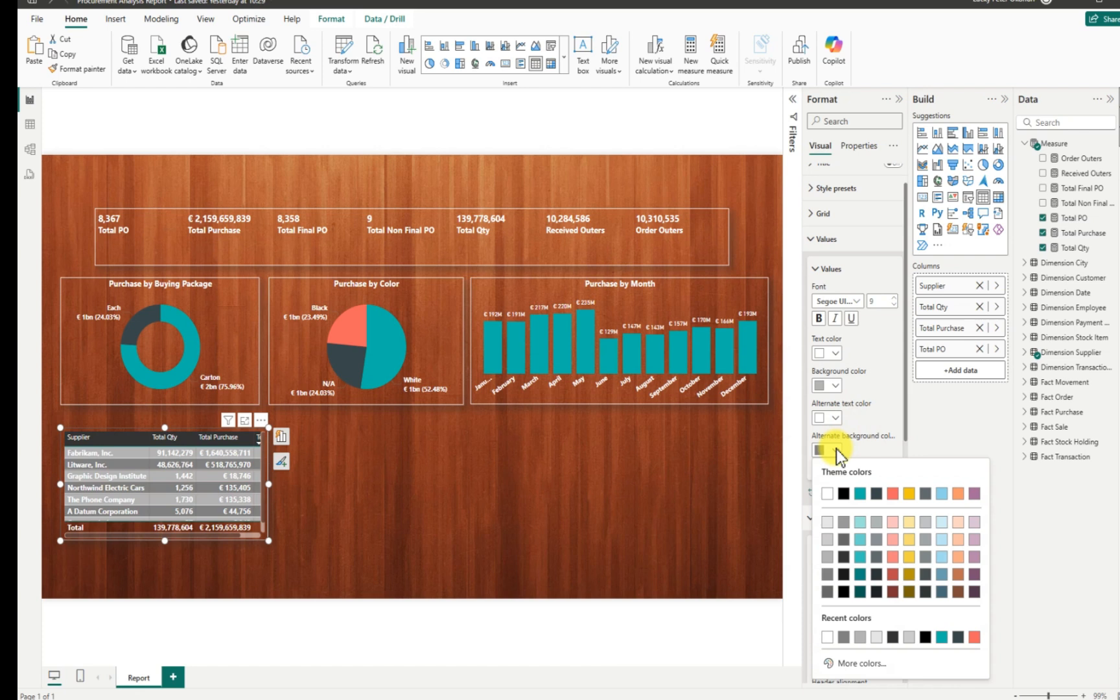
click(827, 523)
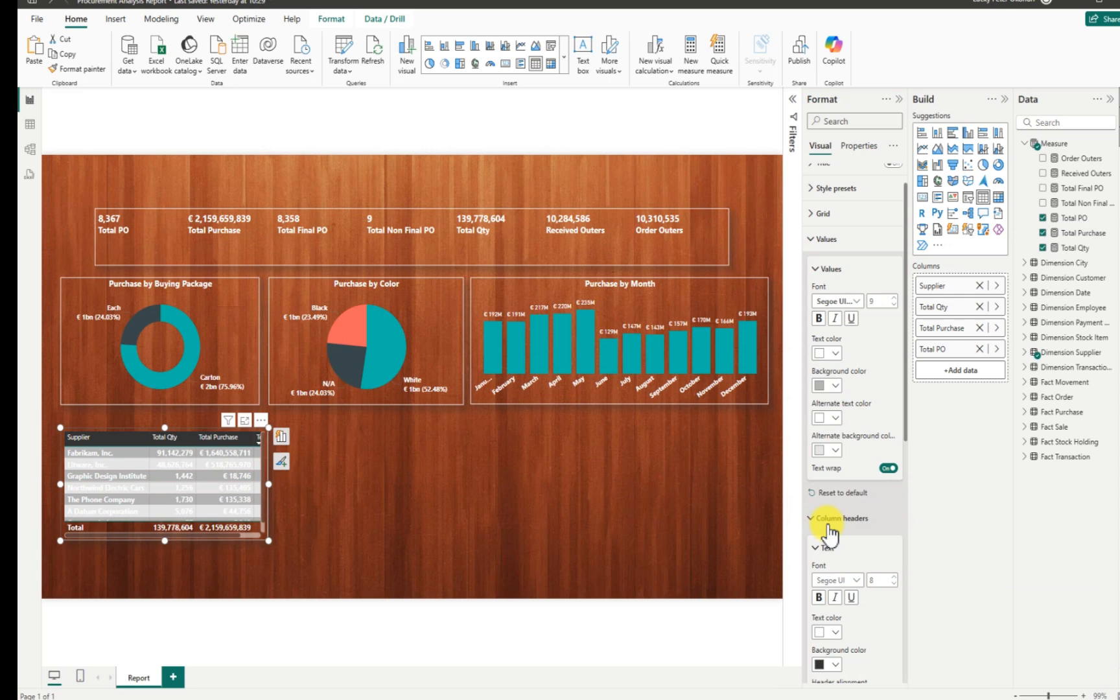
click(835, 458)
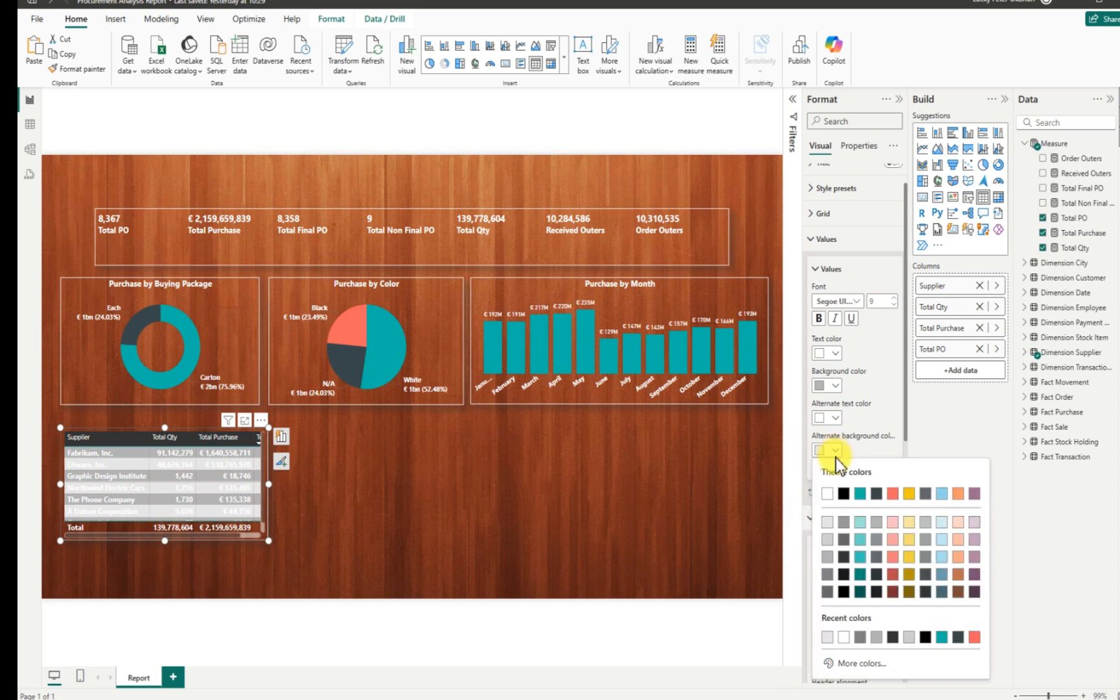
click(830, 565)
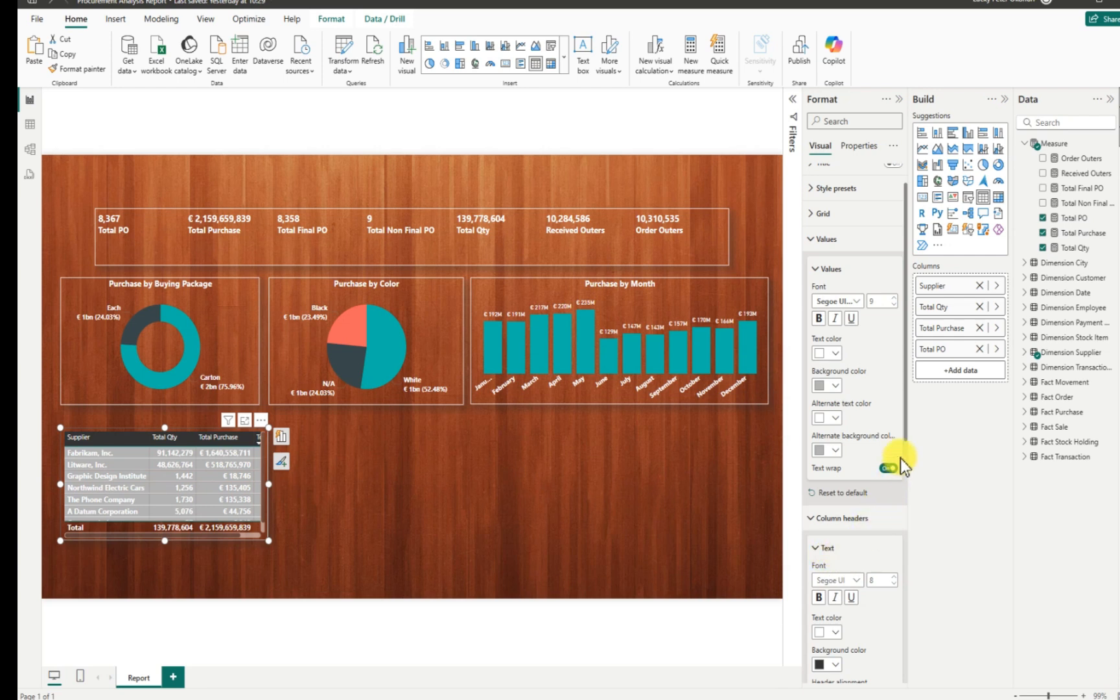
Turn on dark grey vertical gridlines, turn off horizontal ones, and widen the table to show Total PO.
scroll(904, 433, up, 1)
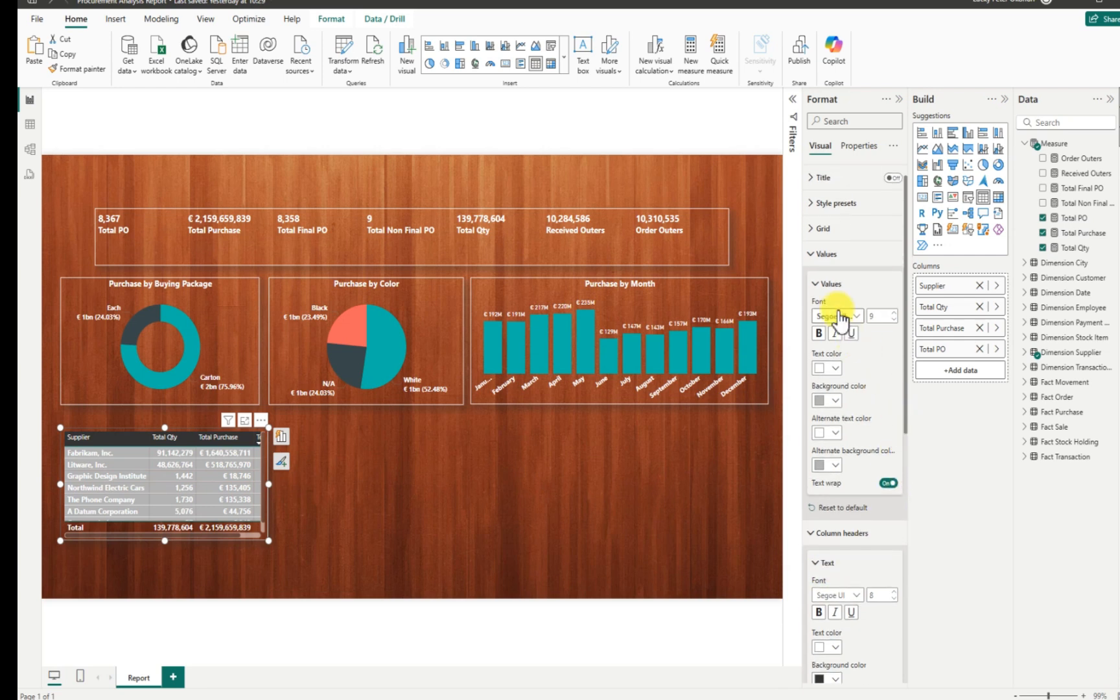
click(810, 228)
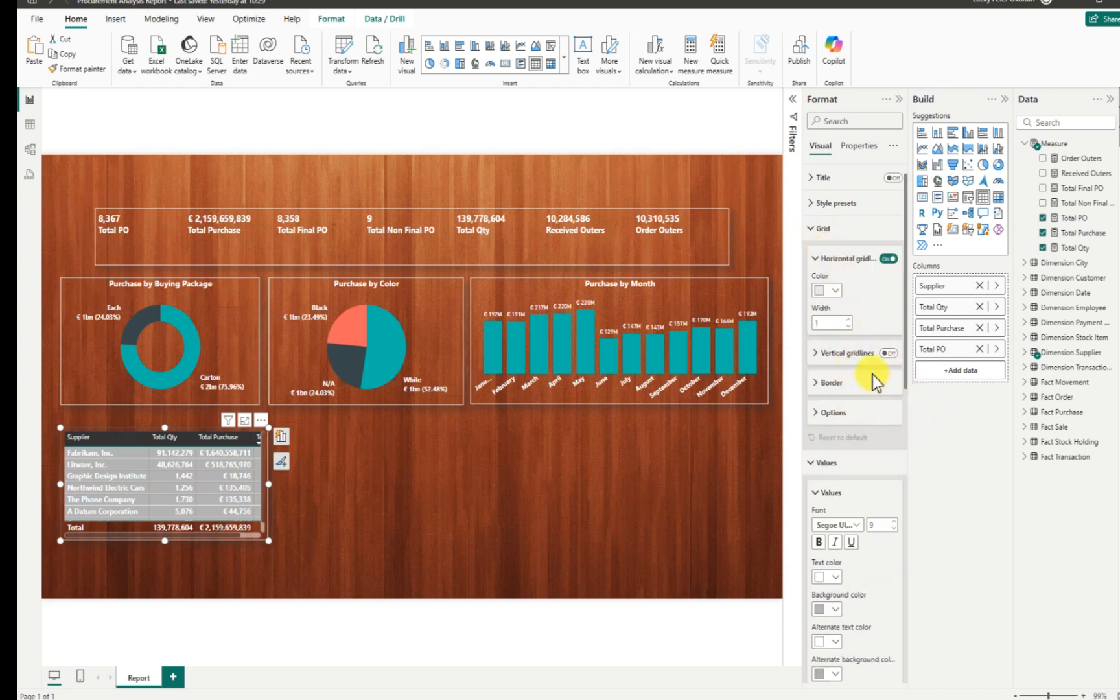
click(886, 353)
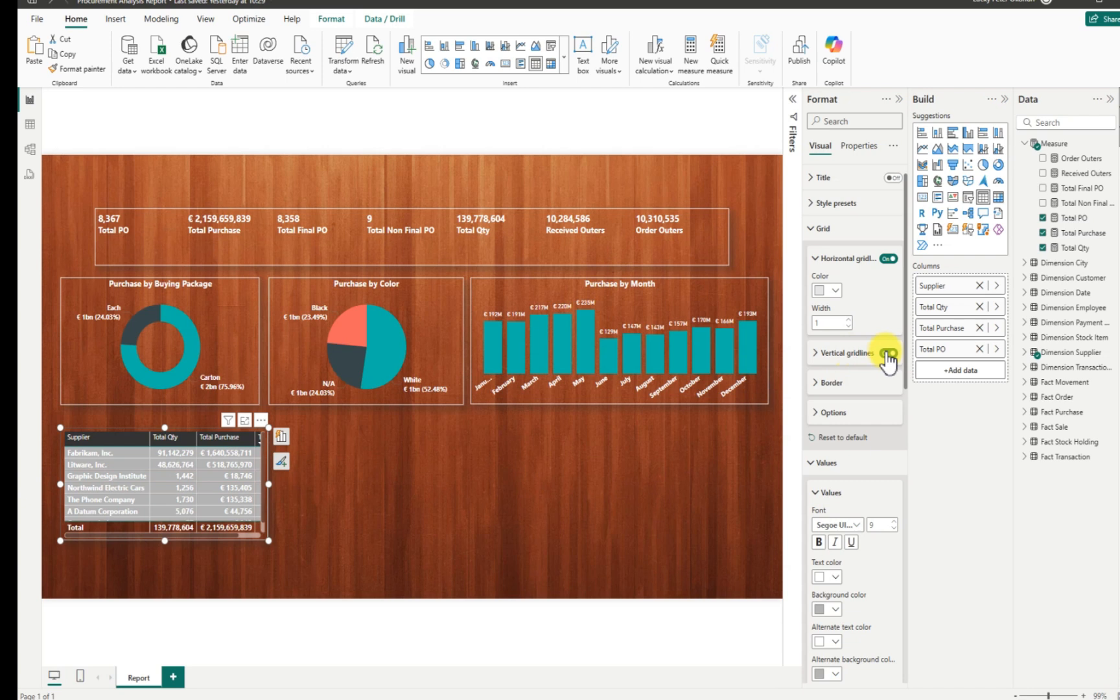
click(820, 352)
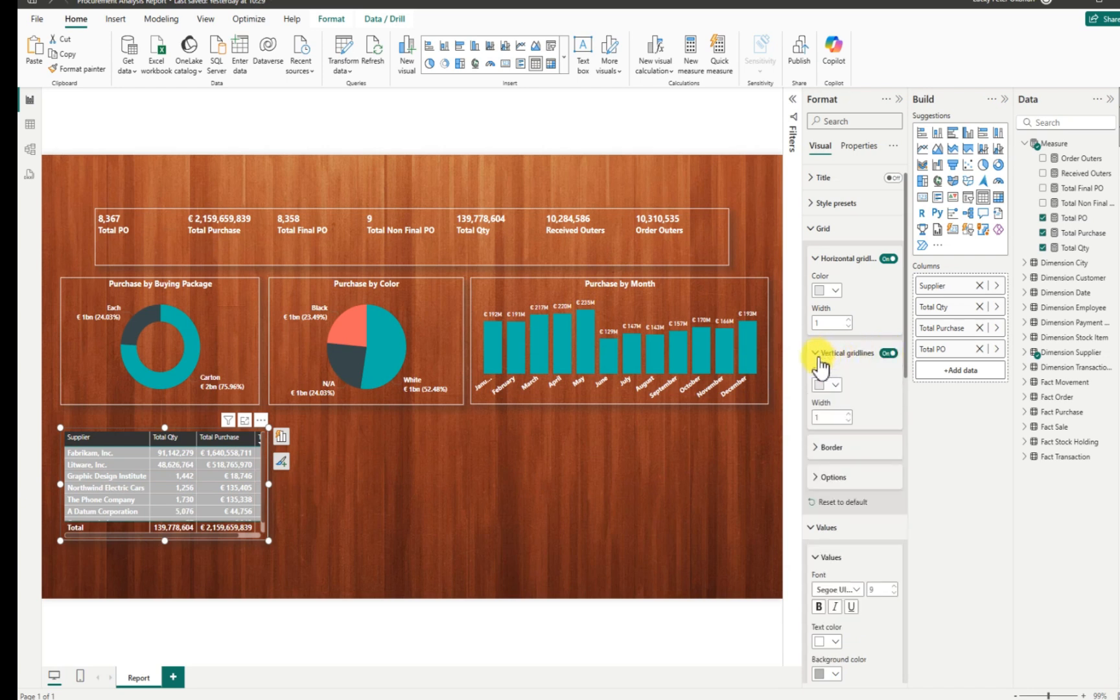
click(832, 383)
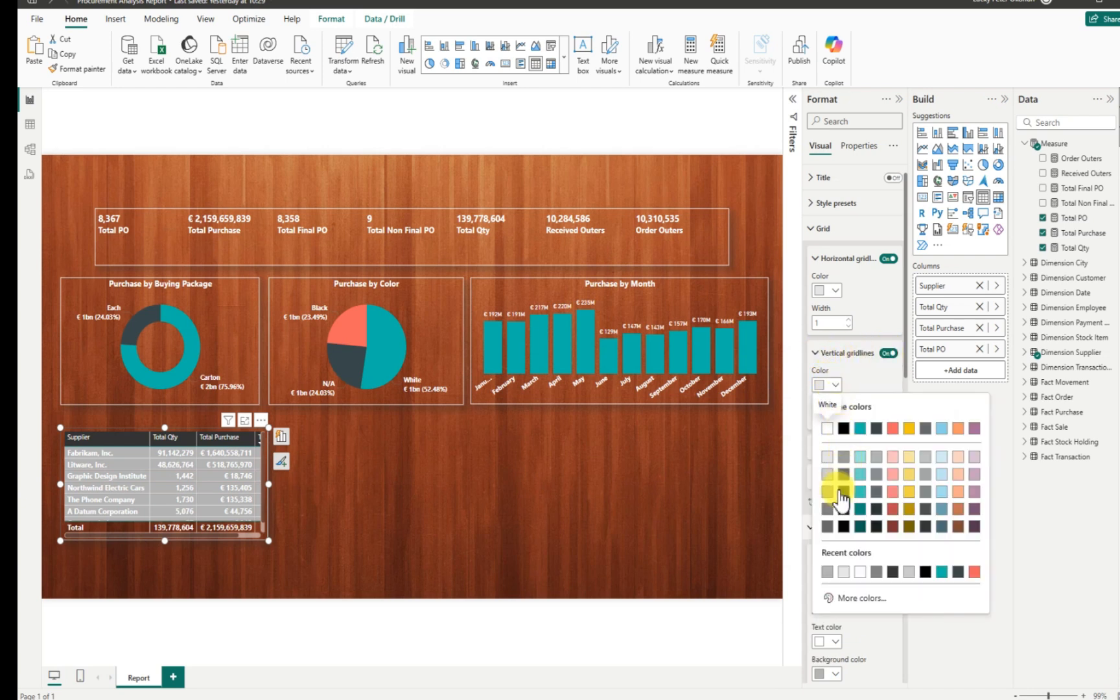
click(828, 511)
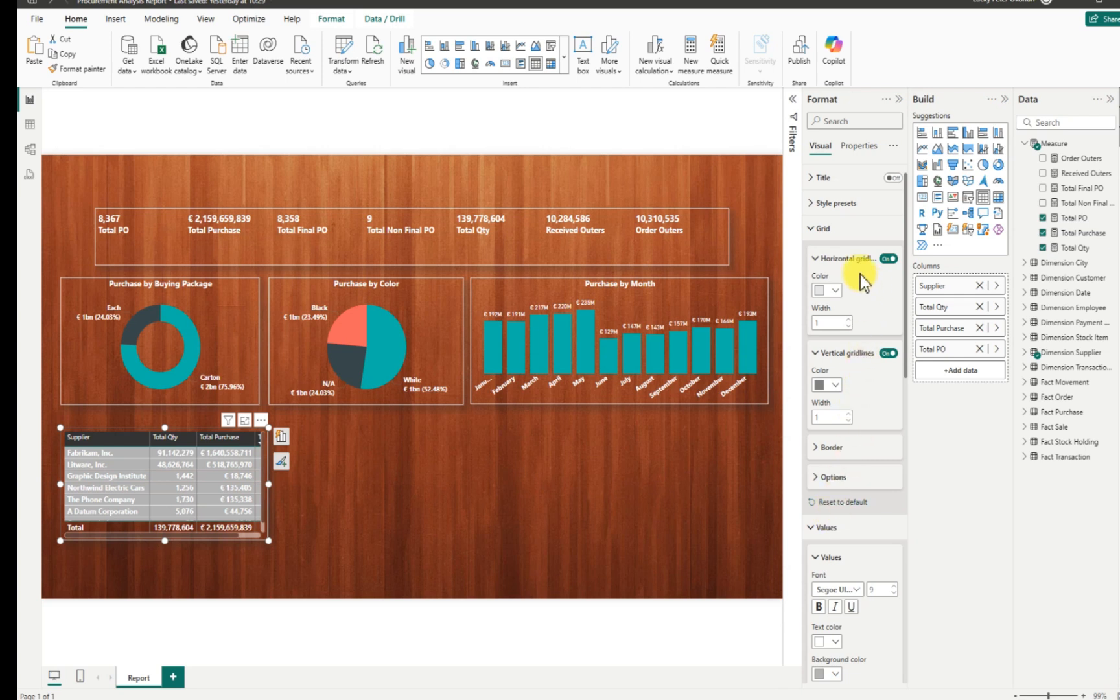
click(888, 259)
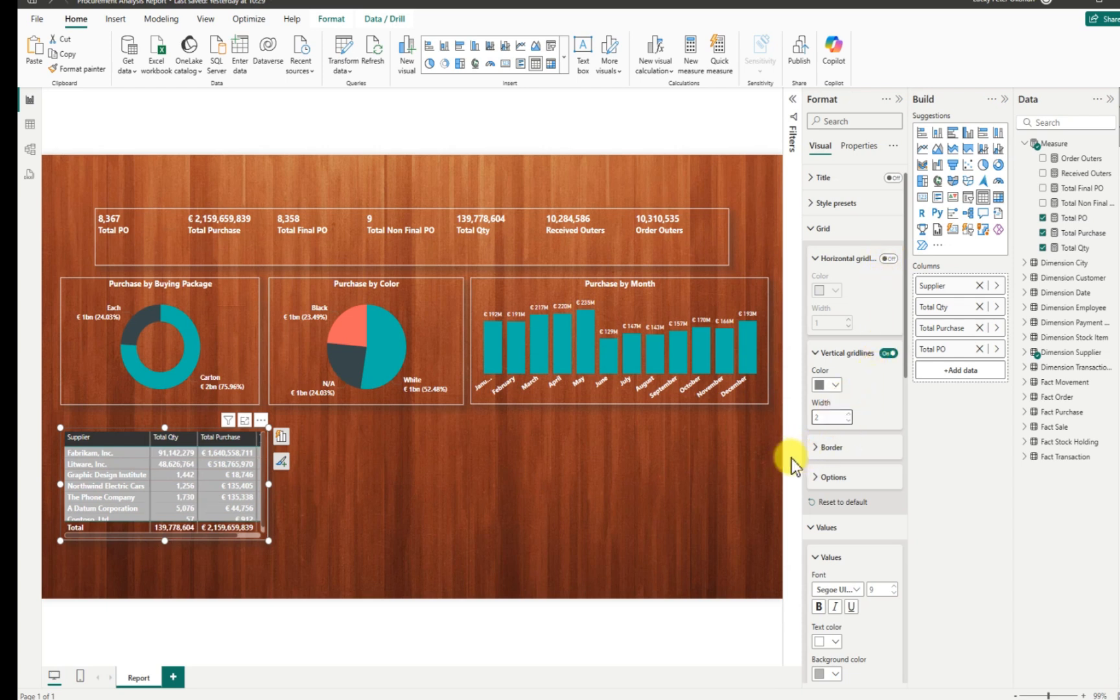
drag(267, 539, 301, 545)
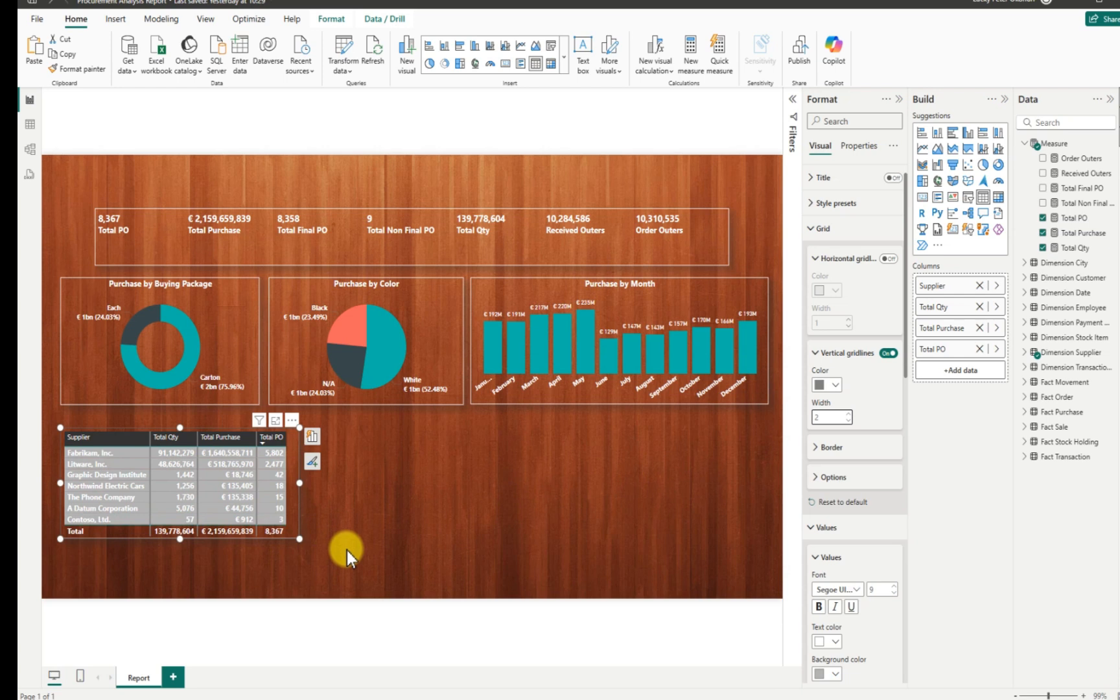
Sort the supplier table by Supplier ascending from its More options menu.
click(347, 549)
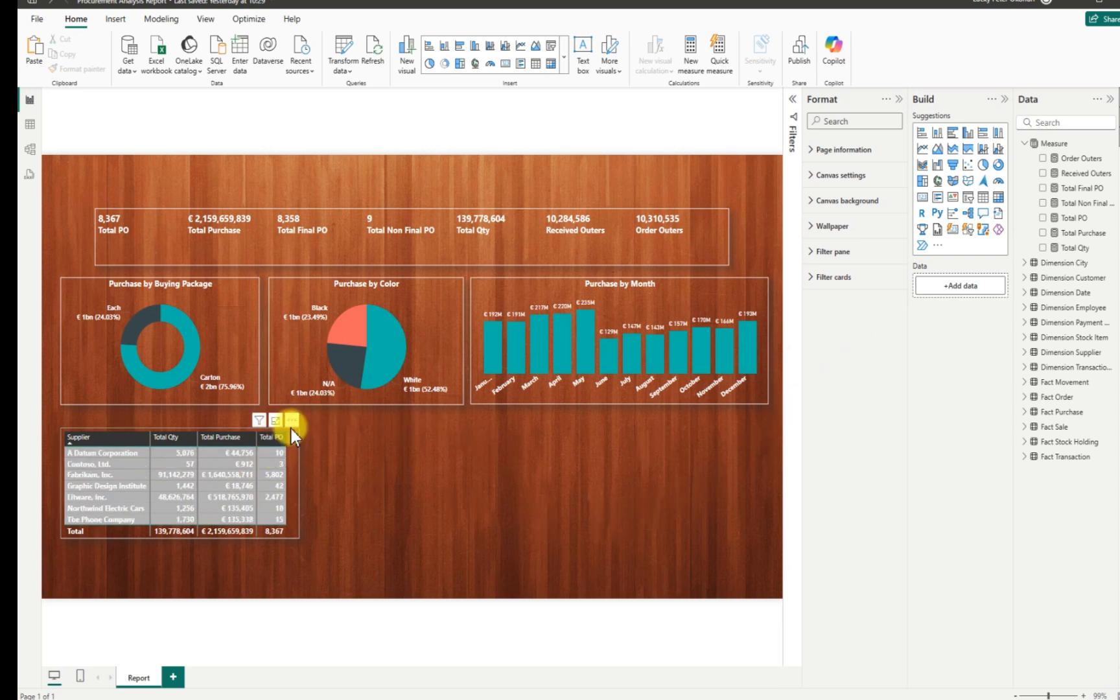
click(293, 422)
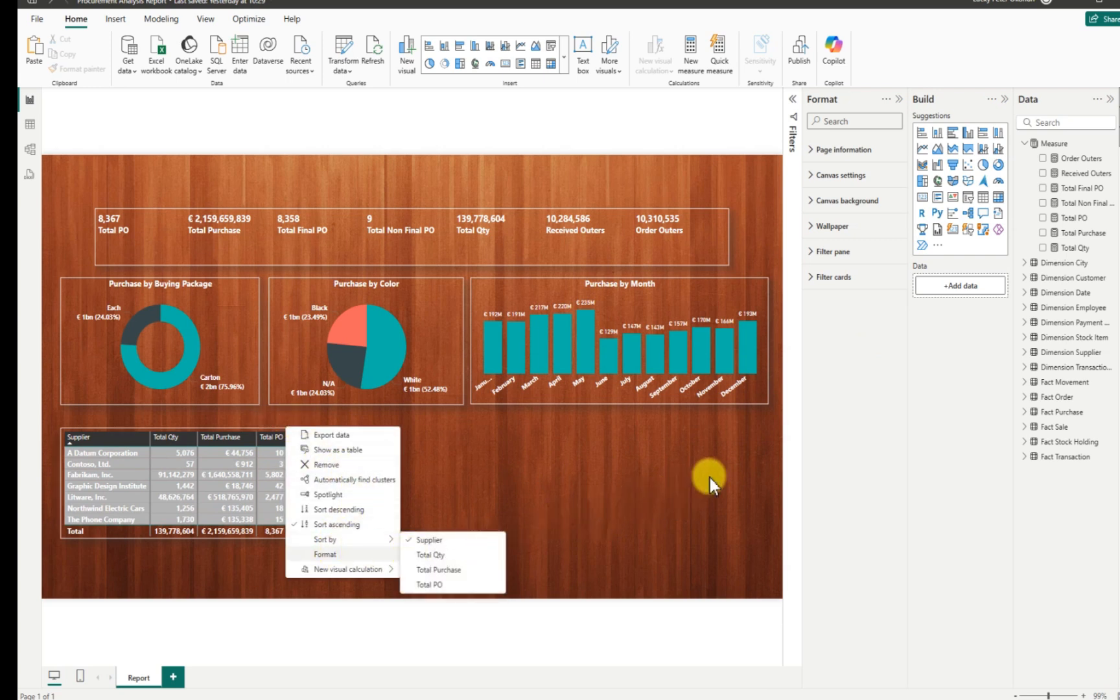
click(810, 395)
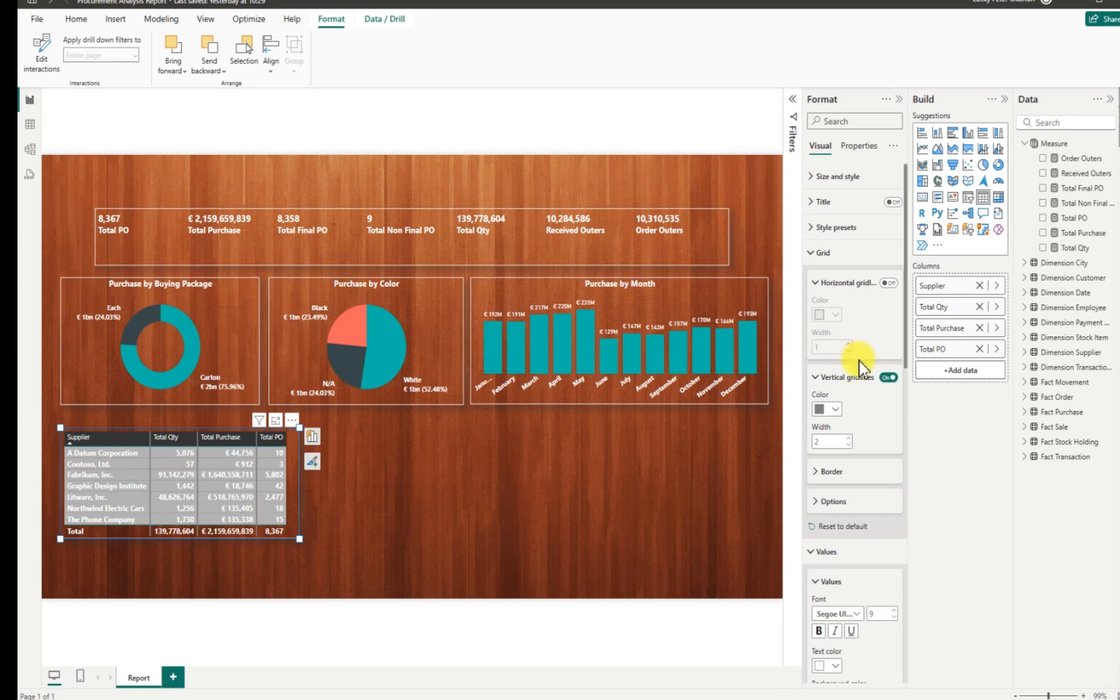
Make the value text dark grey and give alternate rows a near-black background.
drag(904, 359, 892, 499)
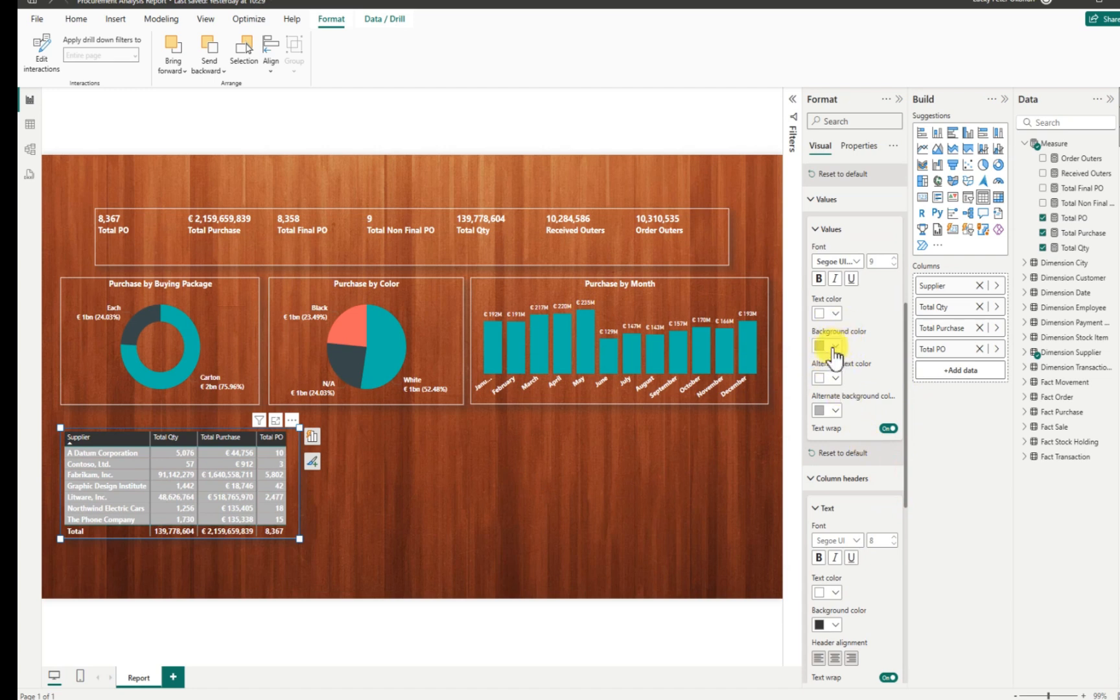
click(836, 313)
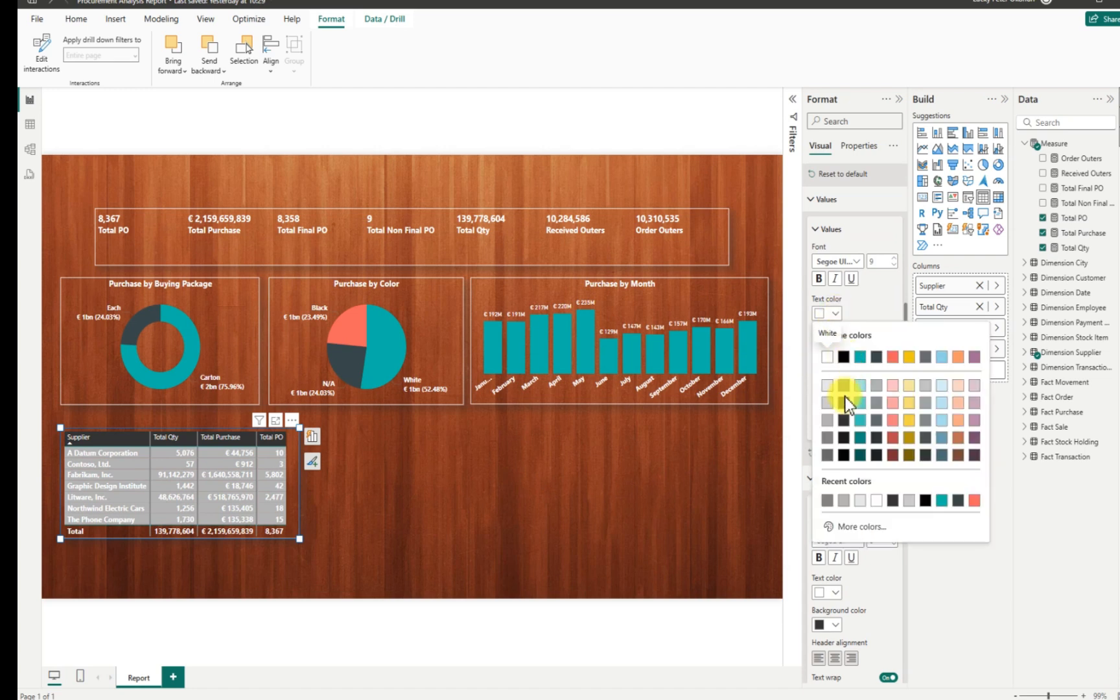
click(844, 423)
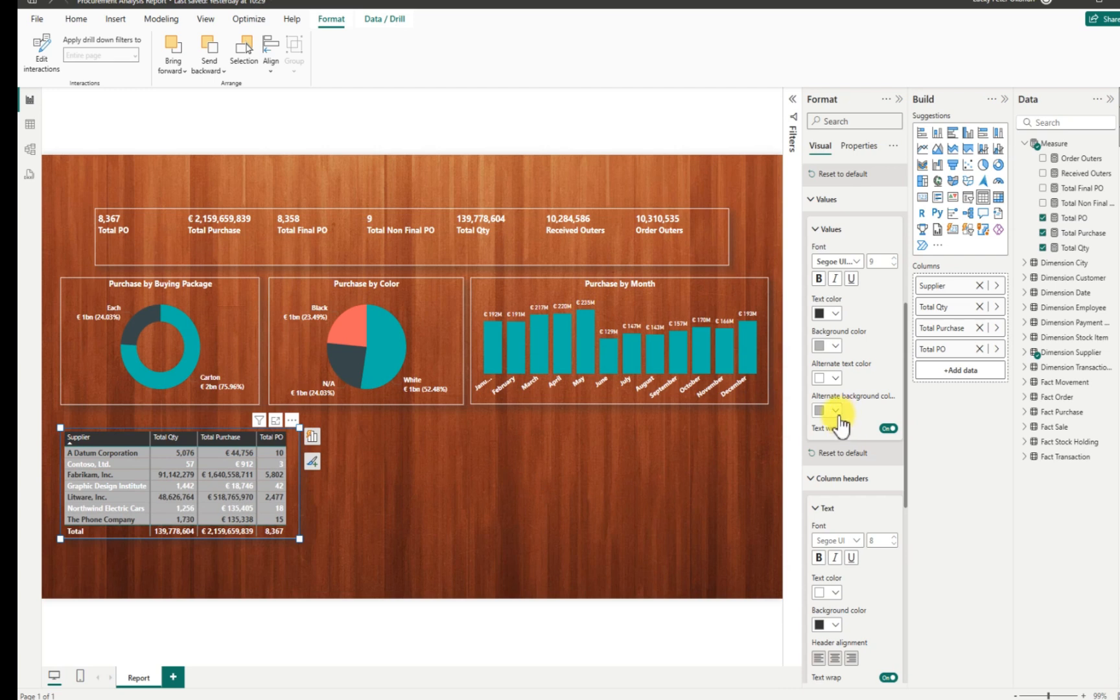
click(836, 411)
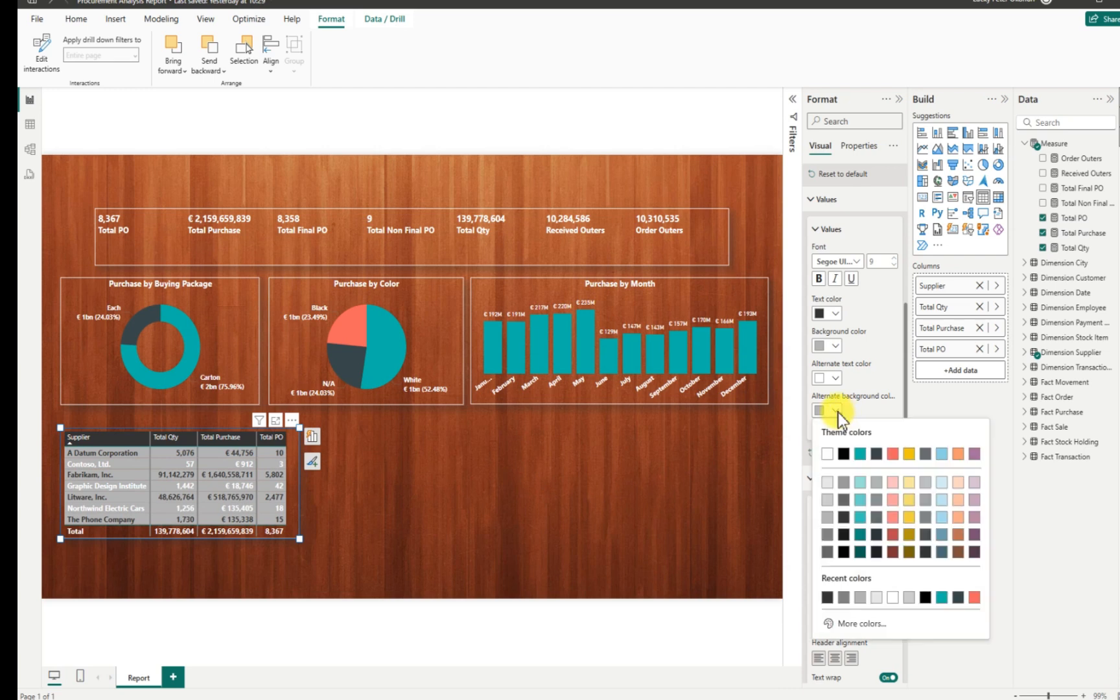
click(843, 517)
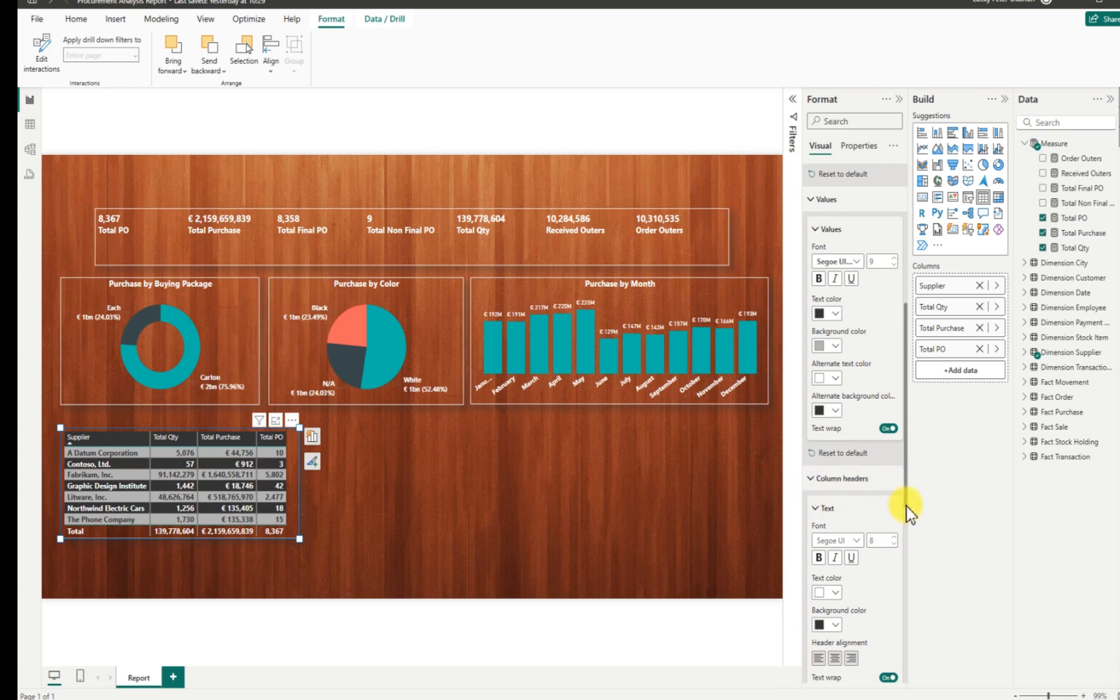
drag(907, 506, 910, 607)
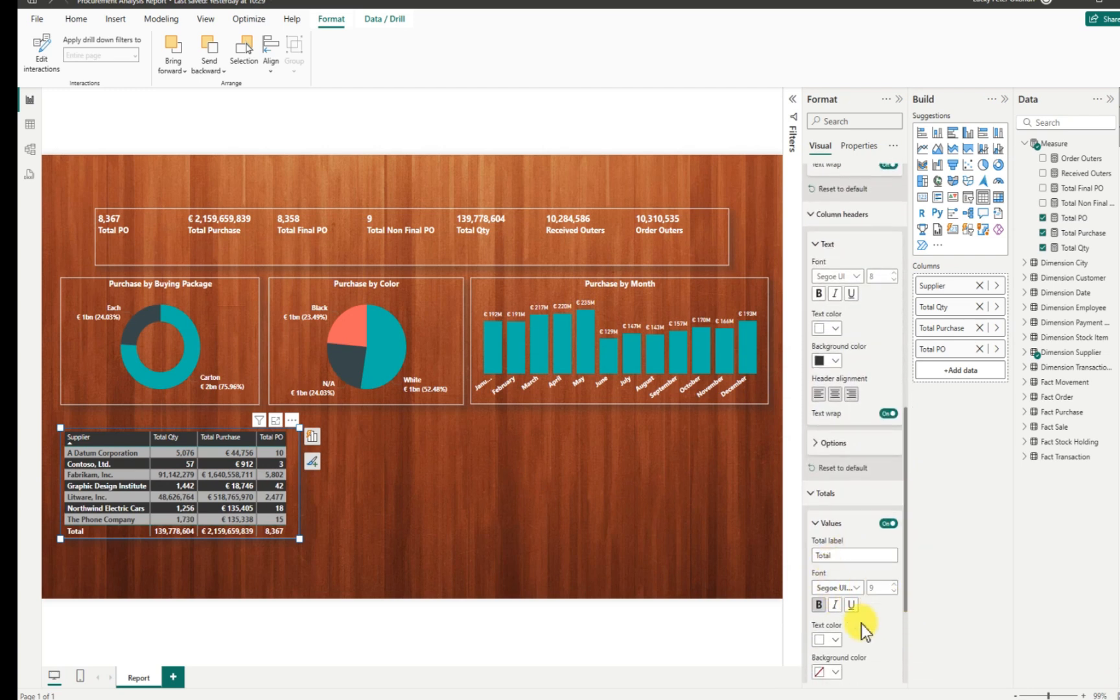
After trying dark shades, set the Totals text colour to White and deselect the table.
click(831, 640)
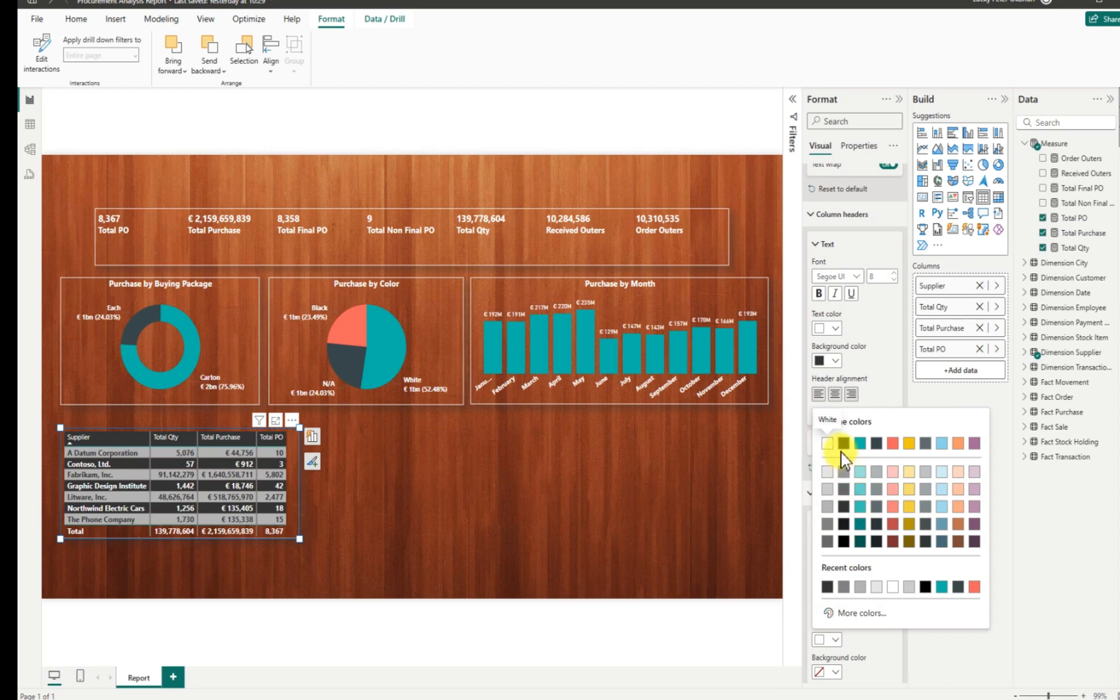
click(846, 509)
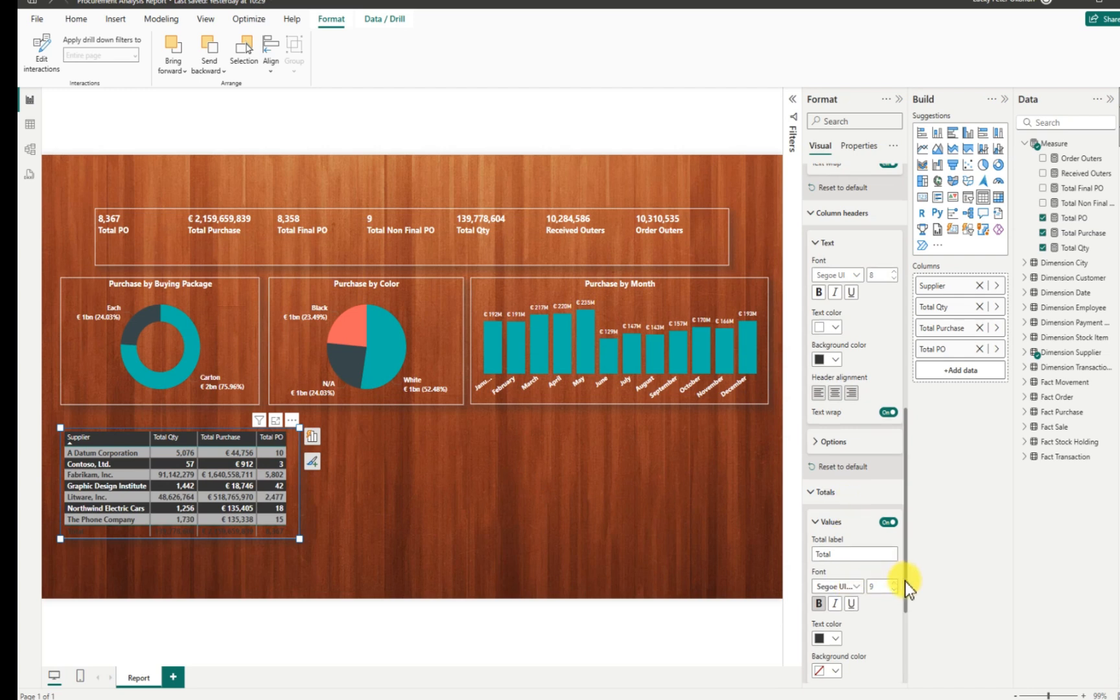
drag(904, 580, 907, 650)
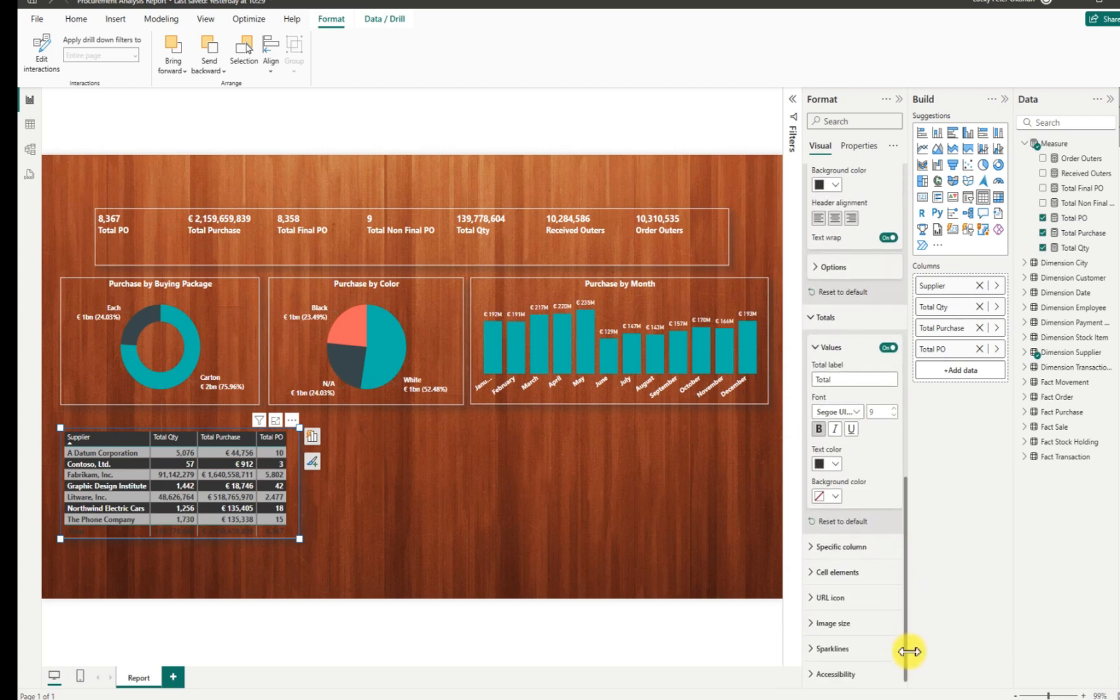
click(837, 463)
click(845, 589)
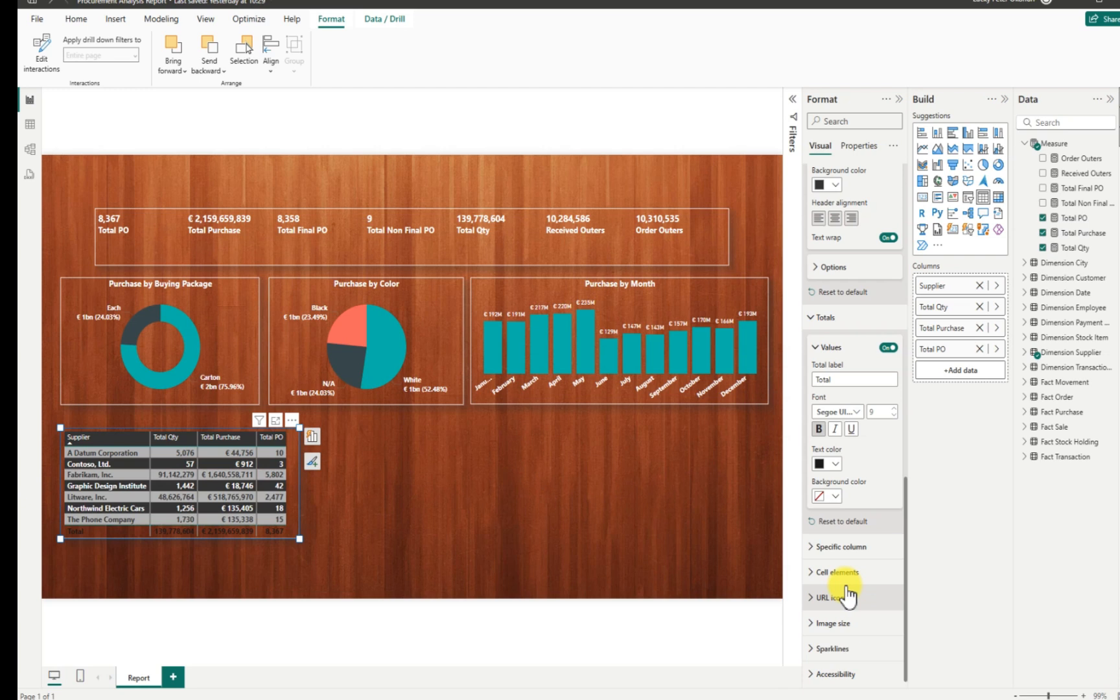
click(832, 464)
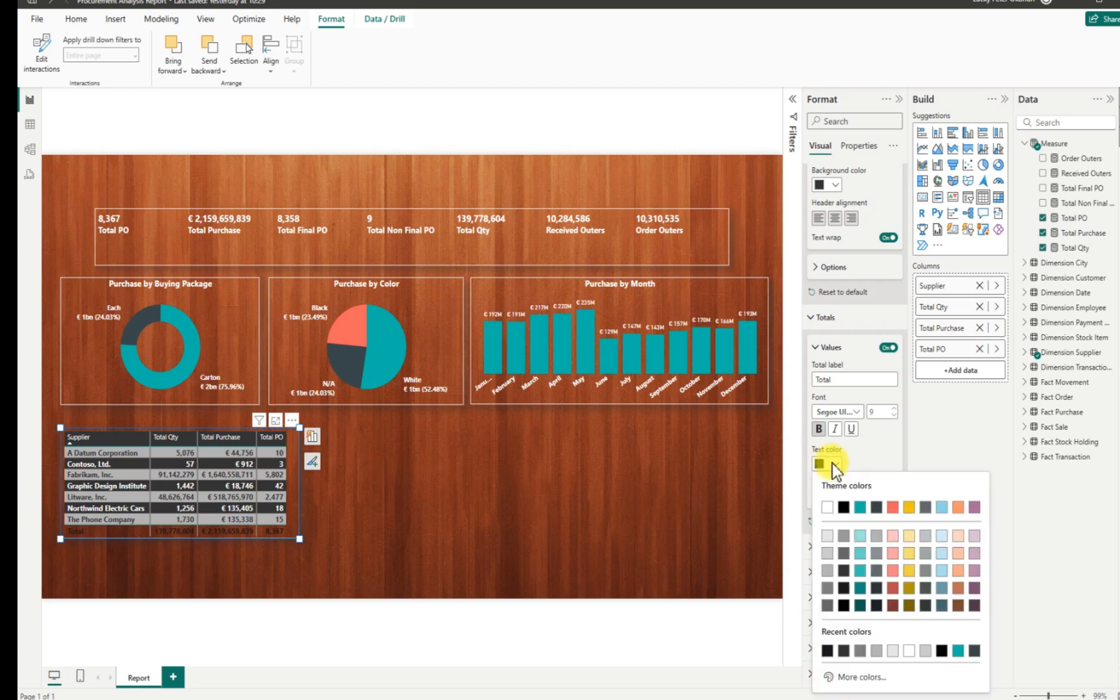
click(826, 506)
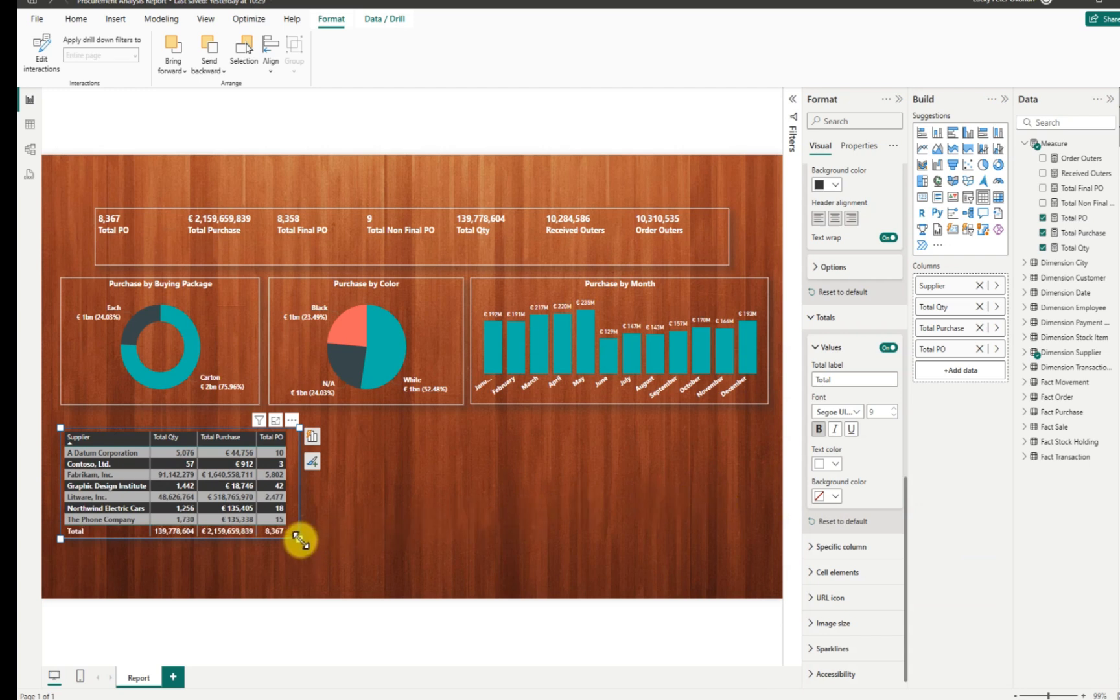
click(351, 530)
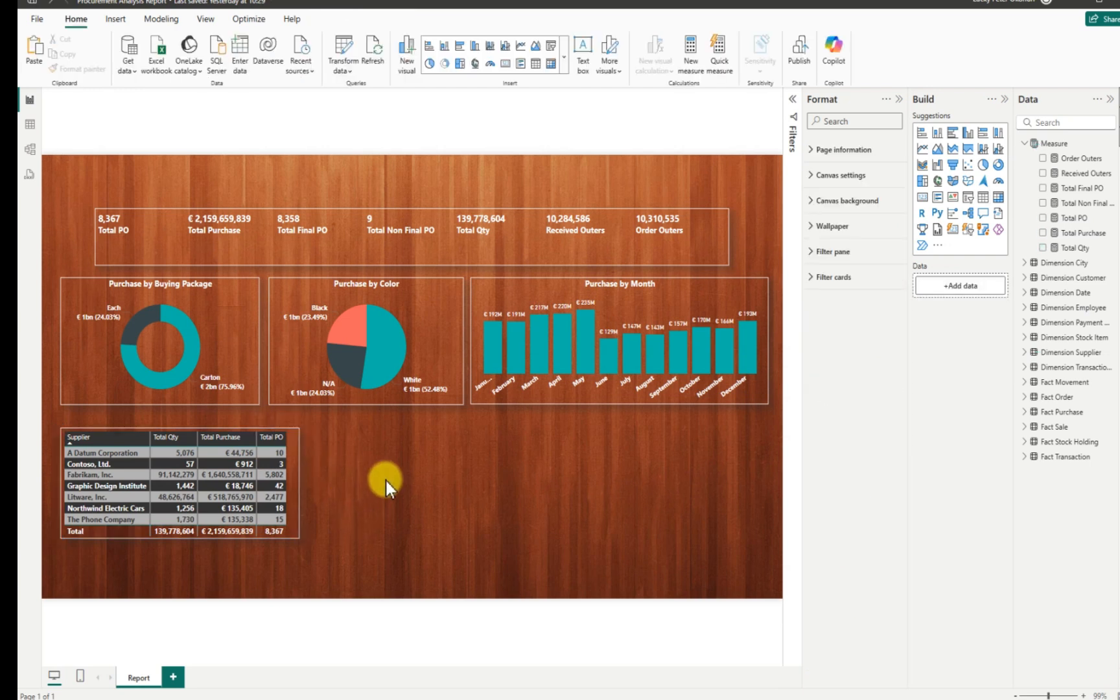
Turn on the supplier table's title and enter 'Supplier-Wise'.
click(91, 431)
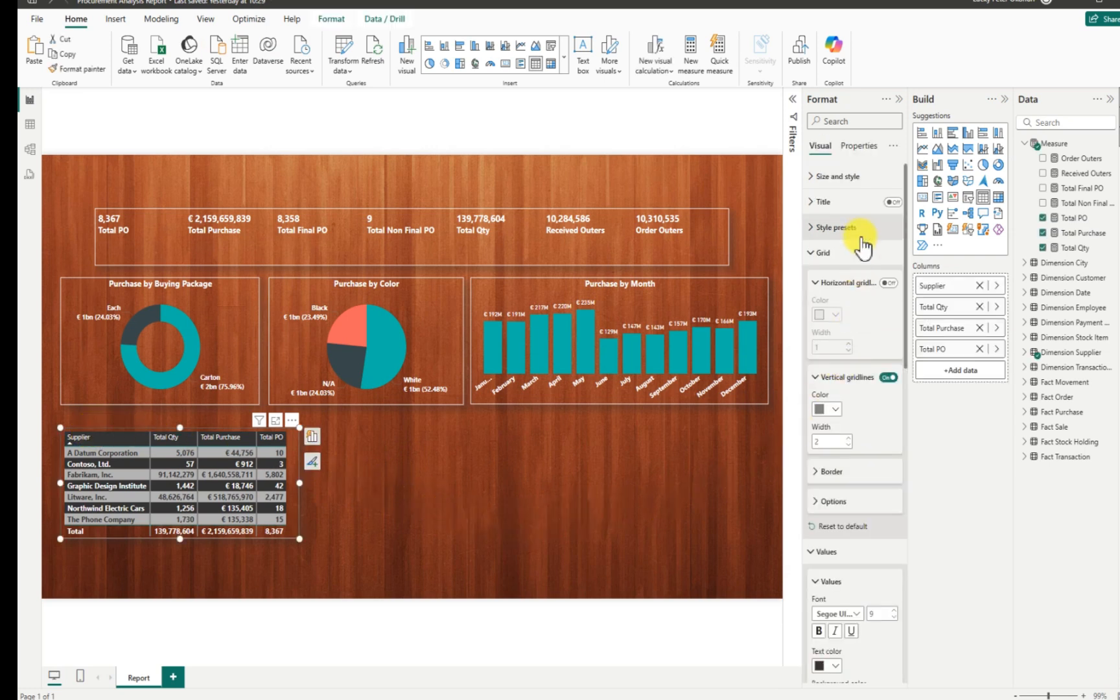
click(891, 202)
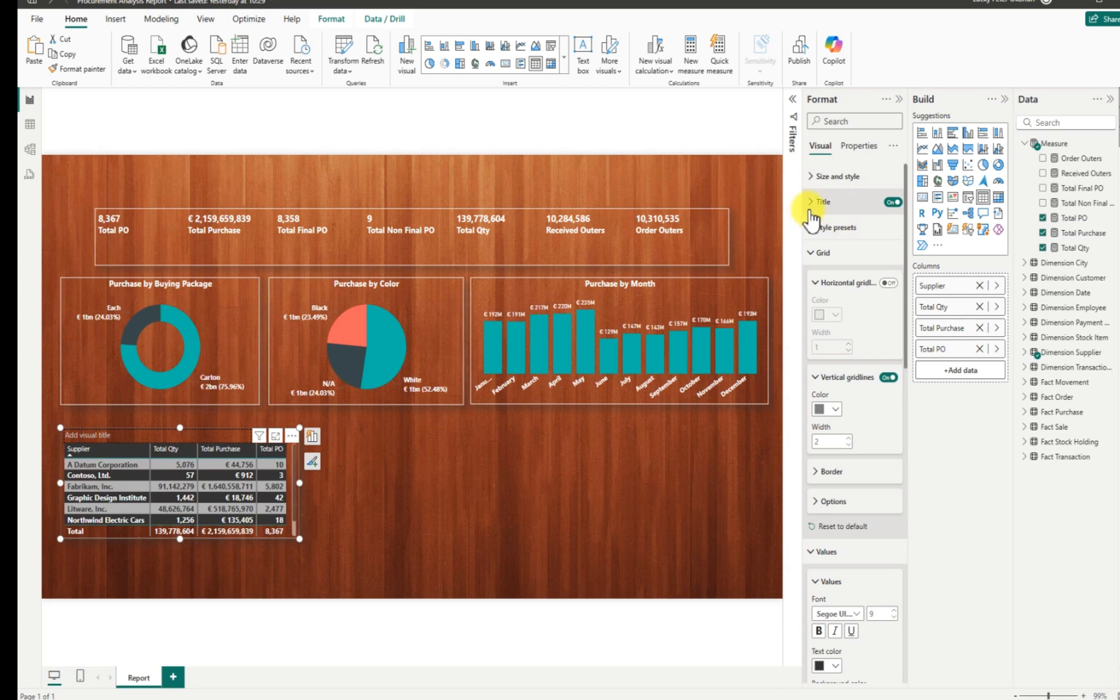
click(841, 206)
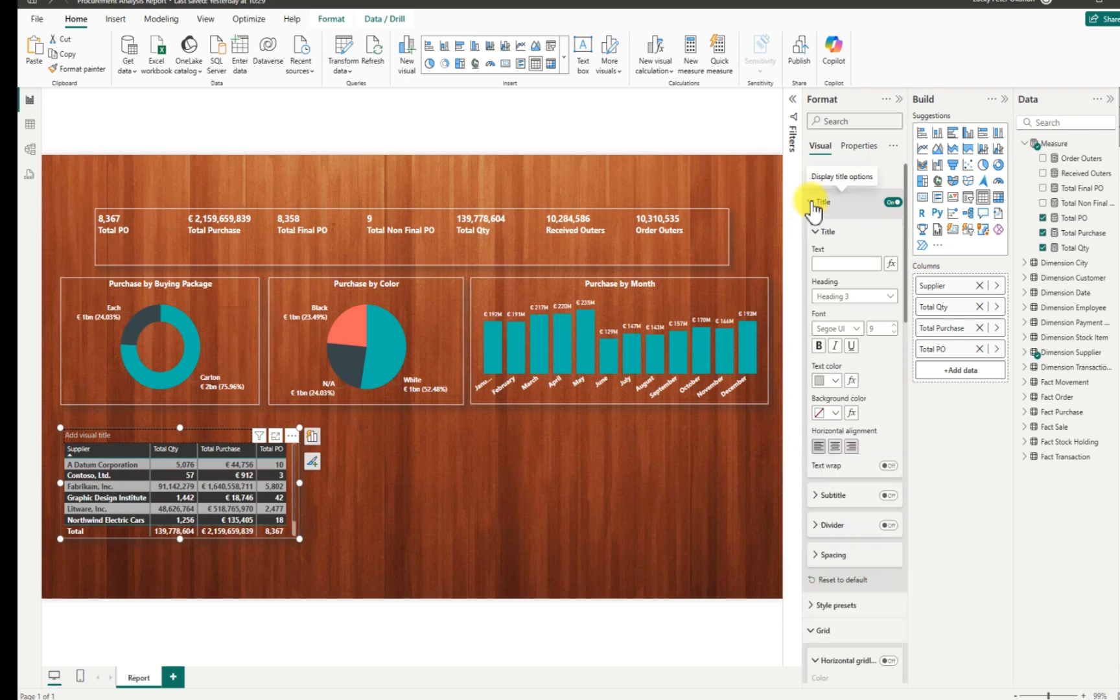
click(836, 264)
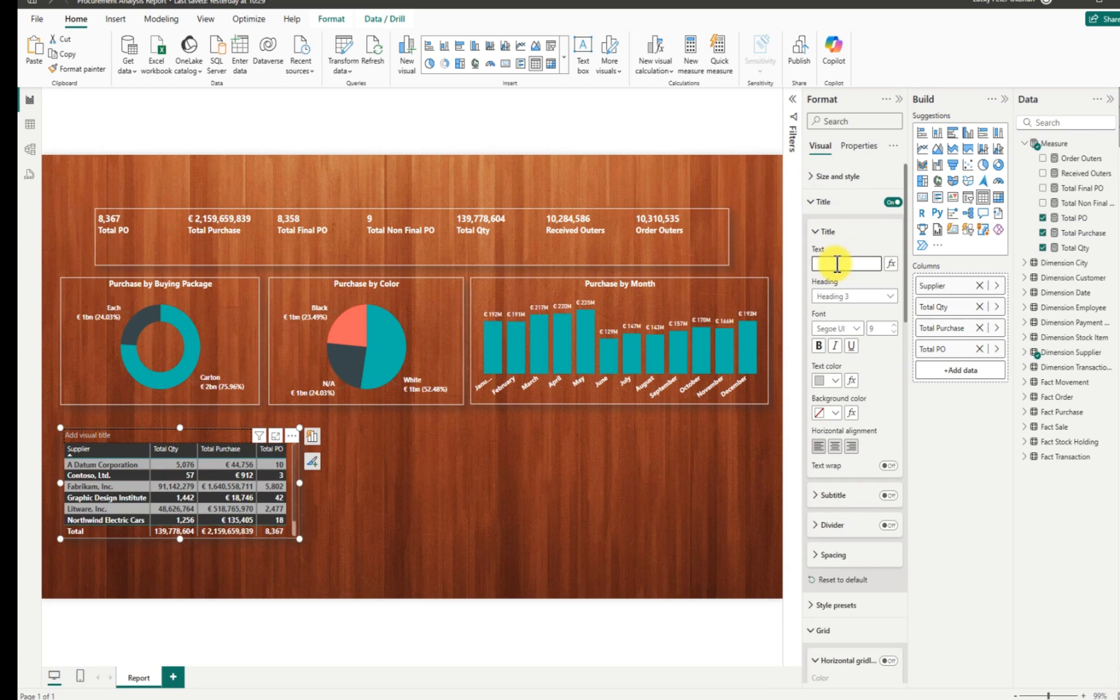
text(Suppl)
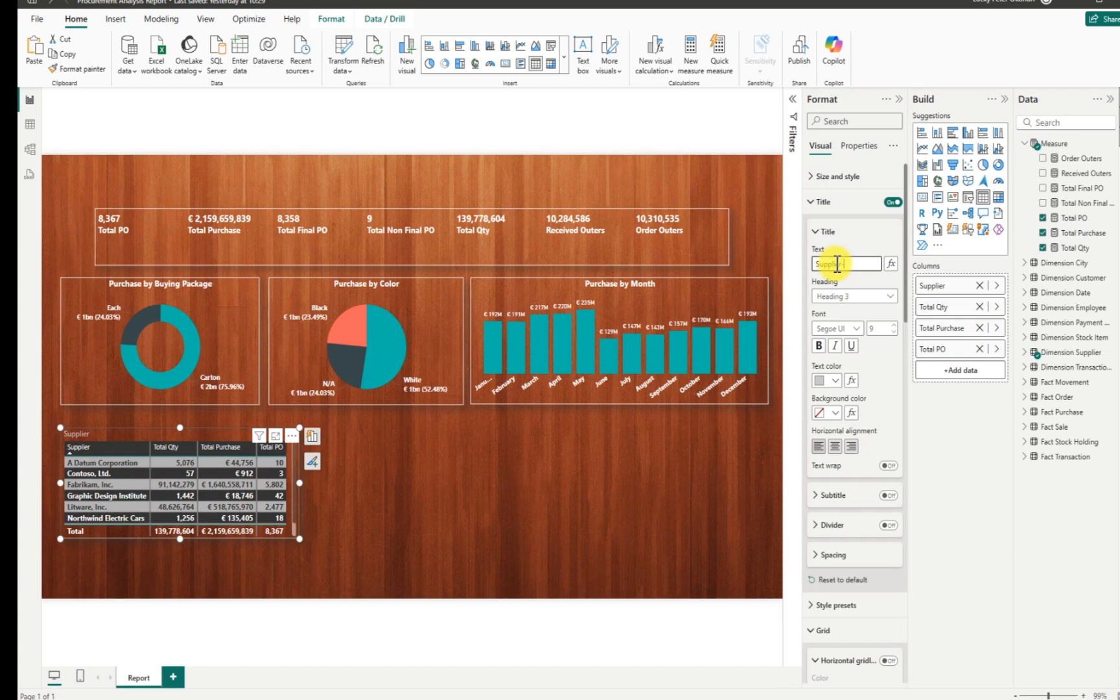
text(ier-Wise)
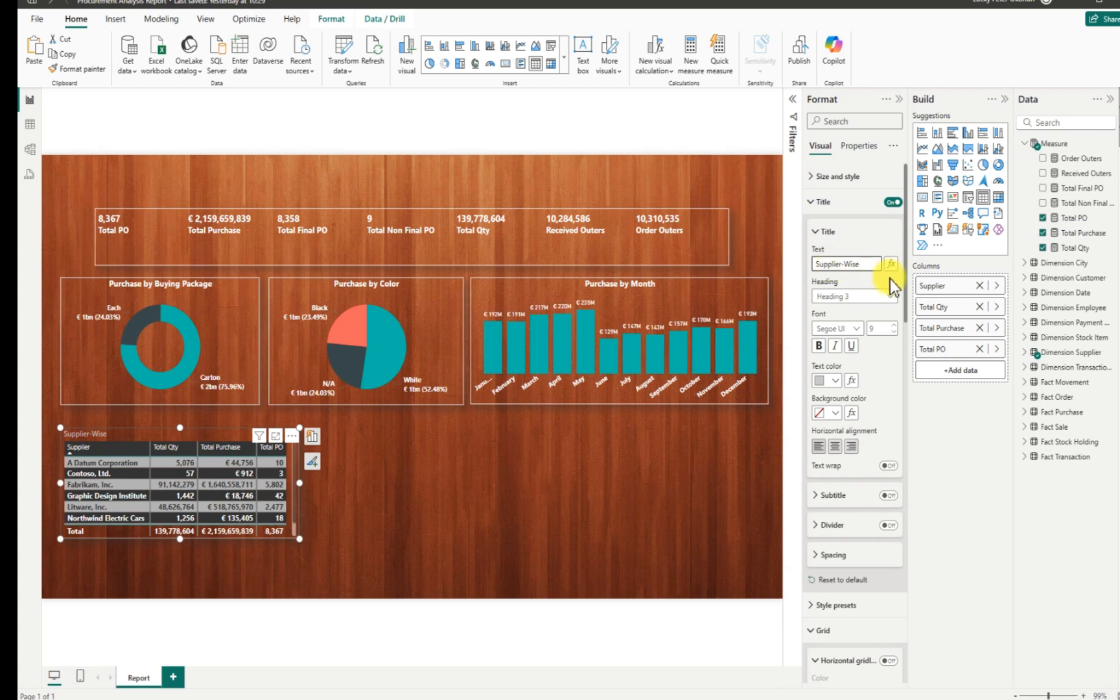
Style the title in Segoe UI, white, centred at size 10, and enlarge the table to show all rows.
click(855, 327)
click(862, 493)
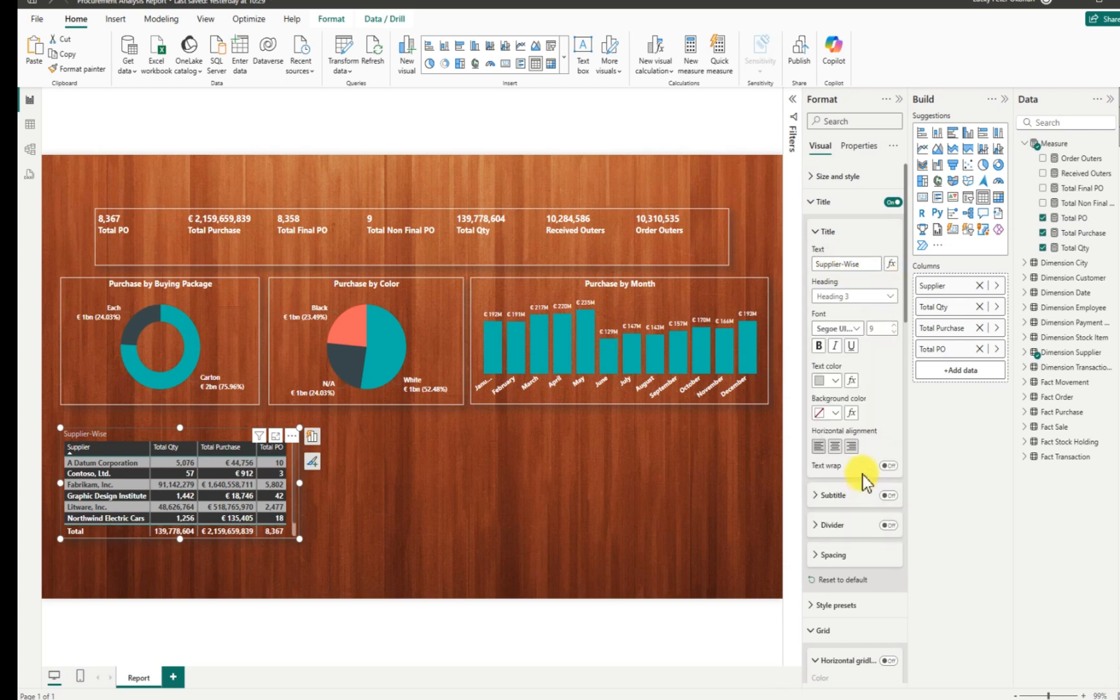
click(835, 381)
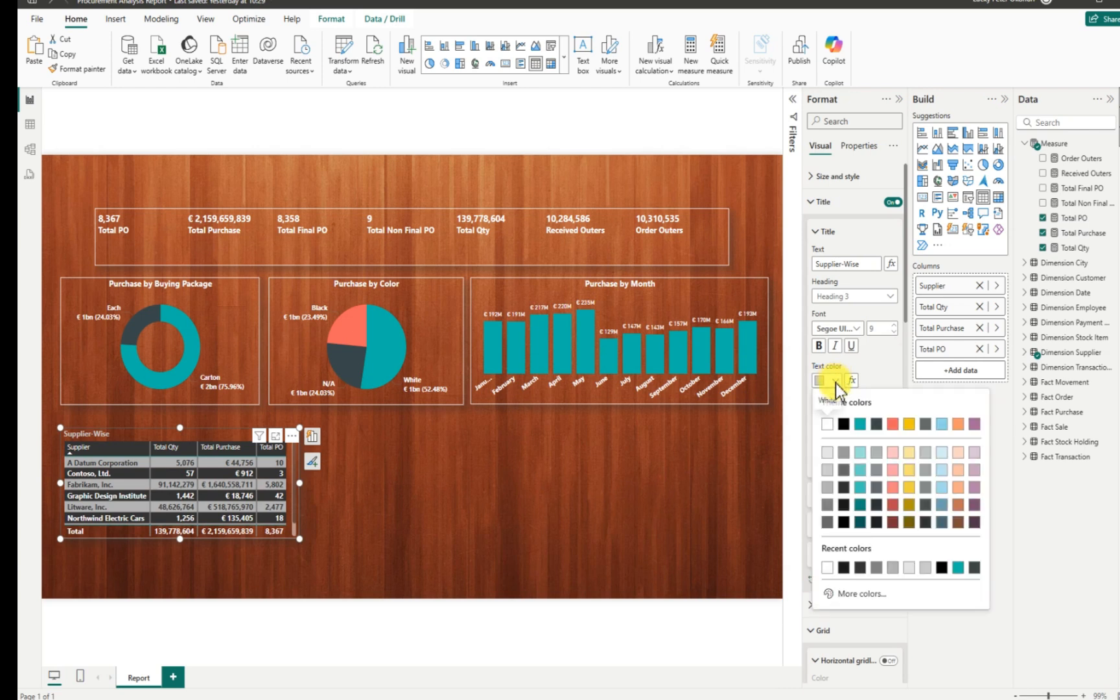
click(827, 425)
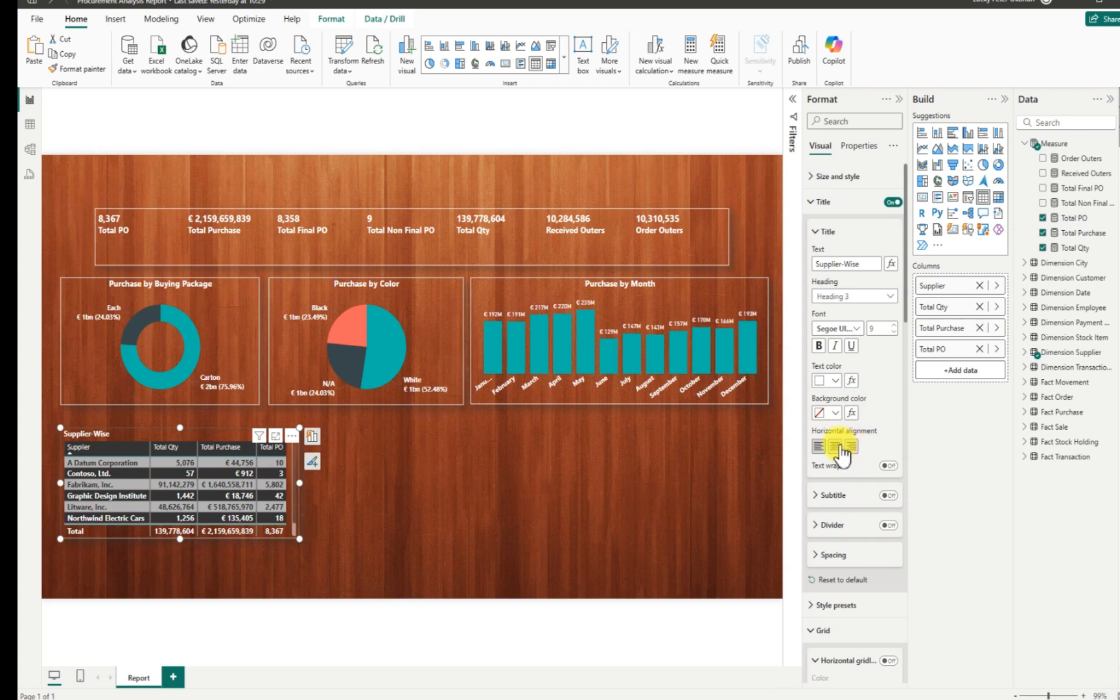
click(836, 447)
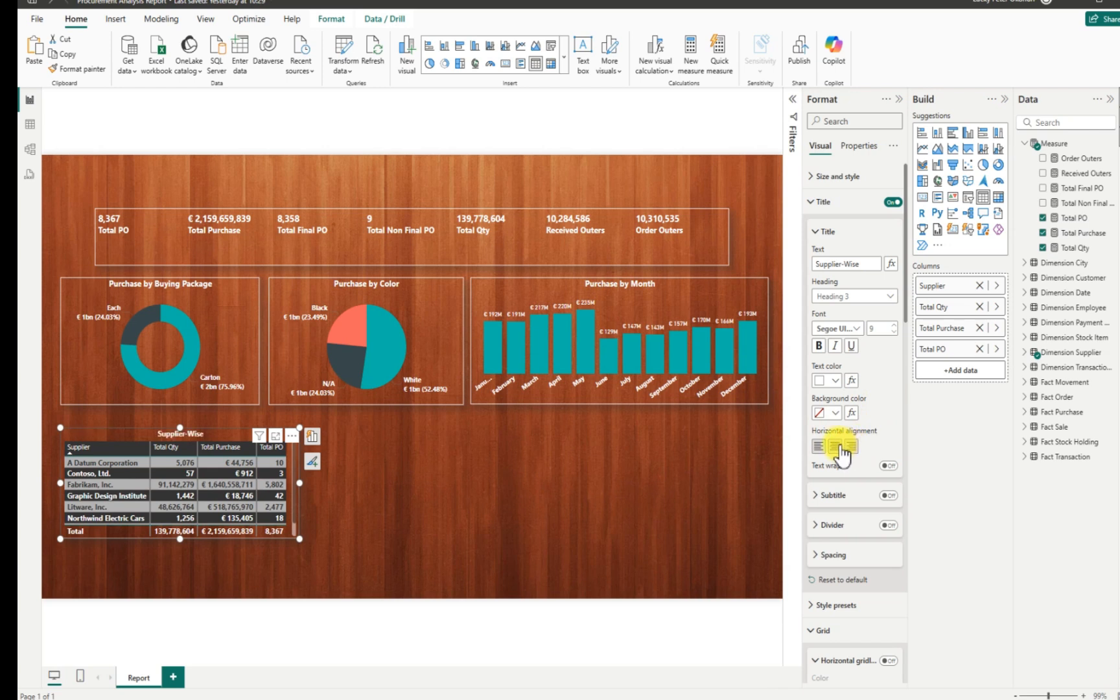
click(893, 324)
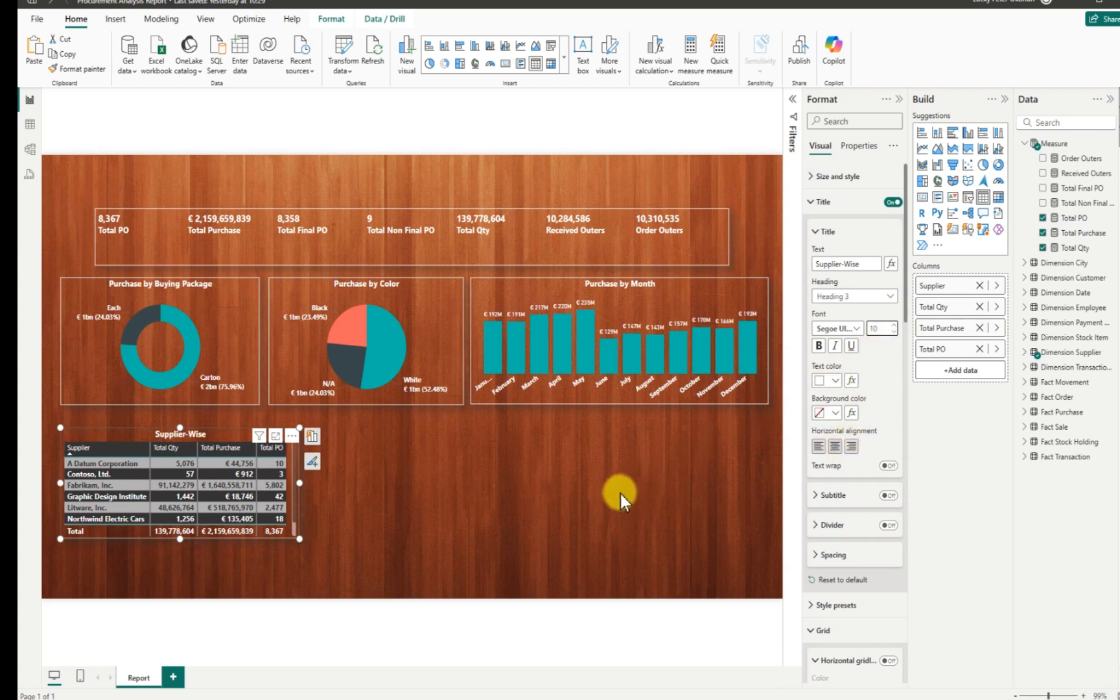
drag(301, 538, 301, 551)
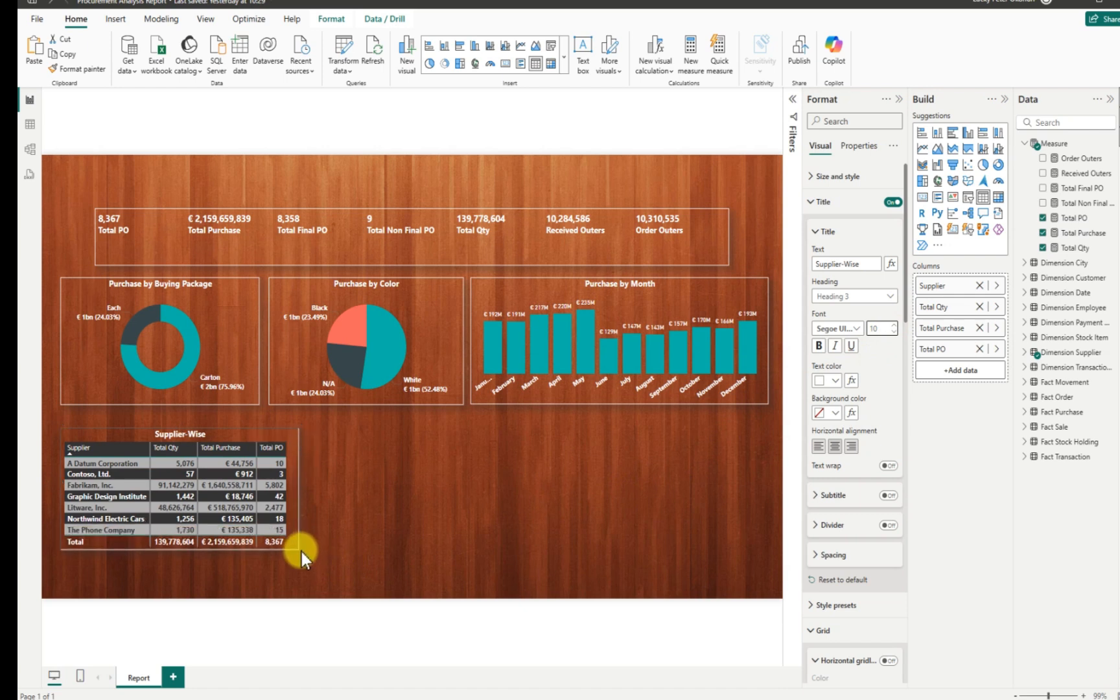
click(380, 521)
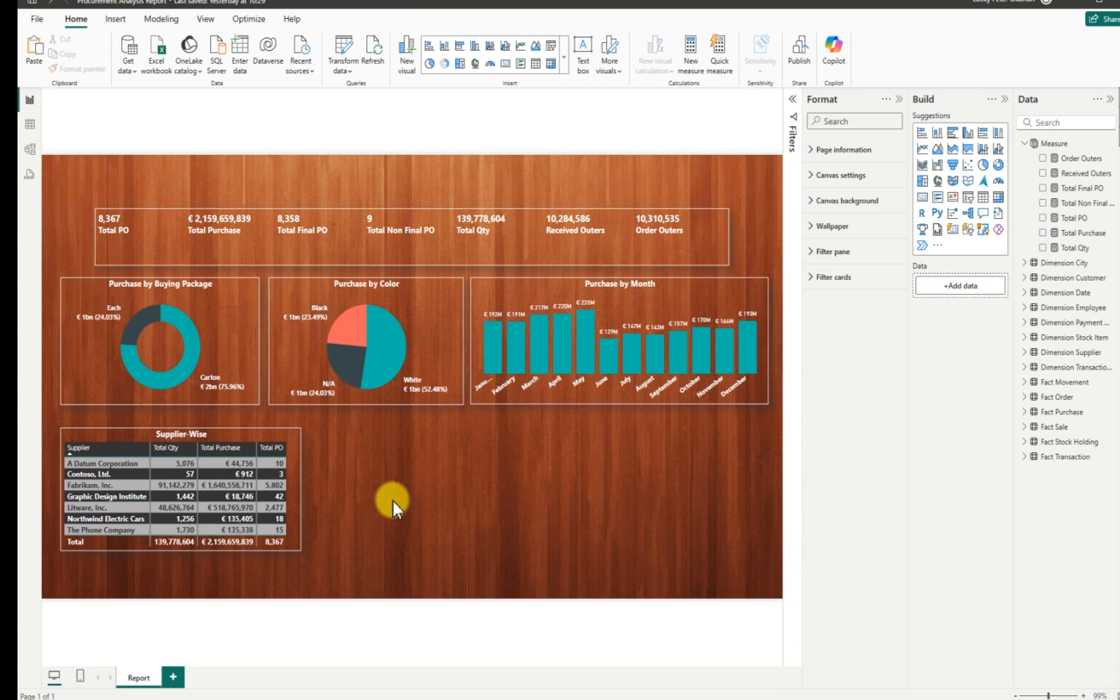
Try grey and White title background colours, then undo the White fill.
click(216, 433)
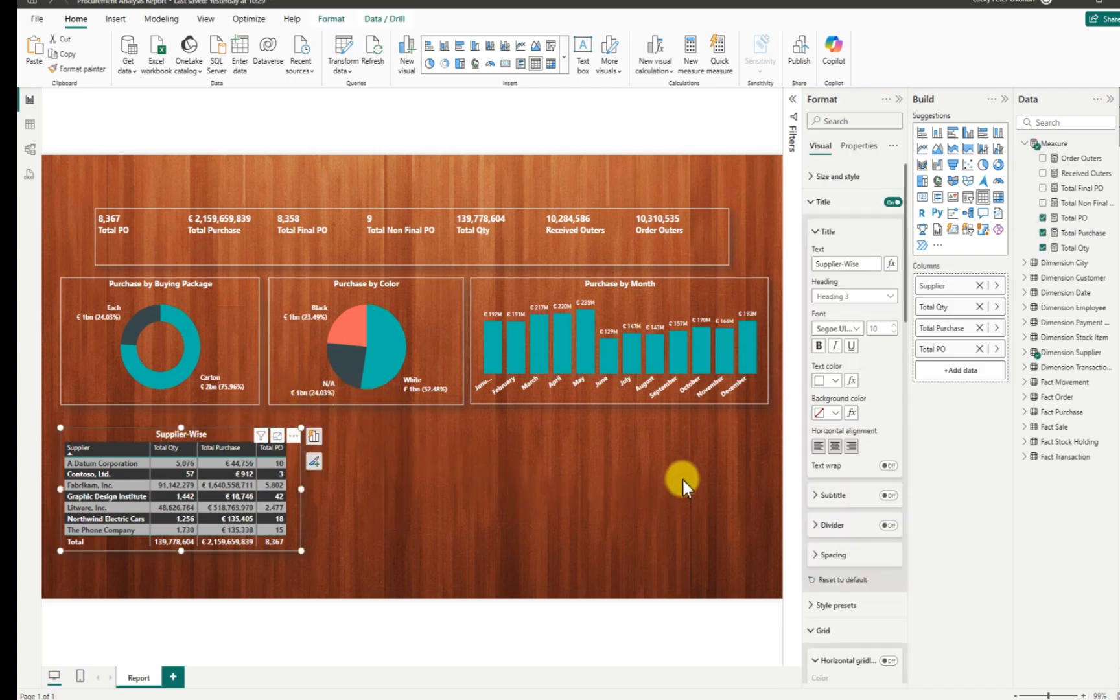
click(837, 413)
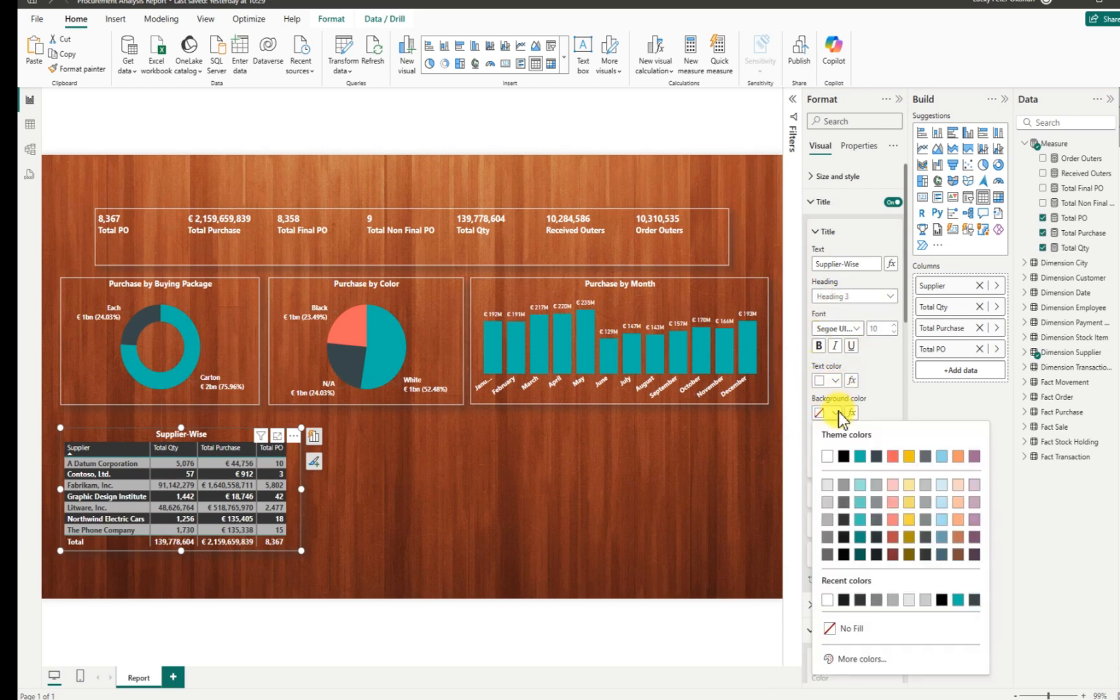
click(844, 520)
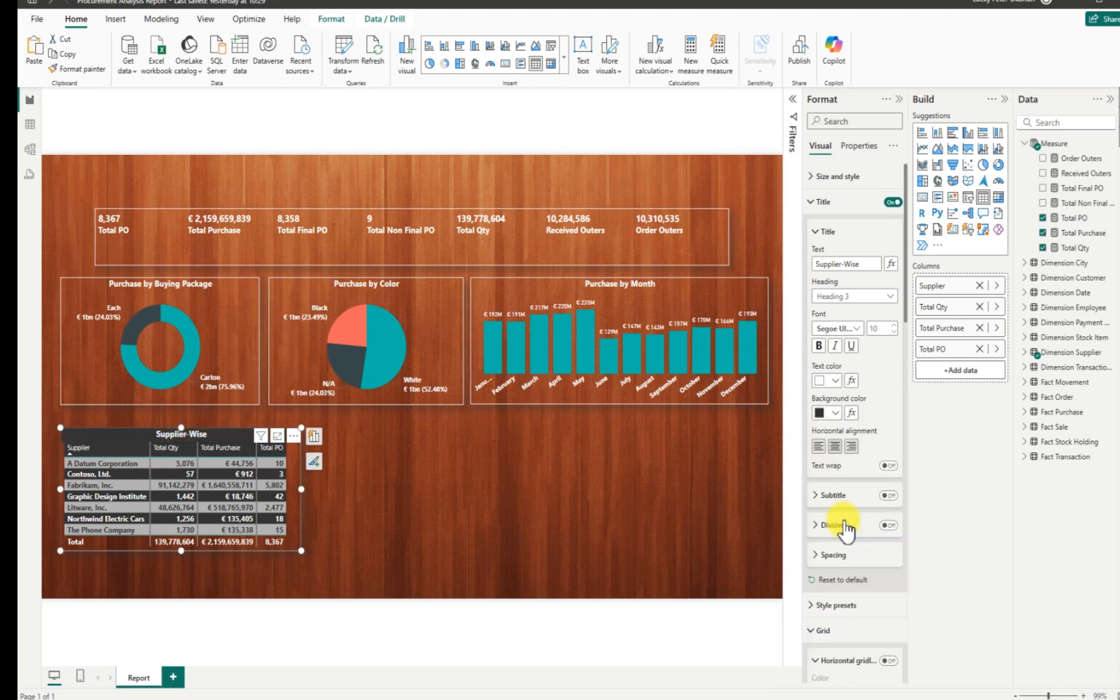
click(836, 413)
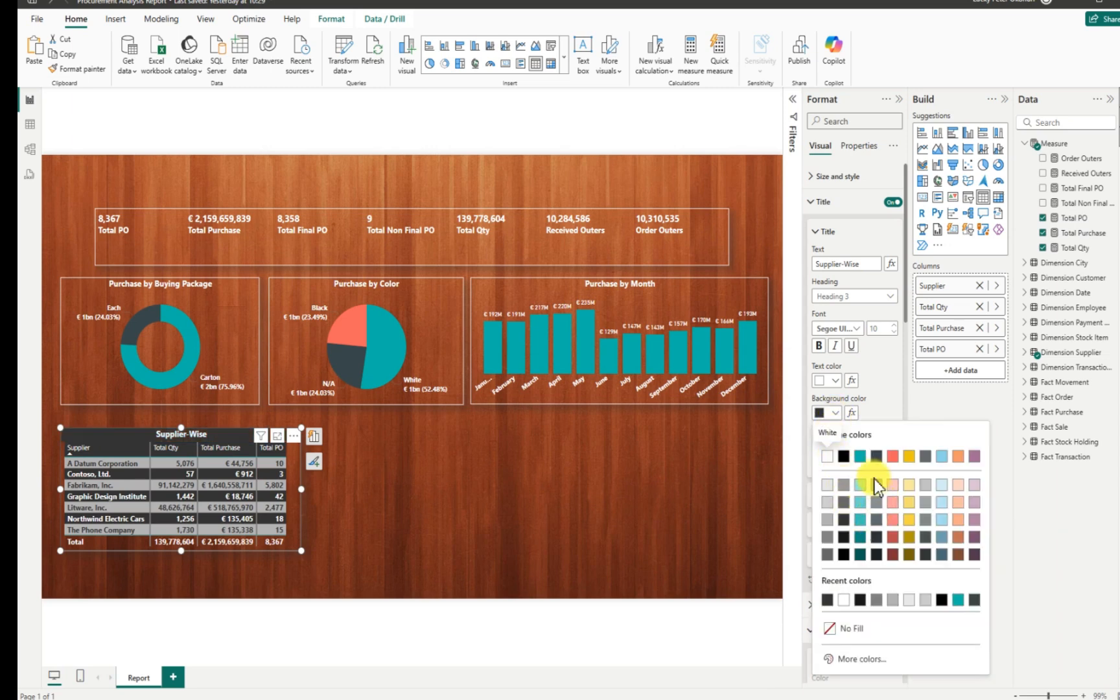
click(827, 485)
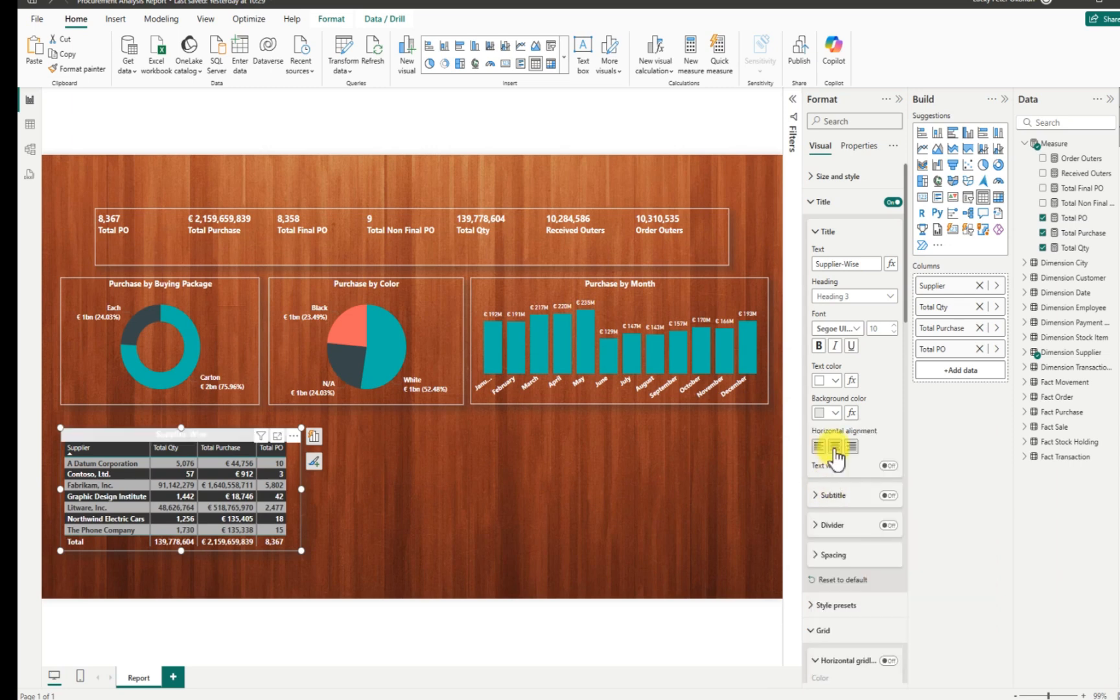
click(830, 413)
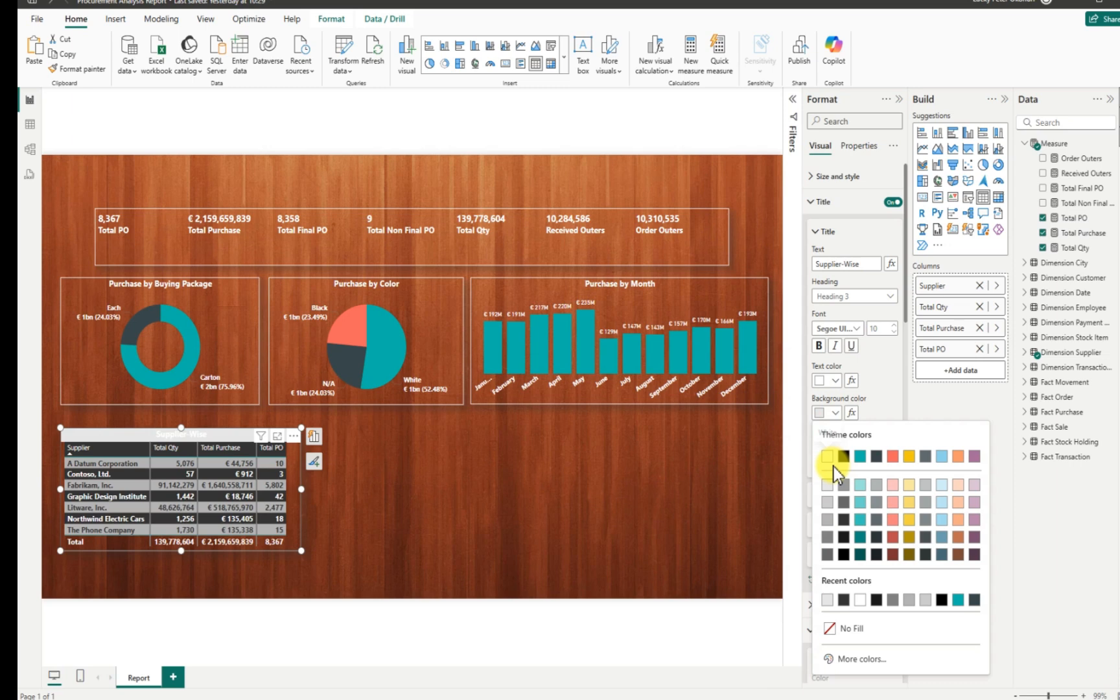
click(827, 502)
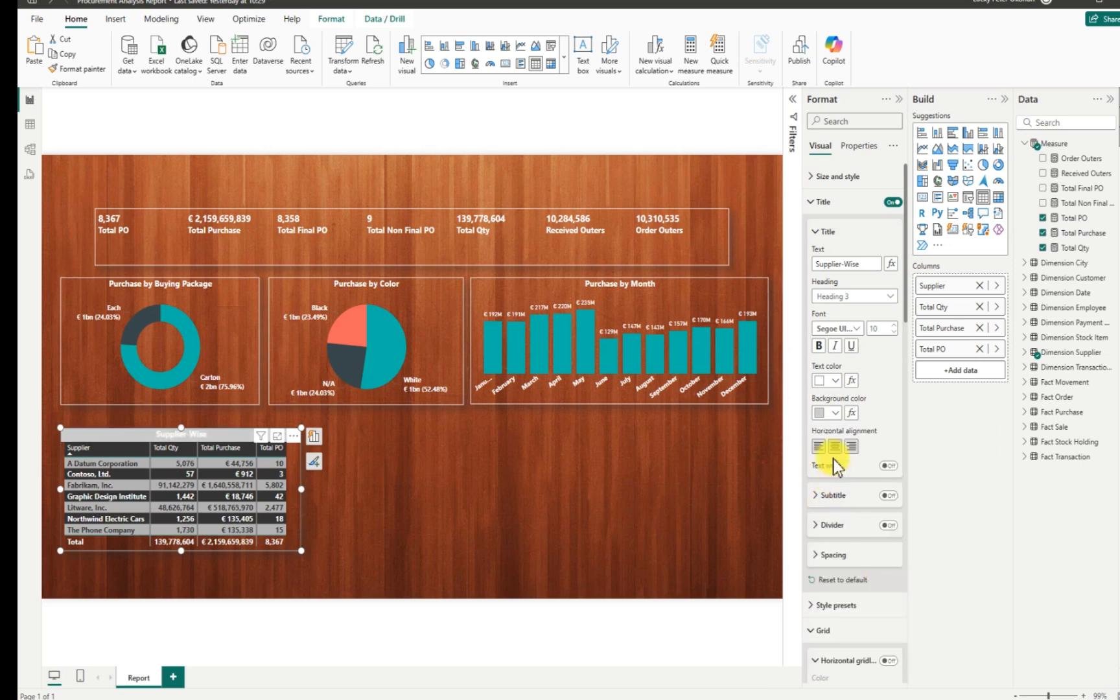
click(837, 411)
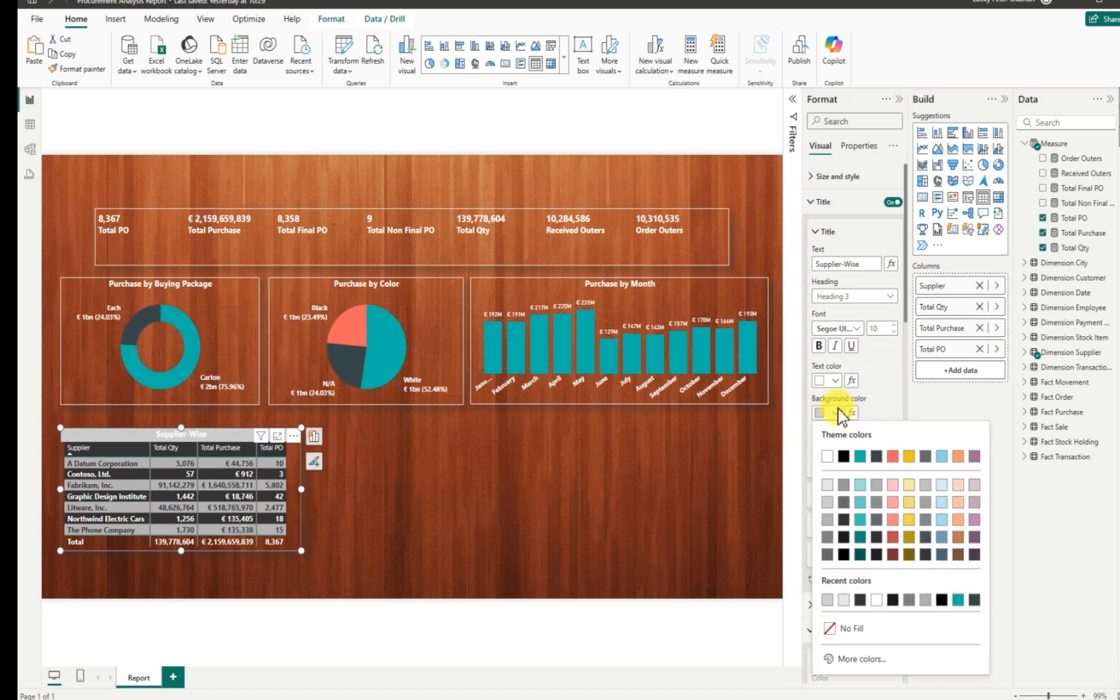
click(827, 457)
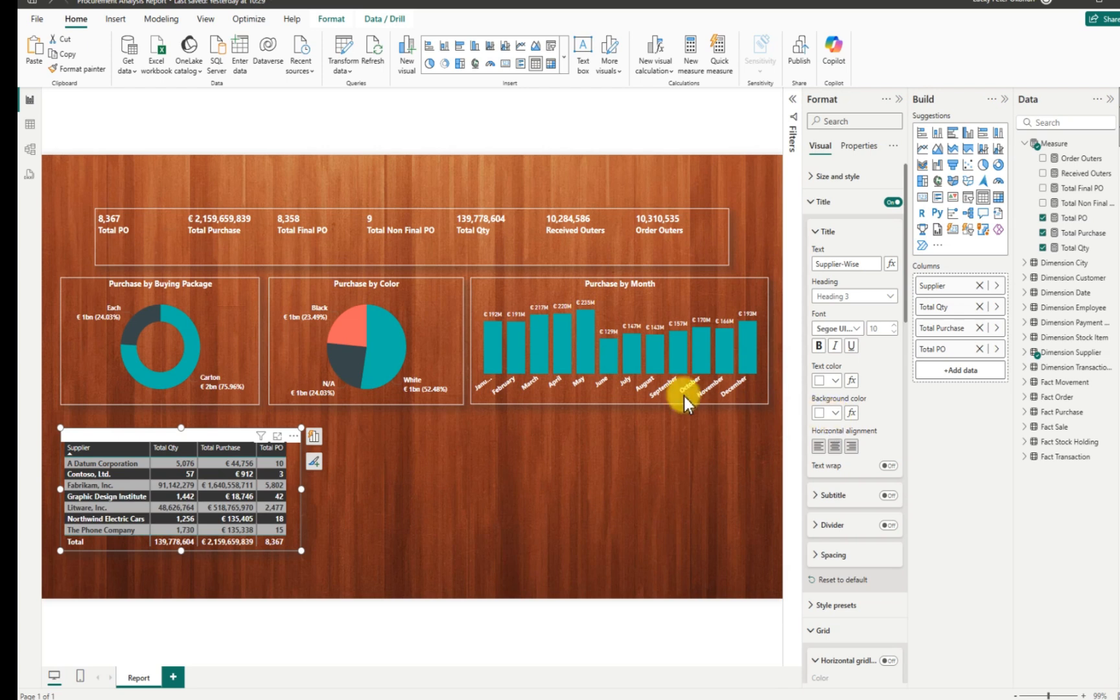
click(56, 8)
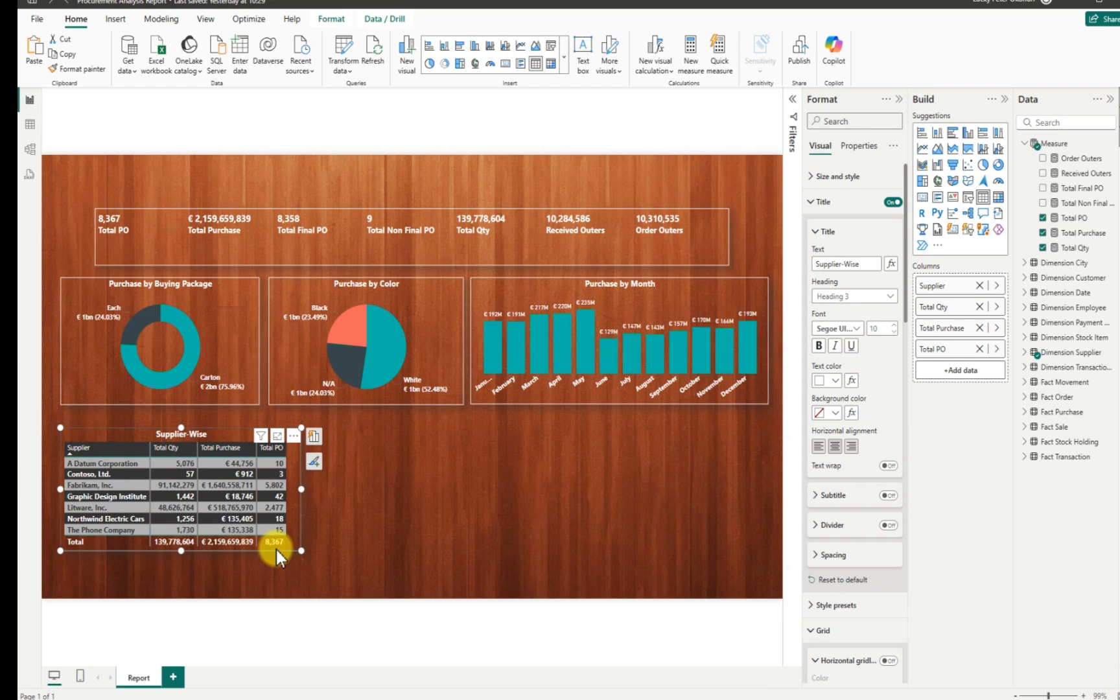
Copy the Supplier-Wise table to its right and swap its Supplier column for Stock Item.
drag(276, 550, 519, 545)
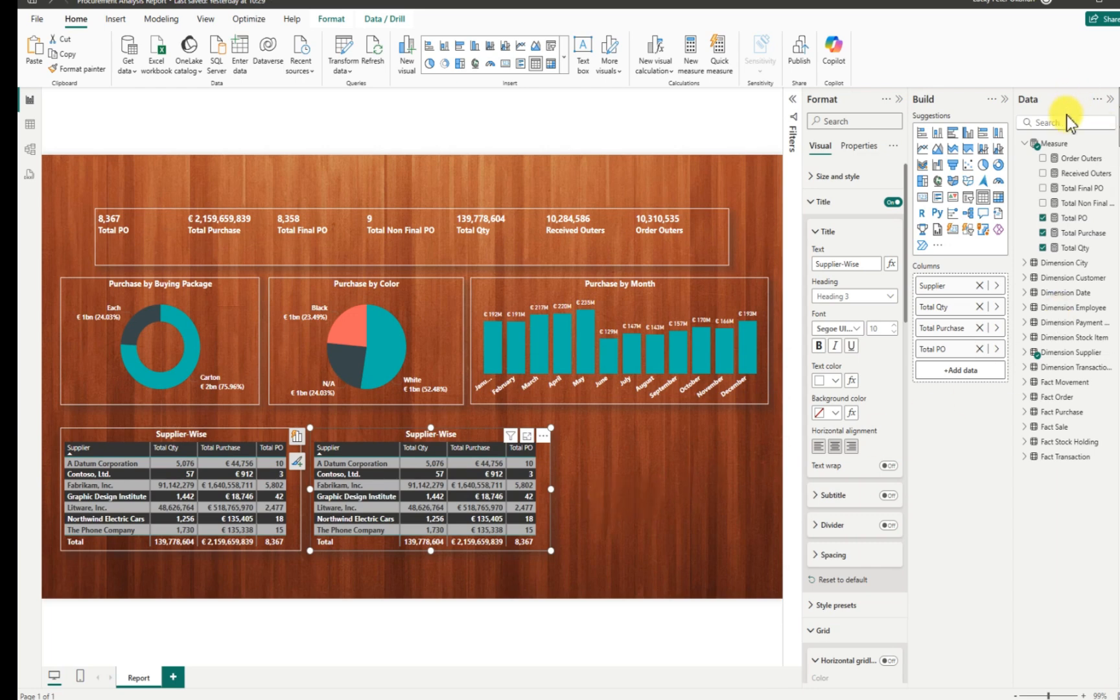
click(1027, 353)
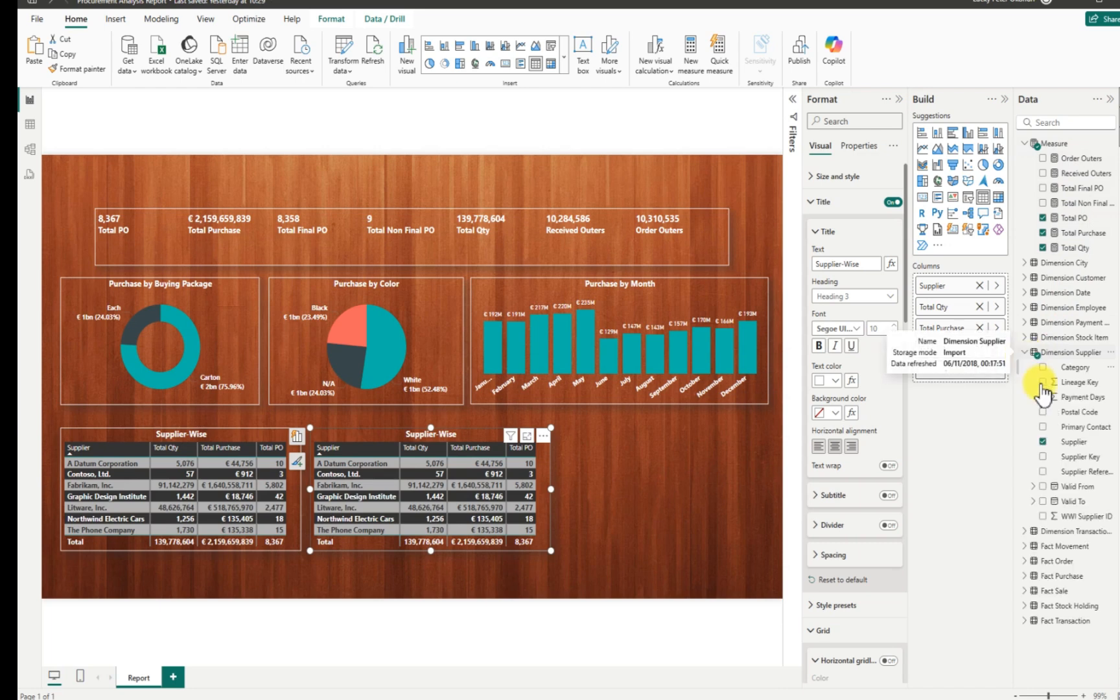
click(1043, 441)
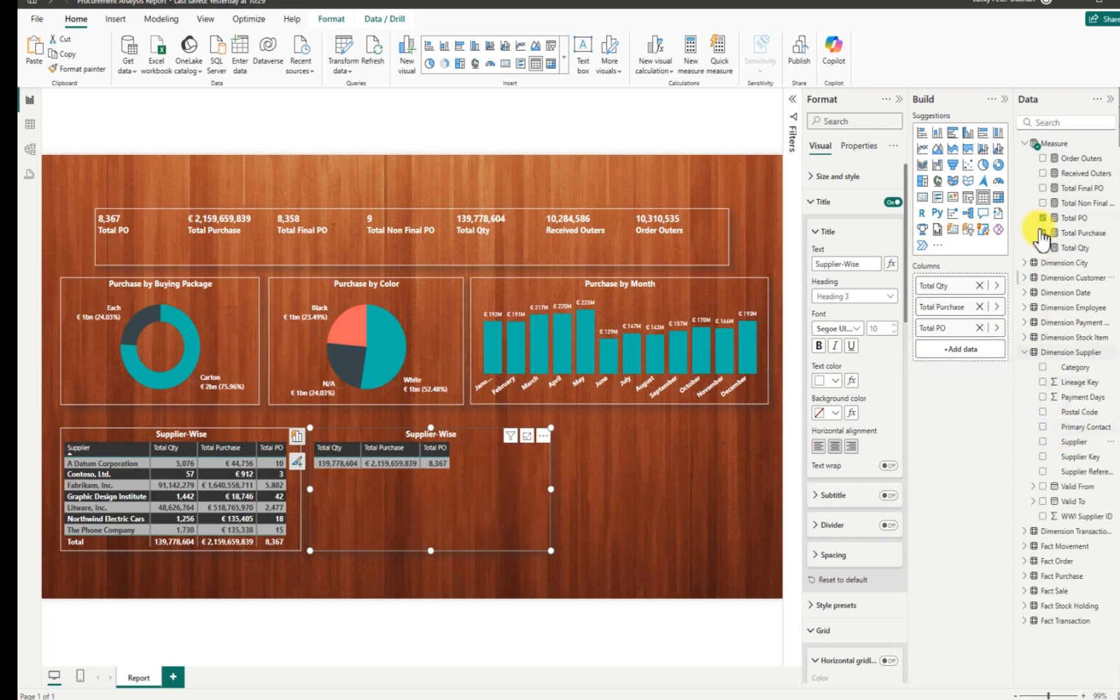
click(1047, 122)
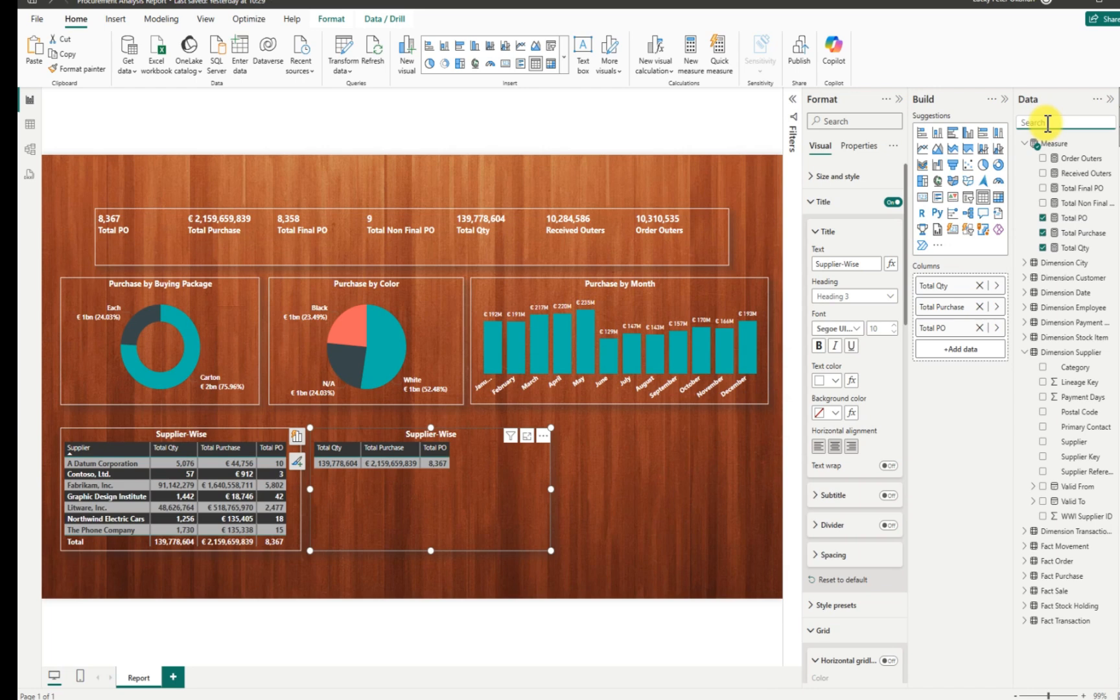
text(stock)
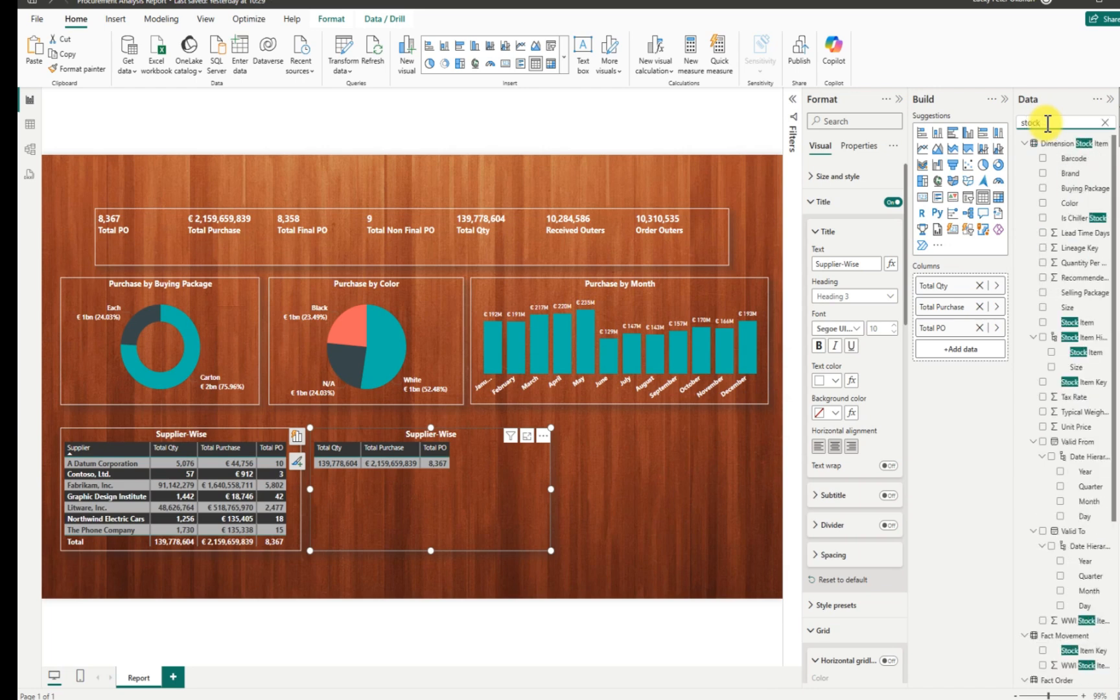
click(1042, 323)
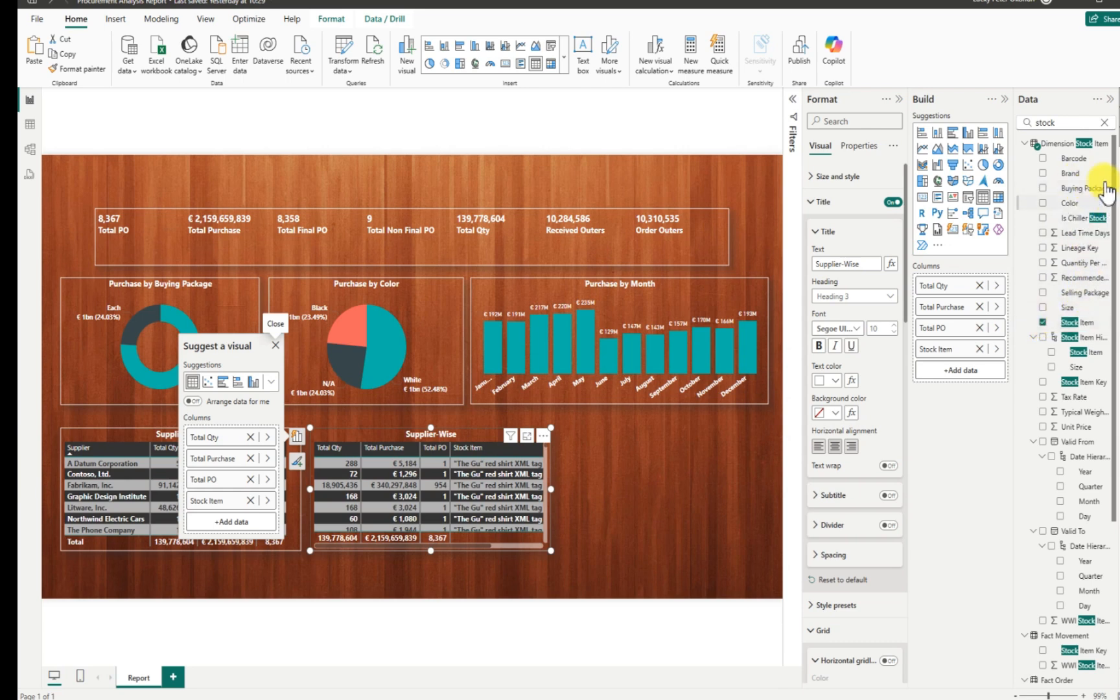
Drop Total Qty and Total PO from the copy and enlarge it to show more rows.
click(1104, 122)
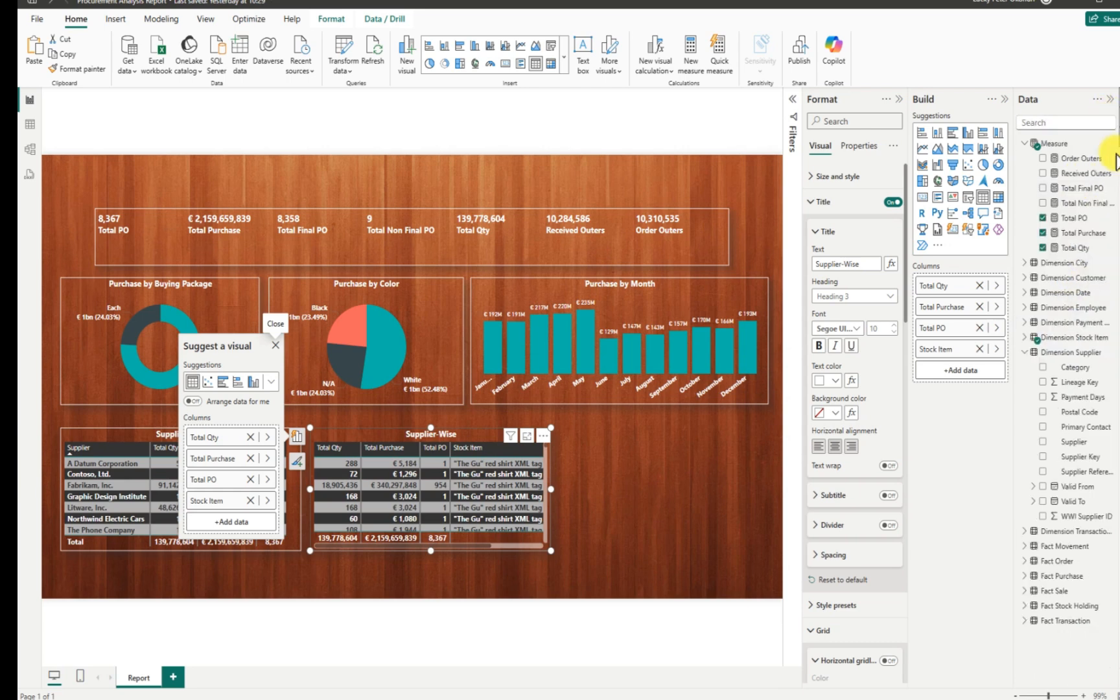
click(1042, 247)
click(1042, 218)
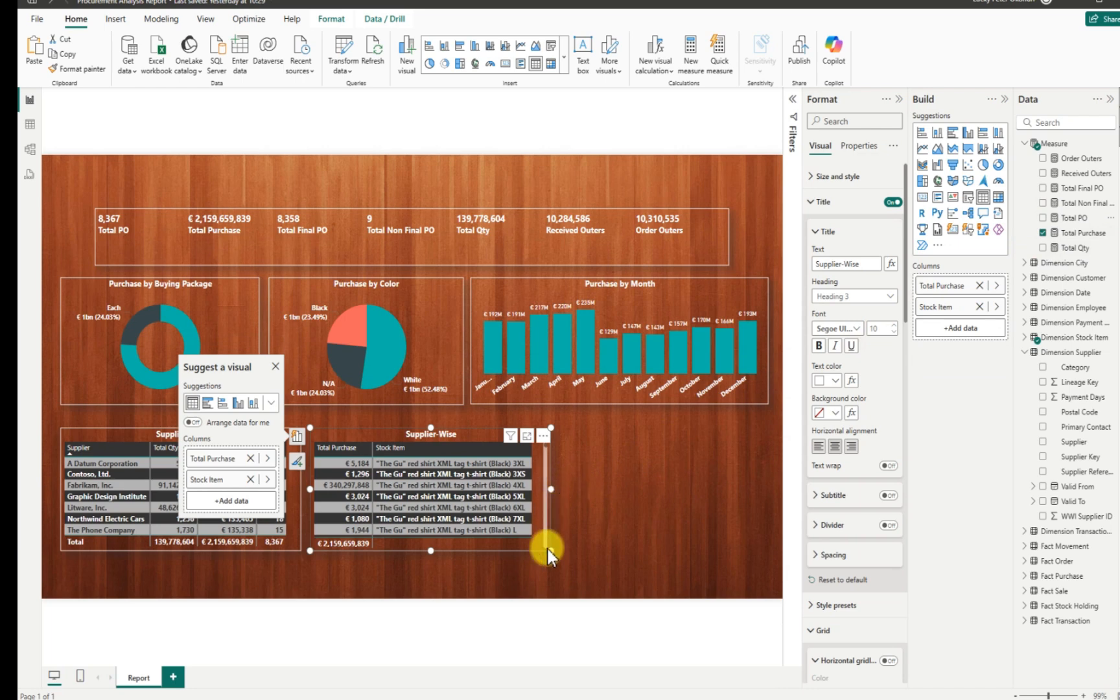
drag(549, 550, 578, 560)
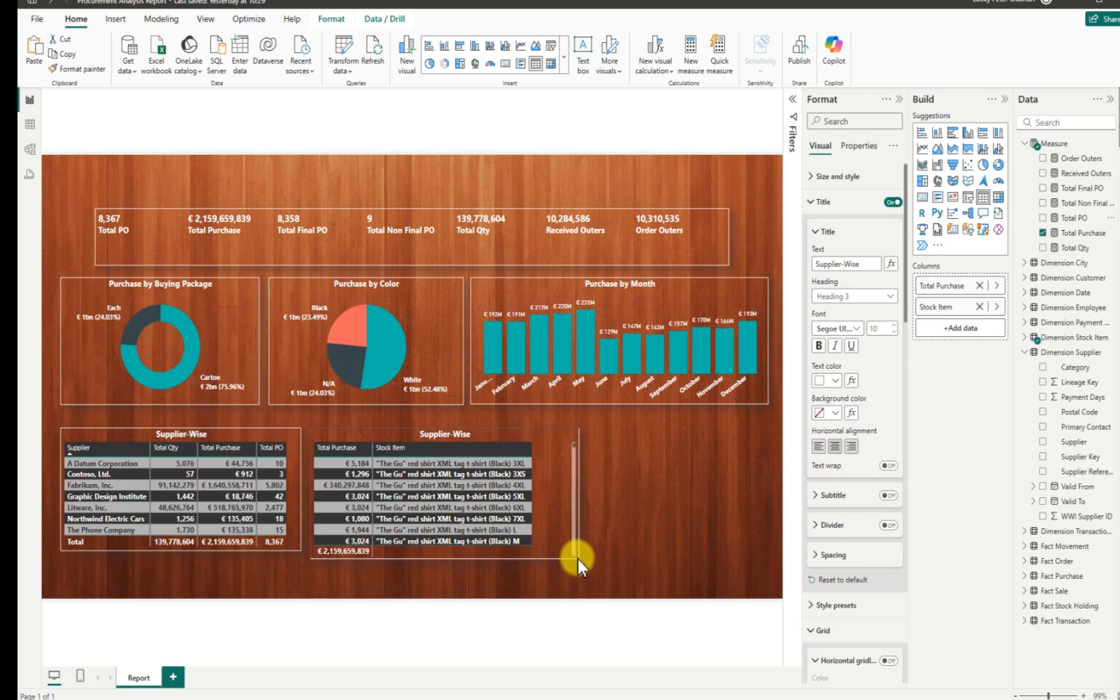
drag(352, 437, 350, 432)
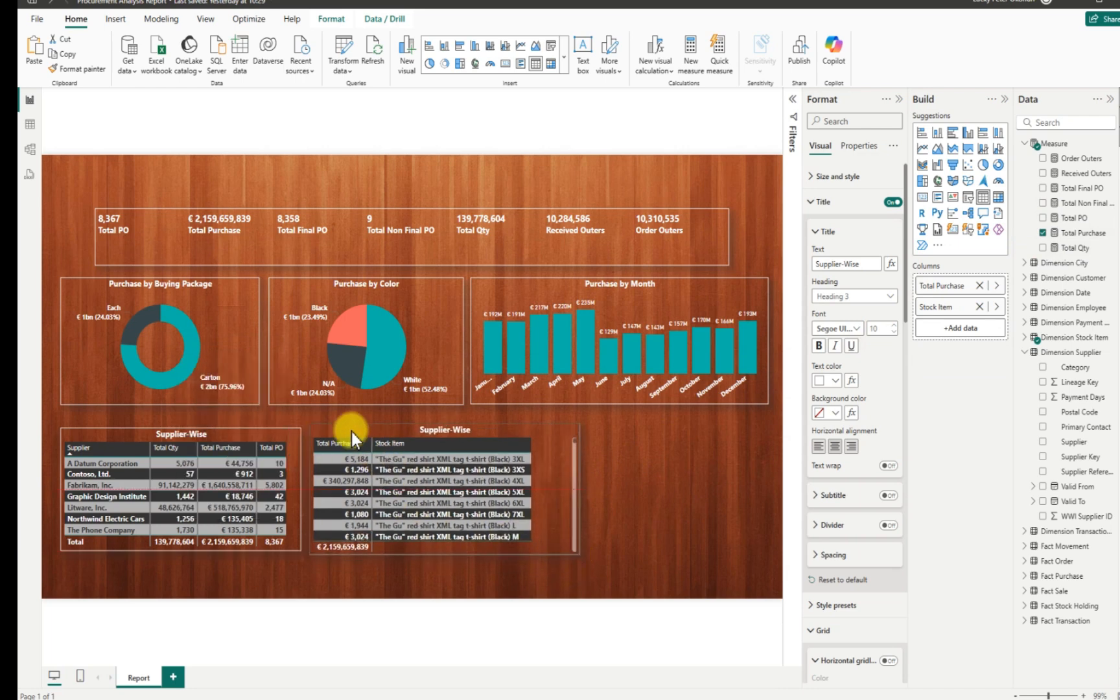
click(350, 432)
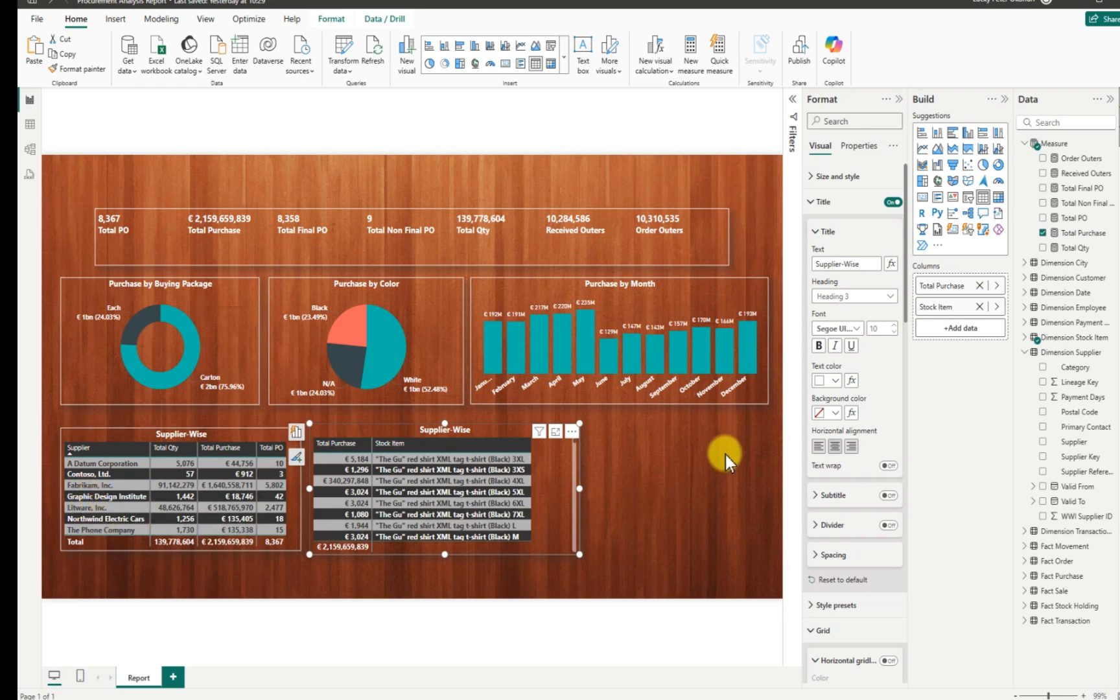
Apply a Top 7 Stock Item filter by Total Purchase, then narrow the table to fit.
click(792, 99)
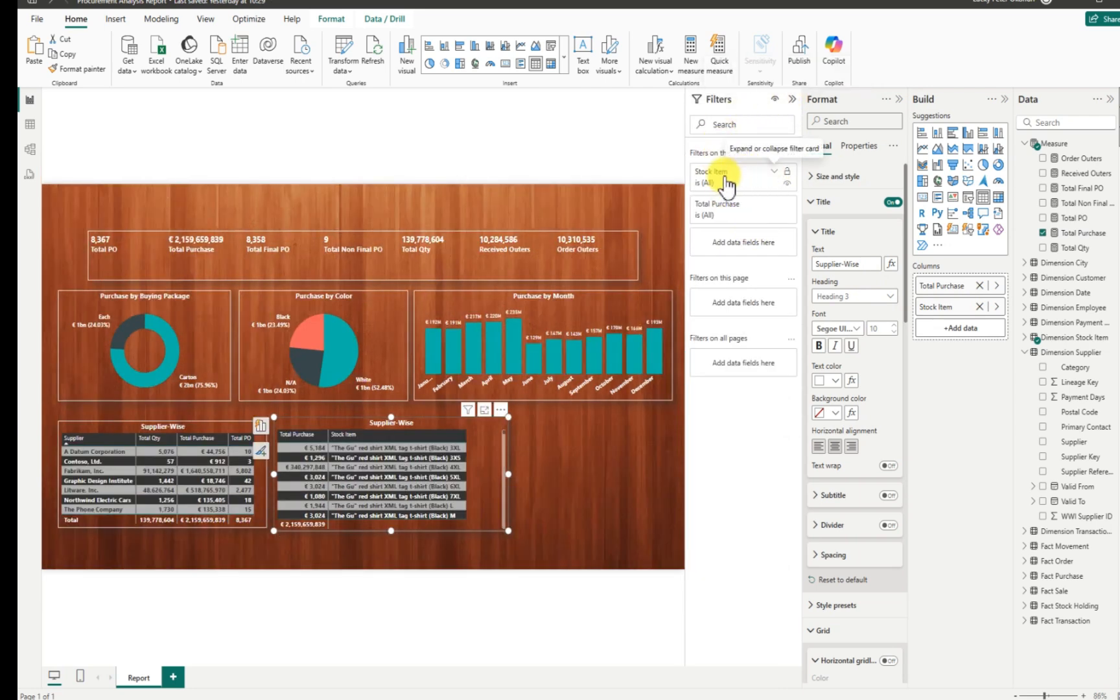
click(776, 175)
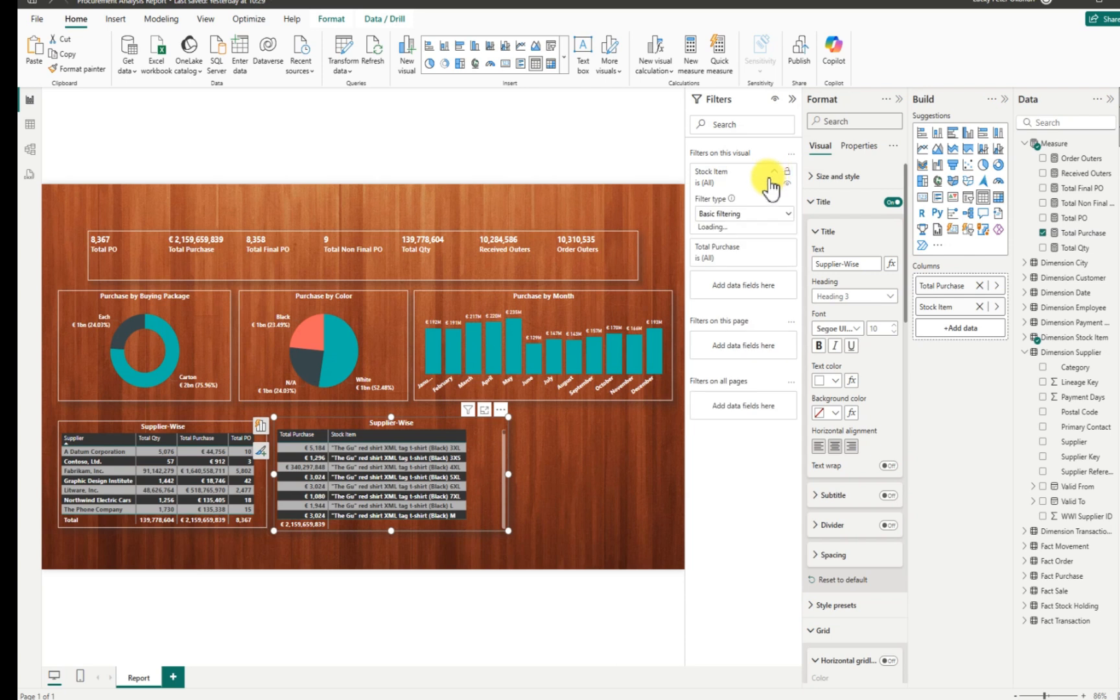
click(787, 216)
click(725, 262)
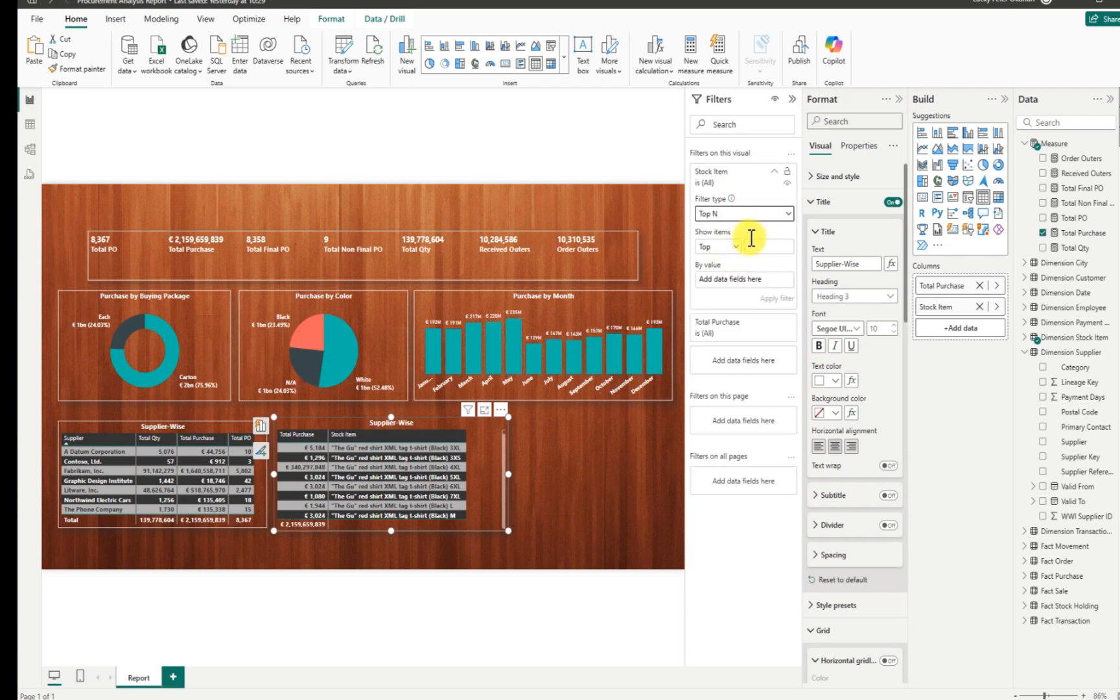
text(7)
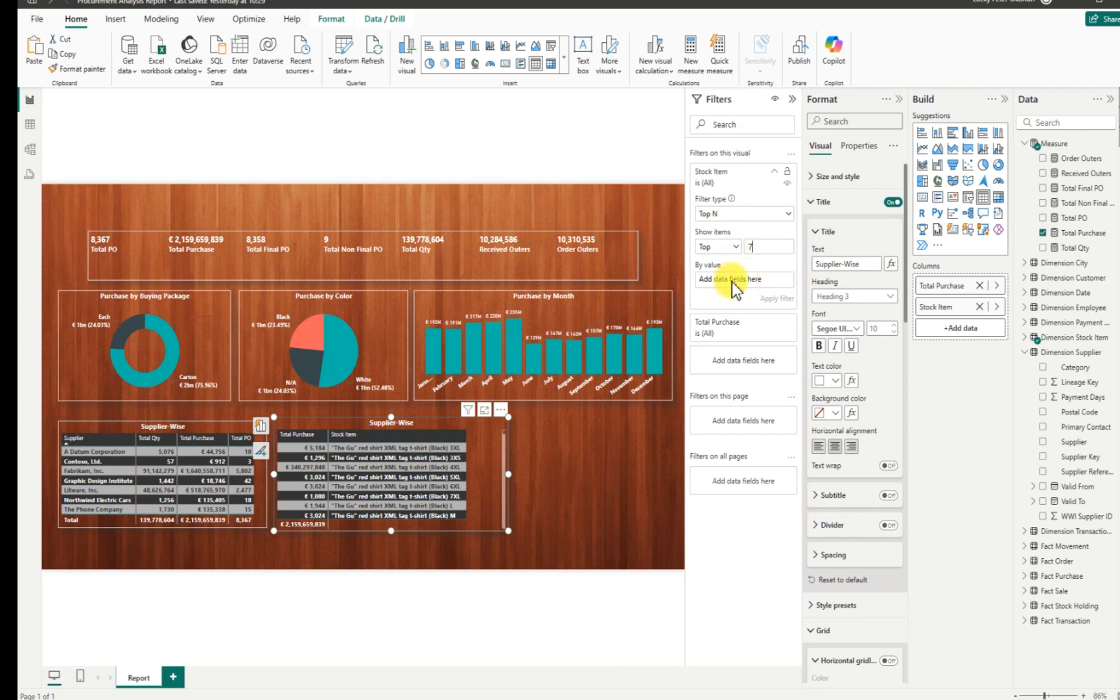
drag(1078, 233, 750, 273)
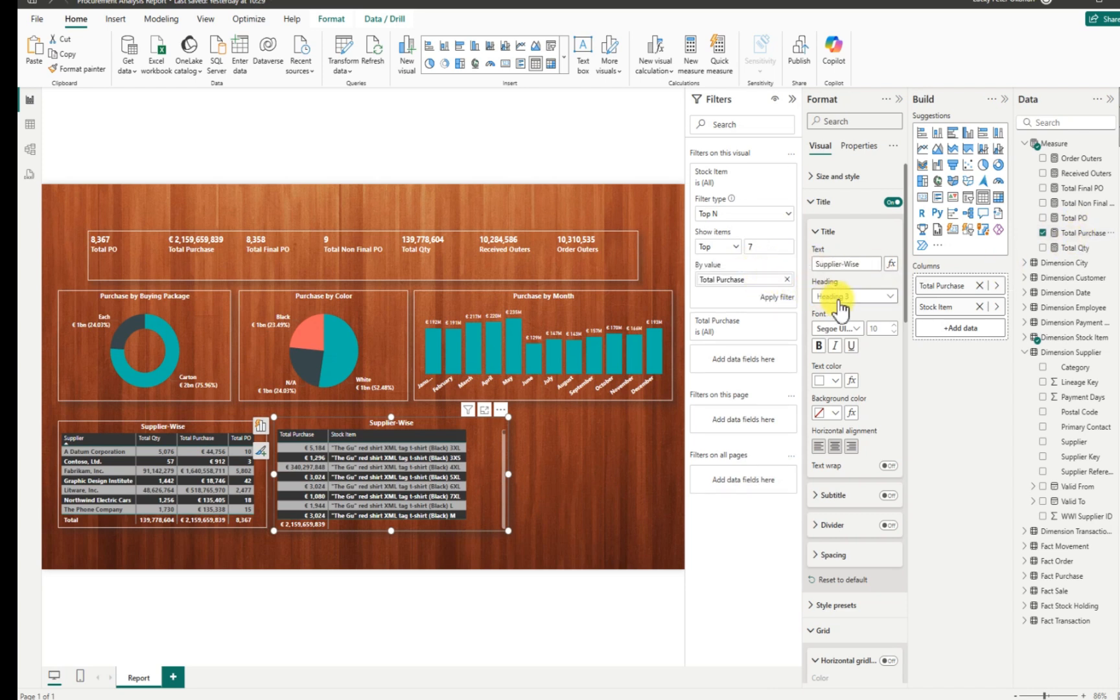
click(777, 296)
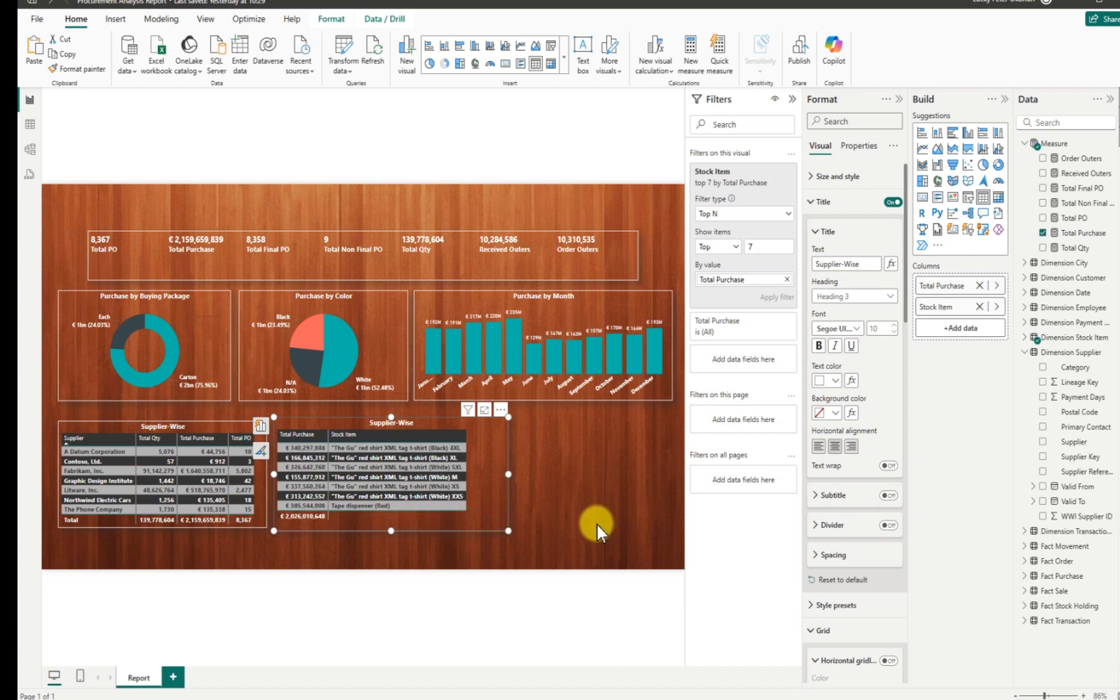
drag(508, 531, 478, 540)
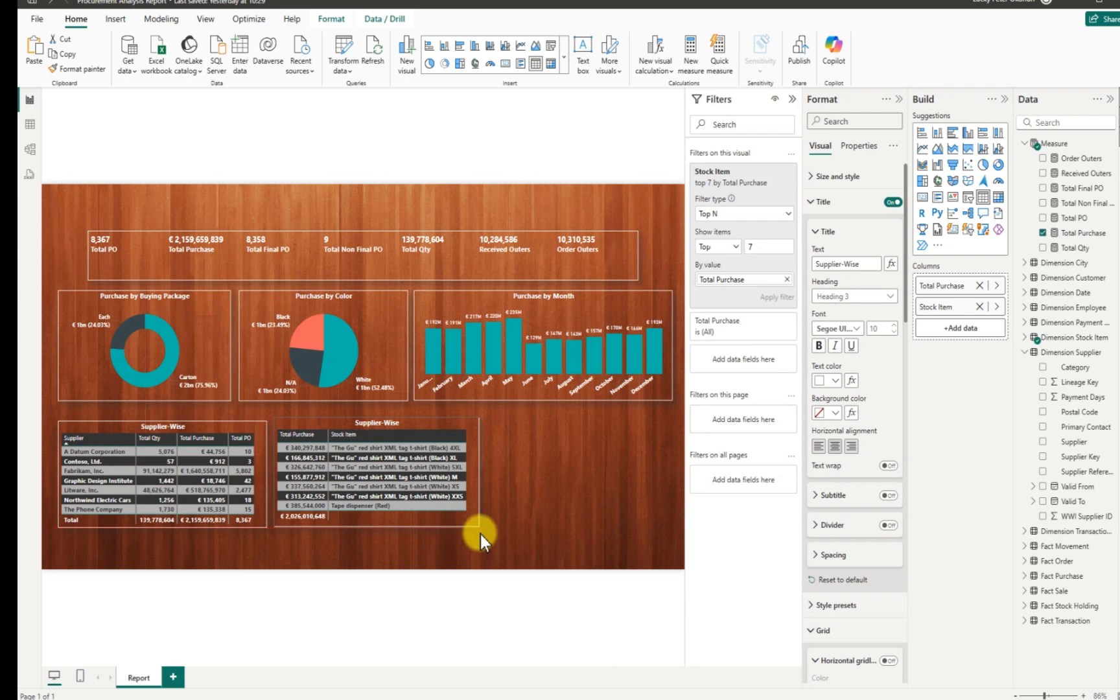
drag(480, 534, 480, 533)
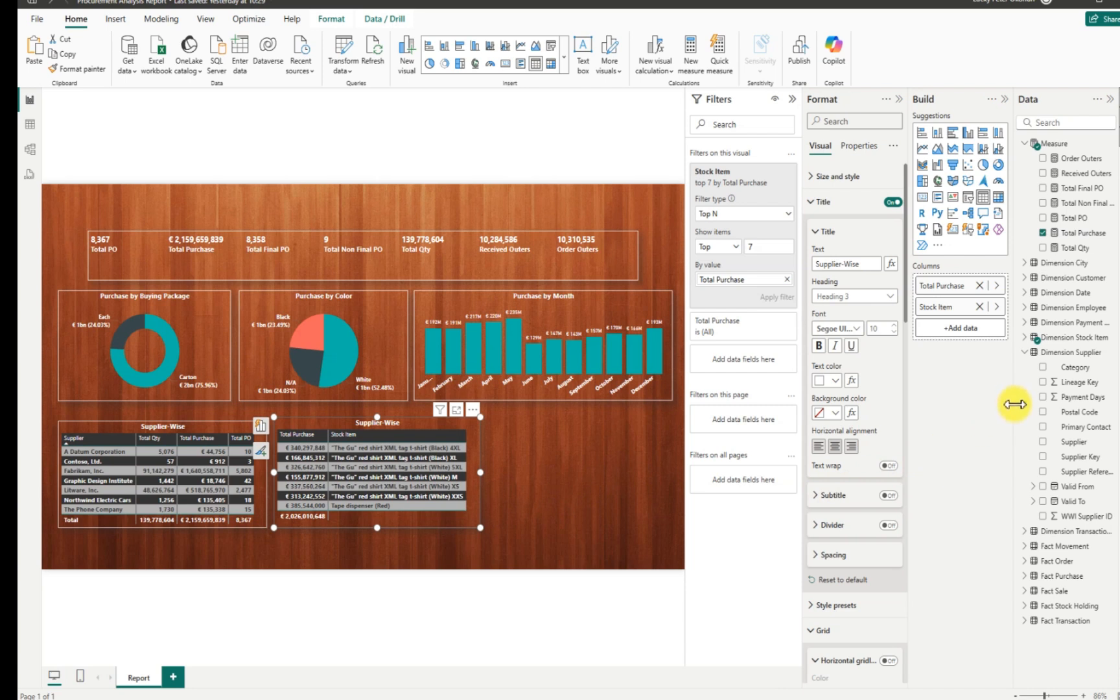
Remove Total Purchase and re-add it so it follows the Stock Item column.
click(1042, 234)
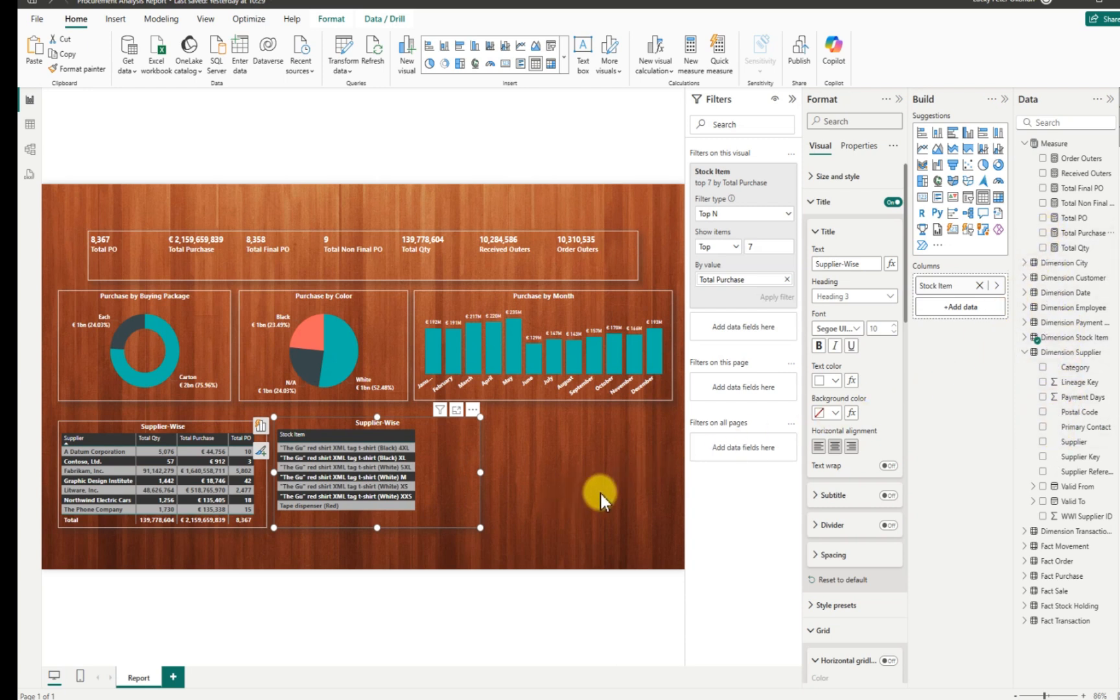
drag(1035, 233, 940, 294)
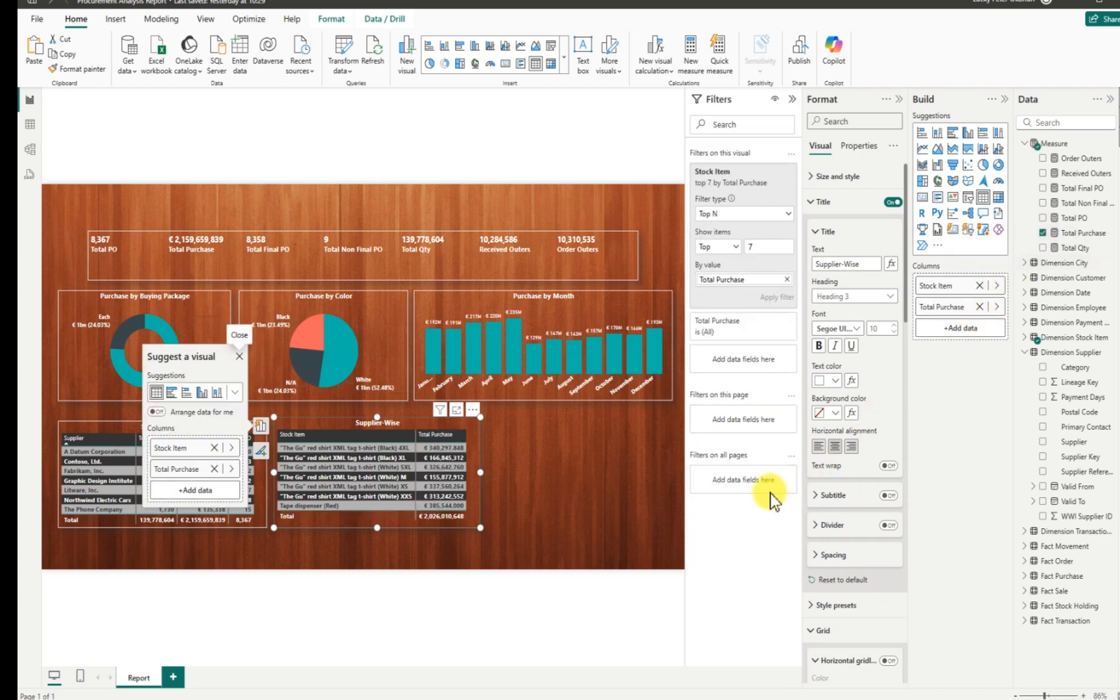
click(488, 468)
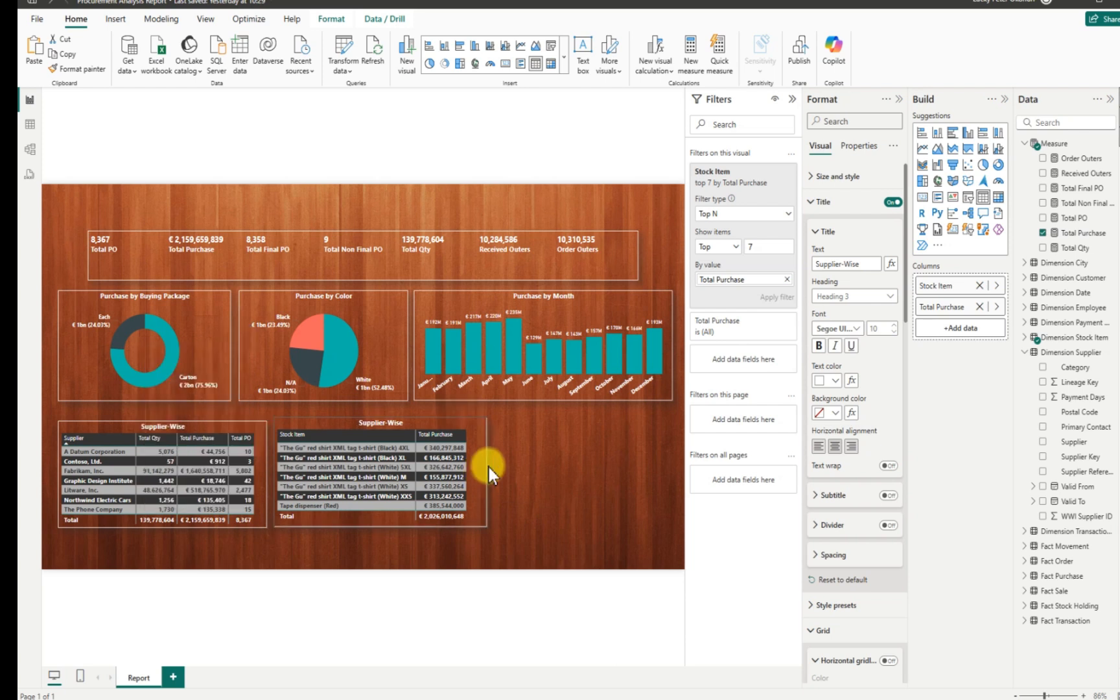
click(486, 467)
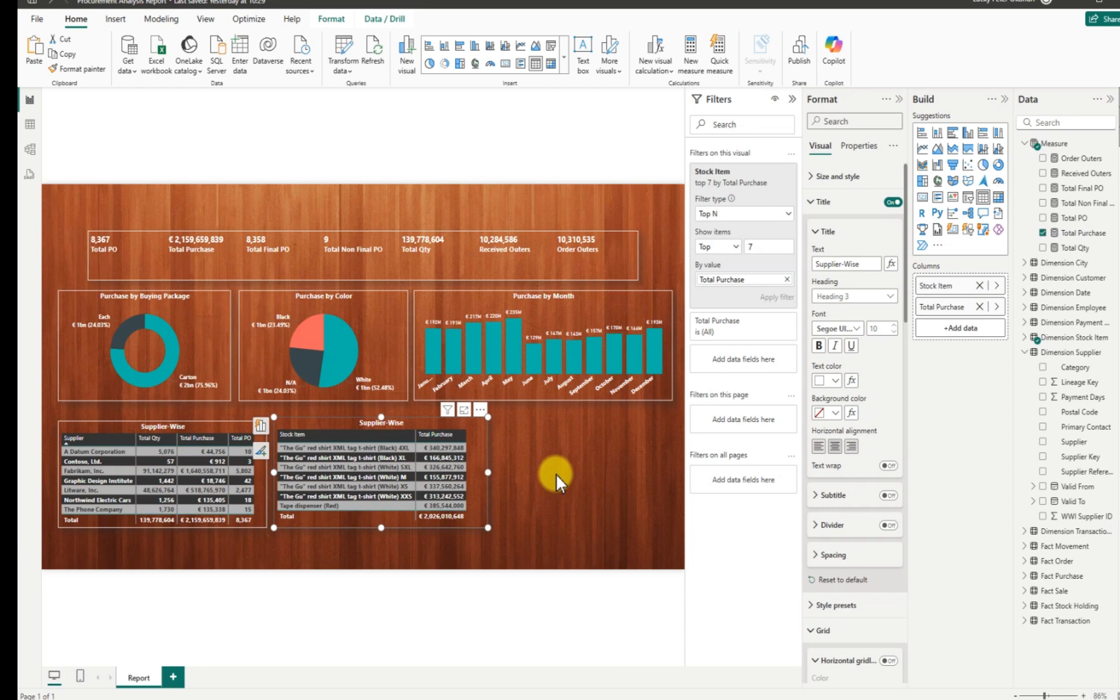
Replace the copied Supplier-Wise title with 'Stock-Item by Purchase'.
click(792, 101)
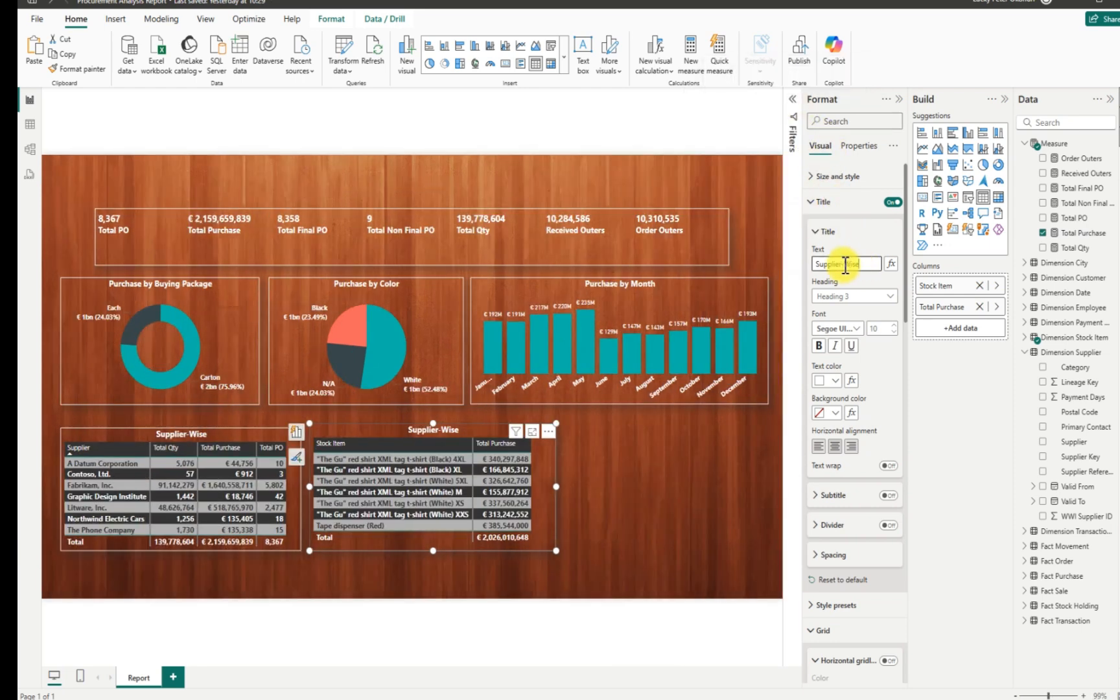
drag(845, 263, 815, 260)
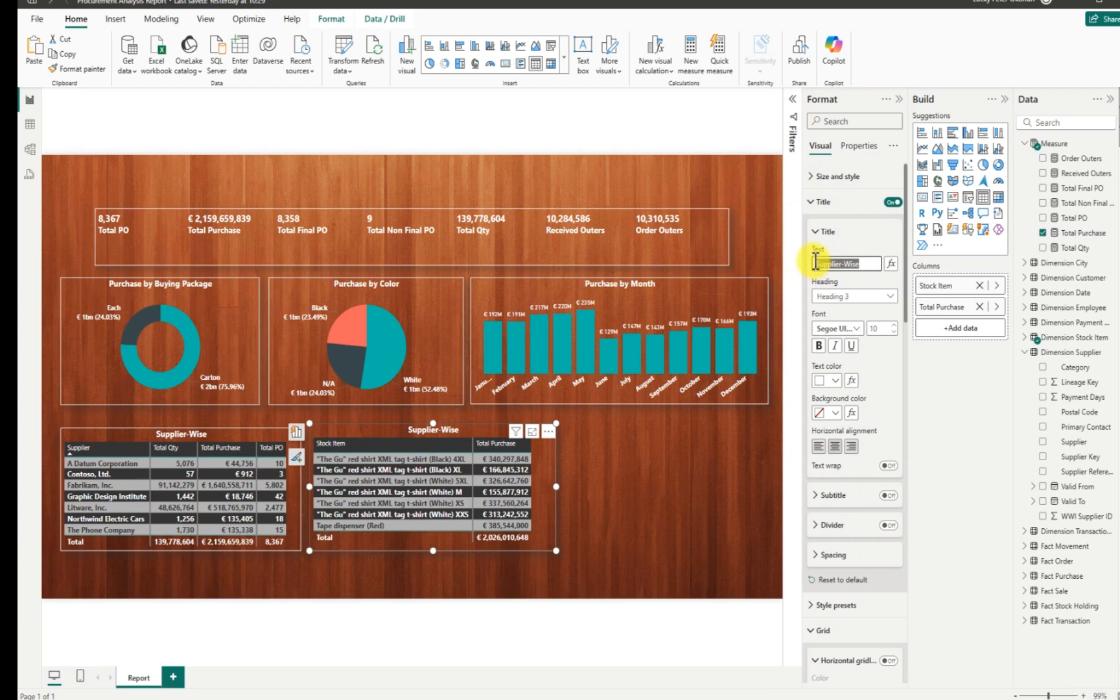
key(BackSpace)
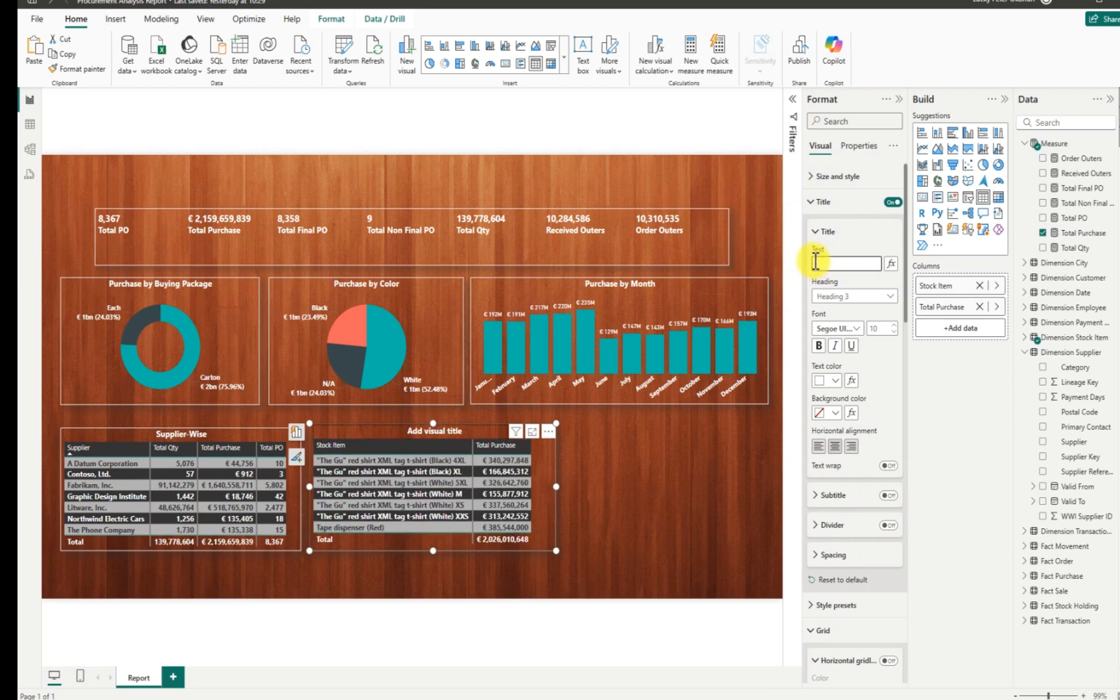
text(Stoc)
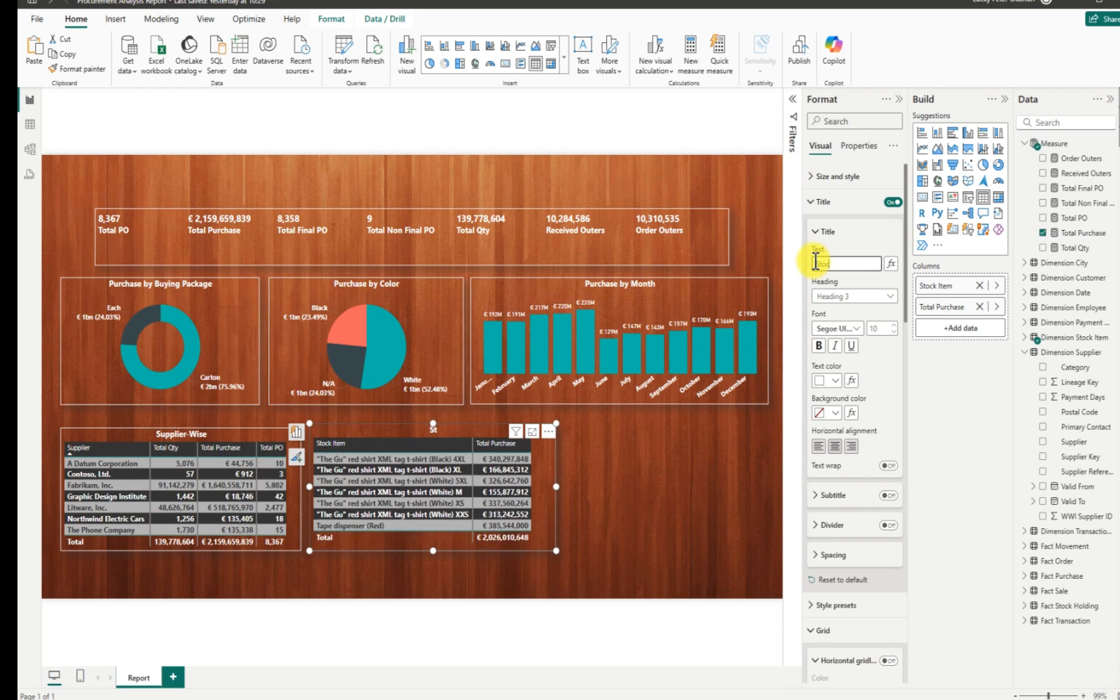
text(k-Item by Purchase)
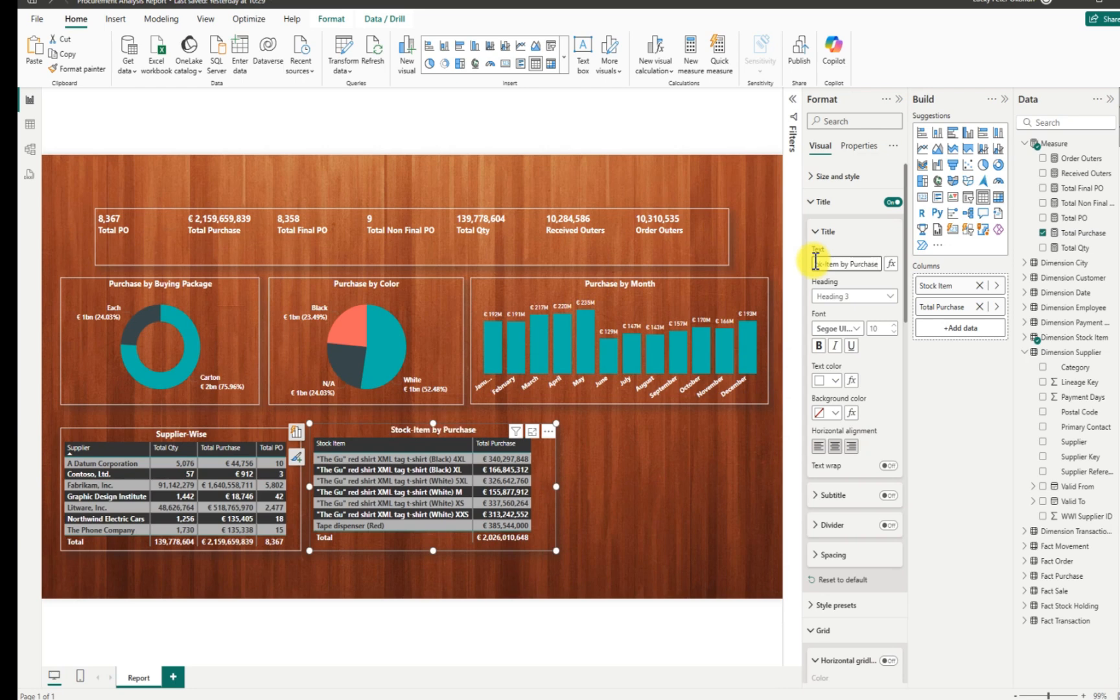
click(659, 497)
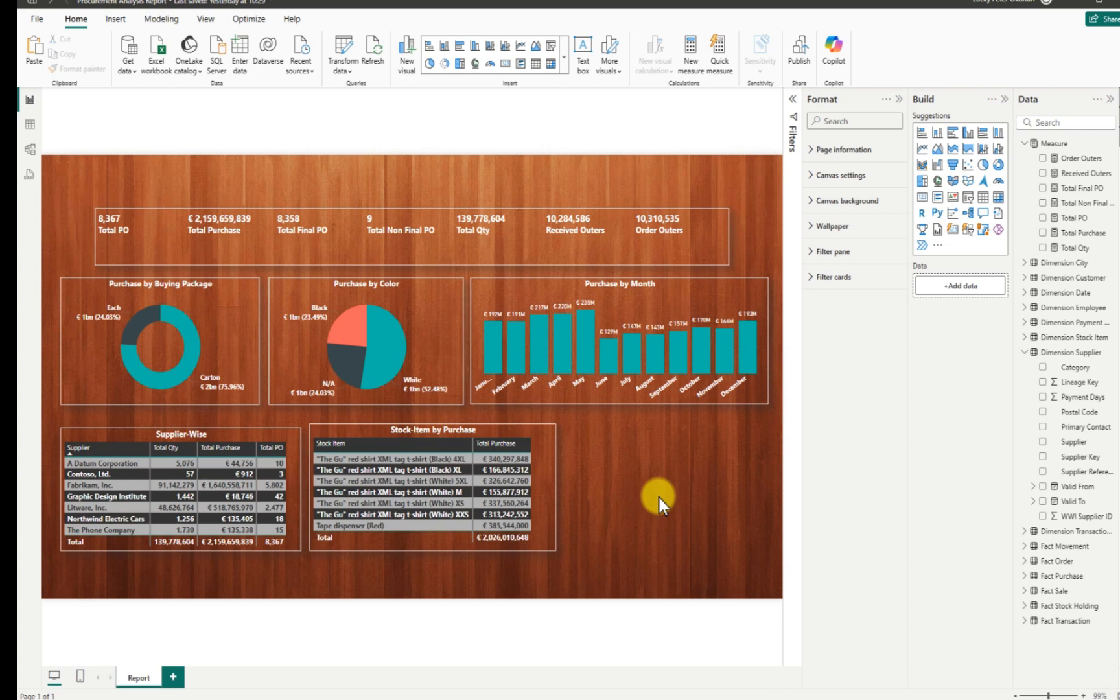
Insert a 'Procurement Analysis Report' text box beside the stock item table and resize it wider and shorter.
click(898, 100)
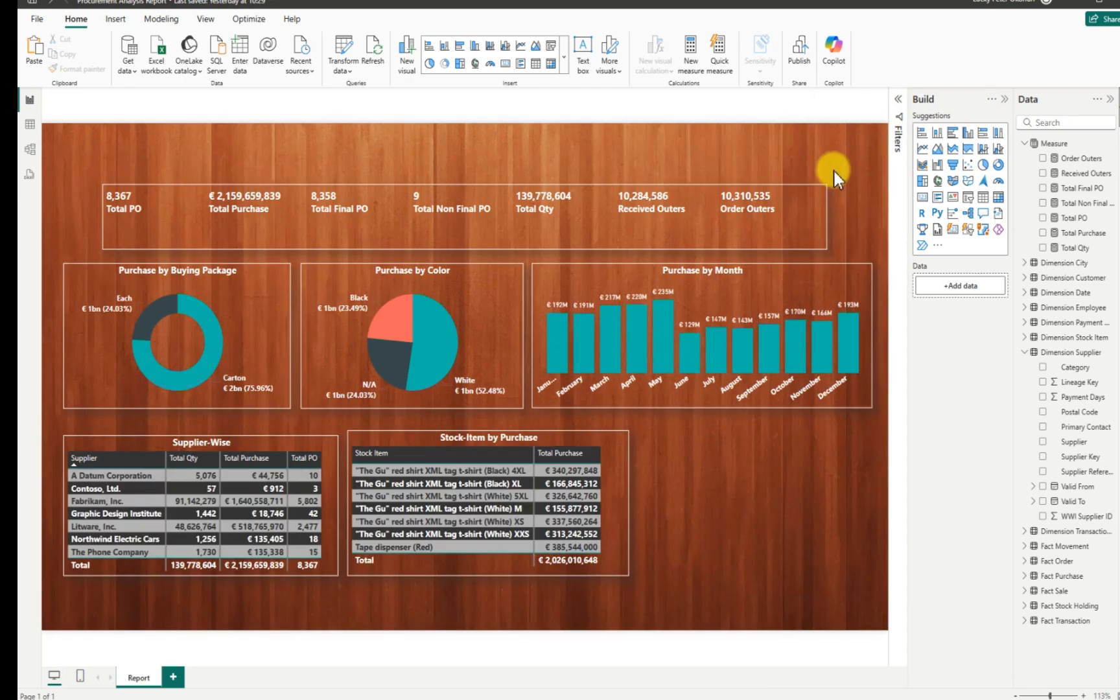
click(581, 47)
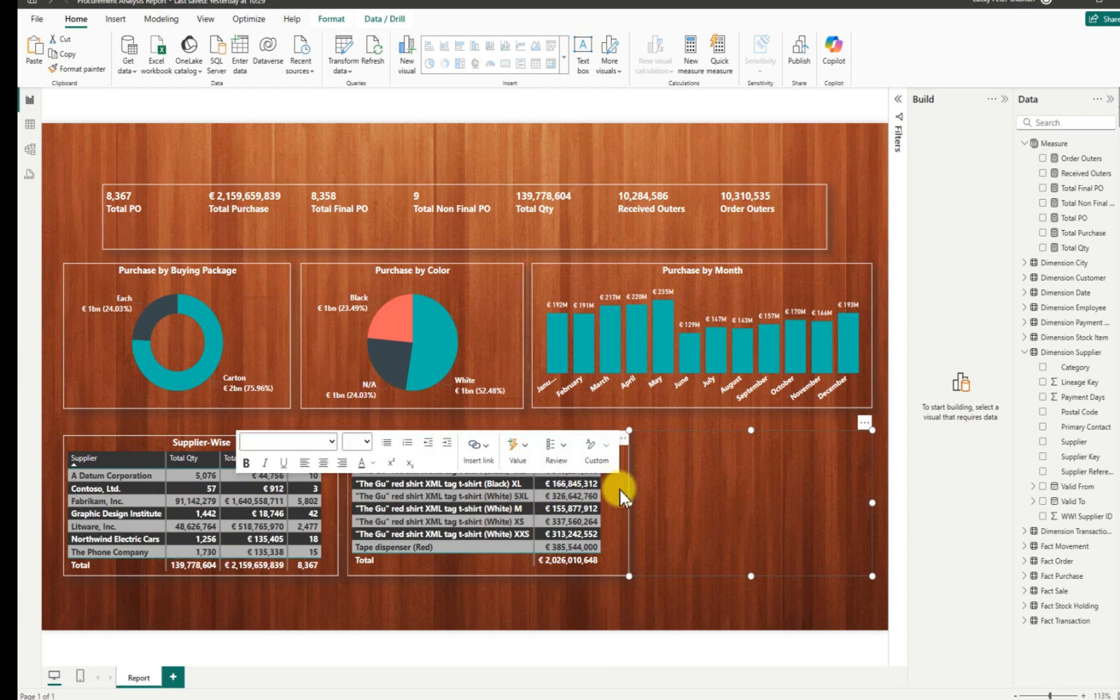
click(792, 434)
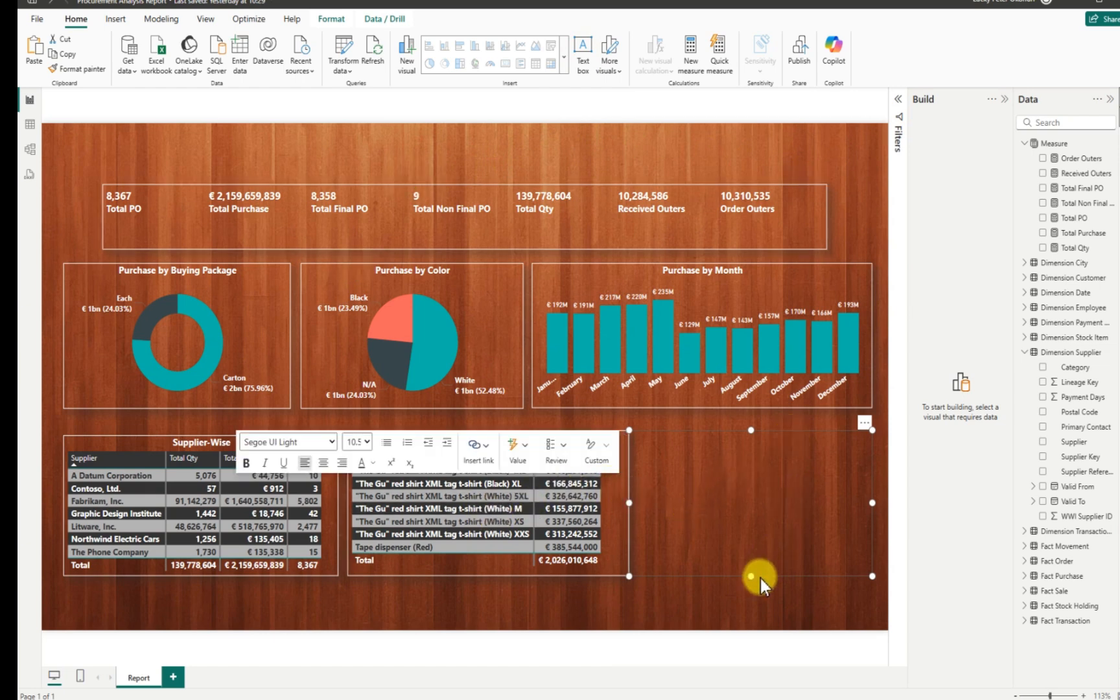
click(747, 579)
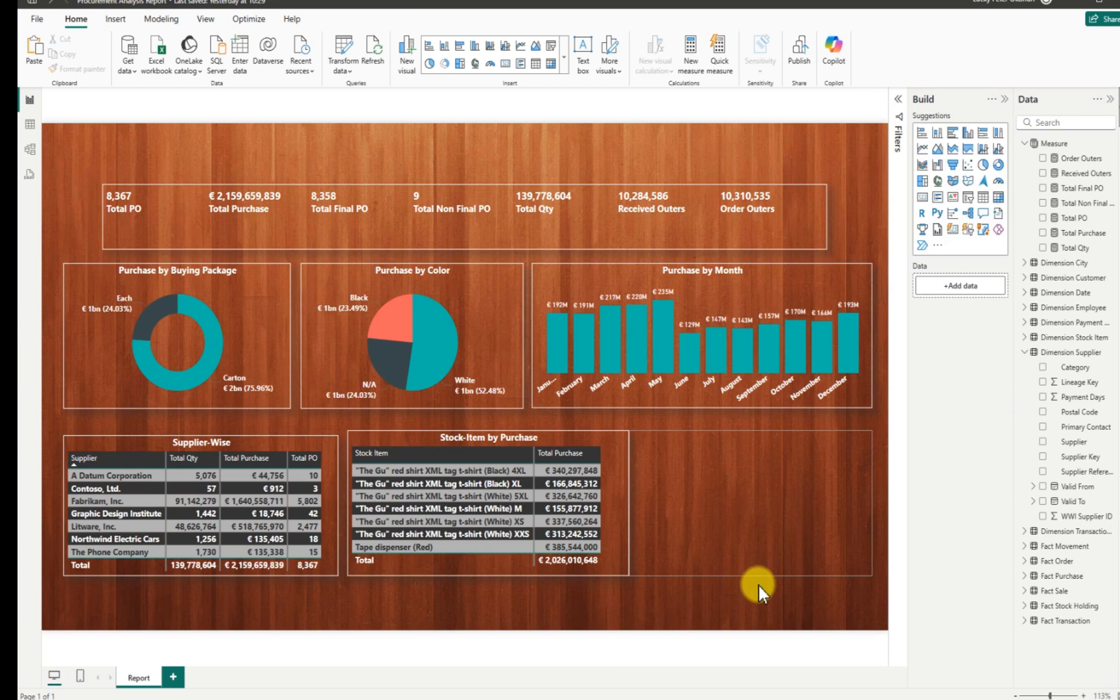
click(735, 530)
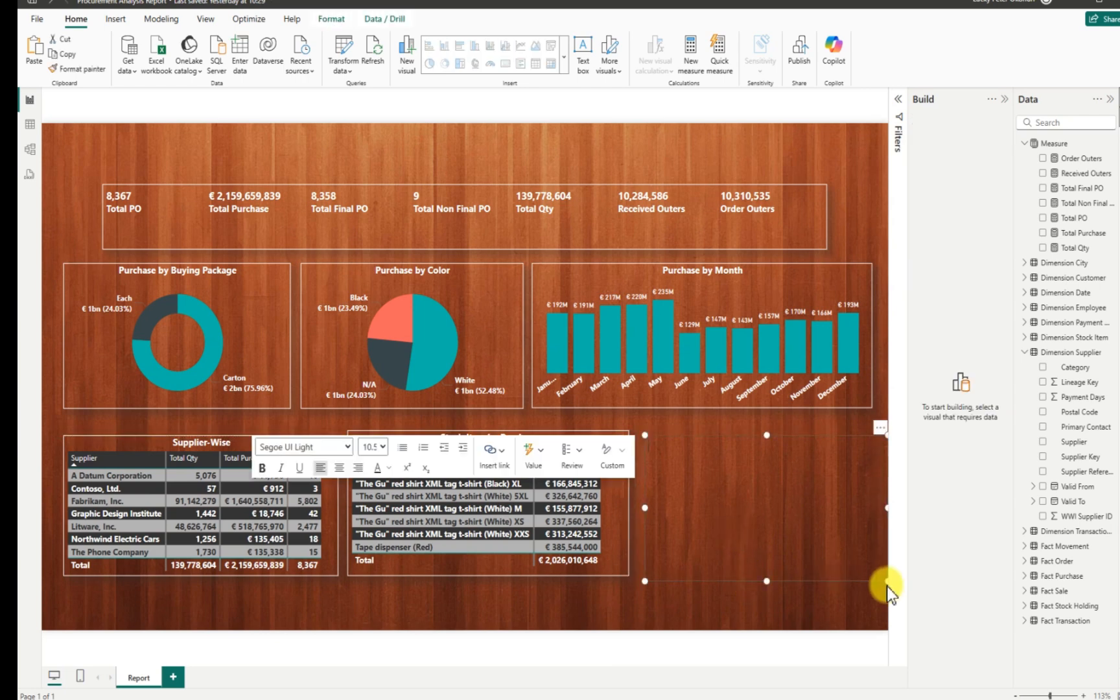
drag(887, 586, 819, 480)
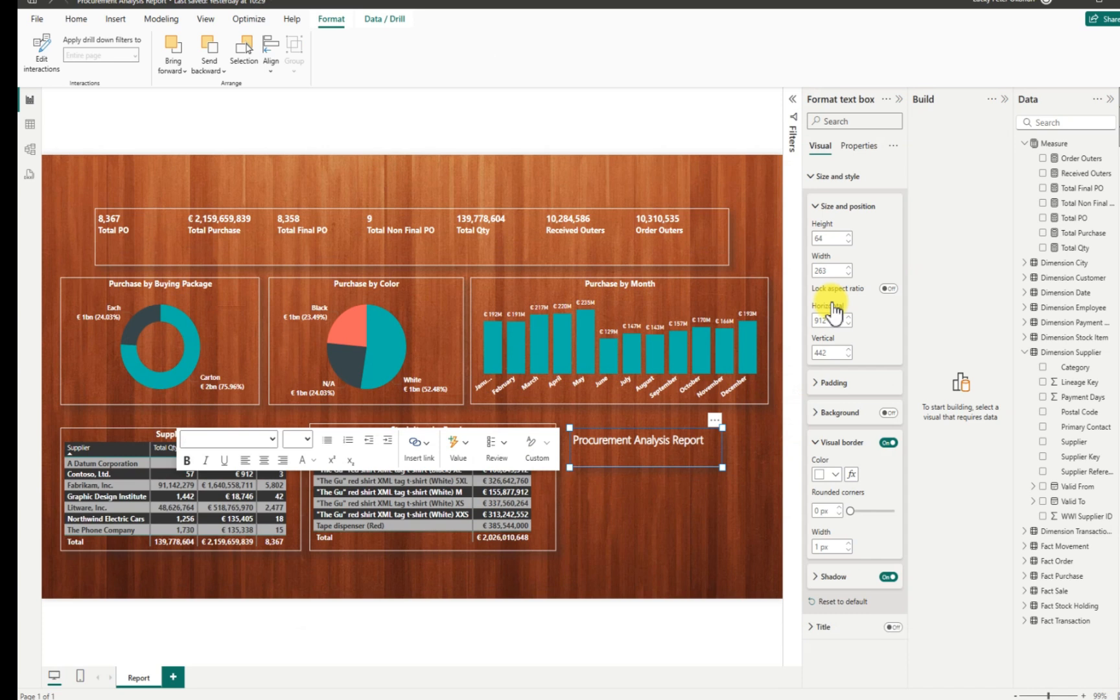
Move the Procurement Analysis Report text box into the canvas's top-left corner.
drag(676, 473, 532, 515)
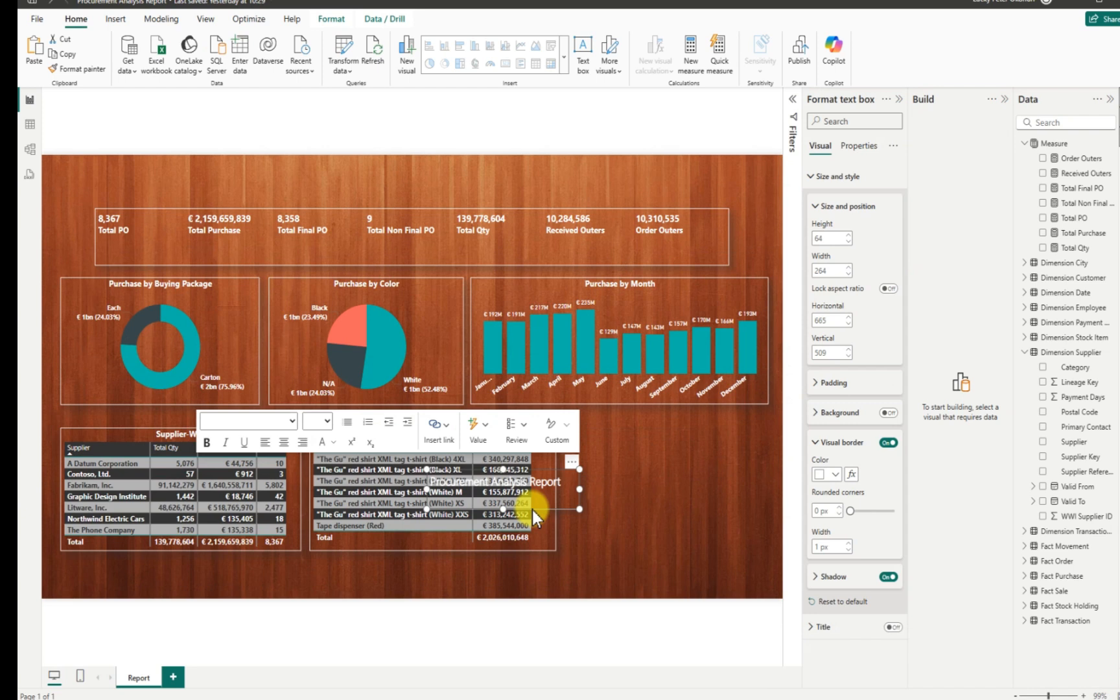
drag(532, 510, 225, 185)
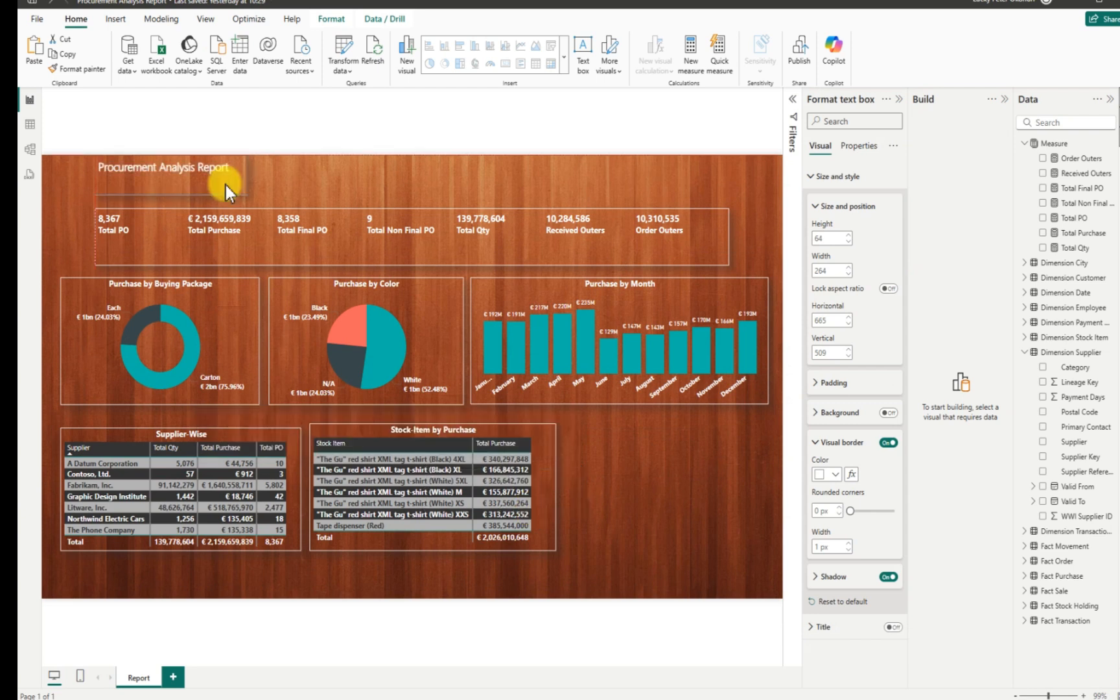
click(666, 518)
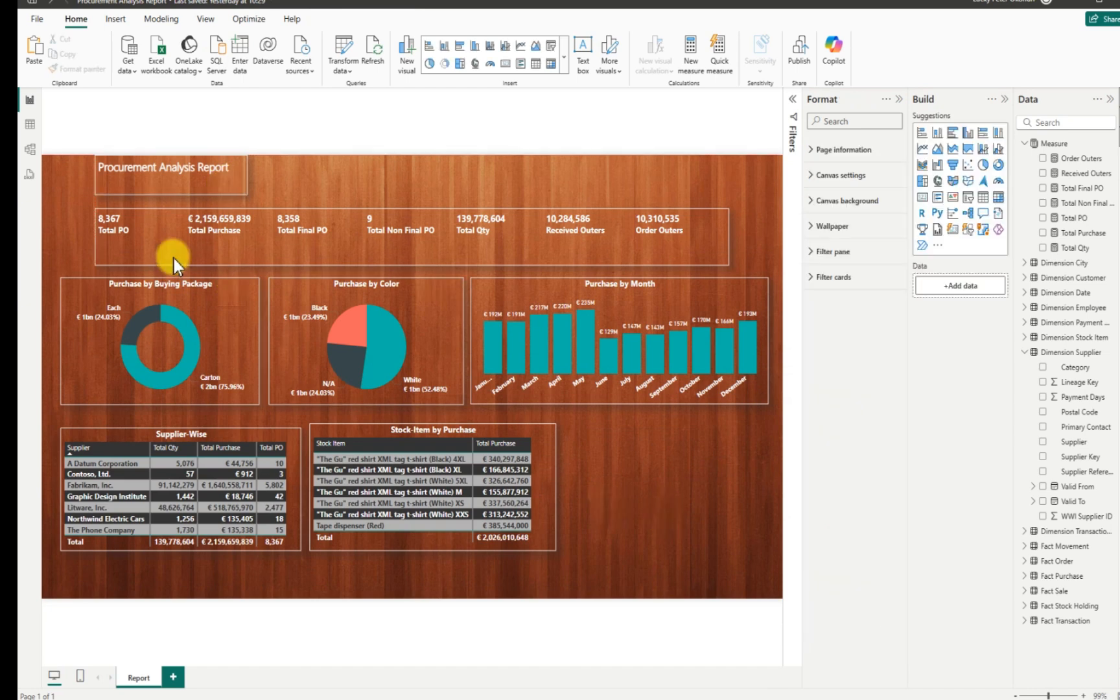
click(152, 204)
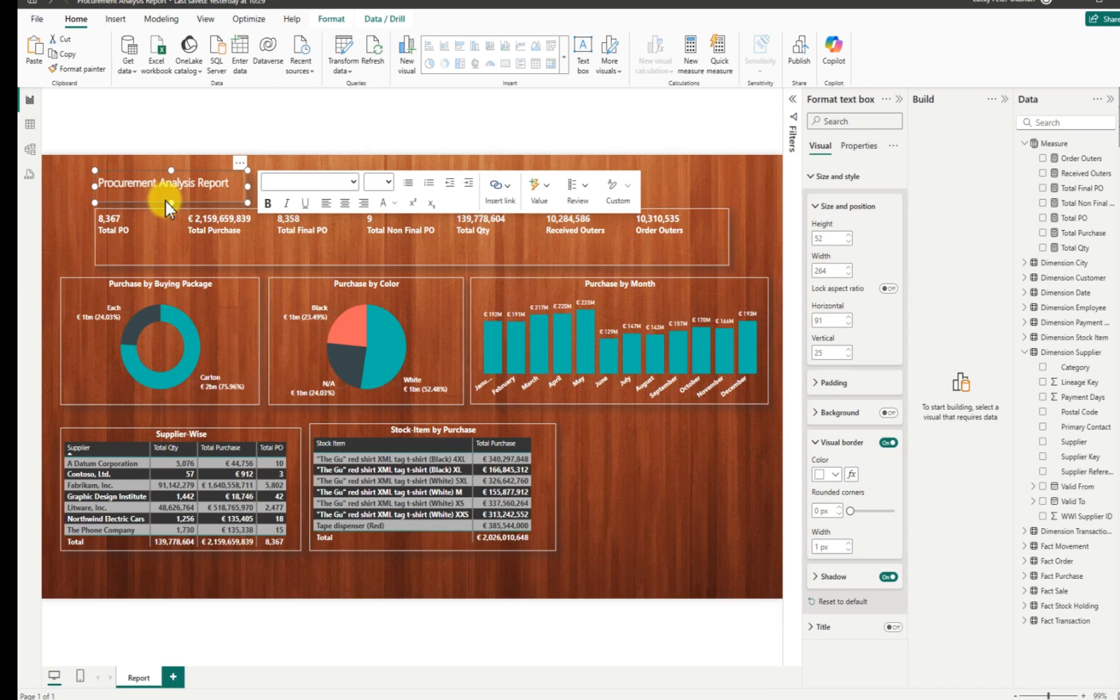
click(272, 187)
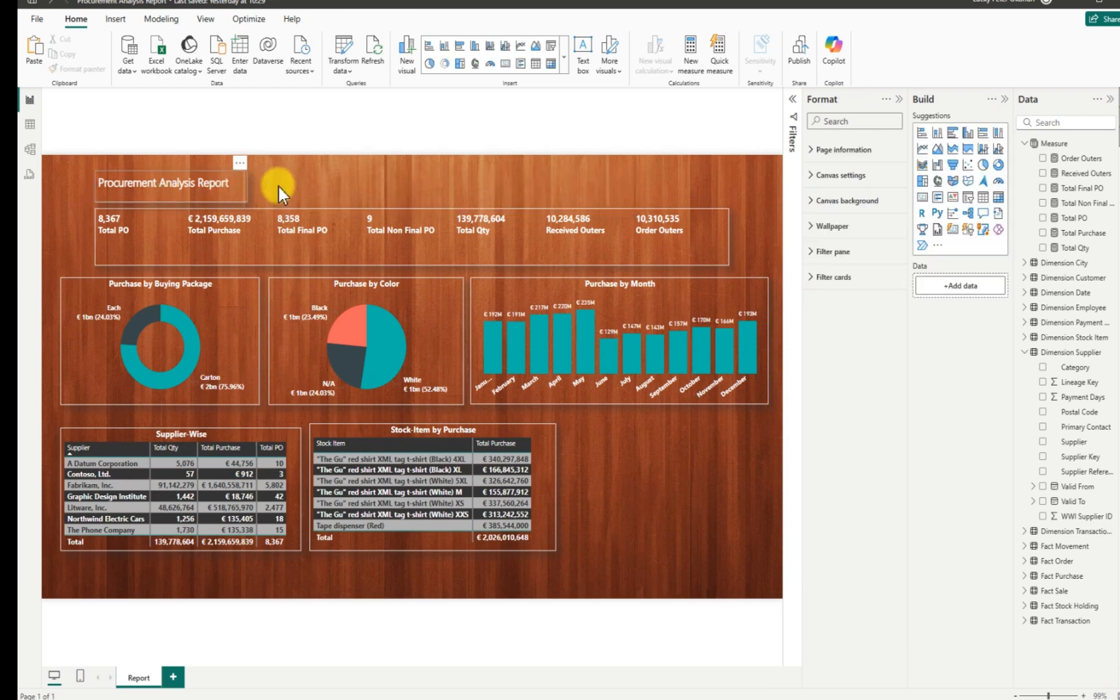
drag(104, 202, 61, 193)
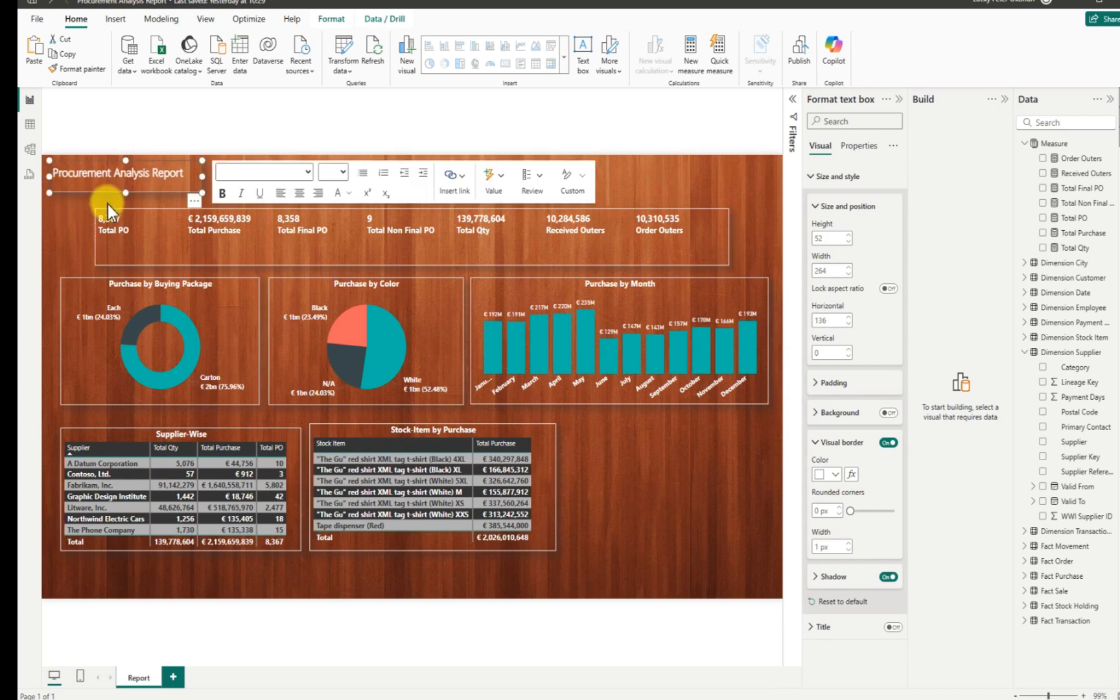
click(636, 186)
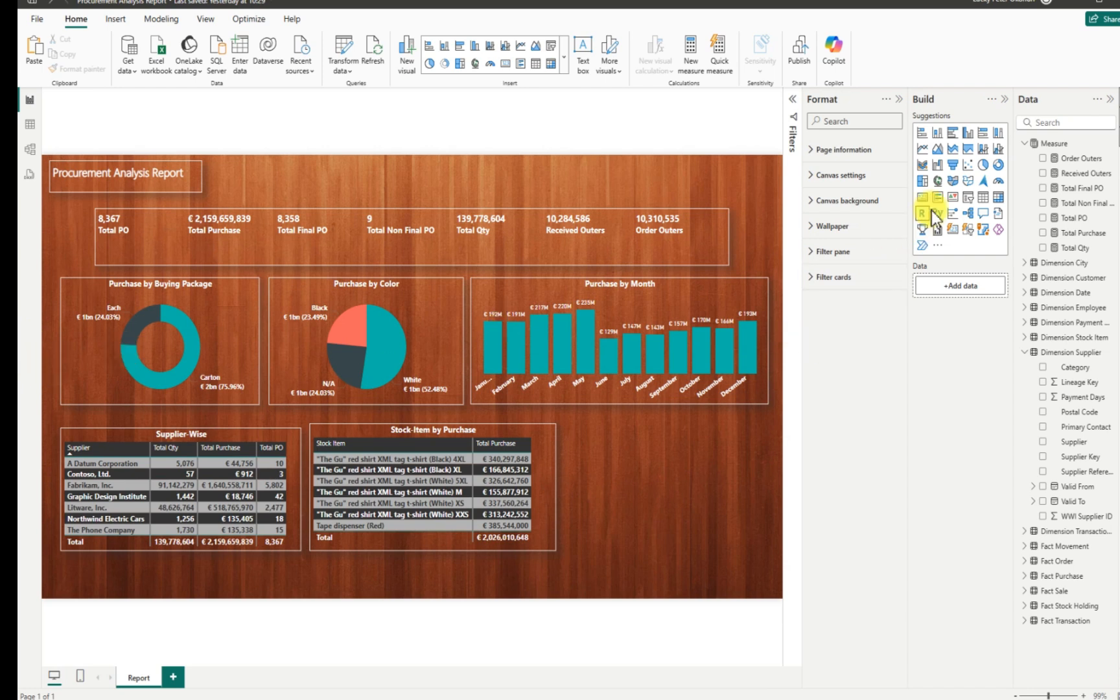
Add a compact empty slicer at the top-right and expand Dimension Date's Date hierarchy.
click(968, 198)
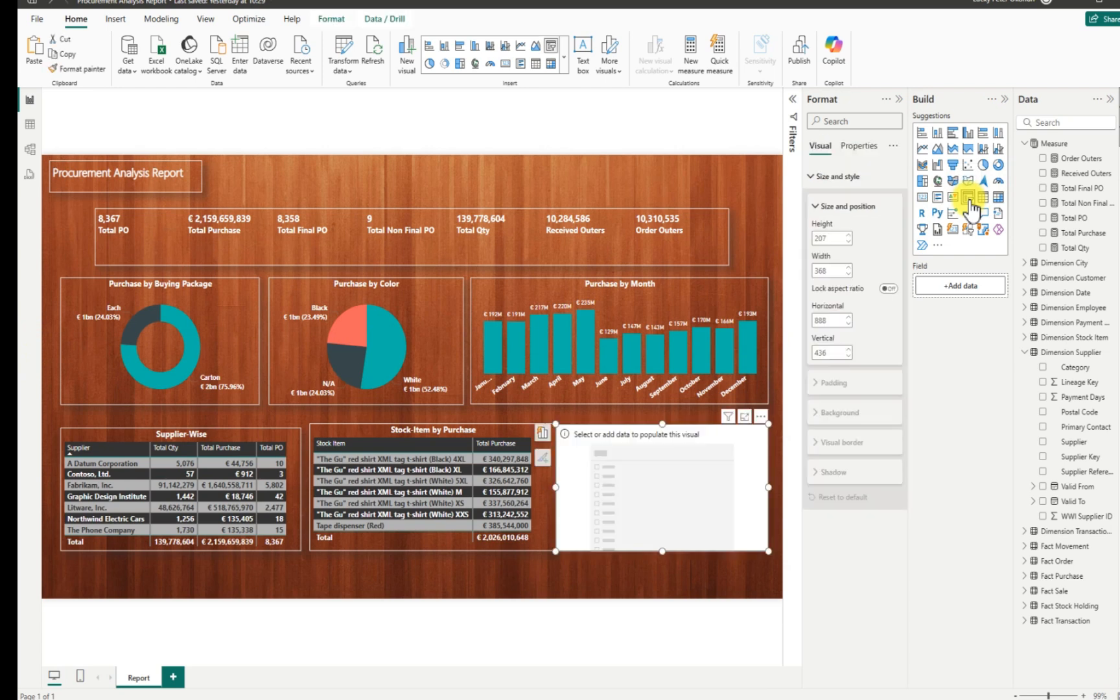
drag(768, 551, 711, 478)
drag(711, 476, 630, 173)
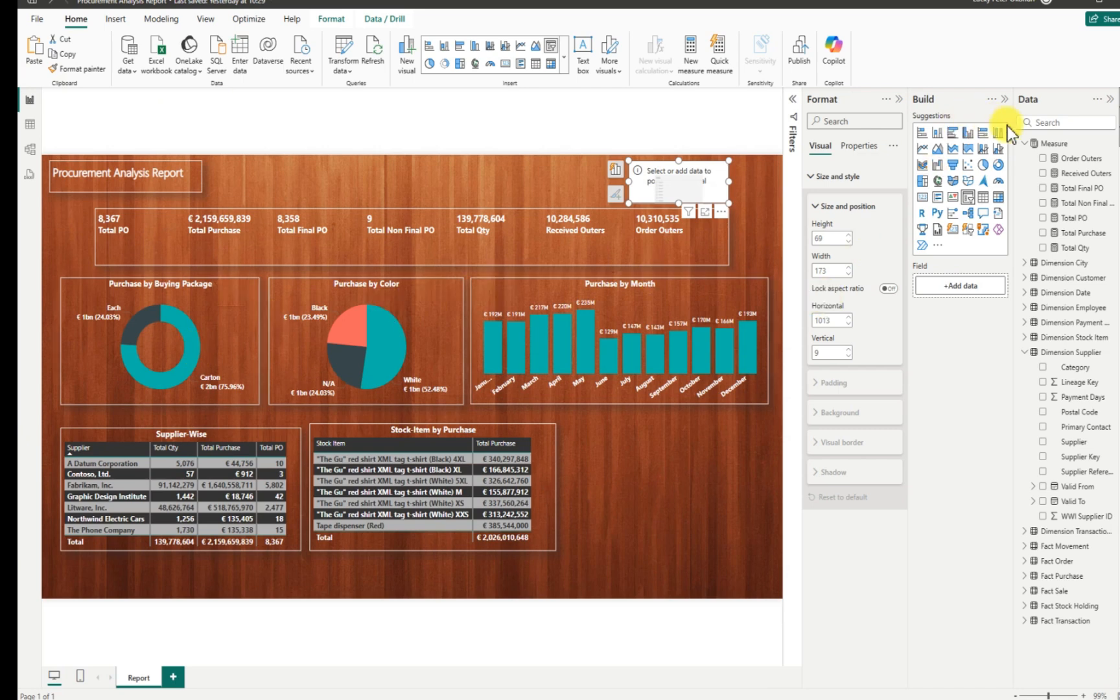
click(1030, 352)
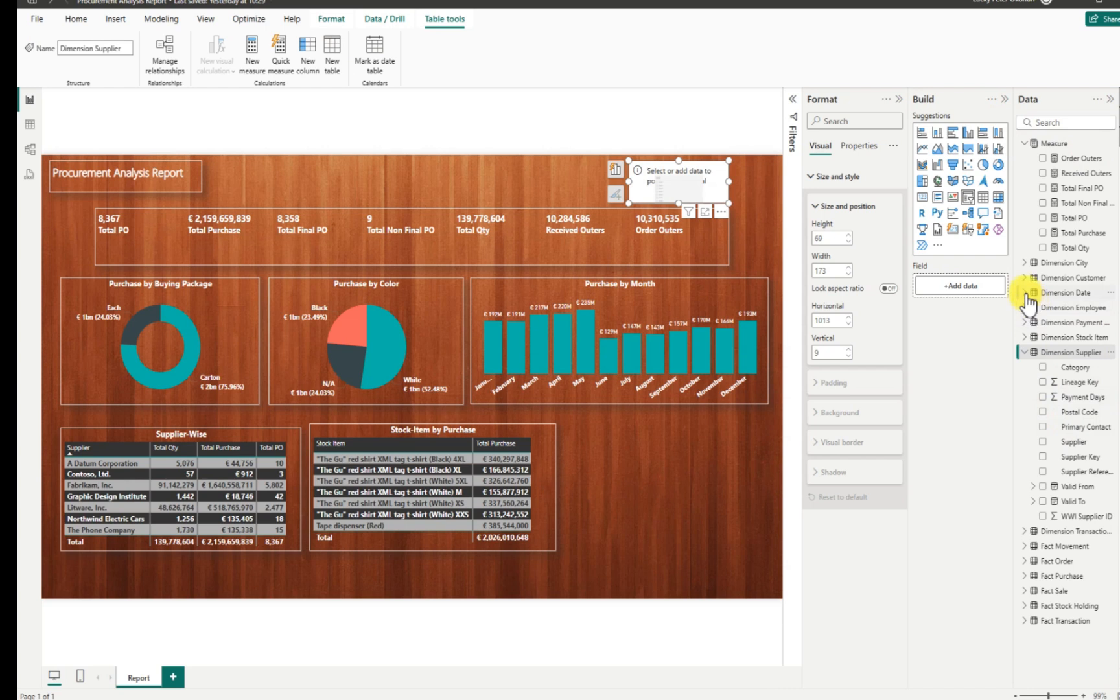
click(1026, 293)
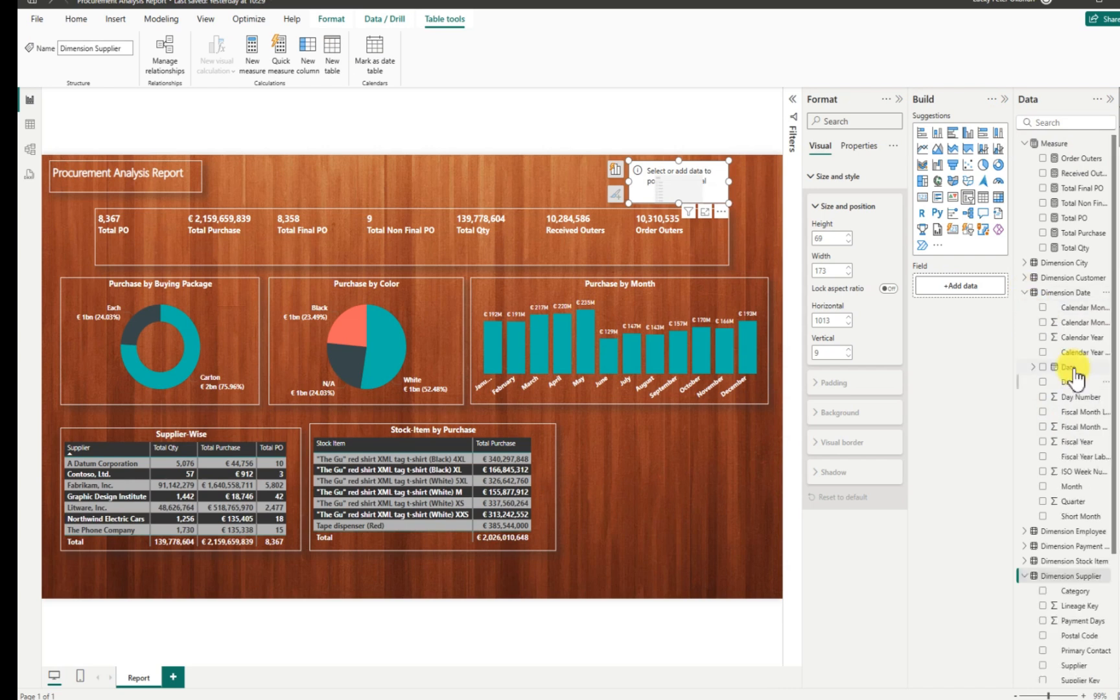
click(1031, 367)
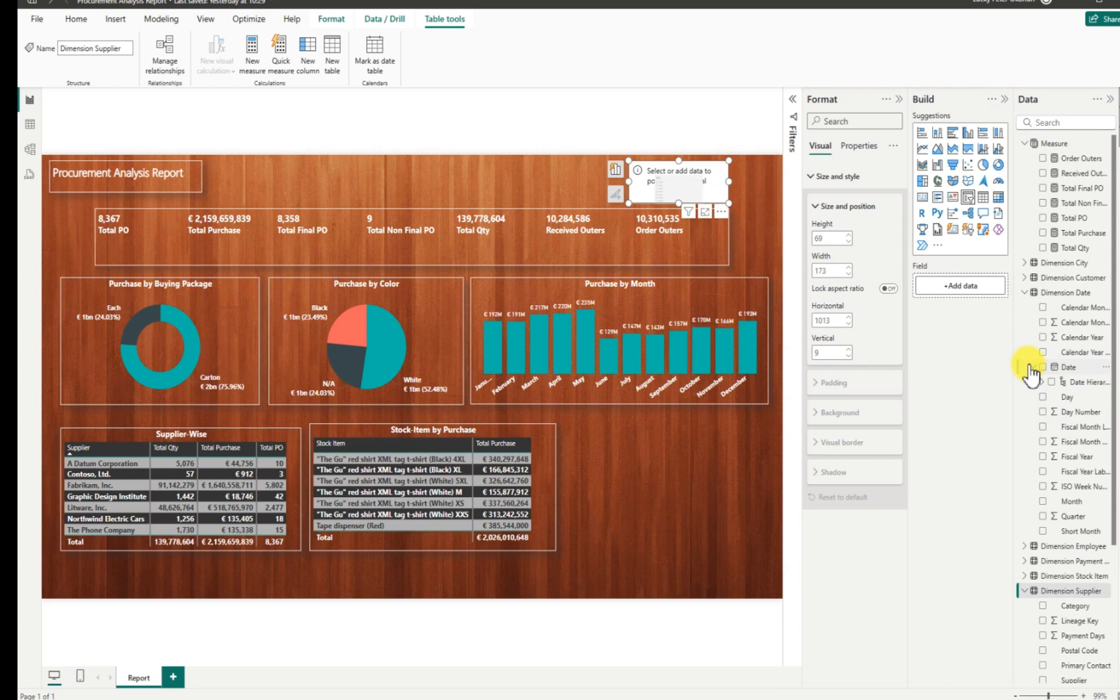
Make the top-right slicer filter by the Date hierarchy's Year level.
drag(1029, 366, 723, 184)
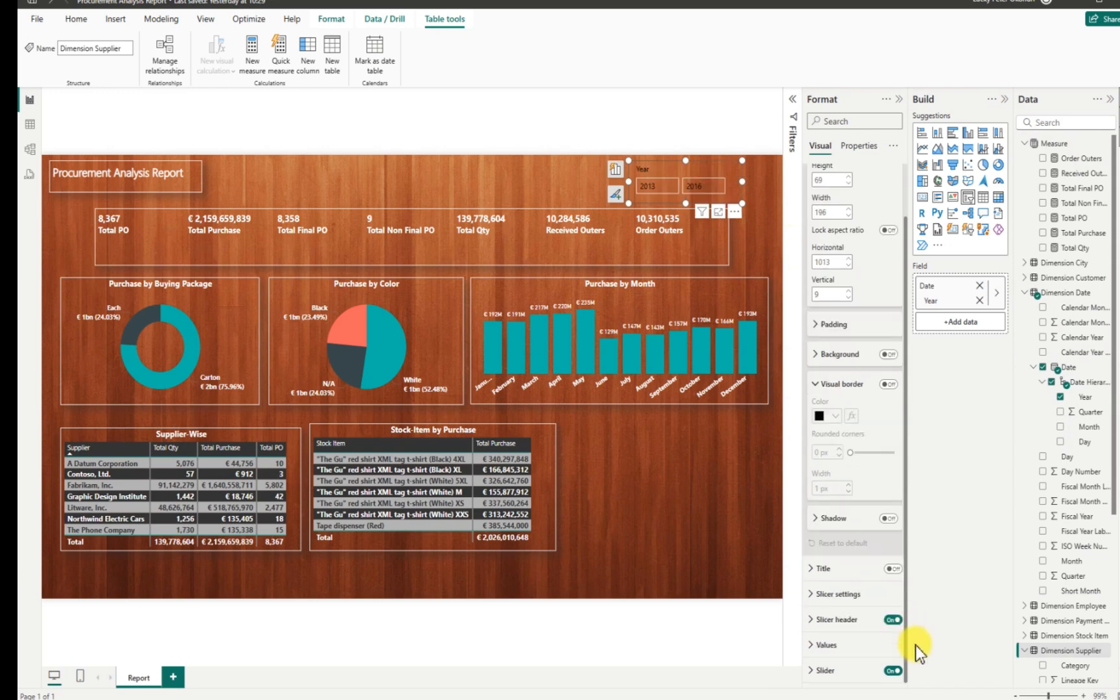
Switch the Year slicer's style to Dropdown.
click(828, 595)
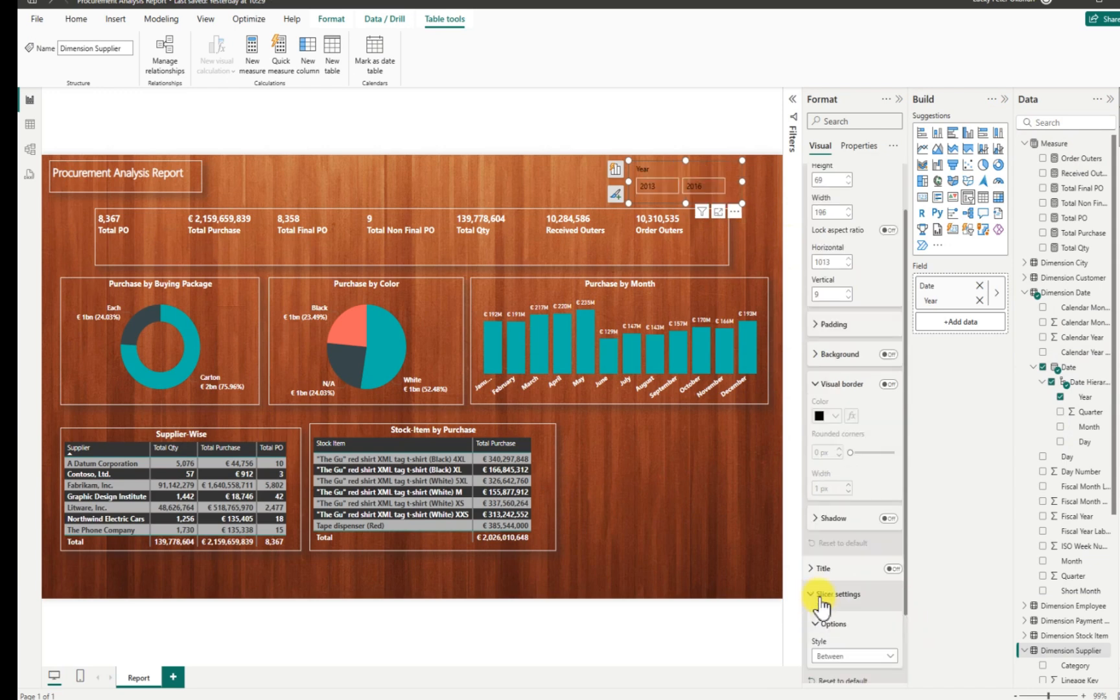
scroll(904, 616, down, 3)
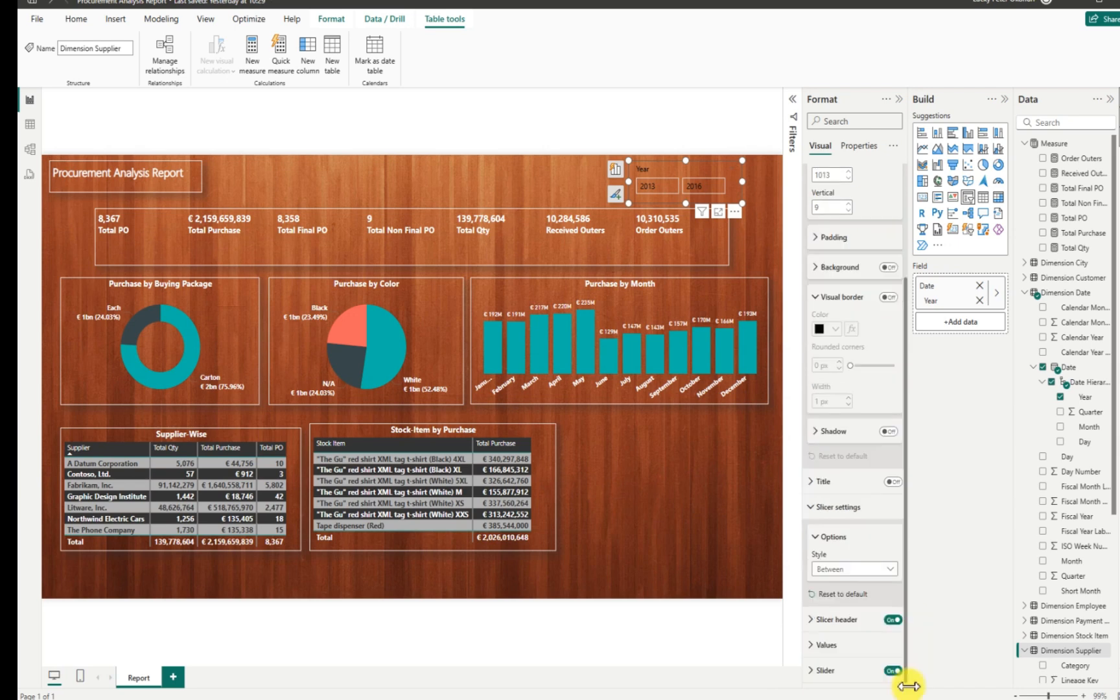
click(889, 569)
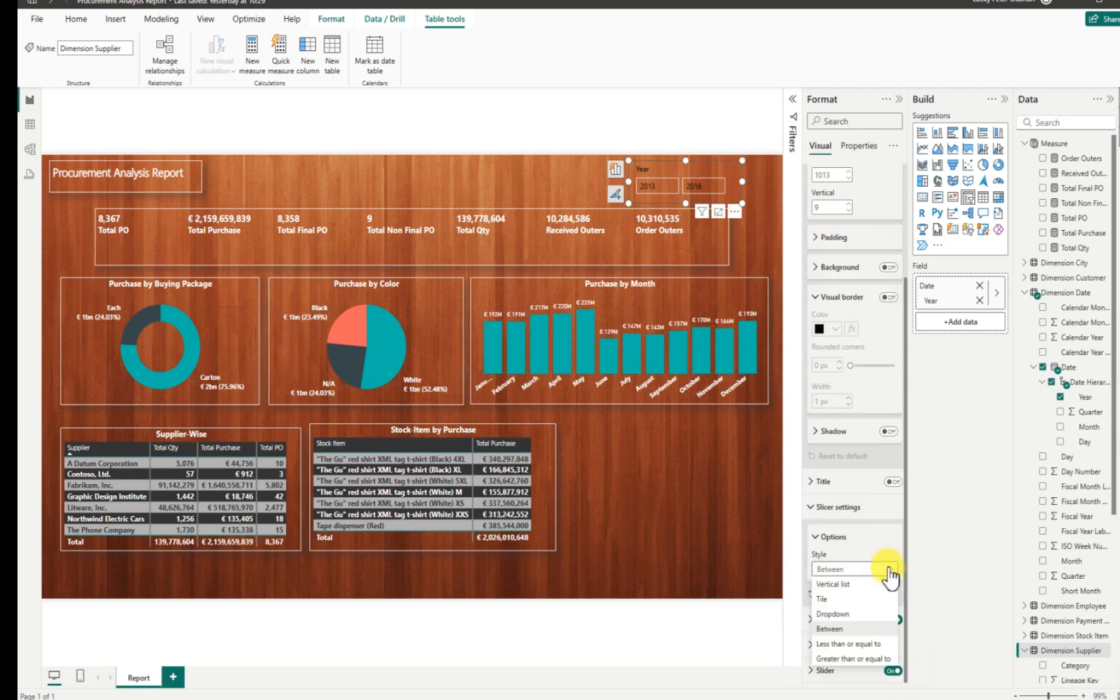
click(836, 613)
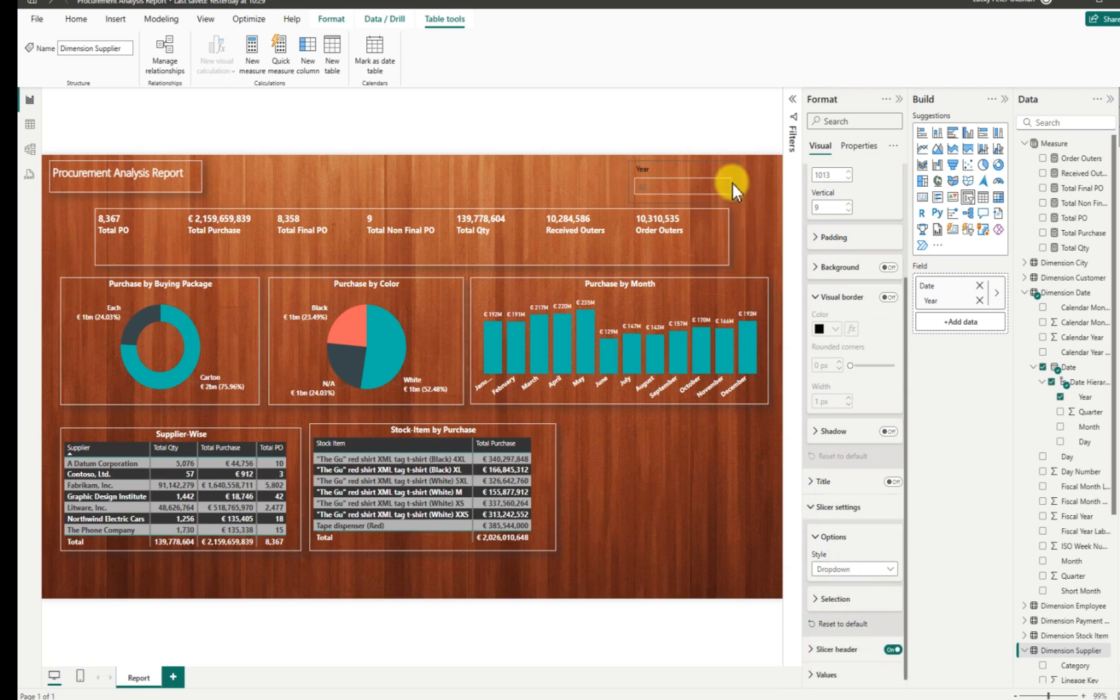
Give the Year slicer a white visual border and a shadow.
click(712, 185)
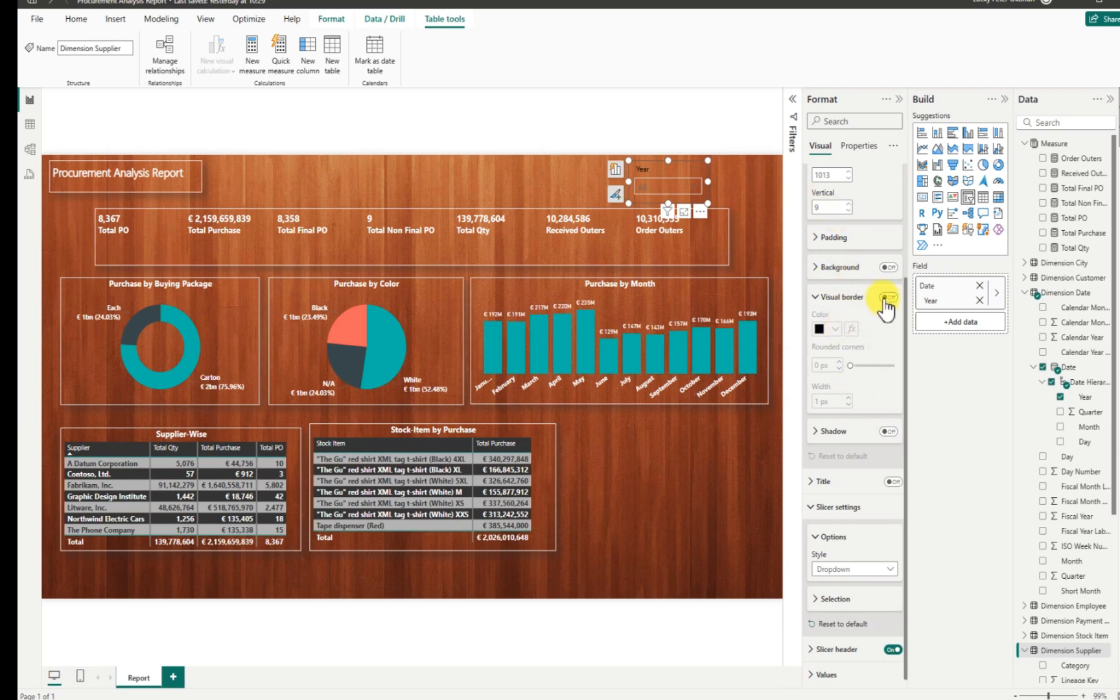
click(836, 329)
click(836, 329)
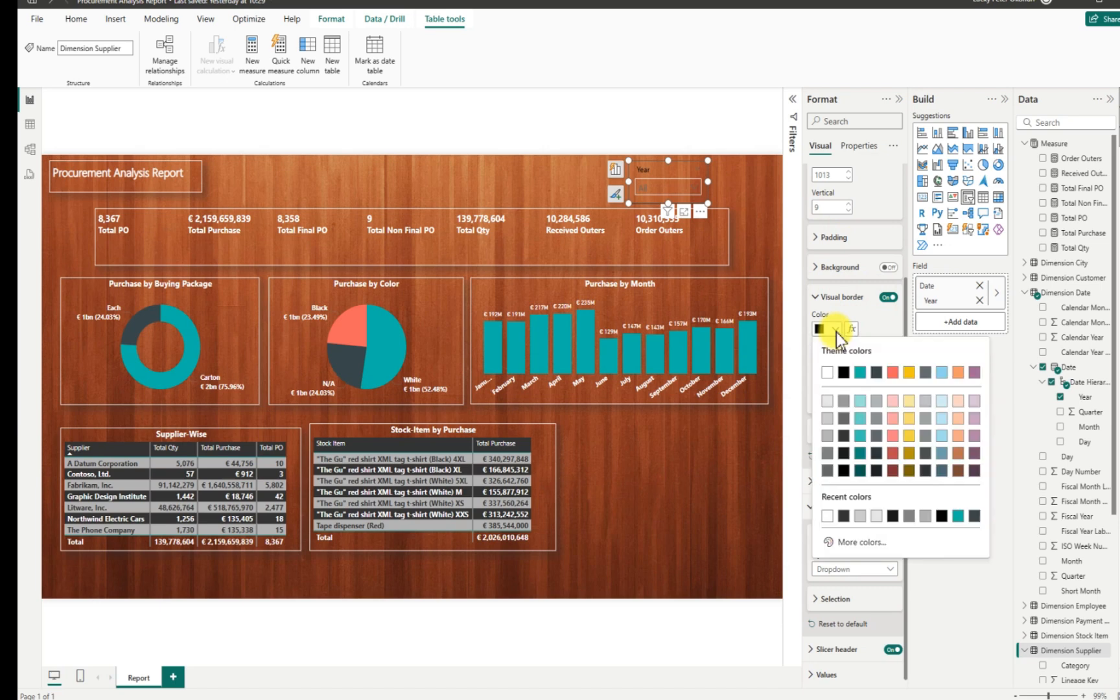
click(828, 374)
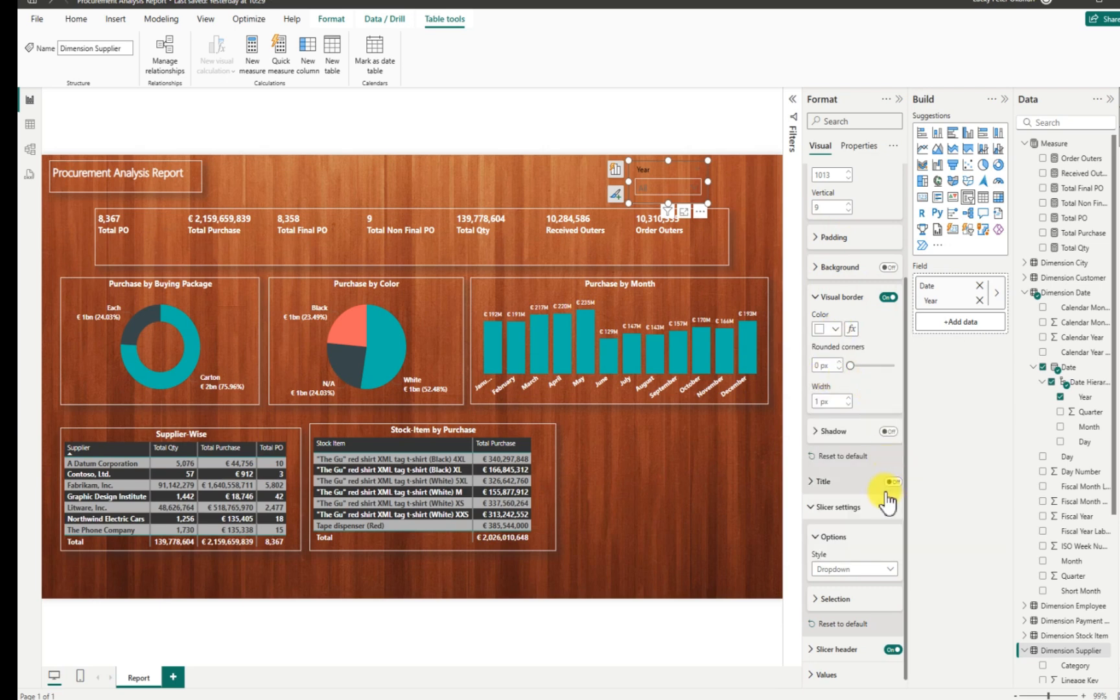
click(888, 433)
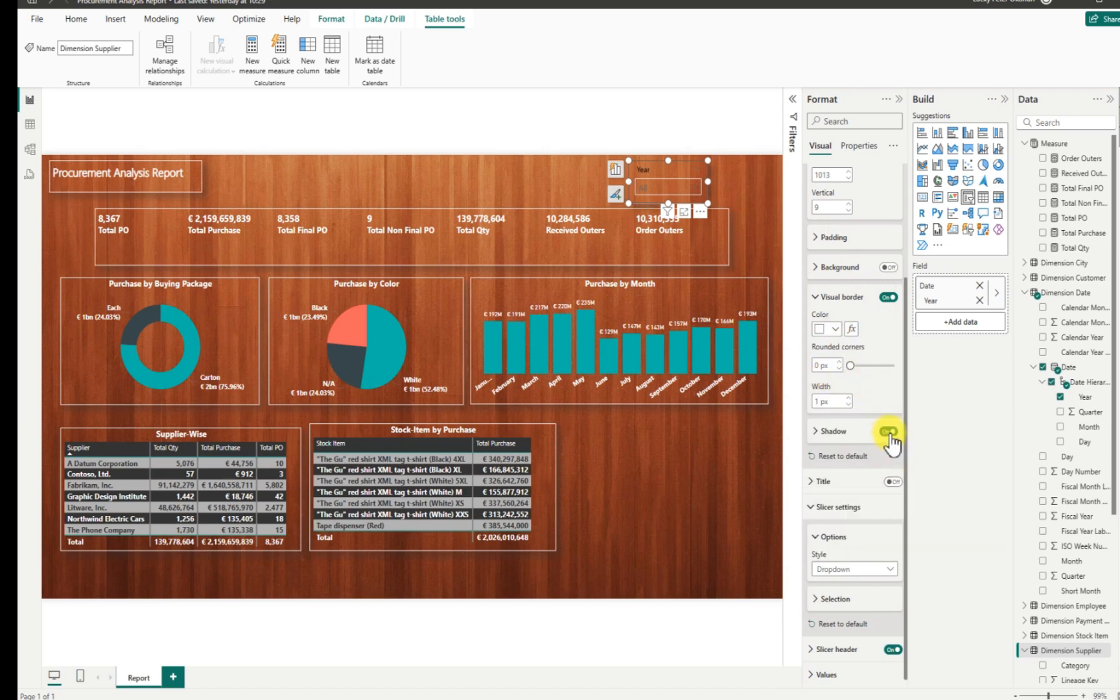
drag(904, 579, 905, 587)
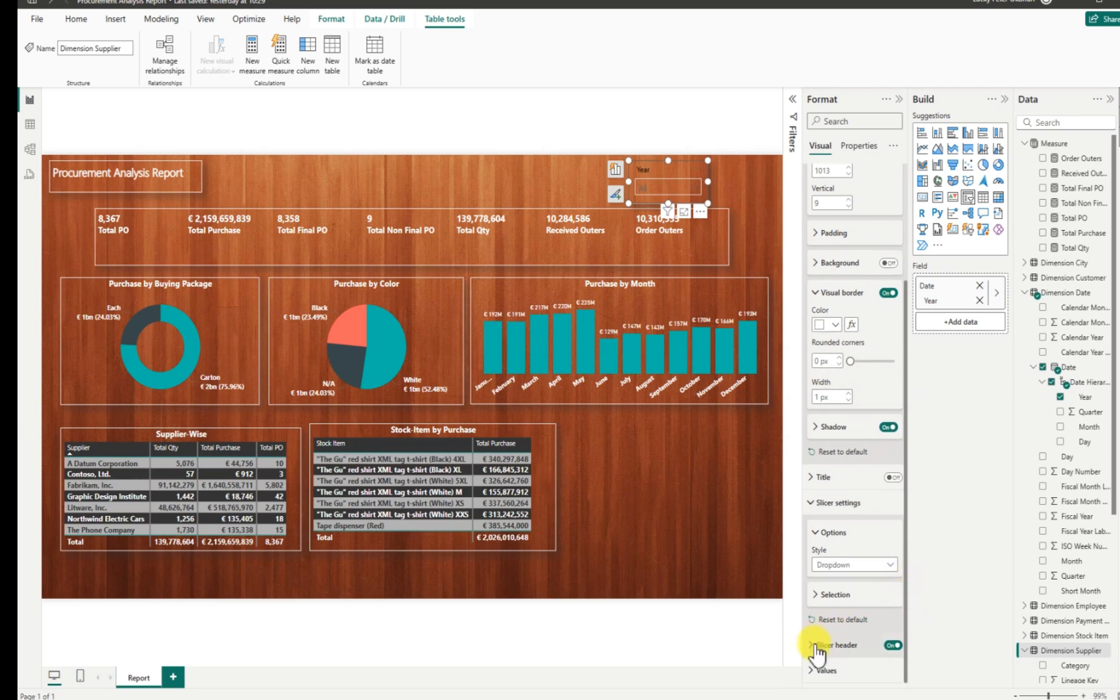
click(837, 646)
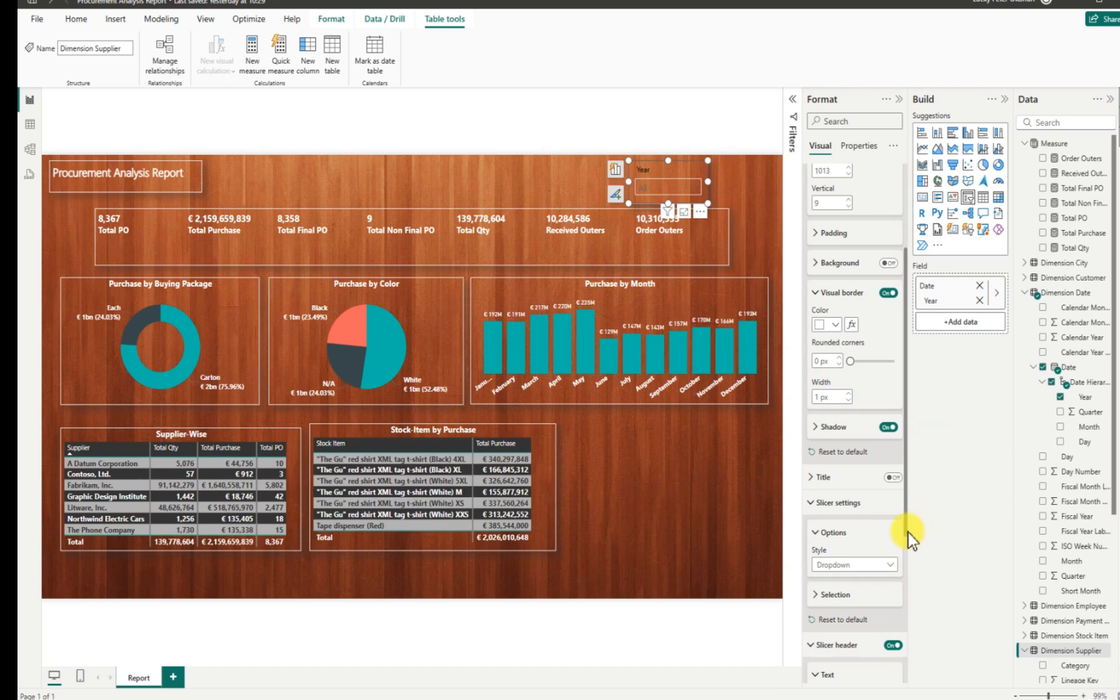
Make the Year slicer's header text white.
drag(906, 532, 895, 662)
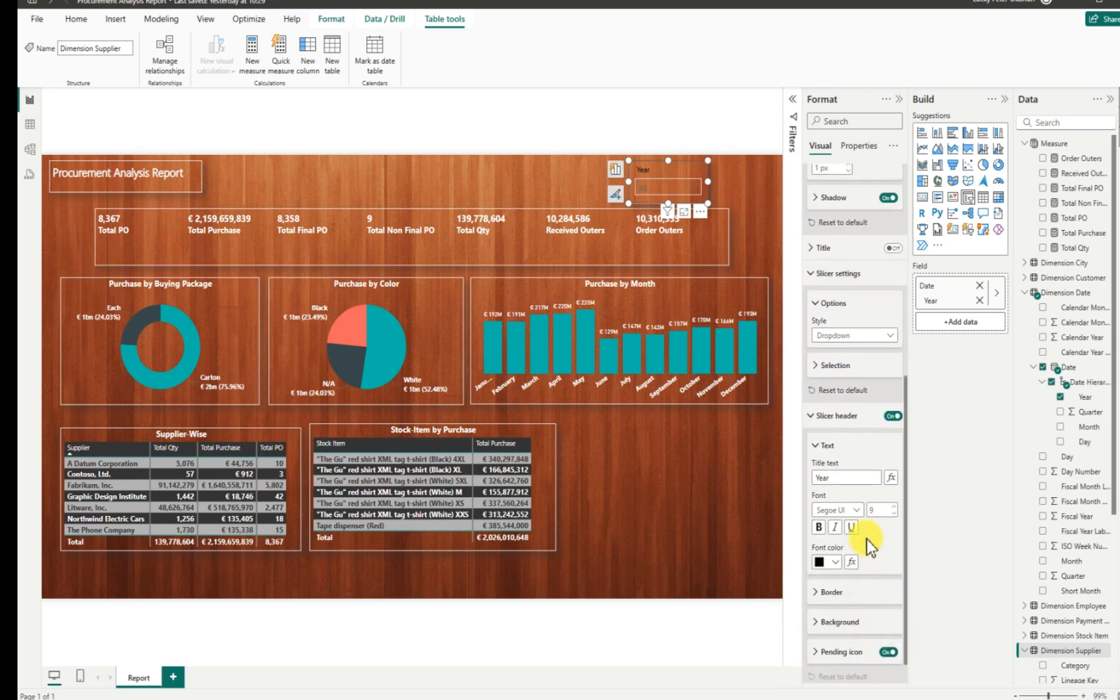
click(832, 561)
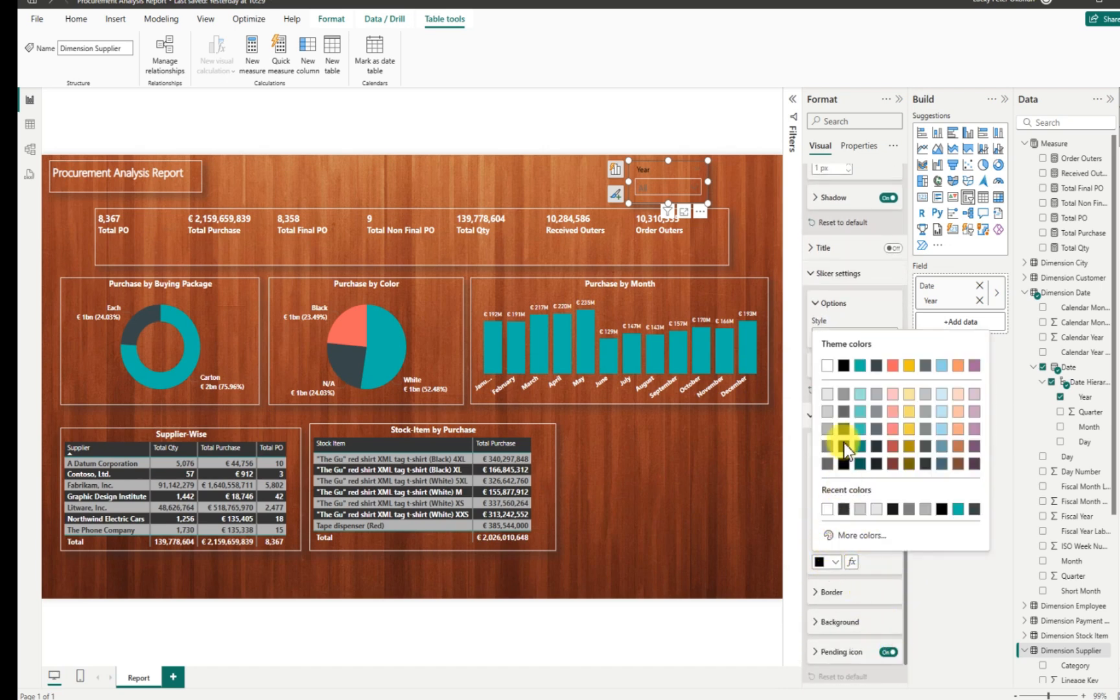
click(827, 366)
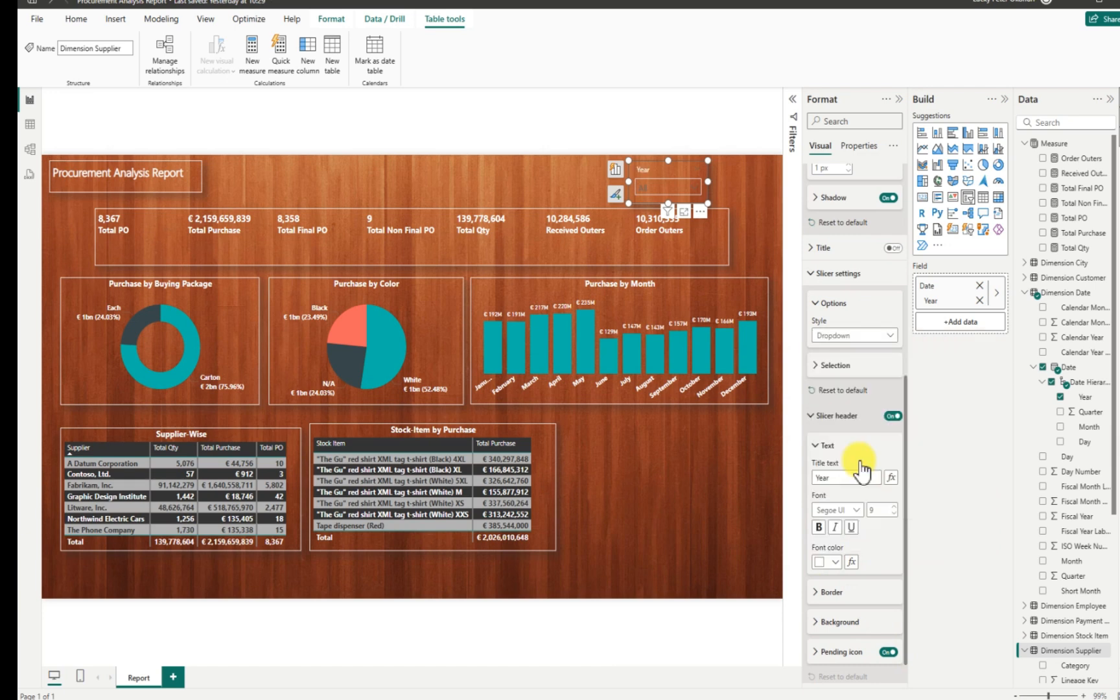
click(697, 189)
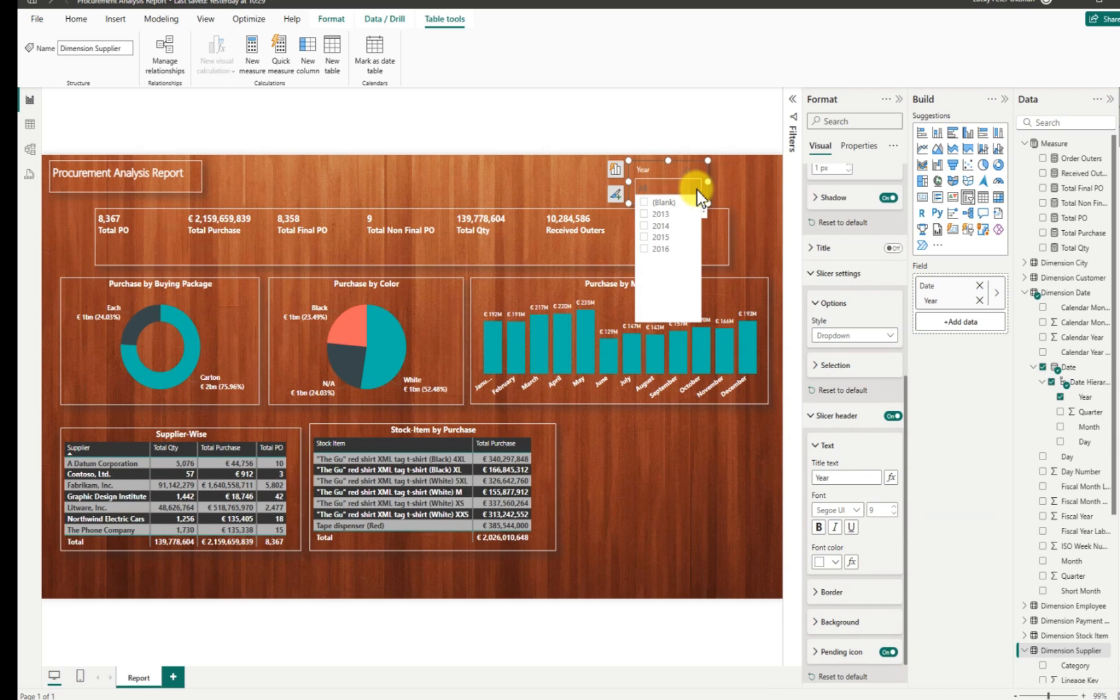
click(697, 190)
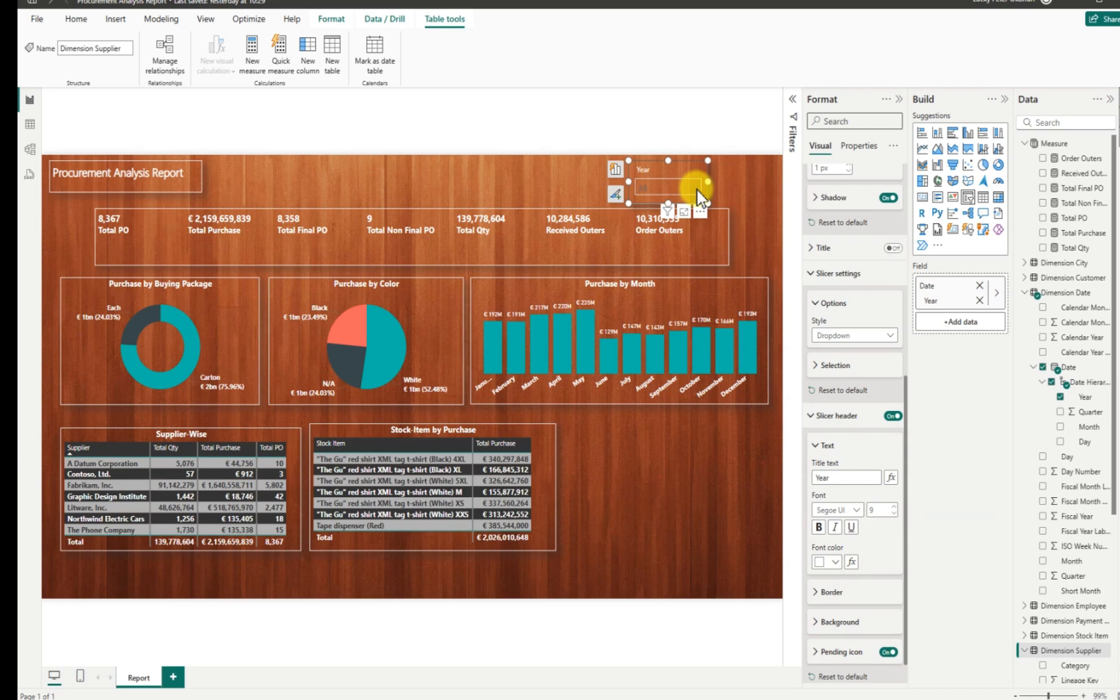
Set the slicer values font colour to White 30% darker.
scroll(856, 653, down, 1)
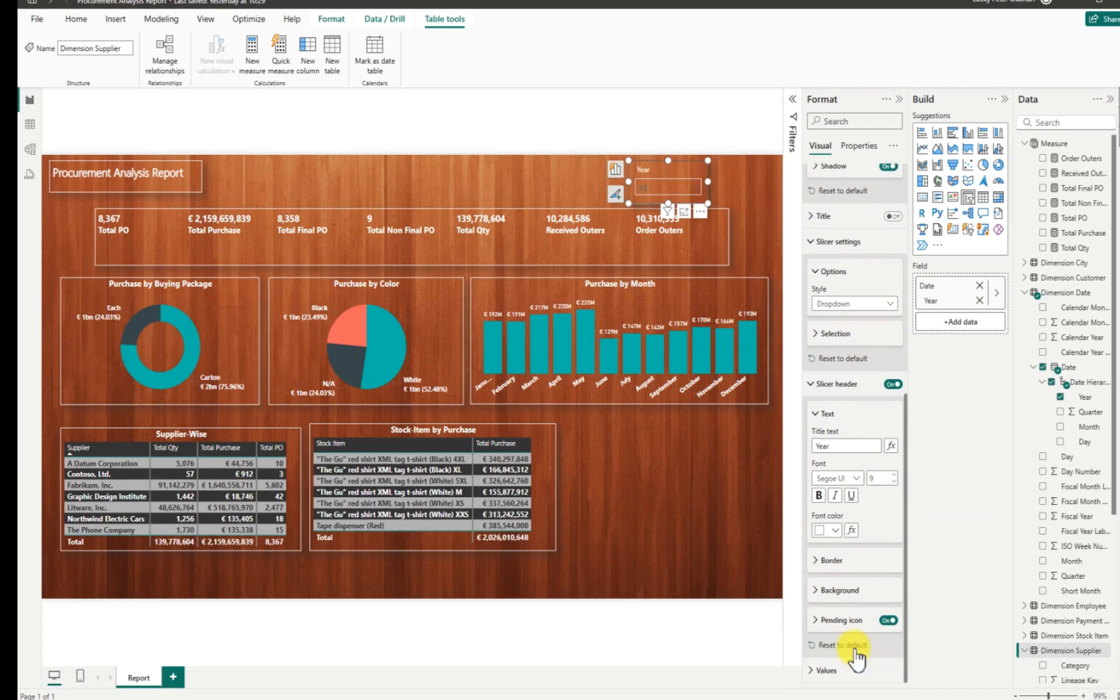
click(854, 669)
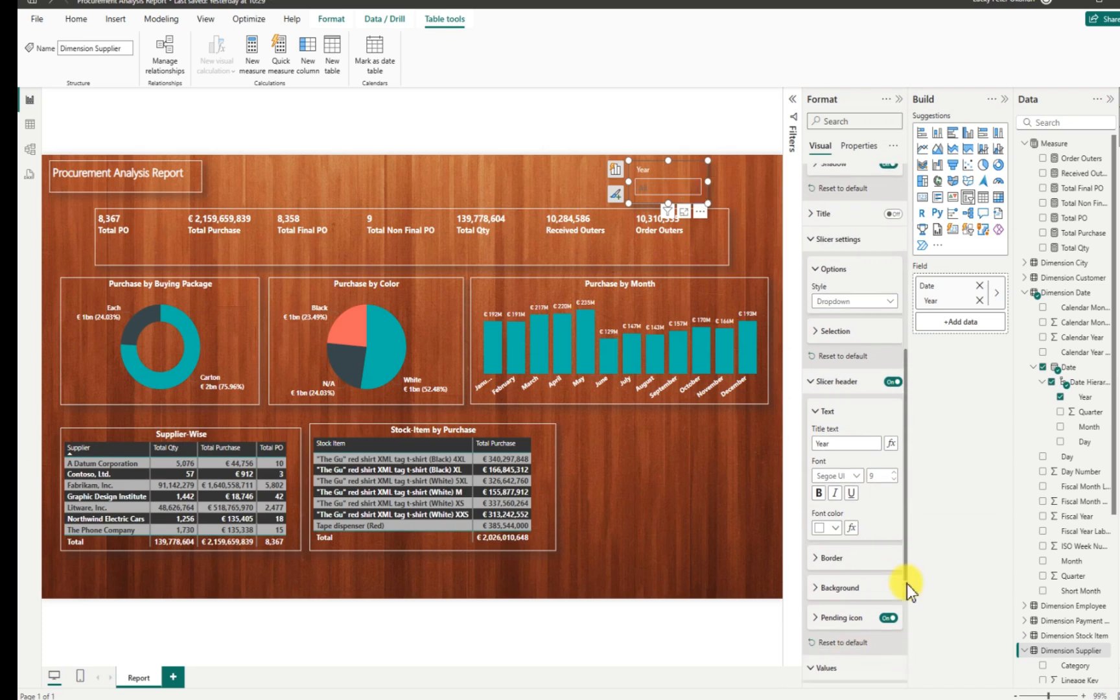
scroll(905, 641, down, 5)
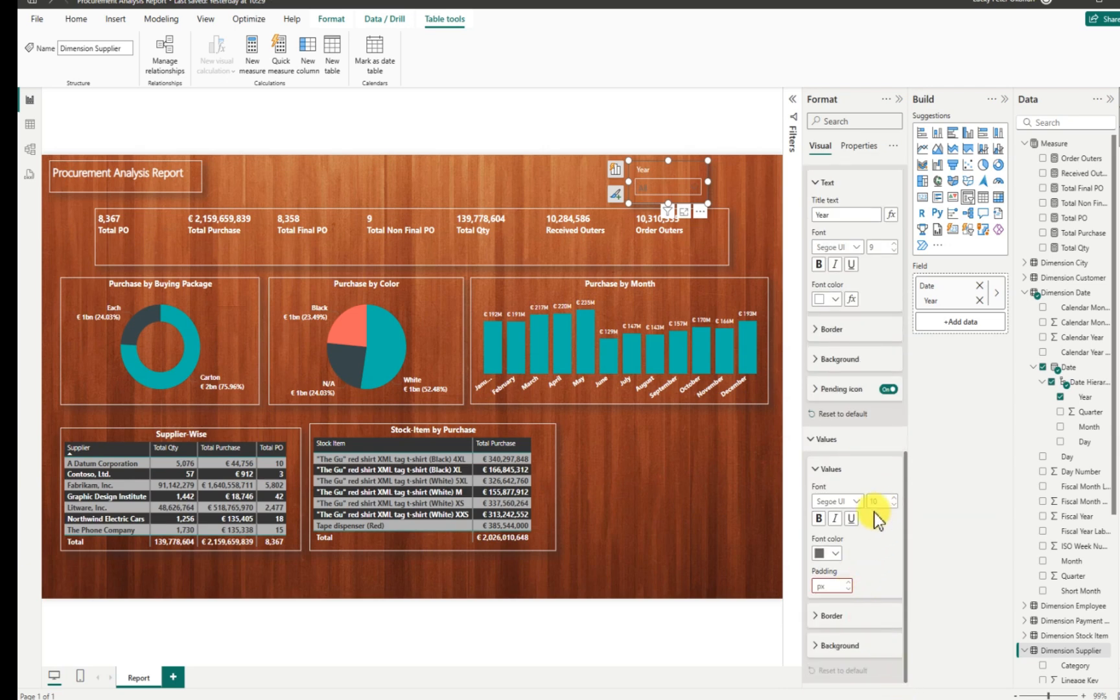
click(837, 557)
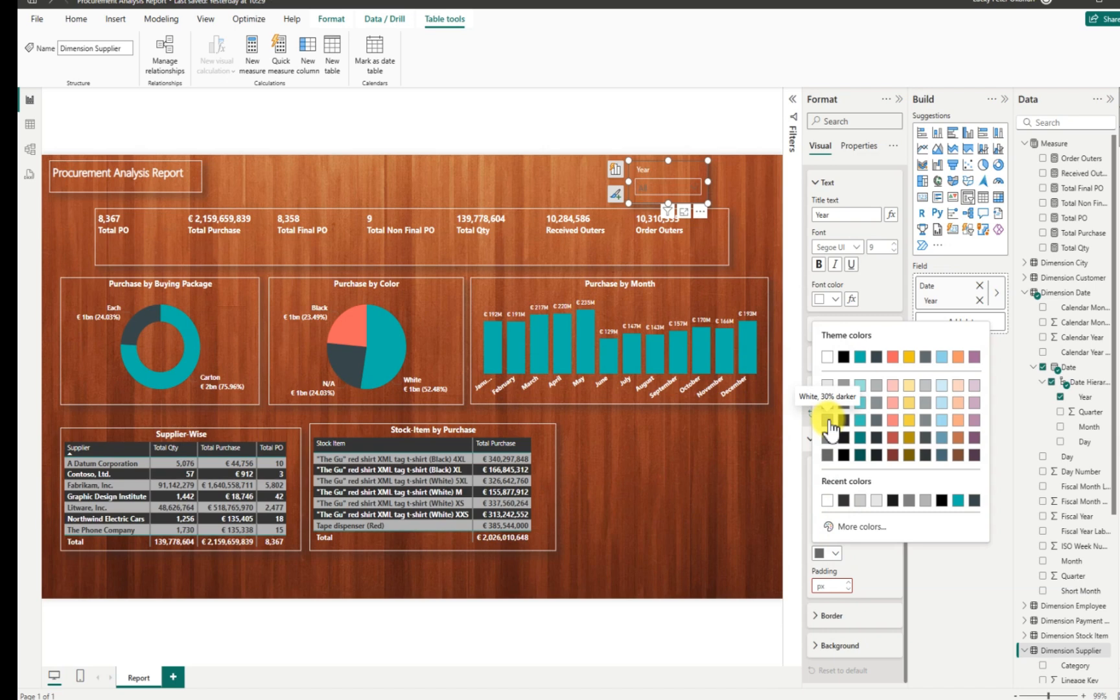
click(827, 421)
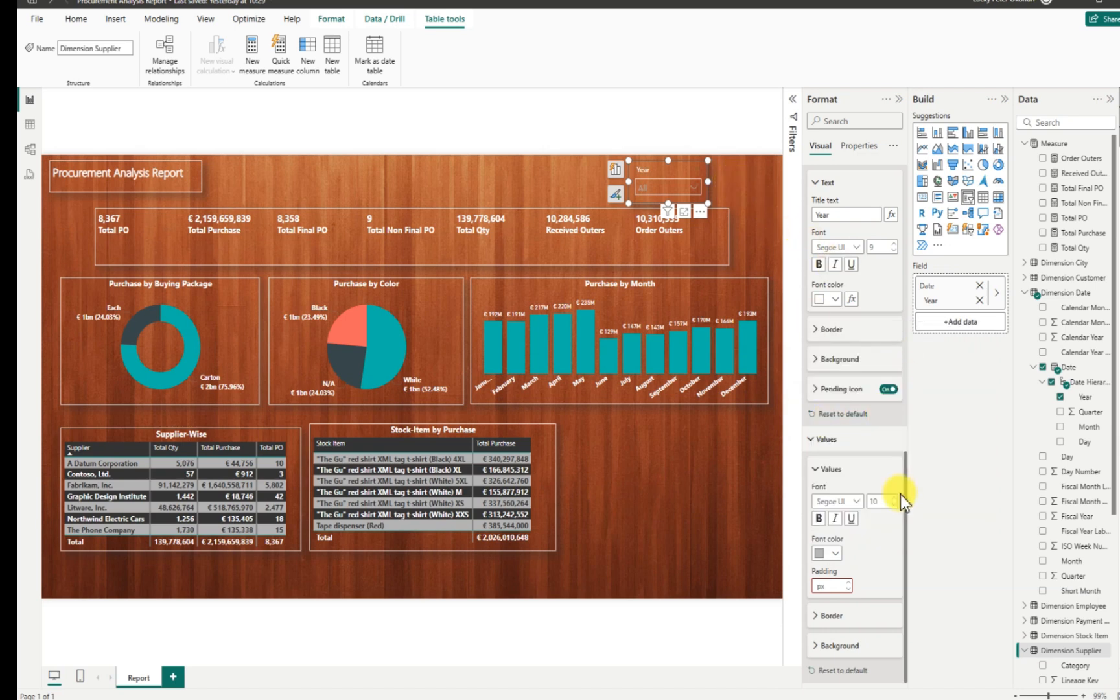
drag(904, 490, 900, 402)
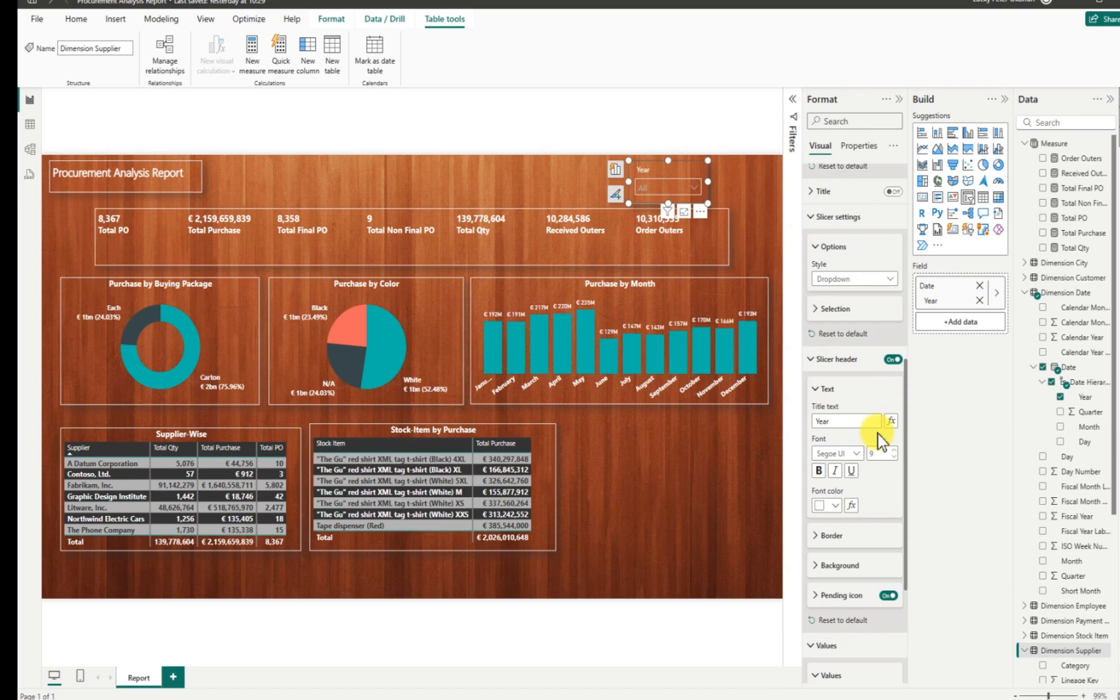
Set the slicer header font to Segoe UI Bold at size 10.
click(856, 453)
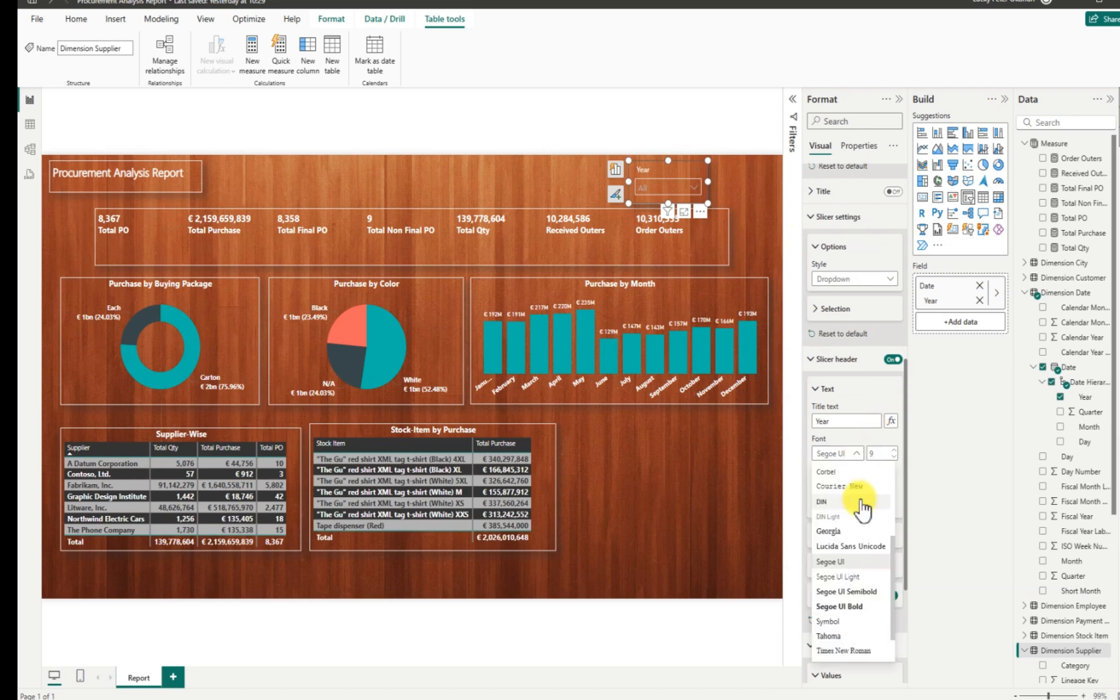
click(853, 607)
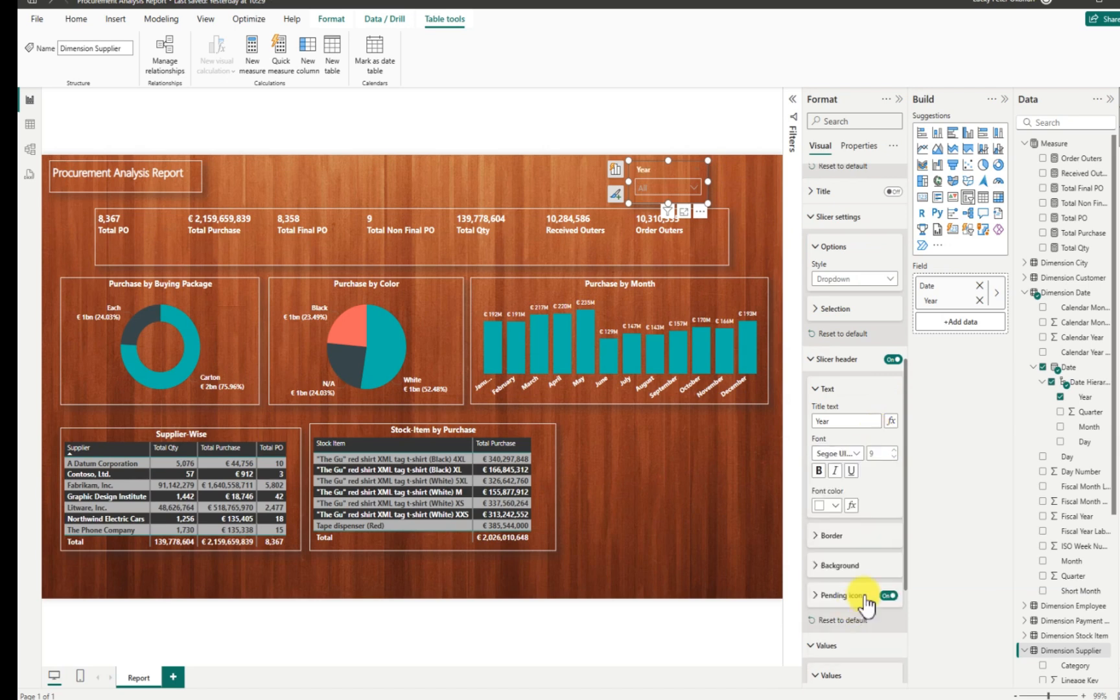
click(894, 450)
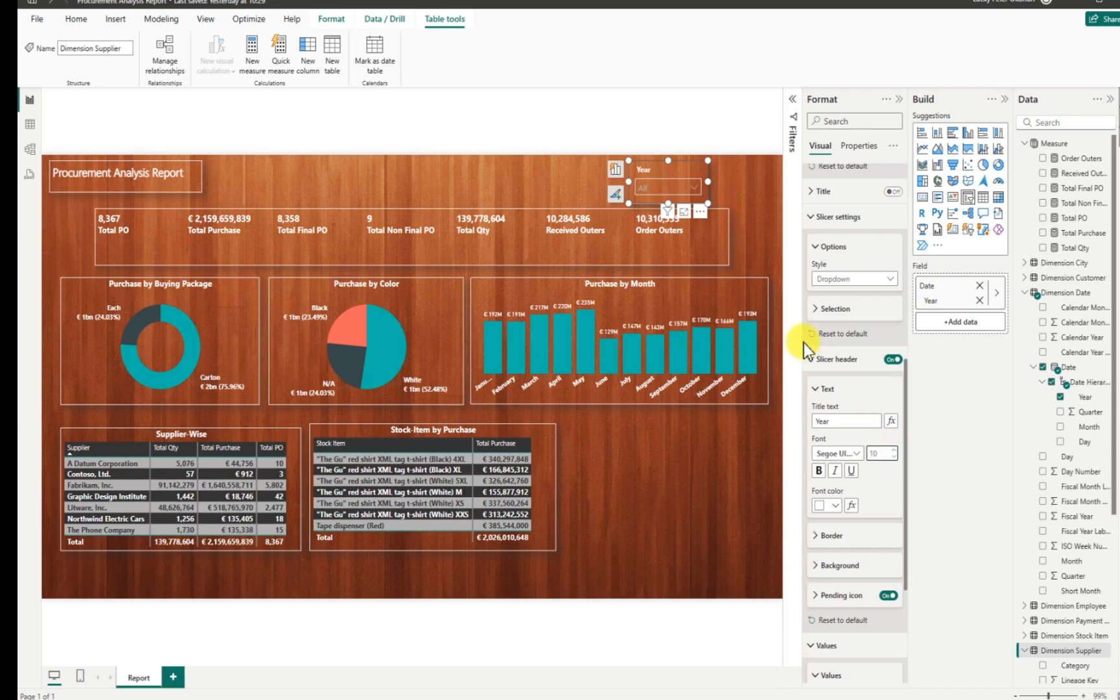
Switch the Date - Year filter to Basic filtering and exclude (Blank), leaving 2013–2016.
click(792, 99)
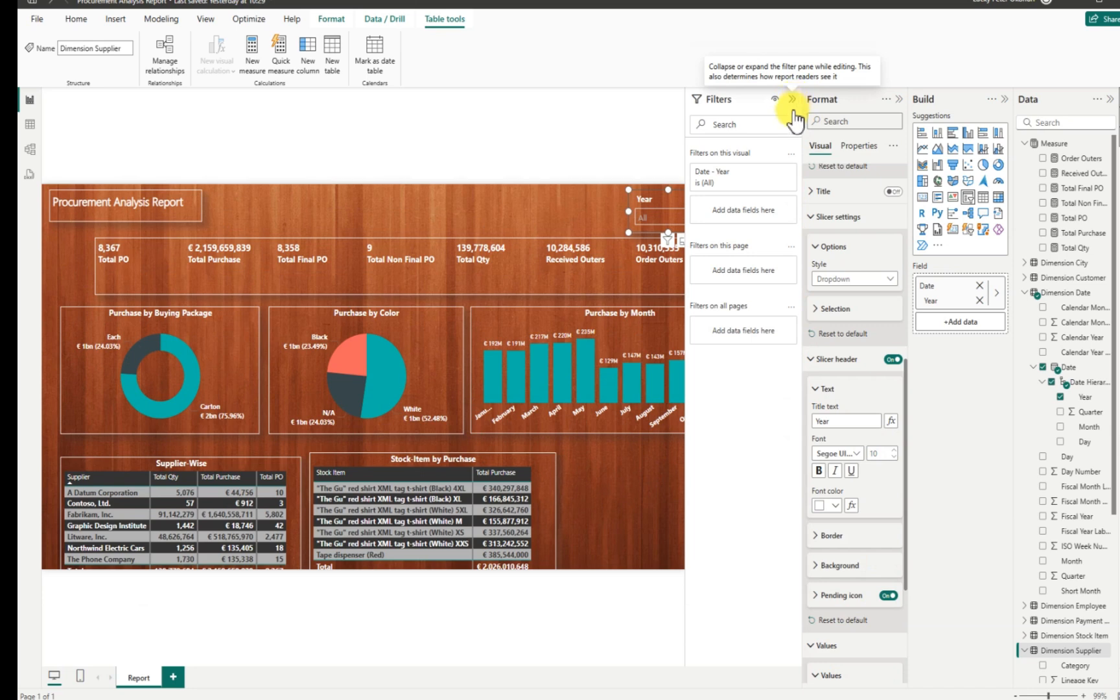
click(774, 172)
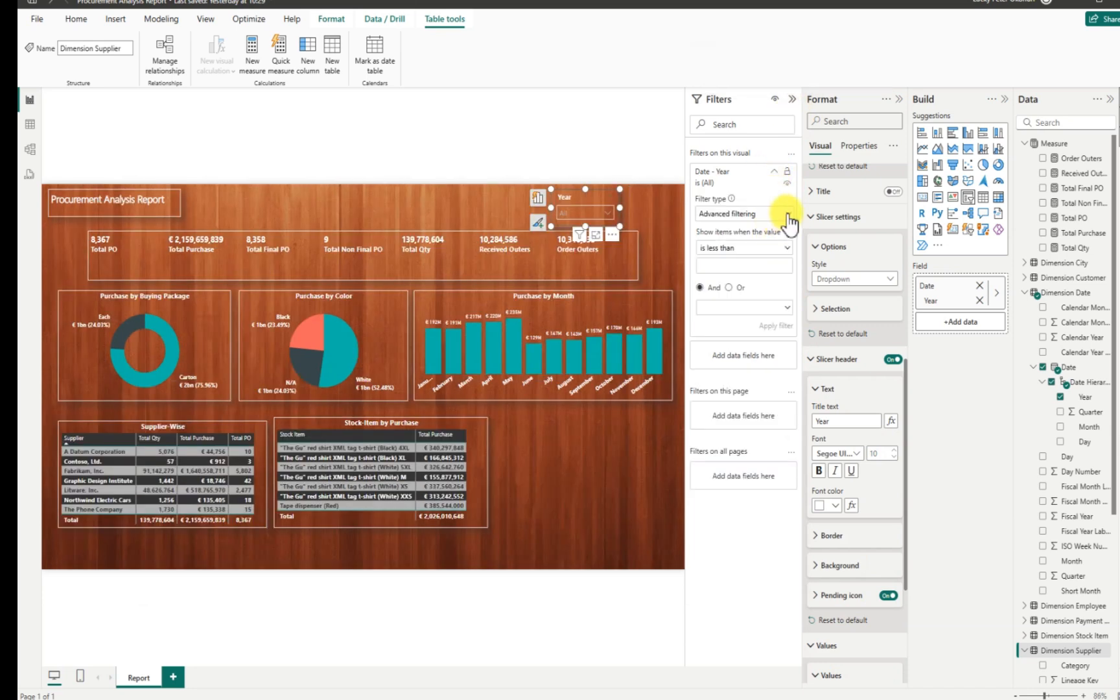
click(785, 215)
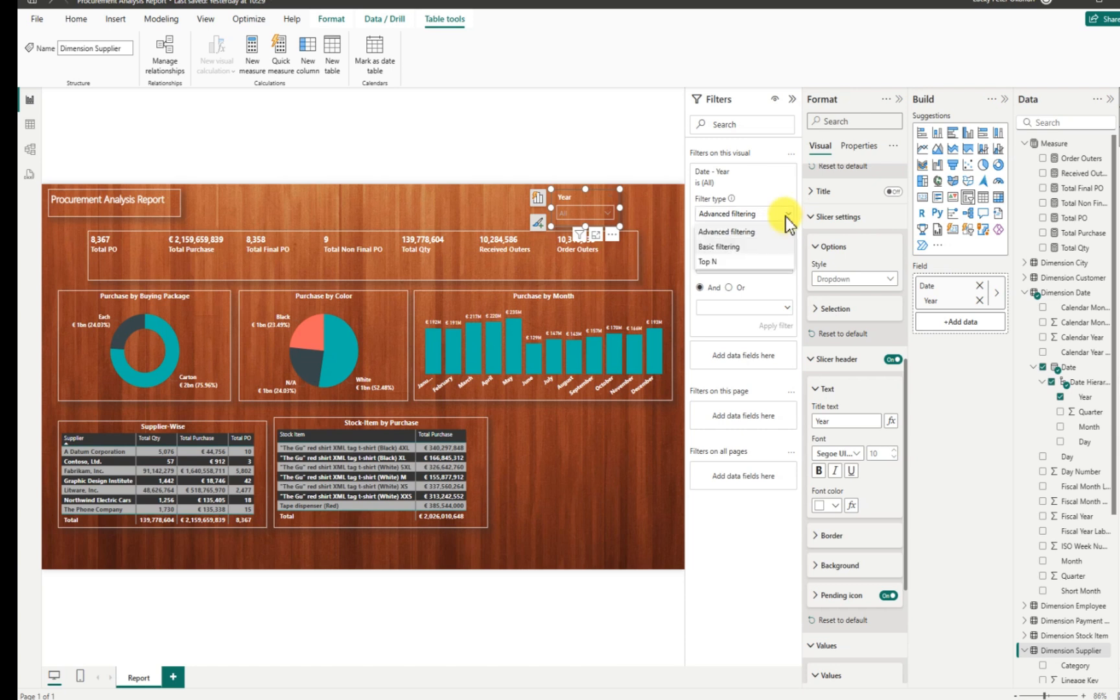
click(781, 247)
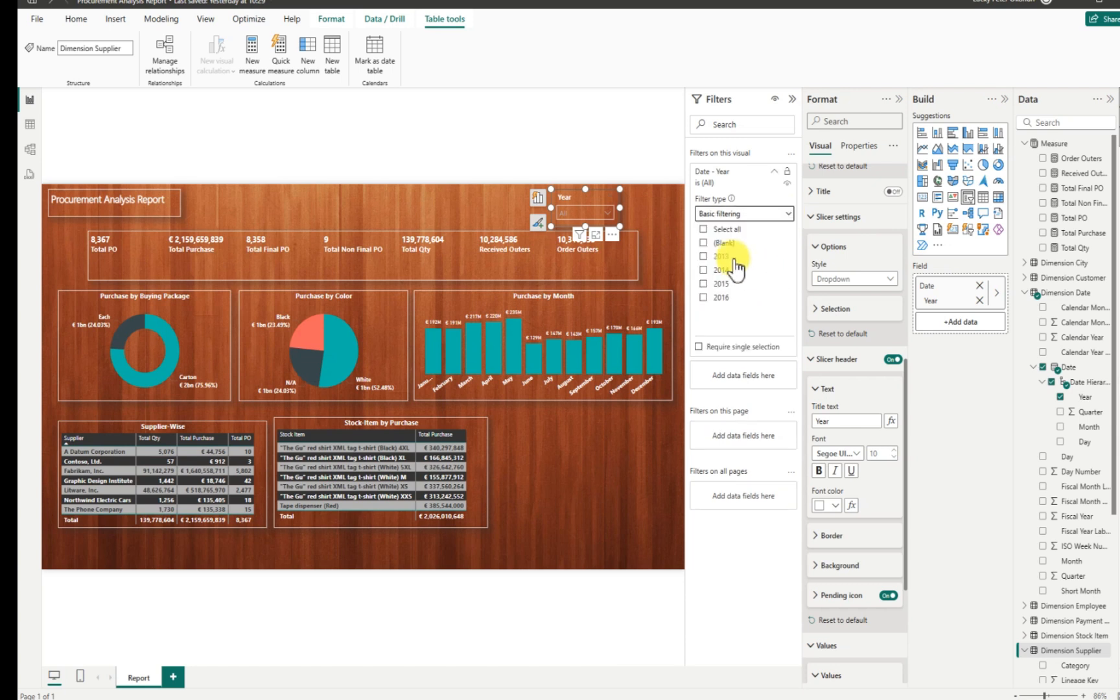
click(704, 243)
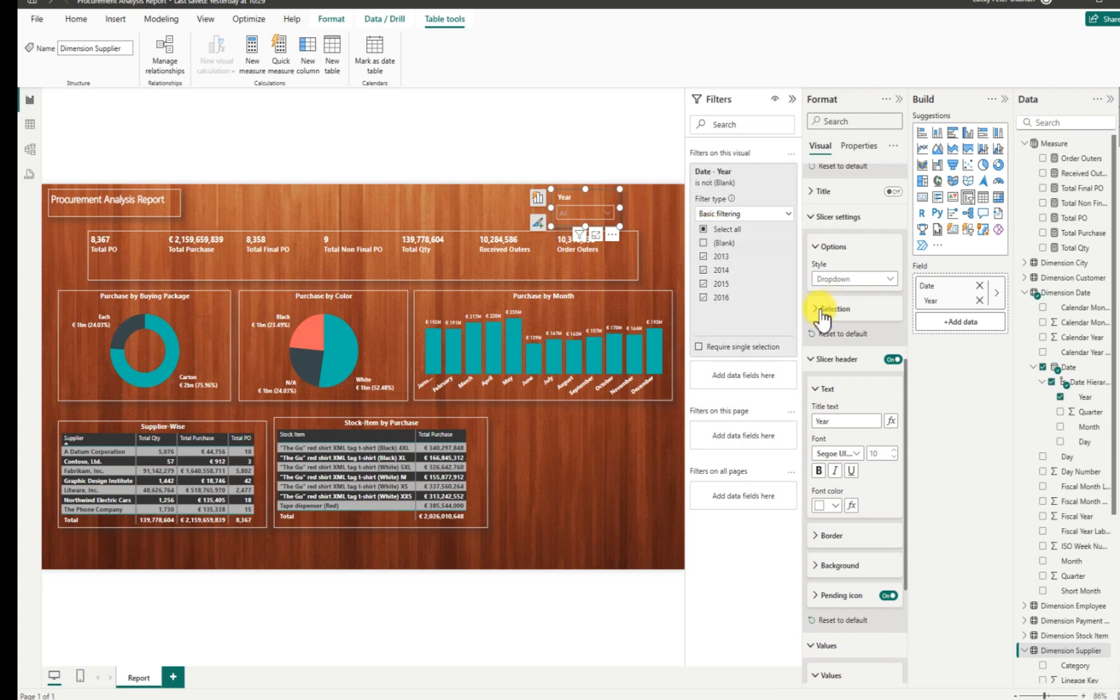
click(668, 222)
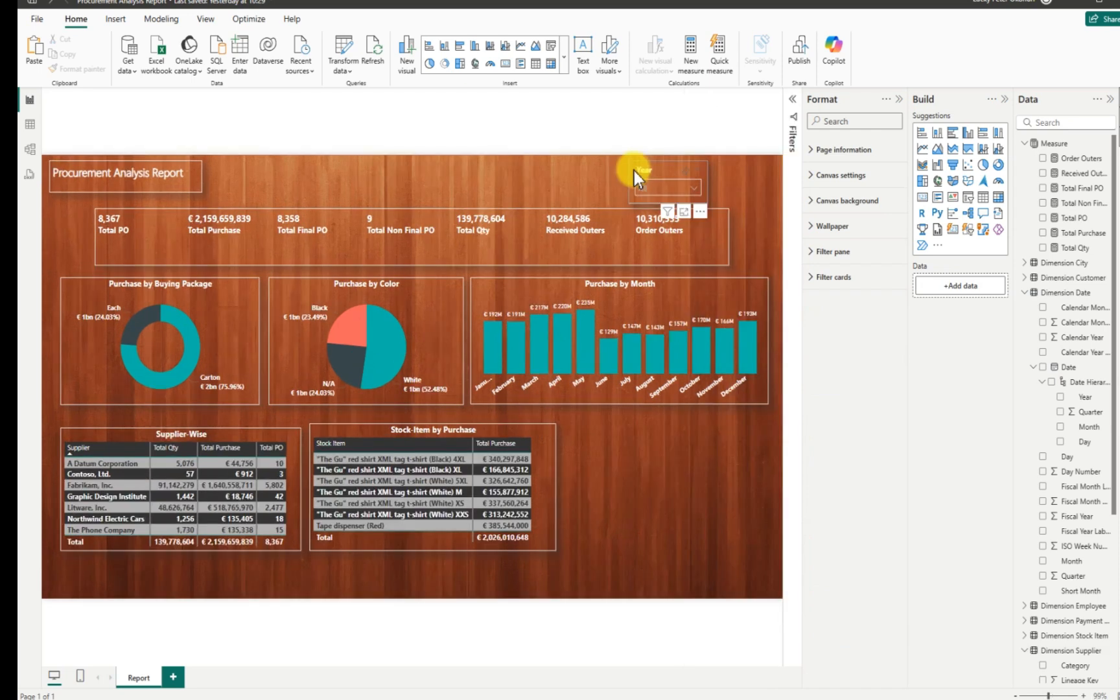
Duplicate the Year slicer and line the two copies up side by side at the top right.
click(634, 170)
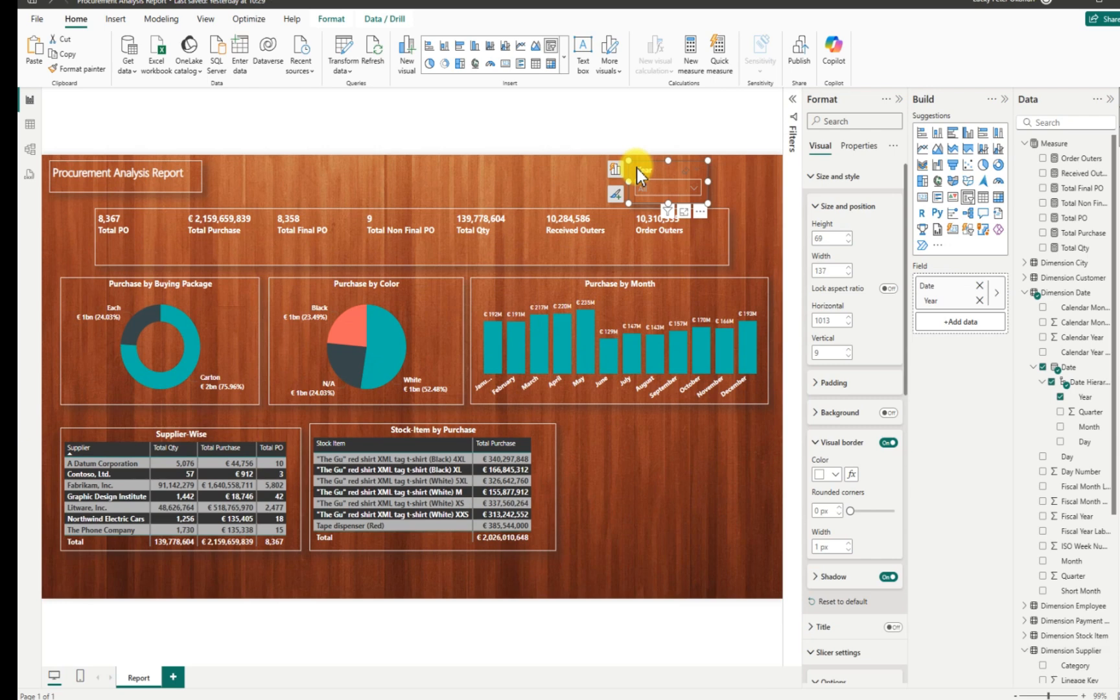
key(ctrl+v)
drag(636, 168, 711, 168)
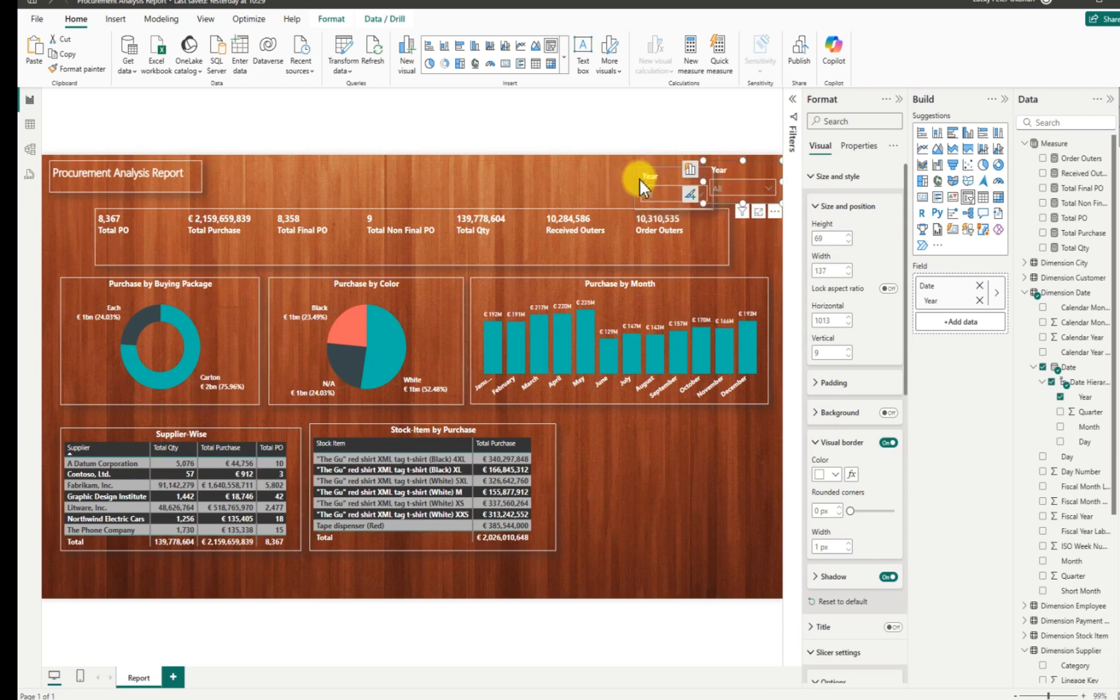
drag(568, 184, 573, 172)
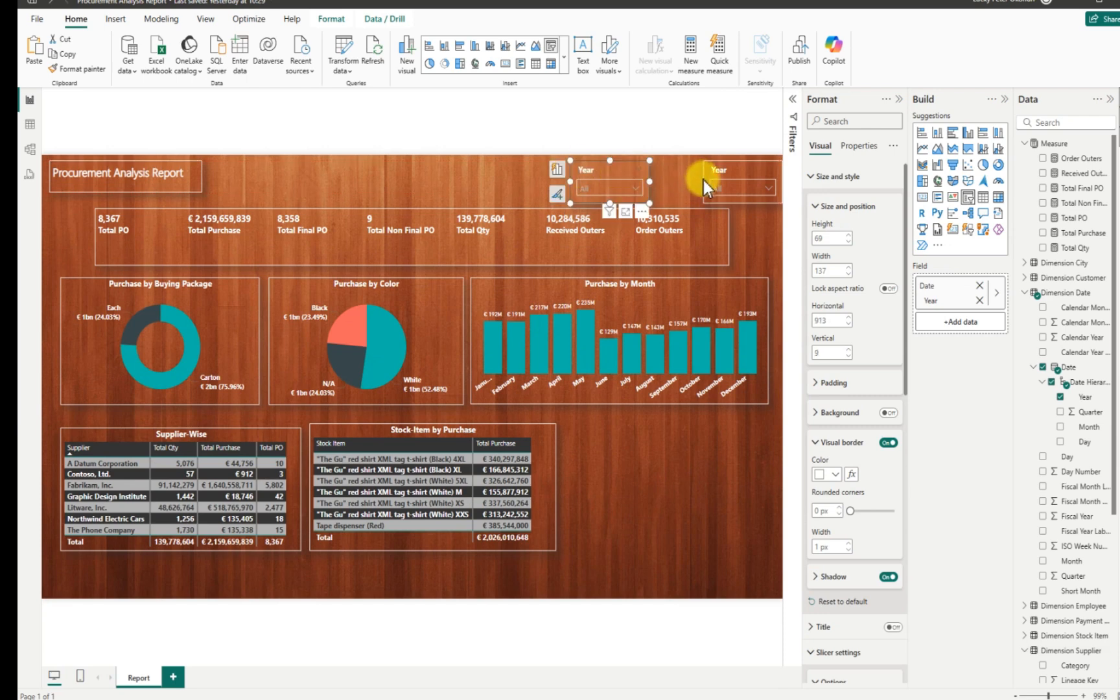
drag(673, 185, 664, 182)
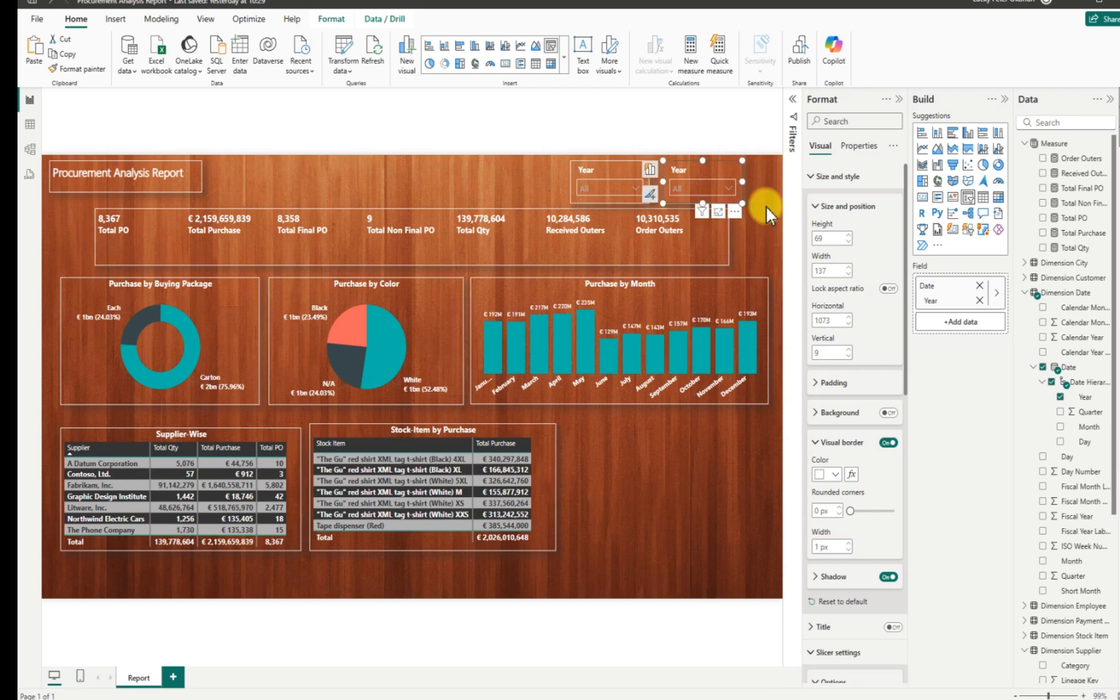
Replace Year with Month in the copied slicer and collapse the Format pane.
click(1059, 397)
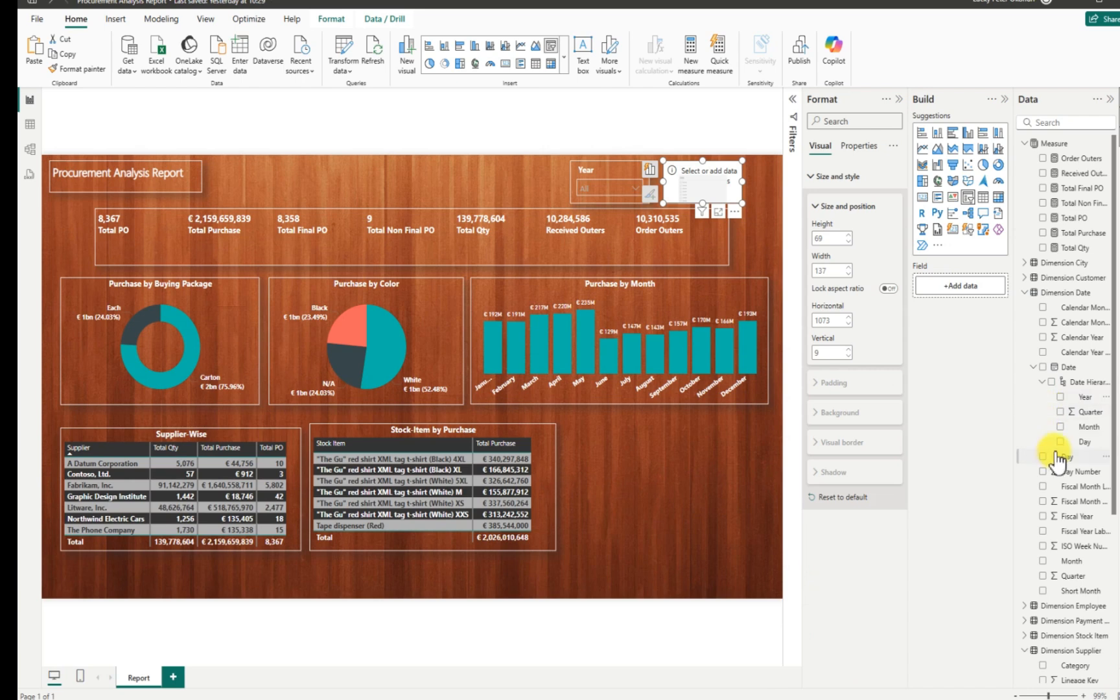
click(1060, 427)
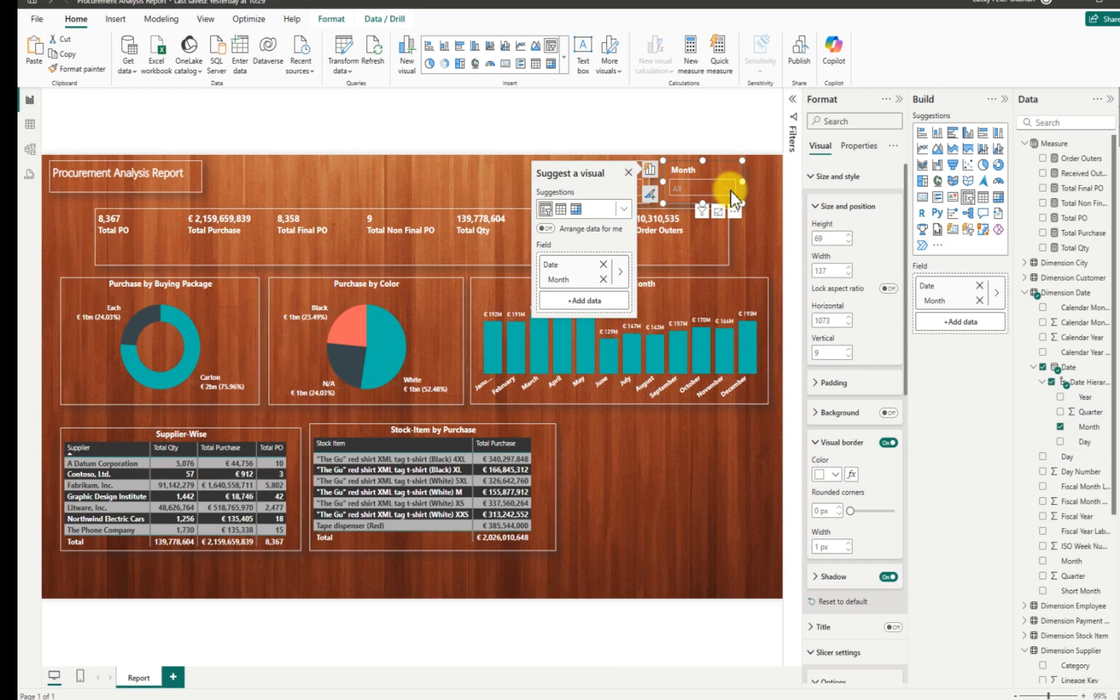
click(765, 224)
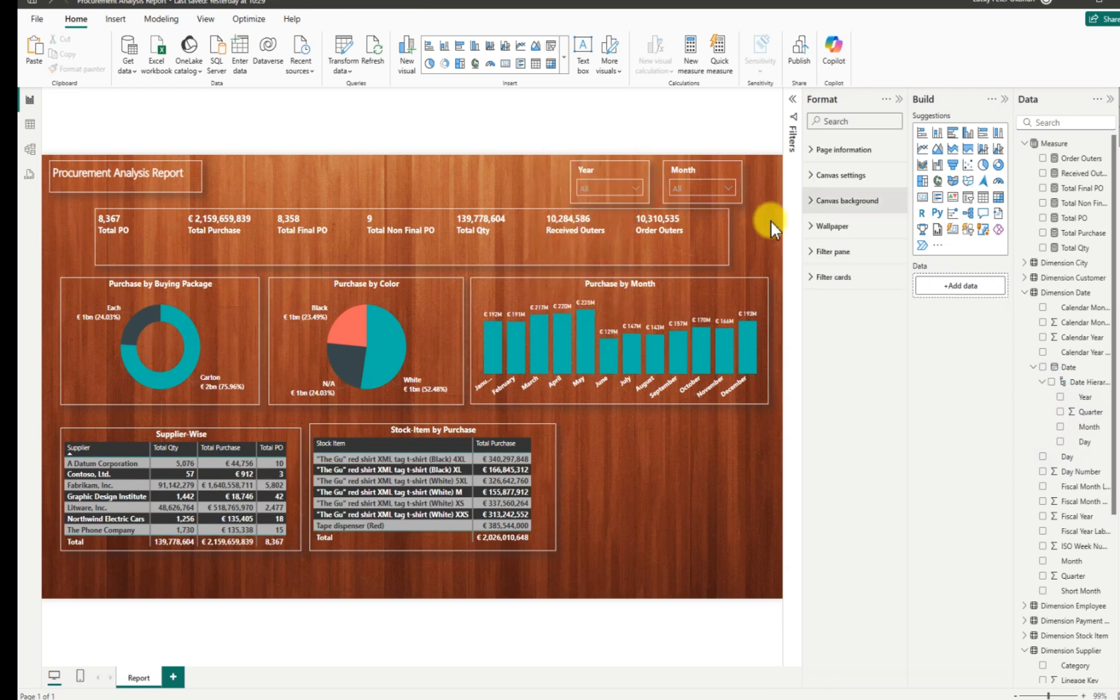
click(899, 99)
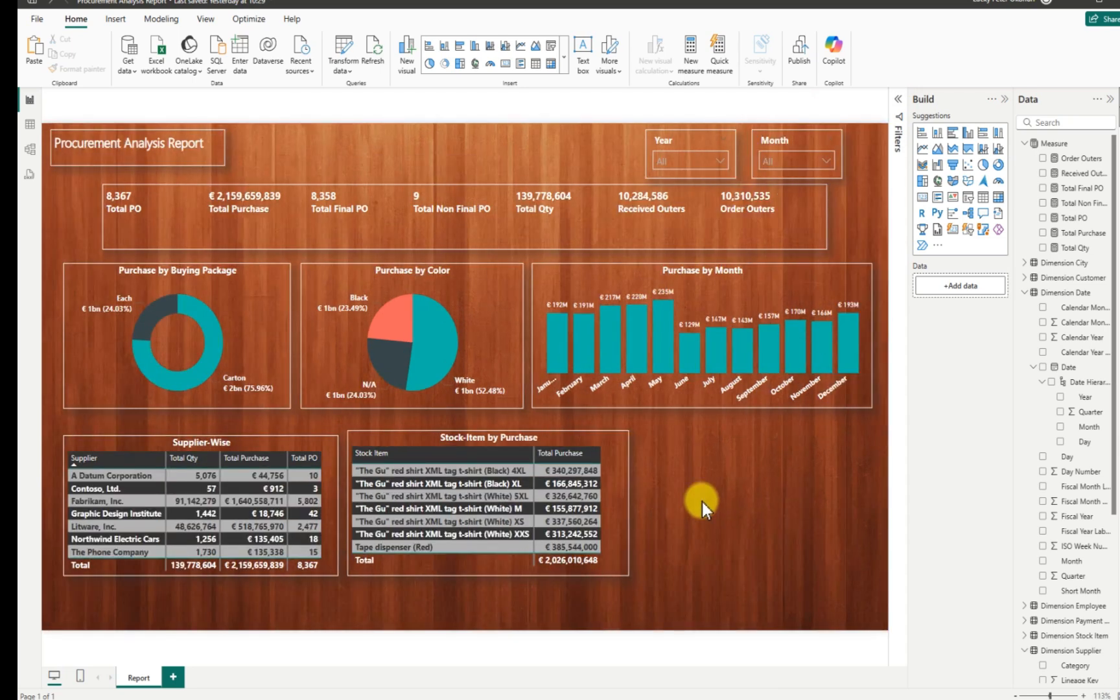
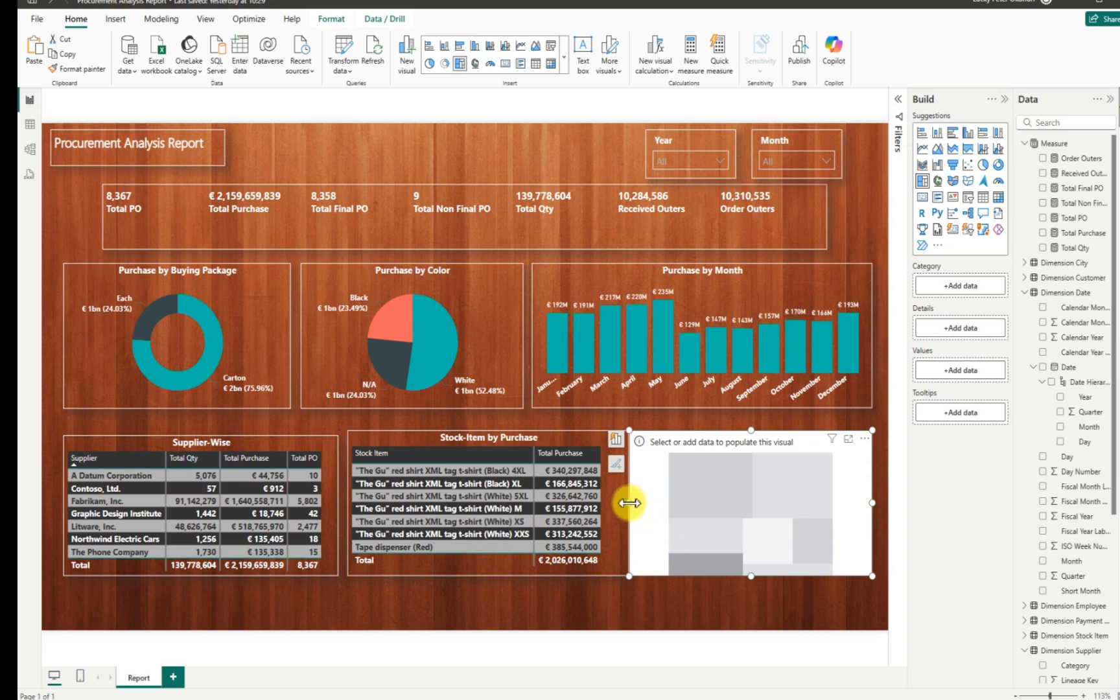
Nudge the empty treemap into place and set Dimension Employee's Employee as its category.
mouse_move(648, 501)
mouse_down()
mouse_move(659, 502)
mouse_move(648, 497)
mouse_up()
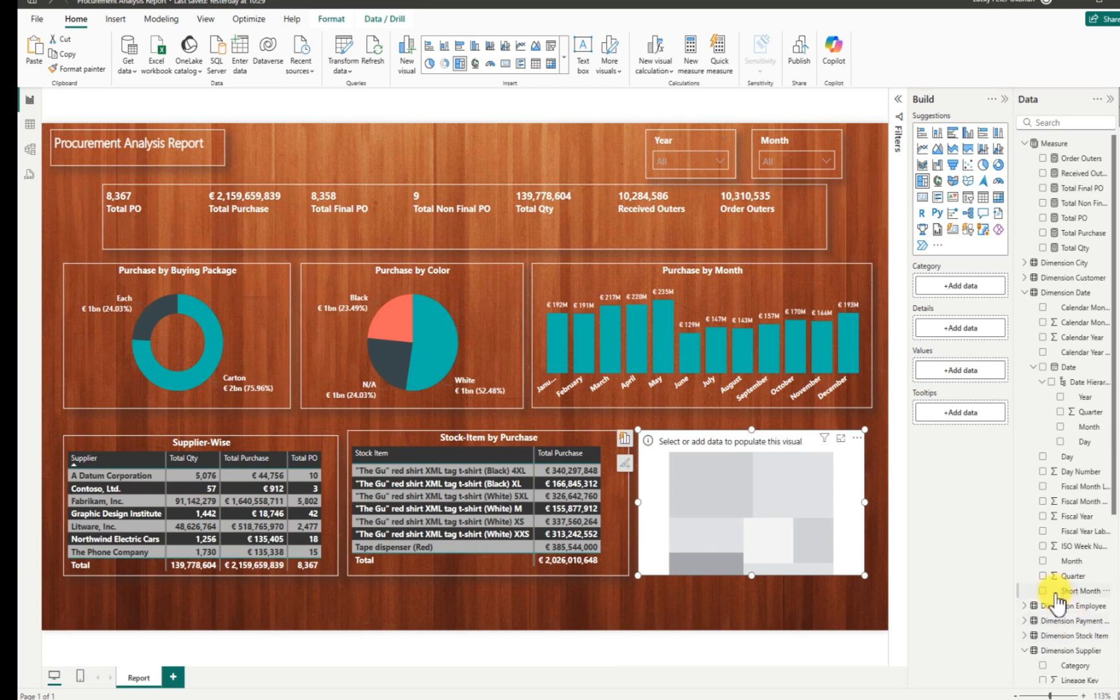
scroll(1102, 512, down, 4)
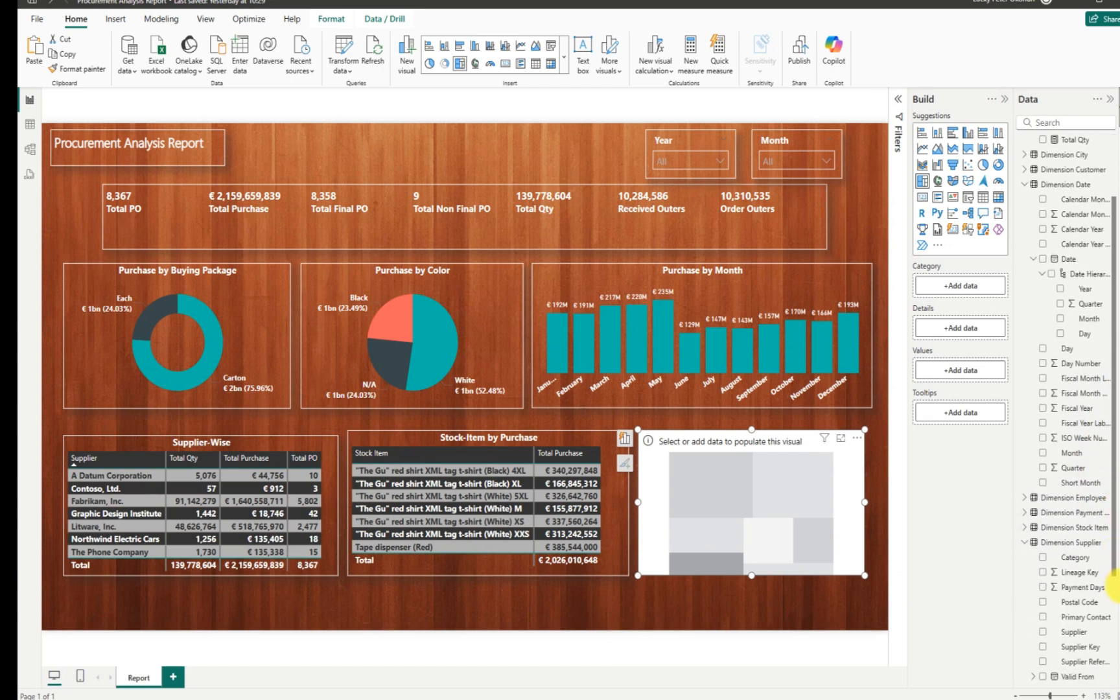
click(1024, 470)
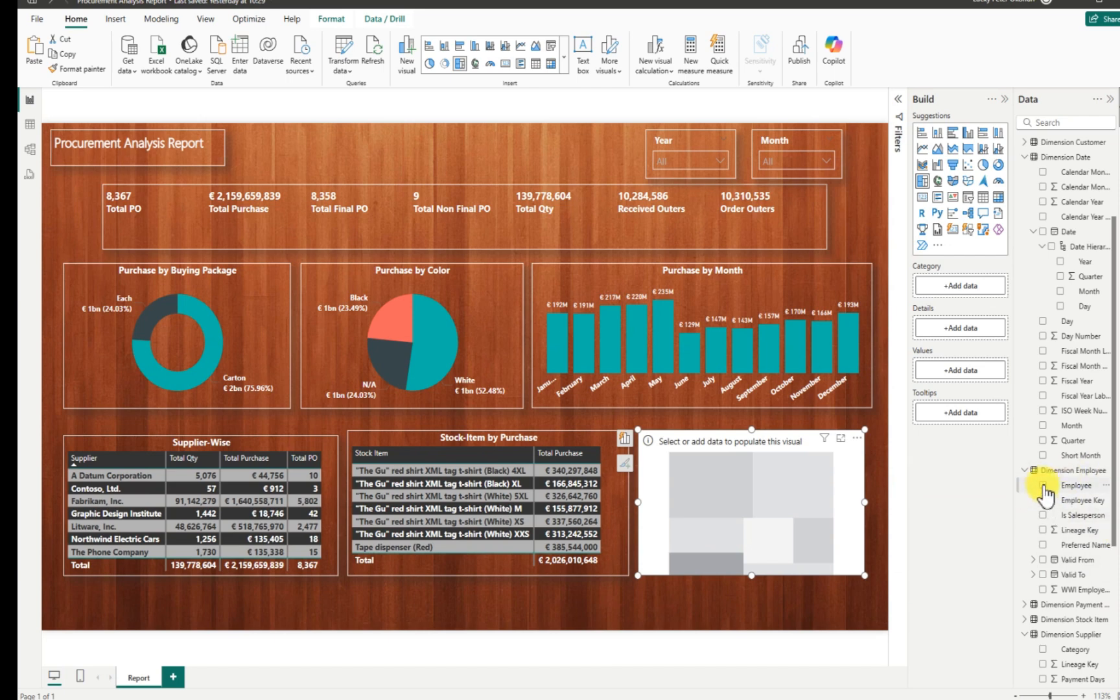
click(1042, 485)
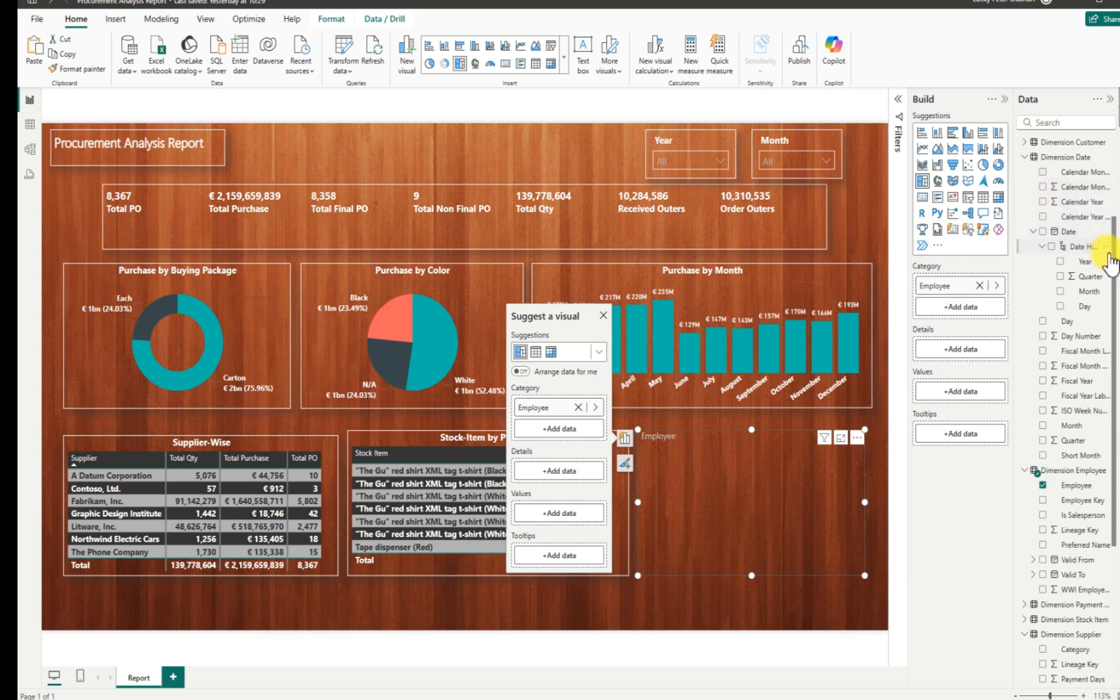
Add Total Qty as the treemap's values and enlarge it into the bottom-right corner.
scroll(1116, 208, up, 3)
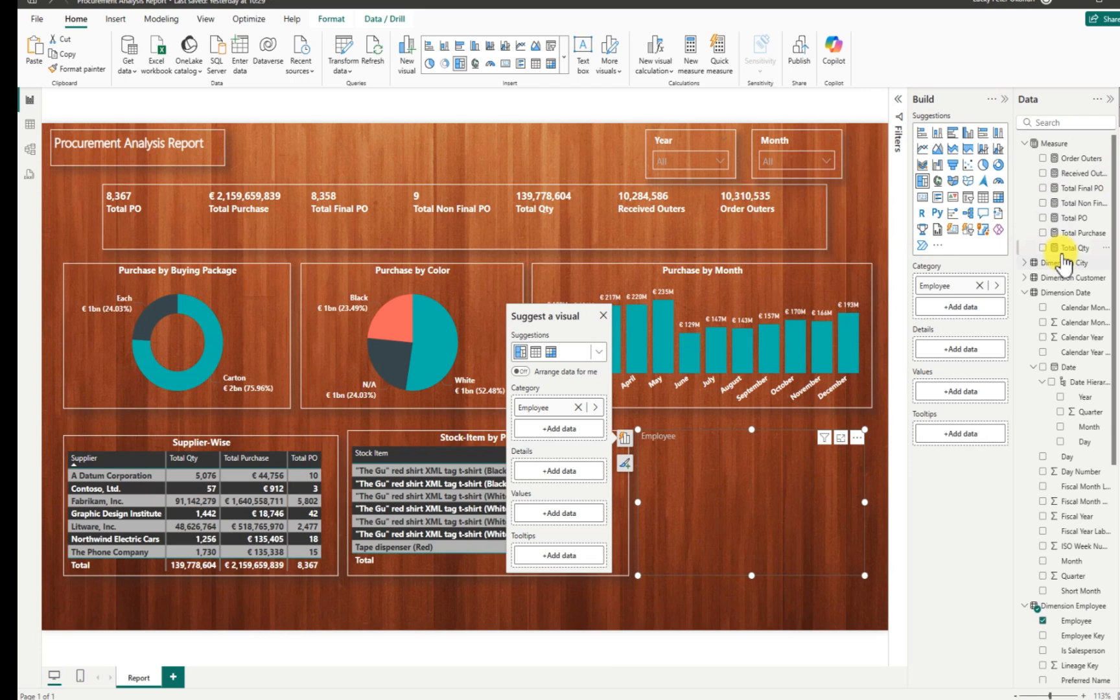
click(1043, 248)
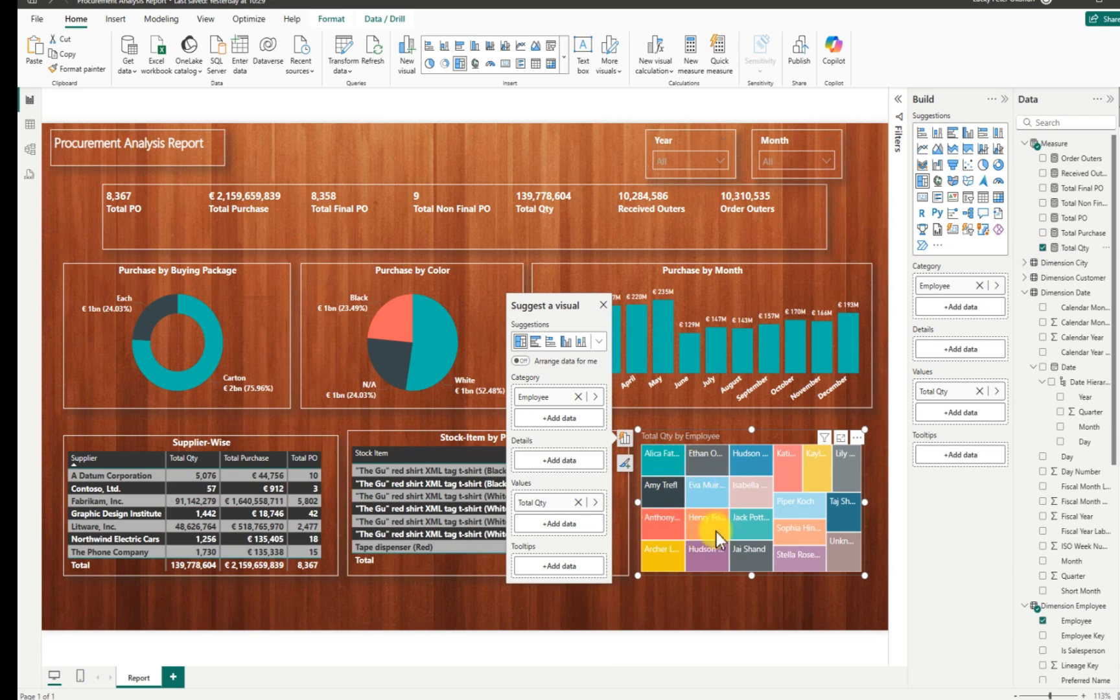
drag(865, 502, 887, 500)
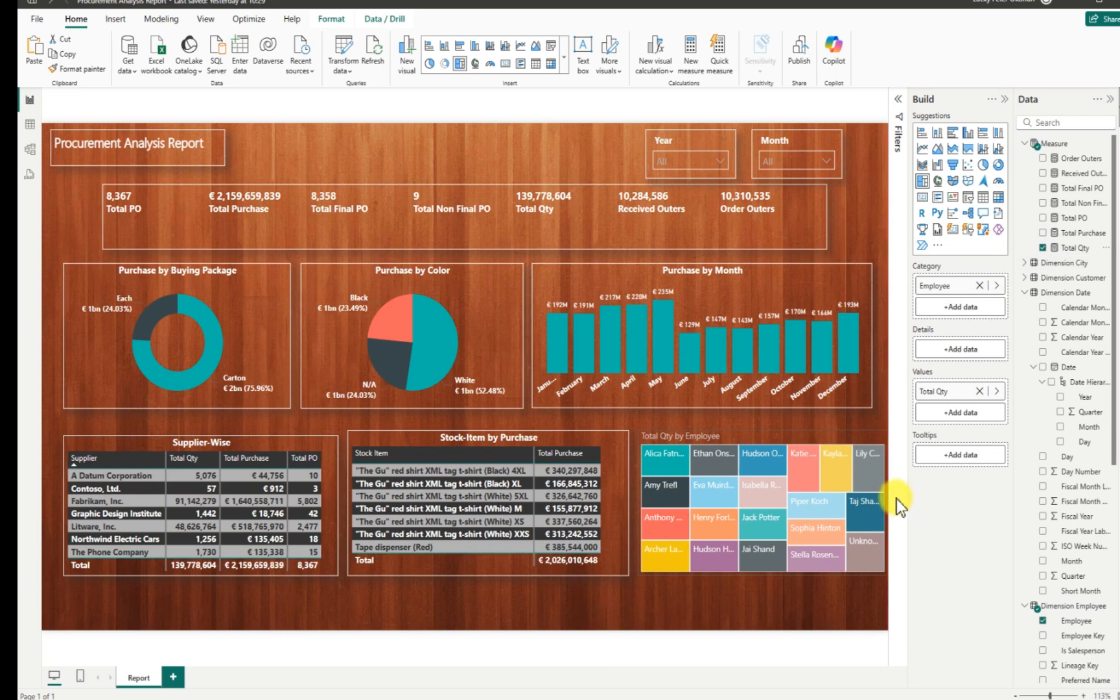
drag(763, 576, 762, 600)
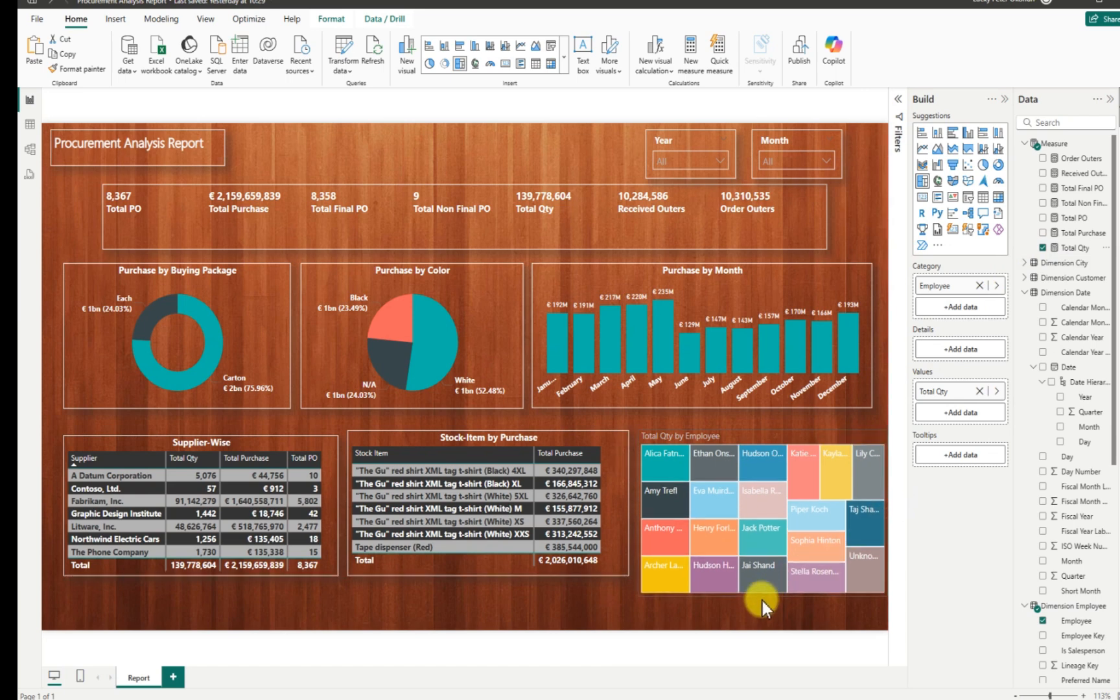
mouse_move(735, 542)
mouse_down()
mouse_move(737, 524)
mouse_move(721, 534)
mouse_up()
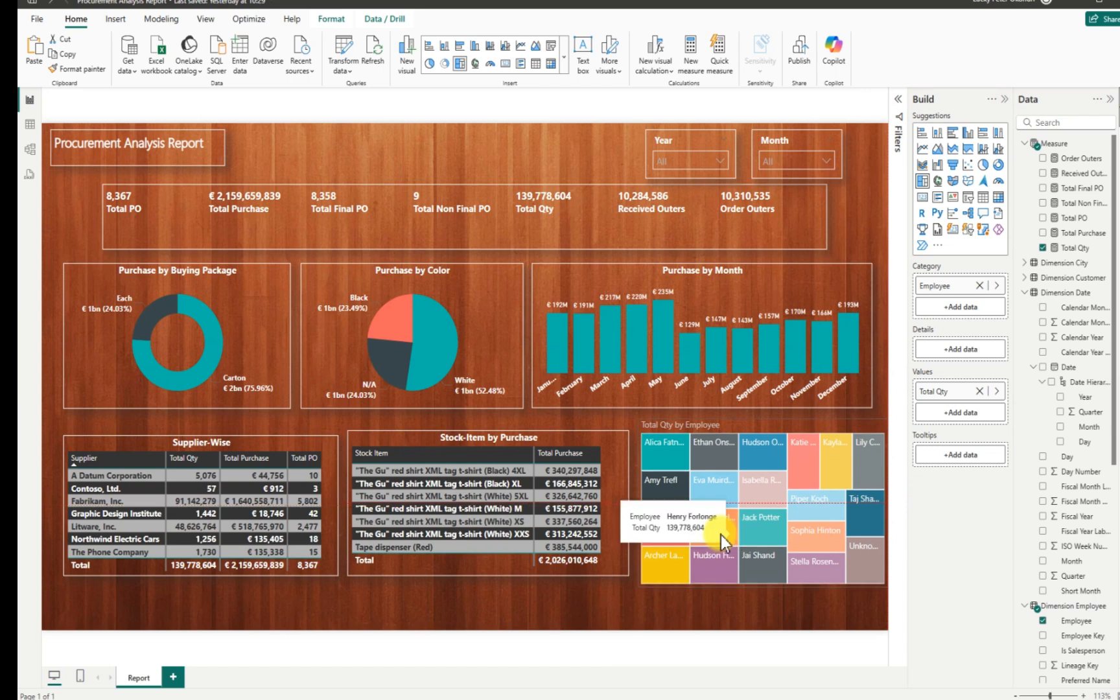
click(720, 534)
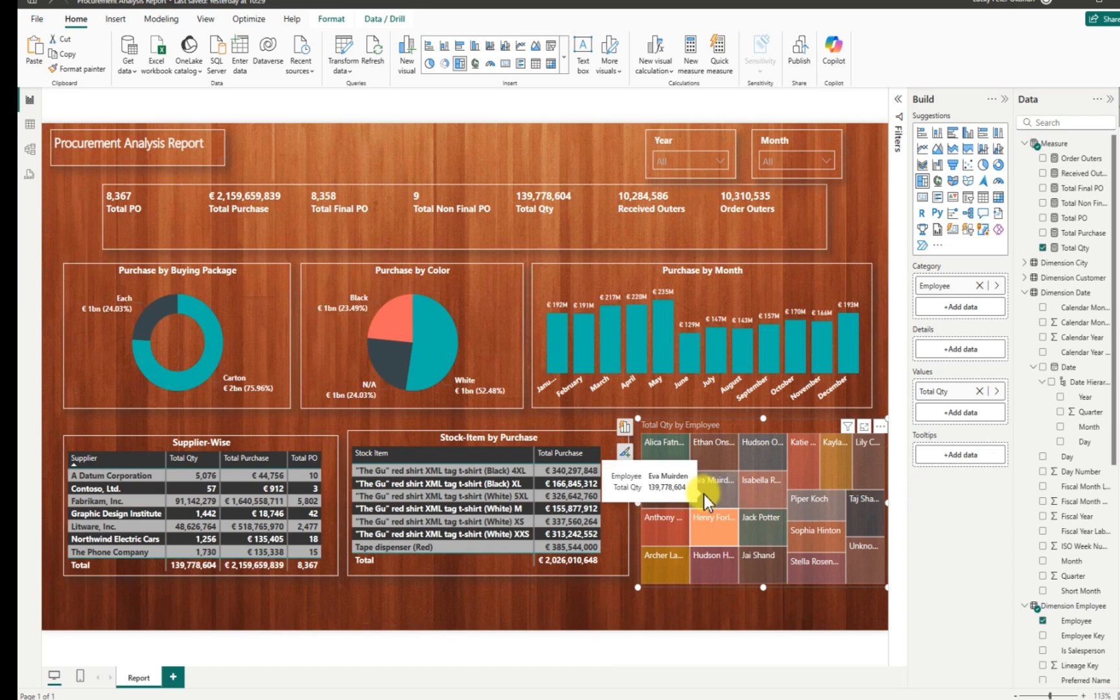
Remove Total Qty from the treemap and expand the Fact Sale table's fields.
click(1042, 248)
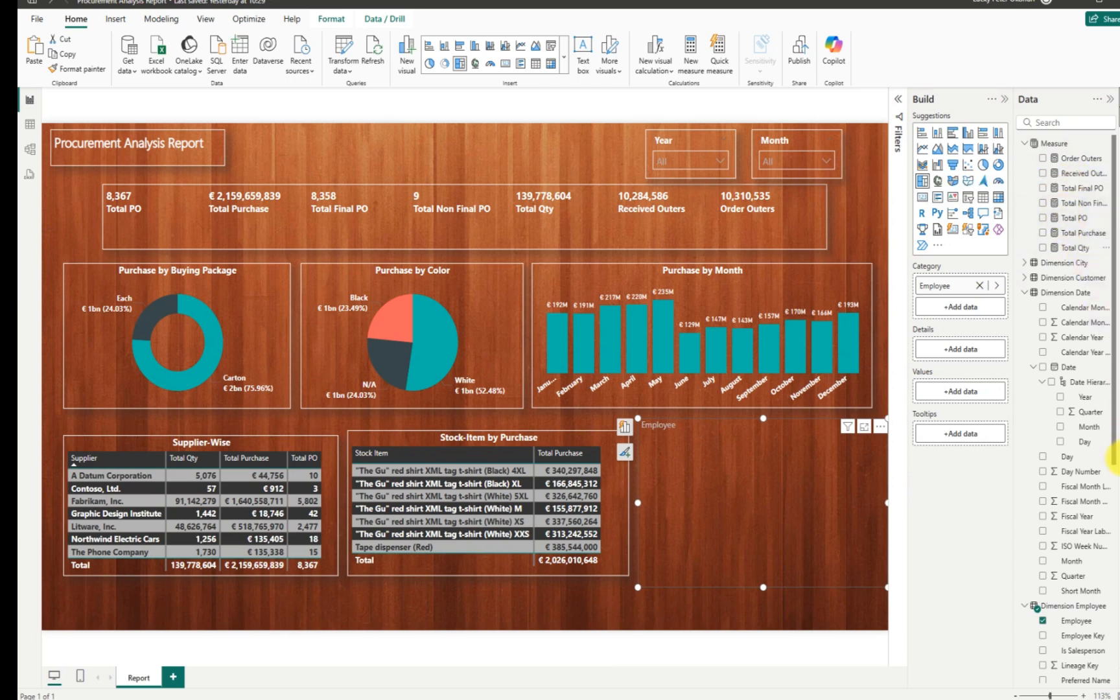
scroll(1111, 461, down, 2)
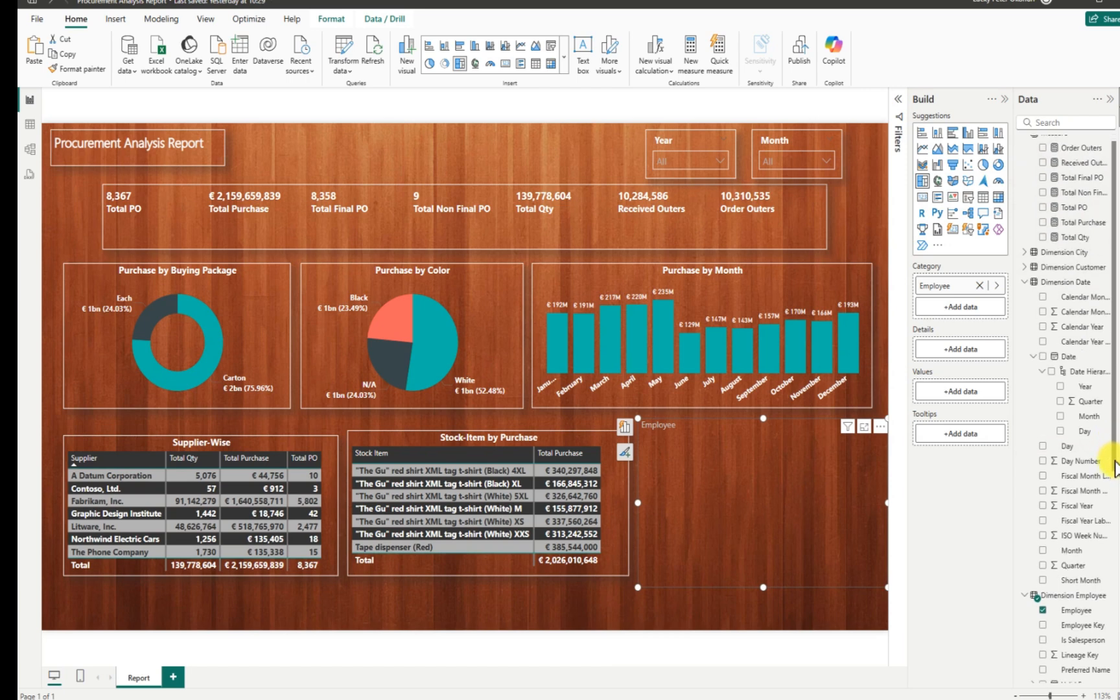
scroll(1115, 499, down, 3)
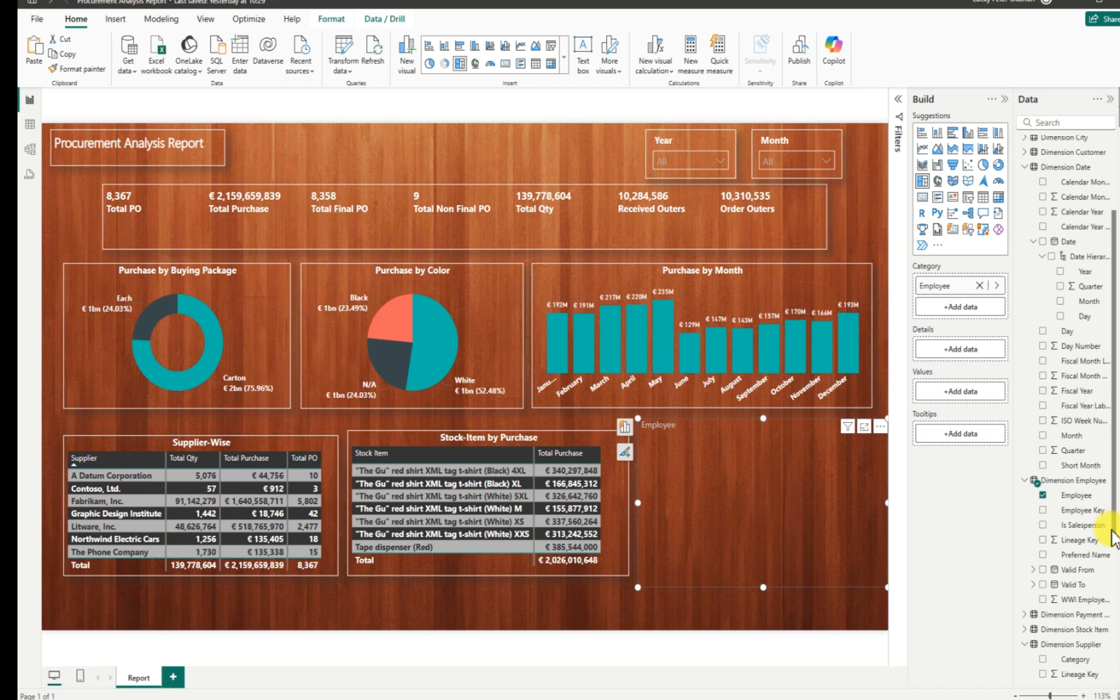
scroll(1111, 536, down, 1)
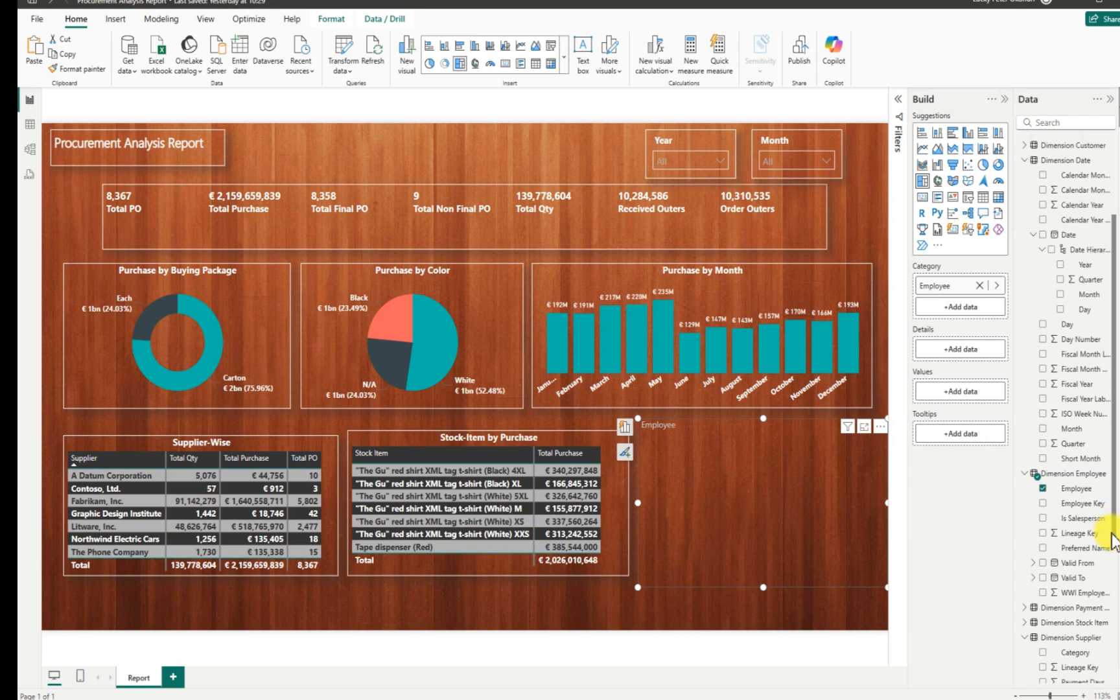
scroll(1112, 536, down, 5)
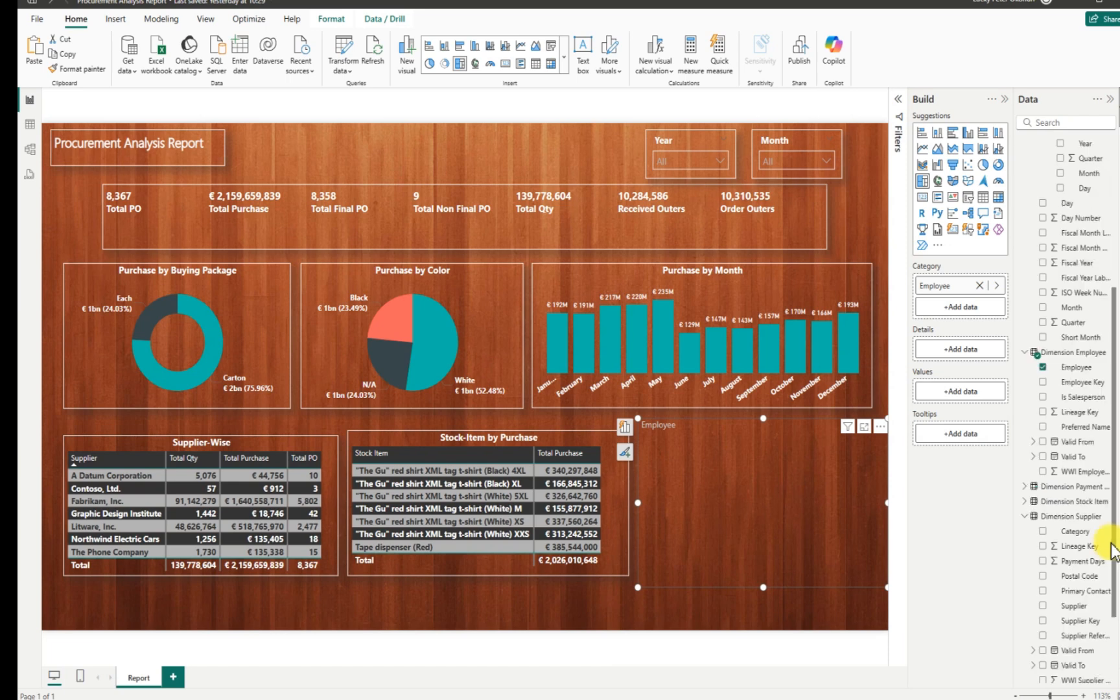
scroll(1112, 547, down, 1)
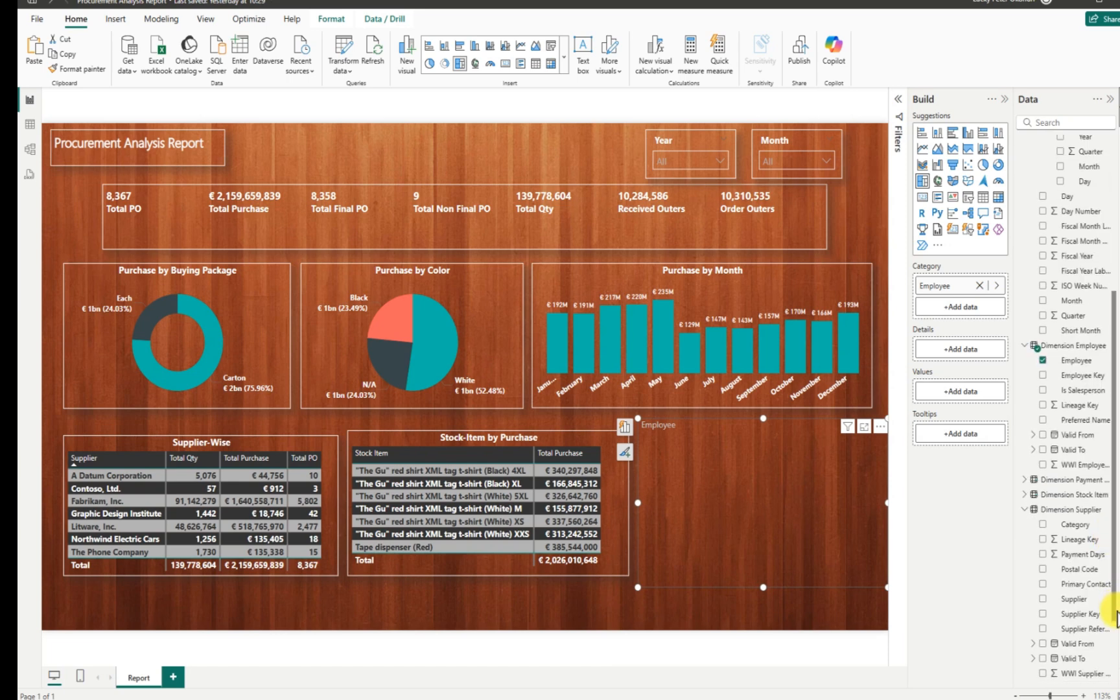
drag(1116, 619, 1115, 687)
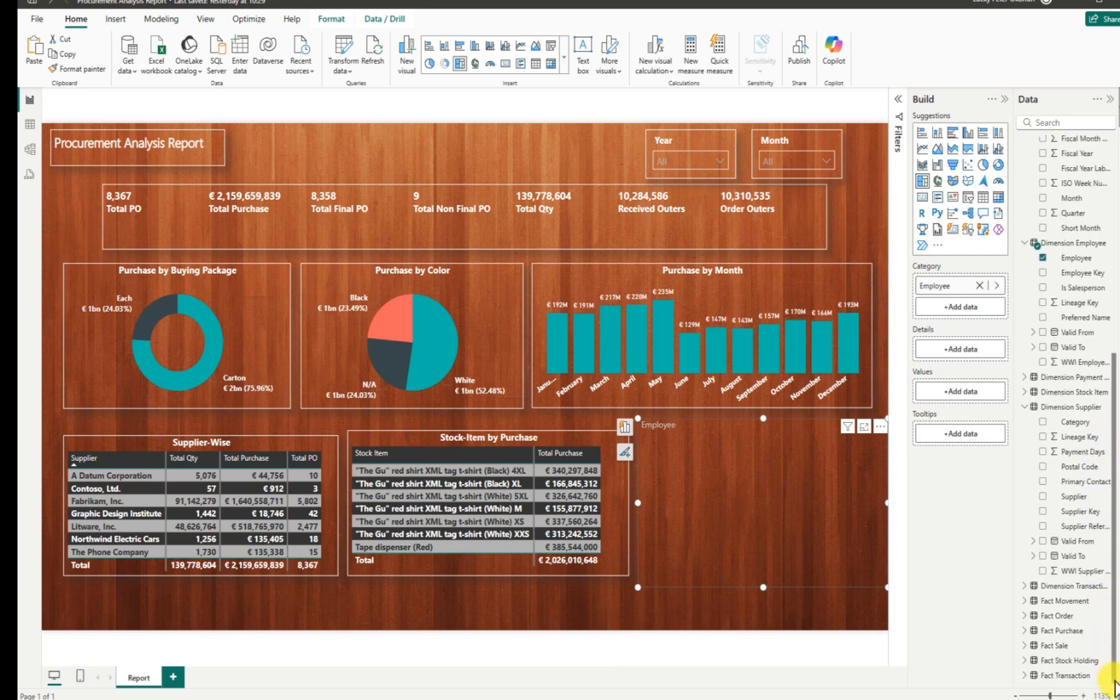
click(1032, 648)
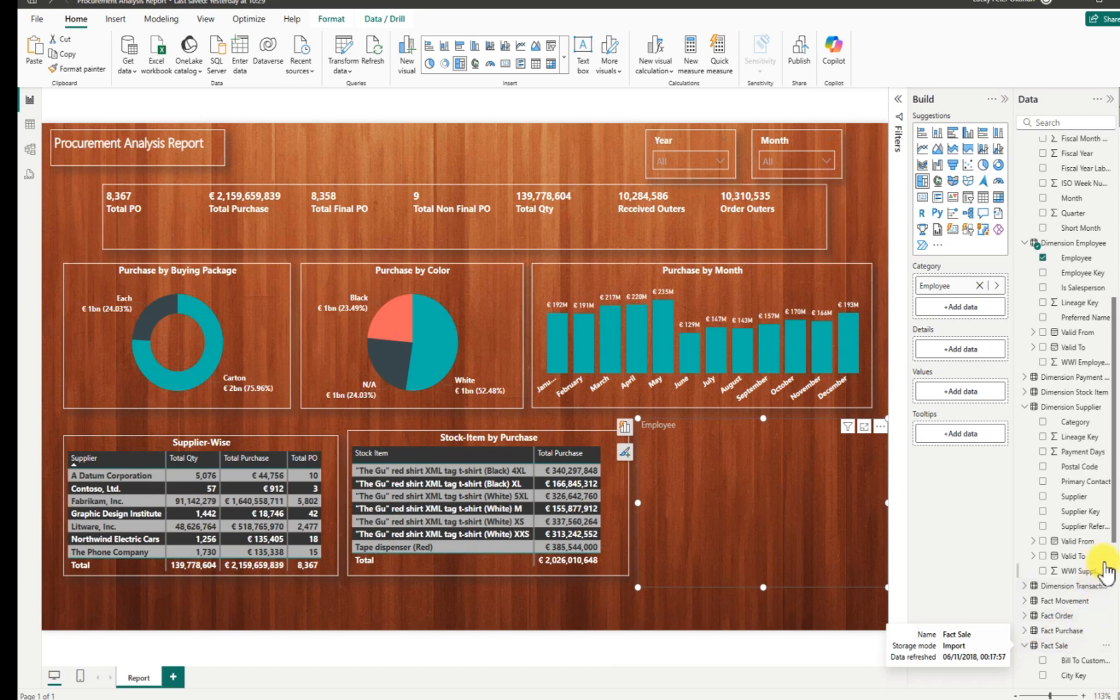
scroll(1105, 570, down, 5)
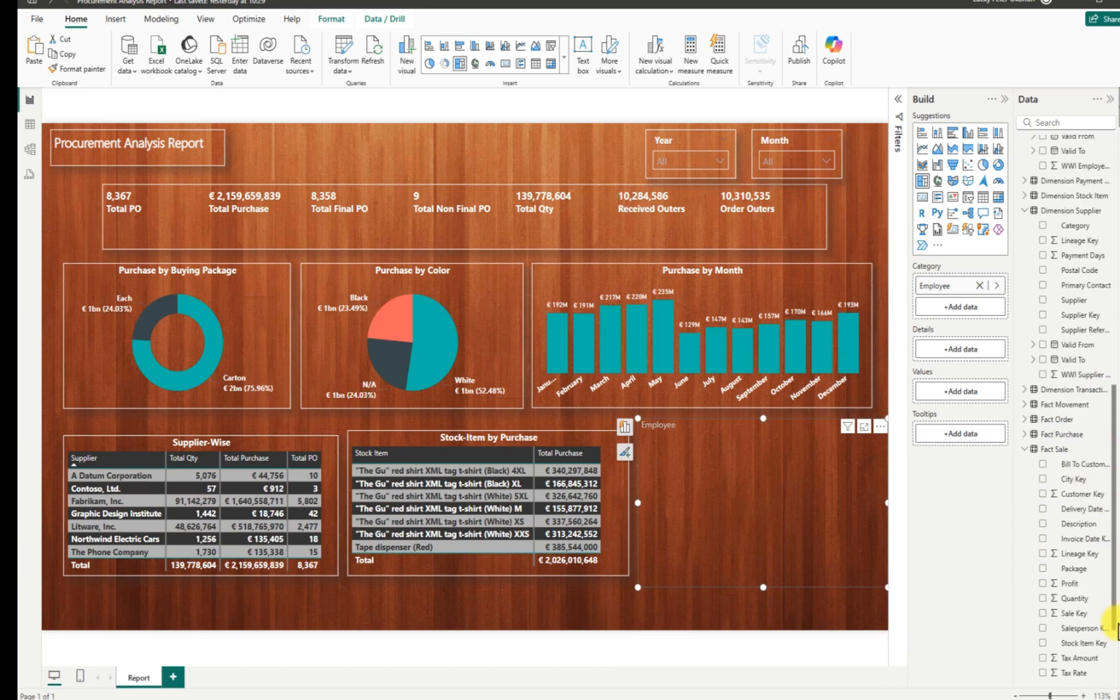
scroll(1110, 635, down, 3)
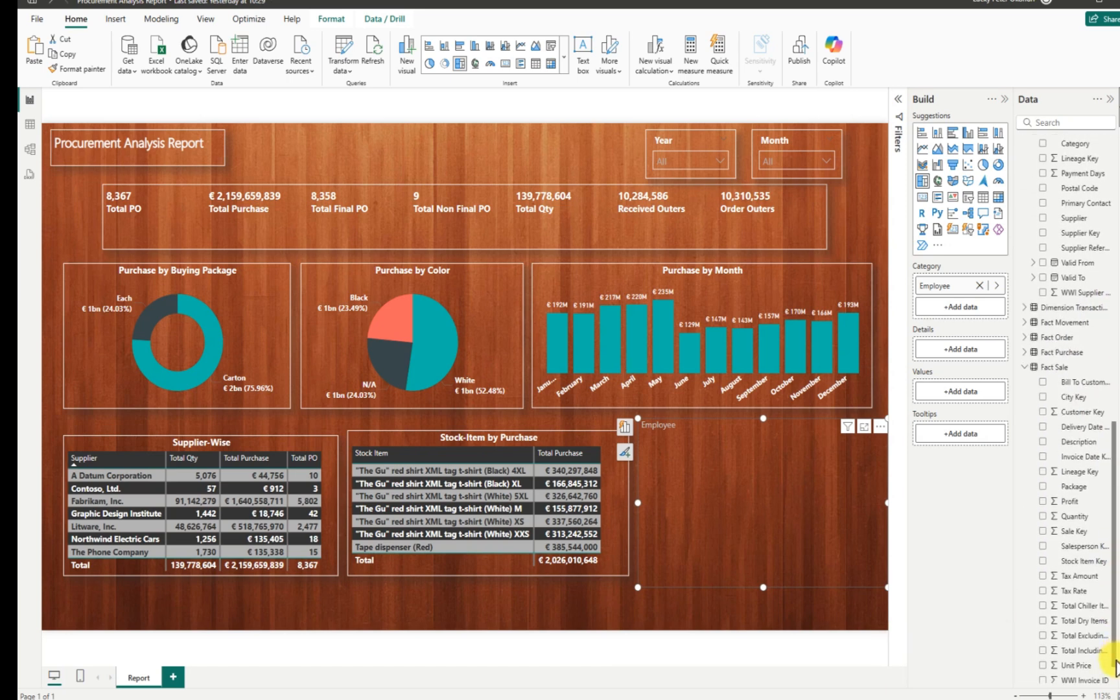
scroll(1110, 648, down, 1)
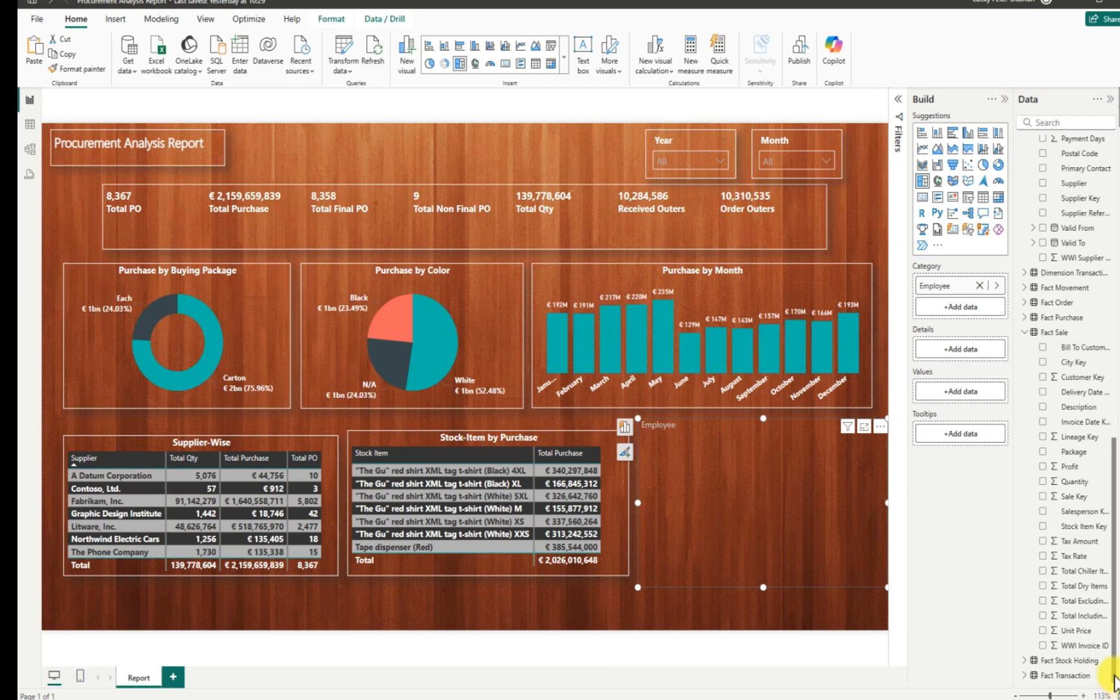
Settle on Tax Amount as the treemap's values, dropping Tax Rate, and shrink it slightly.
click(1042, 541)
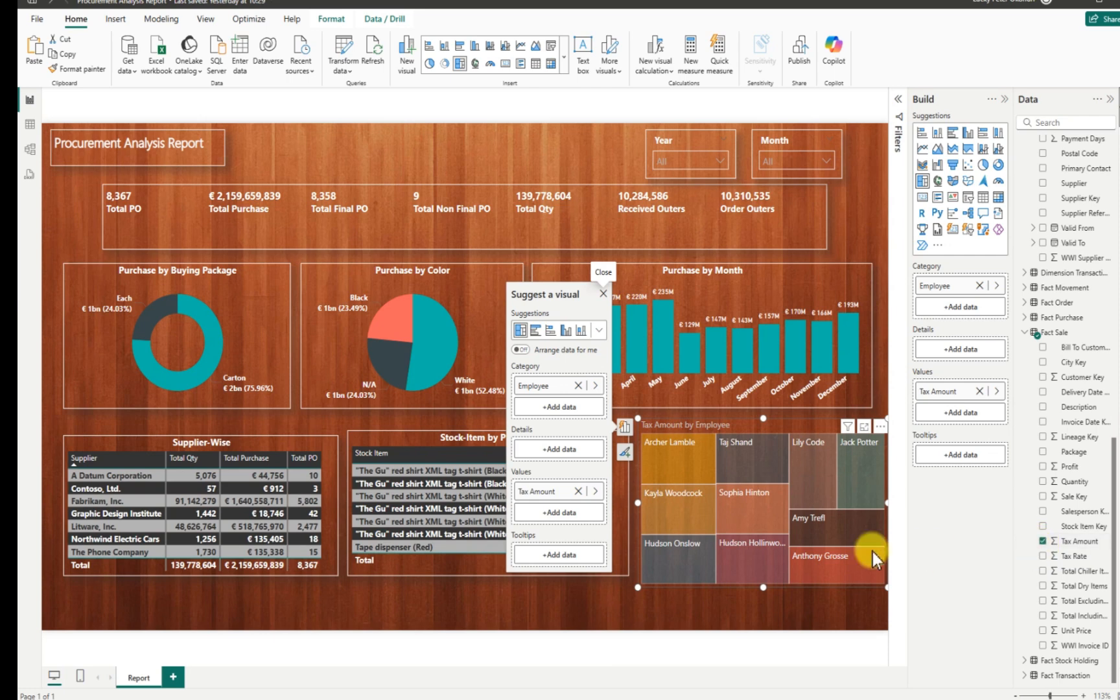
mouse_move(671, 469)
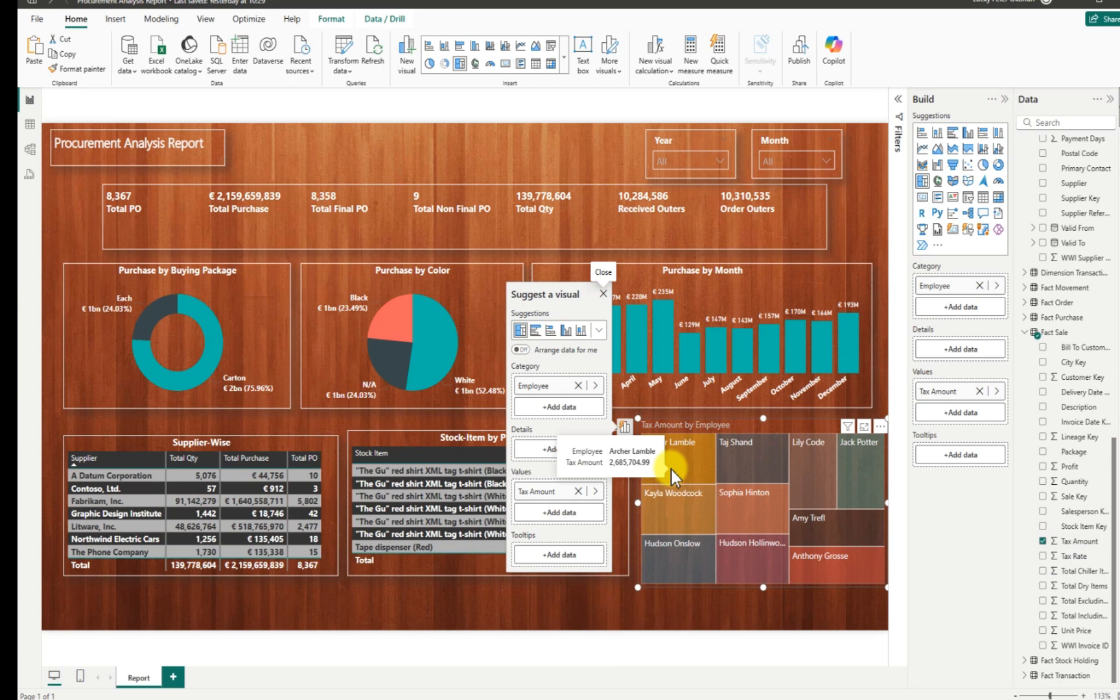
mouse_move(766, 473)
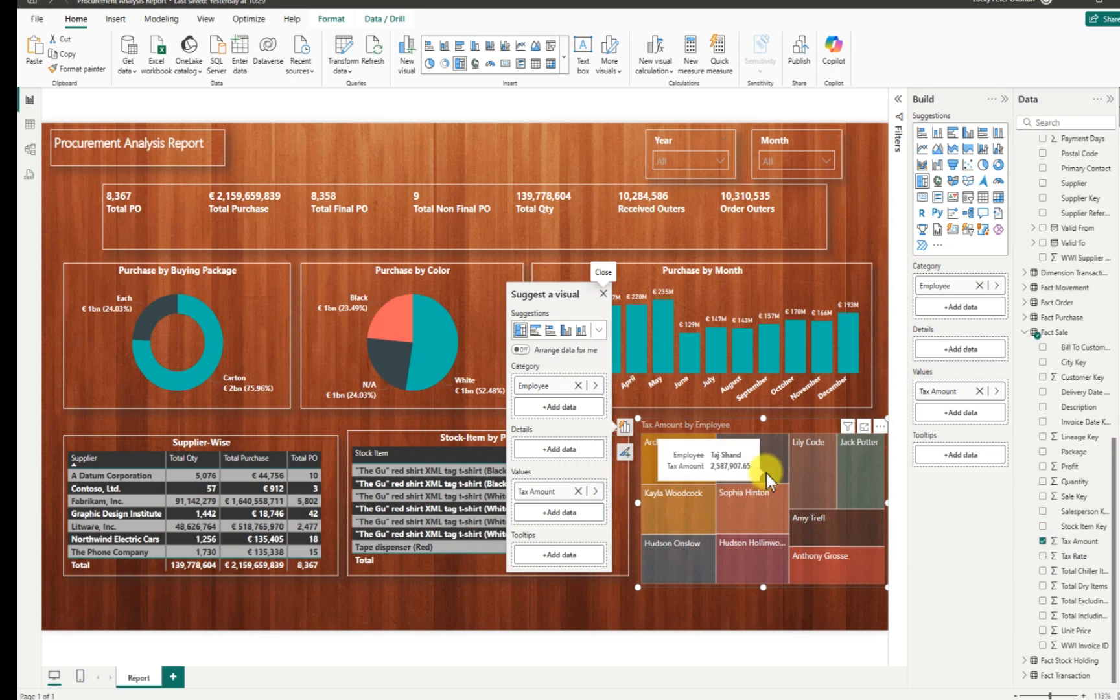
mouse_move(845, 479)
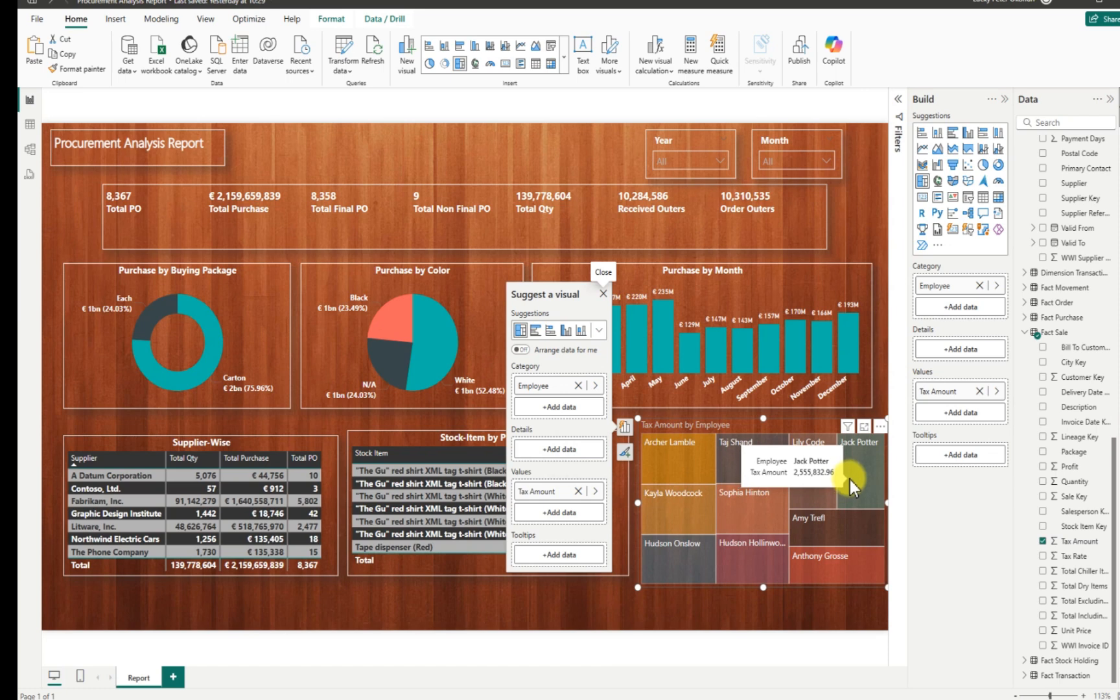
mouse_move(834, 534)
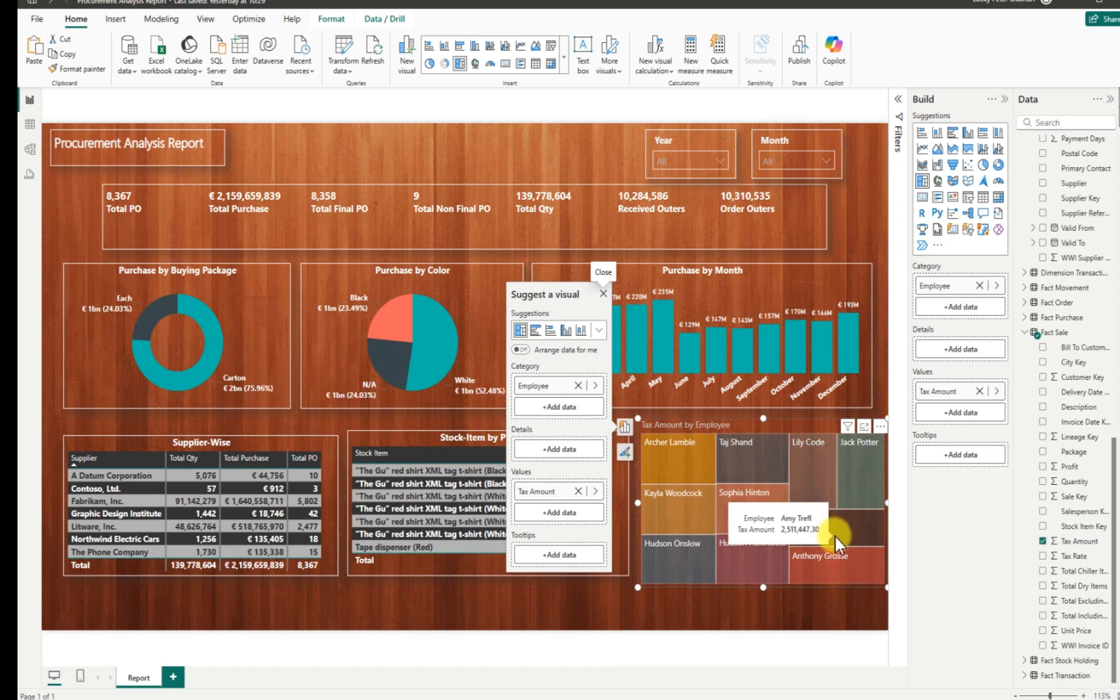
click(1042, 541)
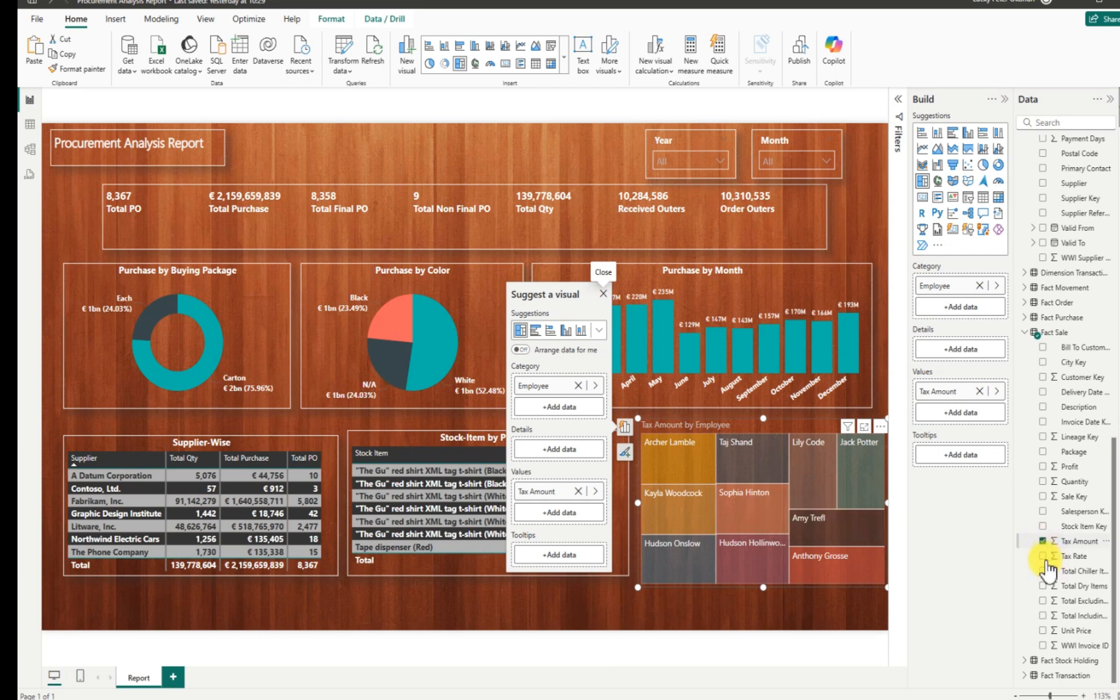
click(1043, 541)
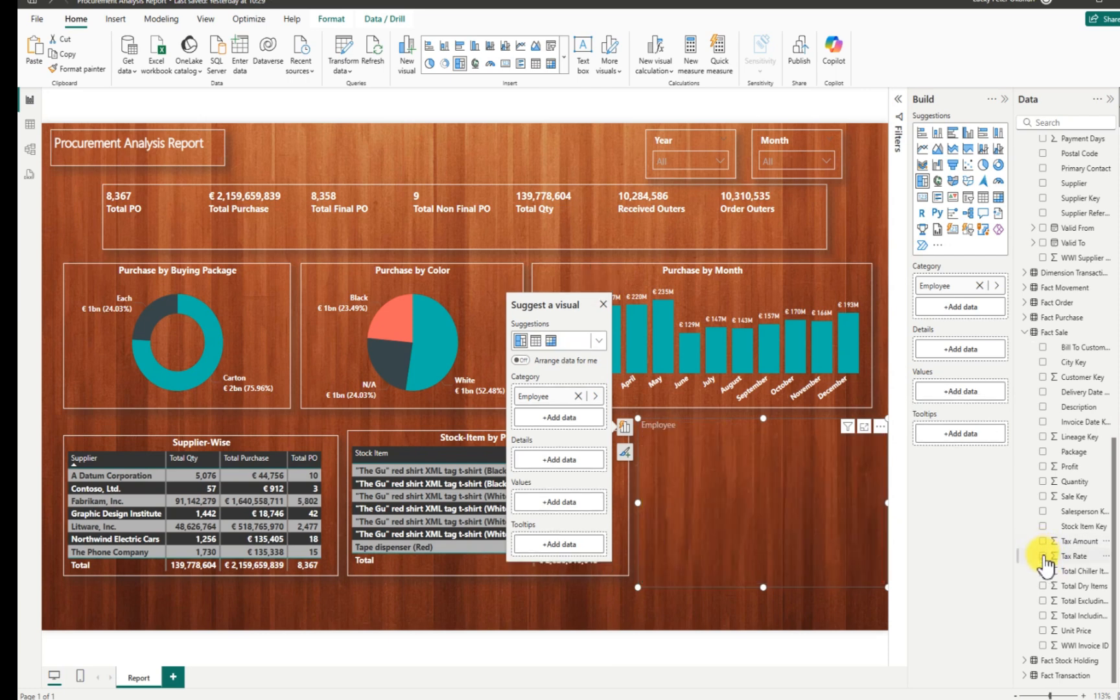
click(1043, 556)
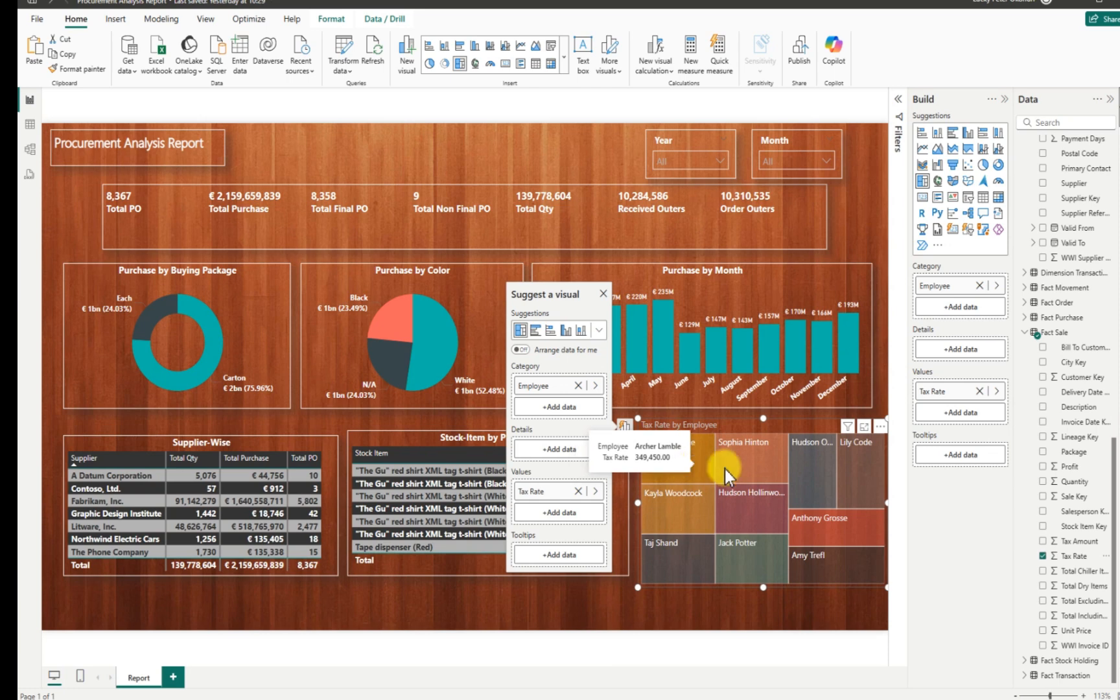
click(1042, 556)
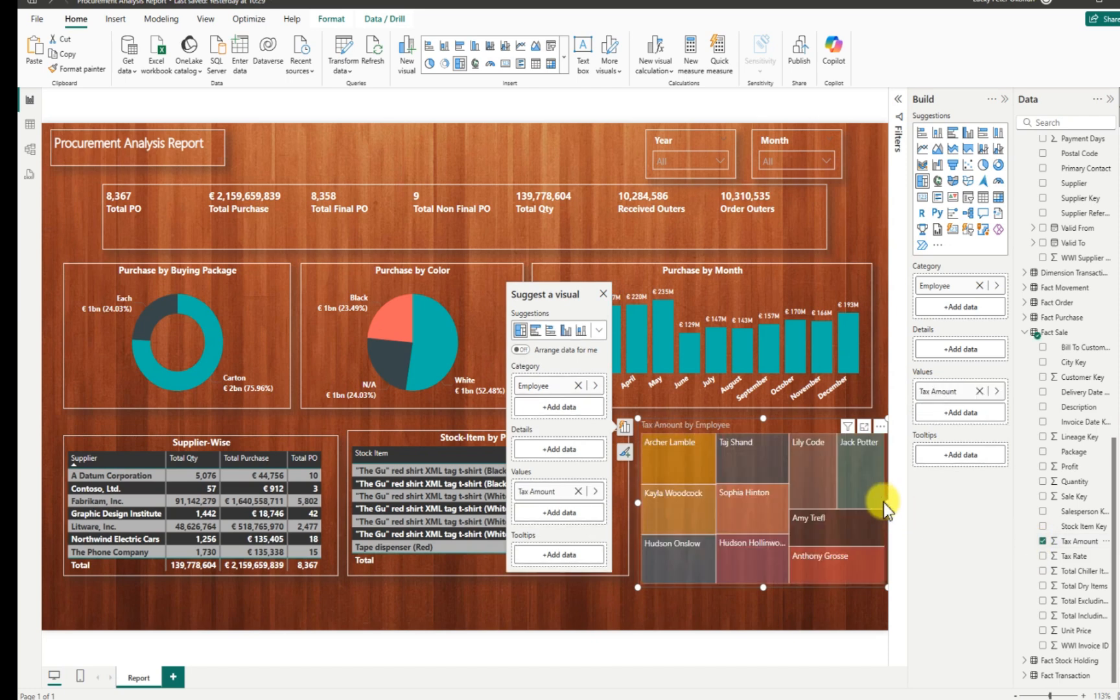
drag(884, 502, 877, 501)
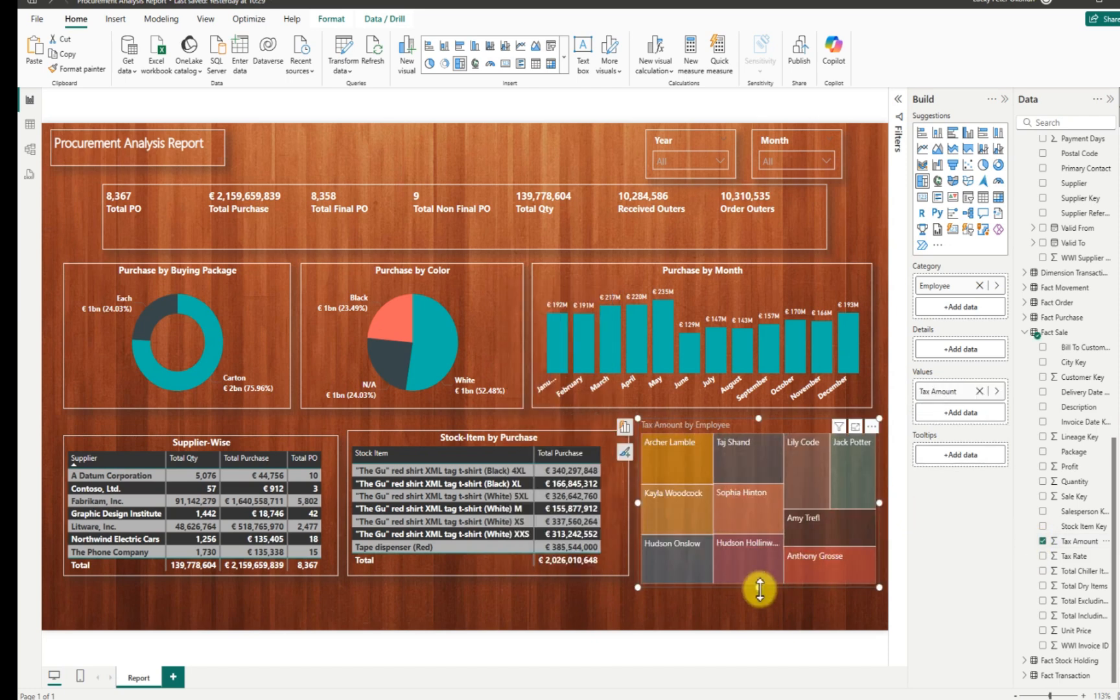
drag(759, 588, 758, 582)
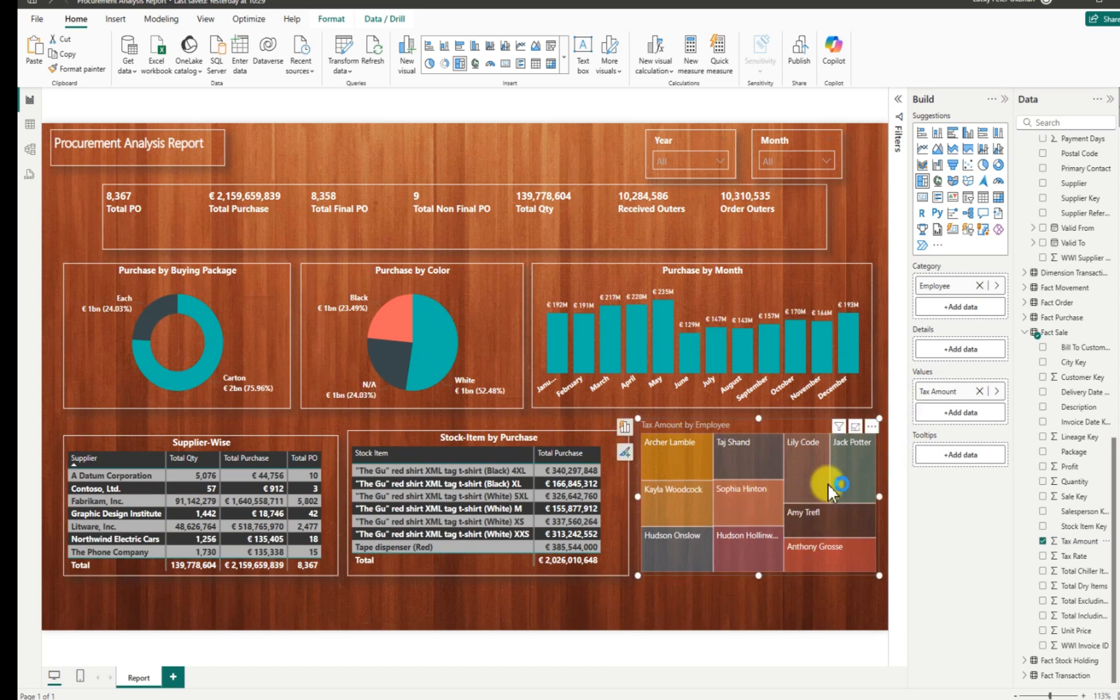
Extend the Supplier-Wise and Stock-Item by Purchase tables down to the treemap's bottom edge.
click(149, 438)
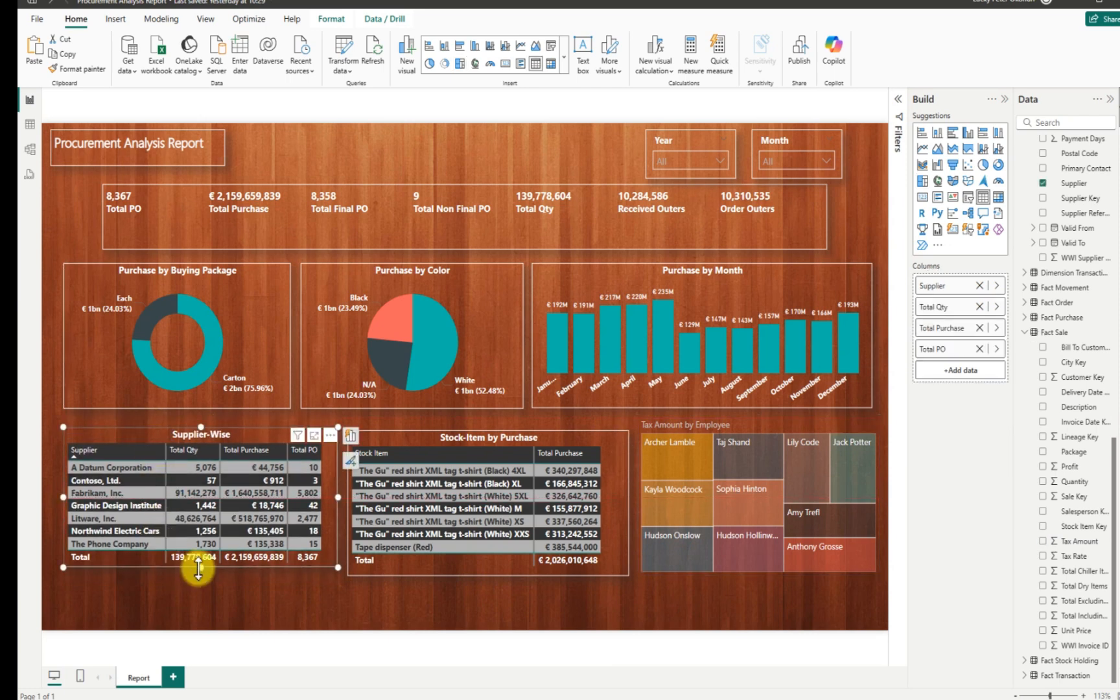
drag(199, 568, 200, 574)
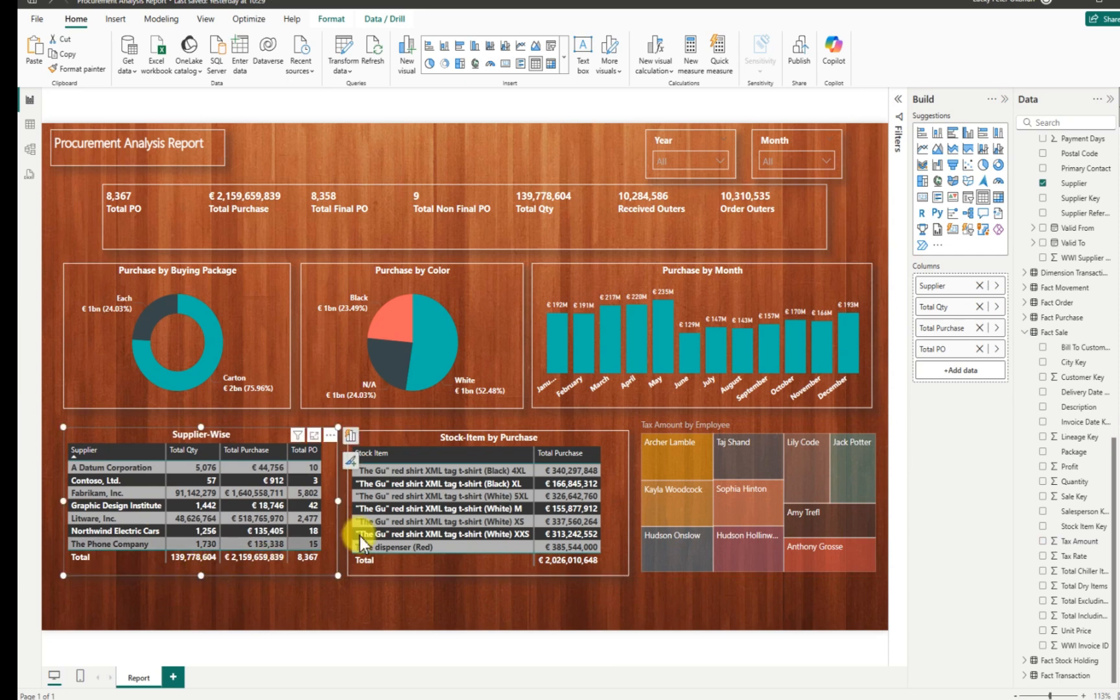
click(417, 428)
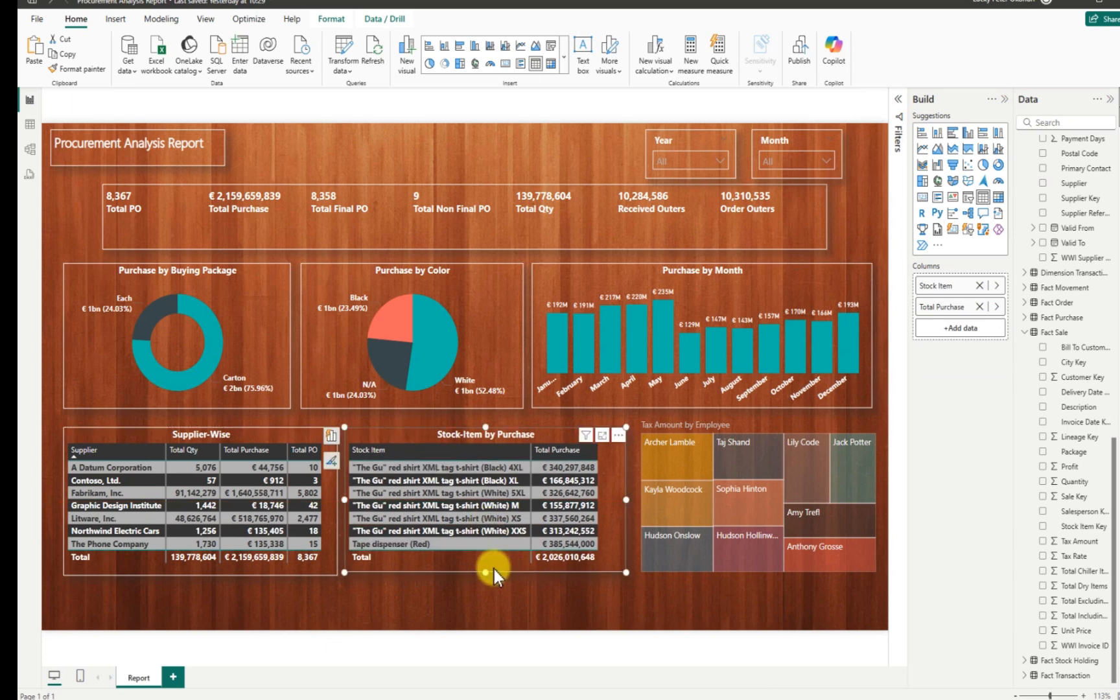
drag(493, 568, 486, 579)
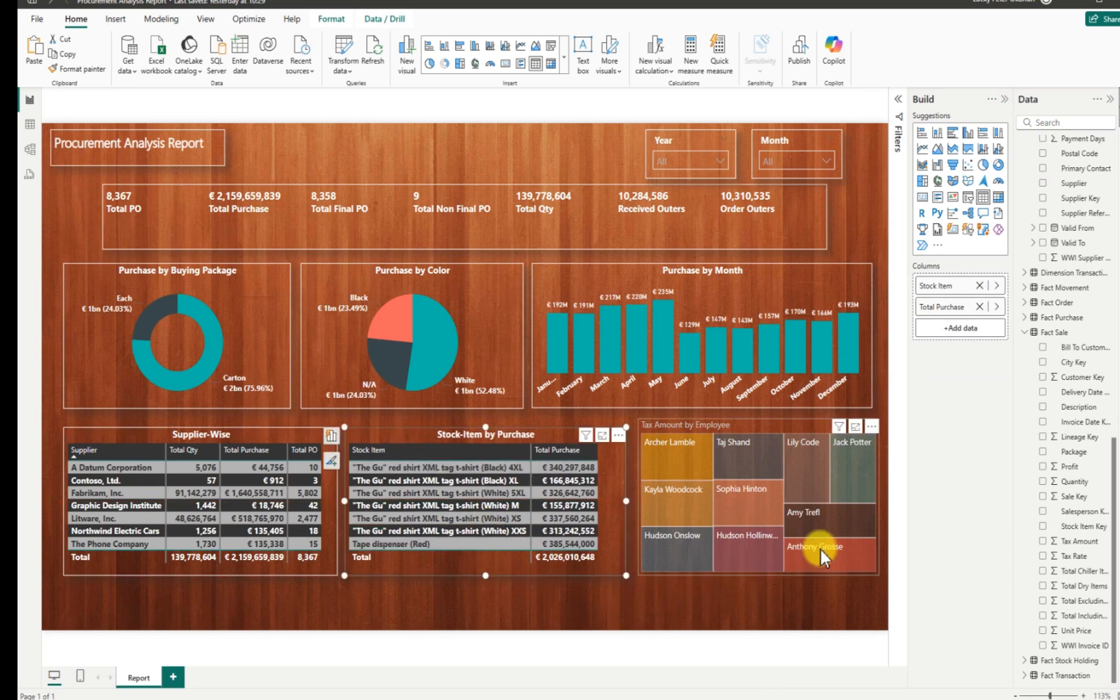
click(752, 422)
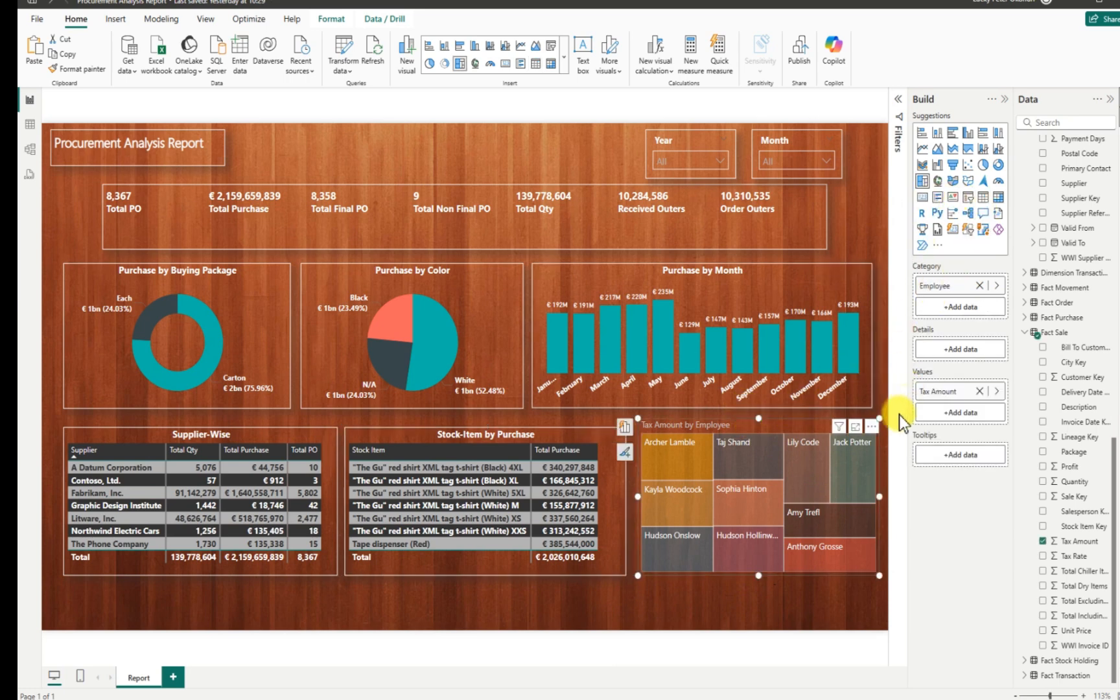
click(872, 426)
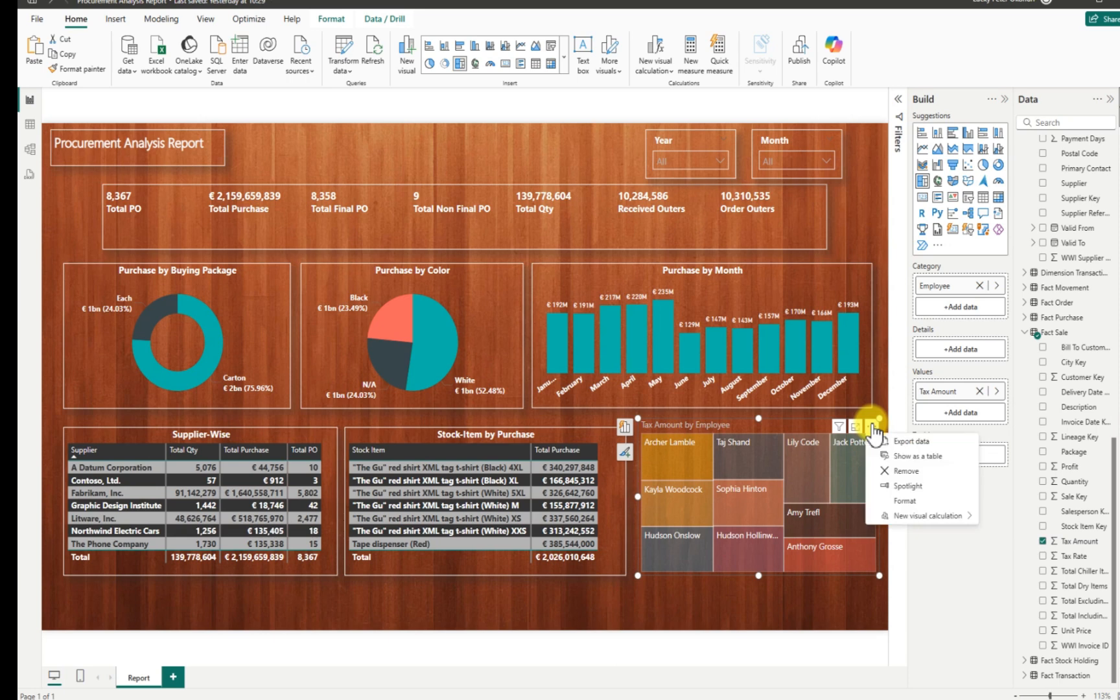
Turn on the Tax Amount by Employee treemap's visual border and shadow.
click(906, 501)
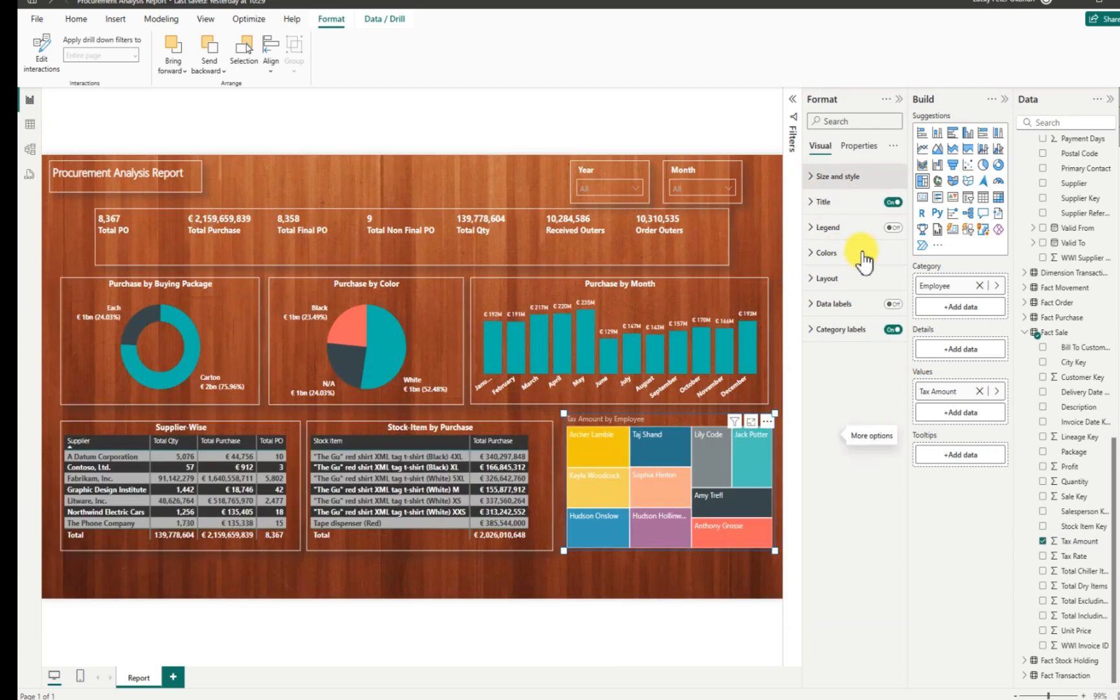
click(810, 183)
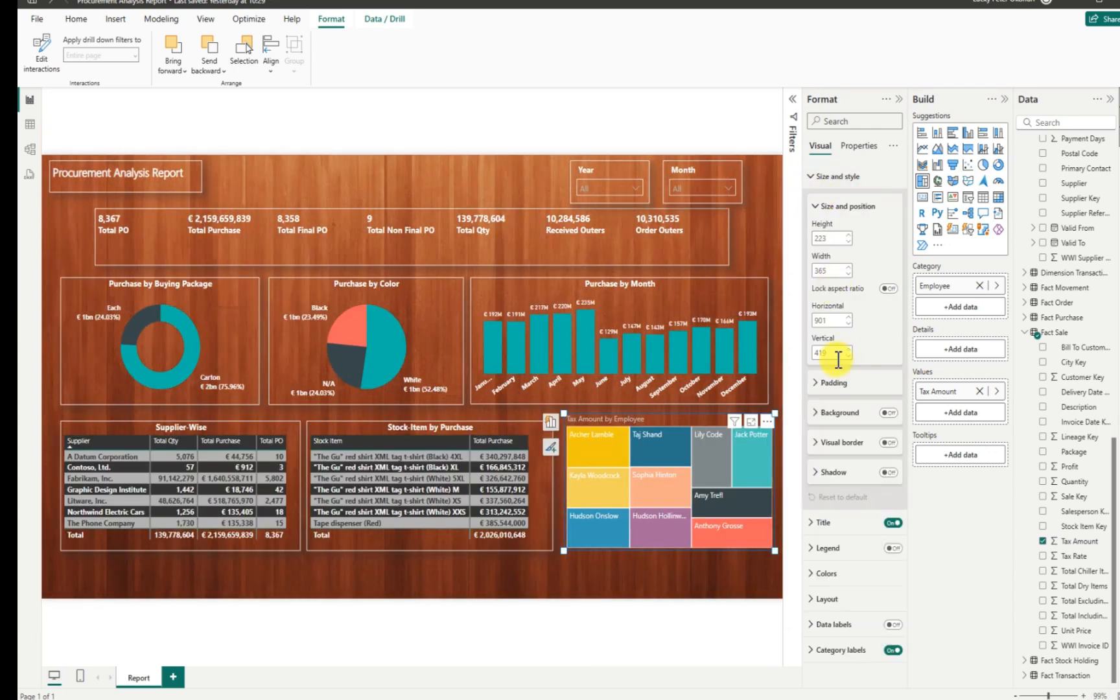
click(888, 472)
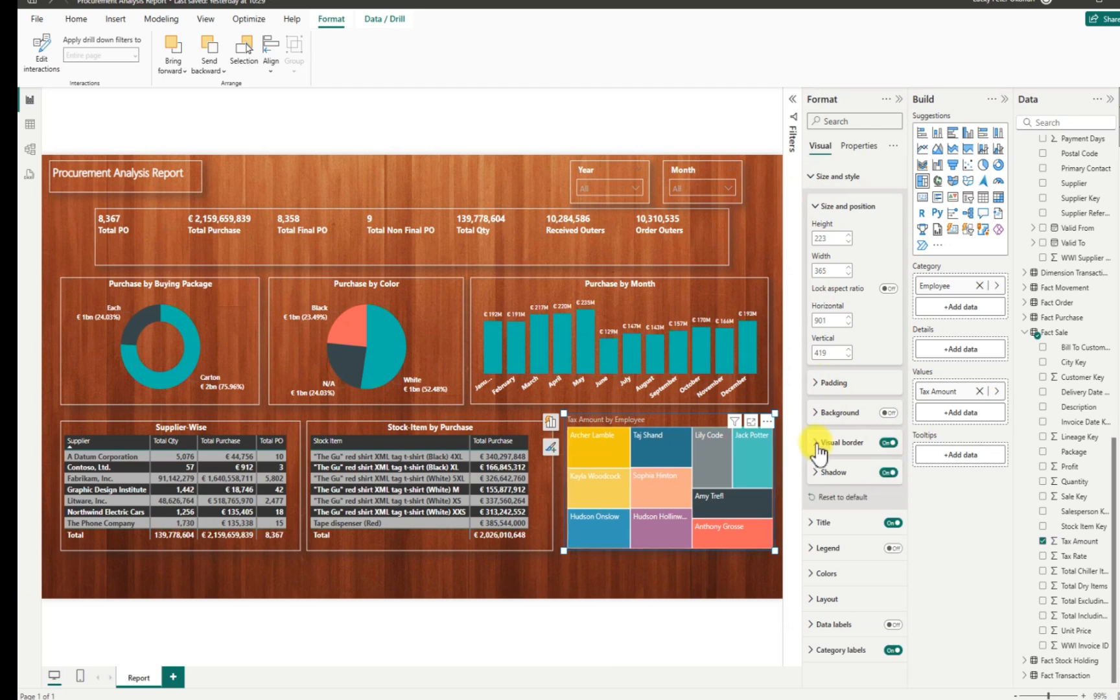
click(829, 442)
click(837, 474)
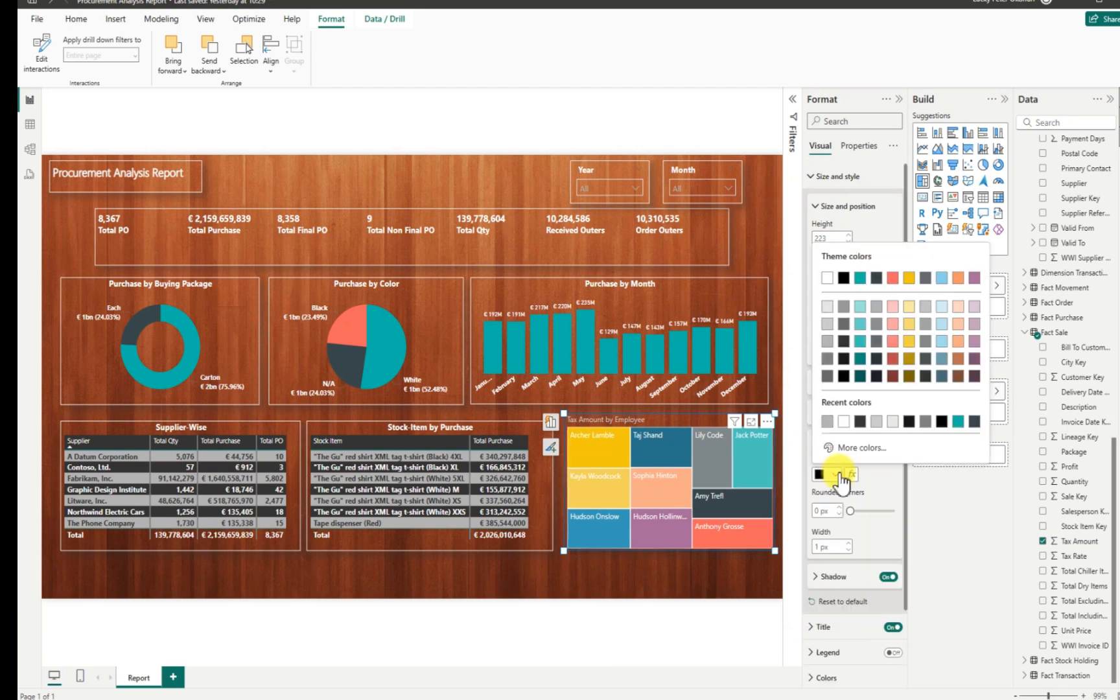
Give the treemap a white border and a centred, white, Segoe UI size 10 title.
click(827, 278)
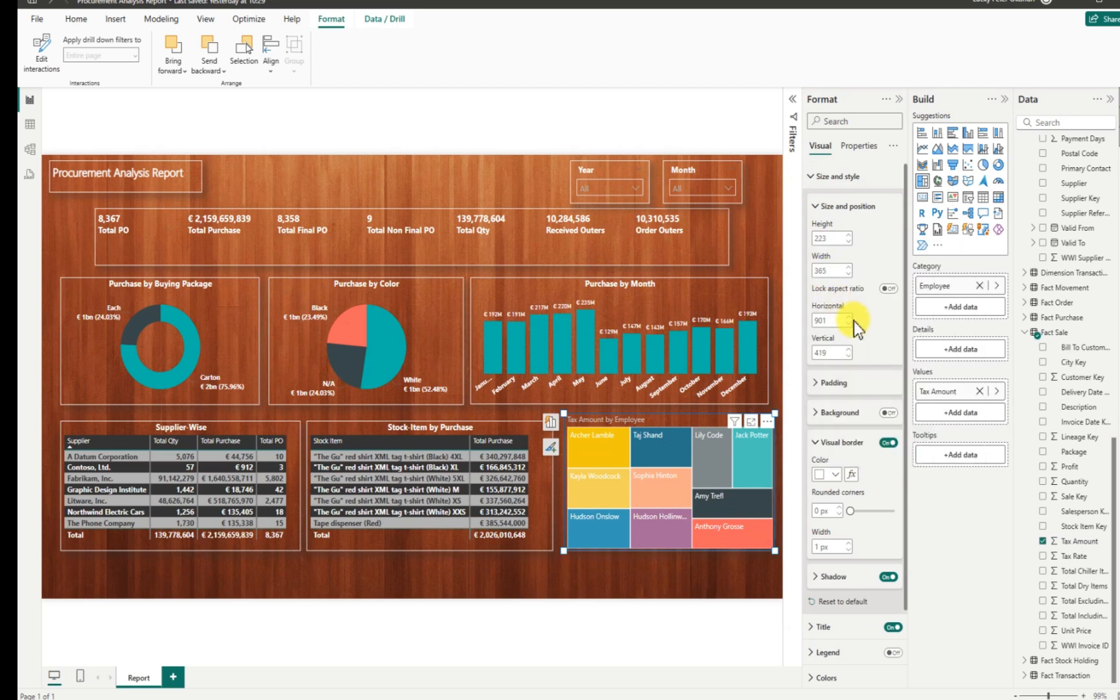
click(812, 178)
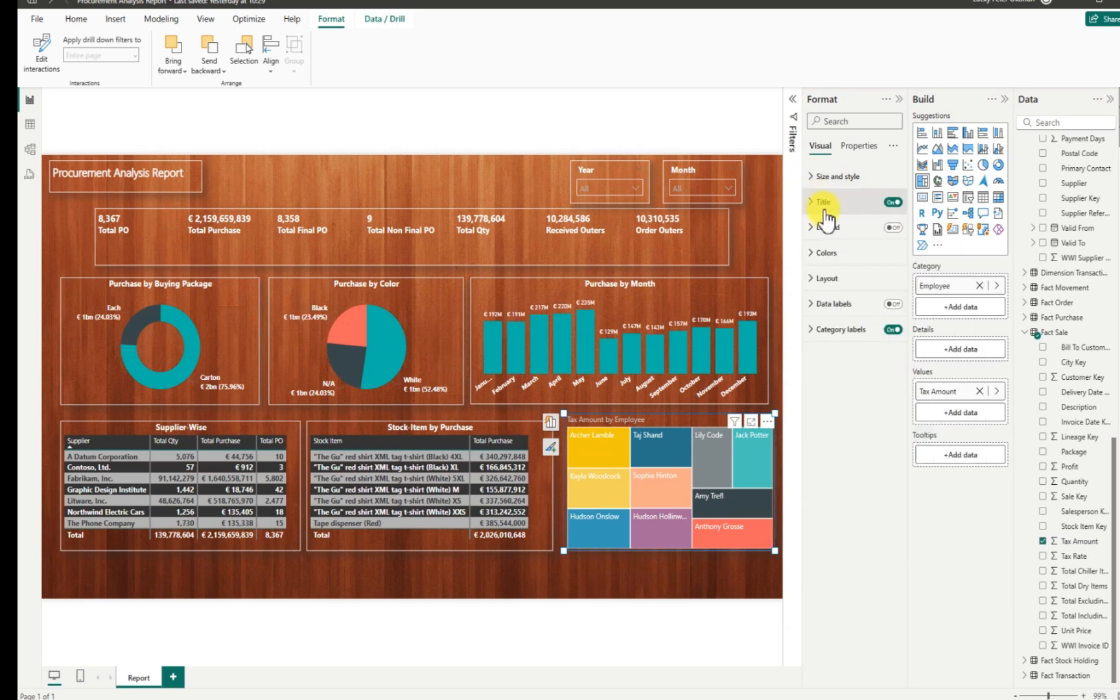
click(814, 205)
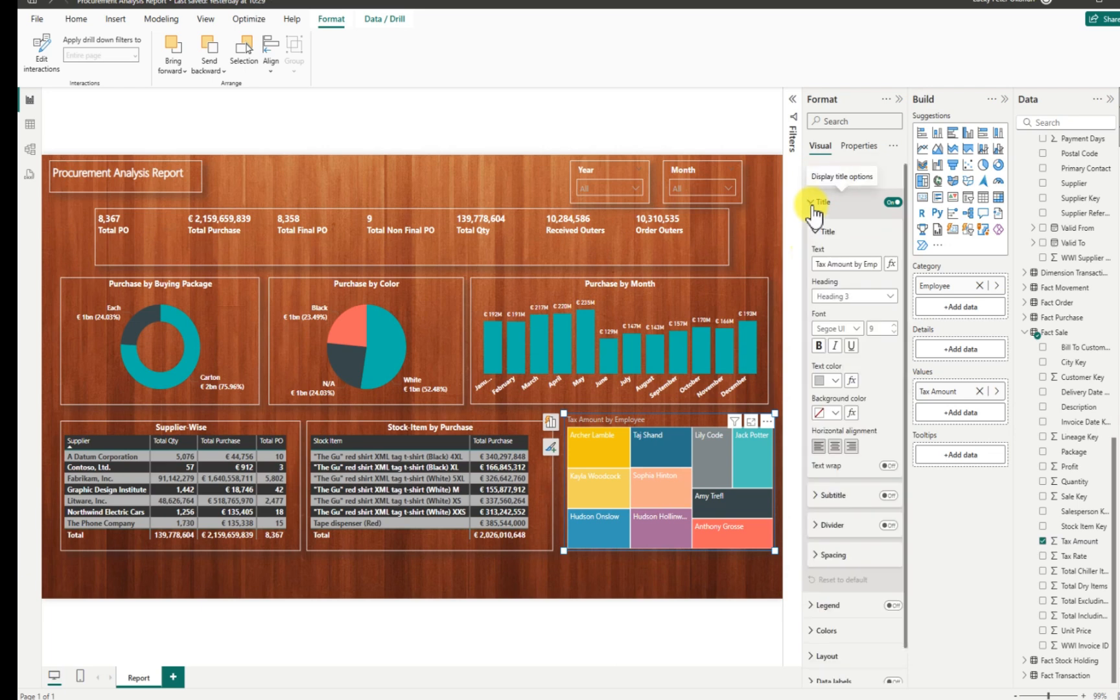
click(835, 447)
click(836, 381)
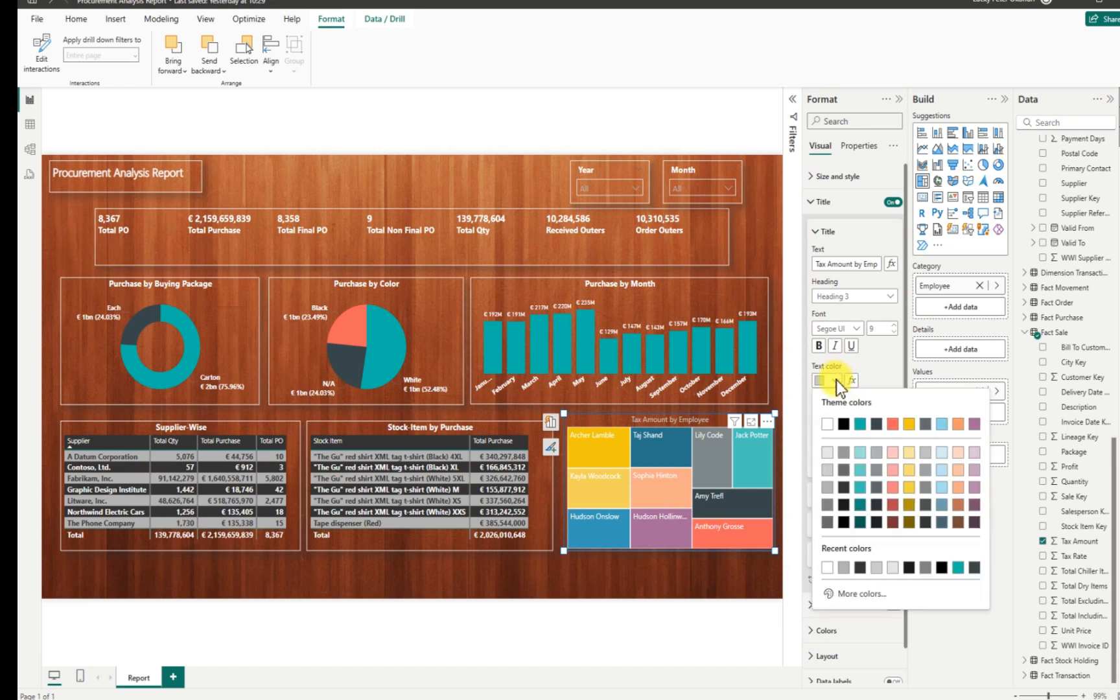
click(828, 424)
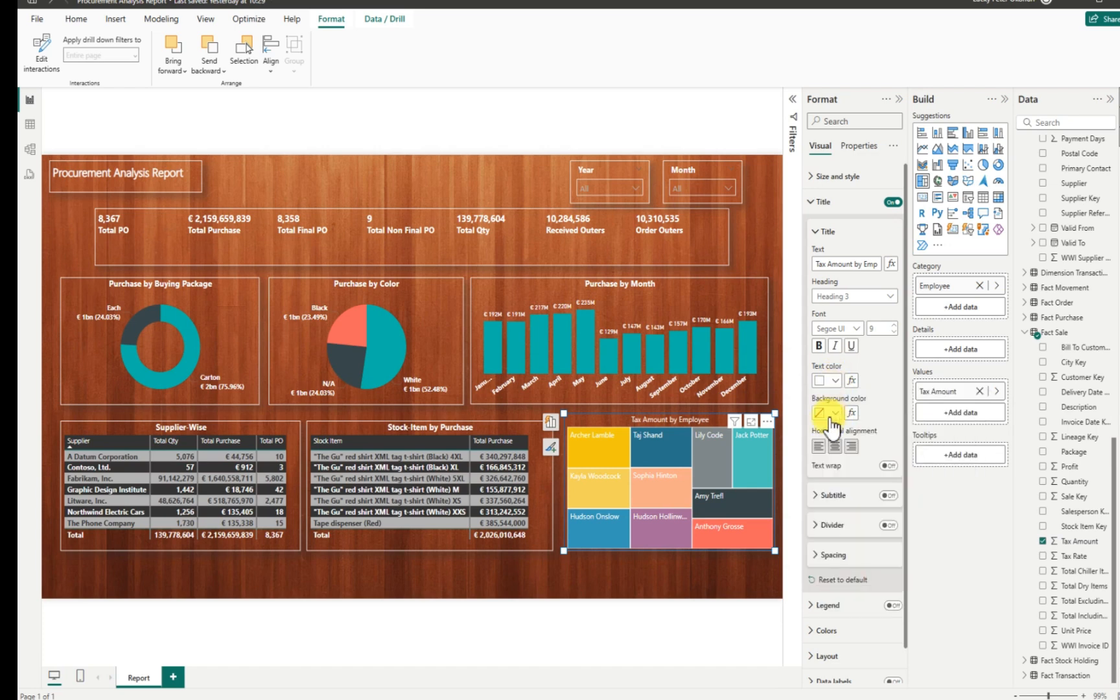
click(858, 332)
click(851, 469)
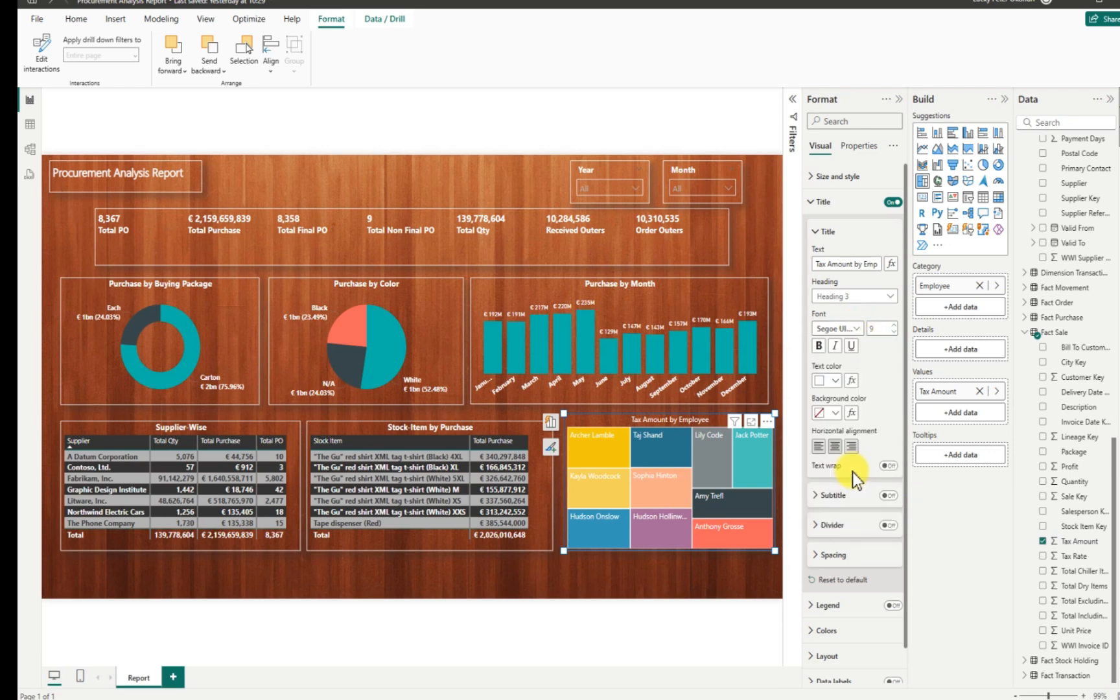
click(896, 325)
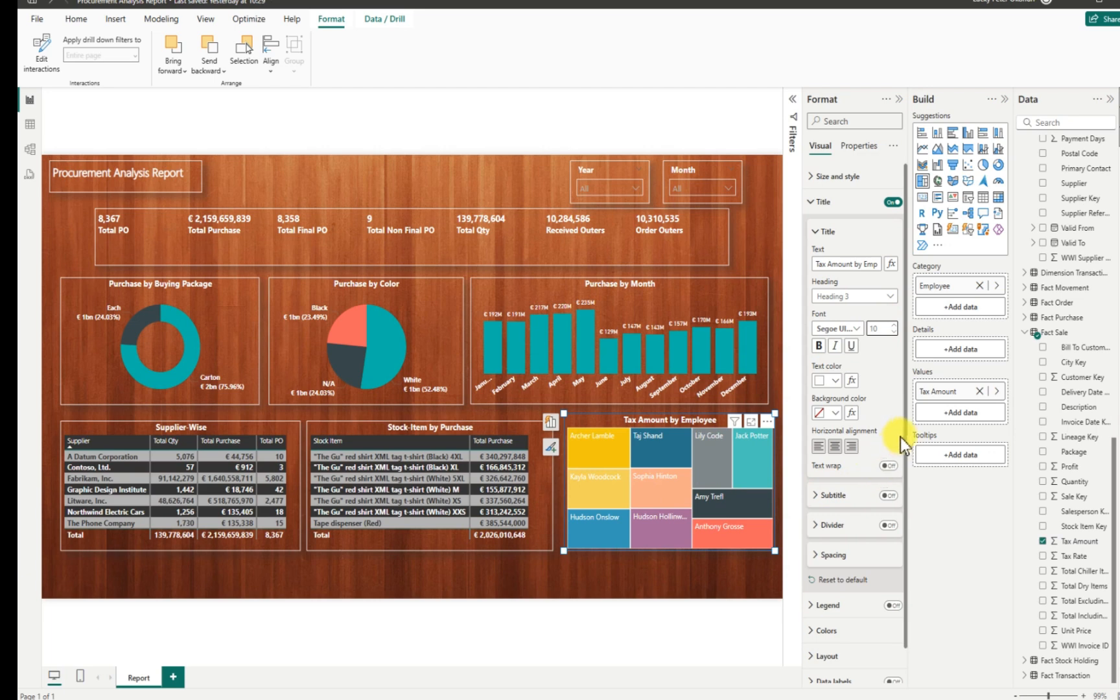
scroll(903, 518, down, 1)
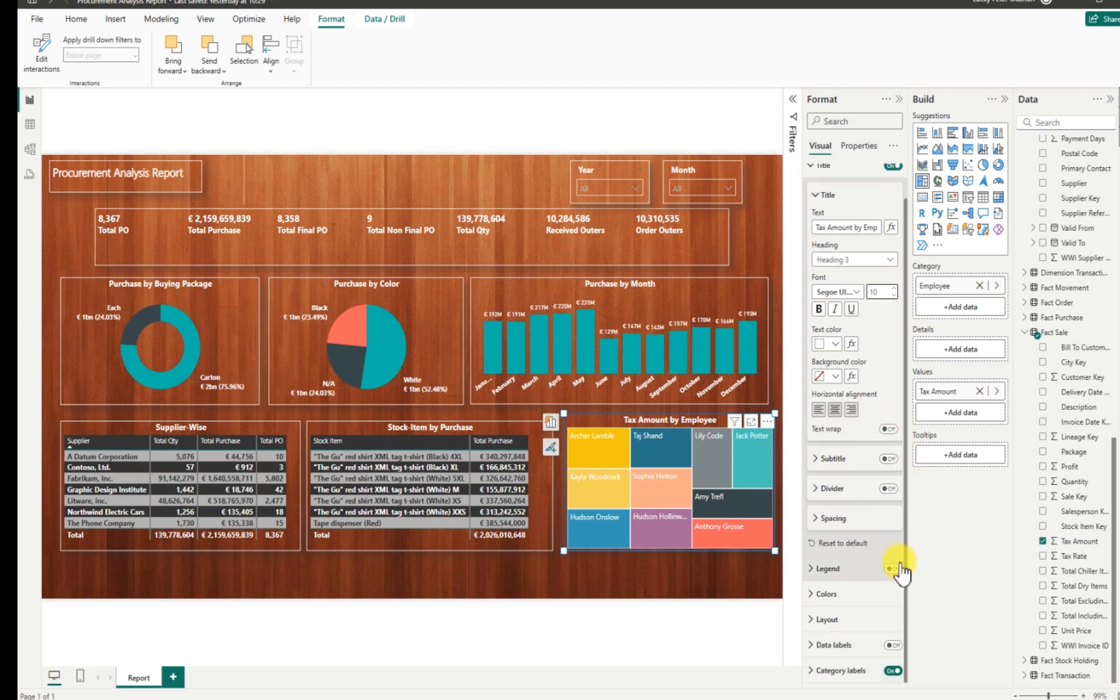
Turn on the treemap's data labels and colour the values dark red (#A70404).
click(892, 645)
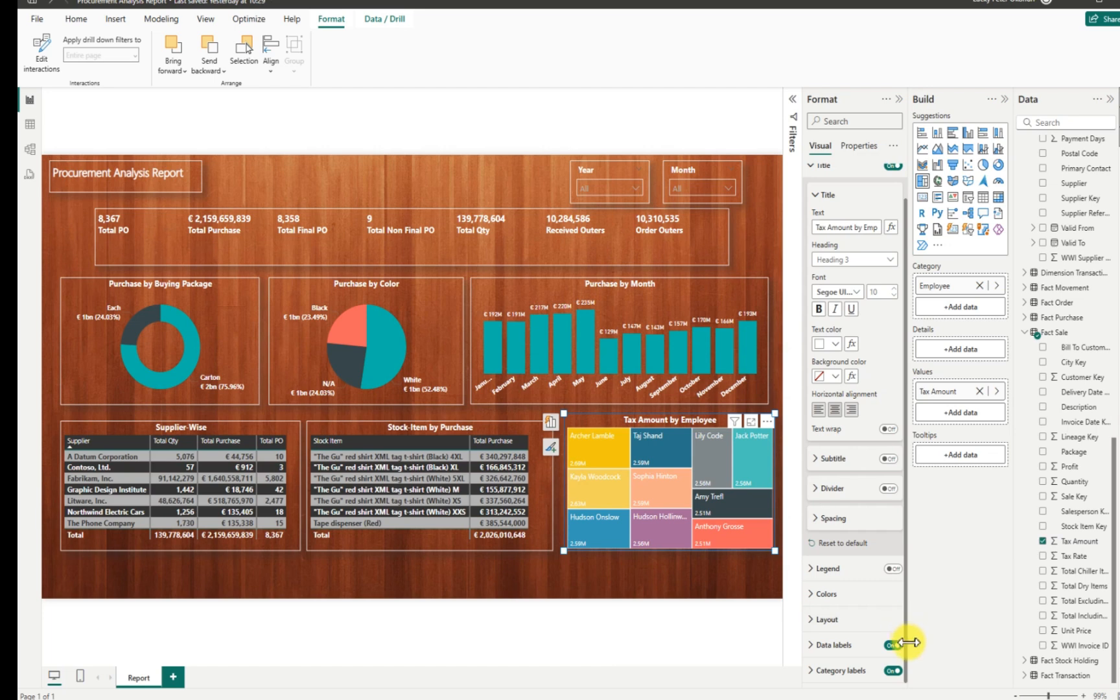
click(824, 645)
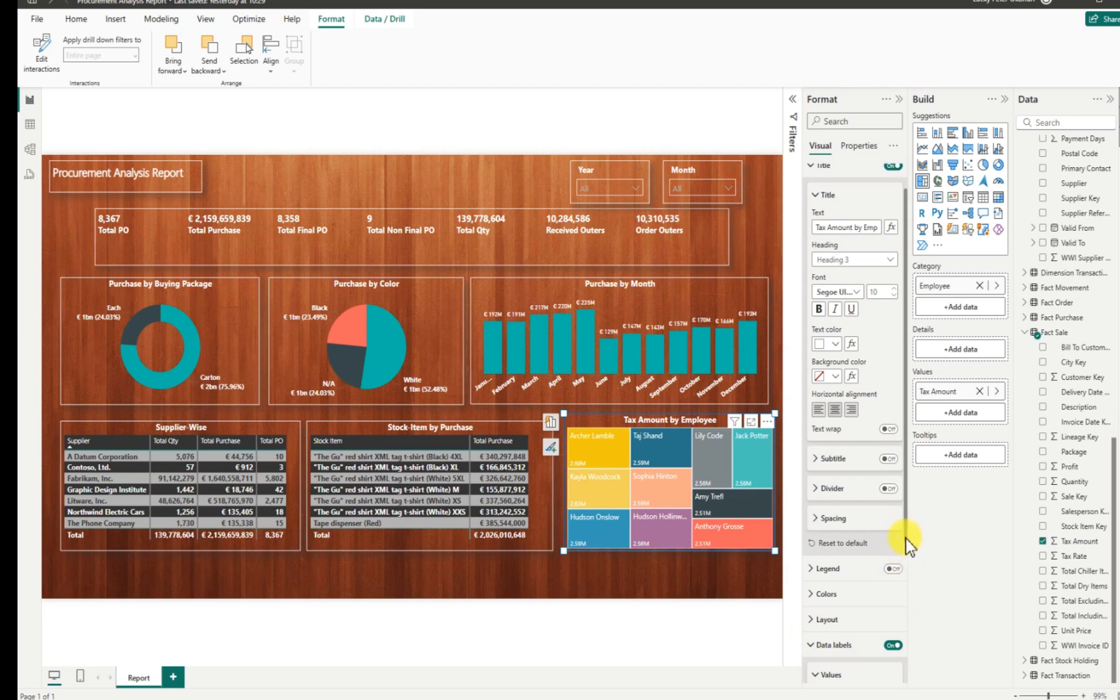
drag(905, 540, 910, 675)
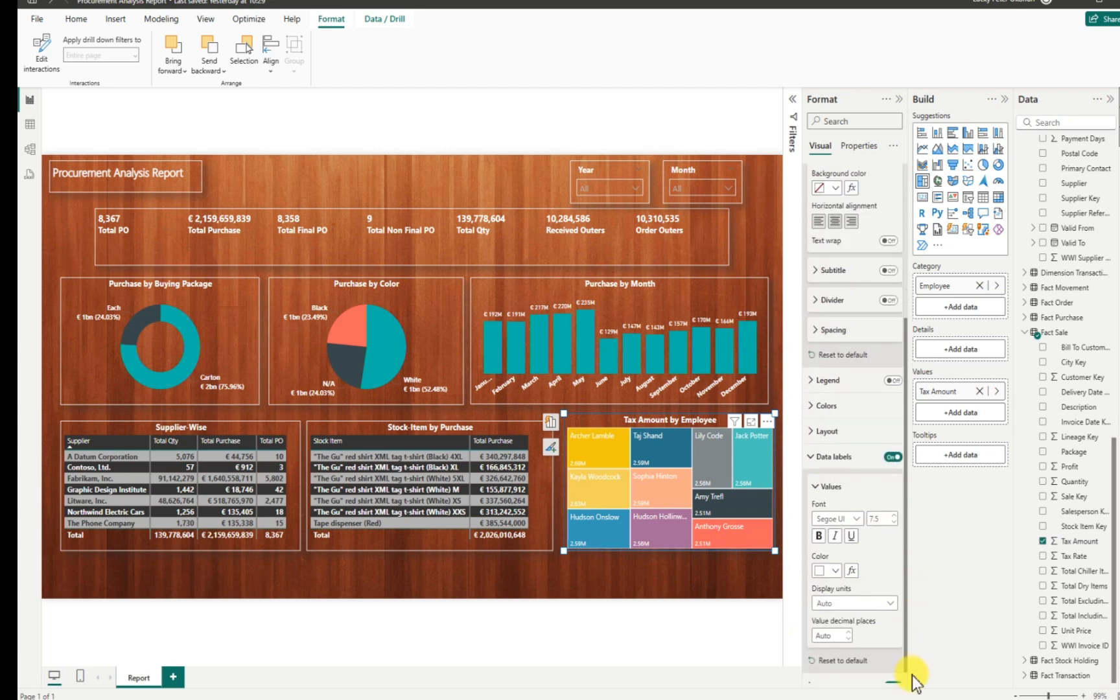
click(835, 558)
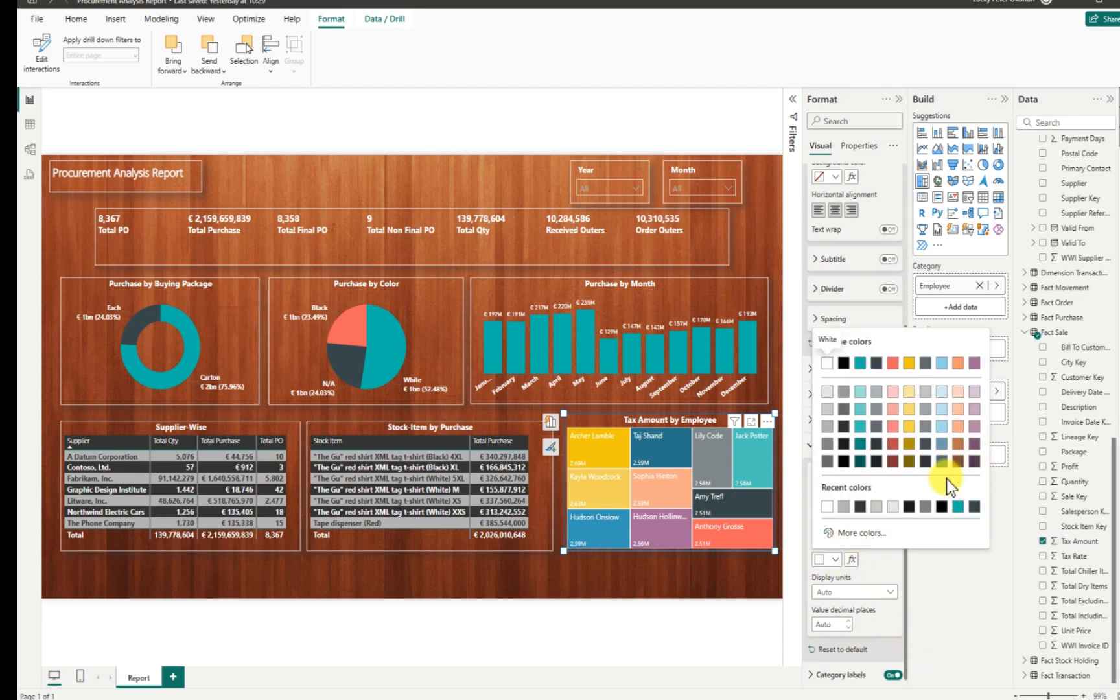
click(892, 443)
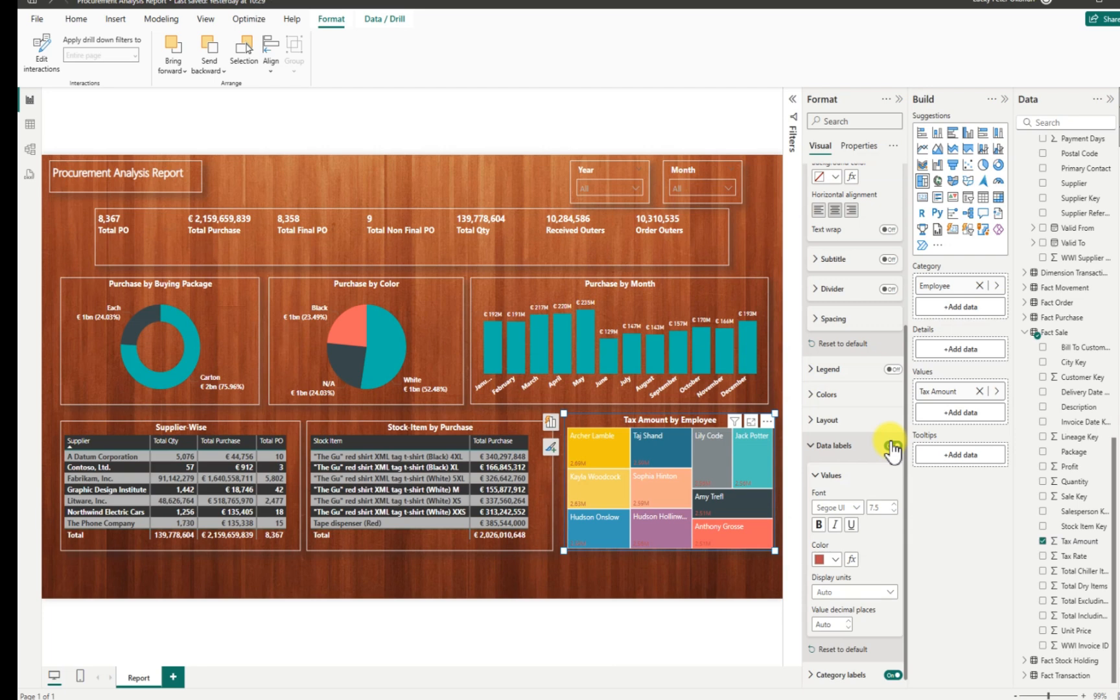
click(835, 558)
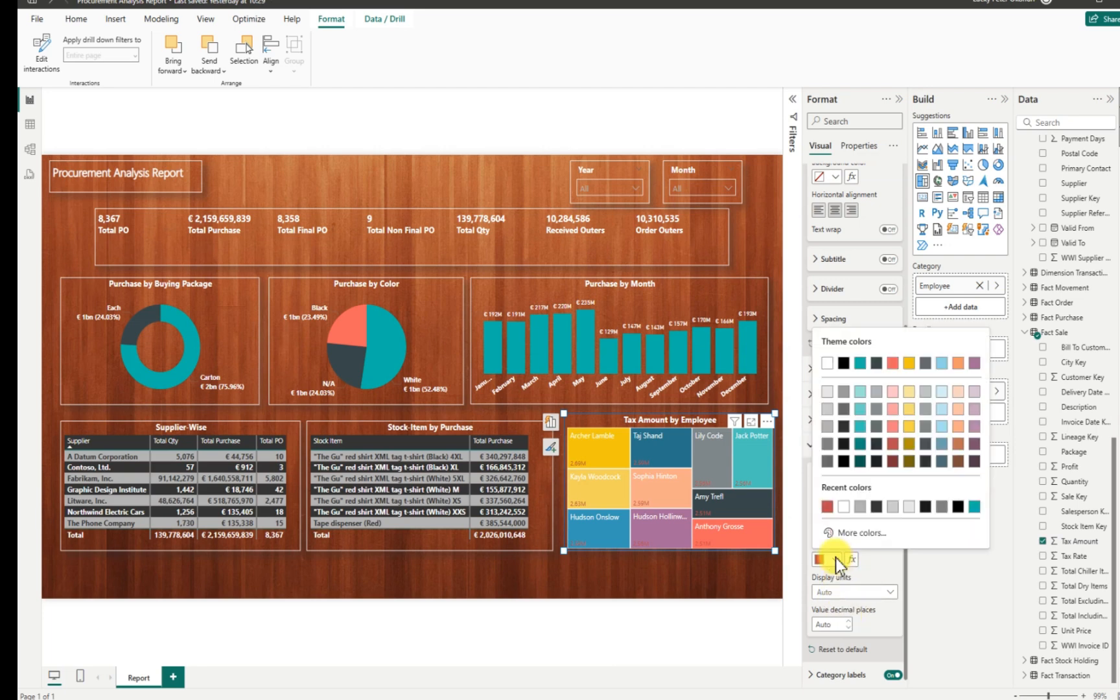
click(871, 532)
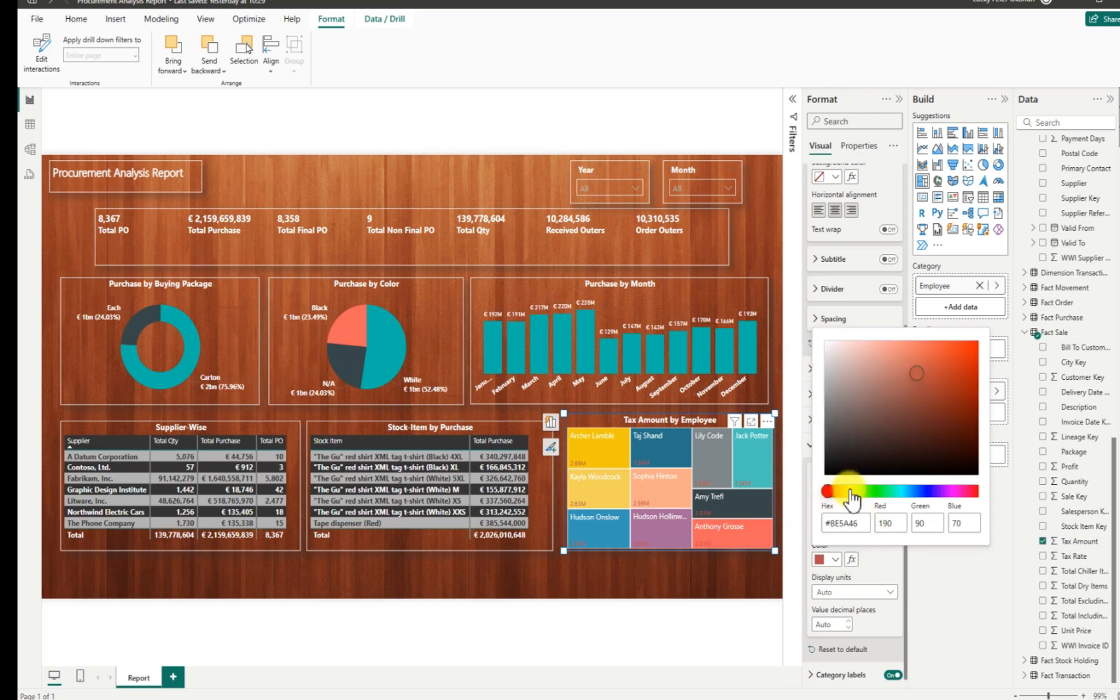
drag(850, 490, 984, 497)
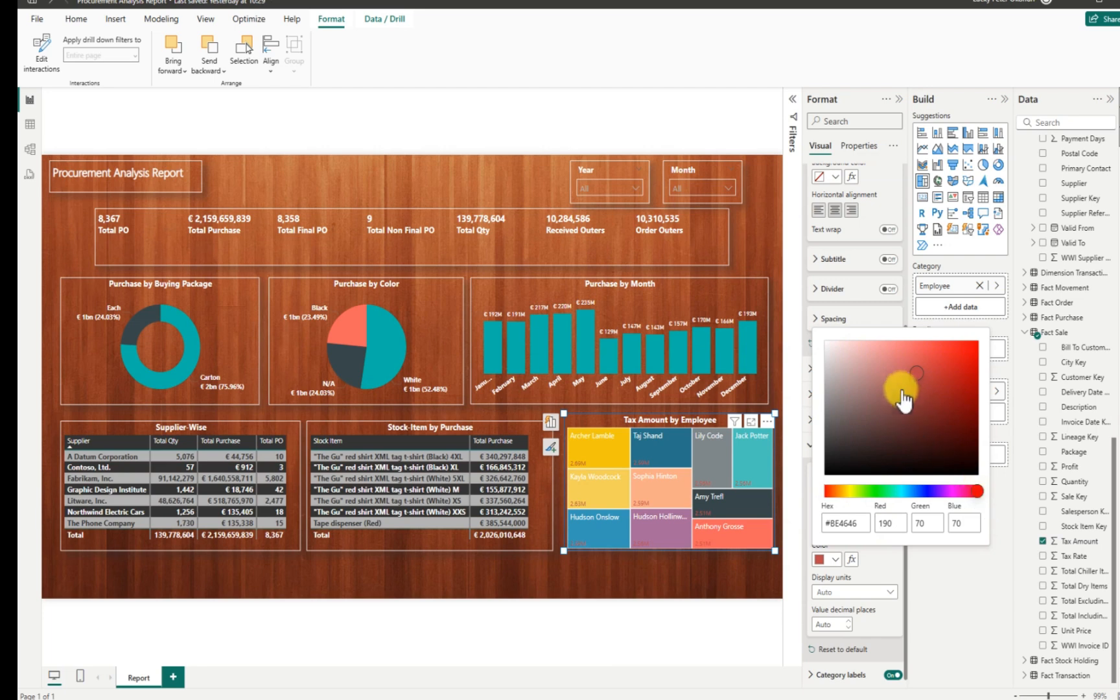
drag(913, 374, 969, 385)
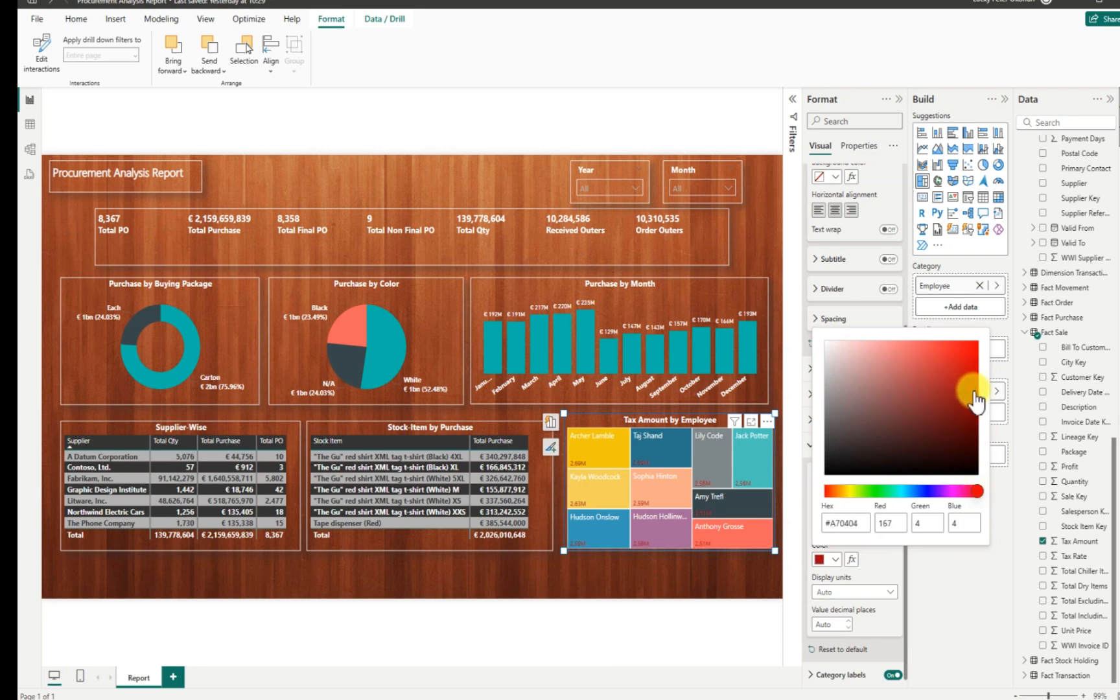
click(794, 388)
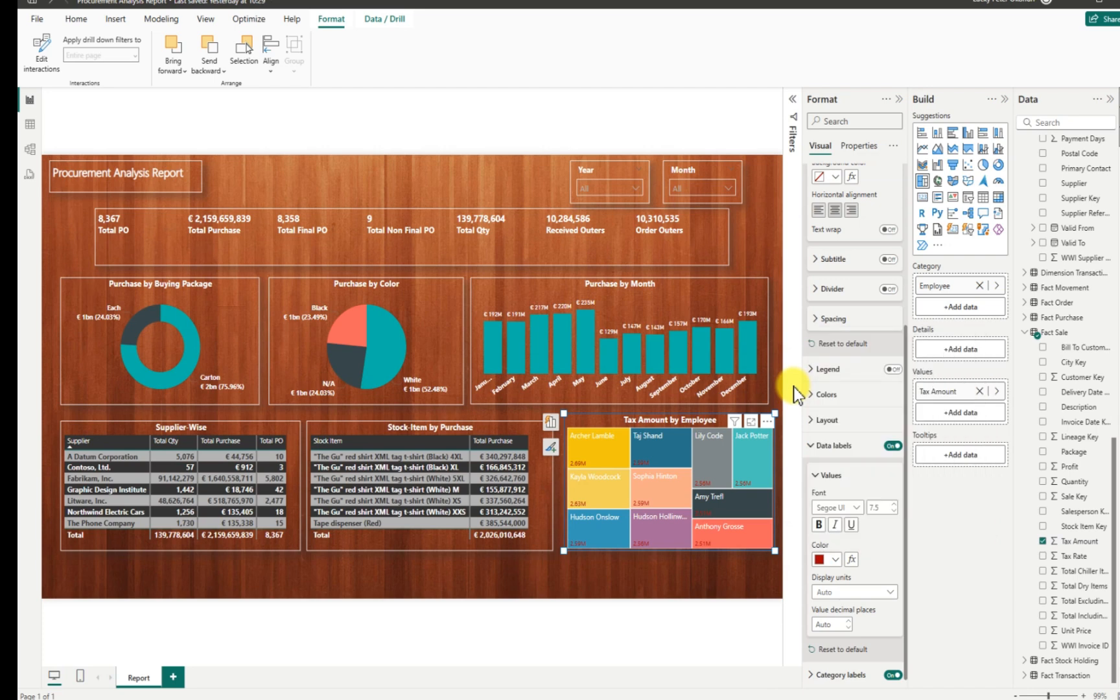
Set the value labels to a Segoe UI font at size 8.
click(855, 509)
click(854, 455)
click(895, 505)
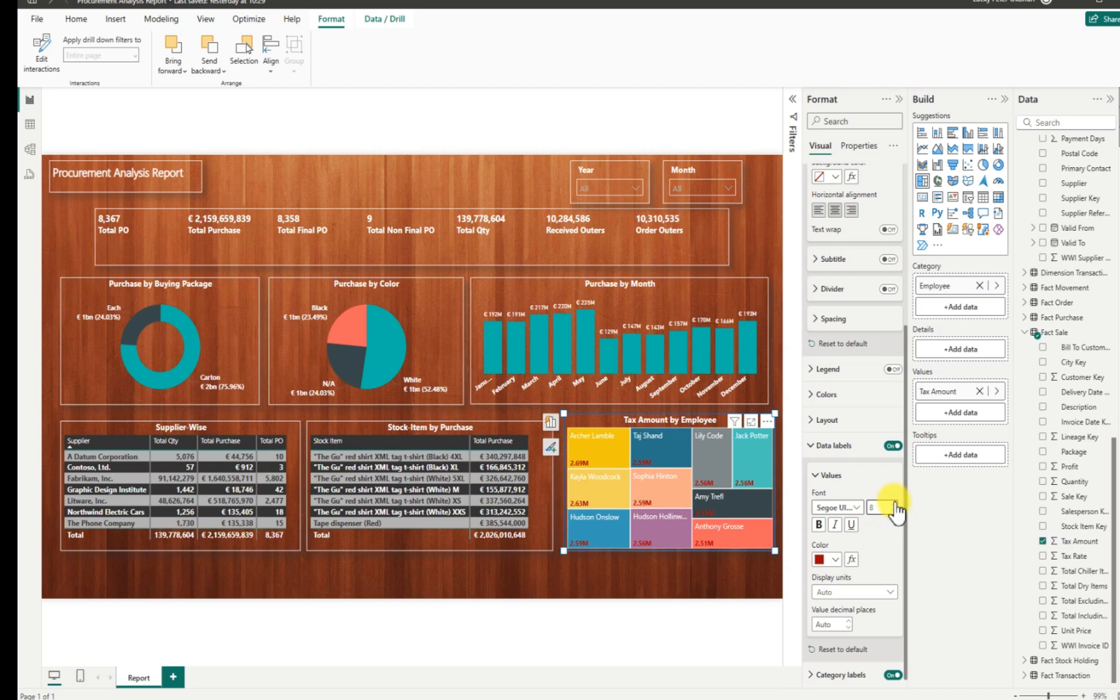
Make the employee name category labels white, Segoe UI Bold, size 10.
scroll(896, 512, down, 3)
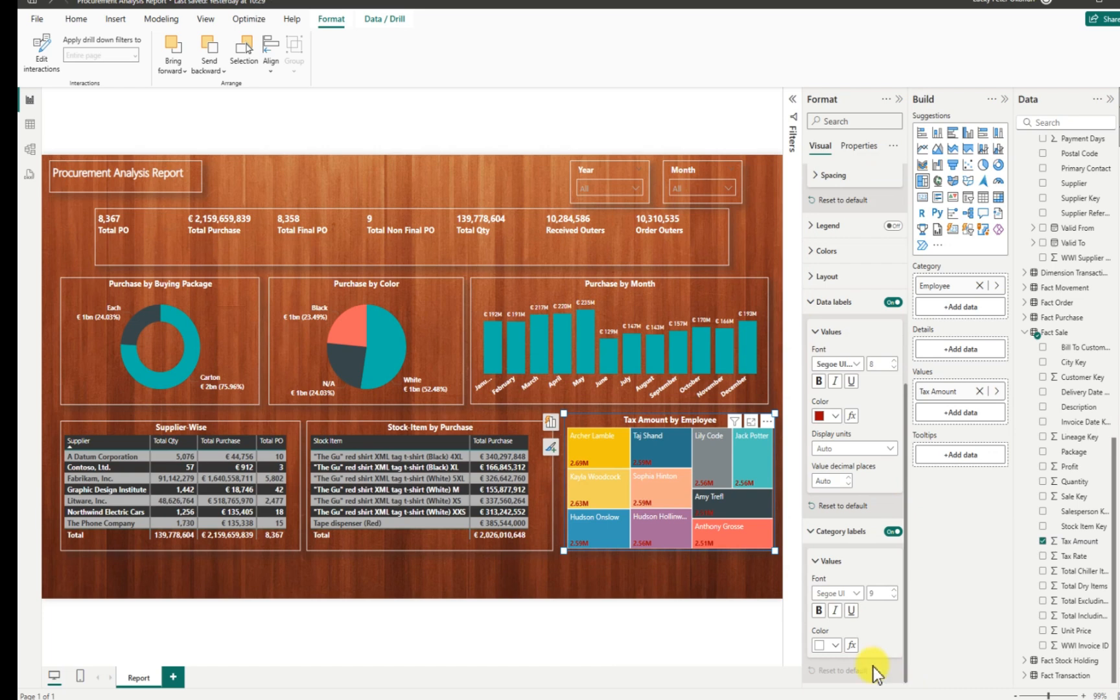
click(835, 645)
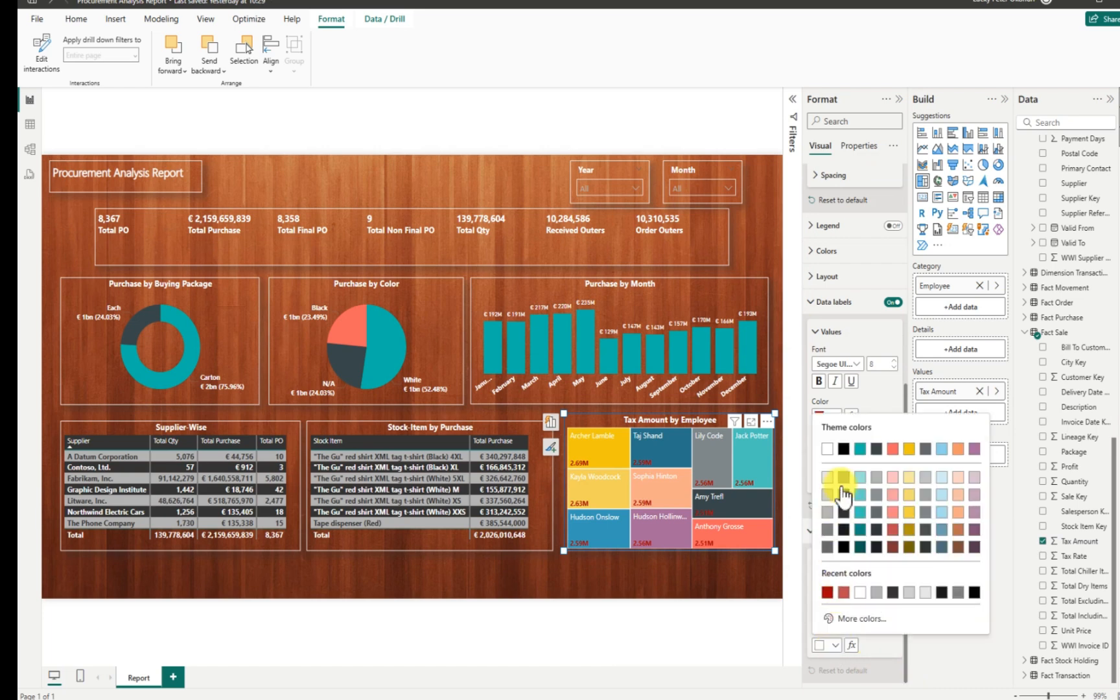
click(828, 455)
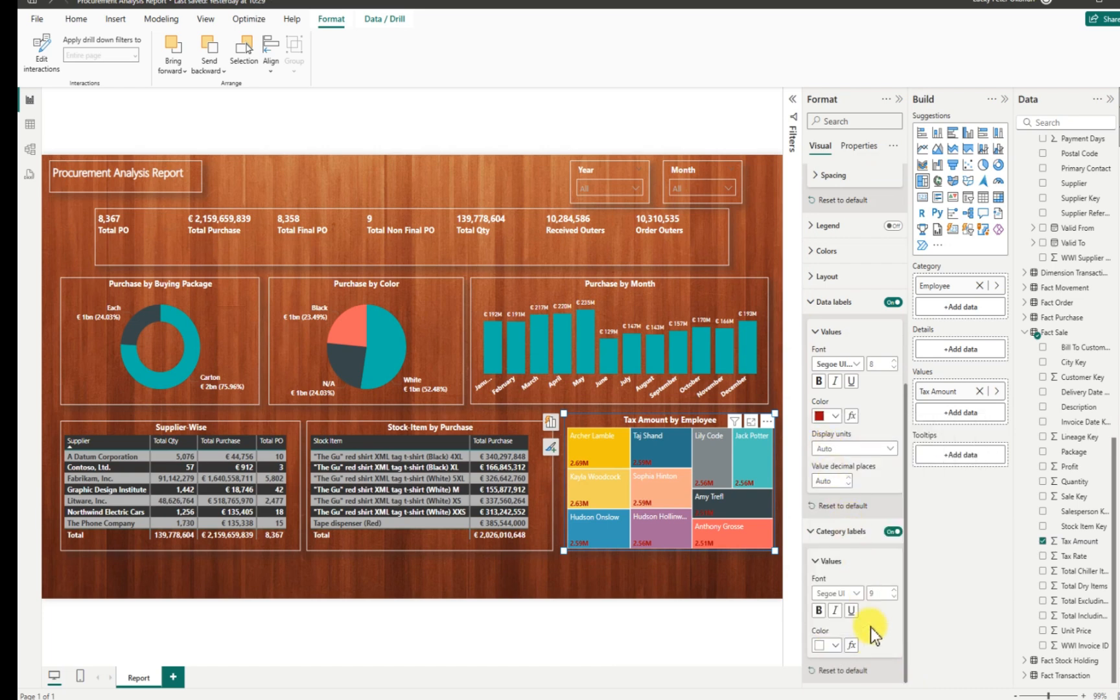
click(857, 593)
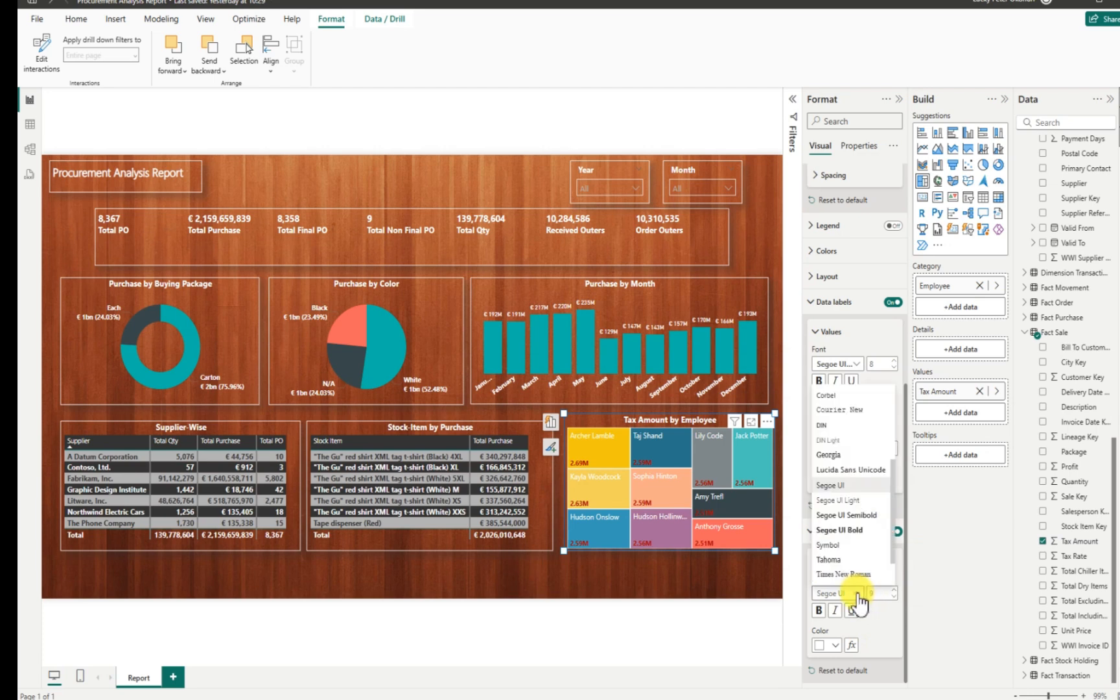
click(846, 530)
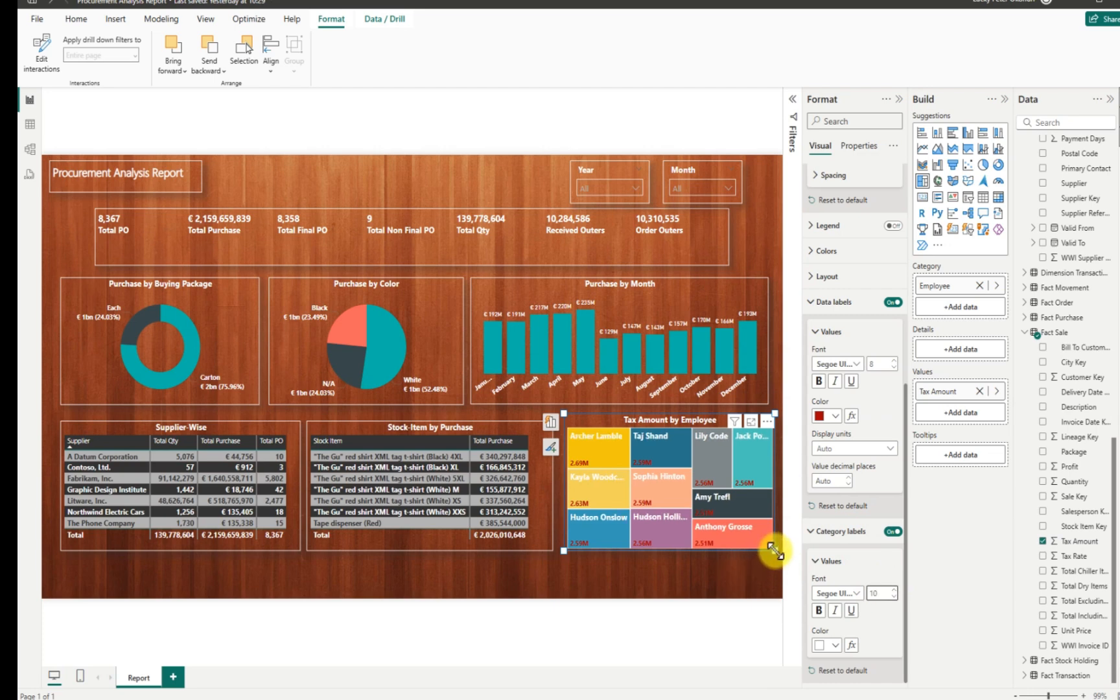
Resize the treemap slightly and shift it a little down and left.
mouse_move(773, 549)
mouse_down()
mouse_move(783, 550)
mouse_move(772, 553)
mouse_up()
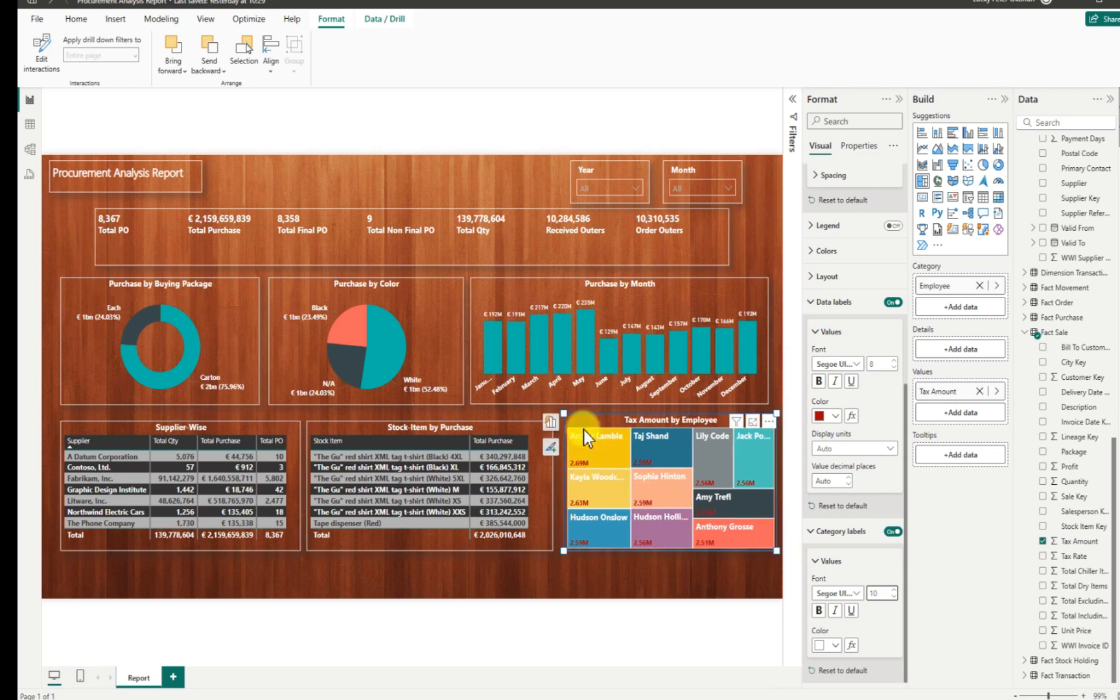
drag(583, 429, 580, 437)
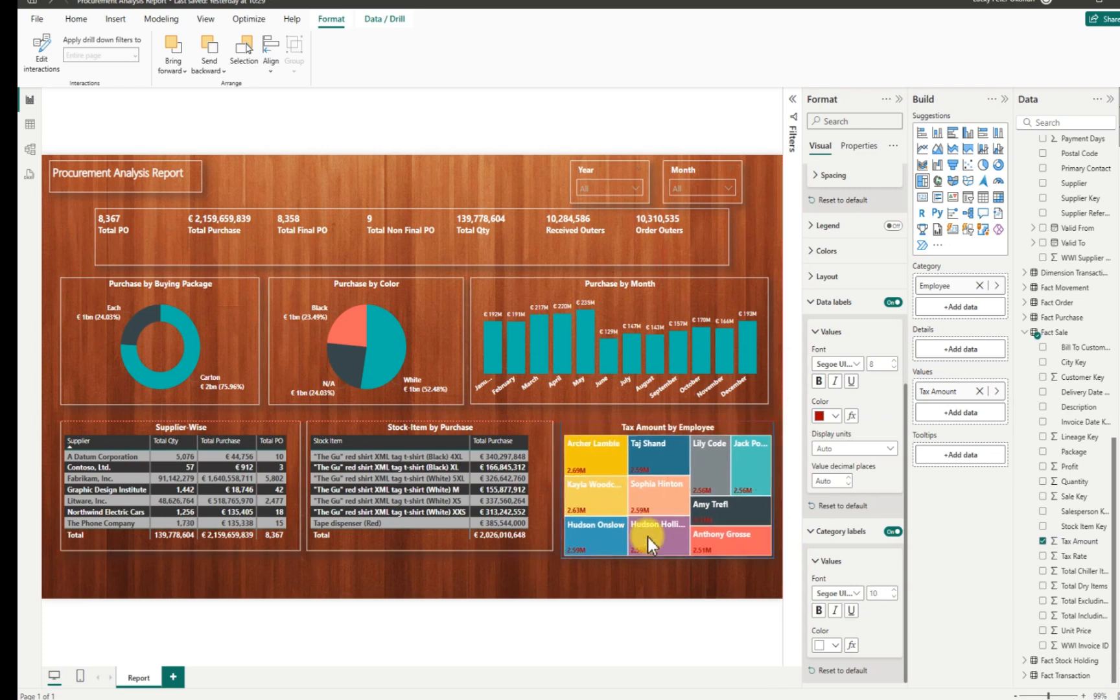
drag(773, 561, 777, 554)
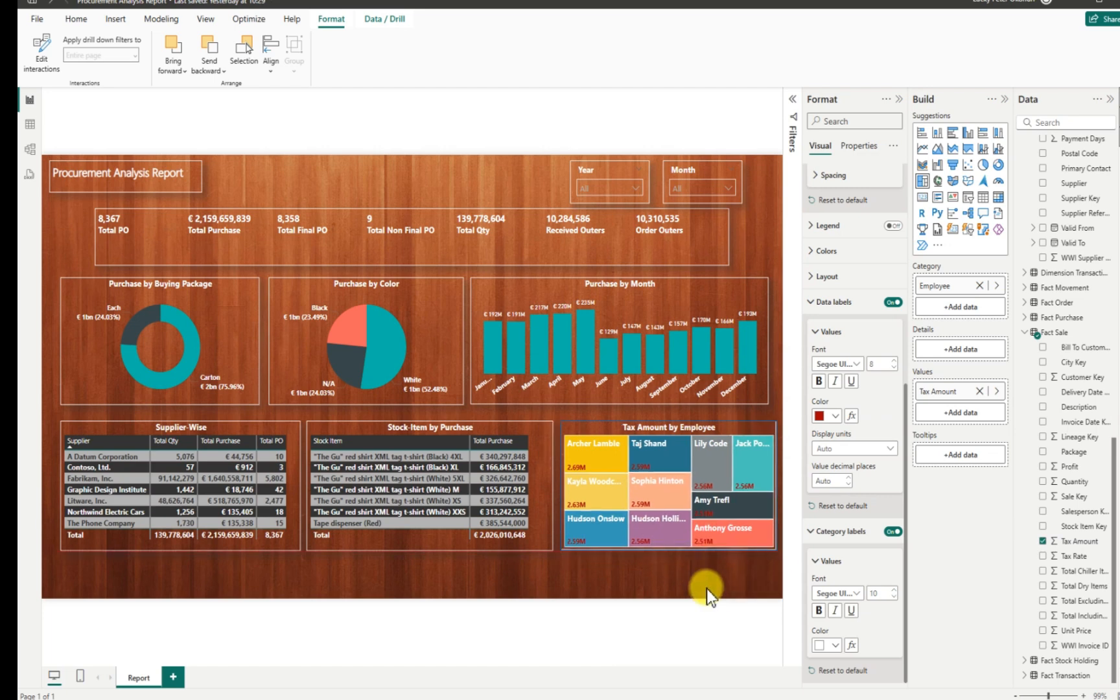
Collapse the Format, Build and Data panes and save the report with Ctrl+S.
click(672, 582)
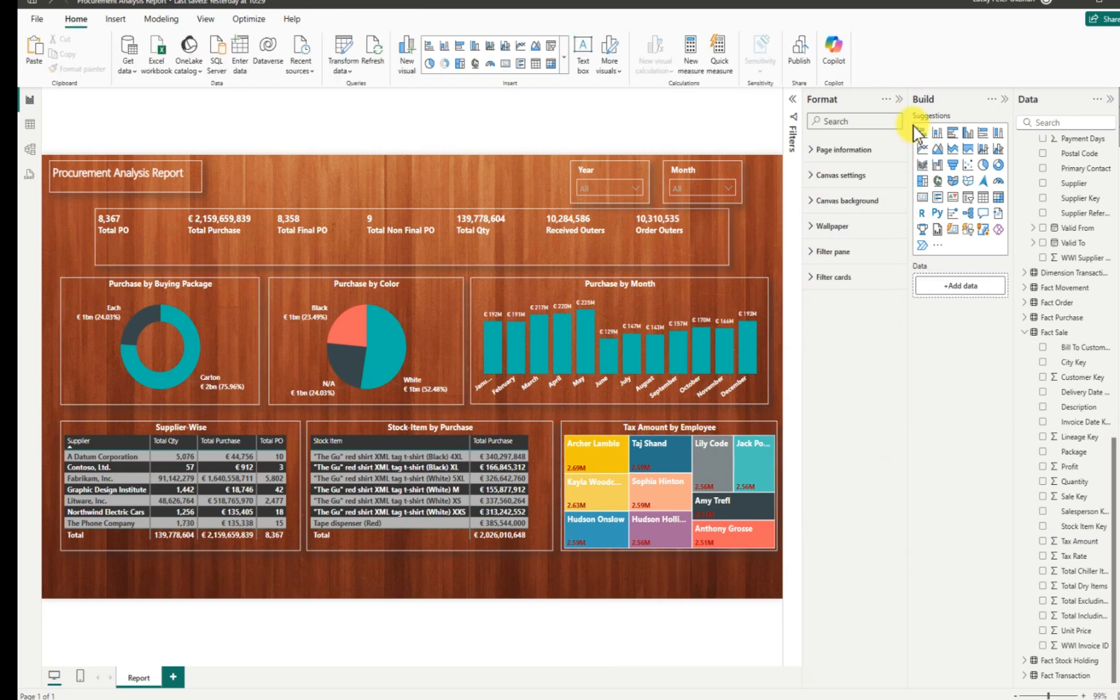
click(897, 99)
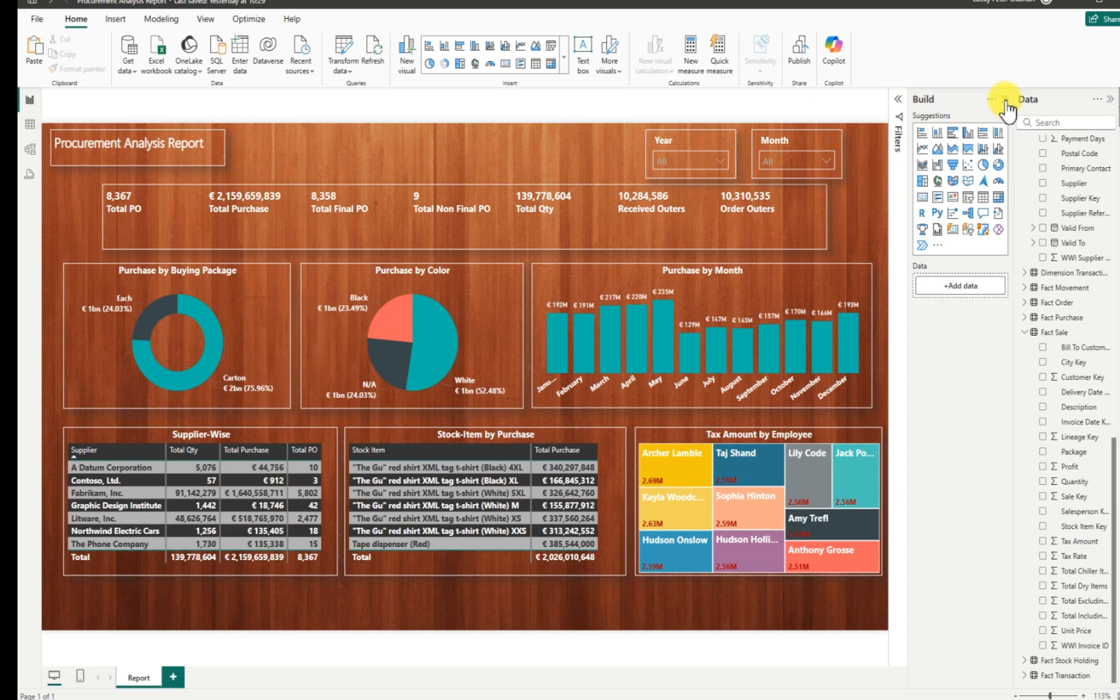
click(1005, 100)
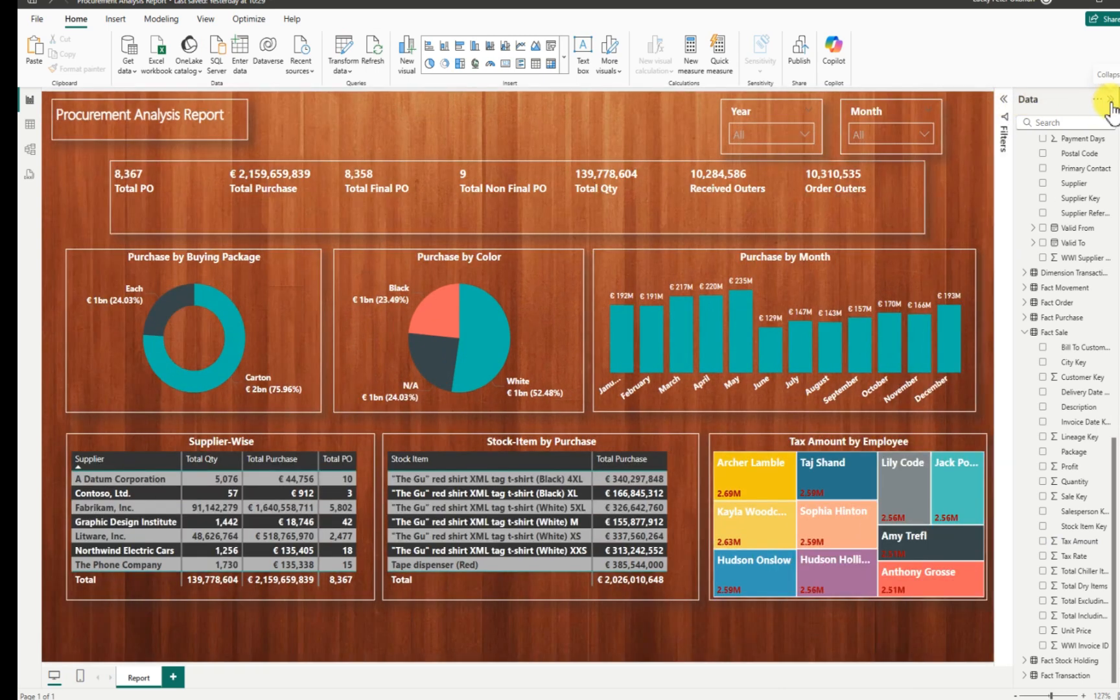
click(1109, 101)
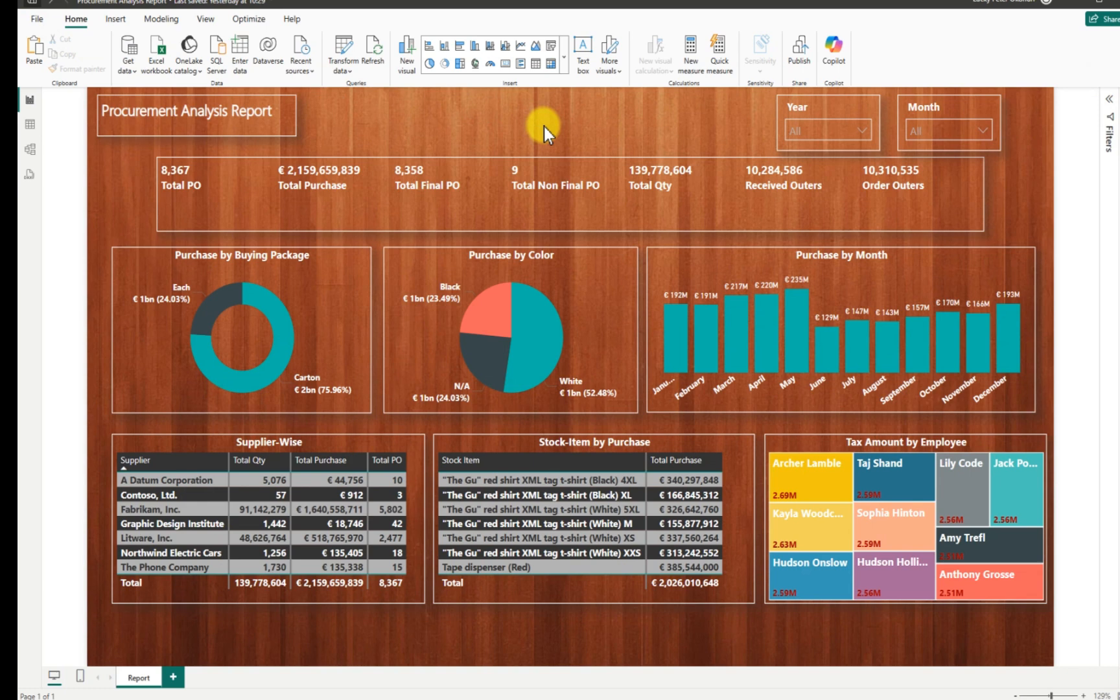
key(ctrl+s)
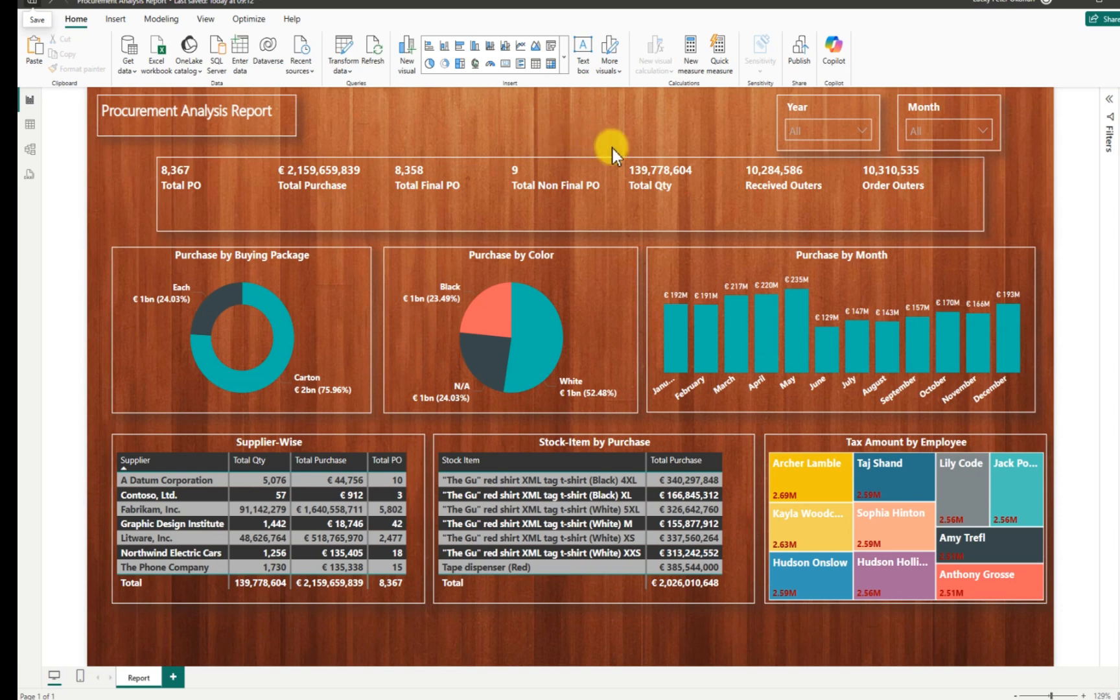
click(864, 134)
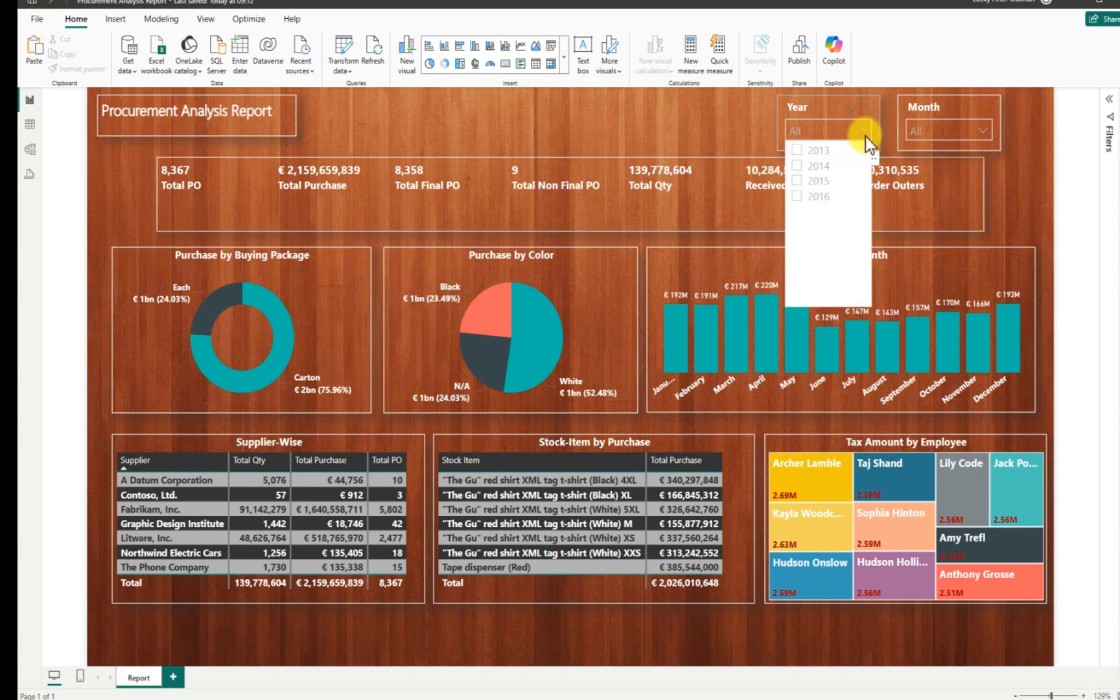
click(796, 152)
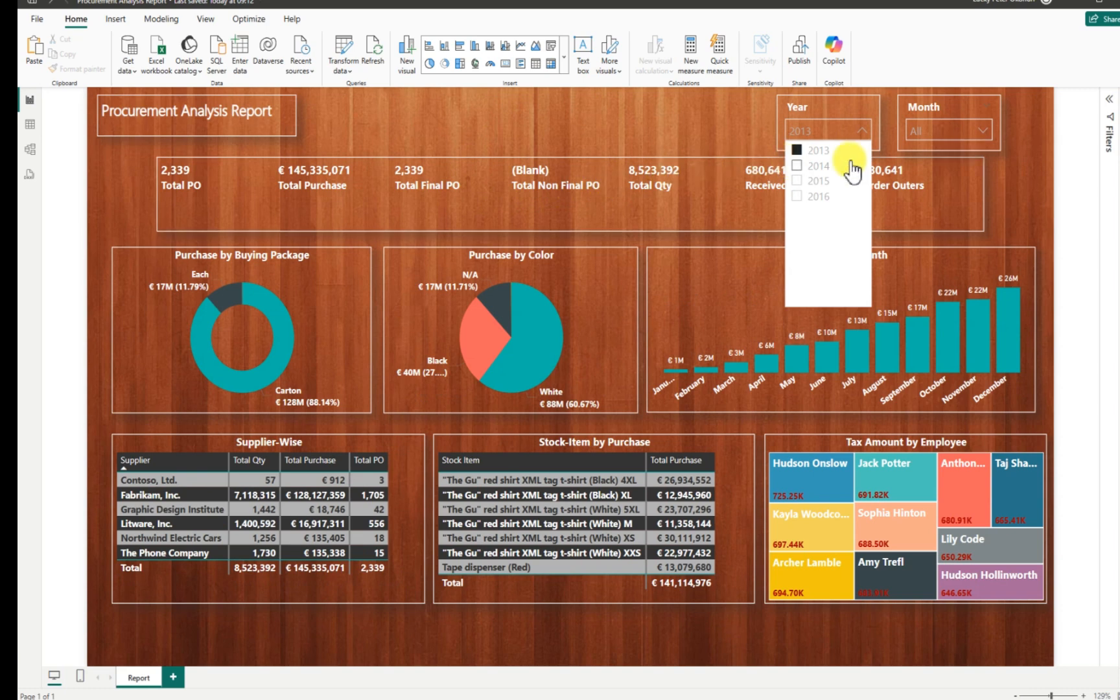
click(1027, 170)
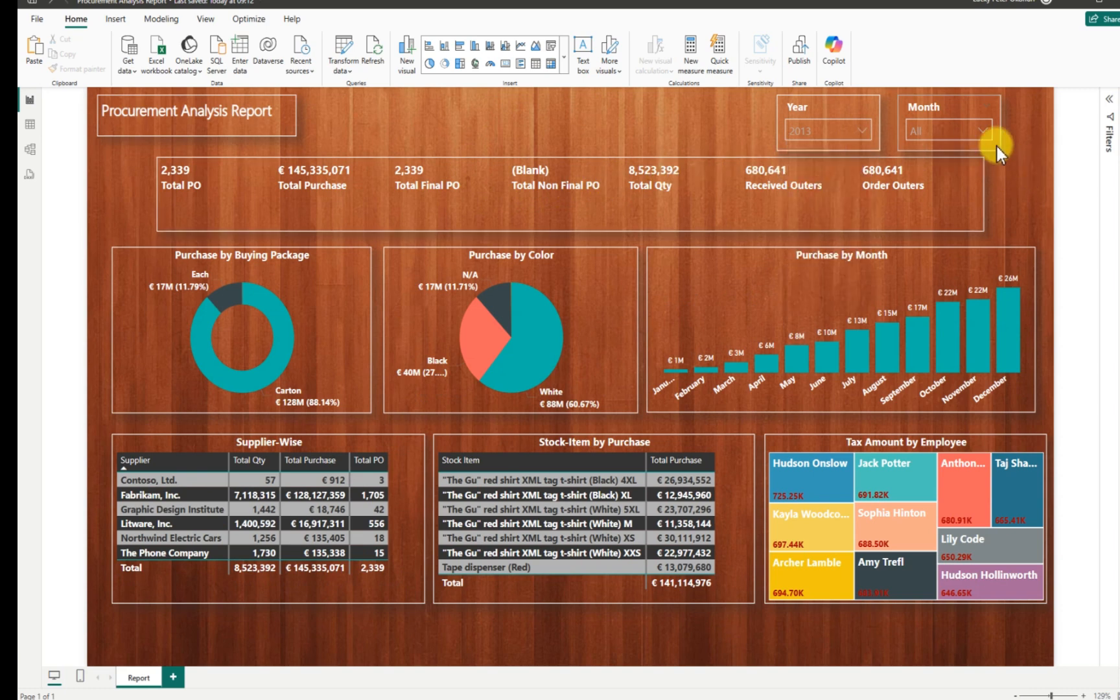
click(983, 132)
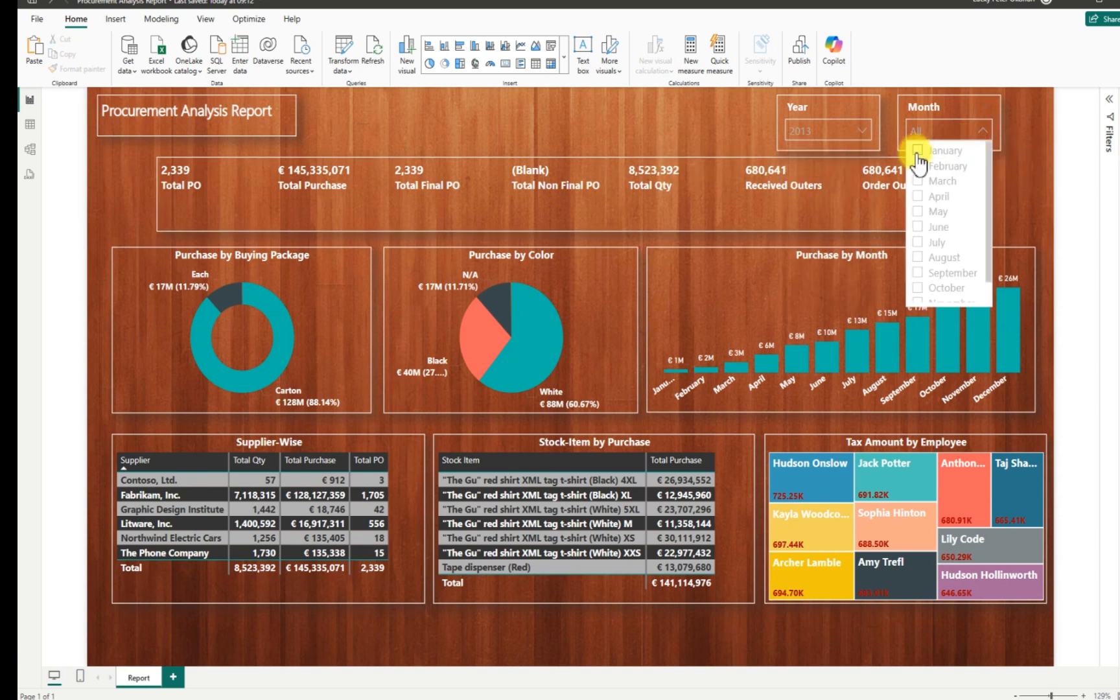
click(917, 150)
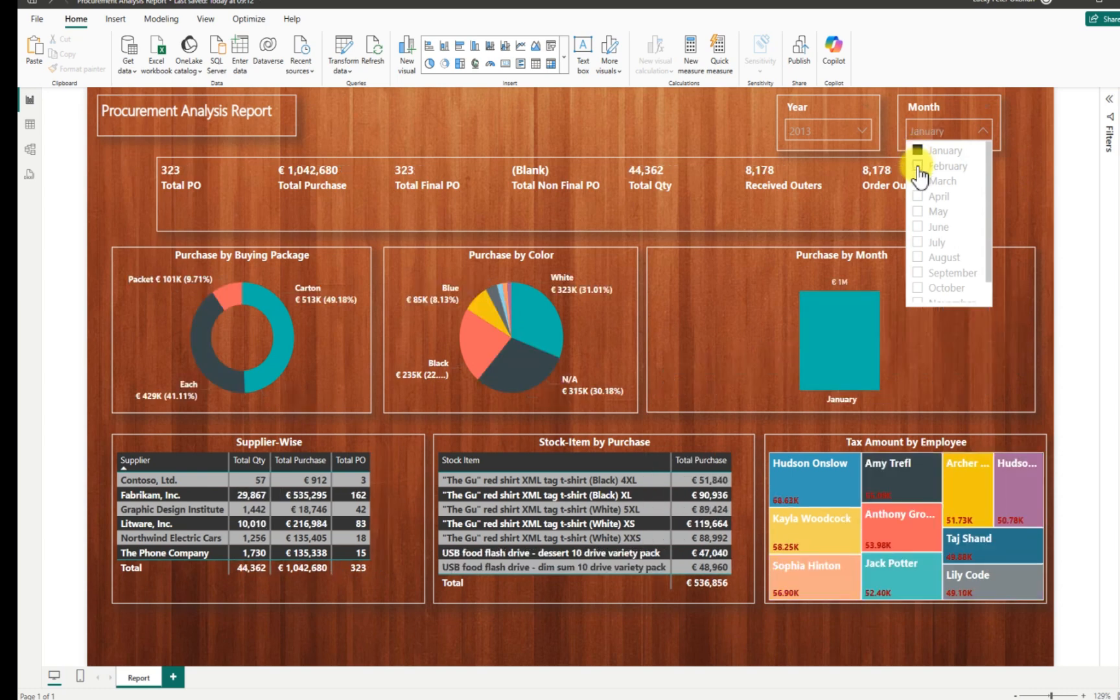
click(917, 166)
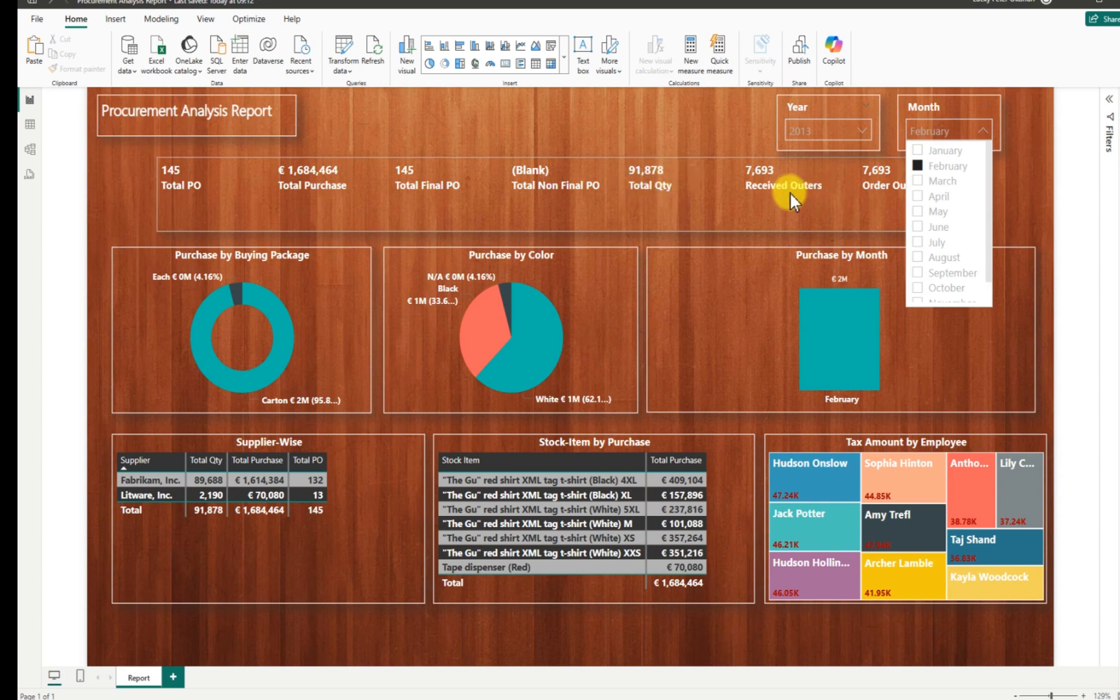
click(917, 181)
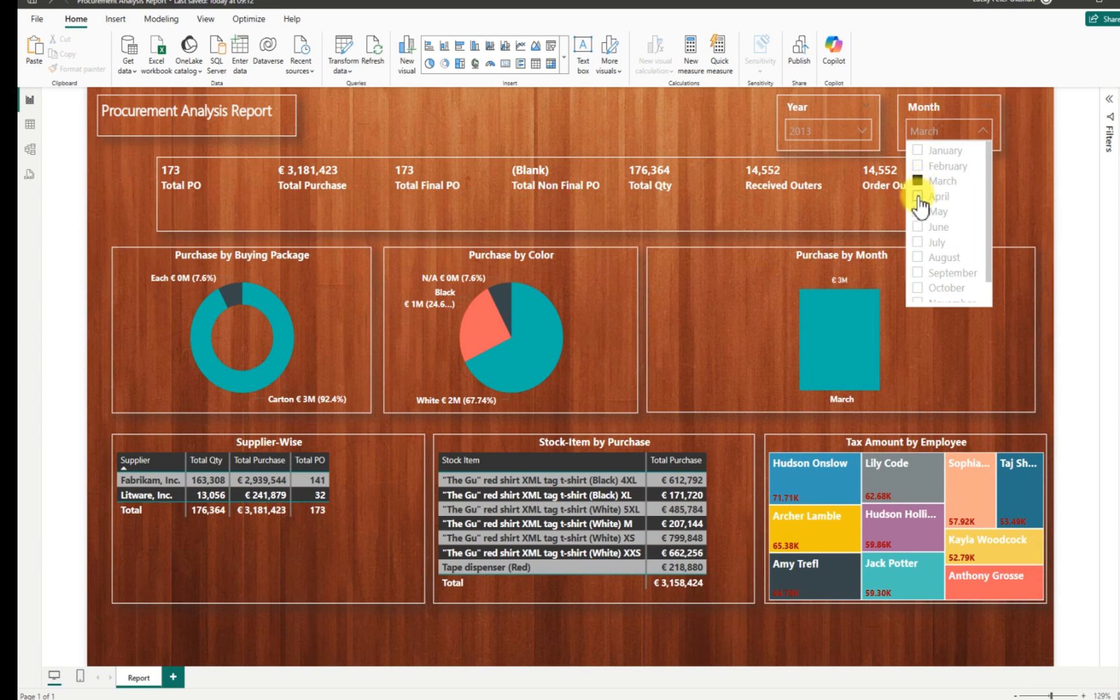
click(917, 196)
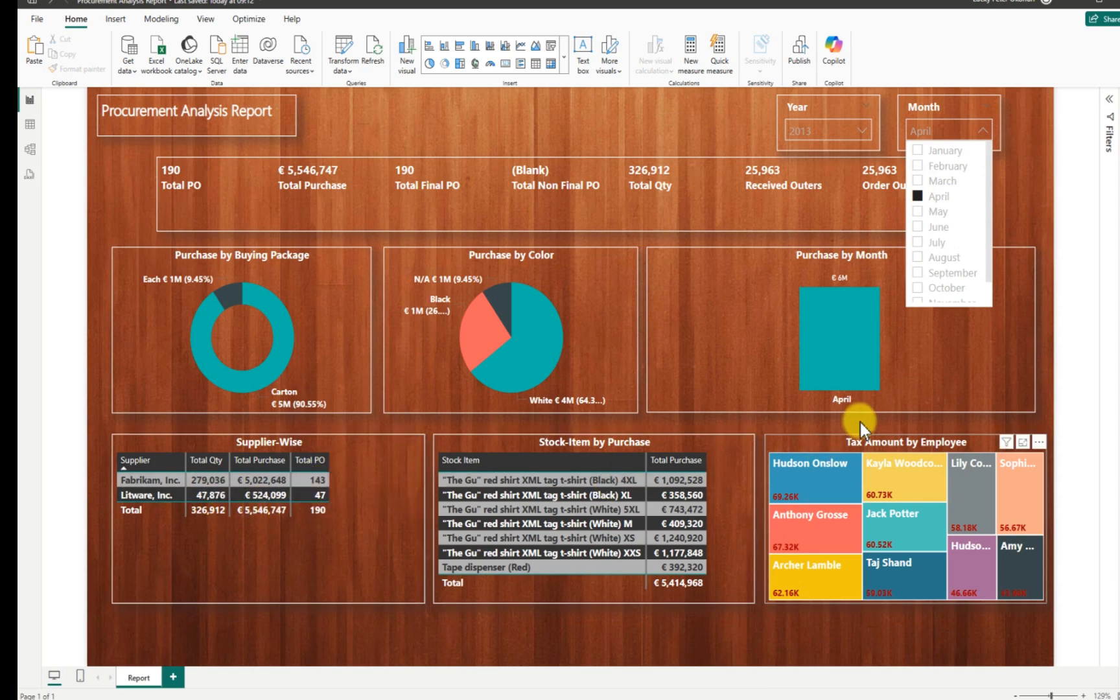
click(920, 213)
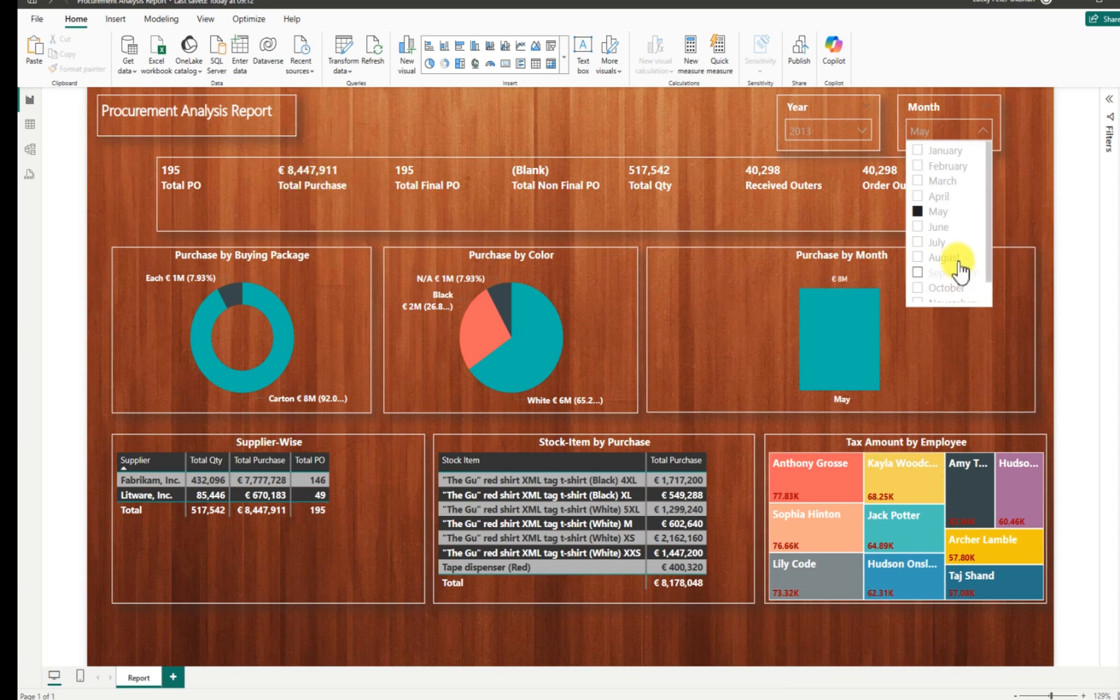
click(919, 213)
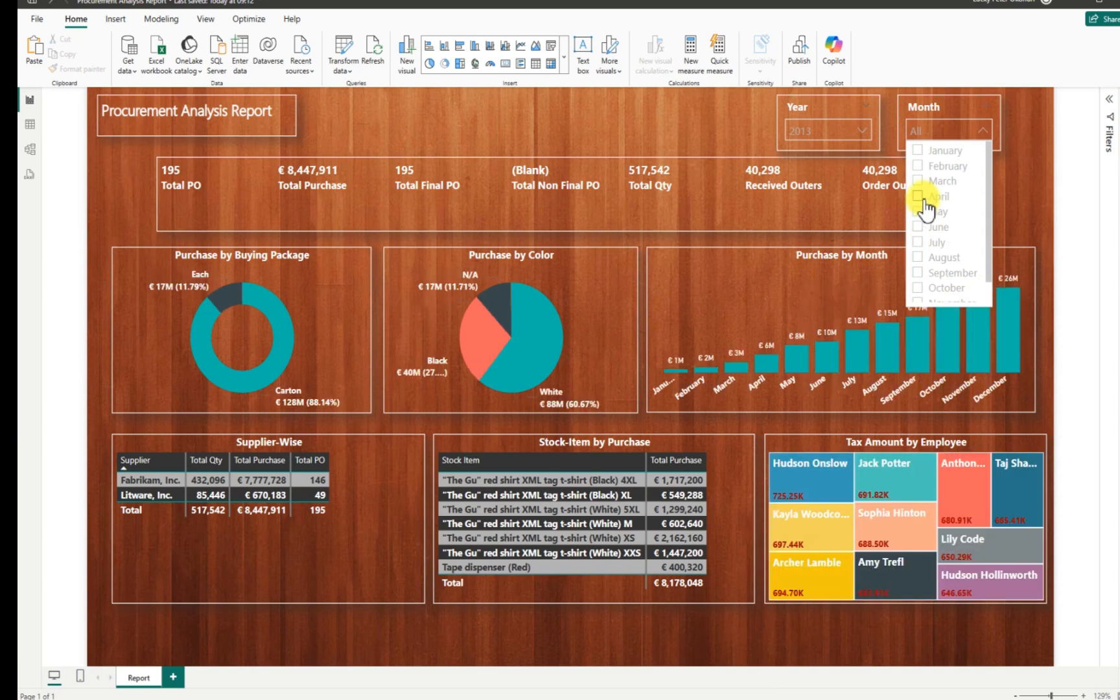
click(861, 132)
click(860, 133)
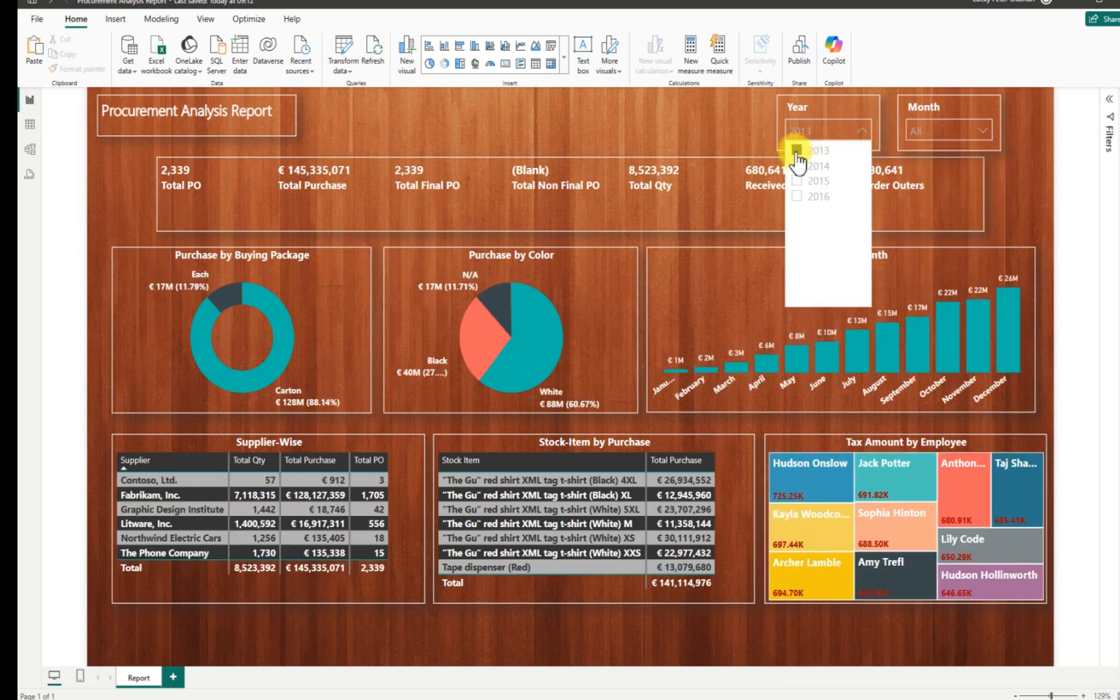